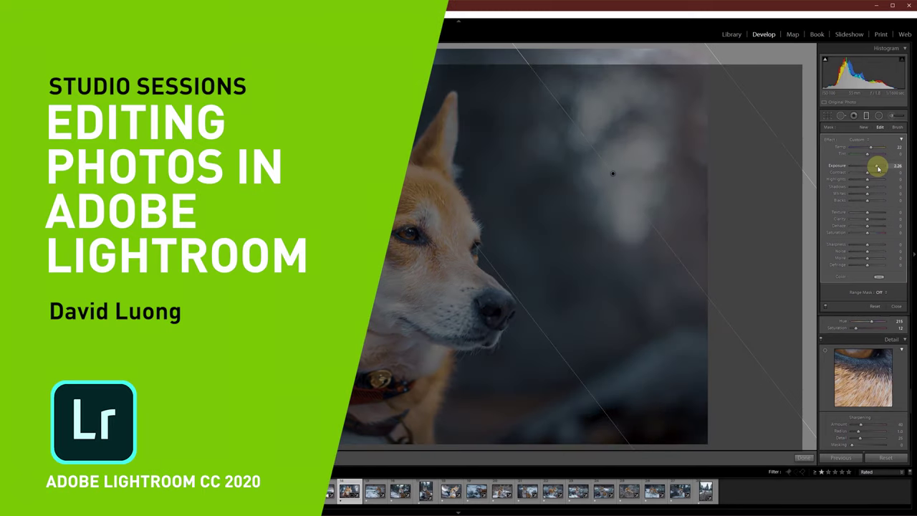
Reposition the graduated filter over the photo and lower its exposure
{"action": "left_click_drag", "start_coordinate": [878, 168], "coordinate": [876, 166]}
{"action": "left_click_drag", "start_coordinate": [476, 239], "coordinate": [415, 287]}
{"action": "left_click_drag", "start_coordinate": [596, 186], "coordinate": [612, 178]}
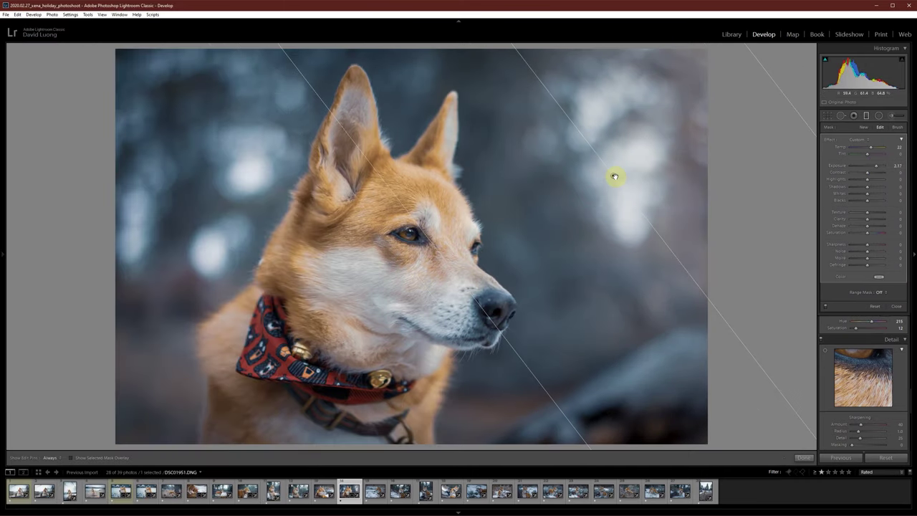
{"action": "left_click_drag", "start_coordinate": [873, 149], "coordinate": [873, 148]}
{"action": "left_click", "coordinate": [876, 164]}
{"action": "left_click", "coordinate": [868, 117]}
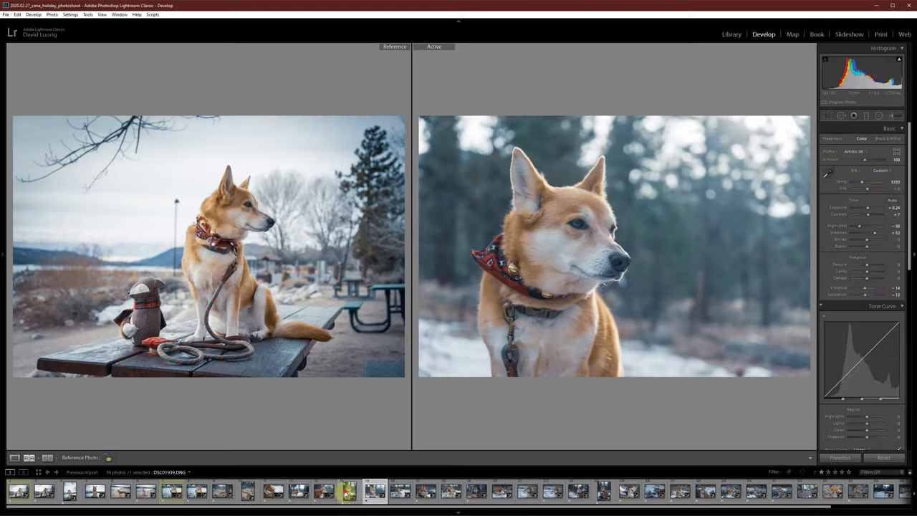
Darken the corners with vignetting, tighten the beach photo's crop, and compare fur detail
{"action": "left_click", "coordinate": [860, 153]}
{"action": "left_click", "coordinate": [762, 384]}
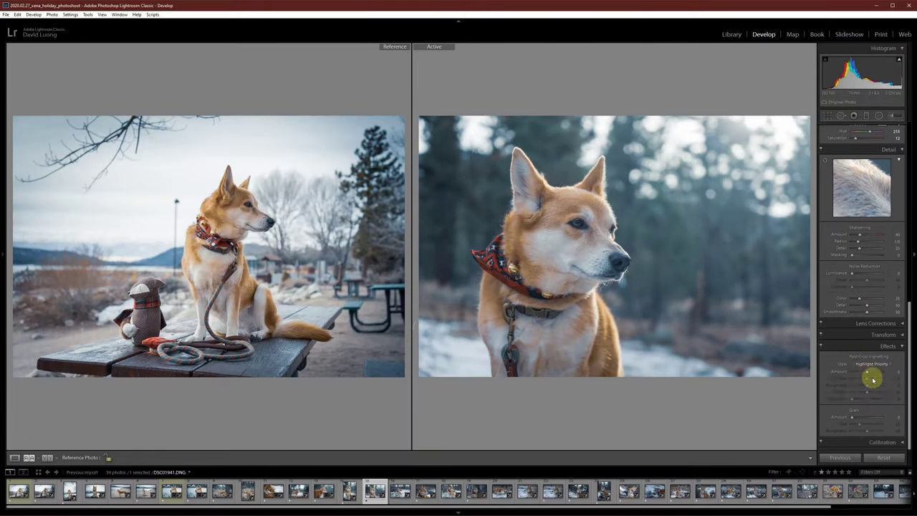
{"action": "left_click_drag", "start_coordinate": [870, 374], "coordinate": [866, 375]}
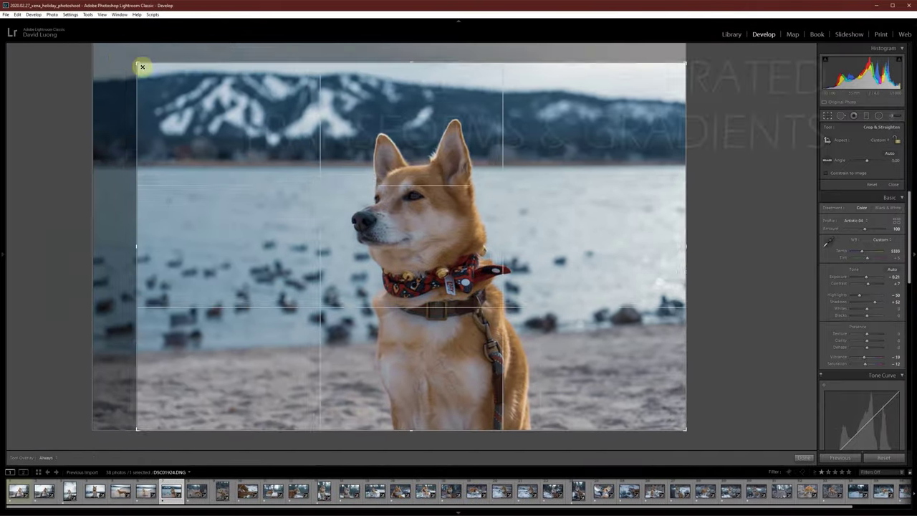
{"action": "left_click_drag", "start_coordinate": [143, 65], "coordinate": [197, 89]}
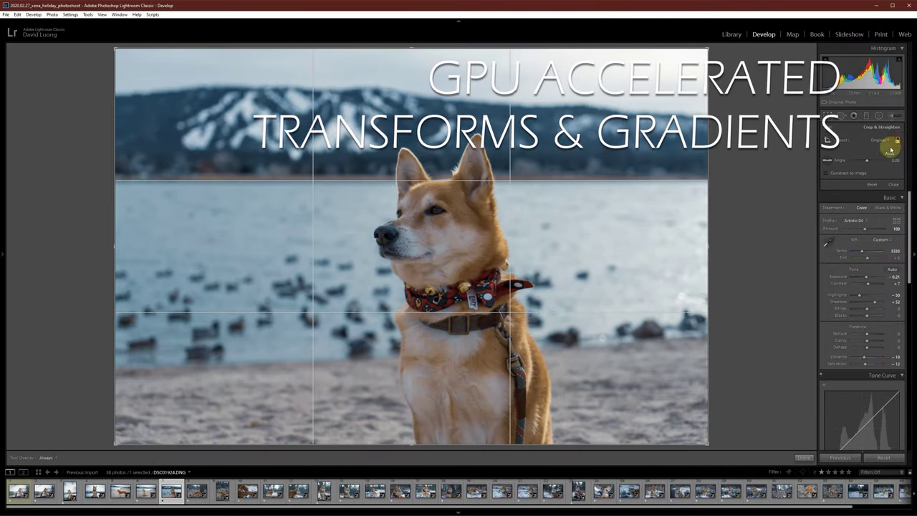
{"action": "left_click_drag", "start_coordinate": [110, 51], "coordinate": [209, 122]}
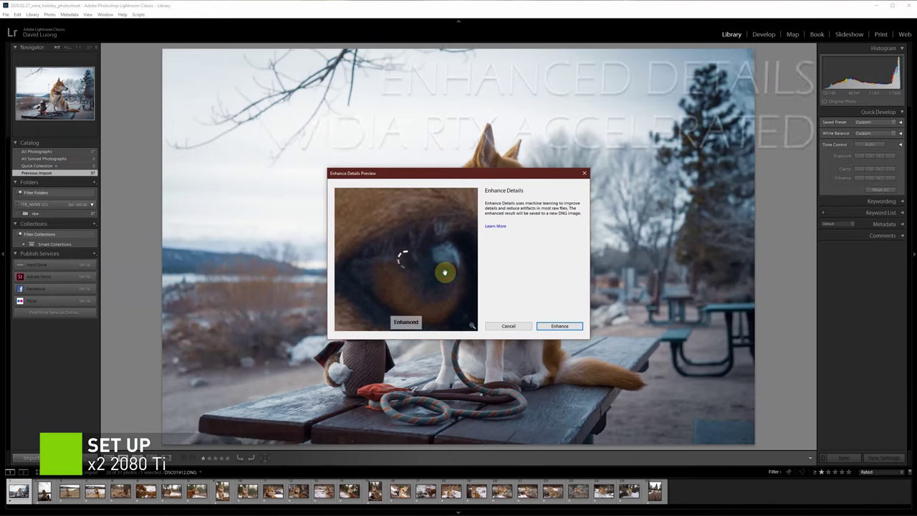
{"action": "left_click_drag", "start_coordinate": [445, 273], "coordinate": [454, 221]}
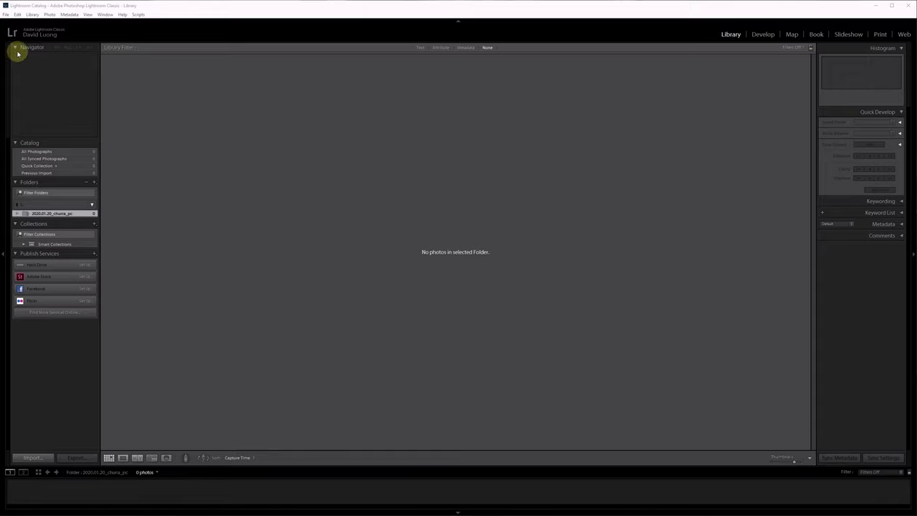
Create a new catalog named 2020.02.27_xena_holiday_photoshoot
{"action": "left_click", "coordinate": [6, 14]}
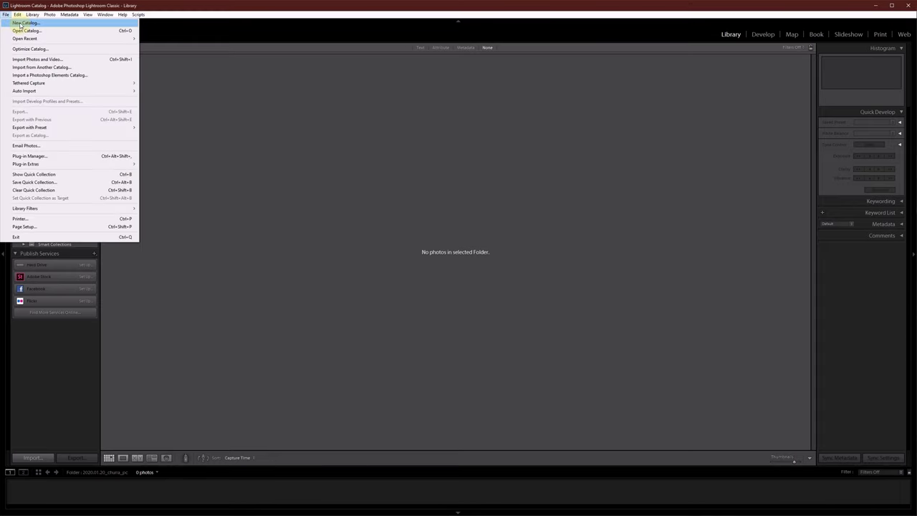
{"action": "left_click", "coordinate": [22, 24]}
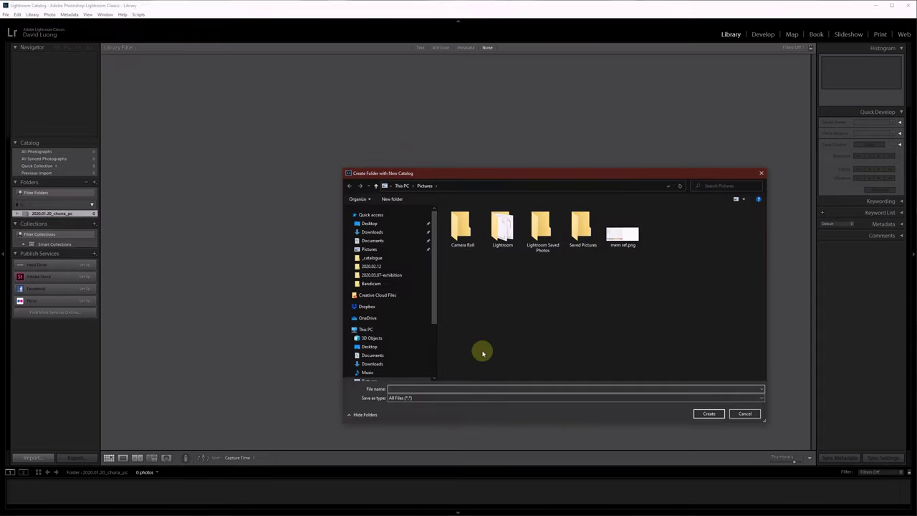
{"action": "left_click", "coordinate": [476, 391]}
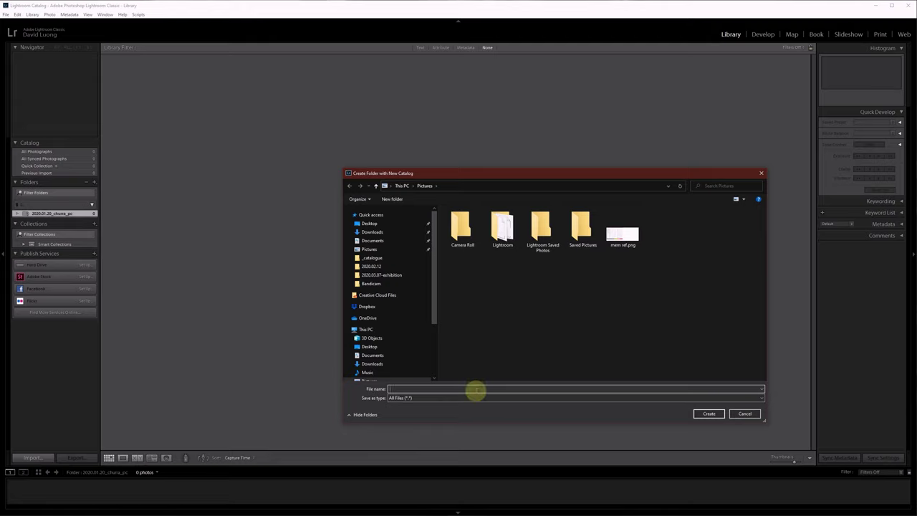
{"action": "type", "text": "2020.02.27_xena_holiday_photosho"}
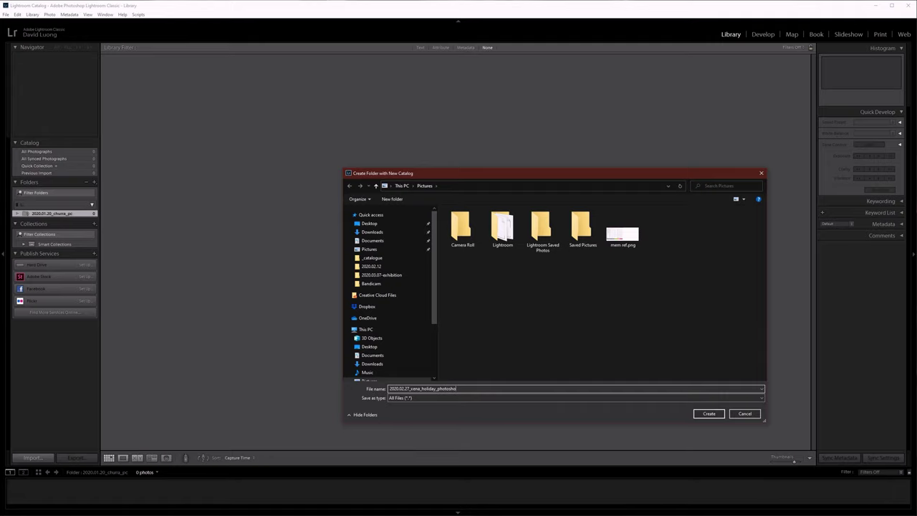
{"action": "left_click", "coordinate": [706, 413]}
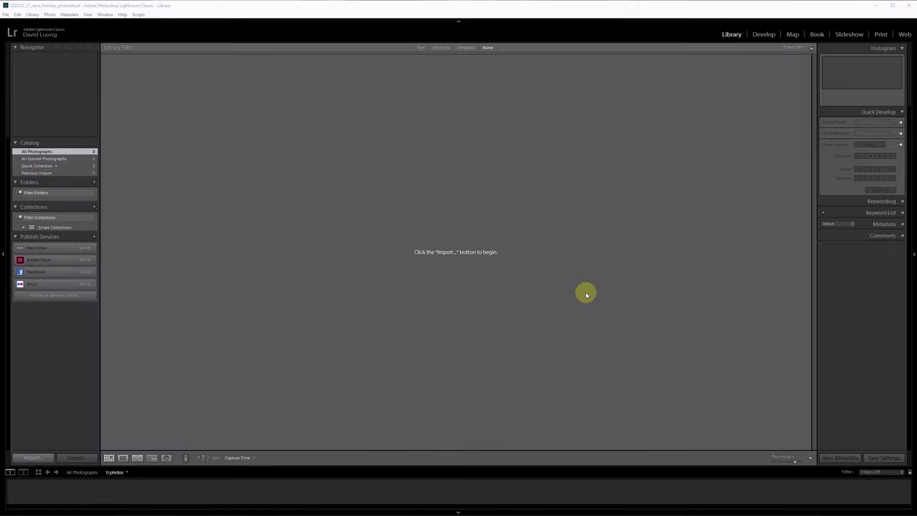
Start an import, dismiss the destination warning, and pick the raw folder on 512GB_SSD (F:)
{"action": "left_click", "coordinate": [33, 458]}
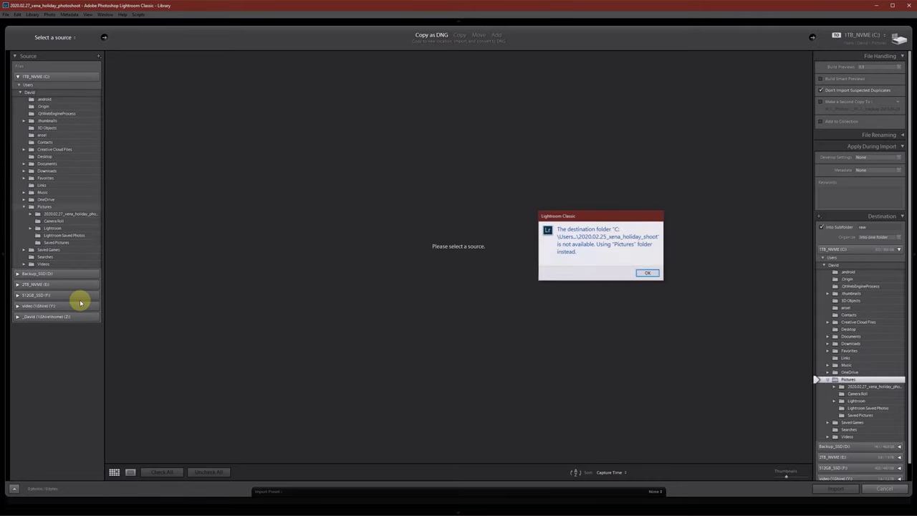
{"action": "left_click", "coordinate": [649, 273]}
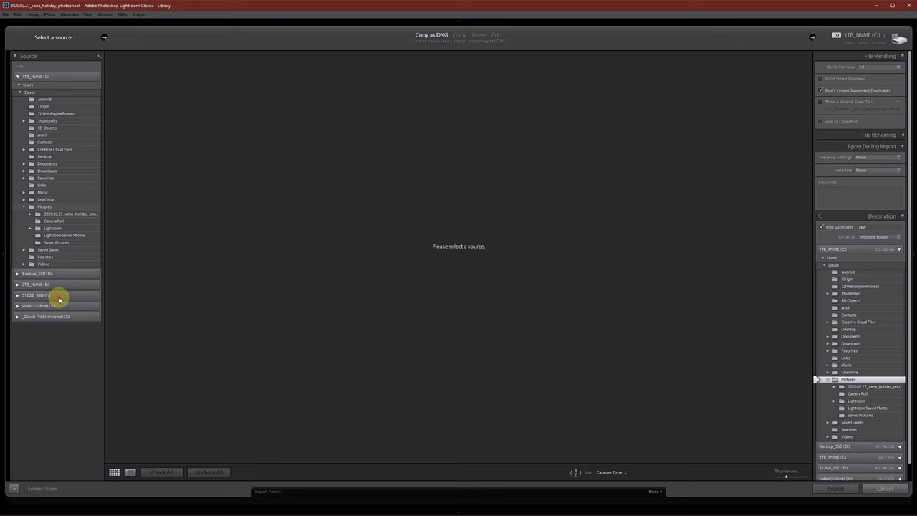
{"action": "left_click", "coordinate": [57, 295]}
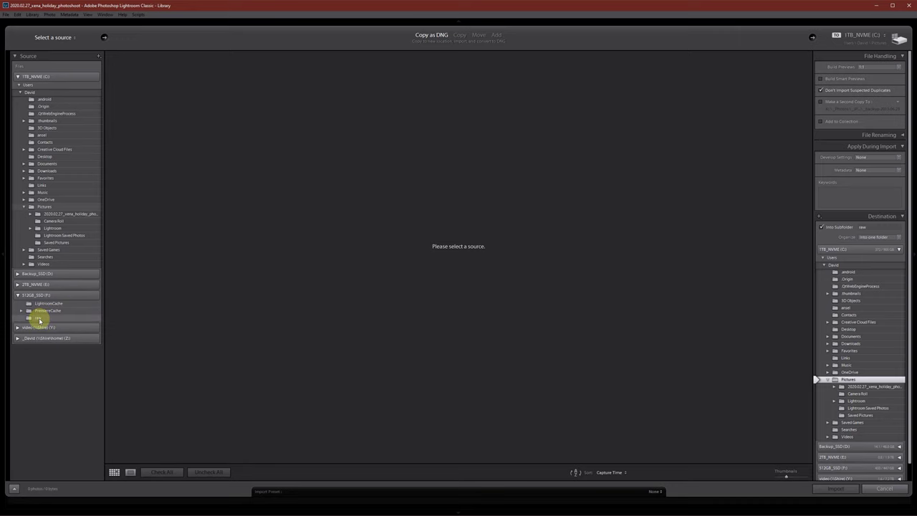
{"action": "left_click", "coordinate": [41, 319]}
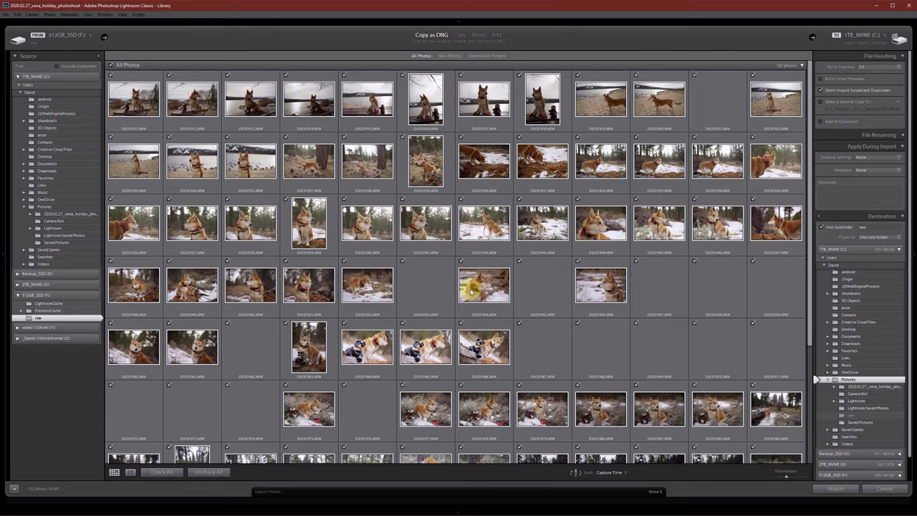
Uncheck all photos, then check all 102 photos again for import
{"action": "scroll", "coordinate": [686, 287], "scroll_direction": "down", "scroll_amount": 4}
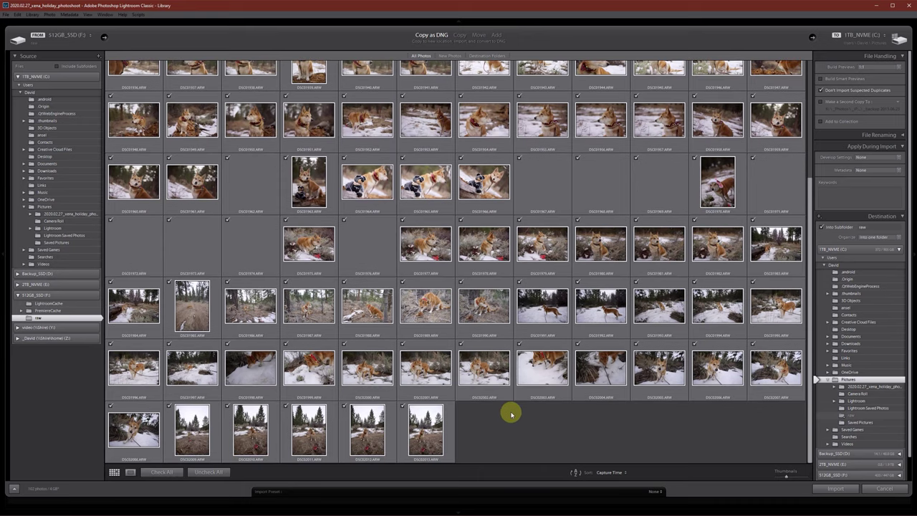
{"action": "scroll", "coordinate": [495, 430], "scroll_direction": "up", "scroll_amount": 4}
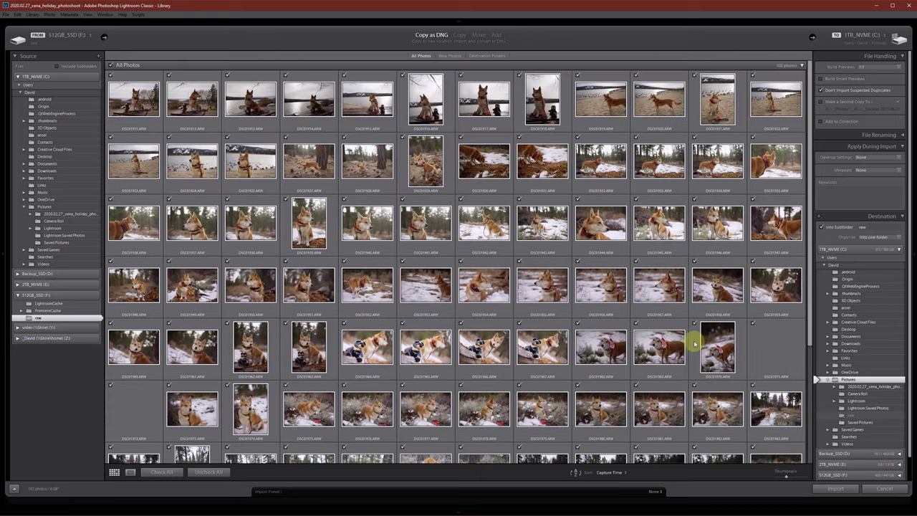
{"action": "scroll", "coordinate": [147, 401], "scroll_direction": "down", "scroll_amount": 4}
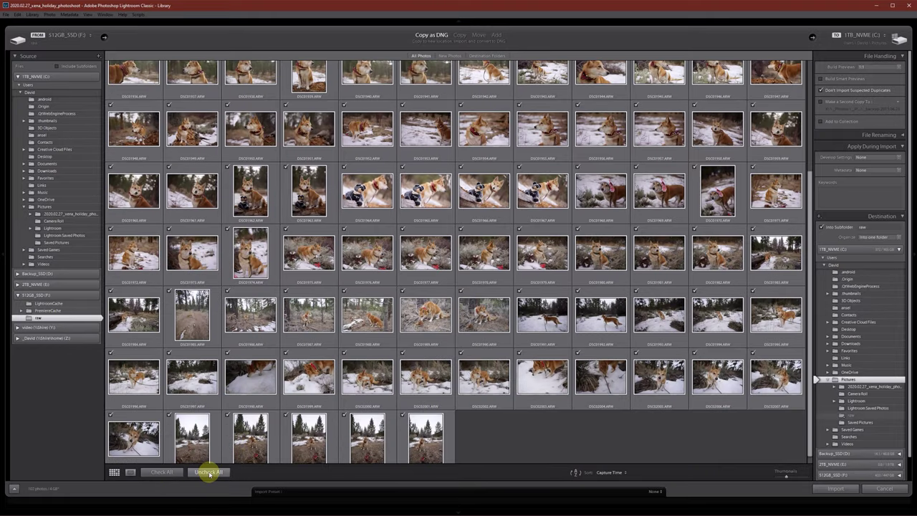
{"action": "left_click", "coordinate": [207, 473]}
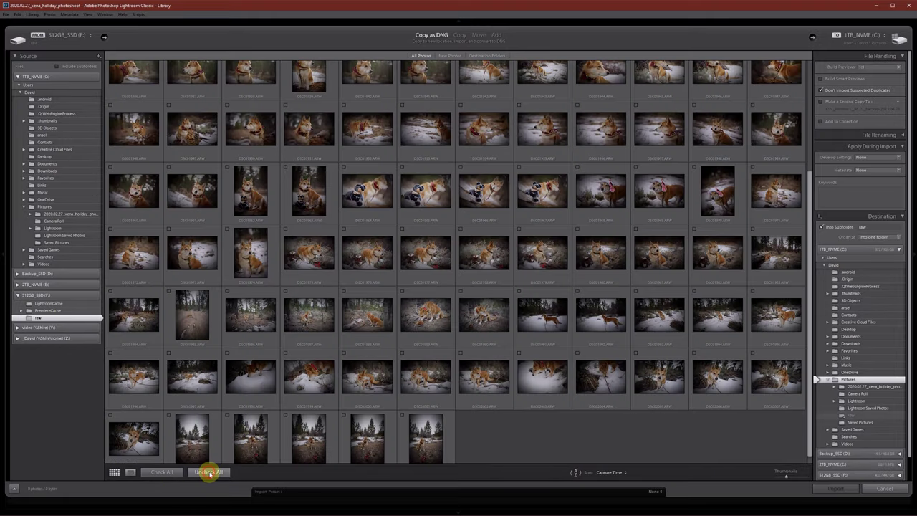
{"action": "left_click_drag", "start_coordinate": [426, 434], "coordinate": [300, 430]}
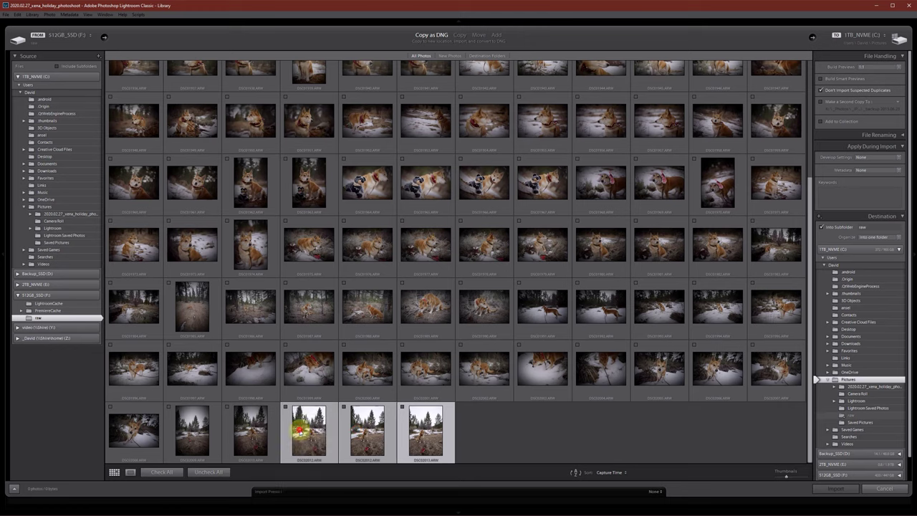
{"action": "left_click", "coordinate": [155, 472]}
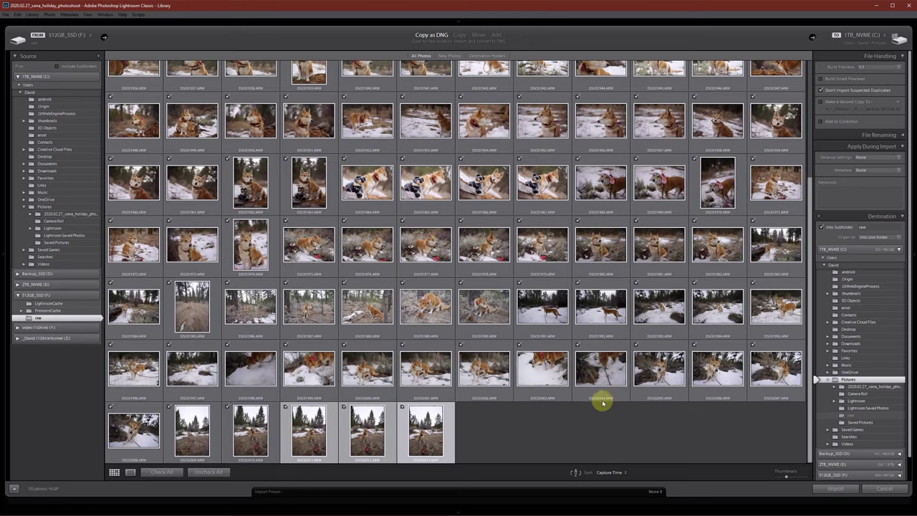
Set the import previews to build at 1:1 and review the file renaming options
{"action": "left_click", "coordinate": [865, 68]}
{"action": "left_click", "coordinate": [865, 86]}
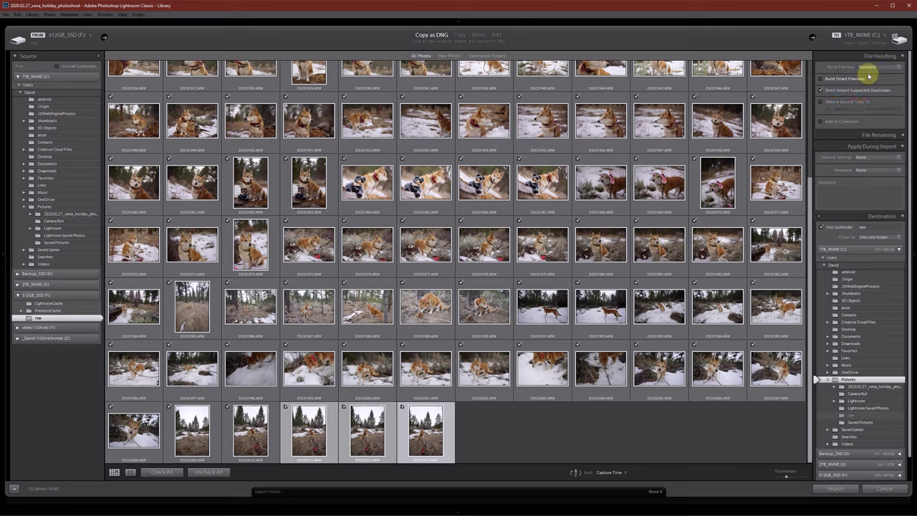
{"action": "left_click", "coordinate": [868, 68]}
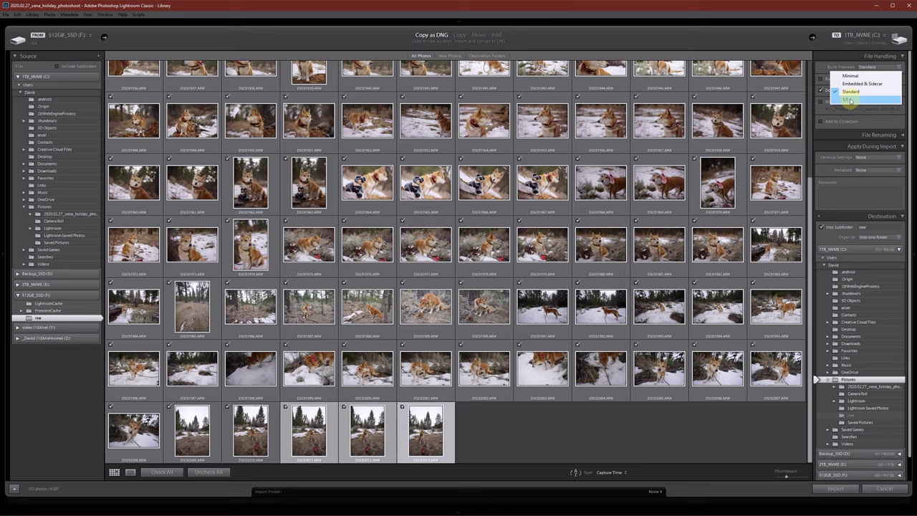
{"action": "left_click", "coordinate": [851, 101]}
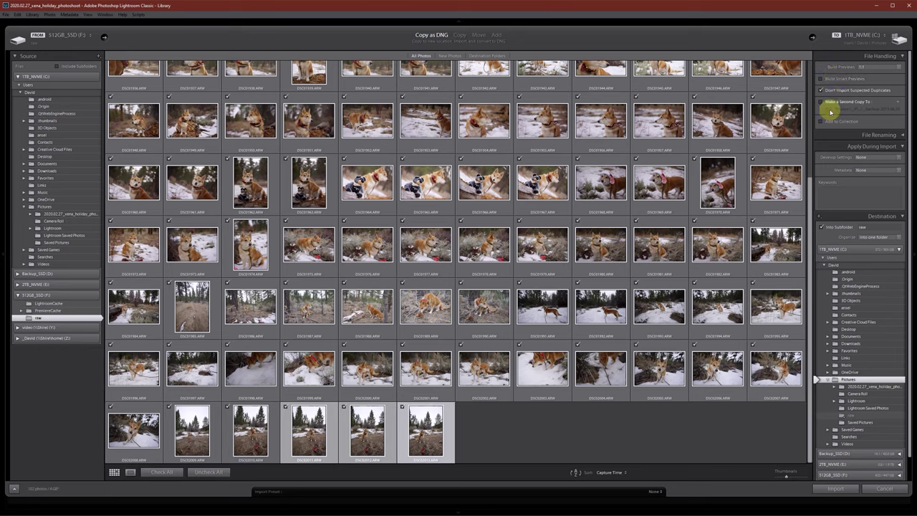
{"action": "left_click", "coordinate": [866, 136]}
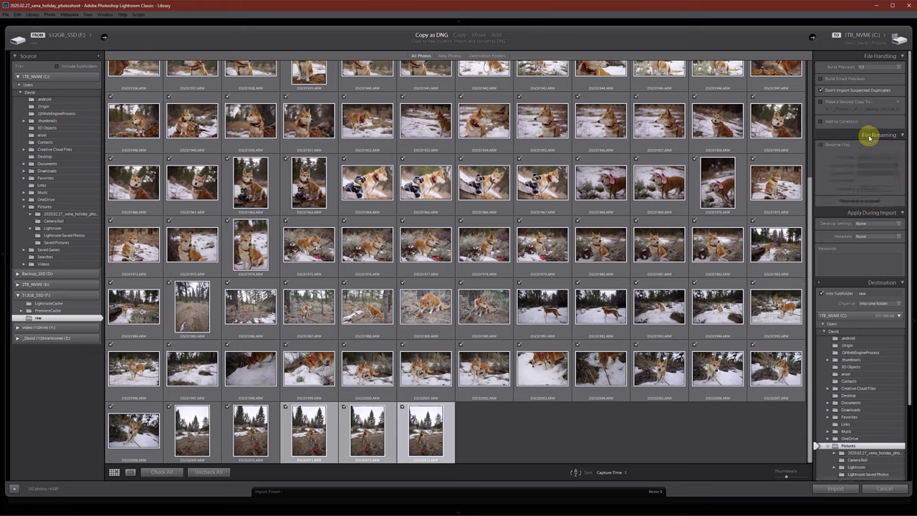
{"action": "left_click", "coordinate": [878, 136]}
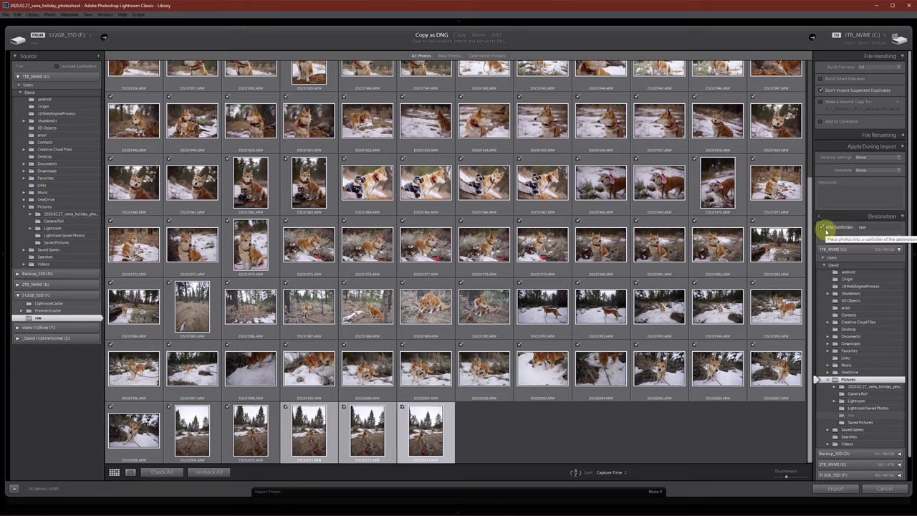
Set the destination to the 2020.02.27_xena_holiday_photoshoot folder, into a subfolder named raw
{"action": "left_click", "coordinate": [830, 388]}
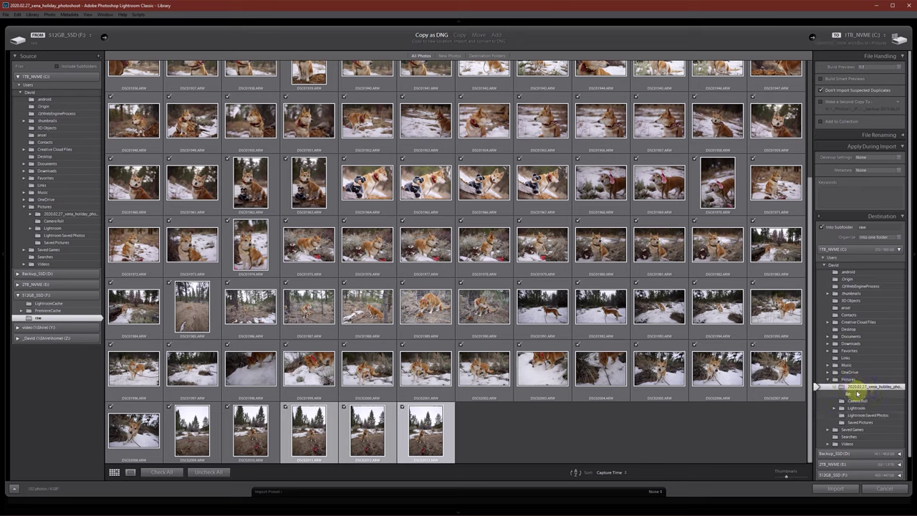
{"action": "left_click", "coordinate": [867, 226]}
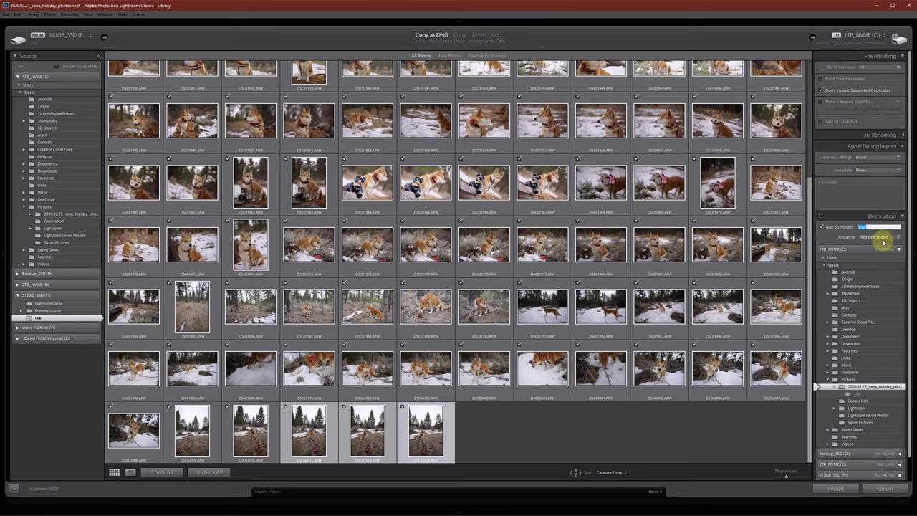
{"action": "scroll", "coordinate": [877, 428], "scroll_direction": "down", "scroll_amount": 1}
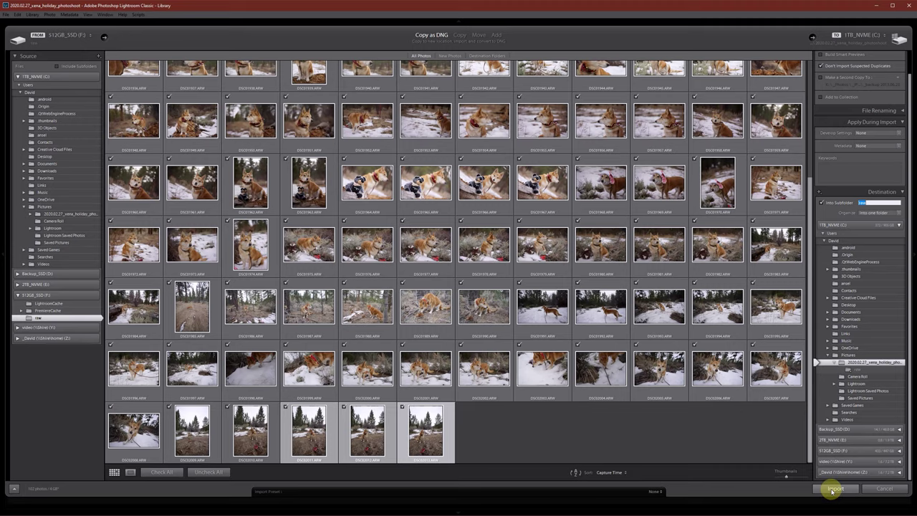
Import the 102 photos as DNG files into the Library
{"action": "left_click", "coordinate": [833, 489]}
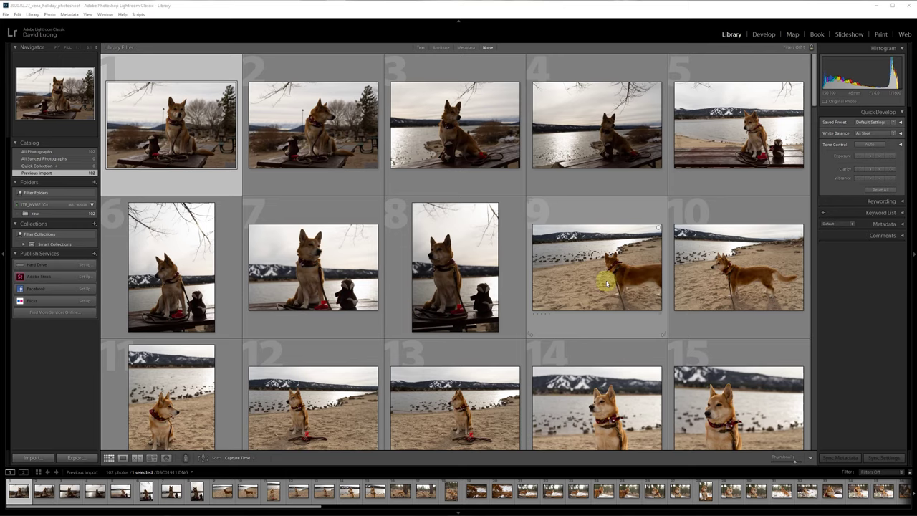
{"action": "left_click", "coordinate": [303, 246]}
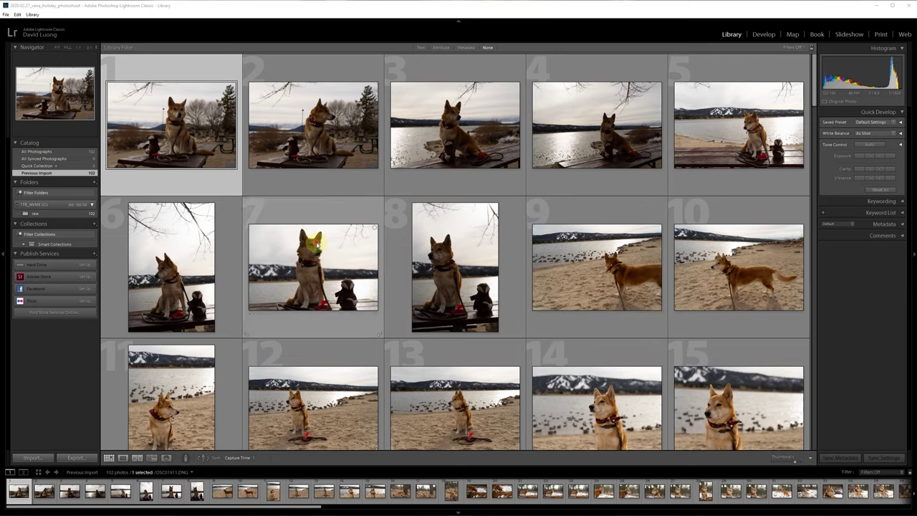
{"action": "scroll", "coordinate": [375, 256], "scroll_direction": "down", "scroll_amount": 10}
{"action": "scroll", "coordinate": [431, 278], "scroll_direction": "down", "scroll_amount": 15}
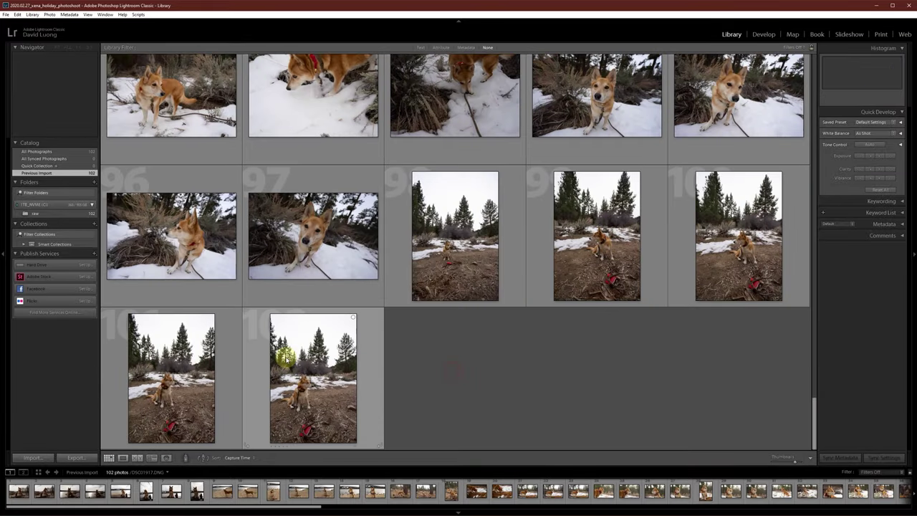
{"action": "left_click", "coordinate": [308, 354]}
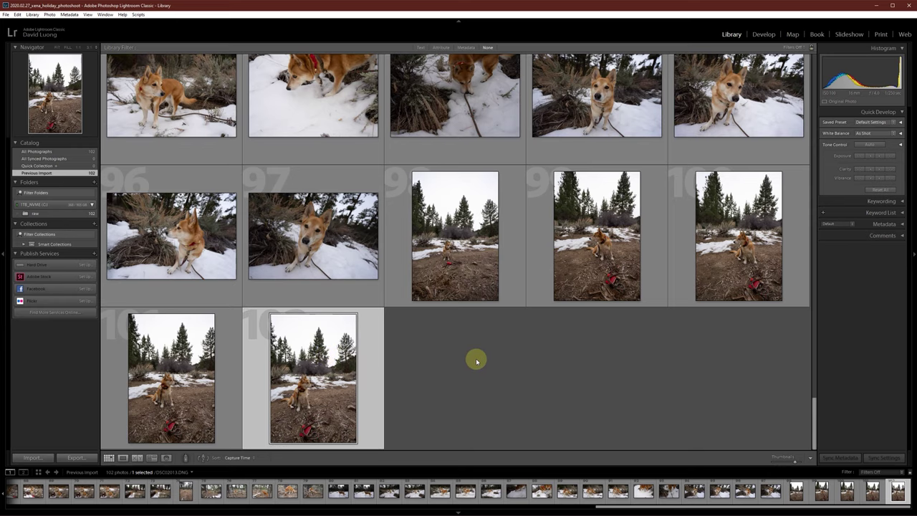
{"action": "scroll", "coordinate": [436, 334], "scroll_direction": "up", "scroll_amount": 3}
{"action": "scroll", "coordinate": [453, 351], "scroll_direction": "down", "scroll_amount": 3}
{"action": "scroll", "coordinate": [457, 367], "scroll_direction": "up", "scroll_amount": 5}
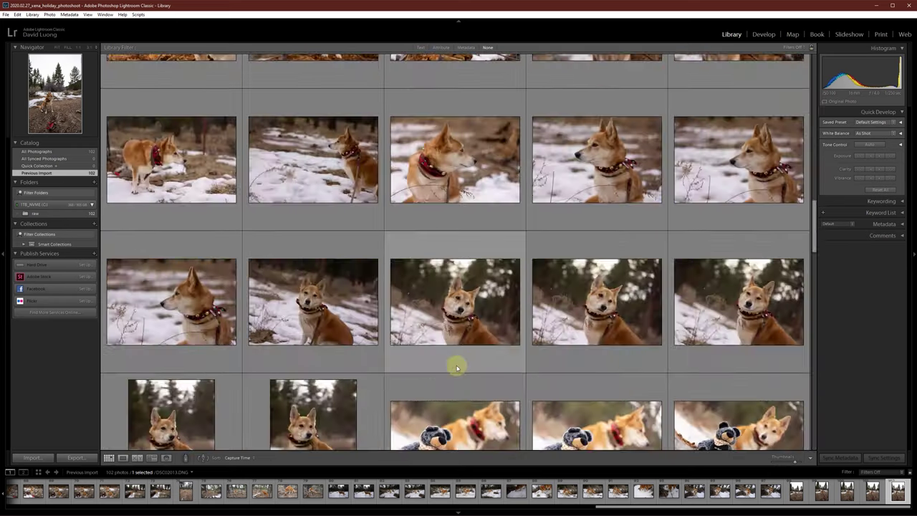
{"action": "scroll", "coordinate": [457, 368], "scroll_direction": "up", "scroll_amount": 10}
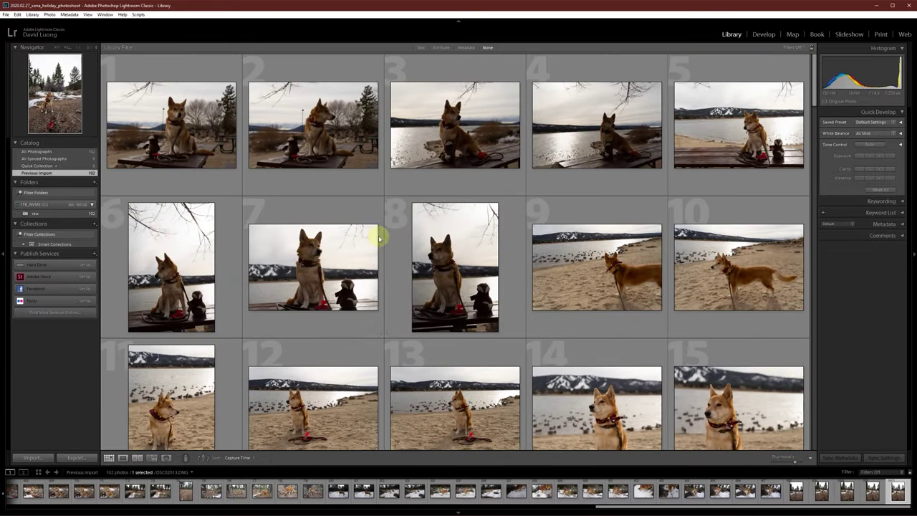
{"action": "left_click", "coordinate": [191, 148]}
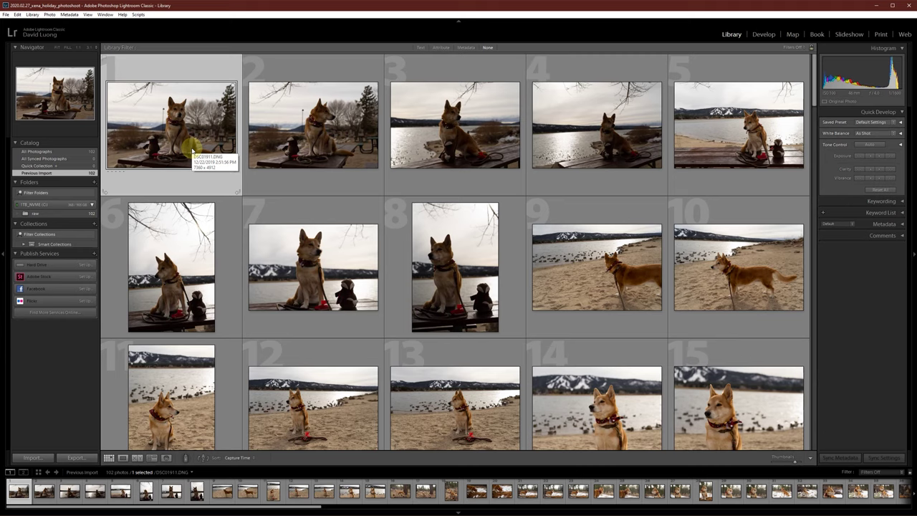
{"action": "left_click", "coordinate": [278, 130]}
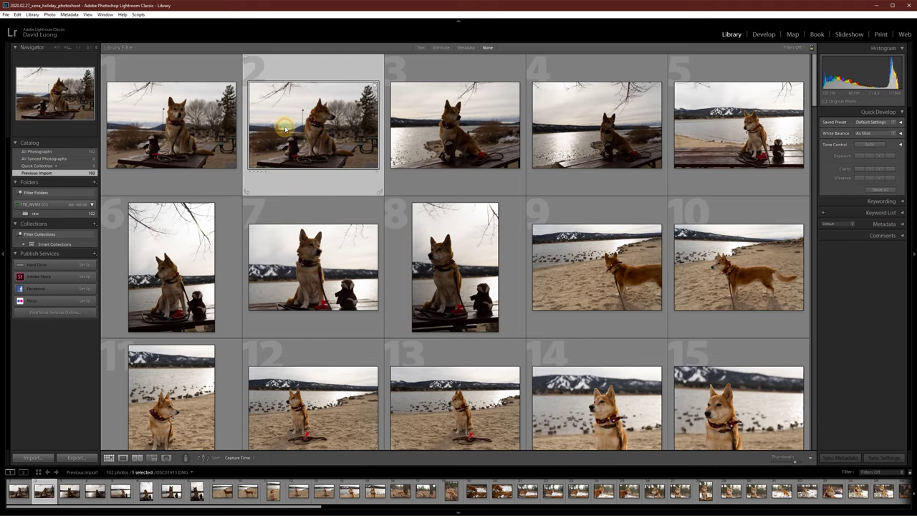
{"action": "left_click", "coordinate": [199, 127]}
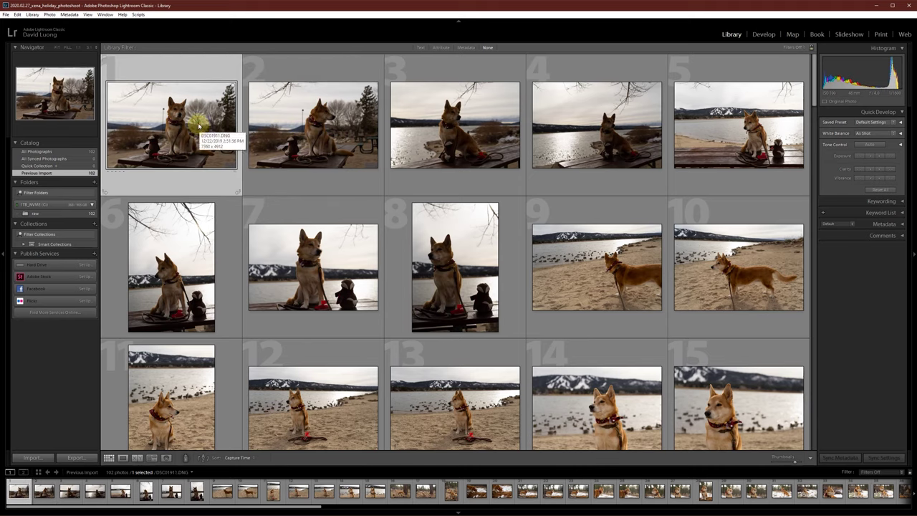
{"action": "left_click", "coordinate": [309, 266]}
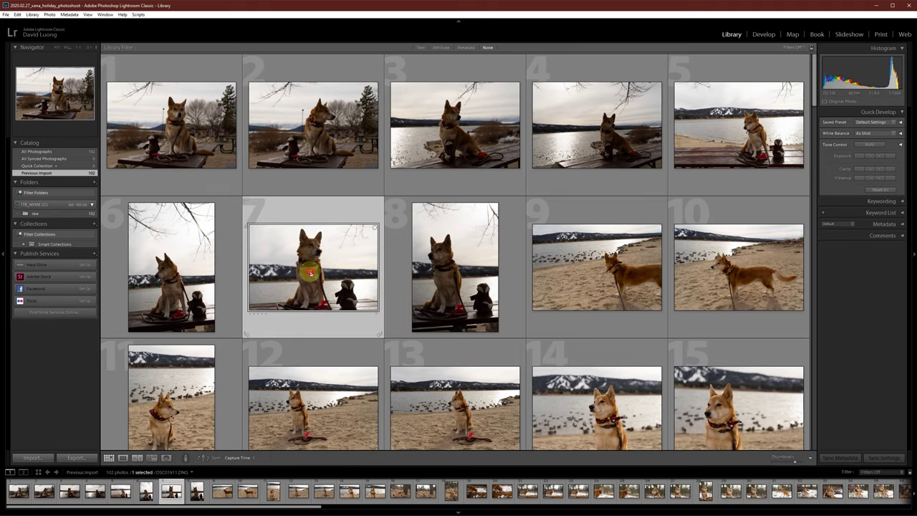
{"action": "left_click", "coordinate": [172, 250]}
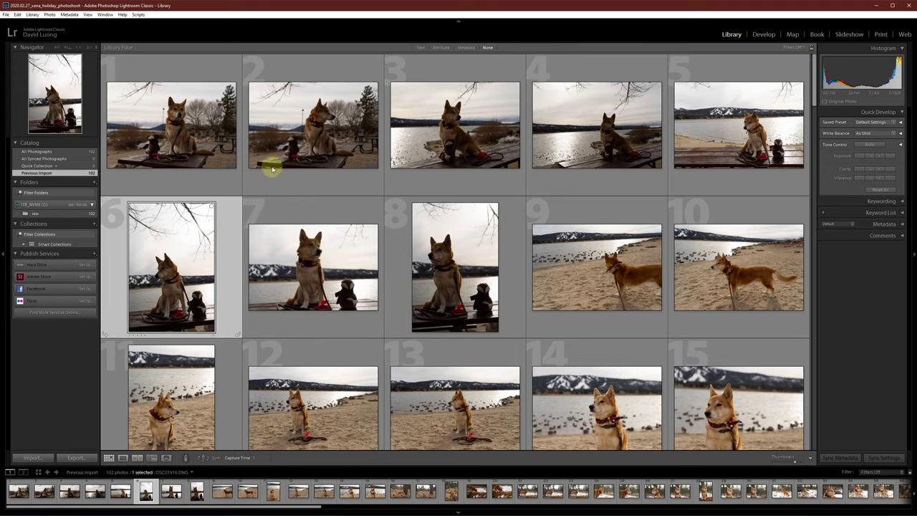
{"action": "left_click", "coordinate": [296, 144]}
{"action": "key", "text": "Left"}
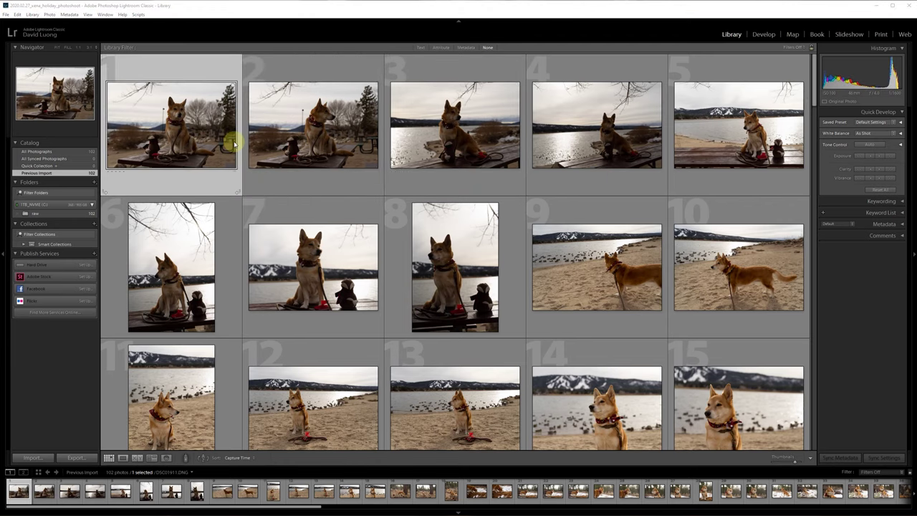
{"action": "left_click", "coordinate": [308, 144]}
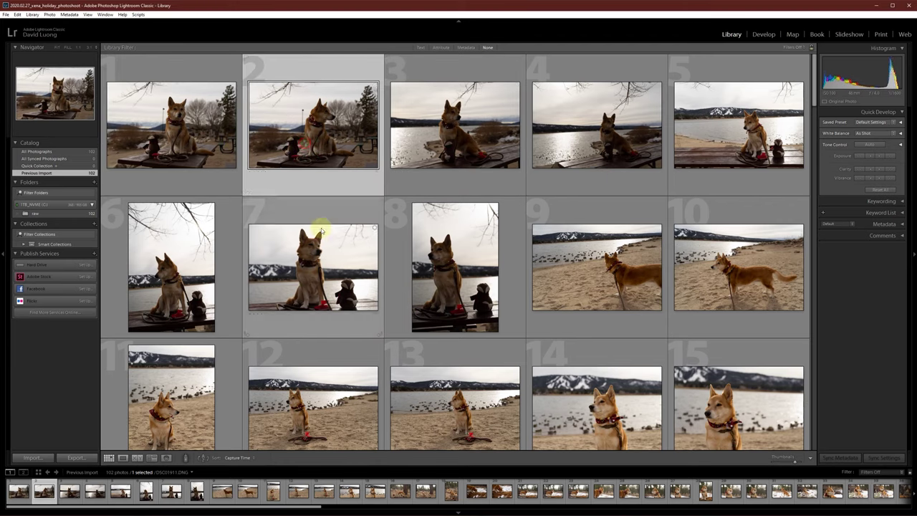
{"action": "left_click", "coordinate": [321, 253]}
{"action": "left_click", "coordinate": [204, 251]}
{"action": "left_click", "coordinate": [194, 141]}
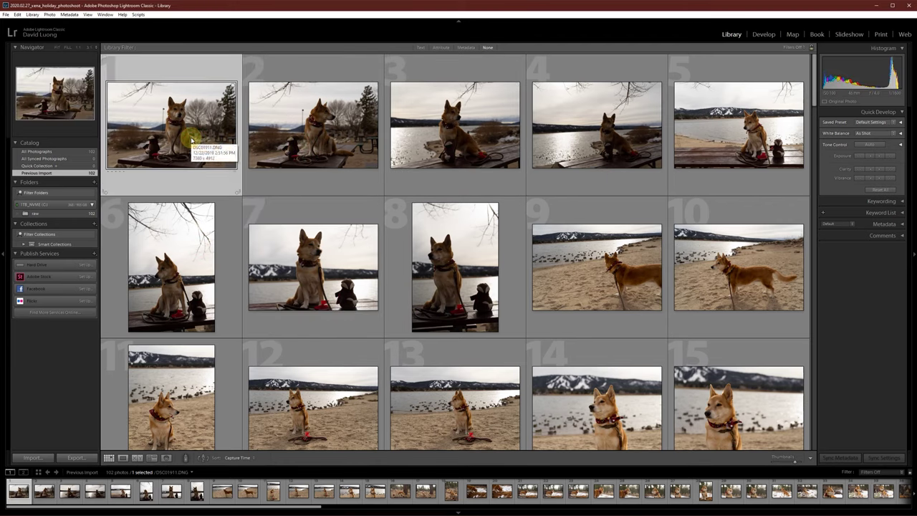
{"action": "left_click", "coordinate": [323, 147]}
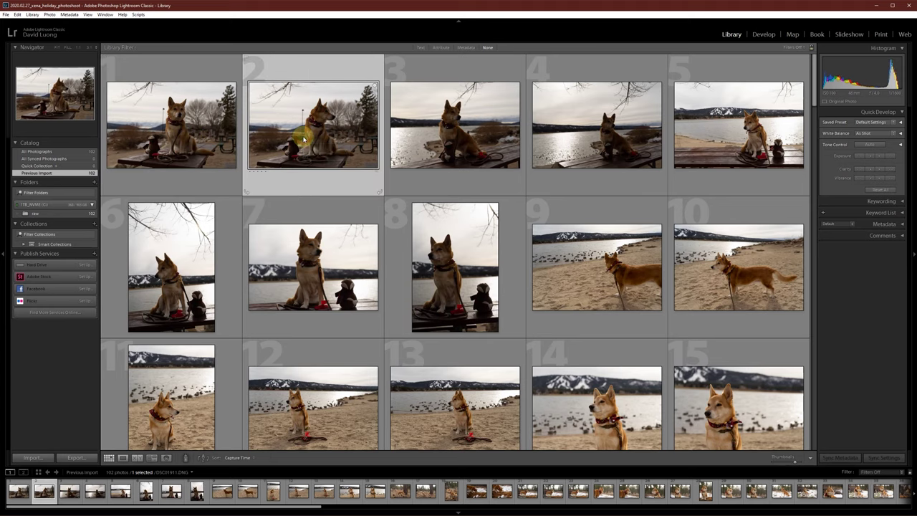
{"action": "key", "text": "x"}
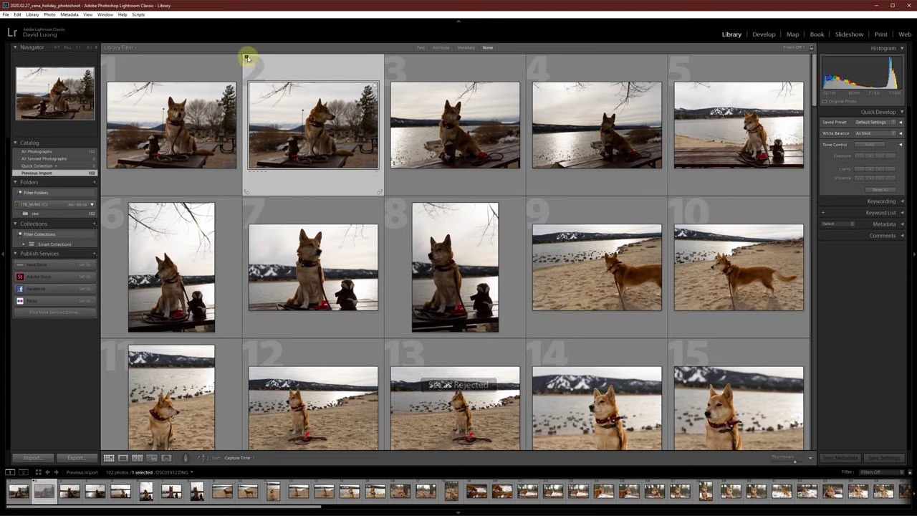
{"action": "left_click", "coordinate": [165, 150]}
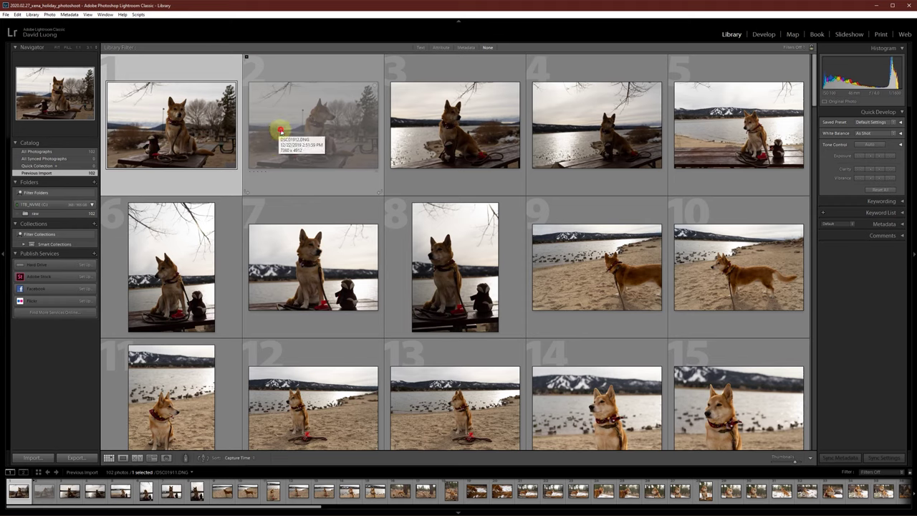
{"action": "left_click", "coordinate": [269, 147]}
{"action": "left_click", "coordinate": [209, 134]}
{"action": "left_click", "coordinate": [291, 133]}
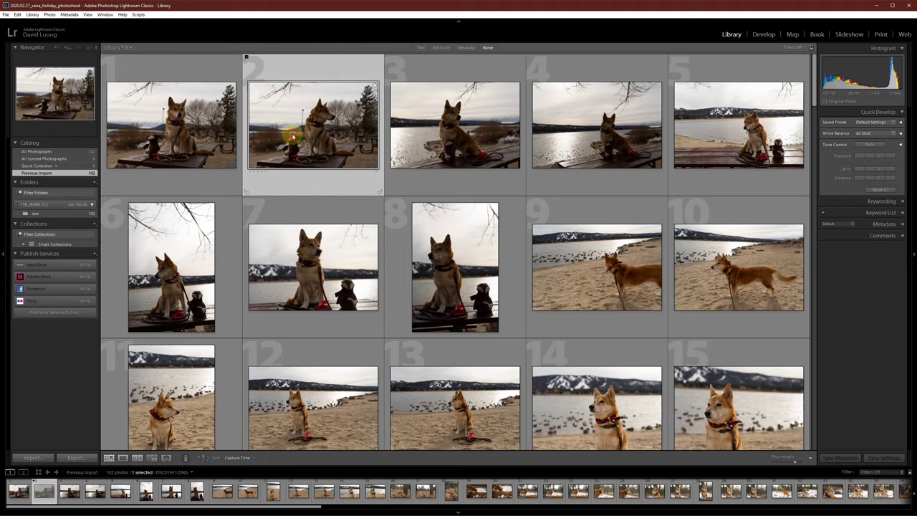
{"action": "left_click", "coordinate": [260, 241]}
{"action": "left_click", "coordinate": [182, 250]}
{"action": "left_click", "coordinate": [319, 137]}
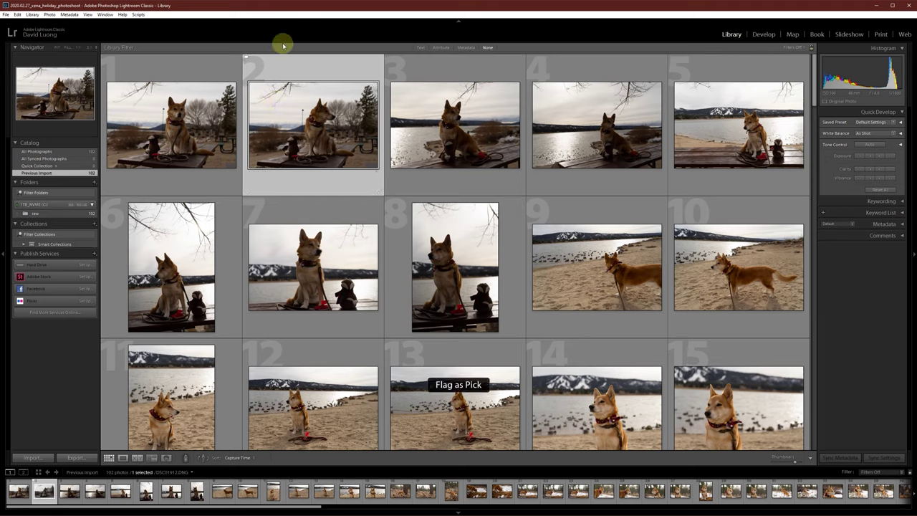
{"action": "left_click", "coordinate": [247, 60]}
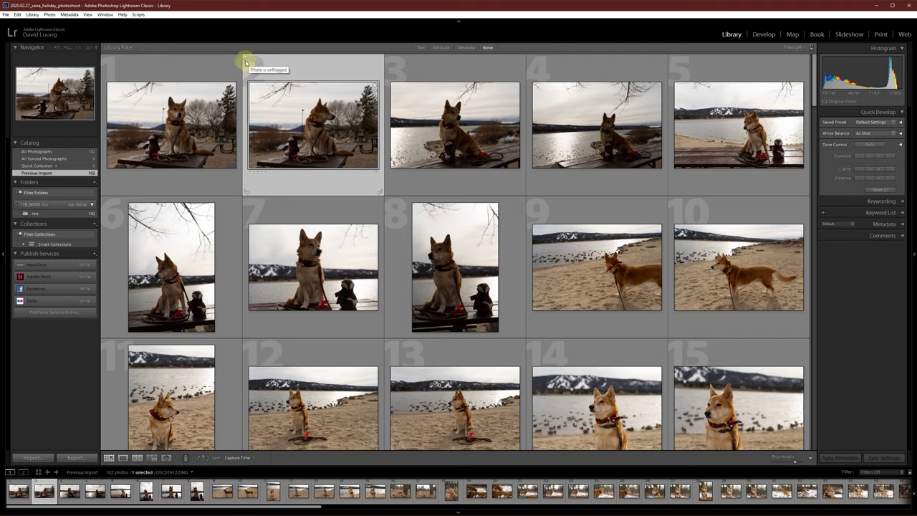
{"action": "left_click", "coordinate": [172, 124]}
{"action": "left_click", "coordinate": [280, 119]}
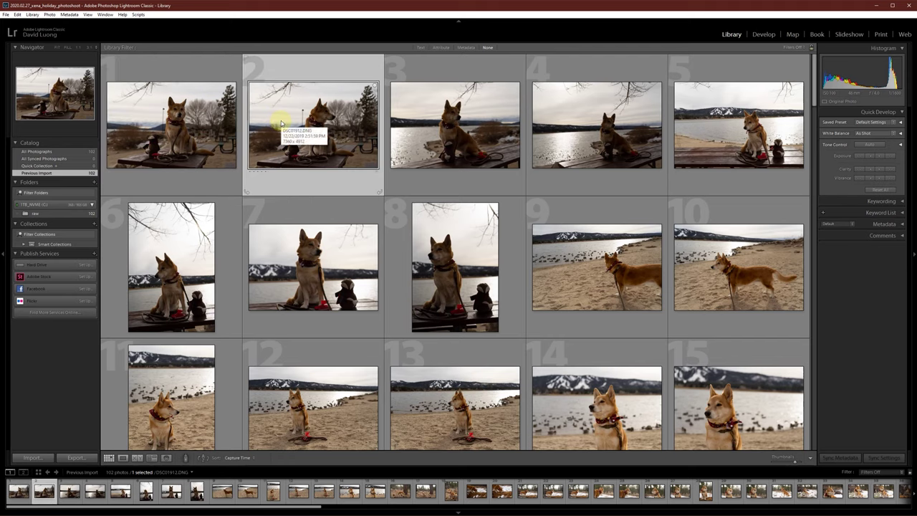
{"action": "key", "text": "x"}
{"action": "key", "text": "Left"}
{"action": "key", "text": "Right"}
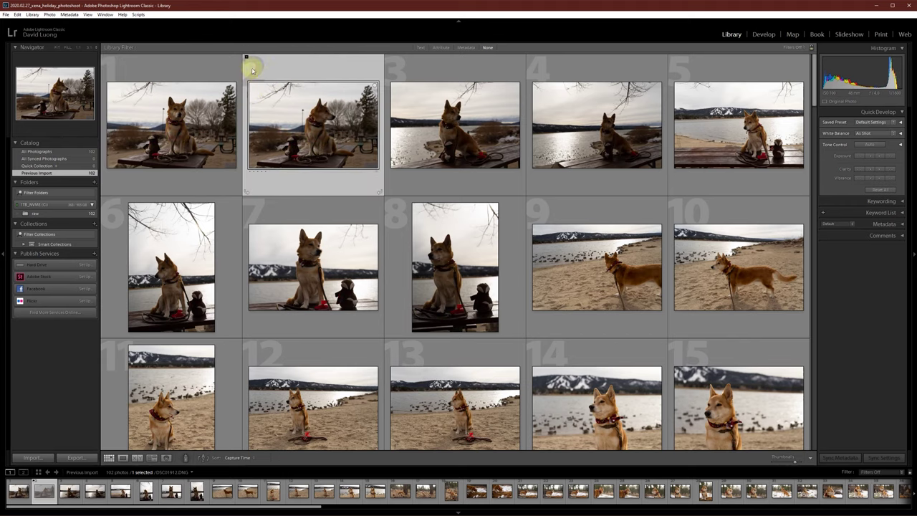
{"action": "left_click", "coordinate": [245, 57]}
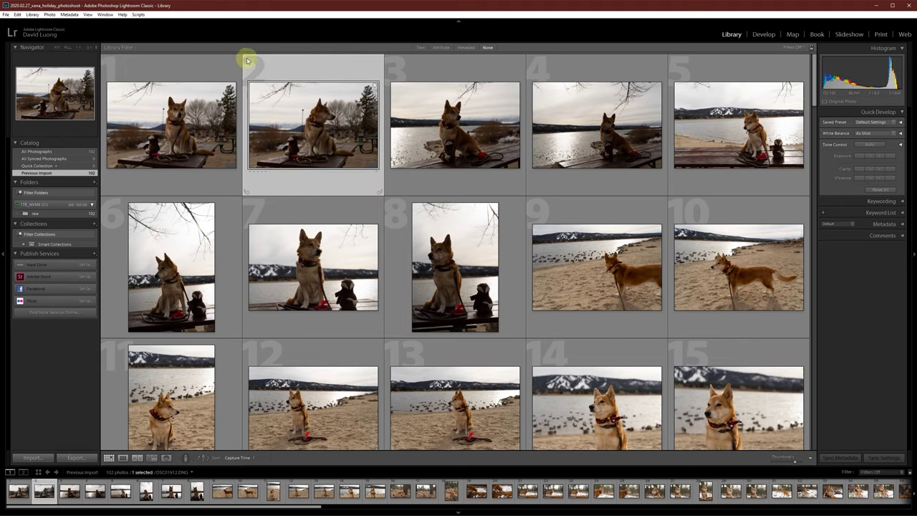
{"action": "left_click", "coordinate": [262, 265]}
{"action": "left_click", "coordinate": [207, 263]}
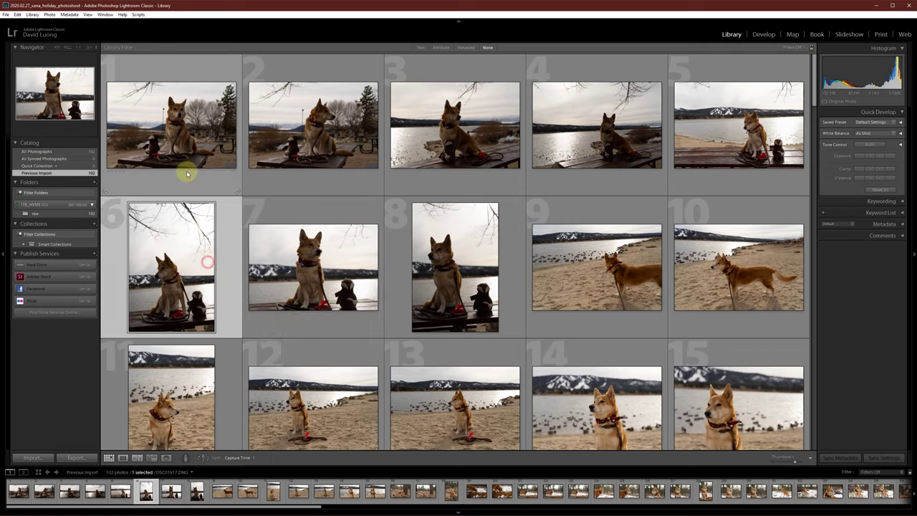
{"action": "left_click", "coordinate": [187, 173]}
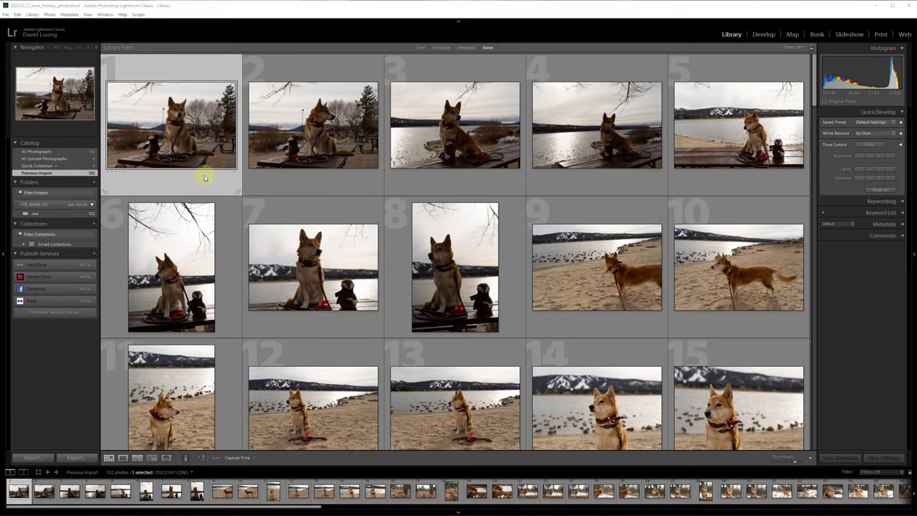
Open the first photo in Loupe view and step forward to DSC01930
{"action": "double_click", "coordinate": [177, 125]}
{"action": "key", "text": "Right"}
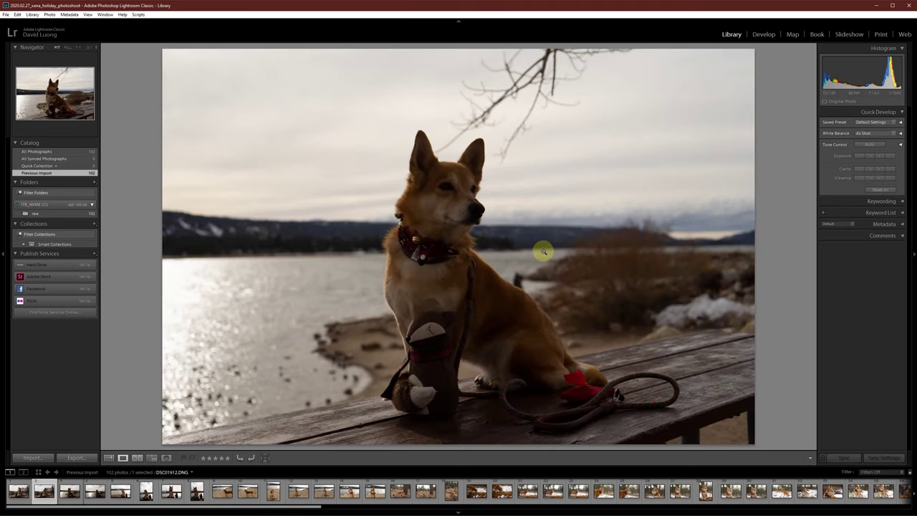
{"action": "key", "text": "Right"}
{"action": "key", "text": "Right"}
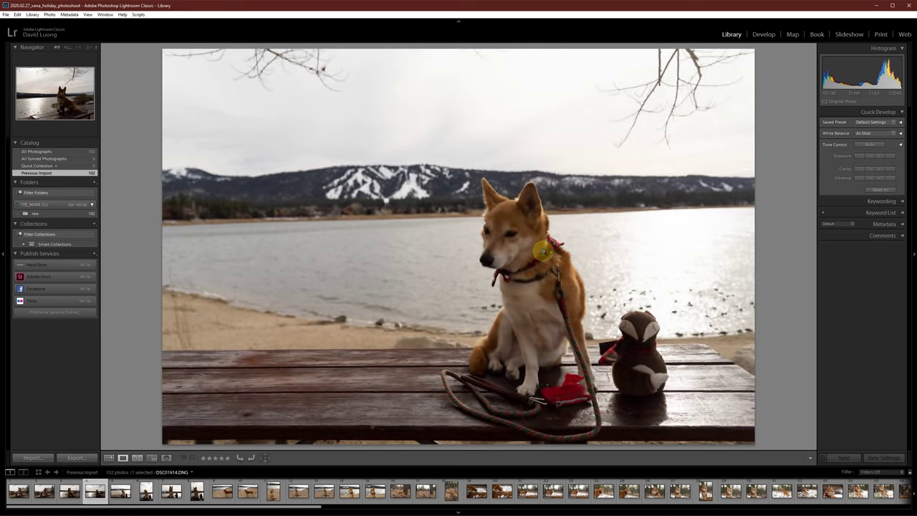
{"action": "key", "text": "Right"}
{"action": "key", "text": "Right"}
{"action": "key", "text": "Right"}
{"action": "key", "text": "Right"}
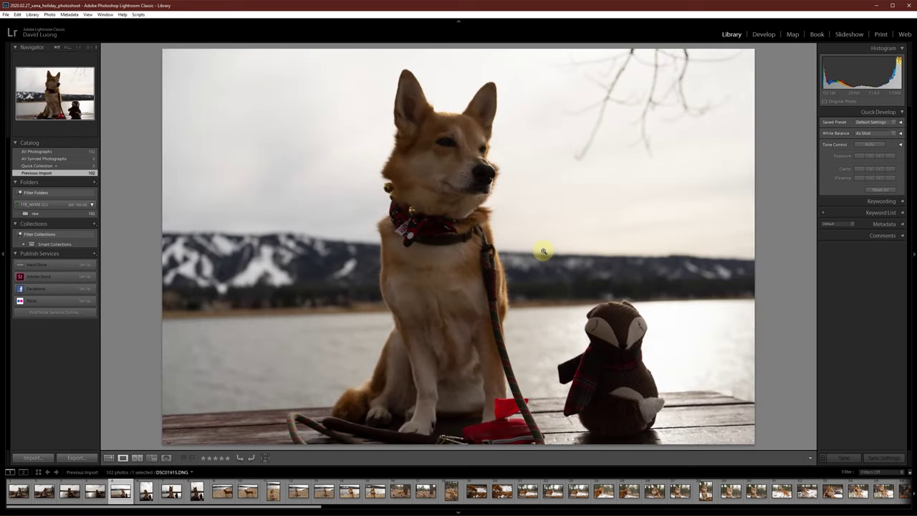
{"action": "key", "text": "Right"}
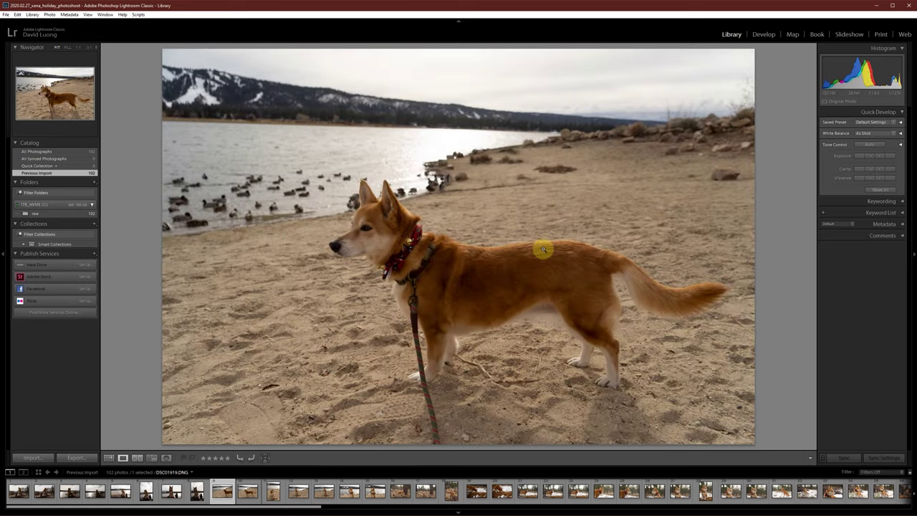
{"action": "key", "text": "Right"}
{"action": "key", "text": "Right"}
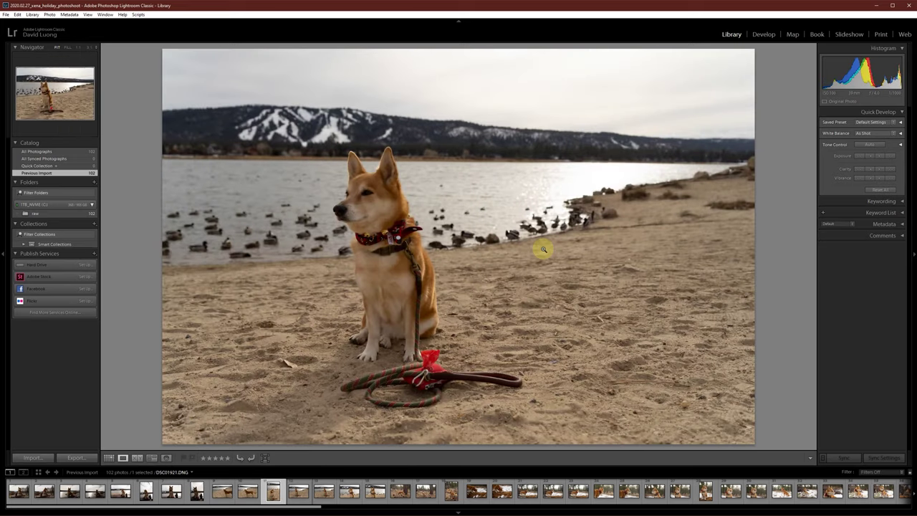
{"action": "key", "text": "Right"}
{"action": "key", "text": "Right"}
{"action": "key", "text": "Right"}
{"action": "key", "text": "Right"}
{"action": "key", "text": "Right"}
{"action": "key", "text": "Right"}
{"action": "key", "text": "Right"}
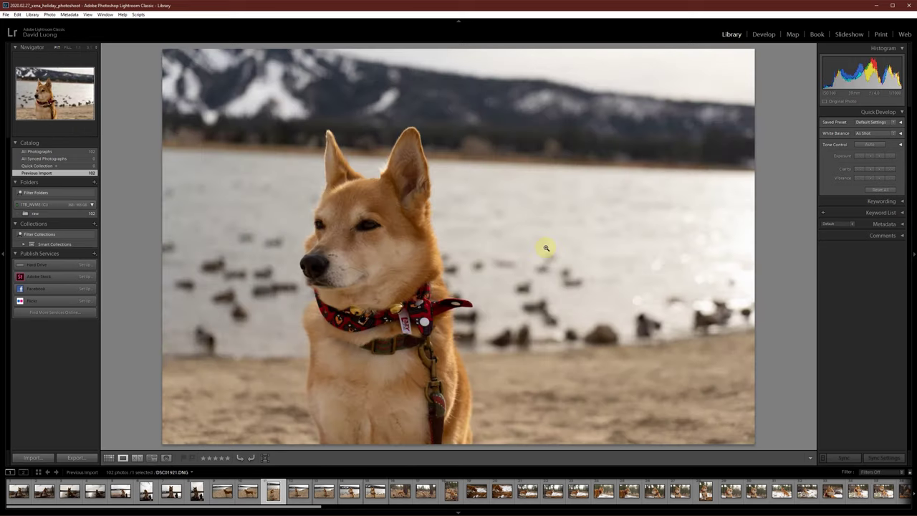
{"action": "key", "text": "Right"}
{"action": "key", "text": "Right"}
{"action": "key", "text": "Right"}
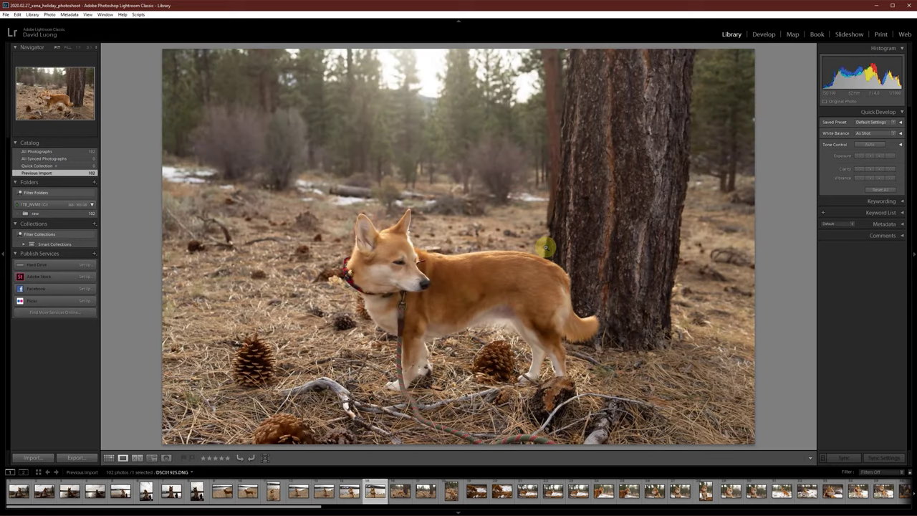
{"action": "key", "text": "Right"}
{"action": "key", "text": "Right"}
{"action": "key", "text": "Right"}
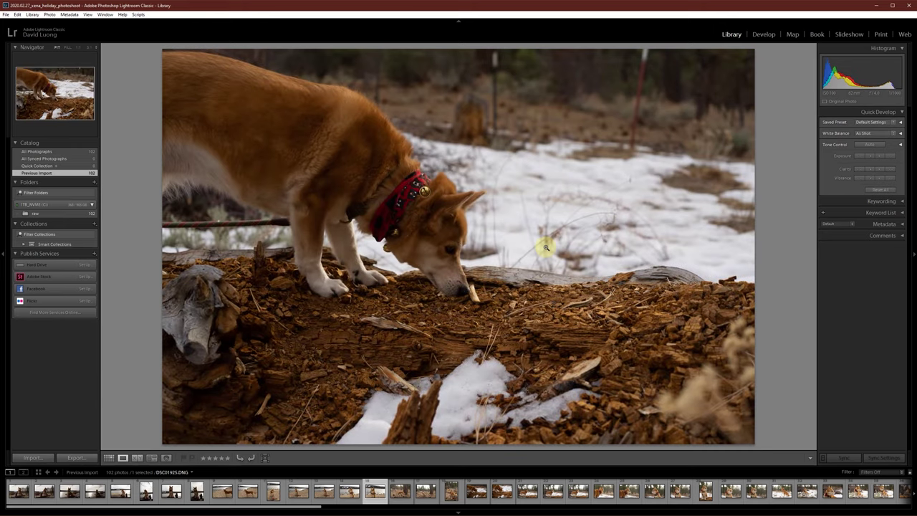
{"action": "key", "text": "Right"}
{"action": "key", "text": "Right"}
{"action": "key", "text": "Right"}
{"action": "key", "text": "Right"}
{"action": "key", "text": "Right"}
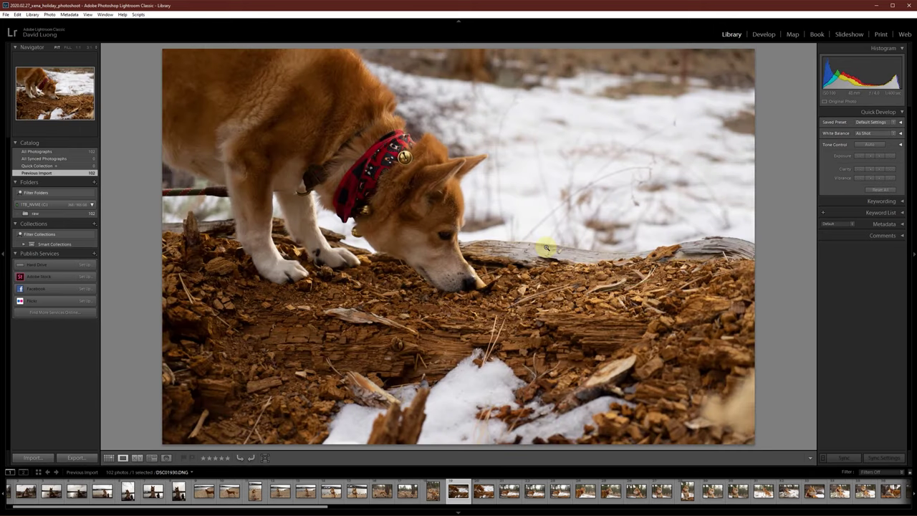
Compare DSC01930 with DSC01931, flag DSC01930 as rejected, and move on
{"action": "key", "text": "Right"}
{"action": "key", "text": "Right"}
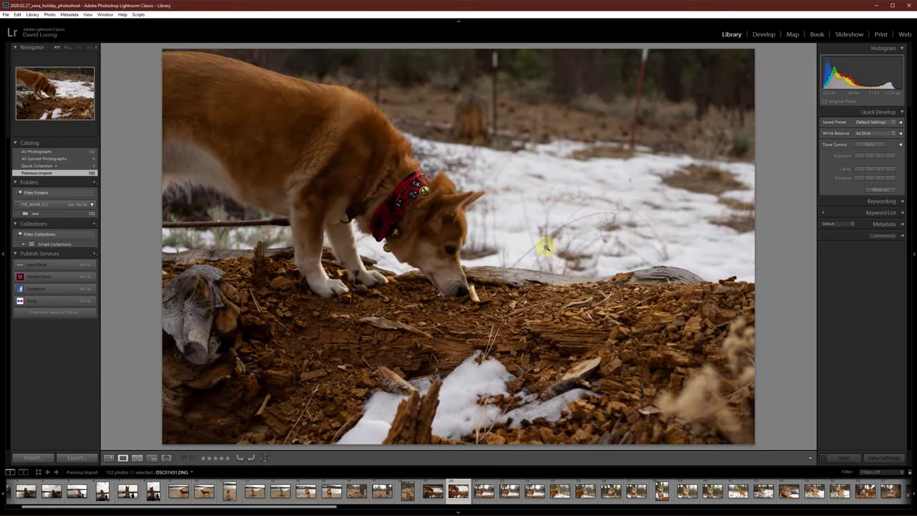
{"action": "key", "text": "Left"}
{"action": "key", "text": "Left"}
{"action": "key", "text": "Right"}
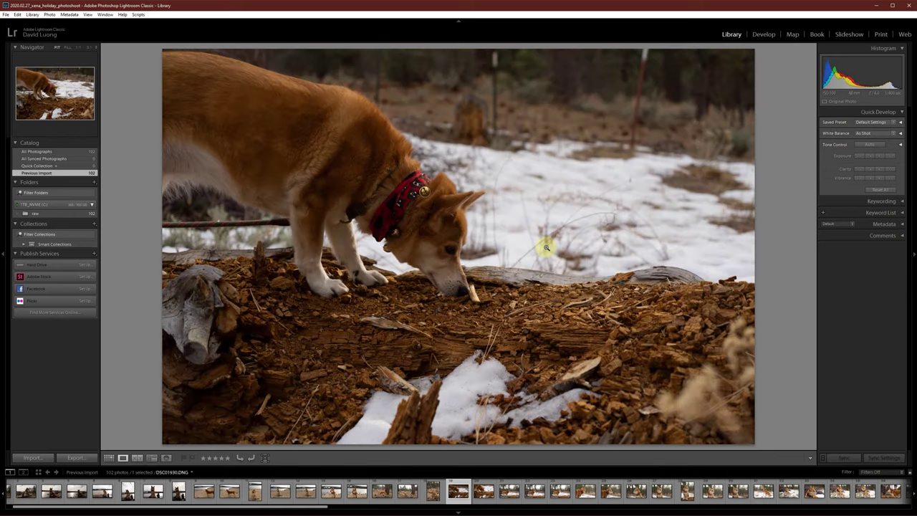
{"action": "key", "text": "Left"}
{"action": "key", "text": "Right"}
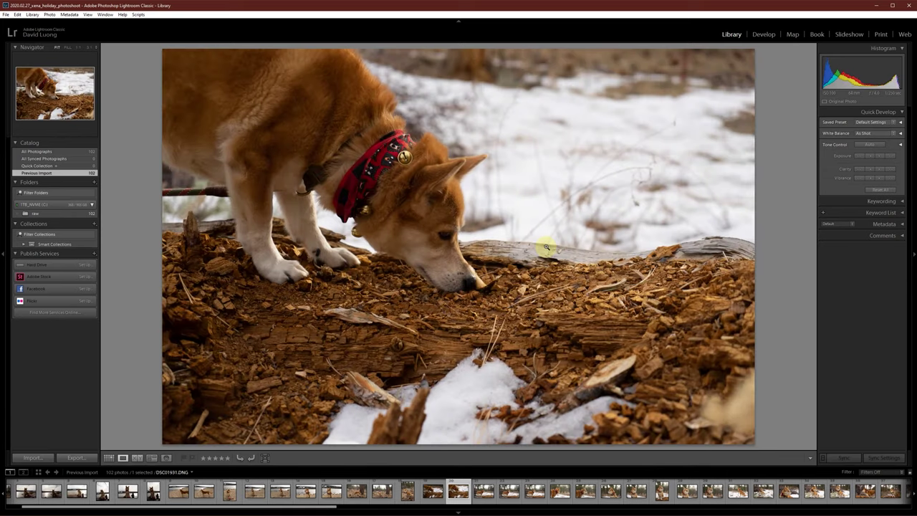
{"action": "key", "text": "Left"}
{"action": "key", "text": "x"}
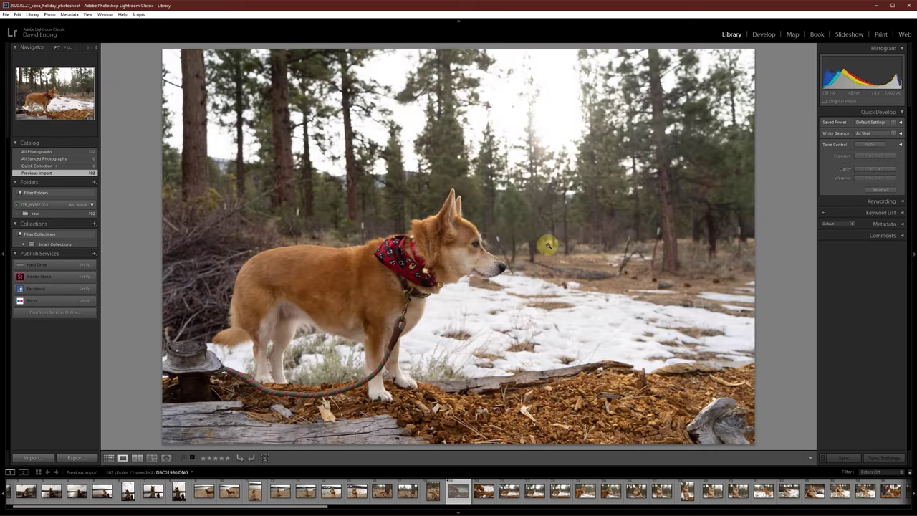
{"action": "key", "text": "Right"}
{"action": "key", "text": "Right"}
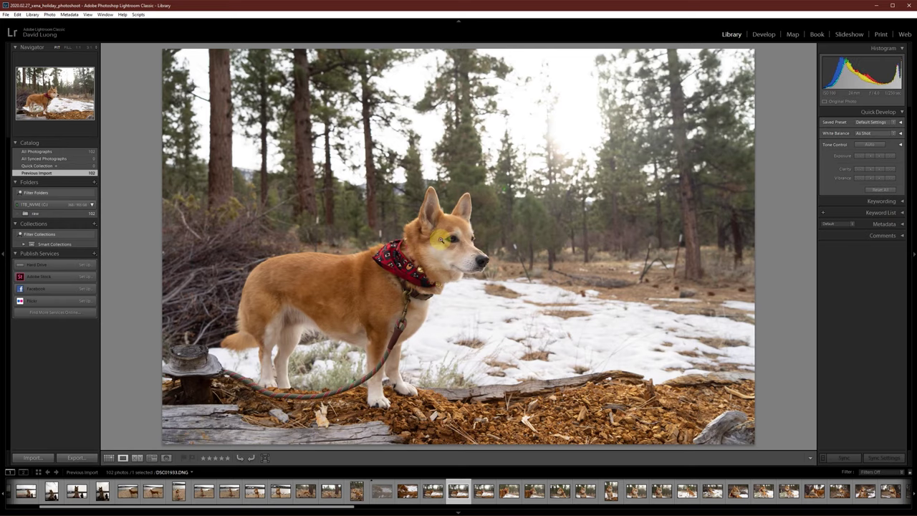
Compare DSC01933 and DSC01934 zoomed in on the face, then reject DSC01934
{"action": "left_click", "coordinate": [456, 233]}
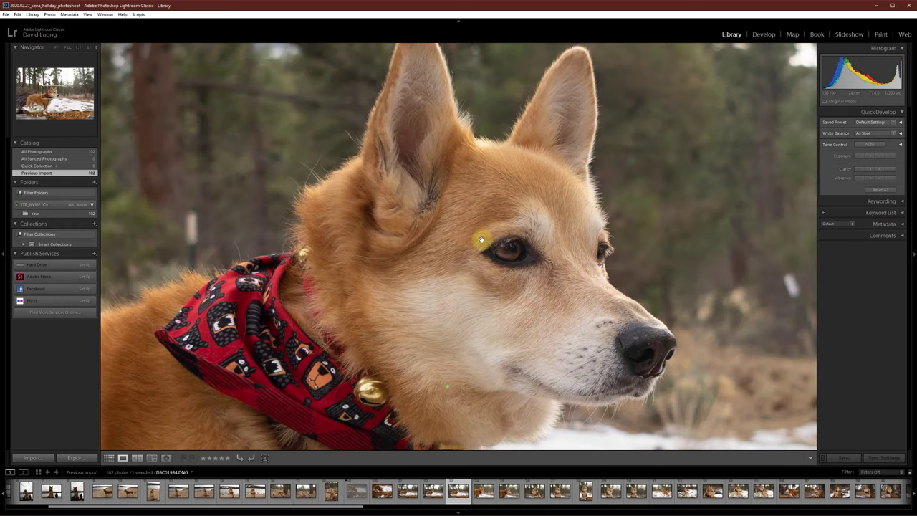
{"action": "key", "text": "Right"}
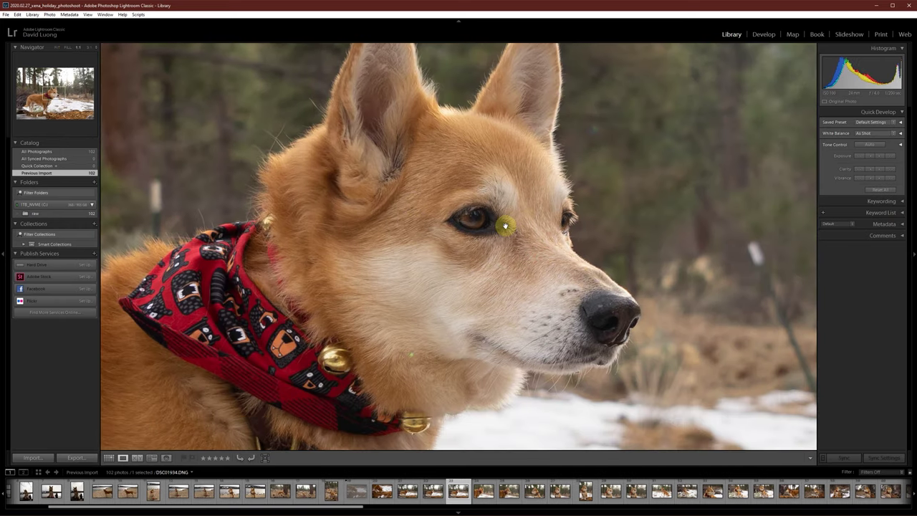
{"action": "key", "text": "Left"}
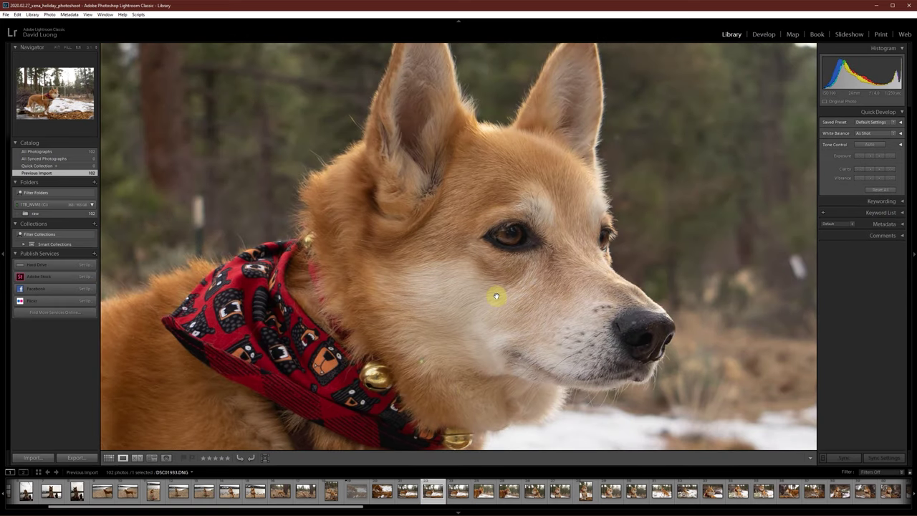
{"action": "left_click", "coordinate": [524, 286]}
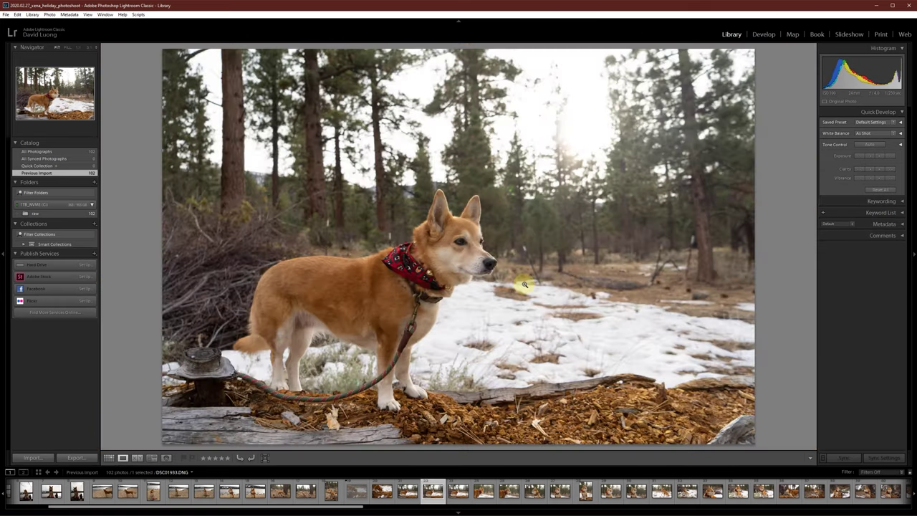
{"action": "key", "text": "Right"}
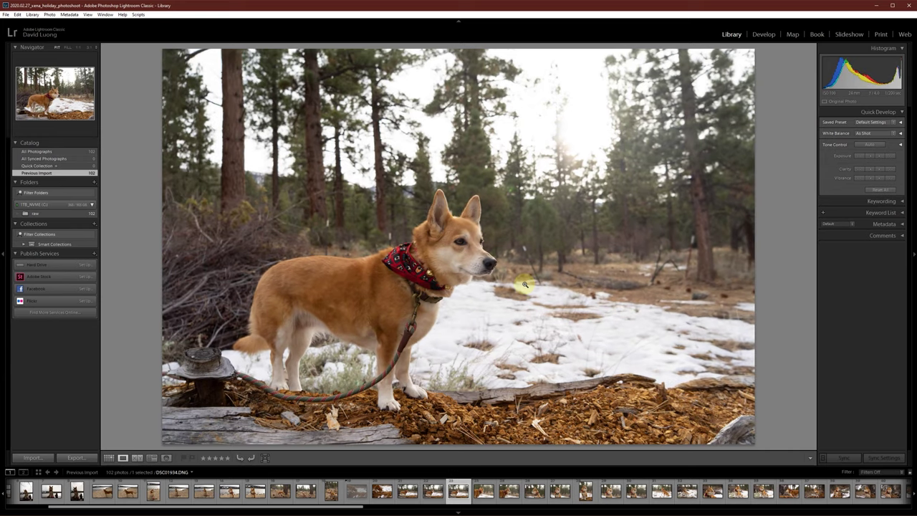
{"action": "key", "text": "Left"}
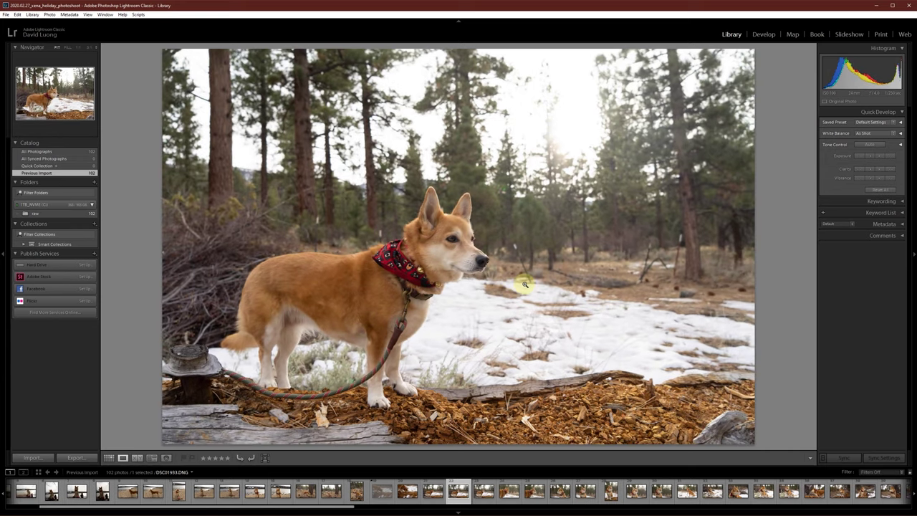
{"action": "key", "text": "Right"}
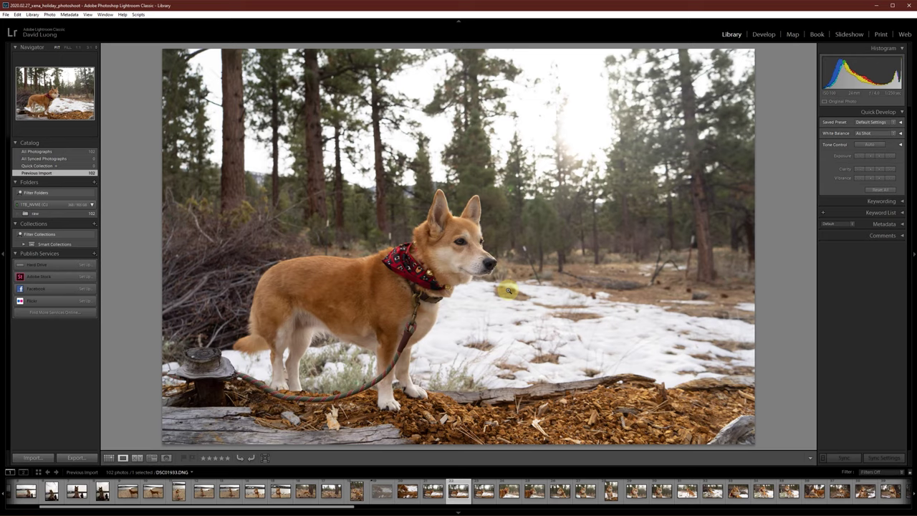
{"action": "key", "text": "Right"}
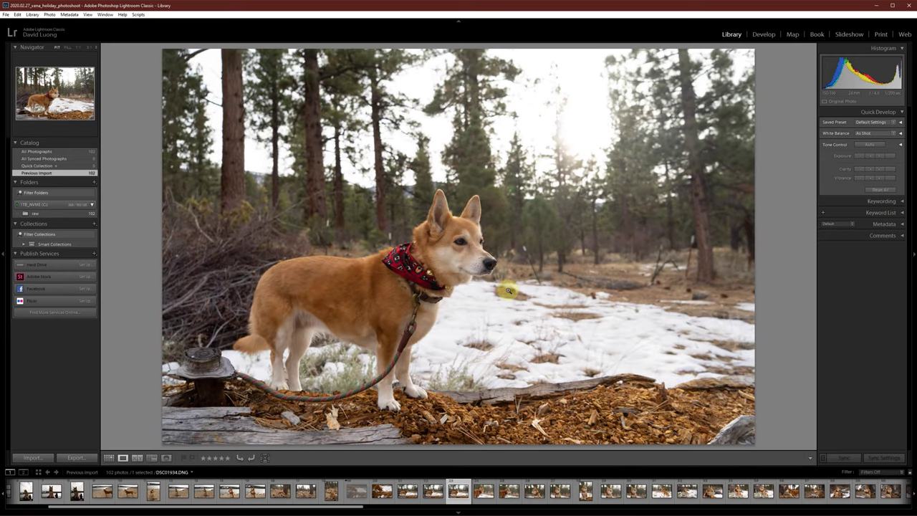
{"action": "key", "text": "Left"}
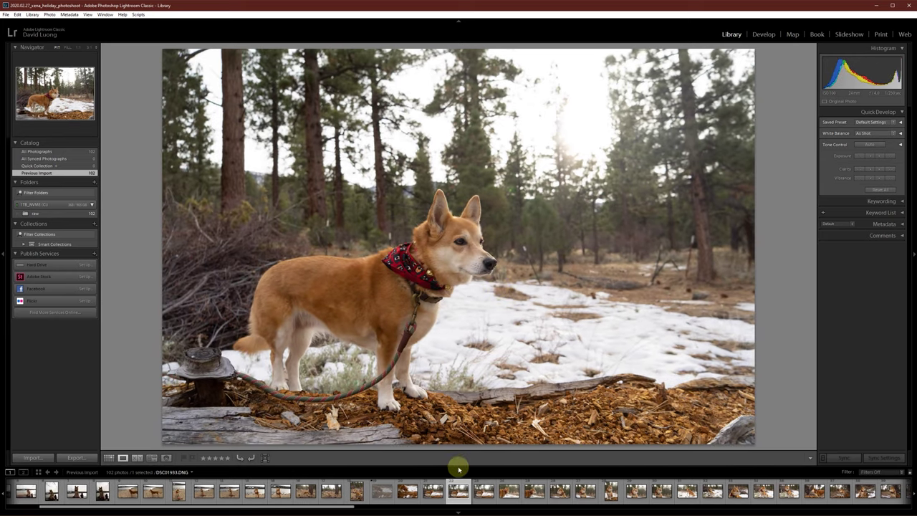
{"action": "key", "text": "Right"}
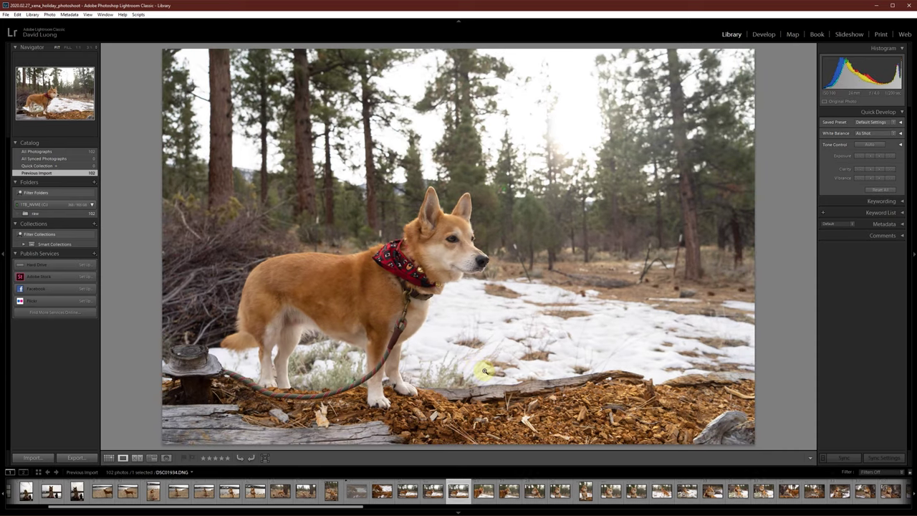
{"action": "key", "text": "x"}
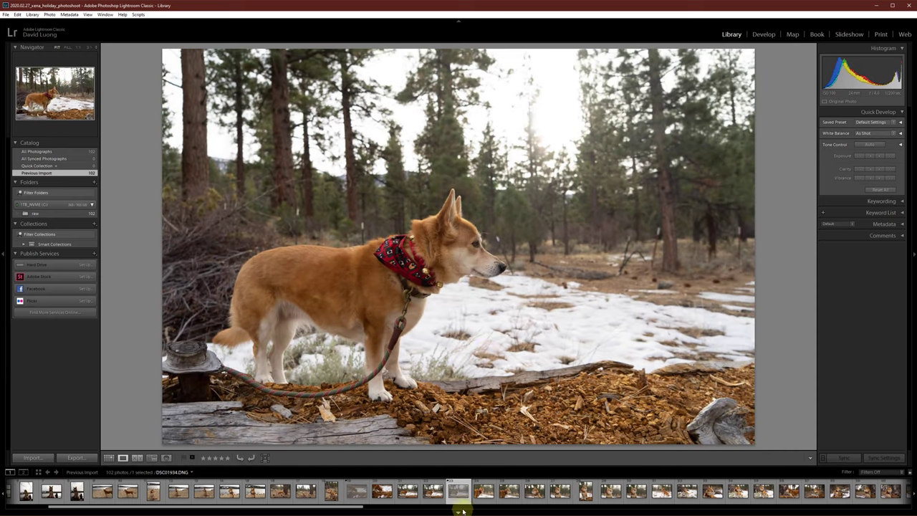
Reject DSC01932 and the shot of the dog facing away, then advance past DSC01937
{"action": "key", "text": "Left"}
{"action": "key", "text": "Left"}
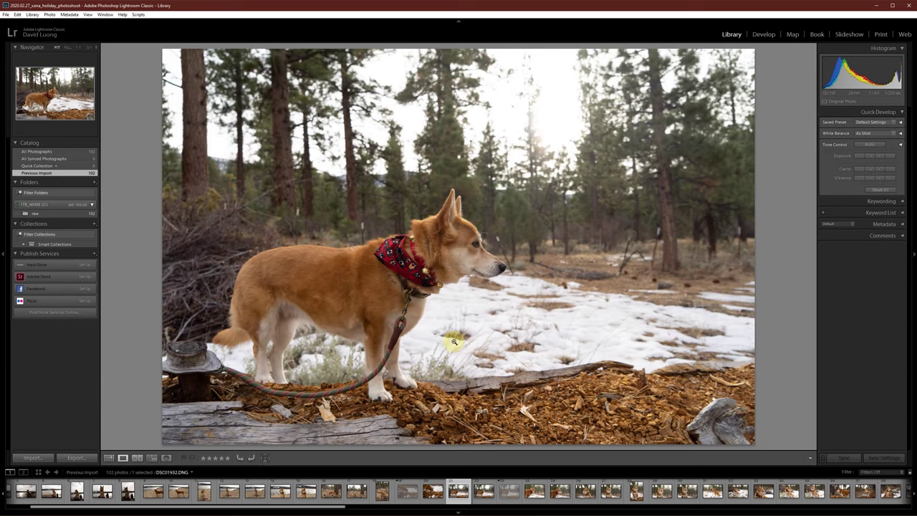
{"action": "key", "text": "x"}
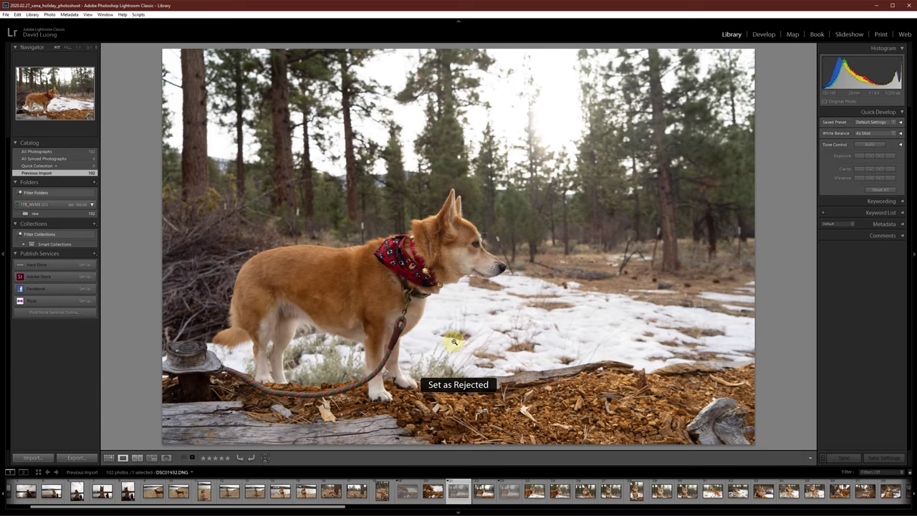
{"action": "key", "text": "Right"}
{"action": "key", "text": "Right"}
{"action": "key", "text": "Right"}
{"action": "key", "text": "Right"}
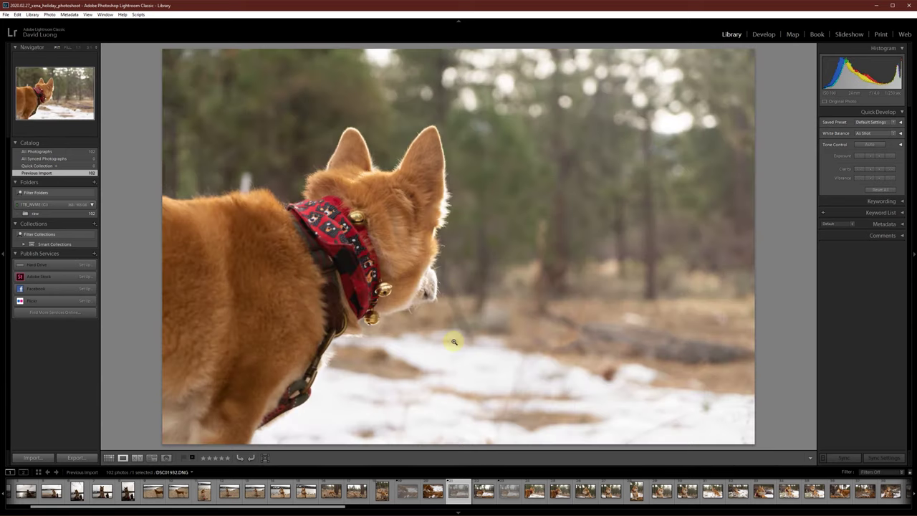
{"action": "key", "text": "x"}
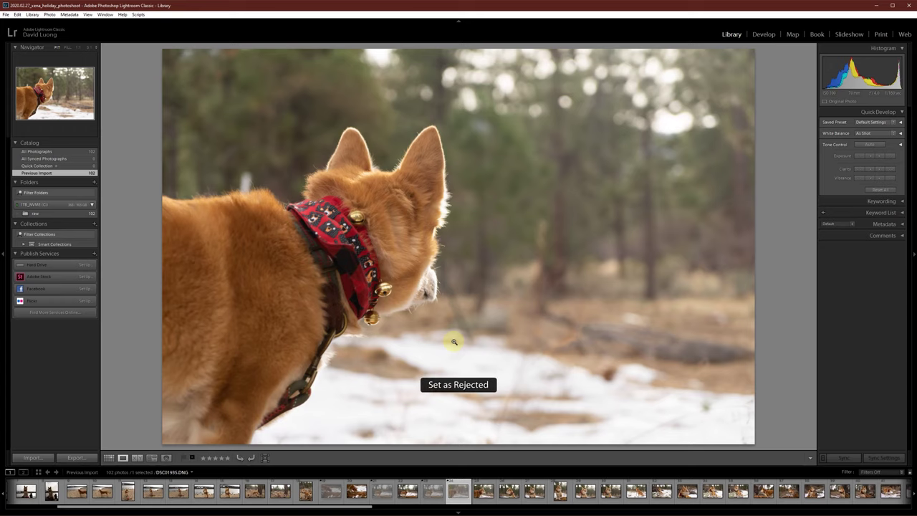
{"action": "key", "text": "Right"}
{"action": "key", "text": "Right"}
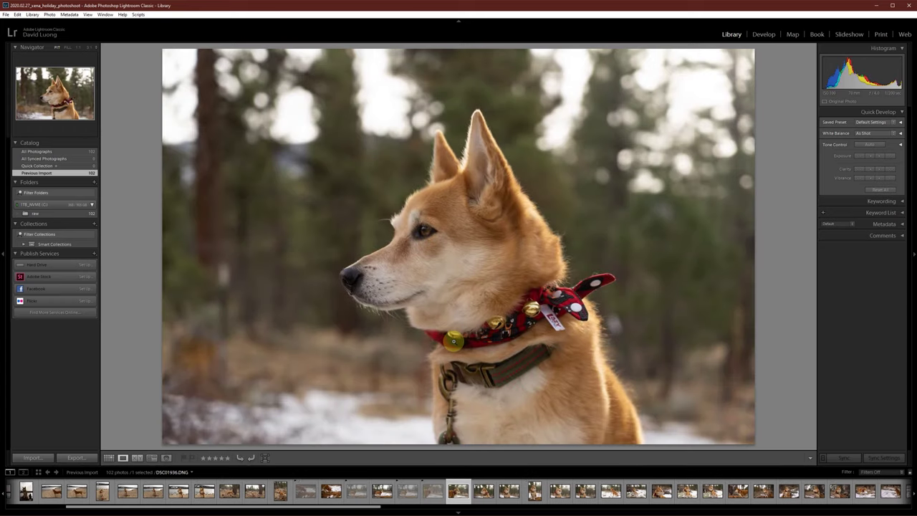
{"action": "key", "text": "Right"}
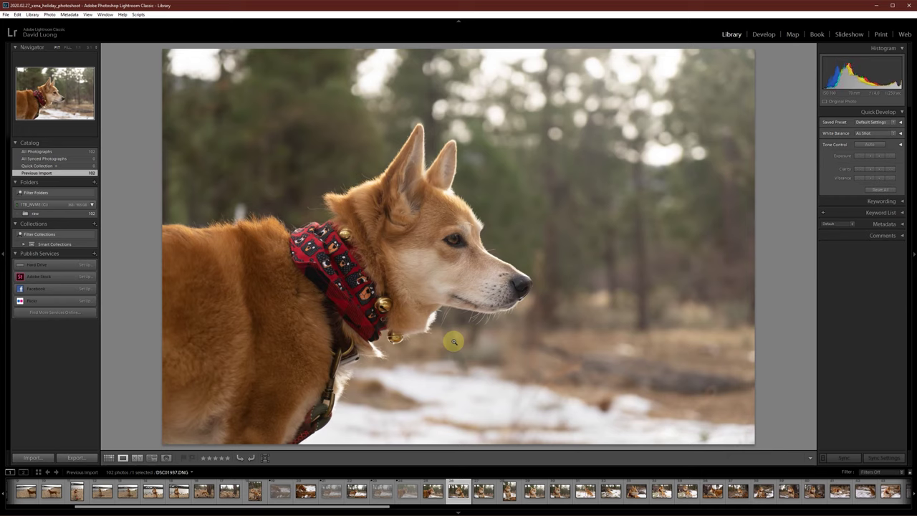
{"action": "key", "text": "Right"}
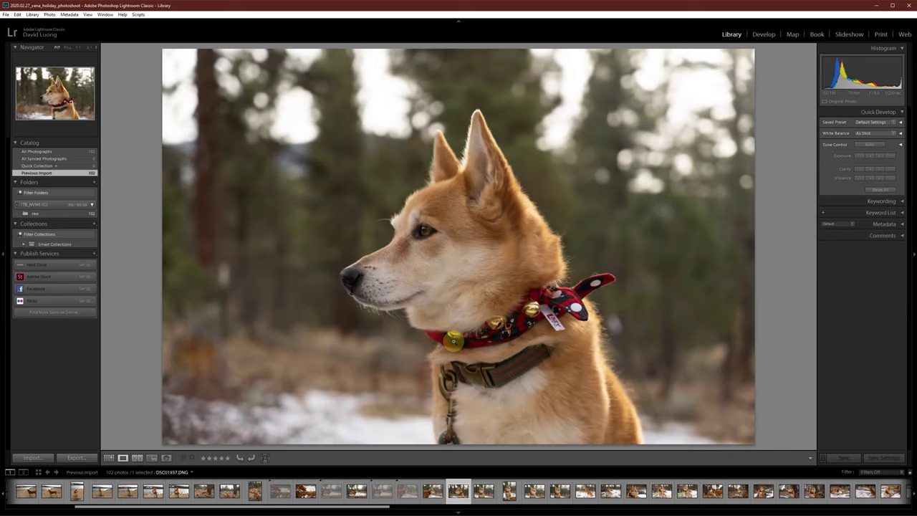
{"action": "key", "text": "Right"}
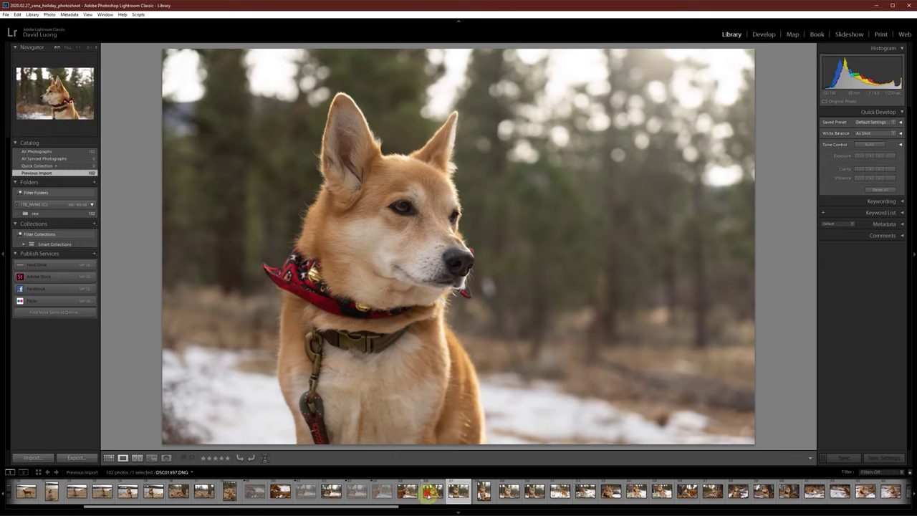
Compare the side-profile shot with its neighbour and flag it as rejected
{"action": "left_click", "coordinate": [428, 493]}
{"action": "left_click", "coordinate": [455, 493]}
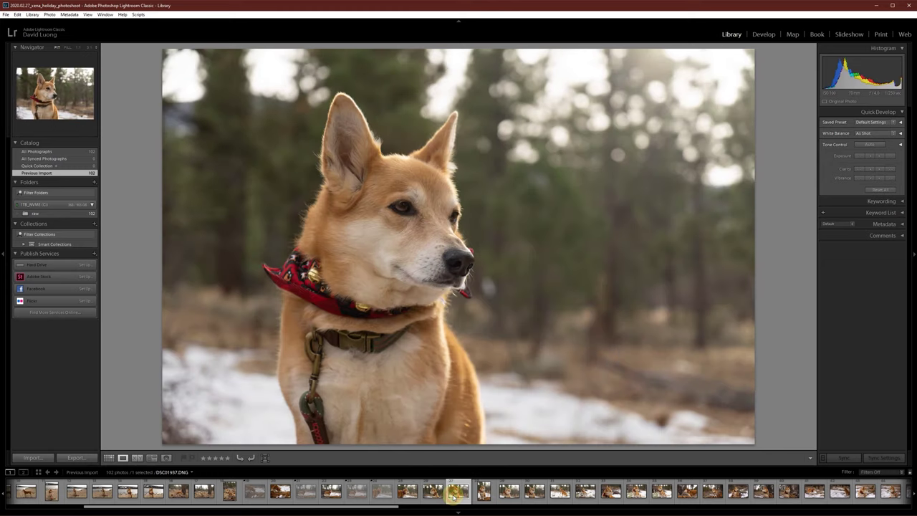
{"action": "left_click", "coordinate": [433, 495]}
{"action": "key", "text": "x"}
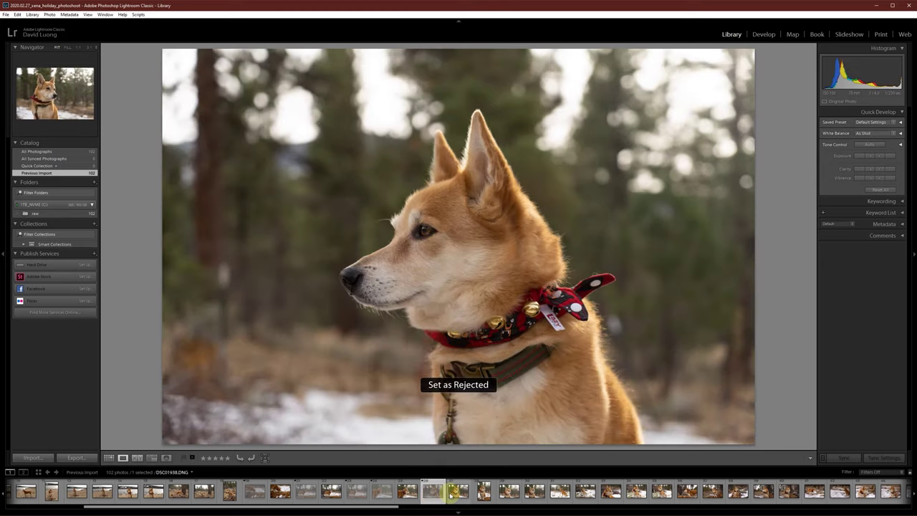
Compare DSC01938, DSC01939 and DSC01940 in the filmstrip, ending on DSC01938
{"action": "left_click", "coordinate": [458, 495]}
{"action": "left_click", "coordinate": [483, 494]}
{"action": "left_click", "coordinate": [508, 493]}
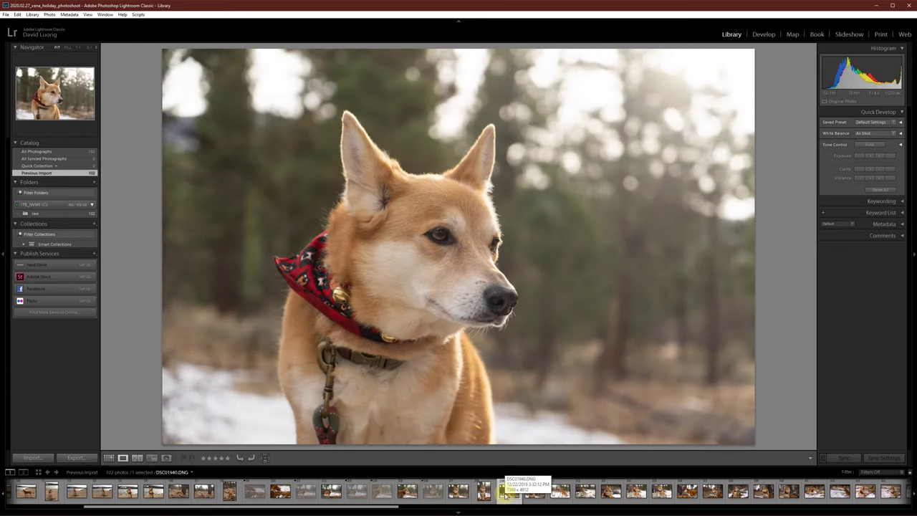
{"action": "left_click", "coordinate": [458, 493]}
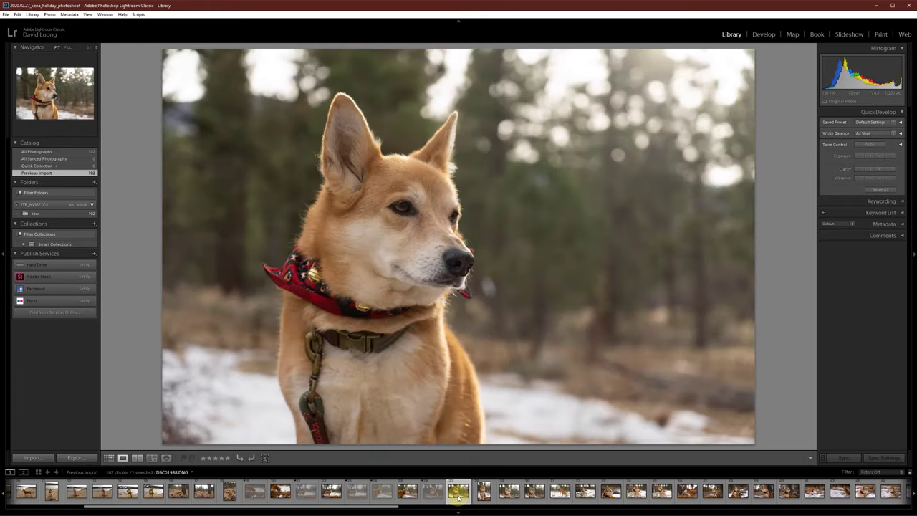
{"action": "left_click", "coordinate": [483, 493]}
{"action": "left_click", "coordinate": [508, 494]}
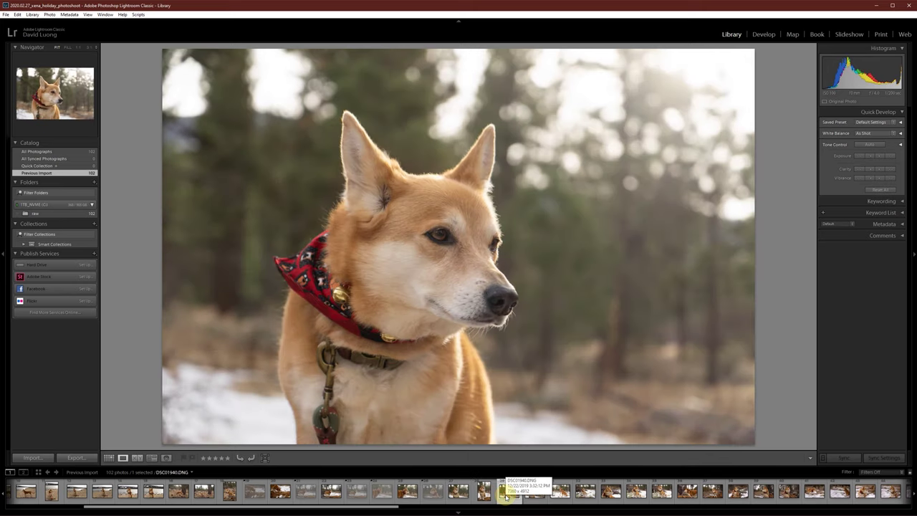
{"action": "left_click", "coordinate": [458, 493]}
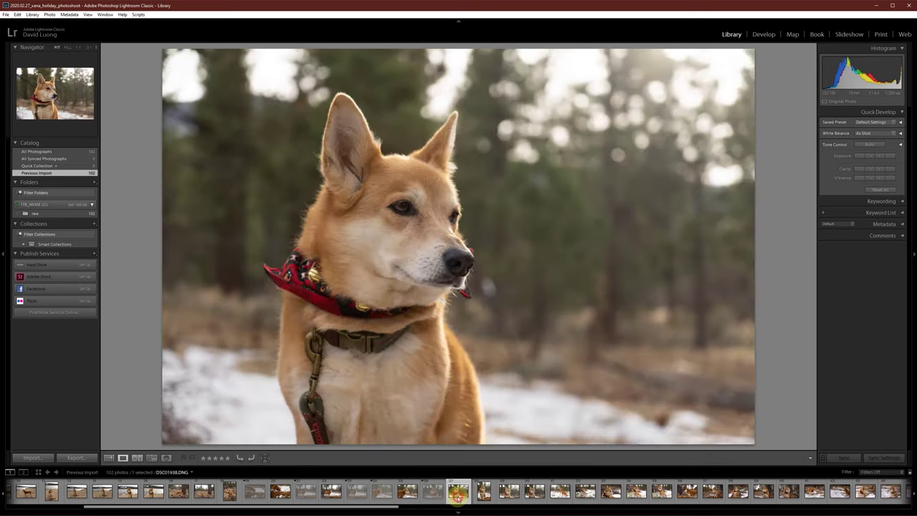
{"action": "left_click", "coordinate": [484, 493]}
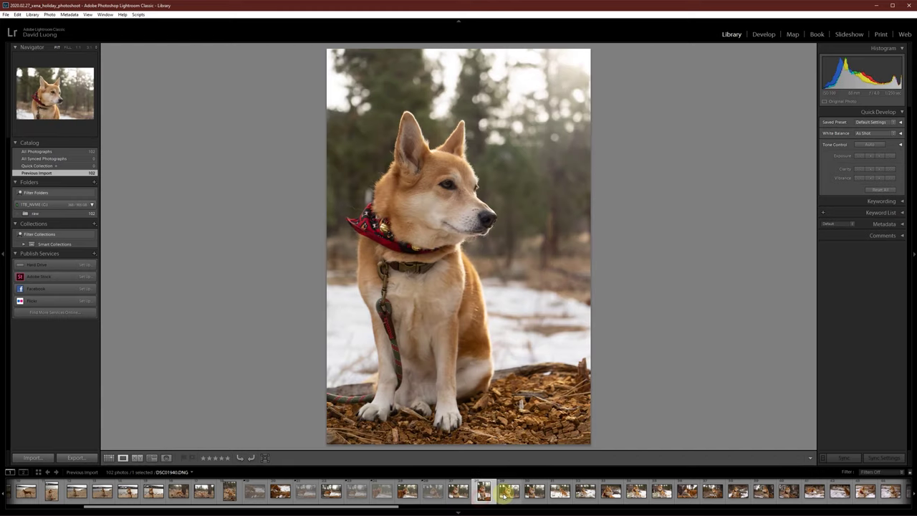
{"action": "left_click", "coordinate": [507, 493]}
{"action": "left_click", "coordinate": [458, 493]}
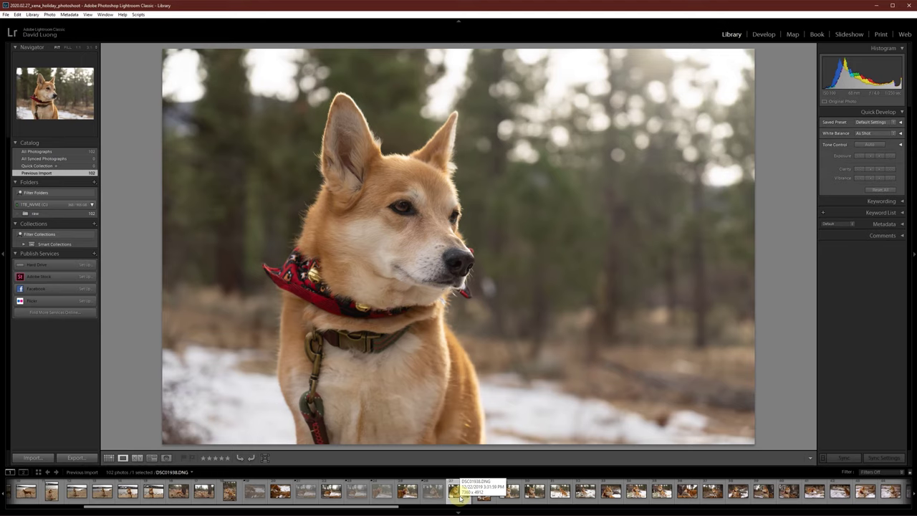
{"action": "left_click", "coordinate": [485, 495]}
{"action": "left_click", "coordinate": [507, 495]}
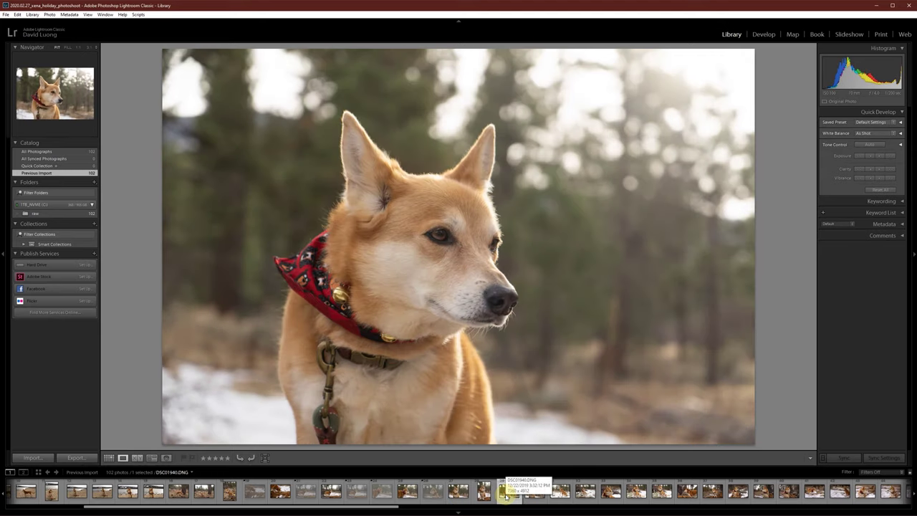
{"action": "left_click", "coordinate": [458, 493]}
Reject DSC01938, then compare DSC01940 against DSC01941
{"action": "key", "text": "x"}
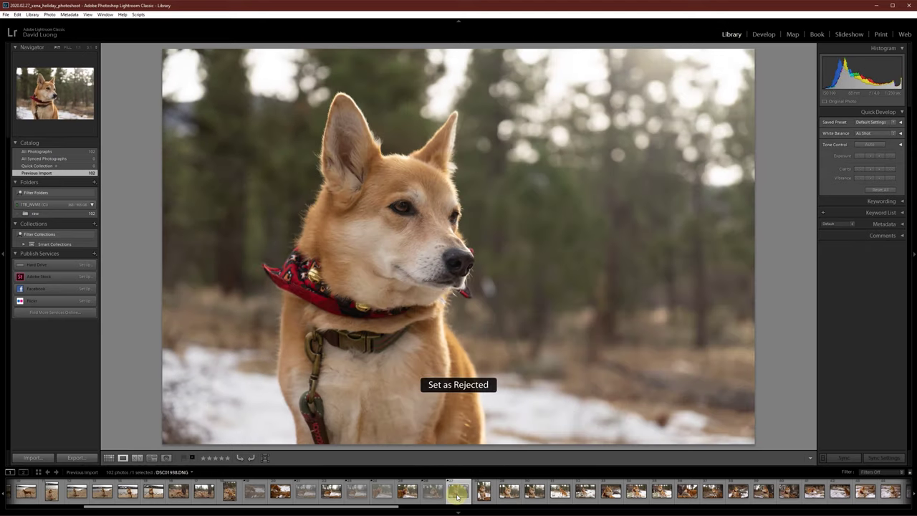
{"action": "left_click", "coordinate": [508, 494]}
{"action": "left_click", "coordinate": [533, 494]}
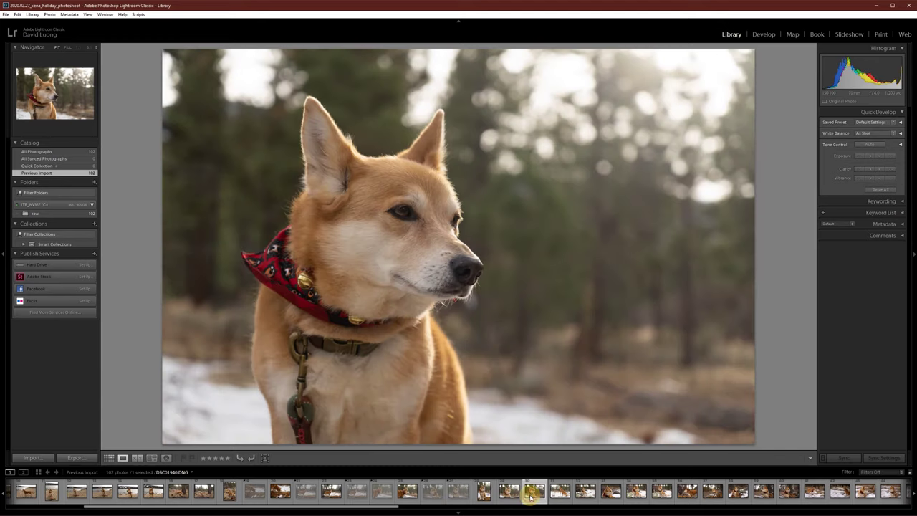
{"action": "left_click", "coordinate": [509, 493]}
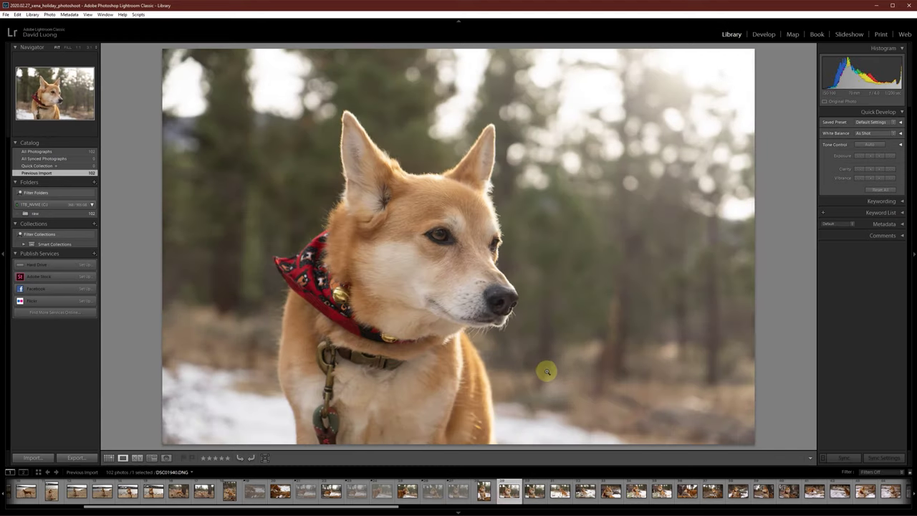
{"action": "key", "text": "Right"}
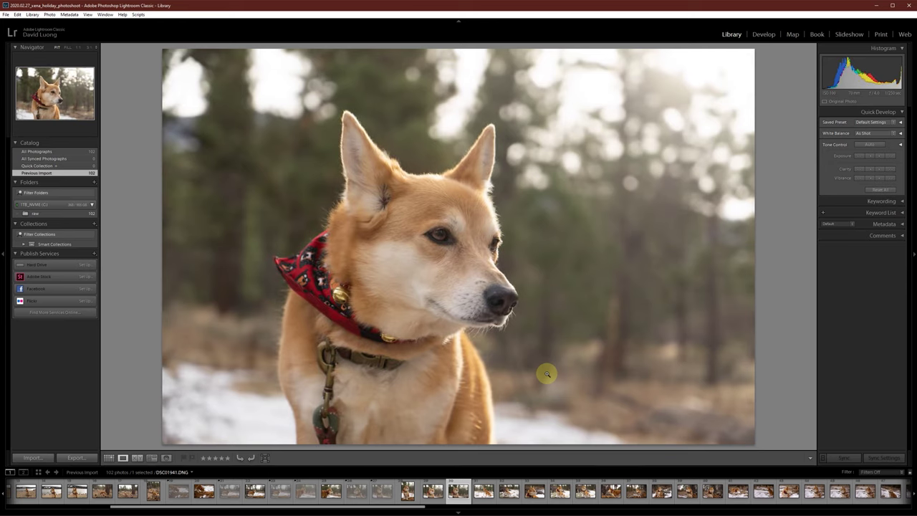
{"action": "key", "text": "Left"}
{"action": "key", "text": "Right"}
{"action": "key", "text": "Left"}
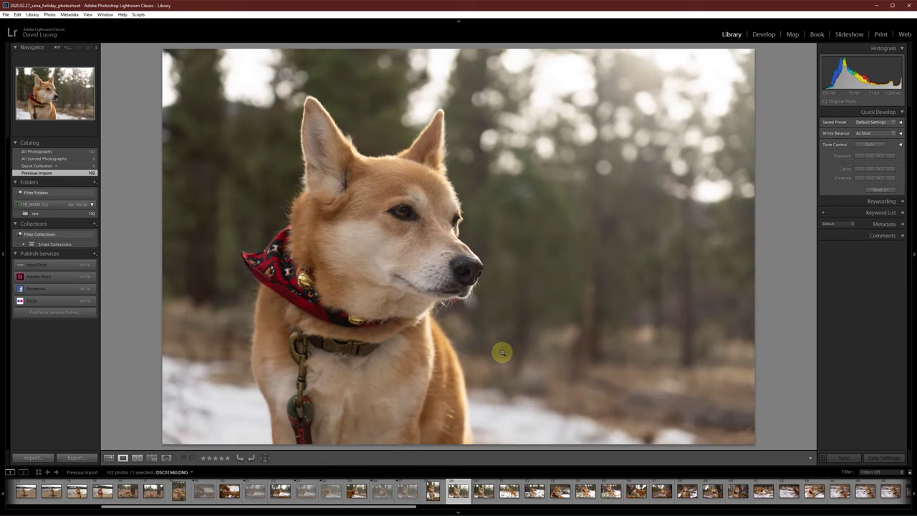
{"action": "key", "text": "Right"}
Check the dog's eye at 1:1 in both shots, reject DSC01940, and advance to DSC01942
{"action": "left_click", "coordinate": [406, 216]}
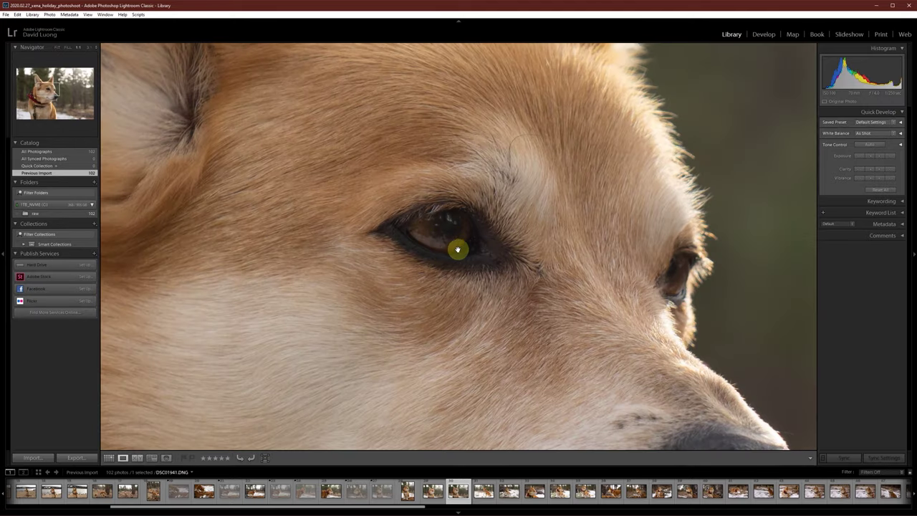
{"action": "left_click", "coordinate": [467, 272]}
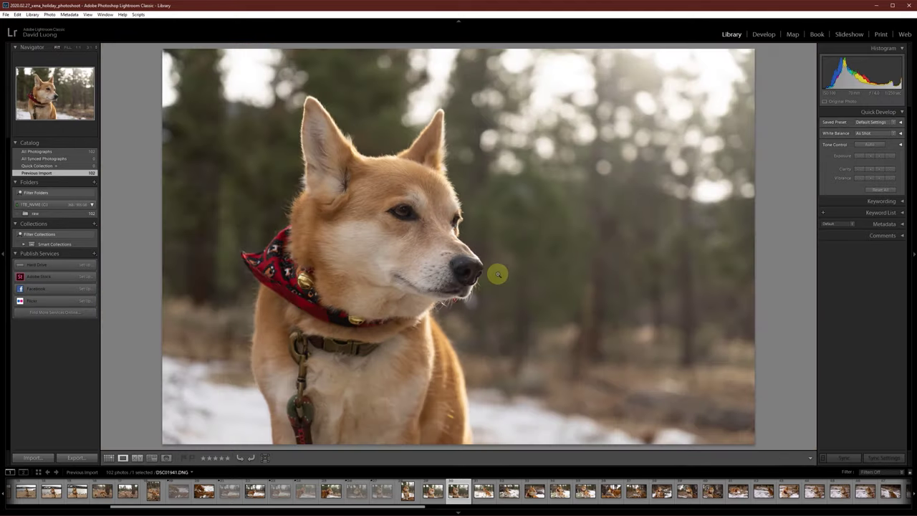
{"action": "key", "text": "Left"}
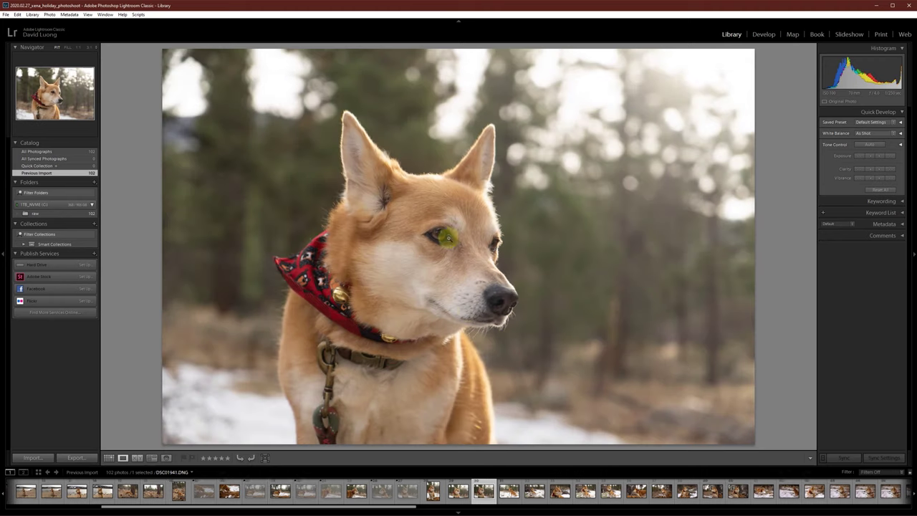
{"action": "left_click", "coordinate": [445, 238]}
{"action": "left_click", "coordinate": [459, 264]}
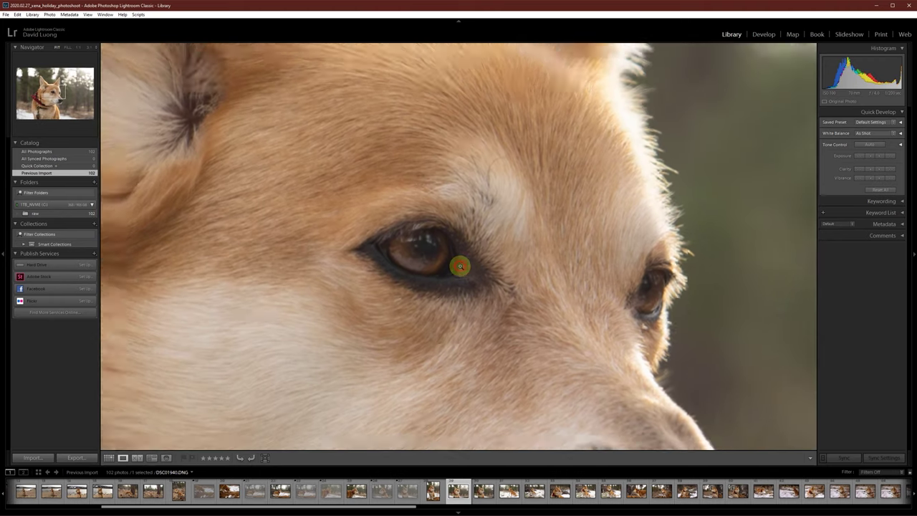
{"action": "key", "text": "x"}
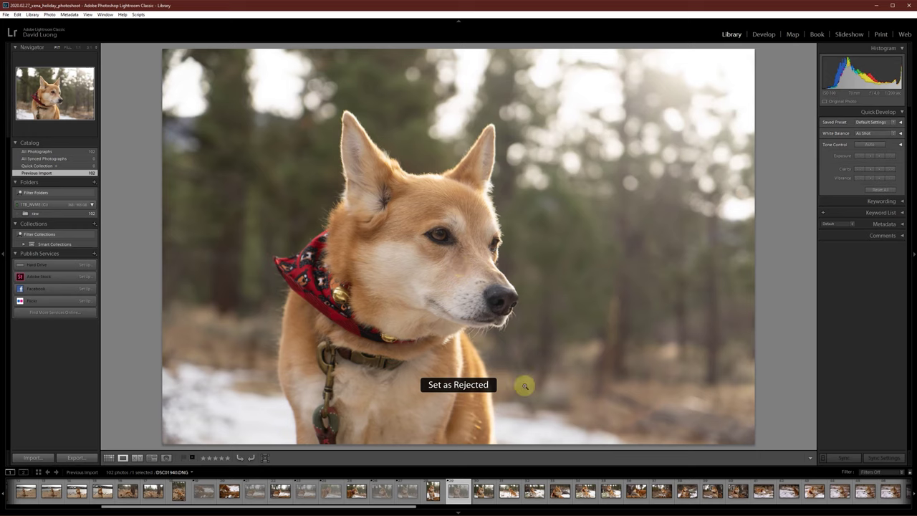
{"action": "key", "text": "Right"}
{"action": "key", "text": "Right"}
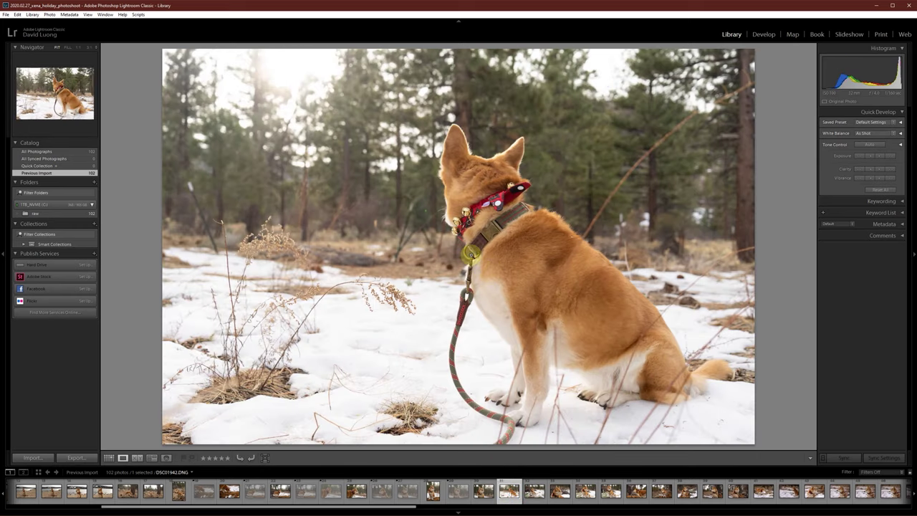
Reject DSC01942, then check the eye sharpness of close-up DSC01944 at 1:1
{"action": "key", "text": "x"}
{"action": "left_click", "coordinate": [529, 492]}
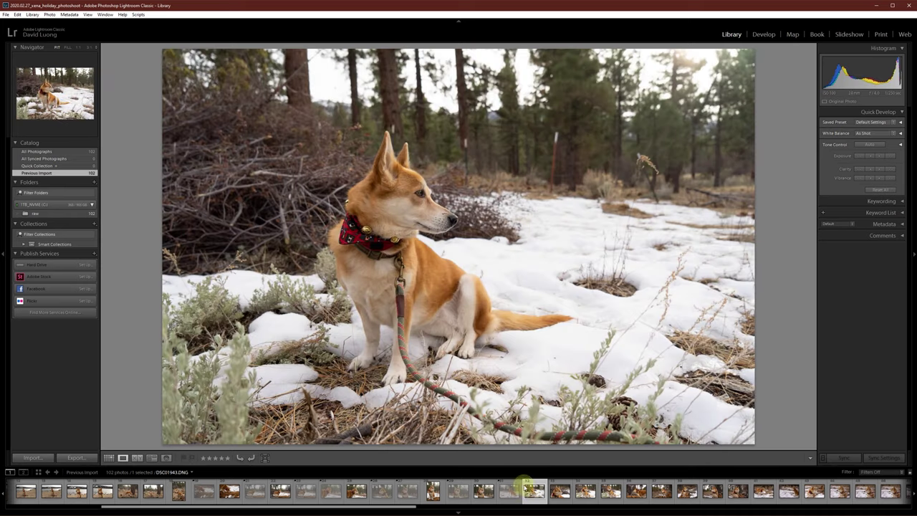
{"action": "left_click", "coordinate": [560, 492]}
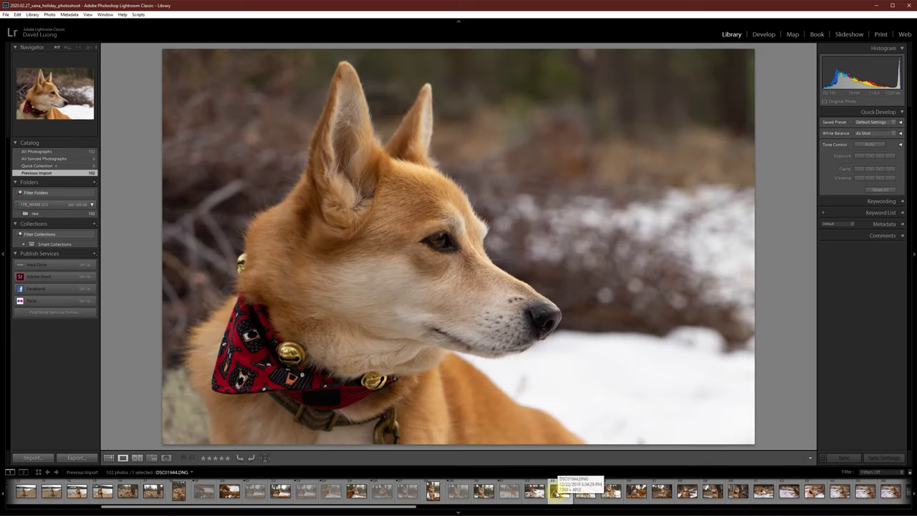
{"action": "left_click", "coordinate": [445, 258]}
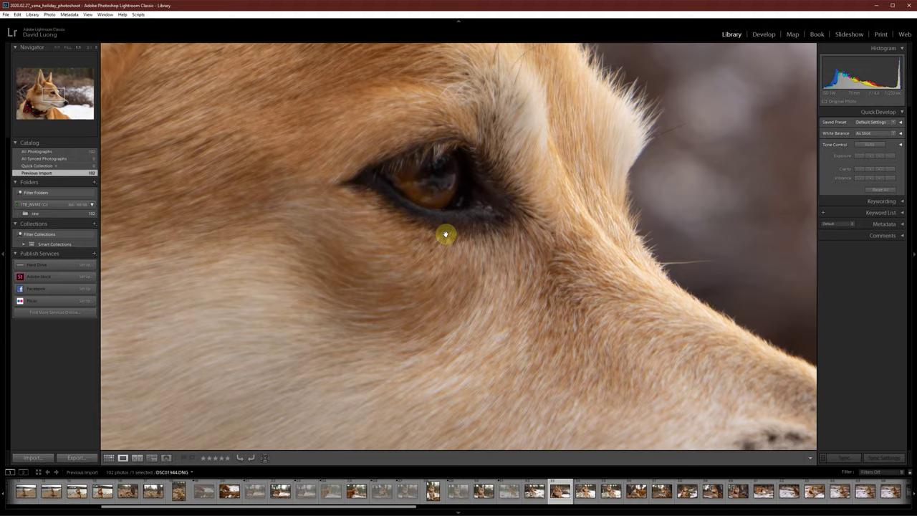
{"action": "left_click_drag", "start_coordinate": [445, 234], "coordinate": [541, 284]}
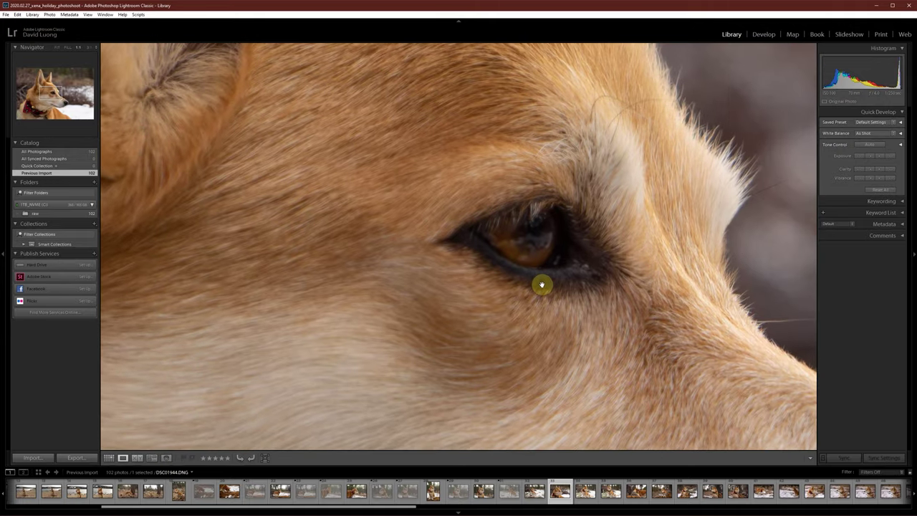
{"action": "left_click", "coordinate": [540, 284]}
Compare the sitting-dog shots and recheck DSC01944's eye, bandana and bell at 1:1
{"action": "left_click", "coordinate": [584, 492]}
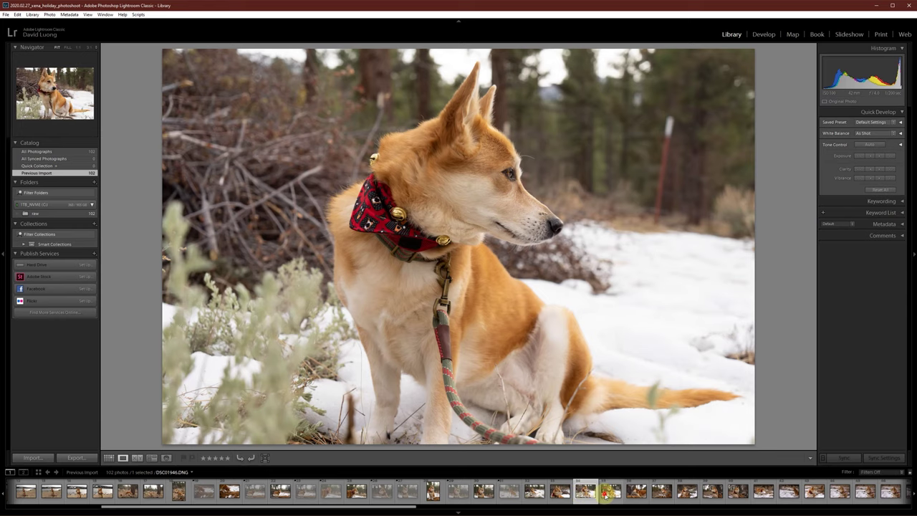
{"action": "left_click", "coordinate": [610, 492]}
{"action": "left_click", "coordinate": [584, 491]}
{"action": "left_click", "coordinate": [559, 492]}
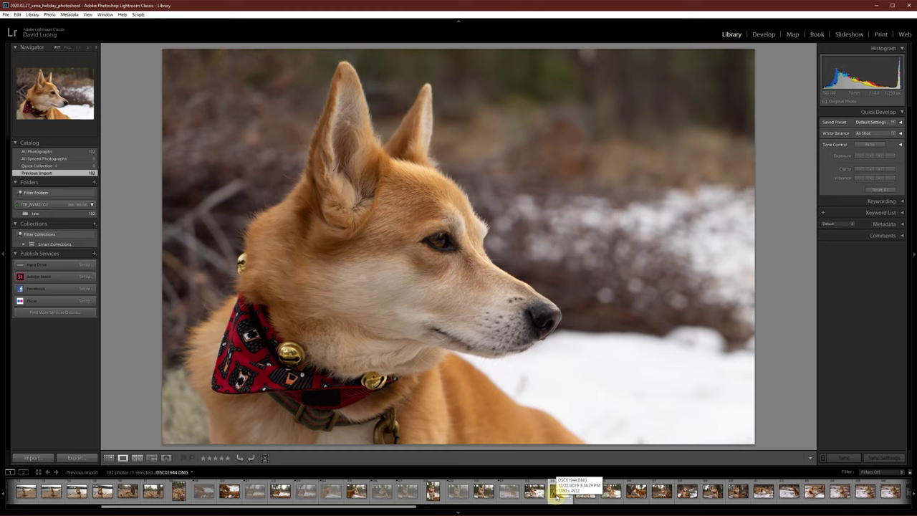
{"action": "left_click", "coordinate": [442, 264]}
{"action": "left_click_drag", "start_coordinate": [365, 309], "coordinate": [639, 123]}
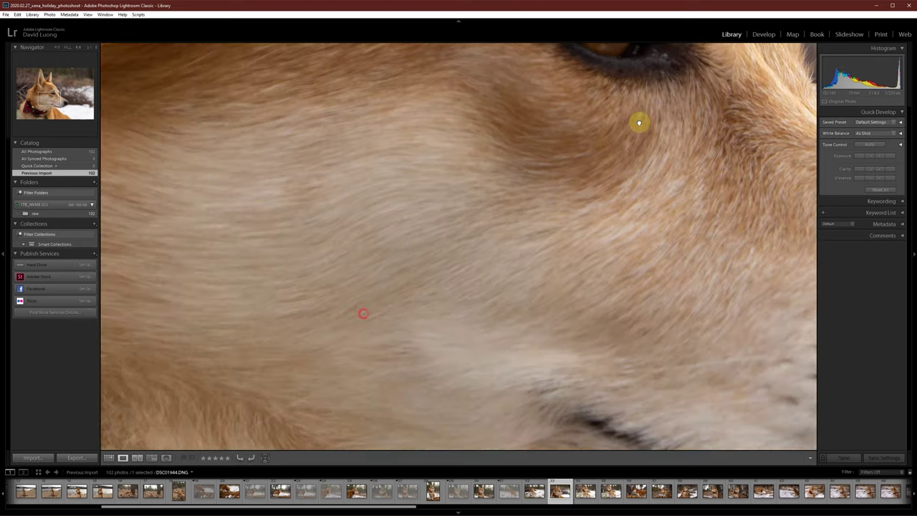
{"action": "left_click_drag", "start_coordinate": [333, 315], "coordinate": [615, 139]}
{"action": "left_click", "coordinate": [545, 208]}
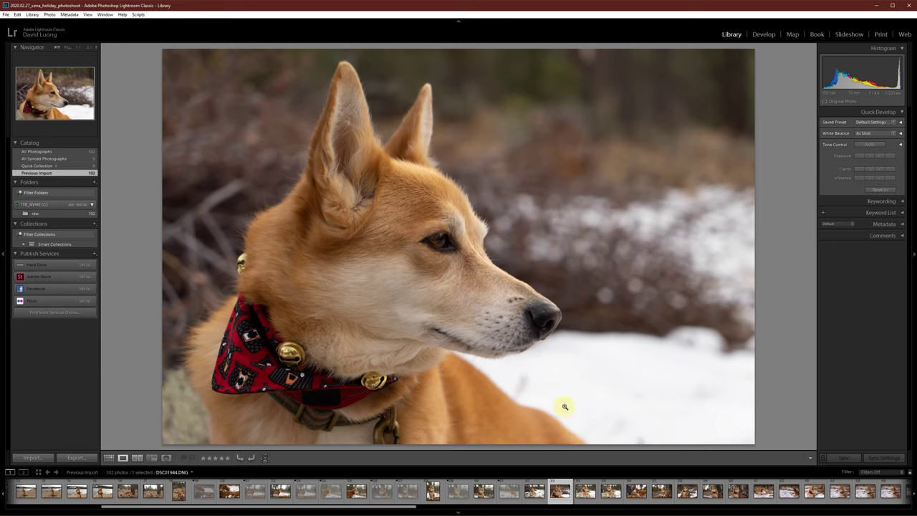
Compare side-view DSC01945 with the front-facing sitting shot and reject the weaker one
{"action": "left_click", "coordinate": [584, 493]}
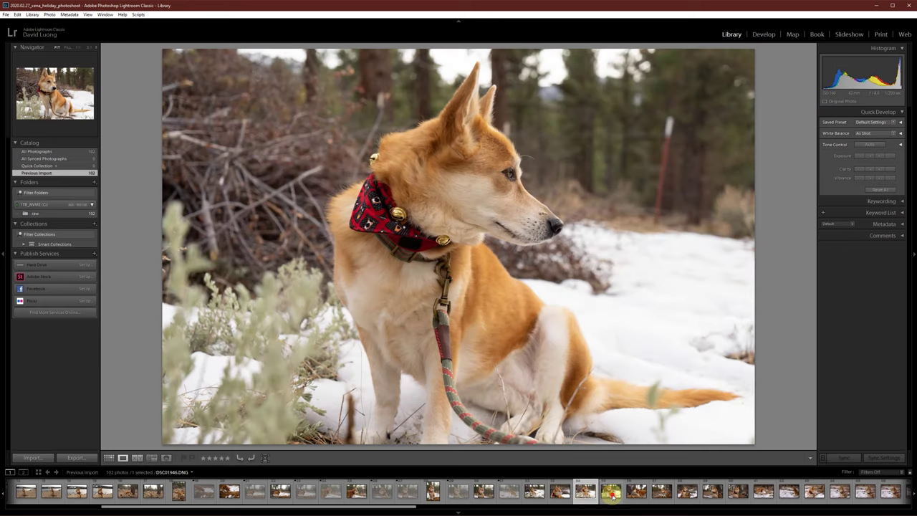
{"action": "left_click", "coordinate": [610, 493]}
{"action": "left_click", "coordinate": [586, 493]}
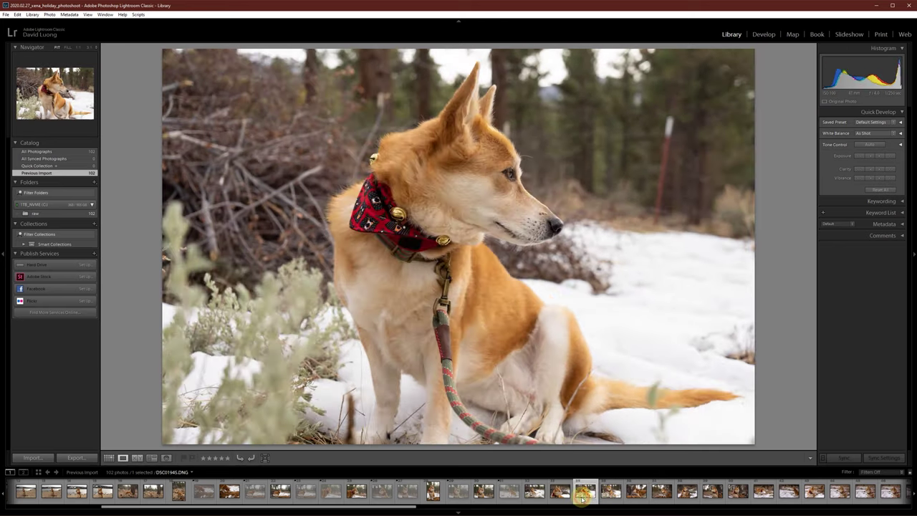
{"action": "left_click", "coordinate": [611, 494]}
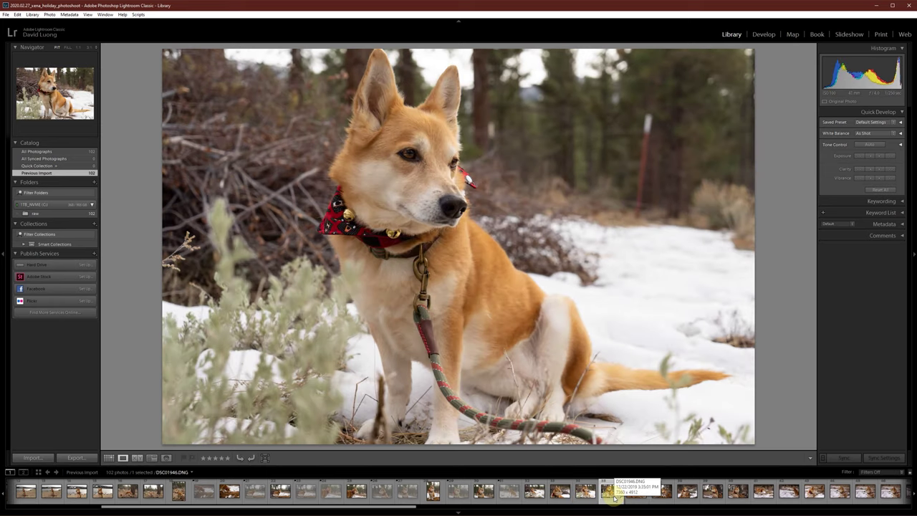
{"action": "key", "text": "x"}
Reject the next side-view sitting dog photo
{"action": "left_click", "coordinate": [632, 494]}
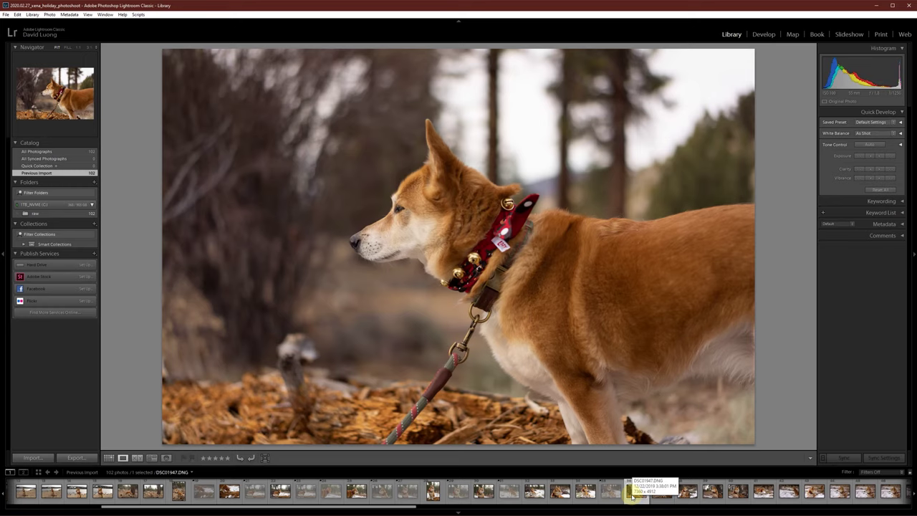
{"action": "key", "text": "Right"}
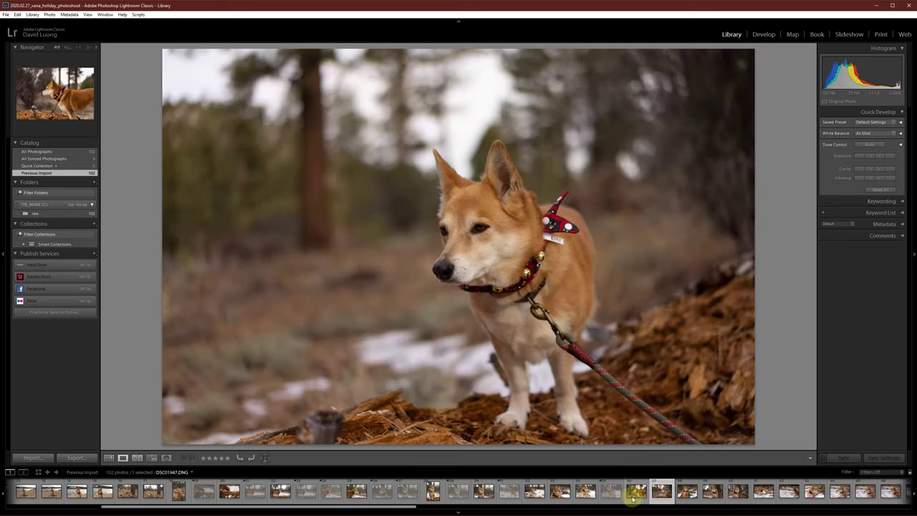
{"action": "left_click", "coordinate": [634, 497]}
{"action": "key", "text": "x"}
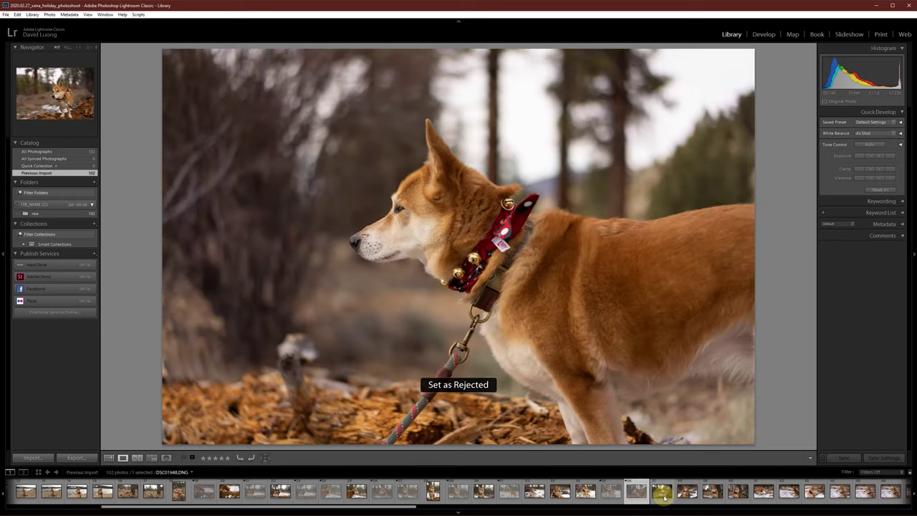
Review the front-facing and sitting shots, then reject DSC01948 of the standing dog
{"action": "left_click", "coordinate": [664, 495]}
{"action": "scroll", "coordinate": [615, 494], "scroll_direction": "down", "scroll_amount": 3}
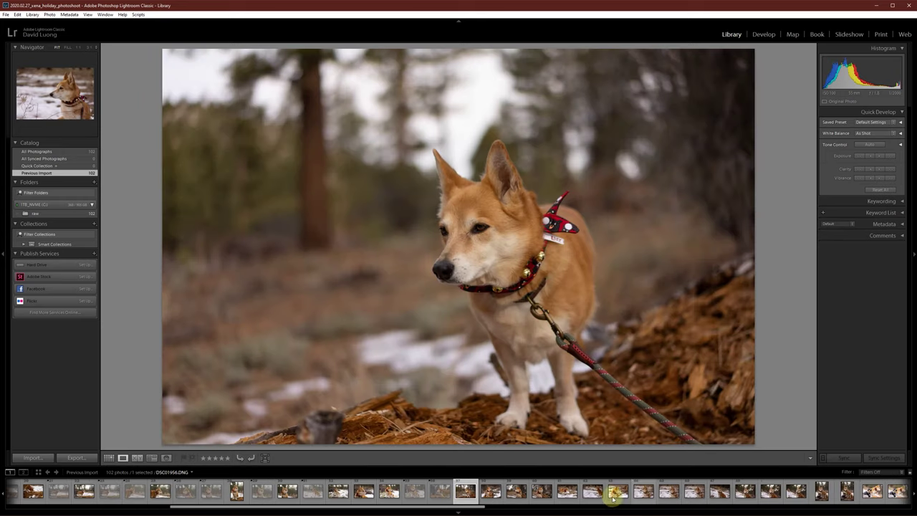
{"action": "left_click", "coordinate": [488, 494]}
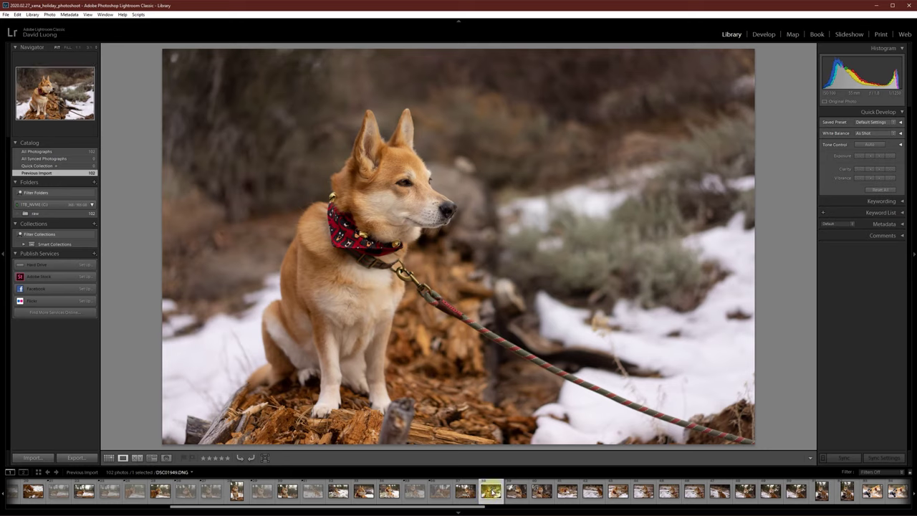
{"action": "left_click", "coordinate": [465, 493]}
{"action": "key", "text": "x"}
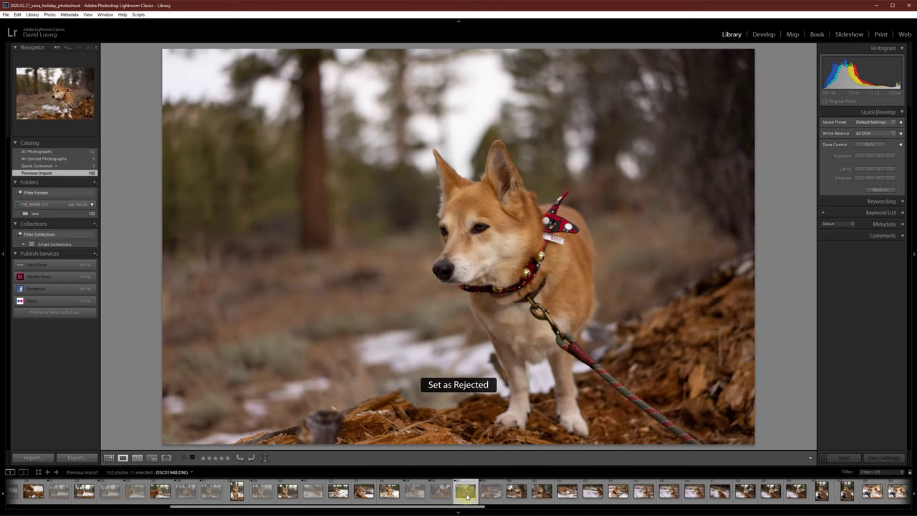
Compare DSC01950 with DSC01951's eye focus and reject DSC01950
{"action": "left_click", "coordinate": [516, 493]}
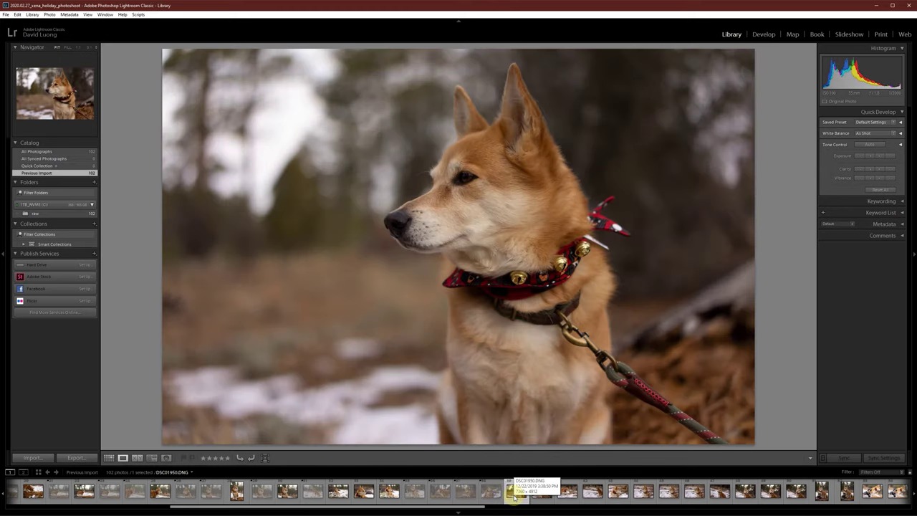
{"action": "left_click", "coordinate": [542, 493]}
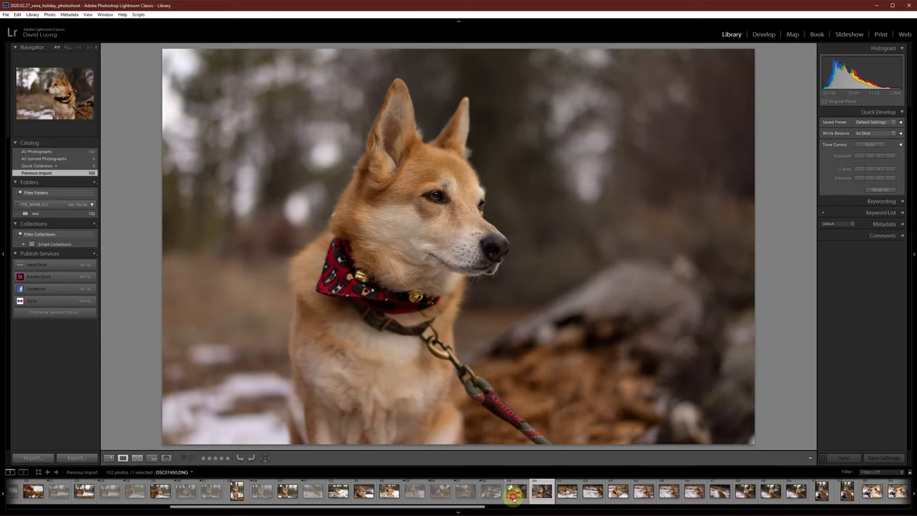
{"action": "key", "text": "Left"}
{"action": "left_click", "coordinate": [538, 493]}
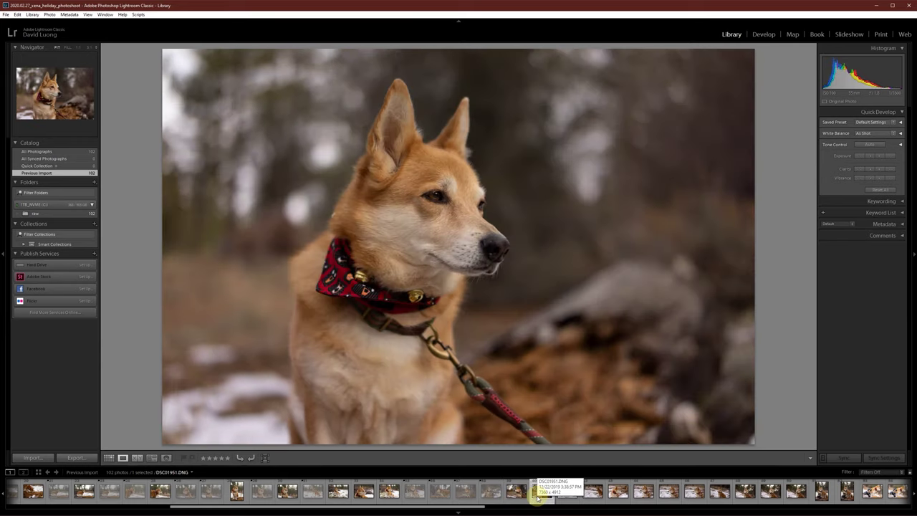
{"action": "left_click", "coordinate": [442, 195]}
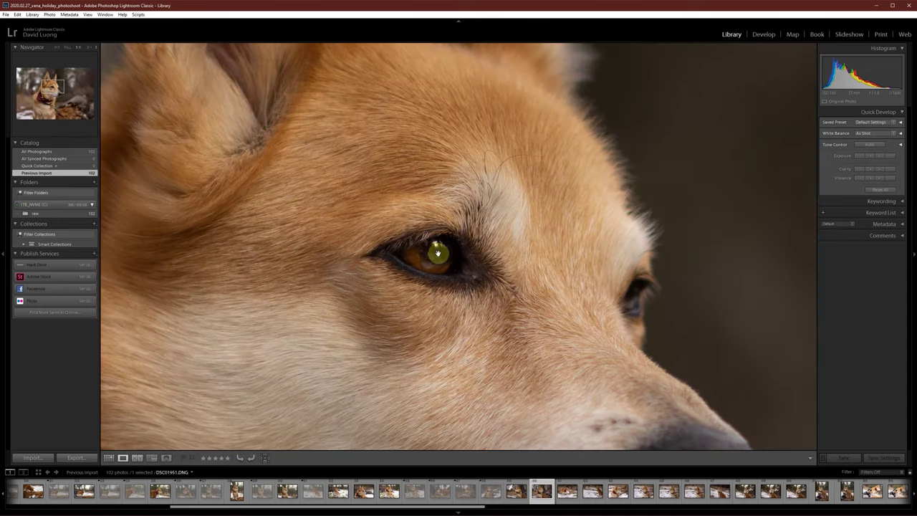
{"action": "left_click", "coordinate": [516, 492]}
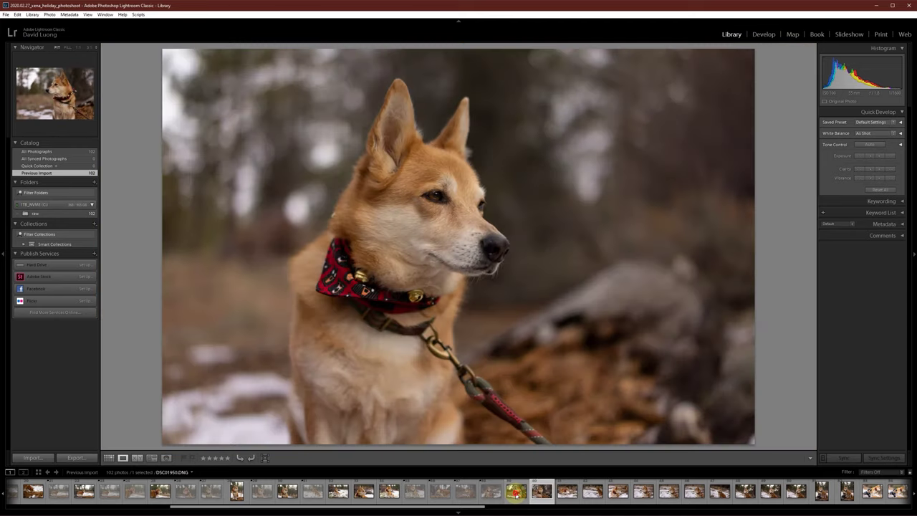
{"action": "key", "text": "x"}
Reject DSC01953 of the dog sitting in snow after viewing DSC01952
{"action": "left_click", "coordinate": [566, 492]}
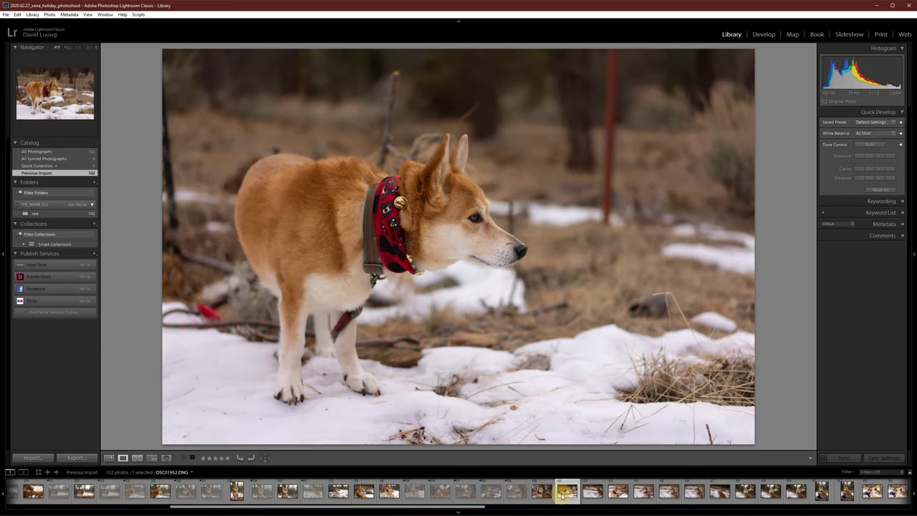
{"action": "scroll", "coordinate": [561, 493], "scroll_direction": "down", "scroll_amount": 3}
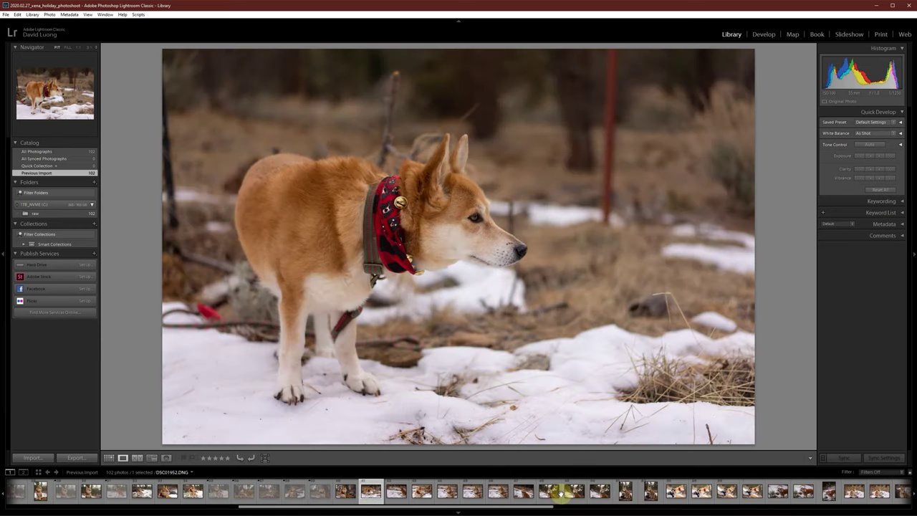
{"action": "left_click", "coordinate": [394, 494]}
{"action": "key", "text": "x"}
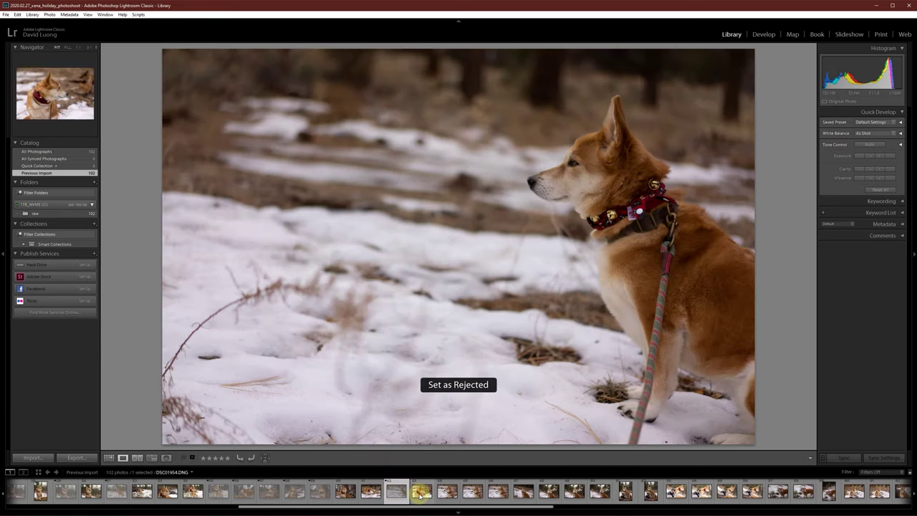
Compare DSC01954 with DSC01955 and reject DSC01954
{"action": "key", "text": "Right"}
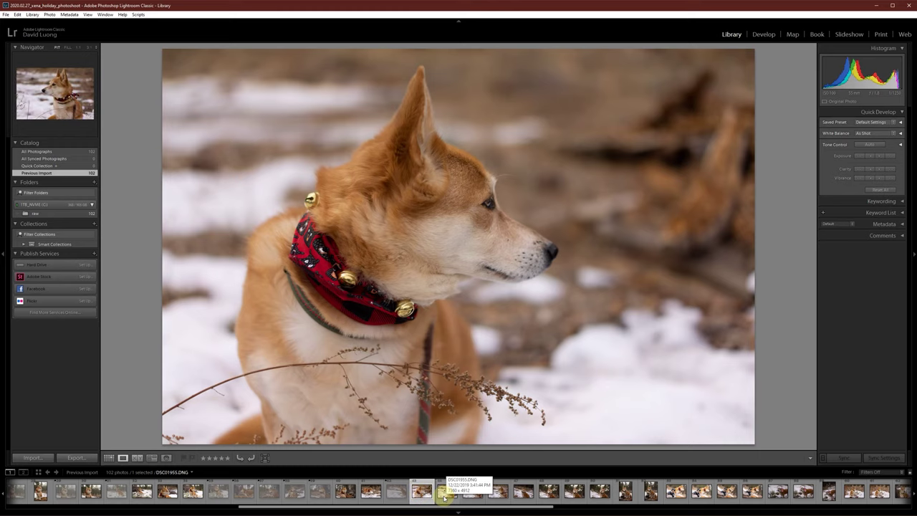
{"action": "left_click", "coordinate": [445, 494]}
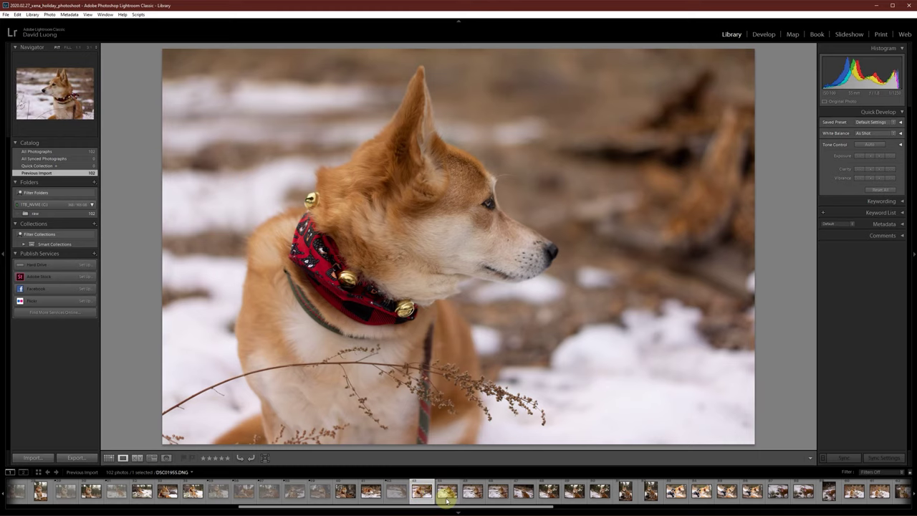
{"action": "left_click", "coordinate": [420, 493]}
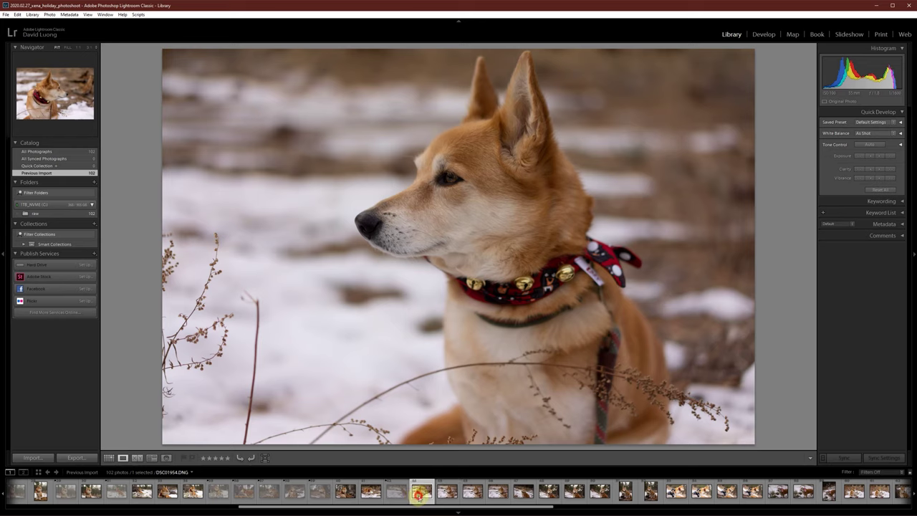
{"action": "key", "text": "x"}
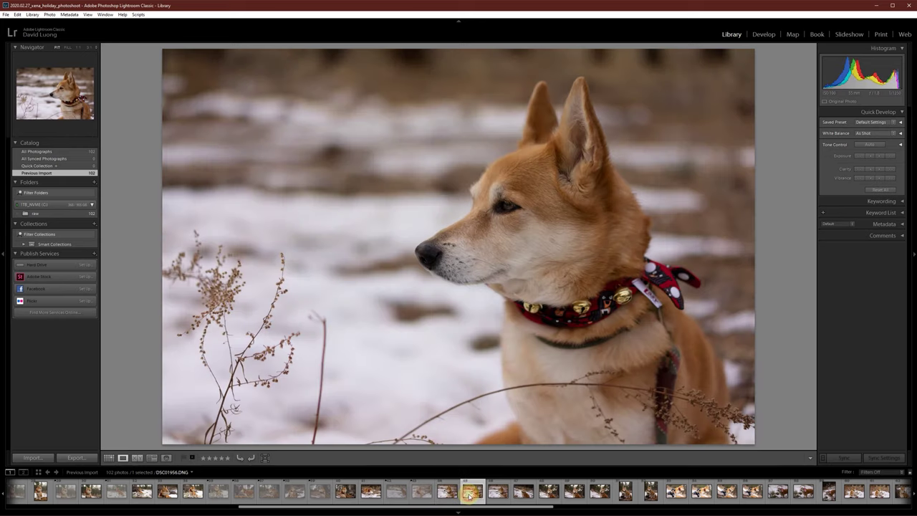
Reject DSC01957 and DSC01958 after viewing DSC01956
{"action": "left_click", "coordinate": [471, 493]}
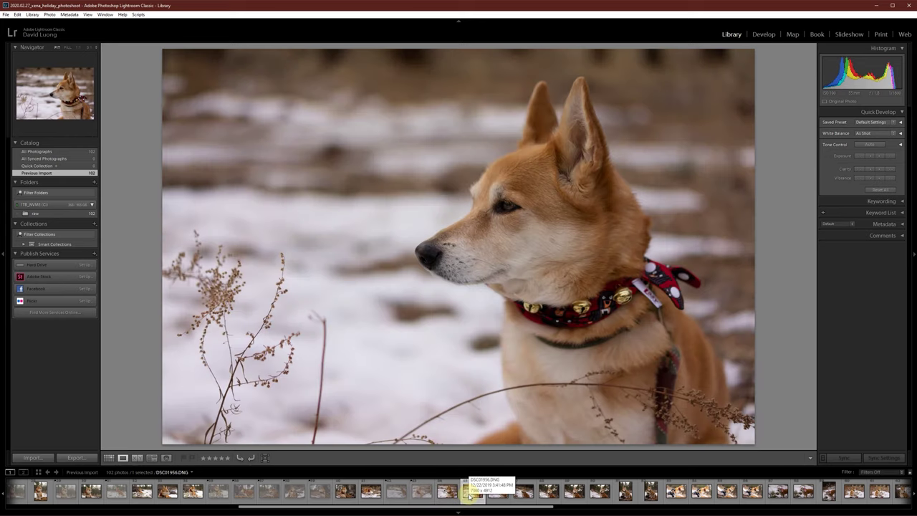
{"action": "scroll", "coordinate": [471, 493], "scroll_direction": "down", "scroll_amount": 3}
{"action": "left_click", "coordinate": [301, 495]}
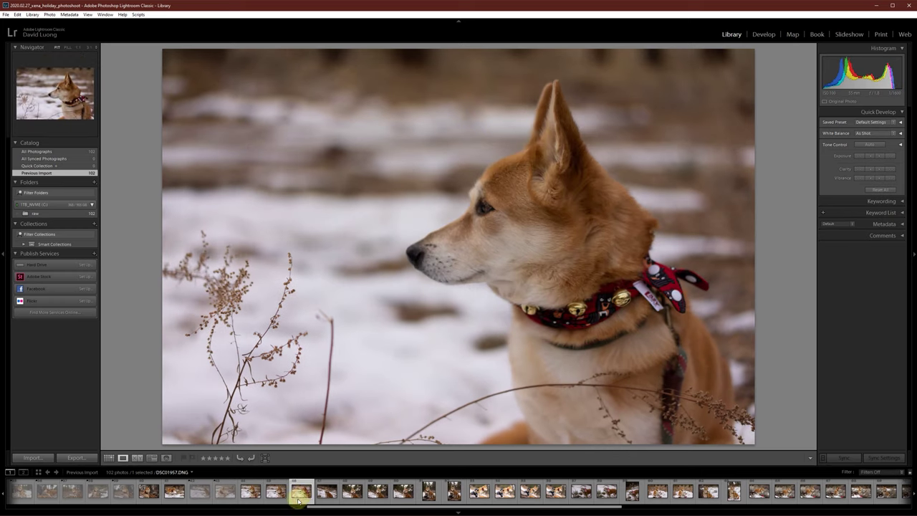
{"action": "key", "text": "x"}
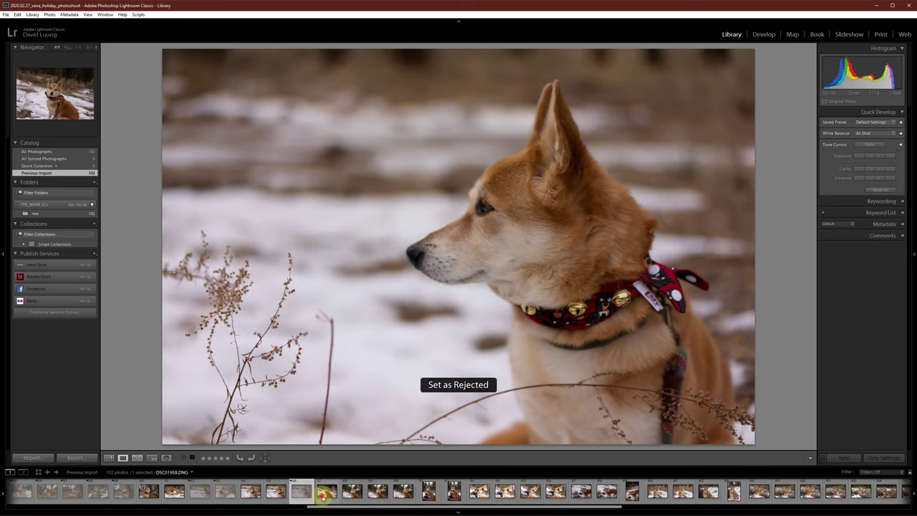
{"action": "left_click", "coordinate": [323, 495]}
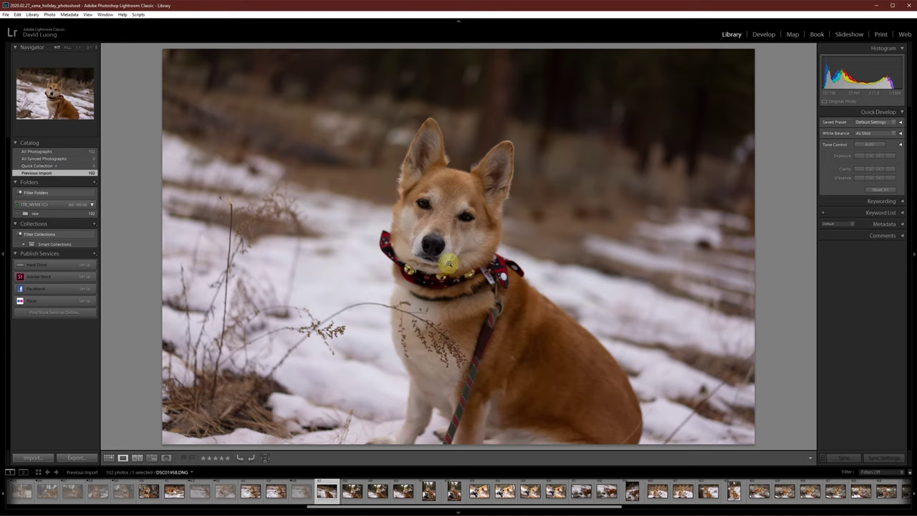
{"action": "key", "text": "x"}
View DSC01959 and check DSC01960's eye sharpness at full size
{"action": "left_click", "coordinate": [351, 493]}
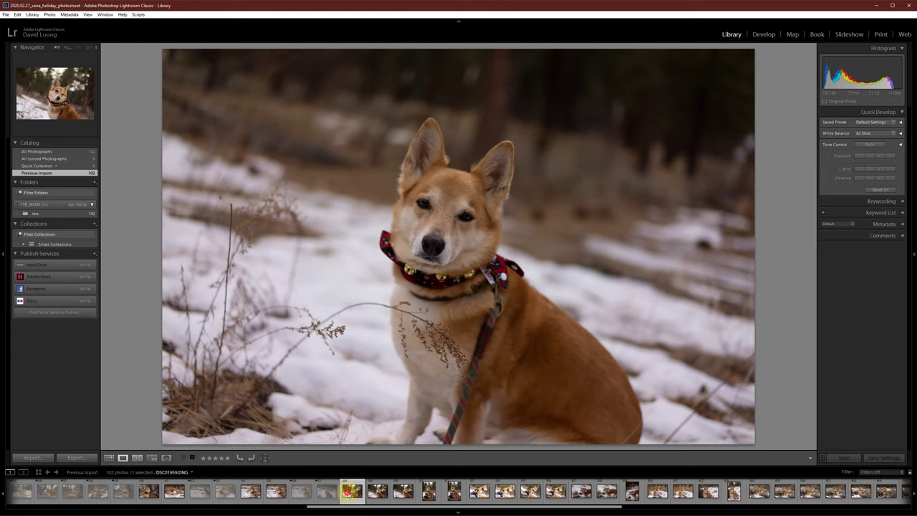
{"action": "scroll", "coordinate": [343, 494], "scroll_direction": "down", "scroll_amount": 3}
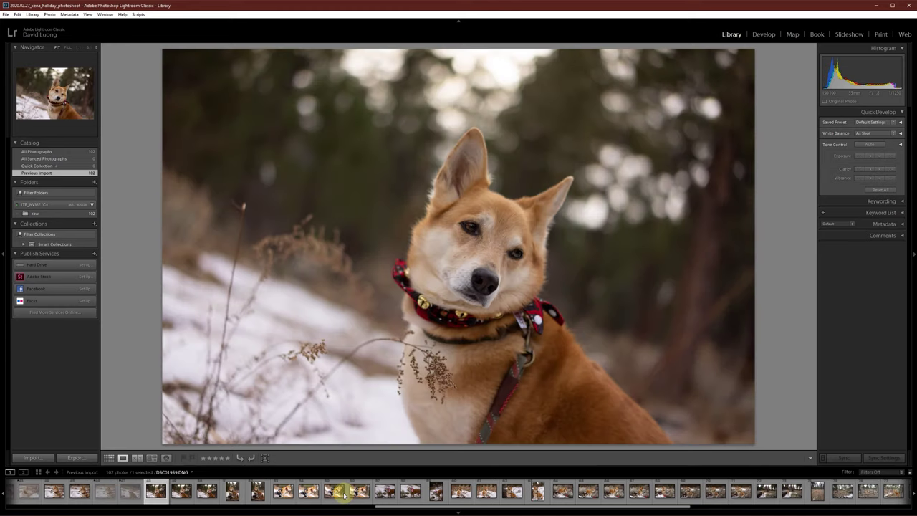
{"action": "left_click", "coordinate": [174, 501]}
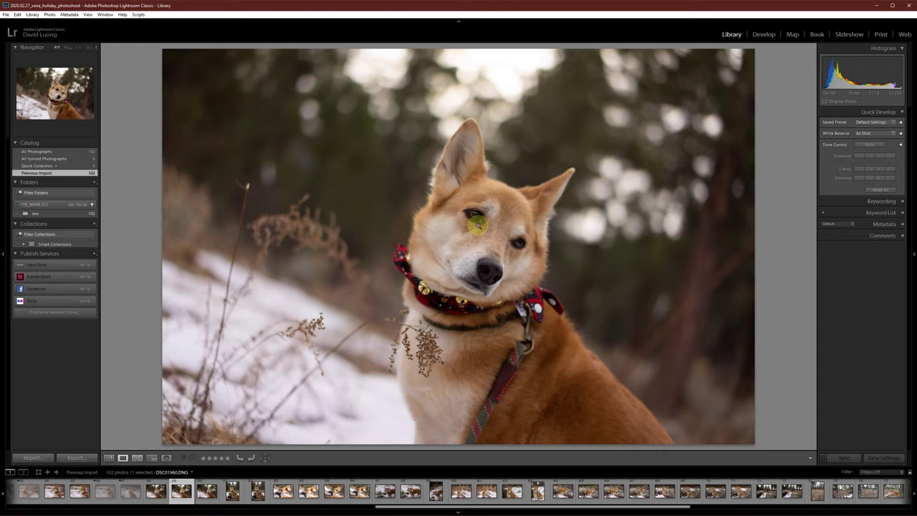
{"action": "left_click", "coordinate": [476, 227]}
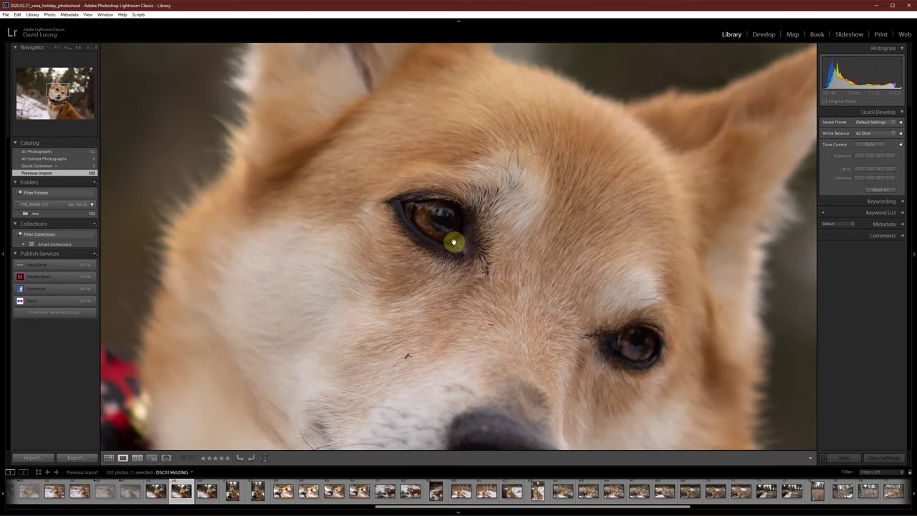
{"action": "left_click", "coordinate": [455, 242]}
Compare DSC01959's eye with DSC01960, then reject the weaker shot and DSC01961
{"action": "key", "text": "Left"}
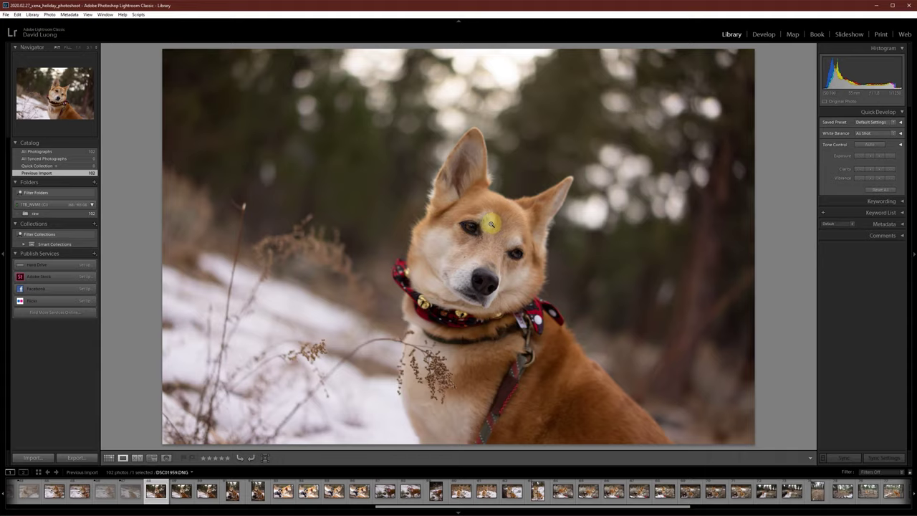
{"action": "left_click", "coordinate": [479, 235]}
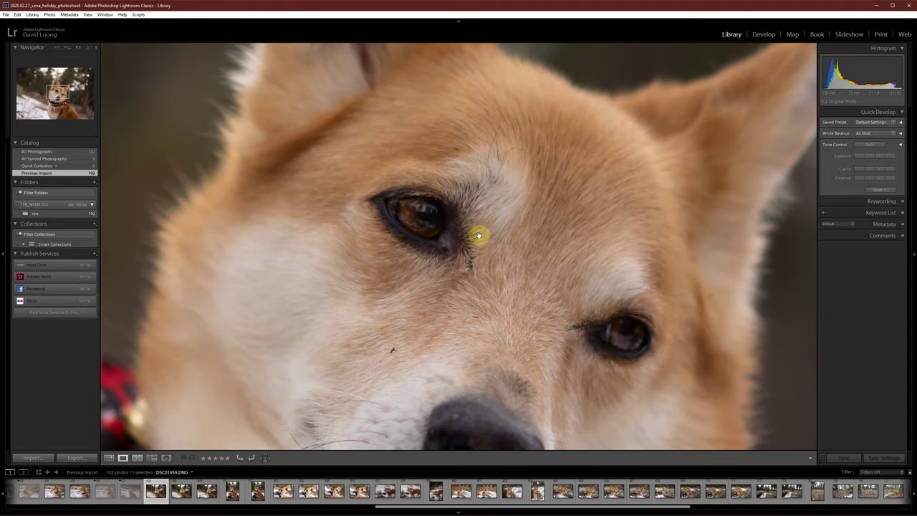
{"action": "left_click", "coordinate": [479, 235]}
{"action": "left_click", "coordinate": [180, 492]}
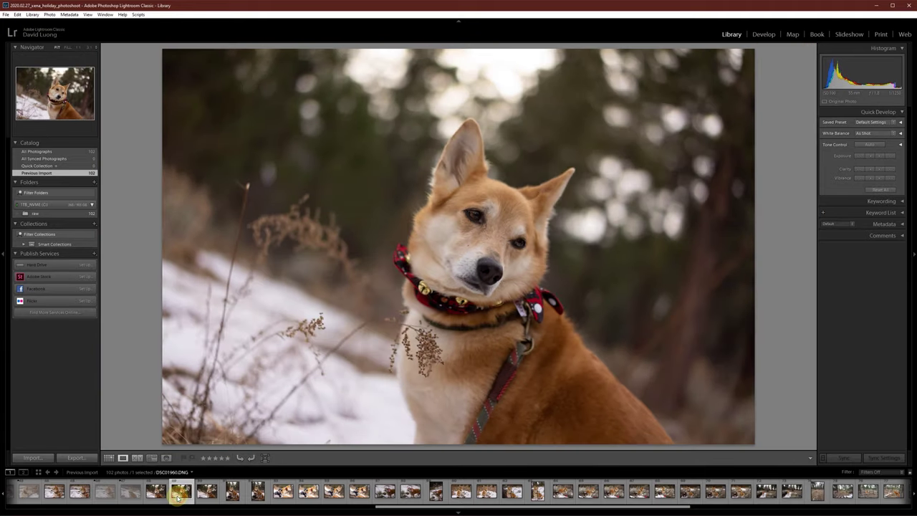
{"action": "key", "text": "x"}
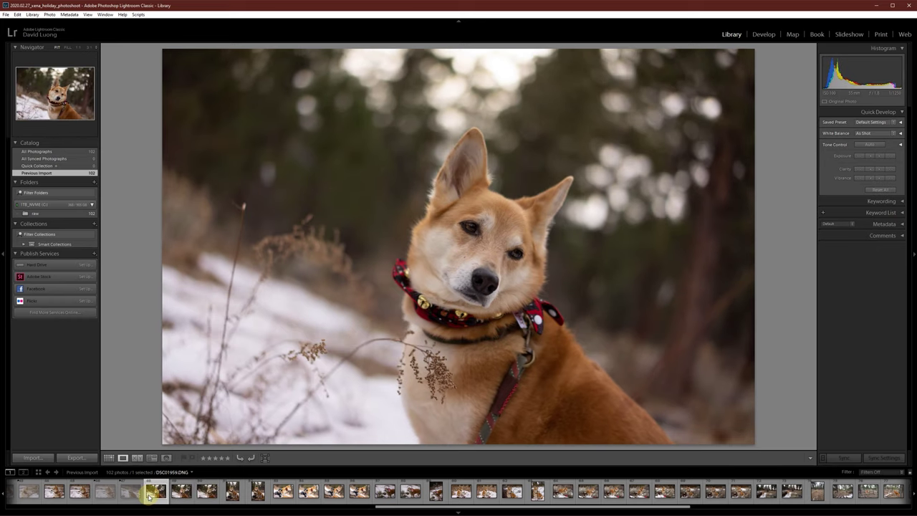
{"action": "key", "text": "x"}
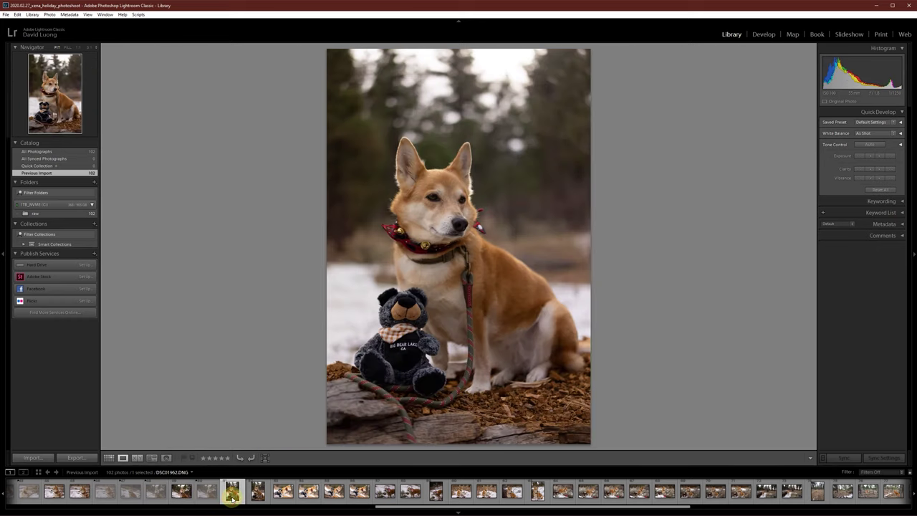
{"action": "left_click", "coordinate": [249, 495]}
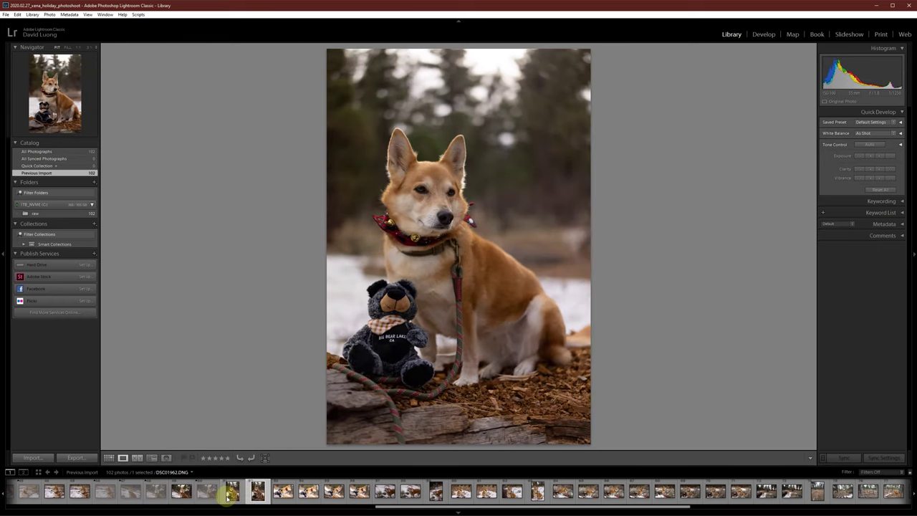
Review the teddy-bear shots from DSC01962 through DSC01964 and the close-up
{"action": "left_click", "coordinate": [232, 491]}
{"action": "left_click", "coordinate": [257, 493]}
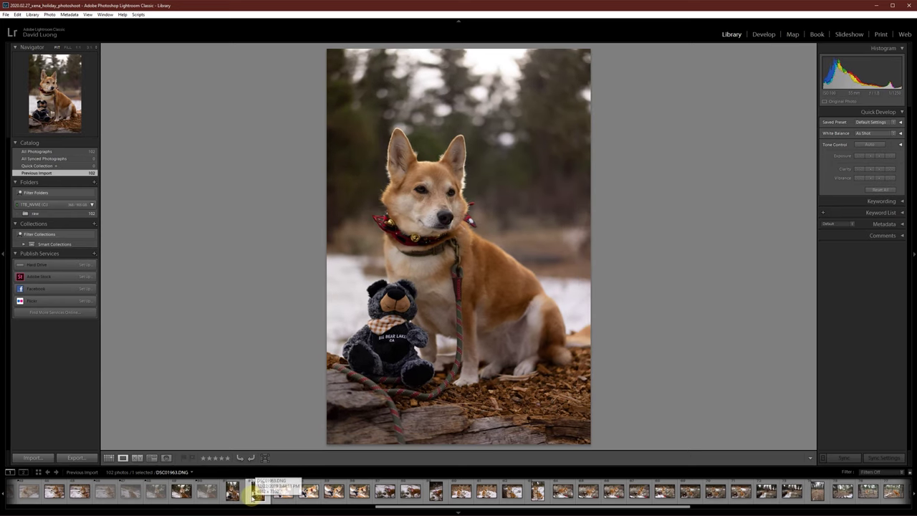
{"action": "left_click", "coordinate": [231, 497]}
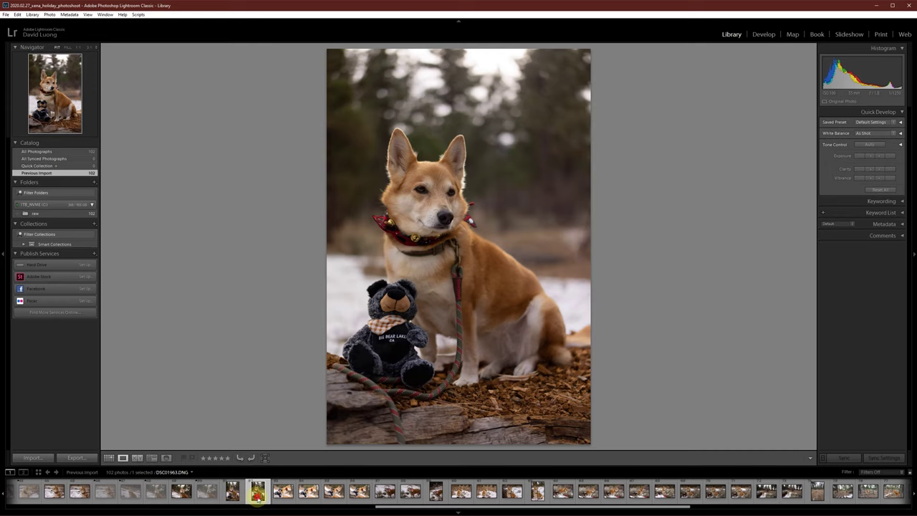
{"action": "left_click", "coordinate": [283, 492]}
{"action": "left_click", "coordinate": [310, 493]}
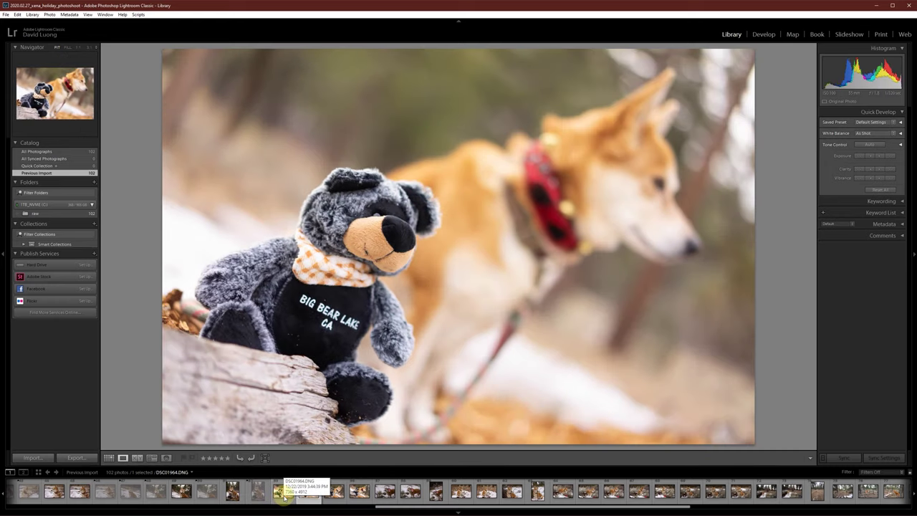
Compare the two teddy-bear shots and reject the softer DSC01965
{"action": "left_click", "coordinate": [283, 493]}
{"action": "left_click", "coordinate": [308, 493]}
{"action": "left_click", "coordinate": [283, 493]}
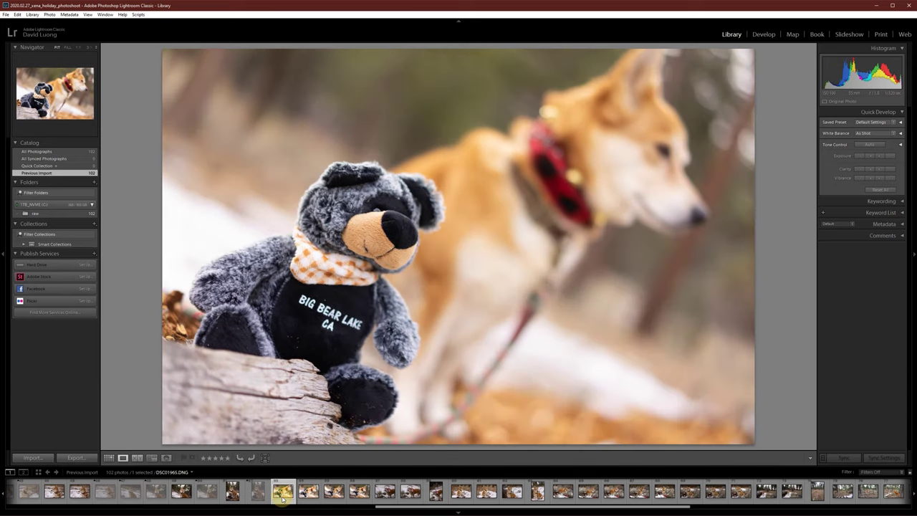
{"action": "key", "text": "x"}
{"action": "left_click", "coordinate": [331, 493]}
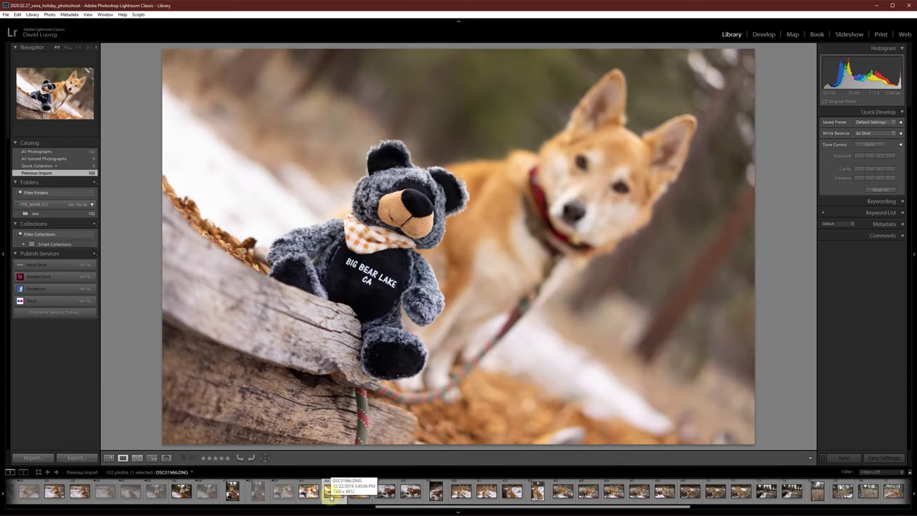
{"action": "left_click", "coordinate": [305, 493]}
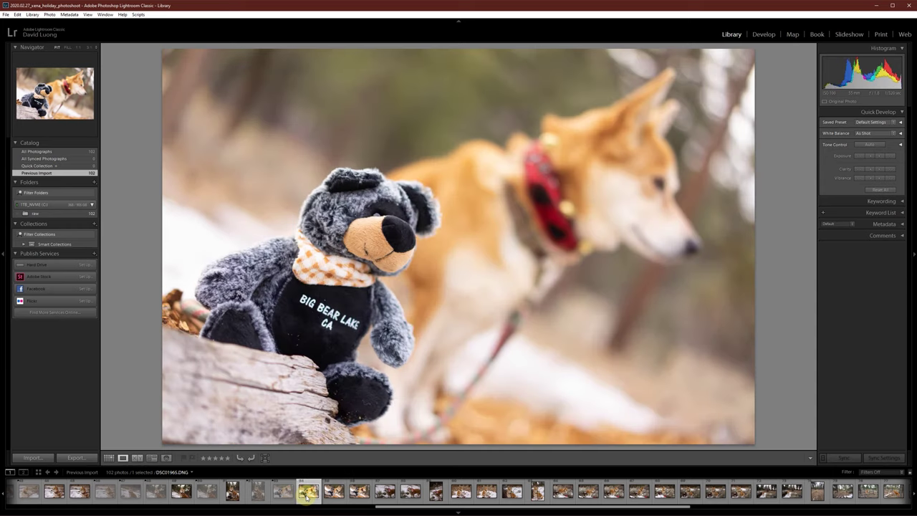
{"action": "key", "text": "x"}
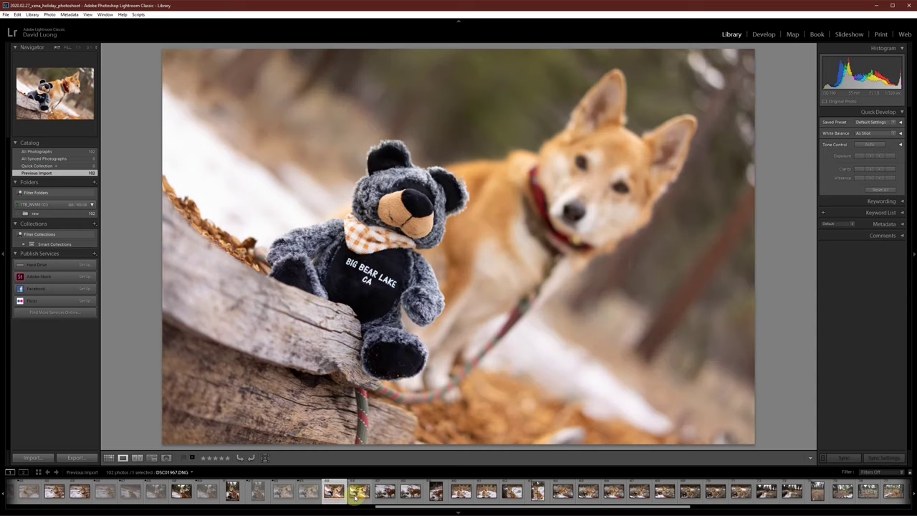
Reject DSC01967, then compare the hat photos DSC01968–DSC01970 and reject DSC01970
{"action": "left_click", "coordinate": [355, 494]}
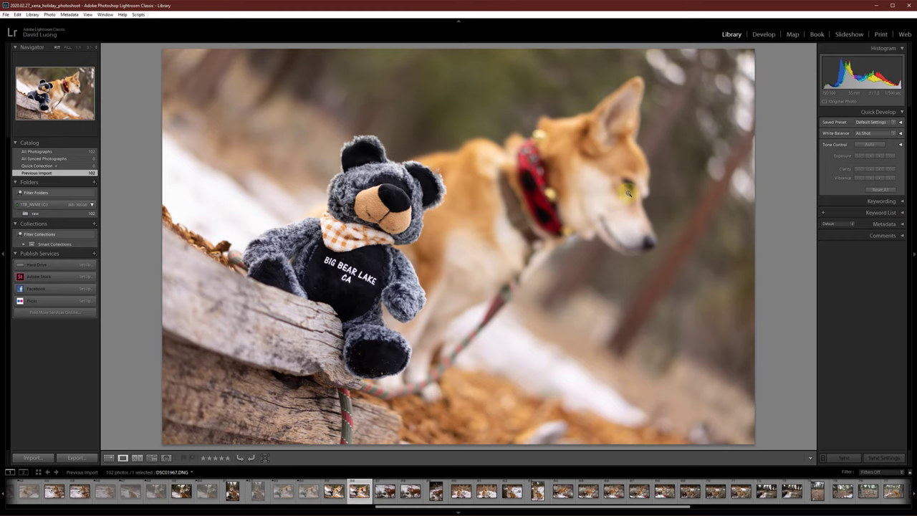
{"action": "key", "text": "x"}
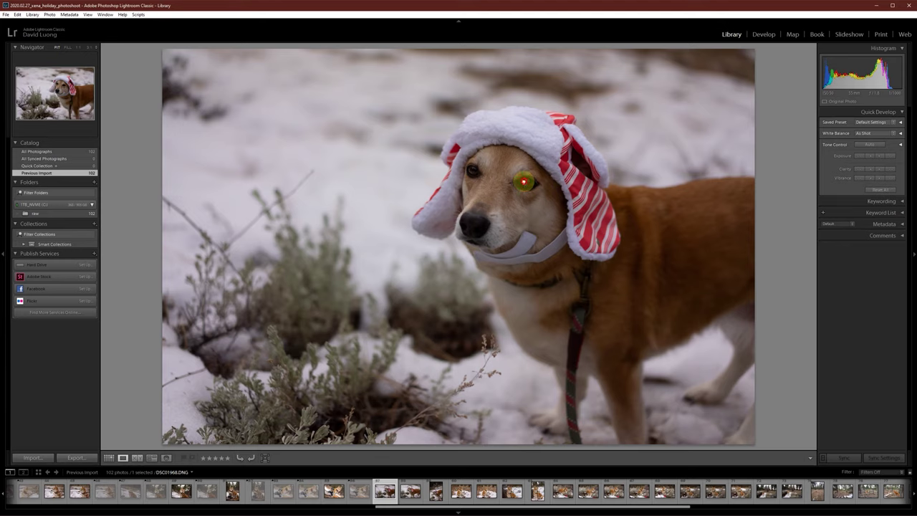
{"action": "left_click", "coordinate": [552, 200]}
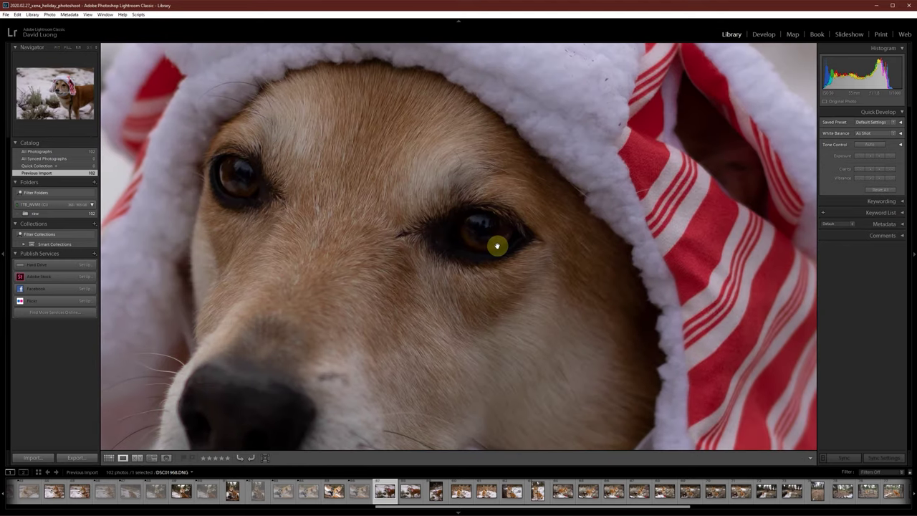
{"action": "left_click", "coordinate": [497, 248]}
{"action": "left_click", "coordinate": [409, 493]}
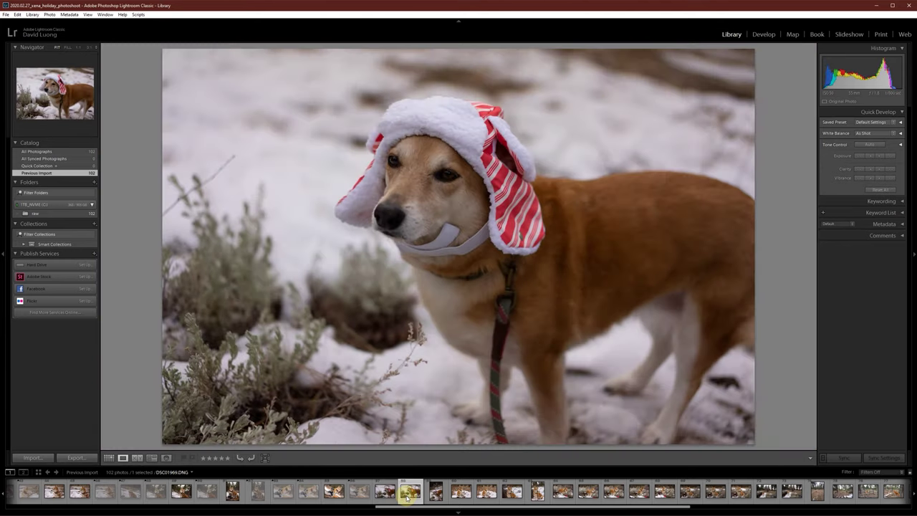
{"action": "left_click", "coordinate": [384, 493]}
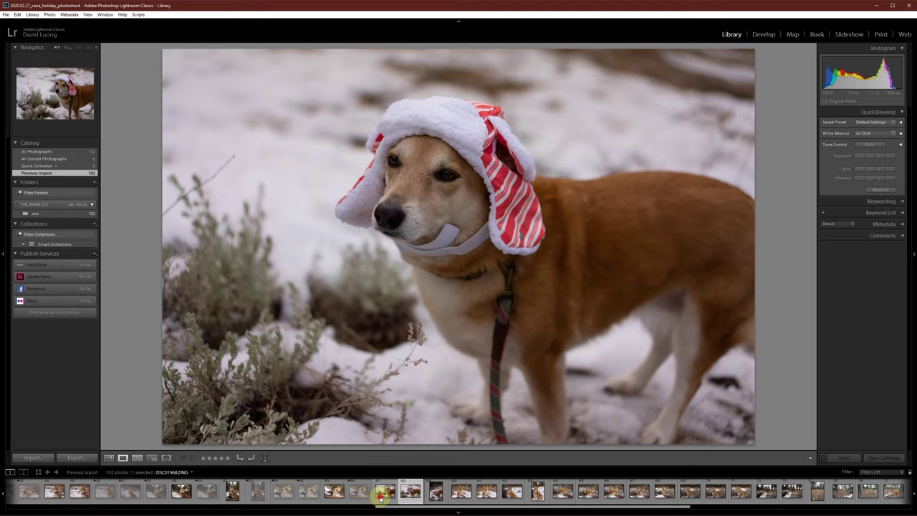
{"action": "left_click", "coordinate": [409, 493]}
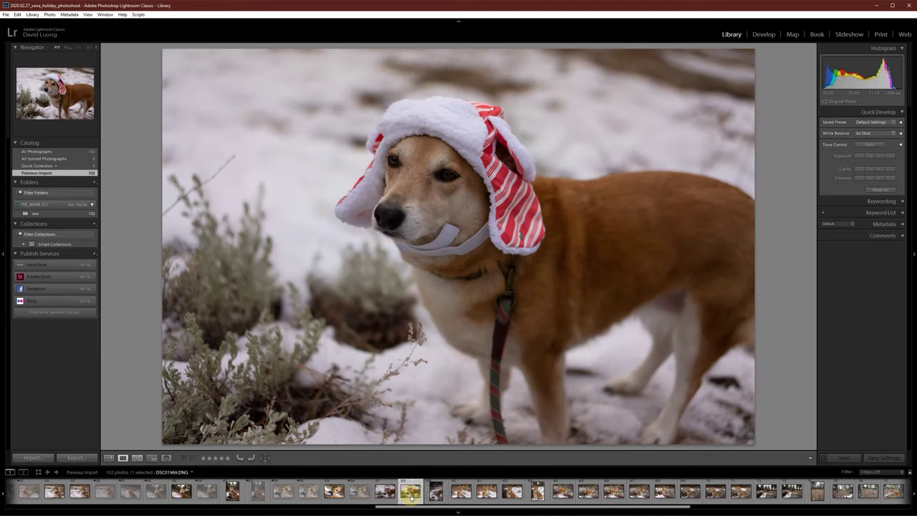
{"action": "left_click", "coordinate": [435, 493]}
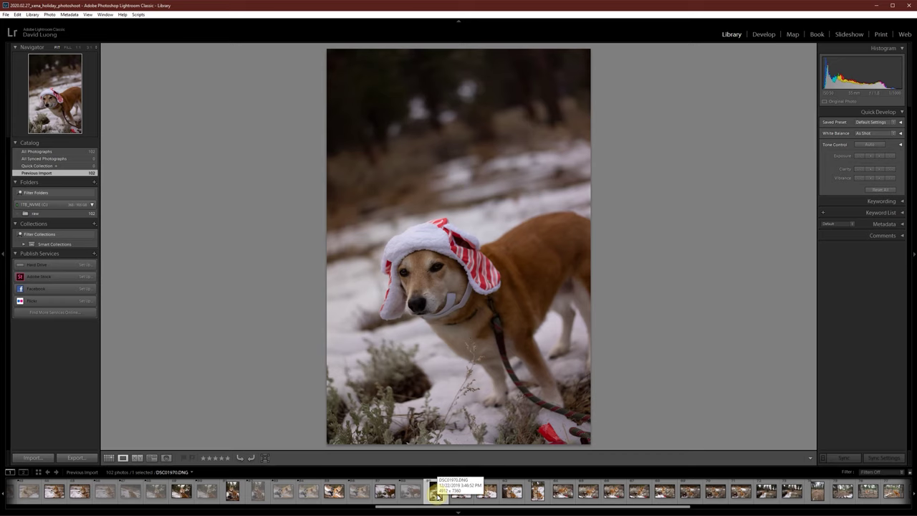
{"action": "key", "text": "x"}
Check the seated dog poses from DSC01972 at 1:1 and reject the soft shot
{"action": "left_click", "coordinate": [461, 494]}
{"action": "scroll", "coordinate": [438, 493], "scroll_direction": "down", "scroll_amount": 3}
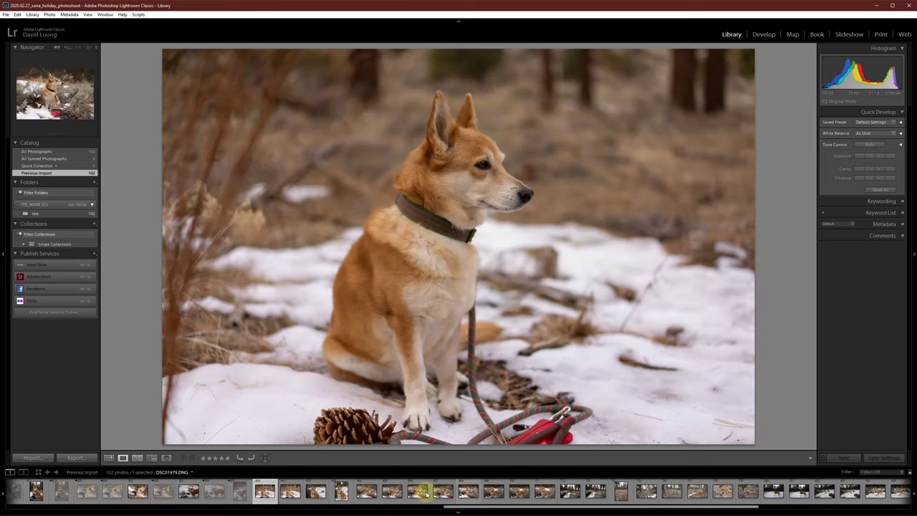
{"action": "left_click", "coordinate": [300, 499]}
{"action": "left_click", "coordinate": [287, 500]}
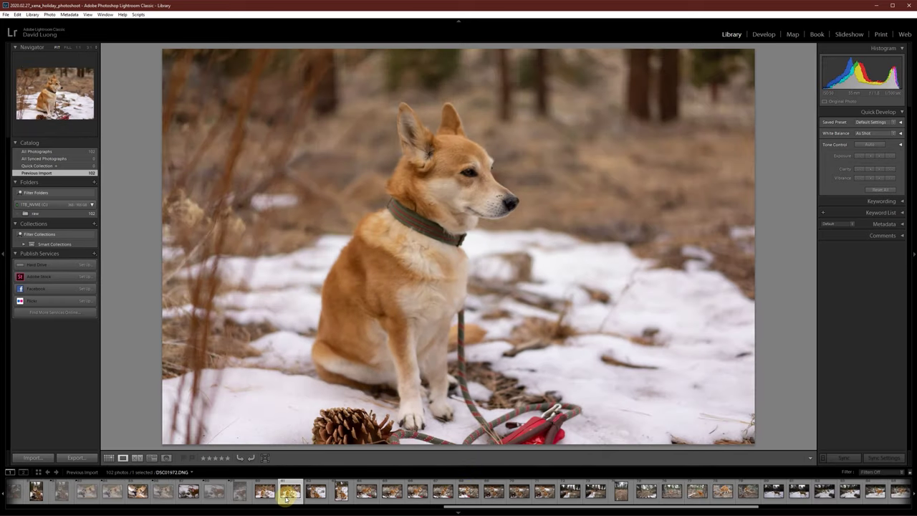
{"action": "left_click", "coordinate": [466, 175]}
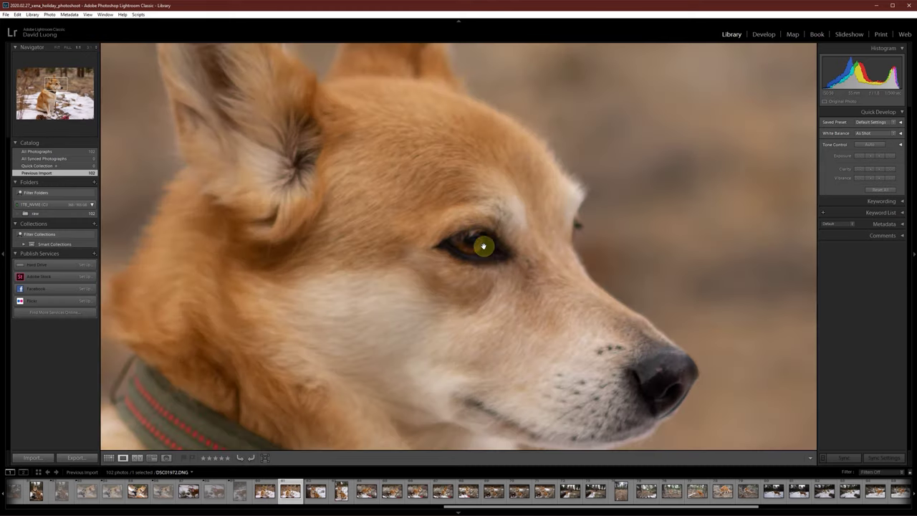
{"action": "key", "text": "x"}
{"action": "left_click", "coordinate": [480, 245]}
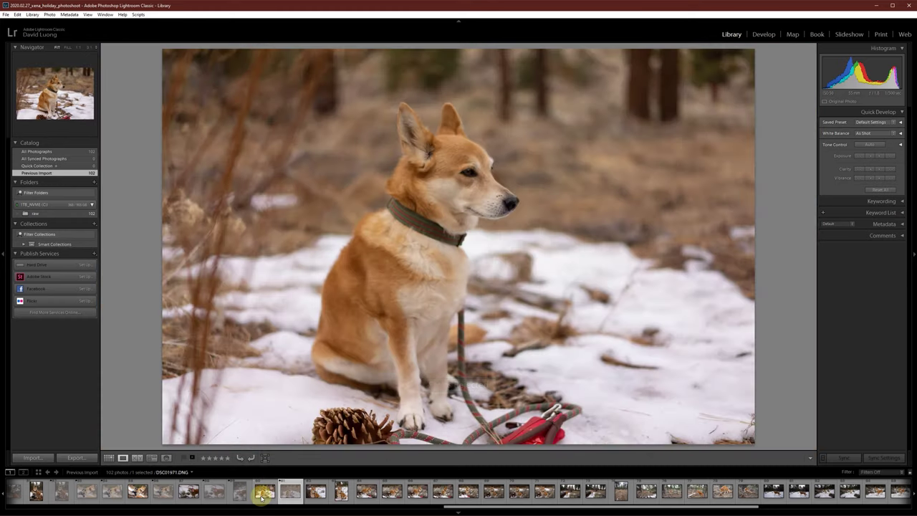
Inspect DSC01971's eye at full size, view DSC01973, and reject DSC01974
{"action": "left_click", "coordinate": [264, 493]}
{"action": "left_click", "coordinate": [479, 167]}
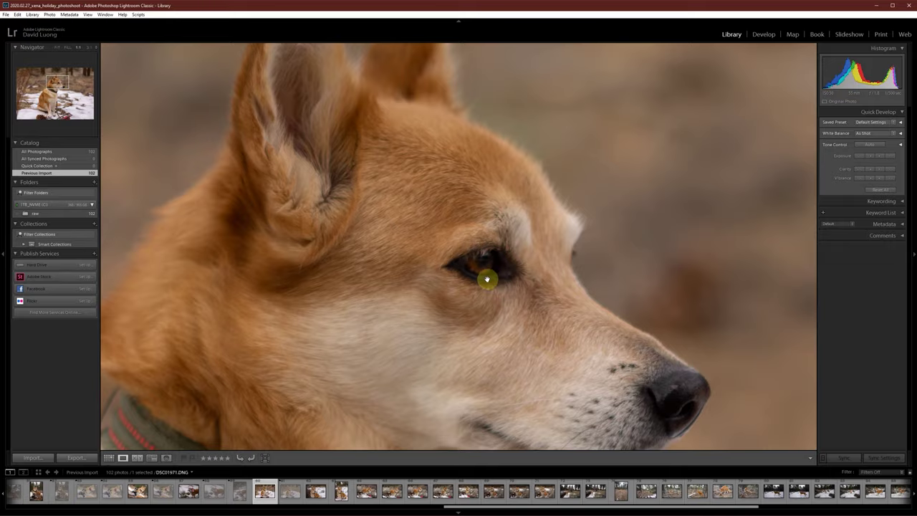
{"action": "left_click", "coordinate": [486, 280]}
{"action": "left_click", "coordinate": [316, 495]}
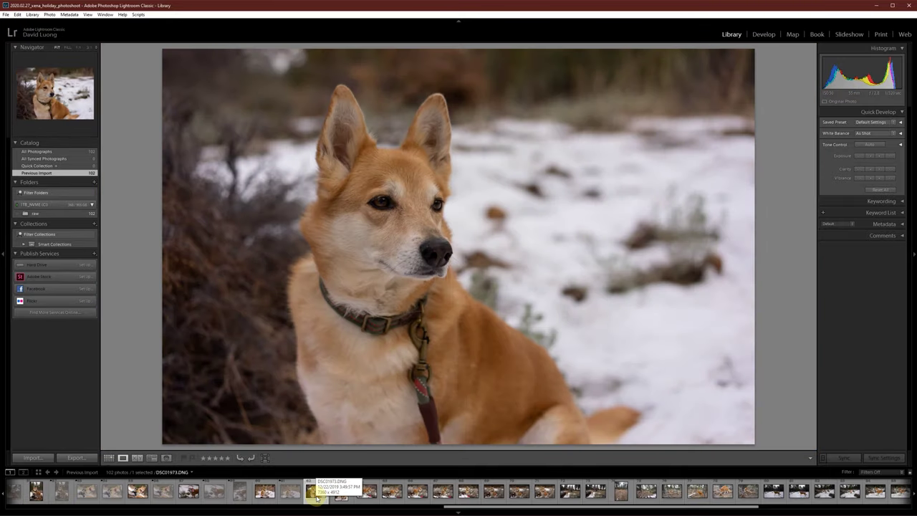
{"action": "left_click", "coordinate": [341, 493]}
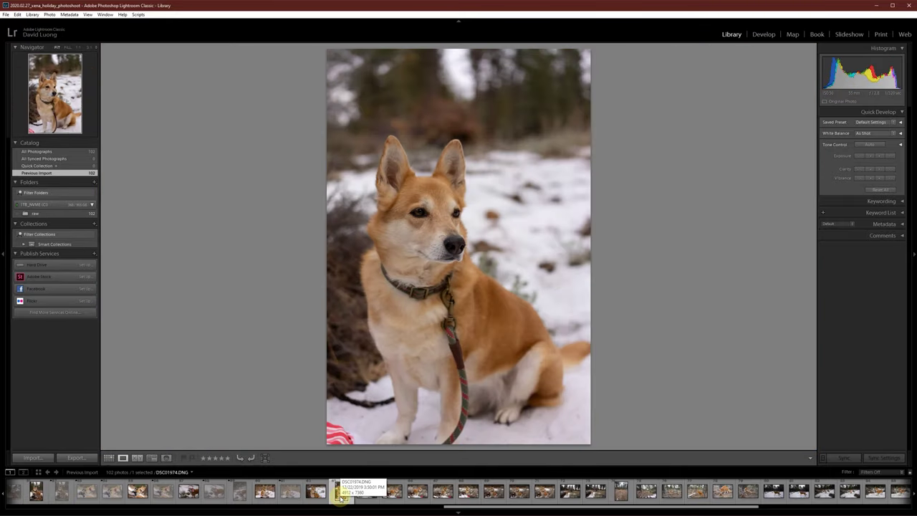
{"action": "key", "text": "x"}
Reject the stuffed-toy photo and one more dog photo
{"action": "left_click", "coordinate": [367, 493]}
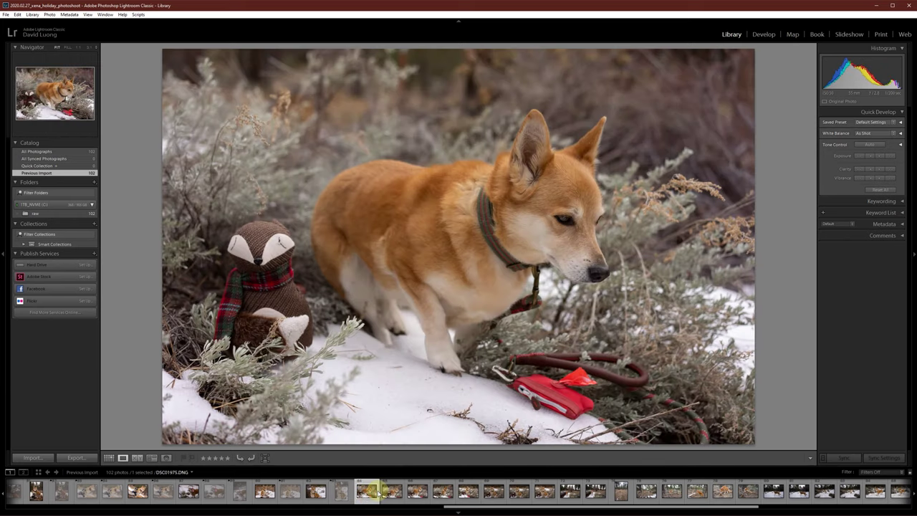
{"action": "scroll", "coordinate": [373, 493], "scroll_direction": "down", "scroll_amount": 3}
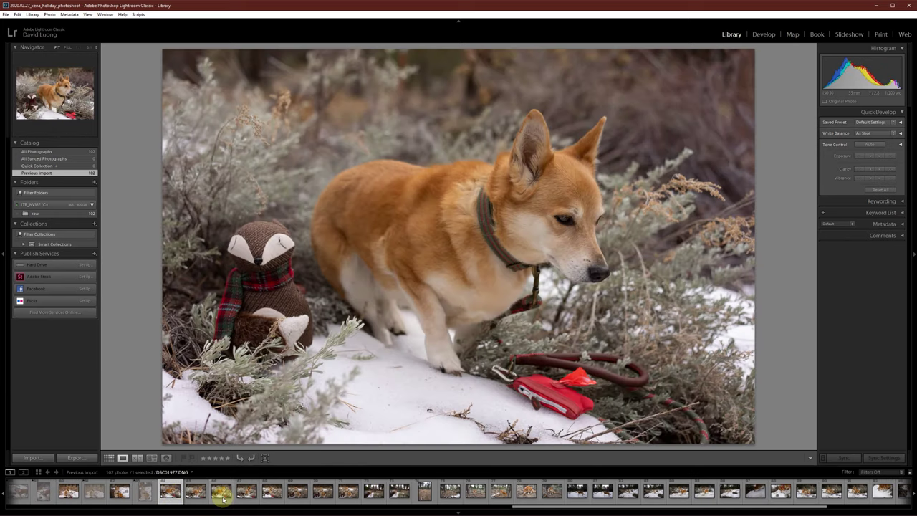
{"action": "key", "text": "x"}
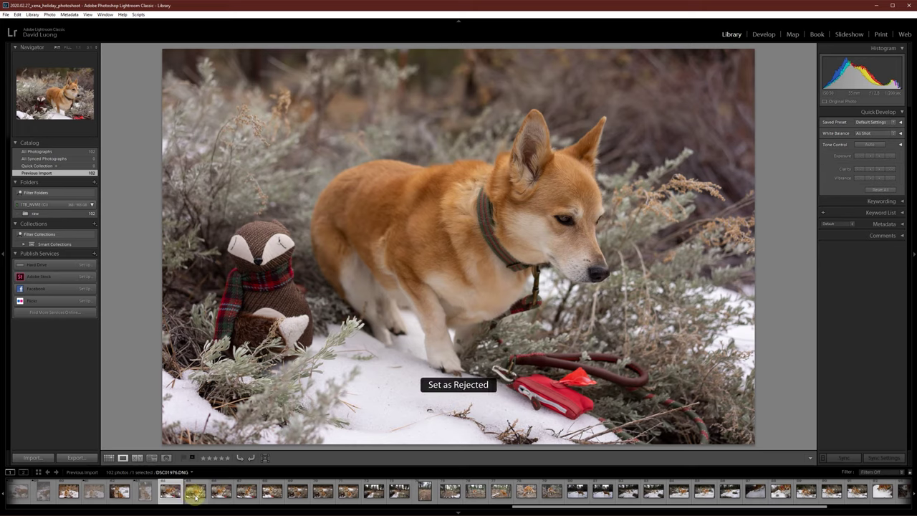
{"action": "left_click", "coordinate": [217, 495]}
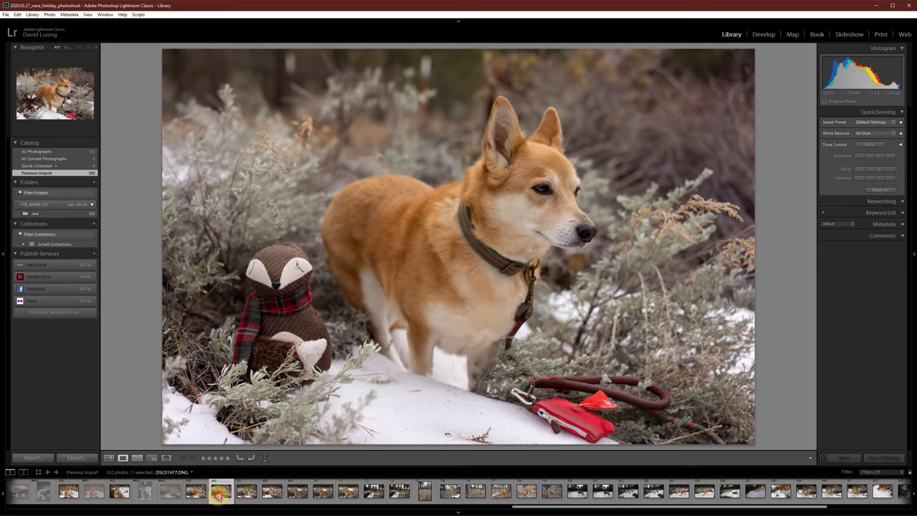
{"action": "left_click", "coordinate": [196, 493]}
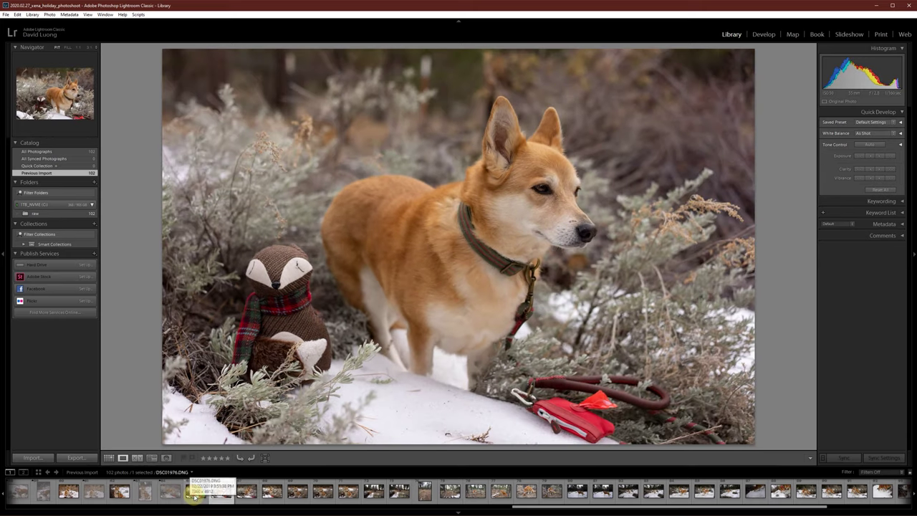
{"action": "key", "text": "x"}
Flag the sitting-dog photo DSC01980 as rejected
{"action": "left_click", "coordinate": [243, 494]}
{"action": "scroll", "coordinate": [246, 493], "scroll_direction": "down", "scroll_amount": 3}
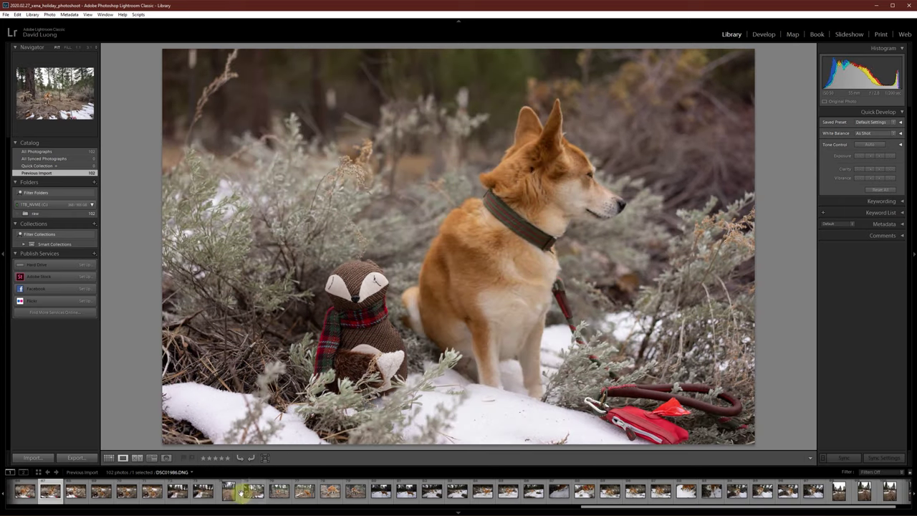
{"action": "key", "text": "x"}
{"action": "left_click", "coordinate": [75, 495]}
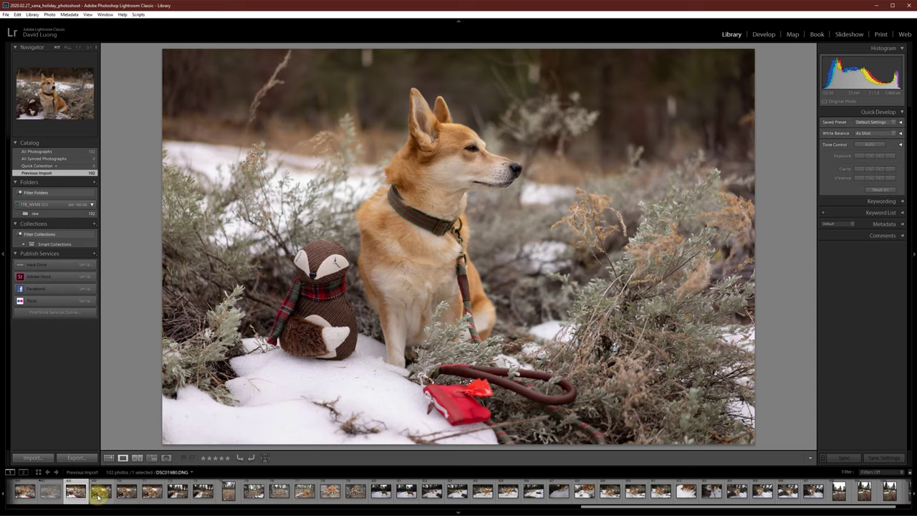
Reject the camera-facing shot and DSC01982, the dog by the stuffed fox
{"action": "left_click", "coordinate": [99, 495]}
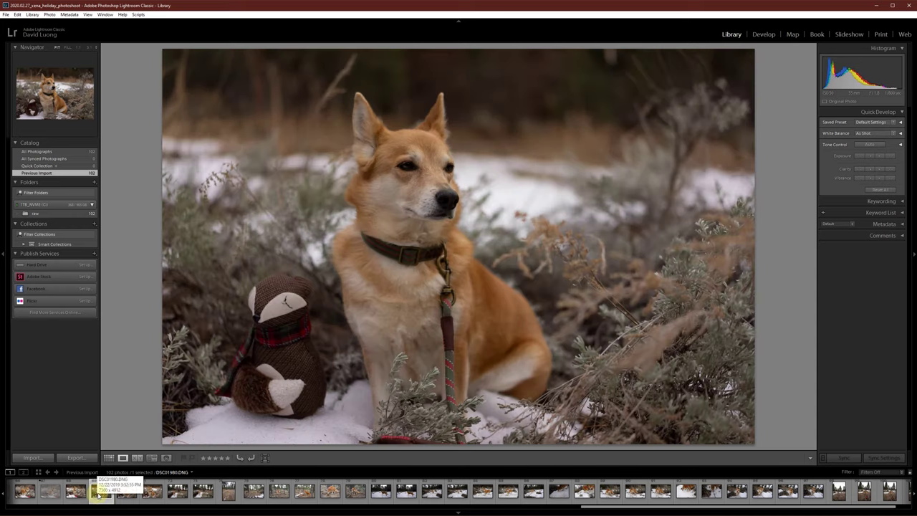
{"action": "key", "text": "x"}
{"action": "left_click", "coordinate": [126, 495]}
{"action": "key", "text": "x"}
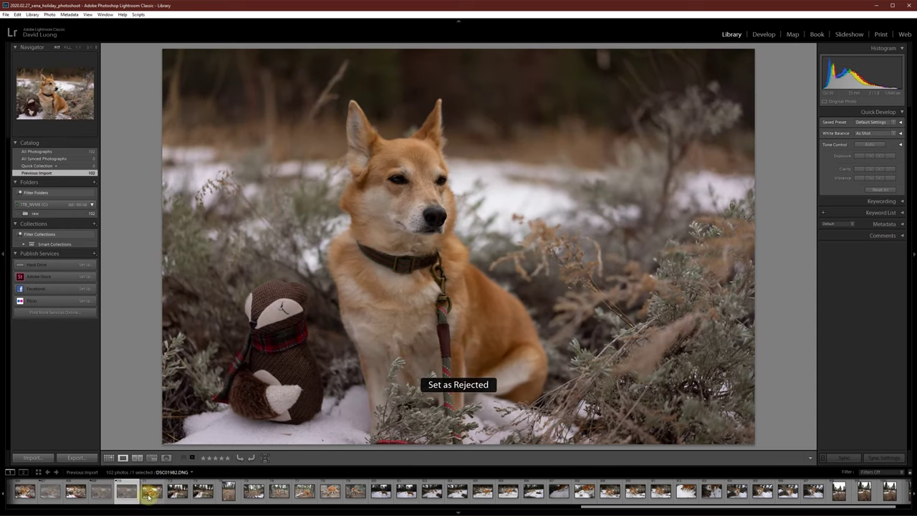
{"action": "left_click", "coordinate": [150, 493]}
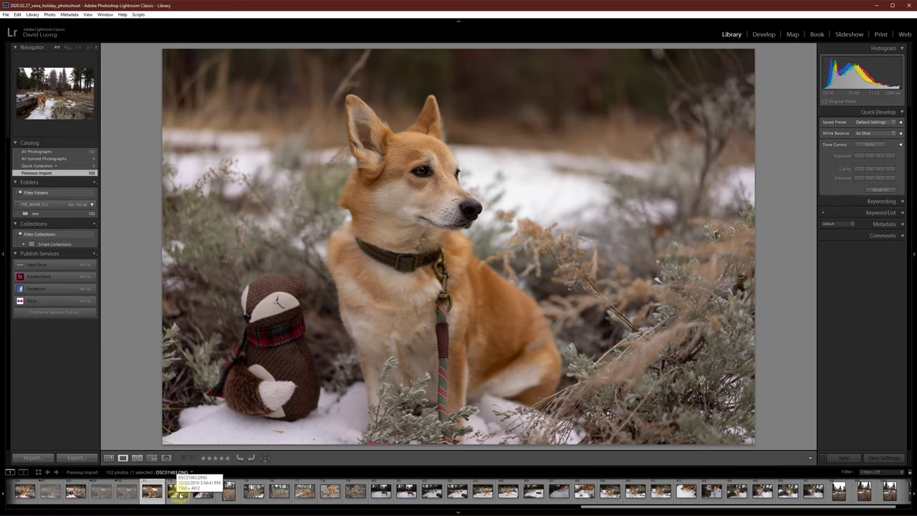
Reject the first forest photo plus DSC01984 and DSC01985, keeping DSC01986
{"action": "left_click", "coordinate": [176, 495]}
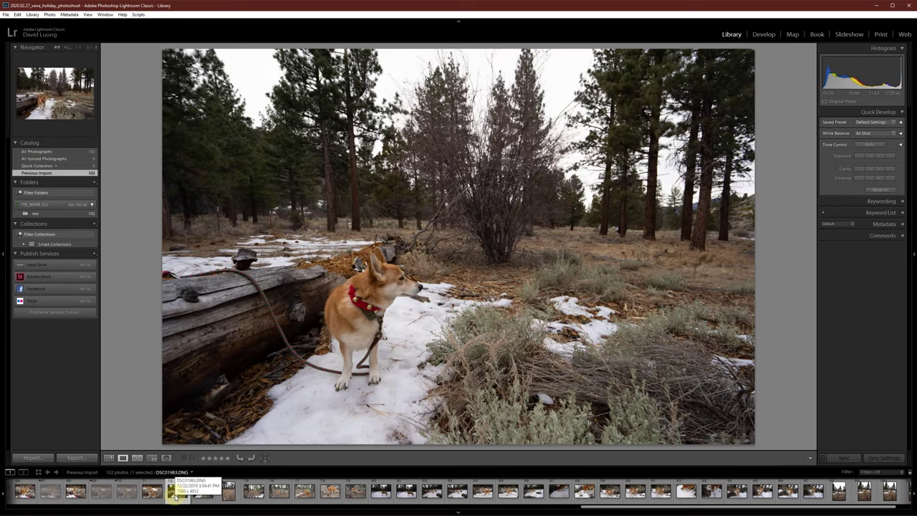
{"action": "key", "text": "x"}
{"action": "left_click", "coordinate": [196, 494]}
{"action": "key", "text": "x"}
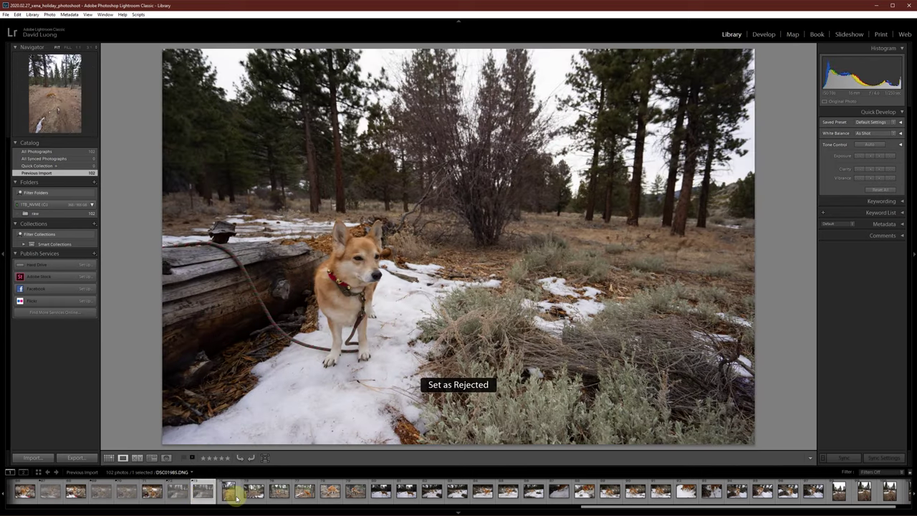
{"action": "left_click", "coordinate": [228, 493]}
{"action": "key", "text": "x"}
{"action": "key", "text": "Right"}
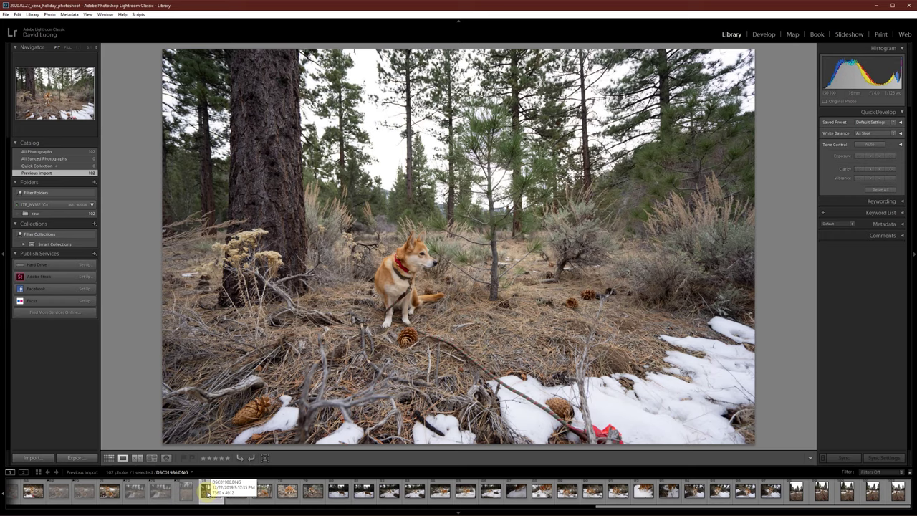
Reject forest shots DSC01987, DSC01988 and DSC01989
{"action": "left_click", "coordinate": [228, 498]}
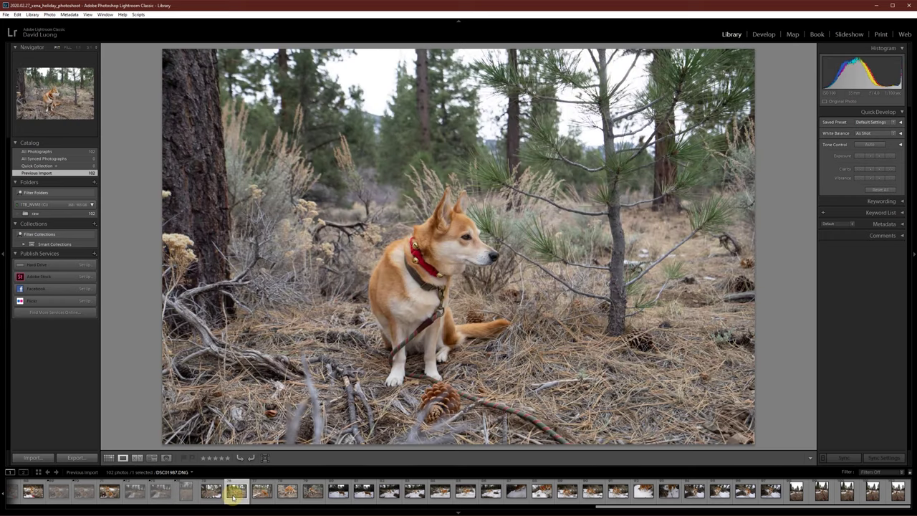
{"action": "key", "text": "x"}
{"action": "left_click", "coordinate": [260, 496]}
{"action": "key", "text": "x"}
{"action": "left_click", "coordinate": [284, 495]}
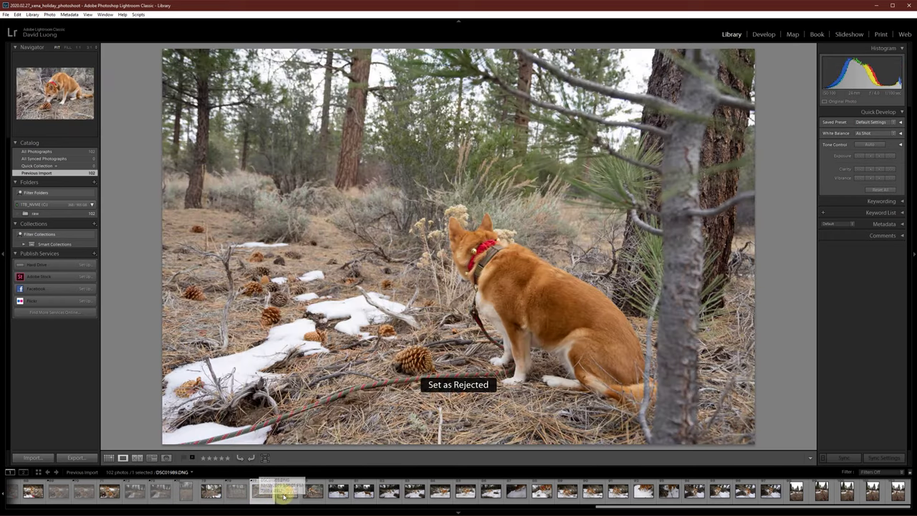
{"action": "key", "text": "x"}
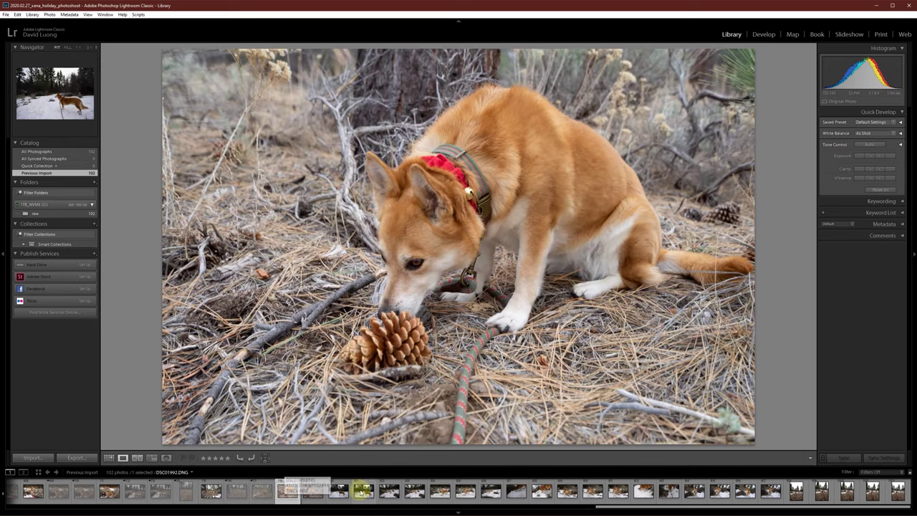
Compare DSC01990 with DSC01989, then continue to the snow-scene dog photo
{"action": "left_click", "coordinate": [310, 495]}
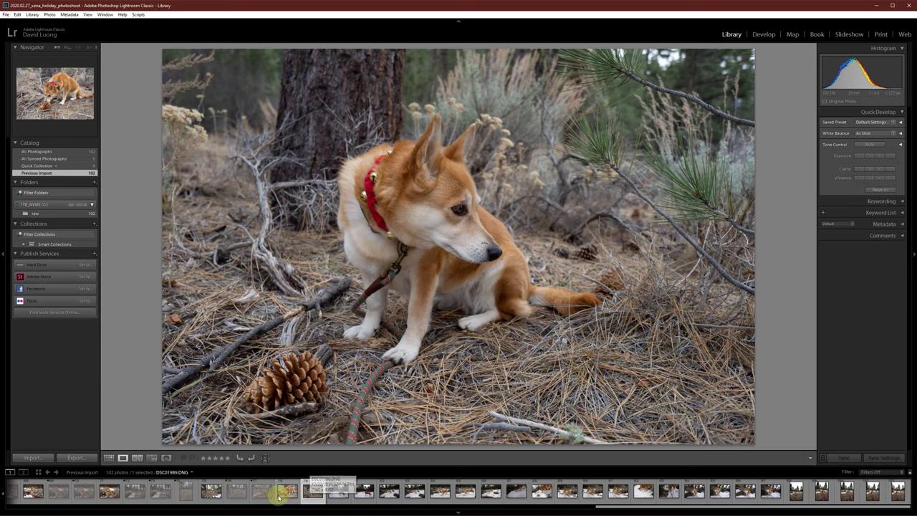
{"action": "left_click", "coordinate": [282, 495]}
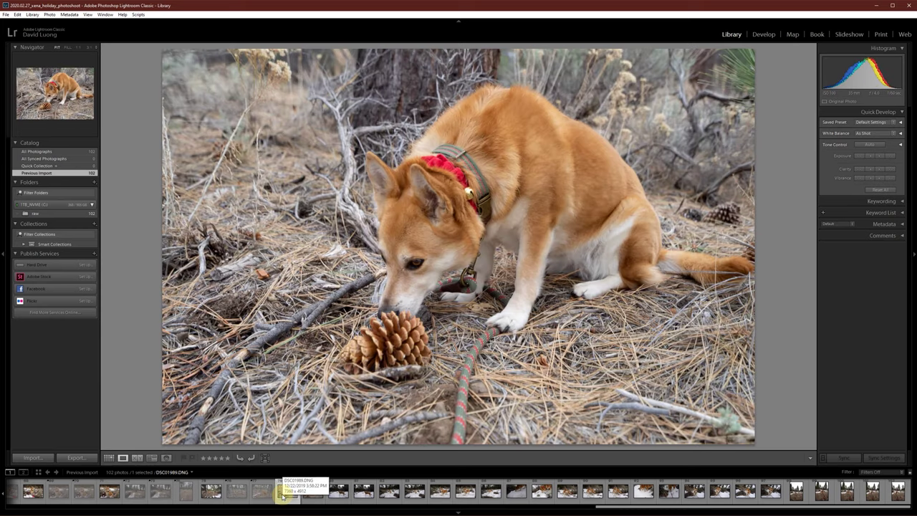
{"action": "left_click", "coordinate": [312, 493]}
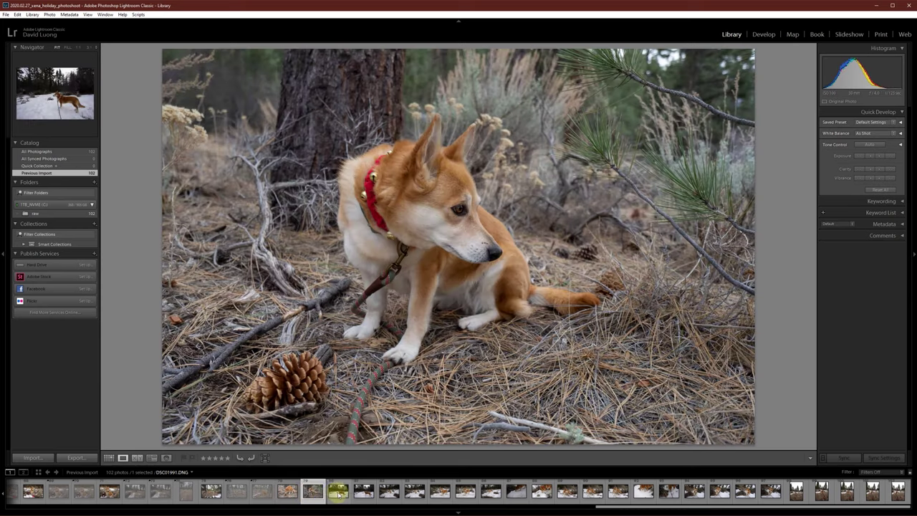
{"action": "left_click", "coordinate": [334, 495]}
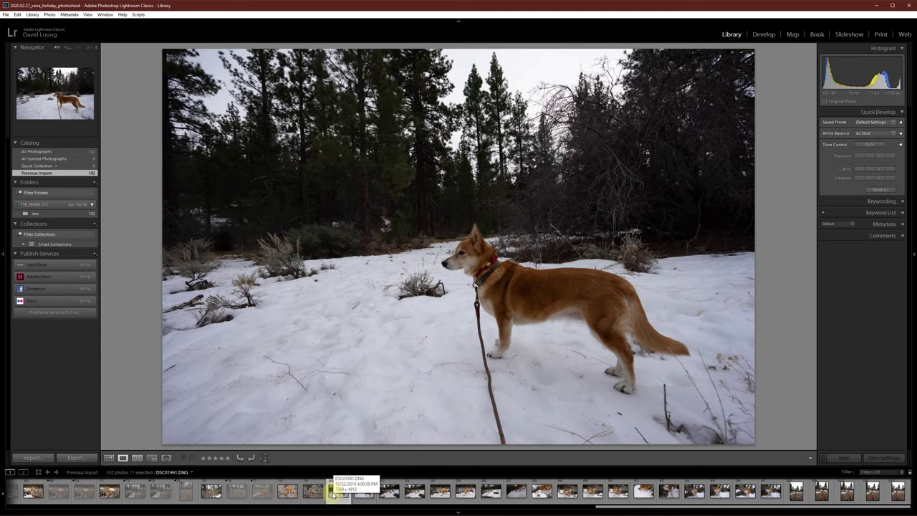
Reject DSC01992, the sitting-dog shot and DSC01995 while reviewing the filmstrip
{"action": "left_click", "coordinate": [356, 494]}
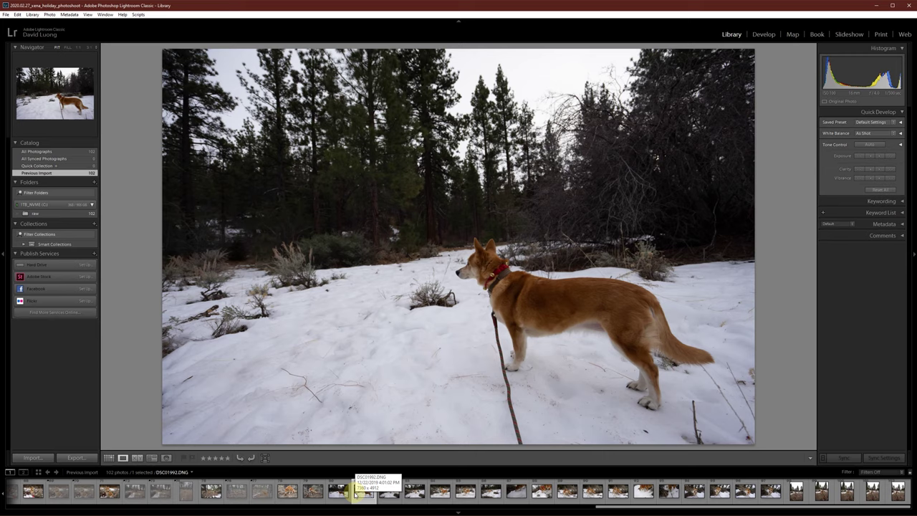
{"action": "key", "text": "x"}
{"action": "left_click", "coordinate": [338, 493]}
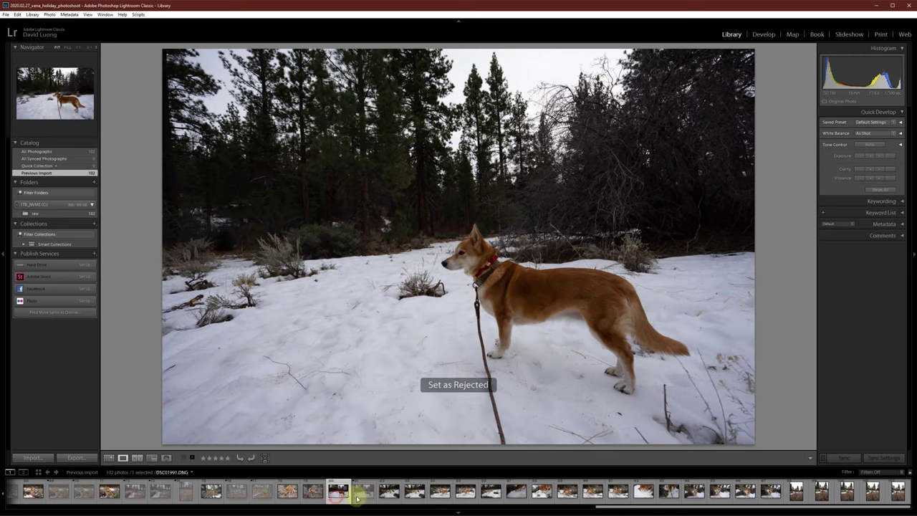
{"action": "left_click", "coordinate": [366, 494]}
{"action": "left_click", "coordinate": [389, 494]}
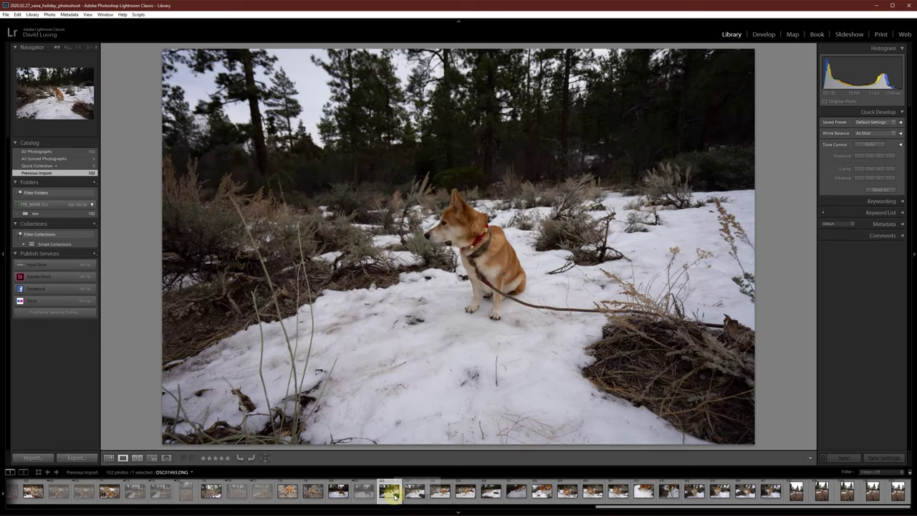
{"action": "key", "text": "x"}
{"action": "left_click", "coordinate": [415, 494]}
{"action": "key", "text": "x"}
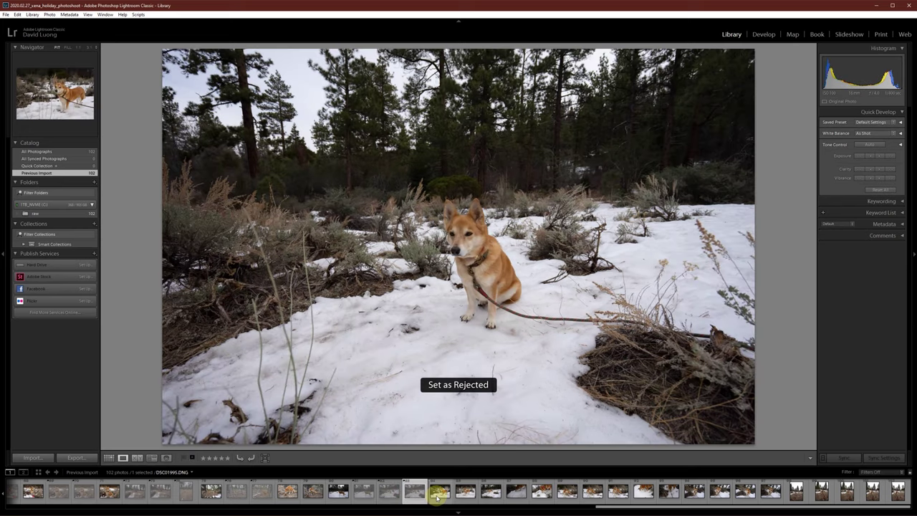
Review DSC01996 onward and reject the next shot, DSC01997 and DSC01998
{"action": "left_click", "coordinate": [437, 495]}
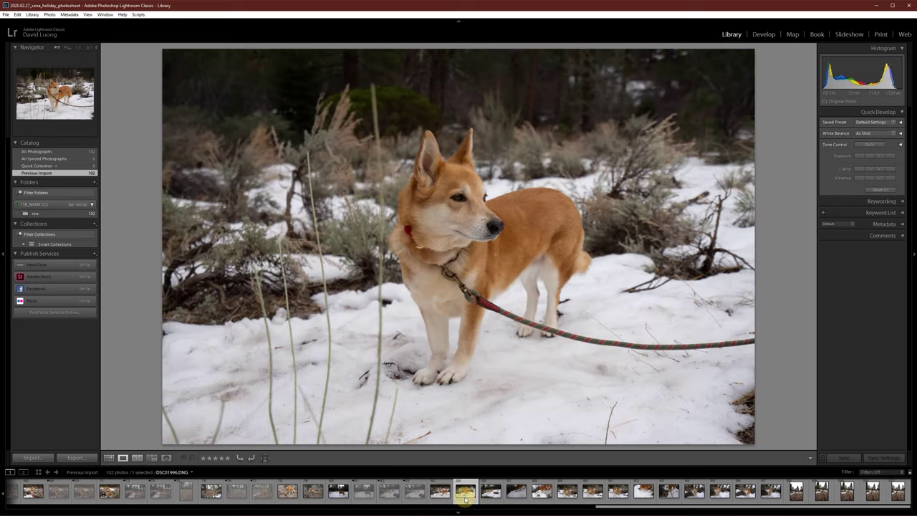
{"action": "left_click", "coordinate": [464, 496]}
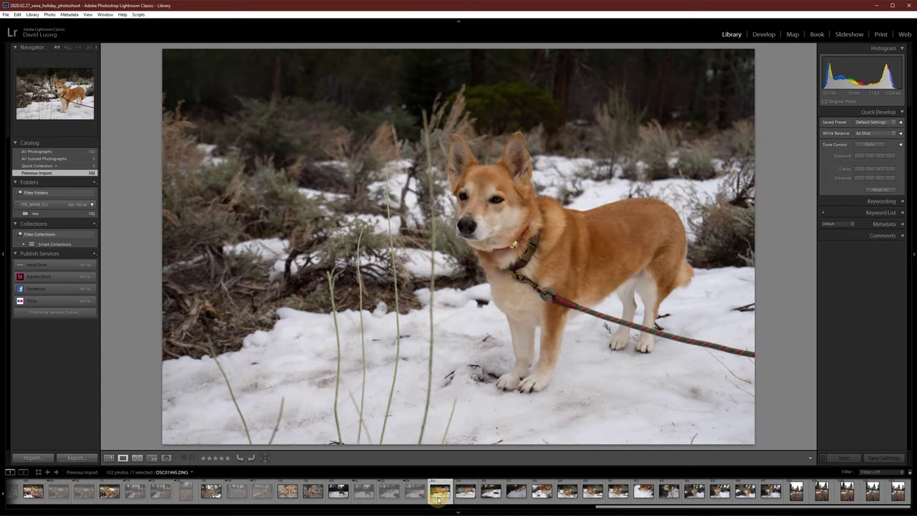
{"action": "key", "text": "x"}
{"action": "left_click", "coordinate": [491, 495]}
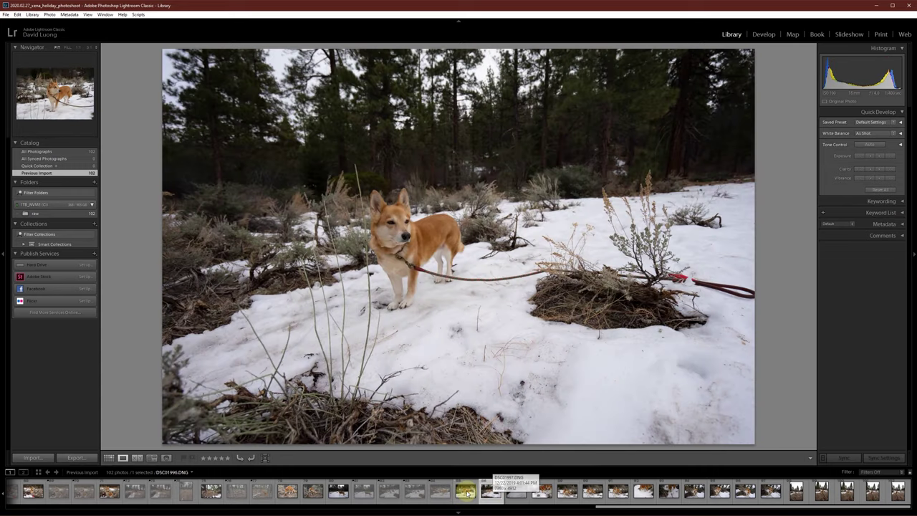
{"action": "key", "text": "x"}
{"action": "left_click", "coordinate": [510, 495]}
{"action": "key", "text": "x"}
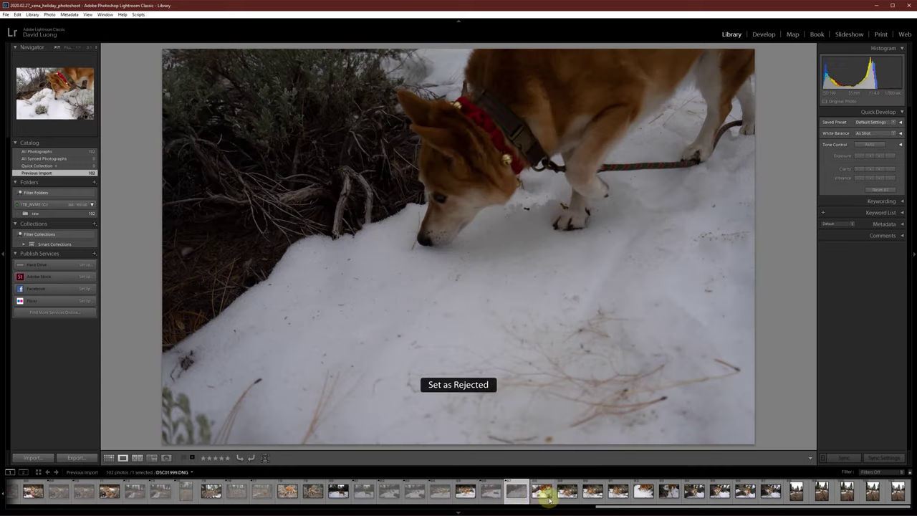
{"action": "left_click", "coordinate": [532, 494]}
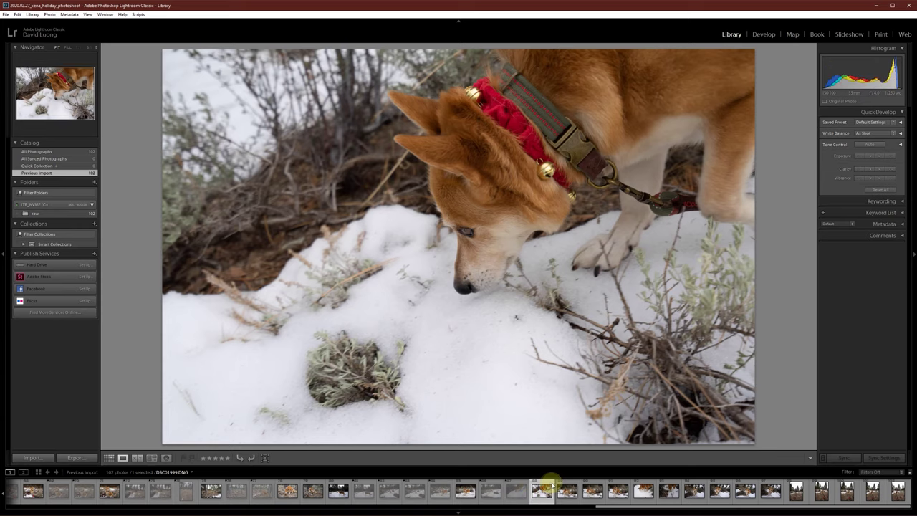
Reject DSC01999, then compare DSC02001 with DSC02002 and reject DSC02001
{"action": "key", "text": "x"}
{"action": "left_click", "coordinate": [568, 494]}
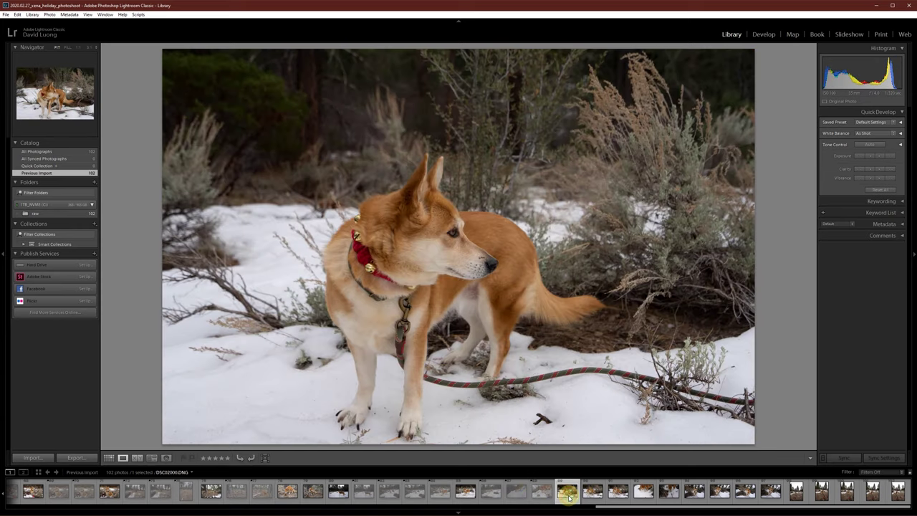
{"action": "left_click", "coordinate": [593, 495]}
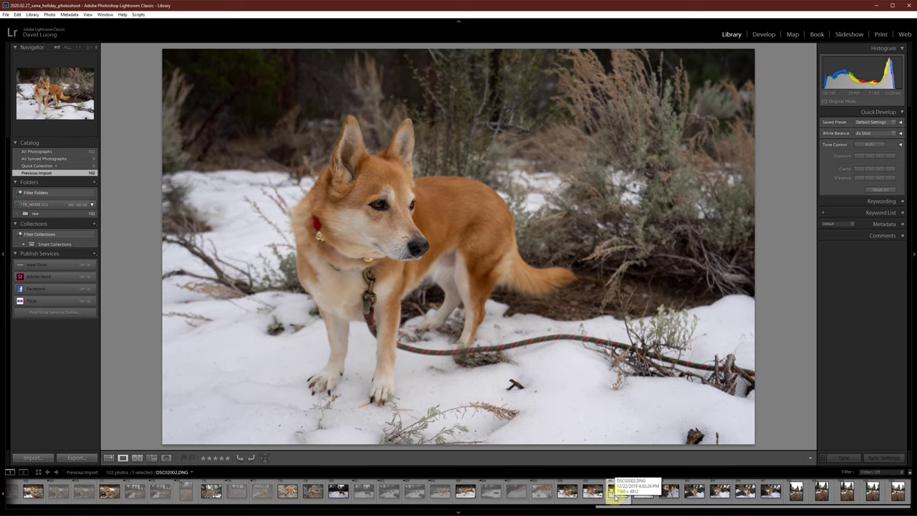
{"action": "left_click", "coordinate": [592, 495]}
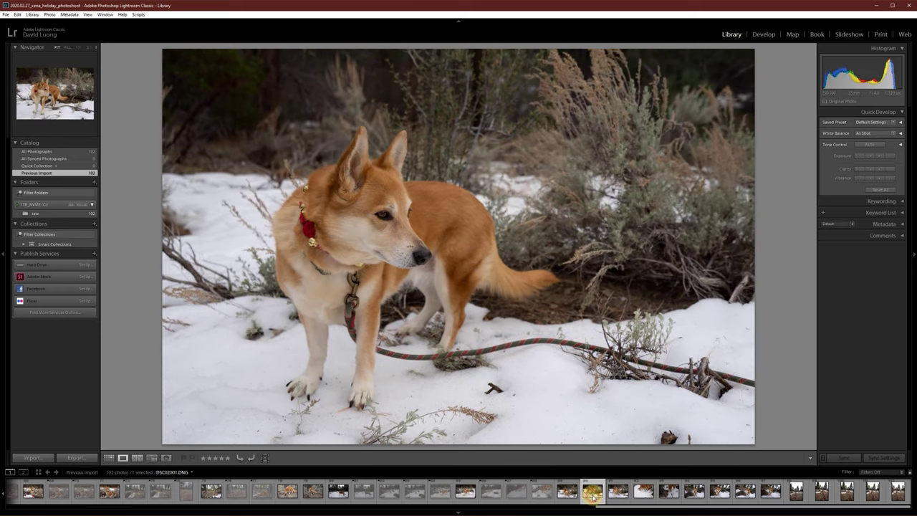
{"action": "key", "text": "Right"}
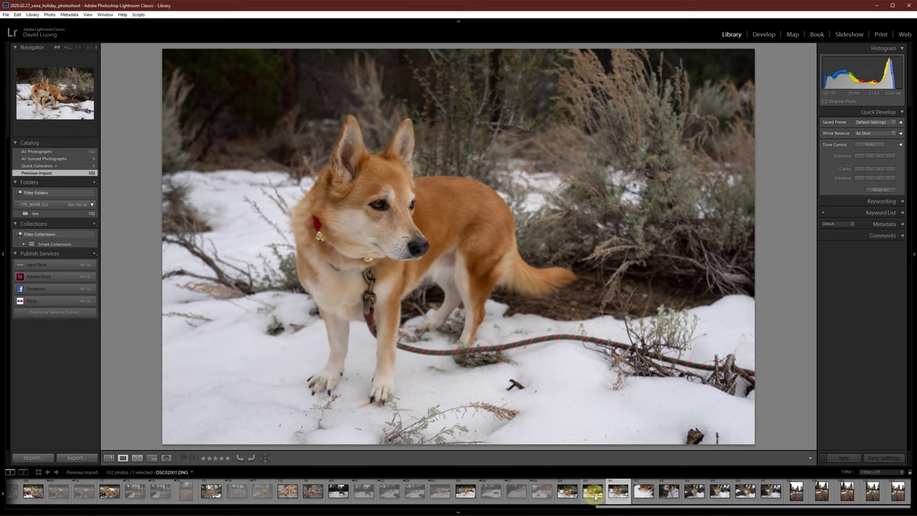
{"action": "left_click", "coordinate": [593, 495]}
{"action": "key", "text": "x"}
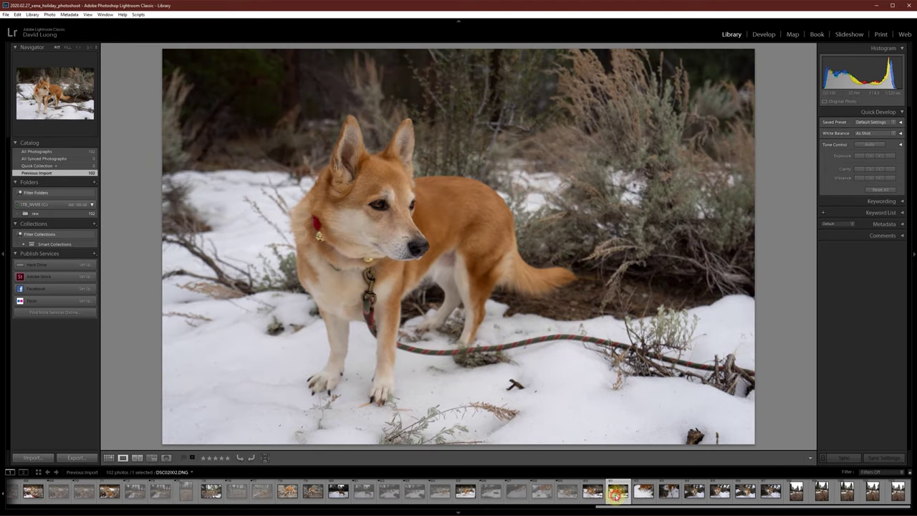
{"action": "left_click", "coordinate": [594, 495]}
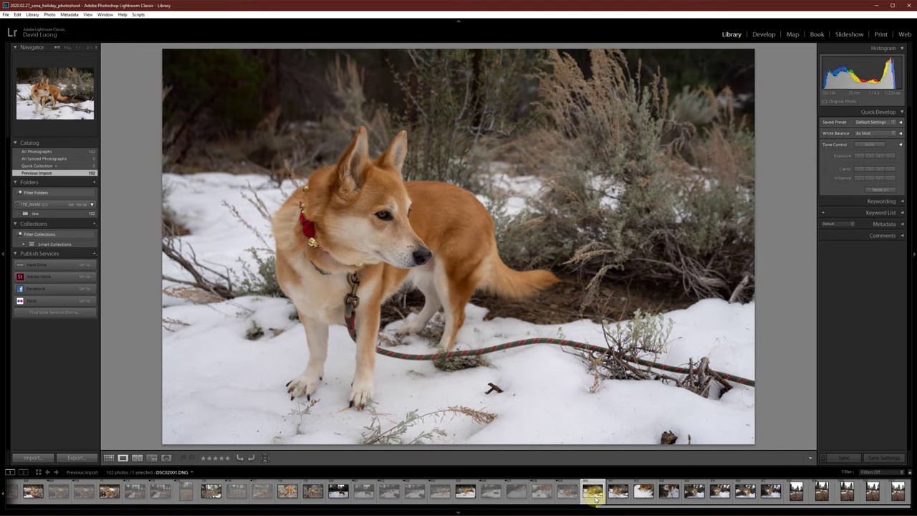
{"action": "left_click", "coordinate": [613, 496]}
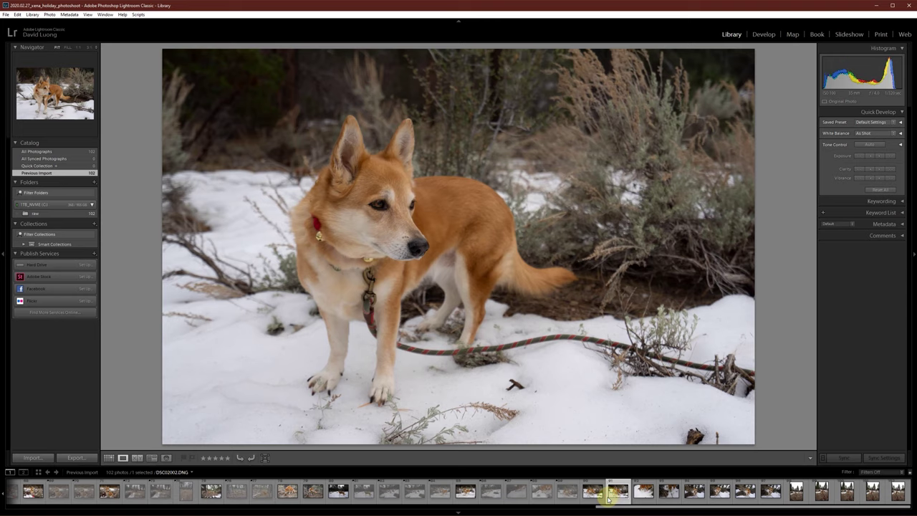
{"action": "left_click", "coordinate": [595, 499]}
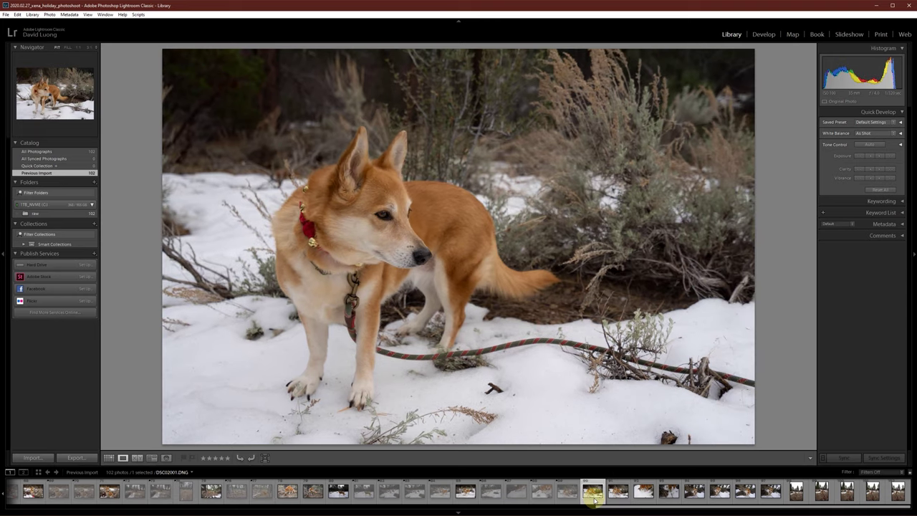
{"action": "key", "text": "x"}
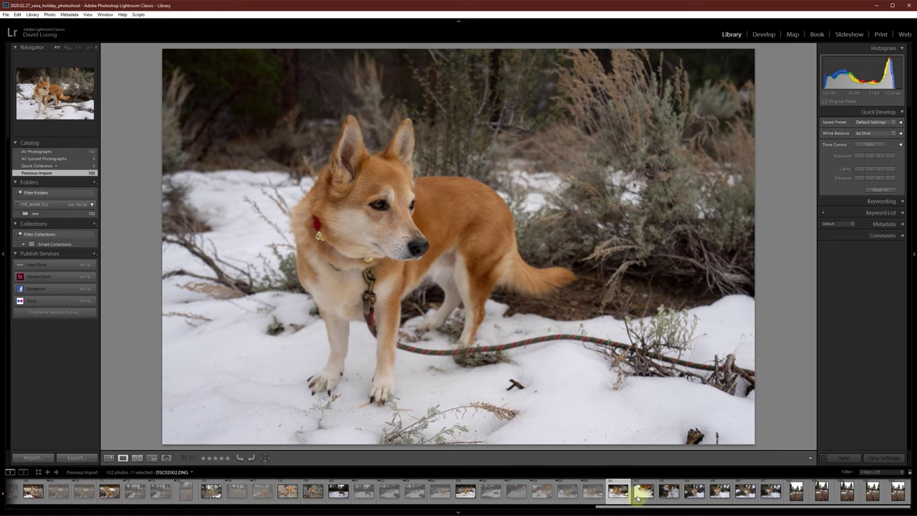
Check the dog's eye at 1:1, then reject the blurry DSC02004
{"action": "left_click", "coordinate": [394, 197]}
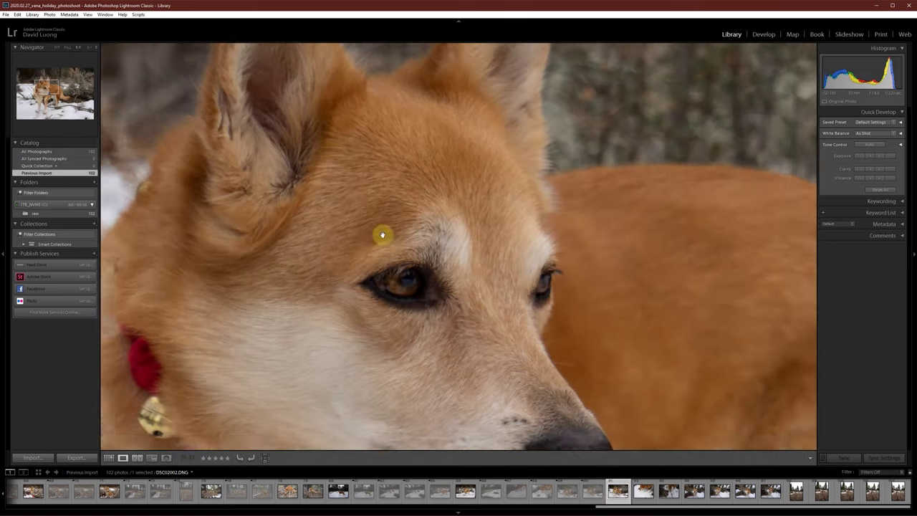
{"action": "left_click", "coordinate": [420, 296]}
{"action": "left_click", "coordinate": [589, 493]}
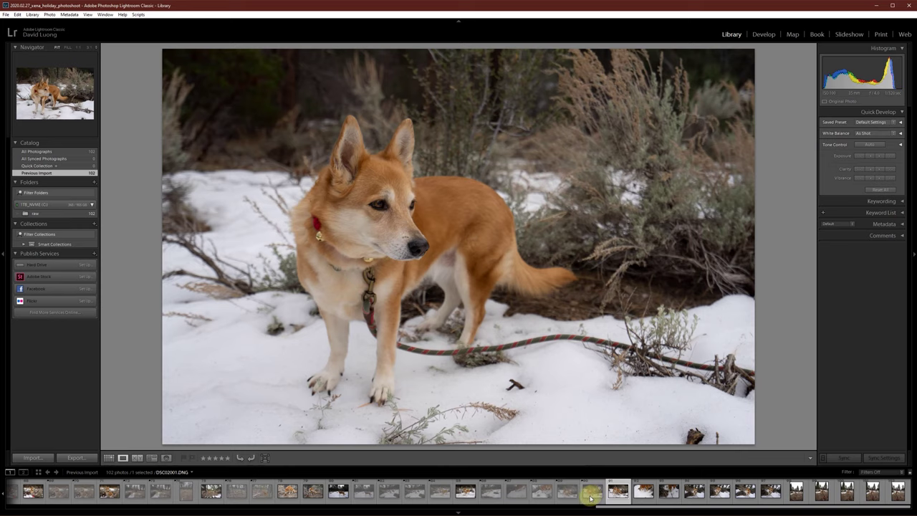
{"action": "left_click", "coordinate": [385, 224]}
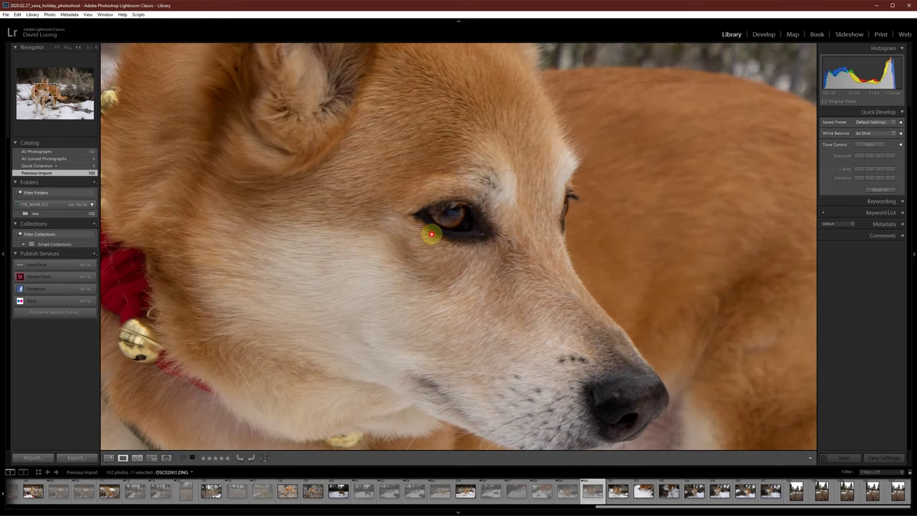
{"action": "left_click", "coordinate": [431, 235]}
{"action": "left_click", "coordinate": [642, 492]}
{"action": "key", "text": "x"}
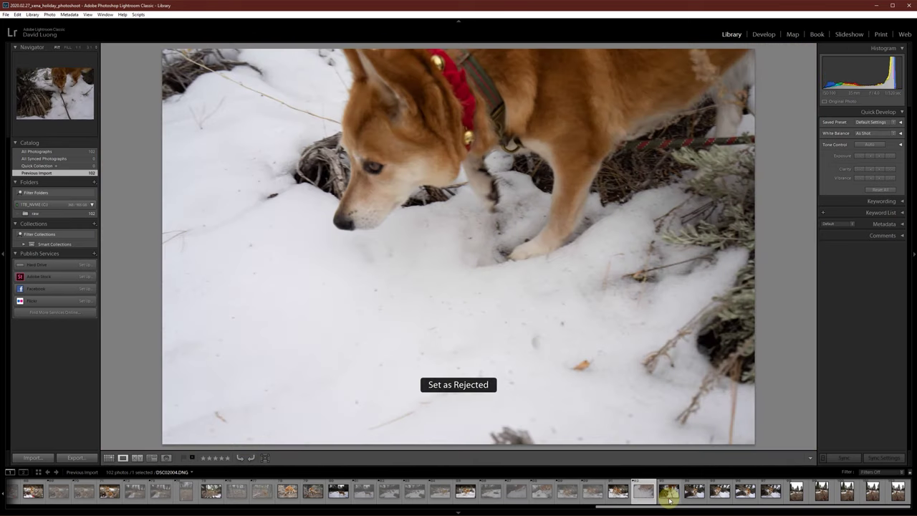
{"action": "left_click", "coordinate": [670, 494]}
Reject DSC02004, compare DSC02005–DSC02008, and reject DSC02007 after a 1:1 sharpness check
{"action": "key", "text": "x"}
{"action": "left_click", "coordinate": [695, 495]}
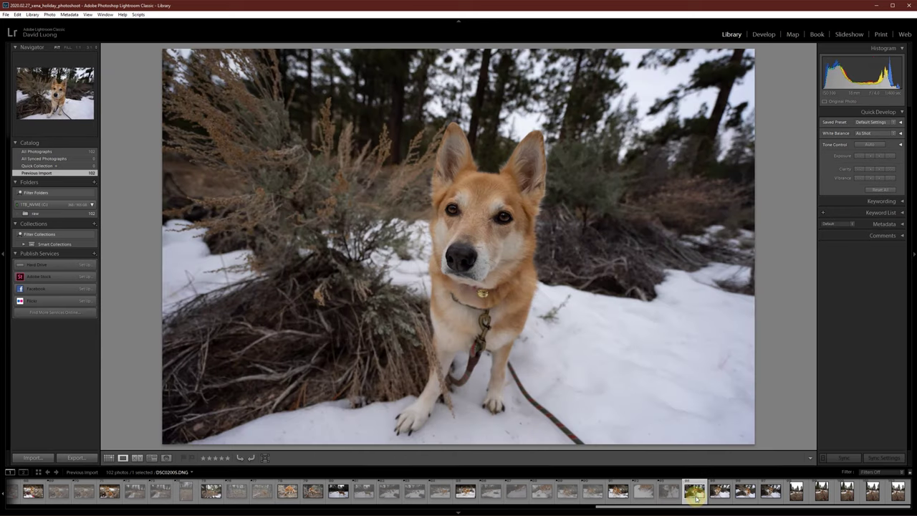
{"action": "left_click", "coordinate": [719, 495]}
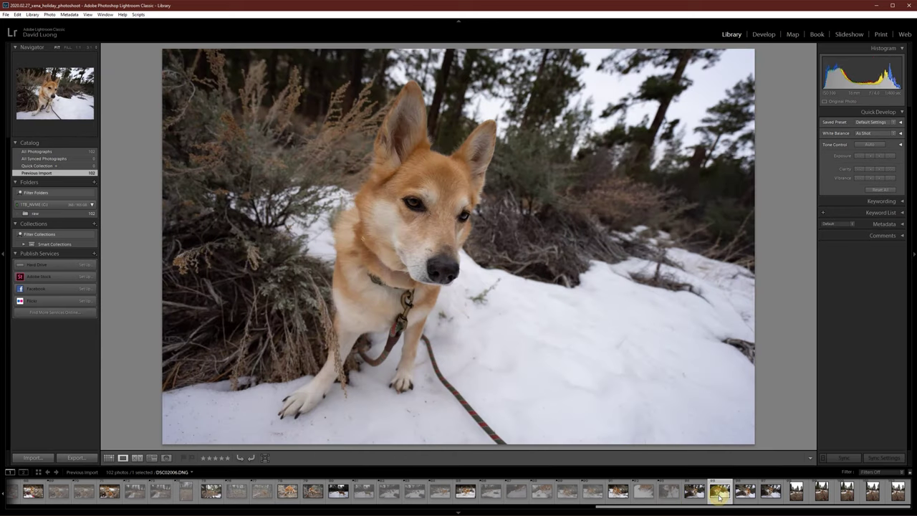
{"action": "left_click", "coordinate": [745, 495]}
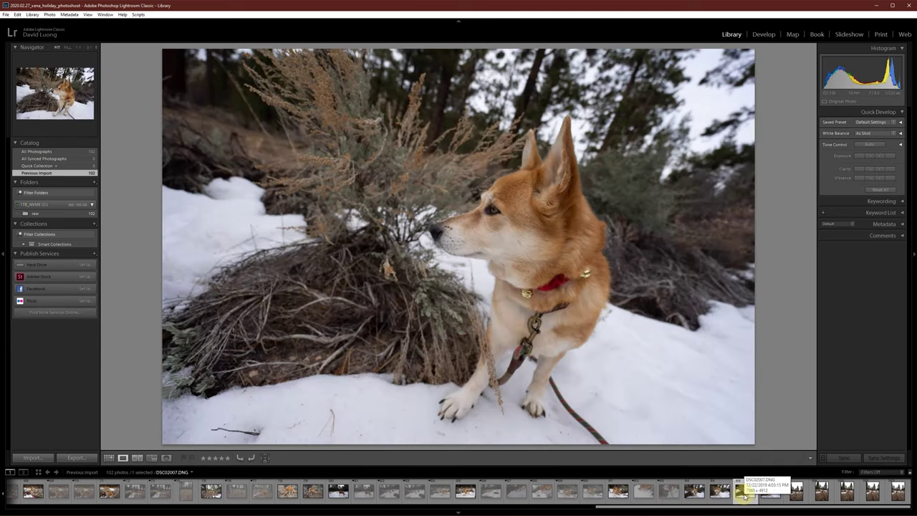
{"action": "left_click", "coordinate": [768, 495]}
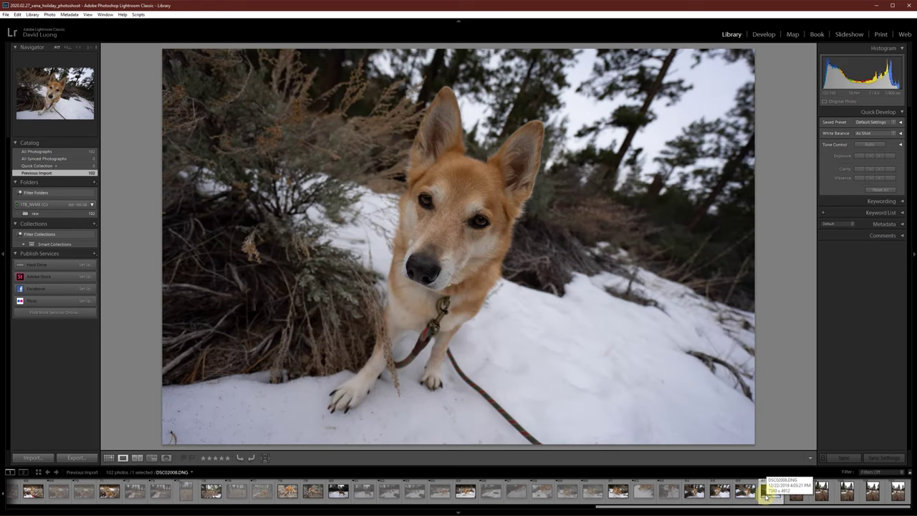
{"action": "left_click", "coordinate": [746, 495]}
{"action": "left_click", "coordinate": [720, 495]}
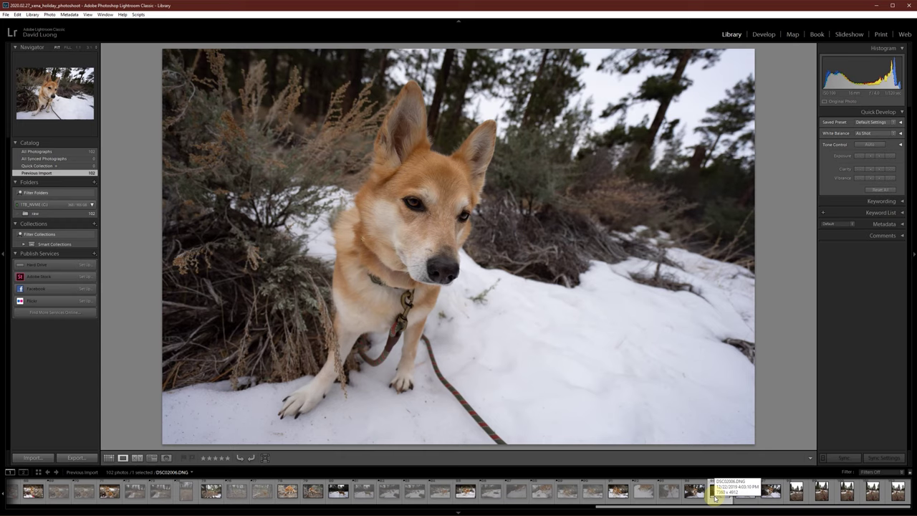
{"action": "left_click", "coordinate": [745, 495]}
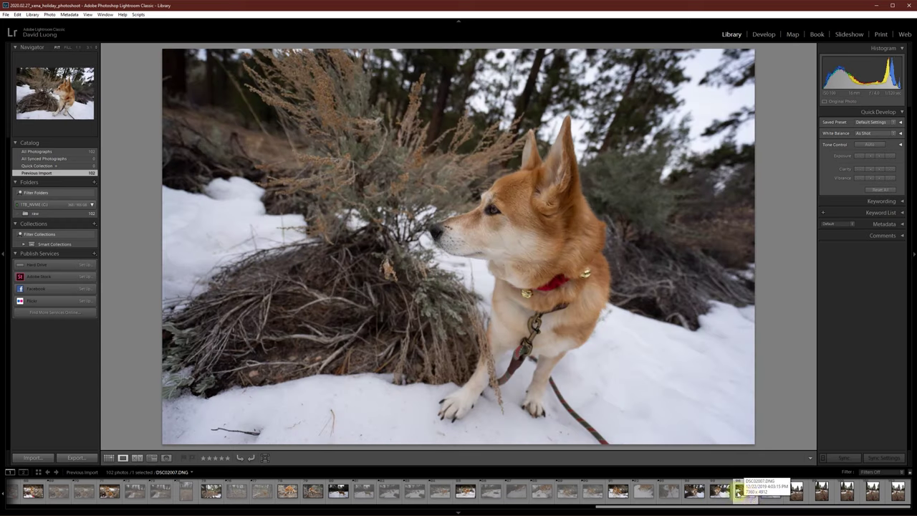
{"action": "left_click", "coordinate": [491, 211]}
{"action": "left_click", "coordinate": [494, 212]}
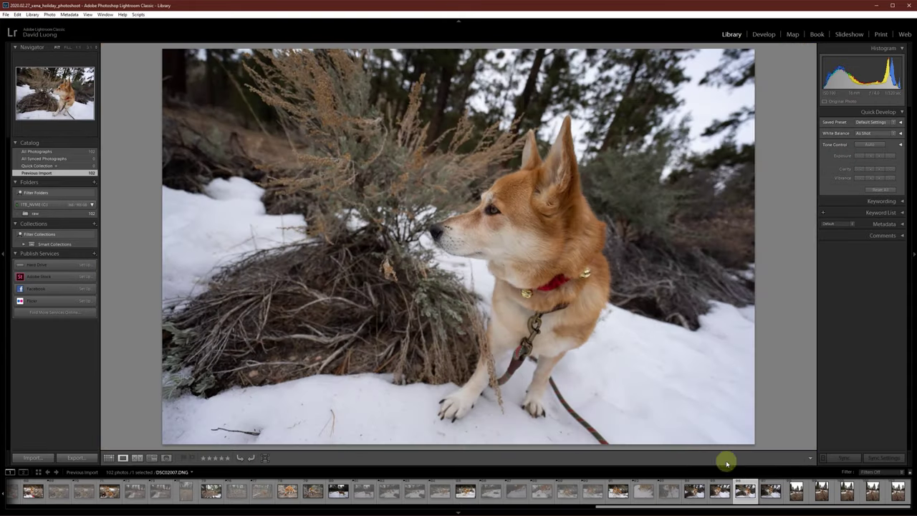
{"action": "key", "text": "x"}
Compare DSC02006 against DSC02005 and DSC02008, then reject DSC02006
{"action": "left_click", "coordinate": [769, 493]}
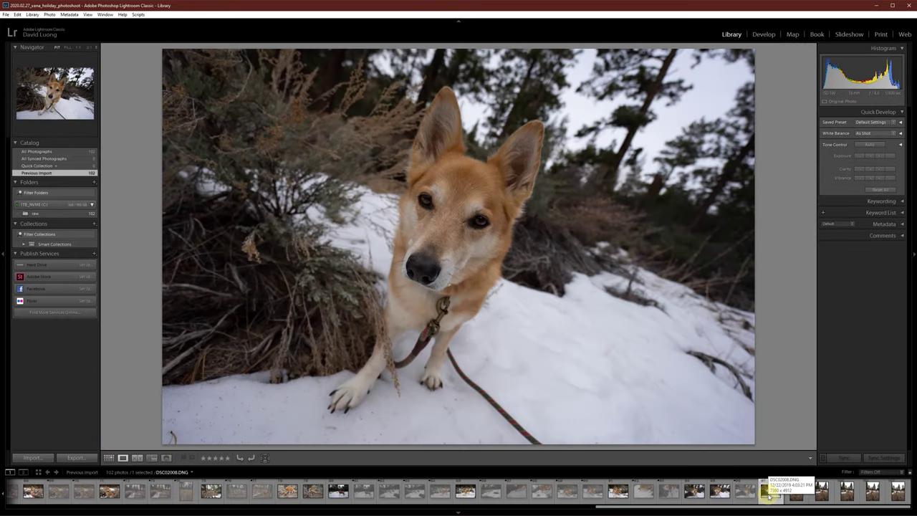
{"action": "left_click", "coordinate": [720, 493]}
{"action": "left_click", "coordinate": [693, 496]}
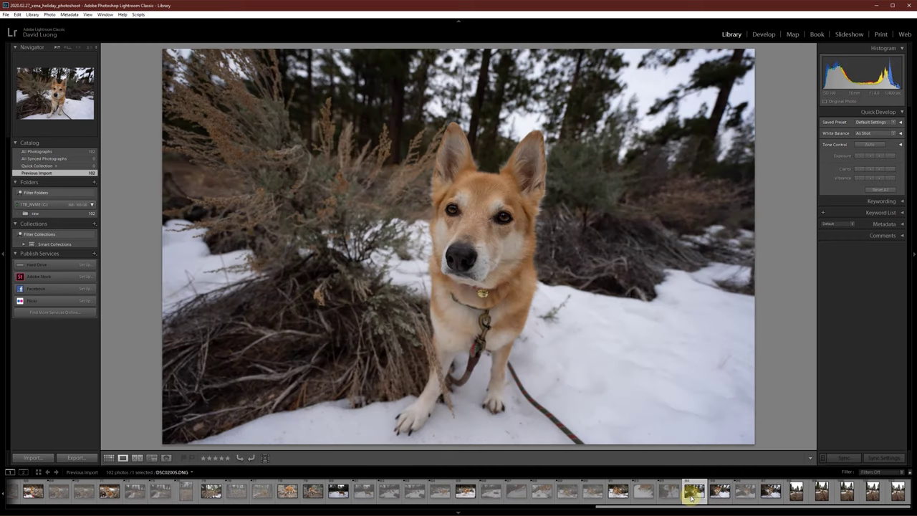
{"action": "left_click", "coordinate": [719, 495]}
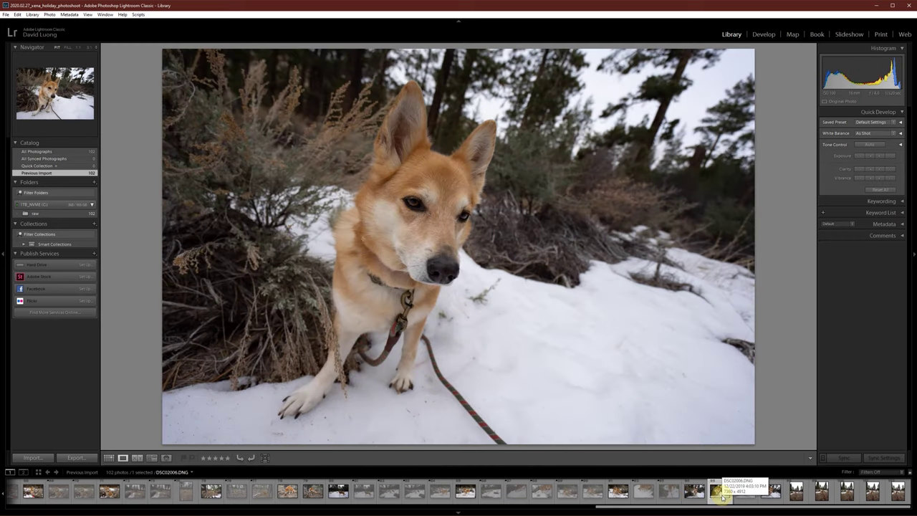
{"action": "key", "text": "x"}
{"action": "left_click", "coordinate": [771, 493]}
Reject DSC02008, then browse DSC02009 through DSC02013 to compare them
{"action": "key", "text": "x"}
{"action": "left_click", "coordinate": [796, 493]}
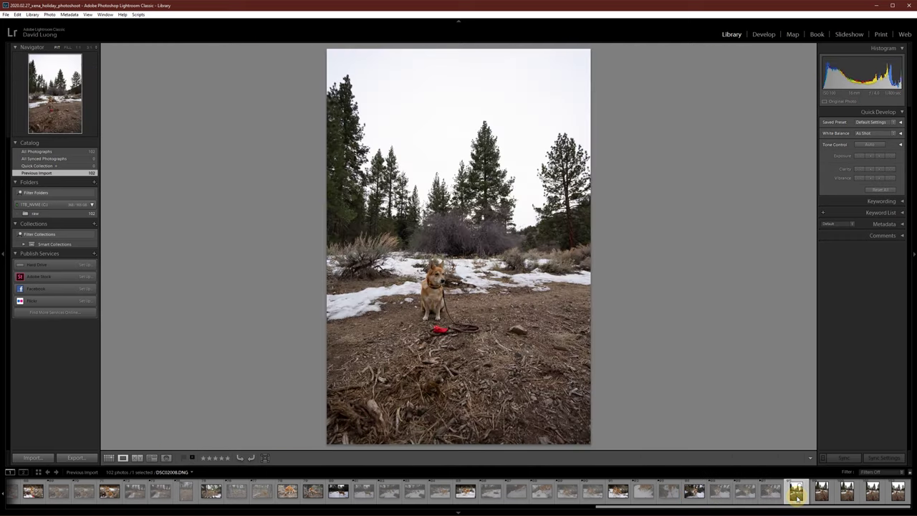
{"action": "left_click", "coordinate": [821, 493]}
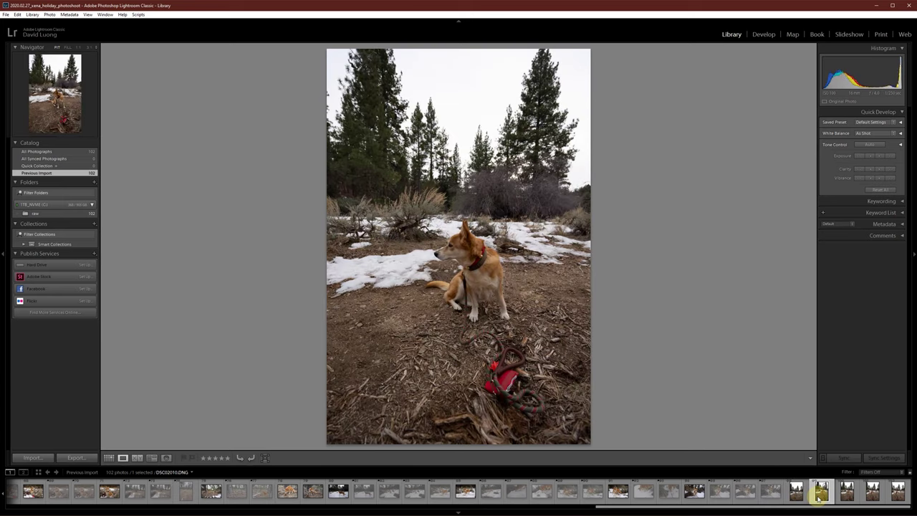
{"action": "left_click", "coordinate": [847, 493]}
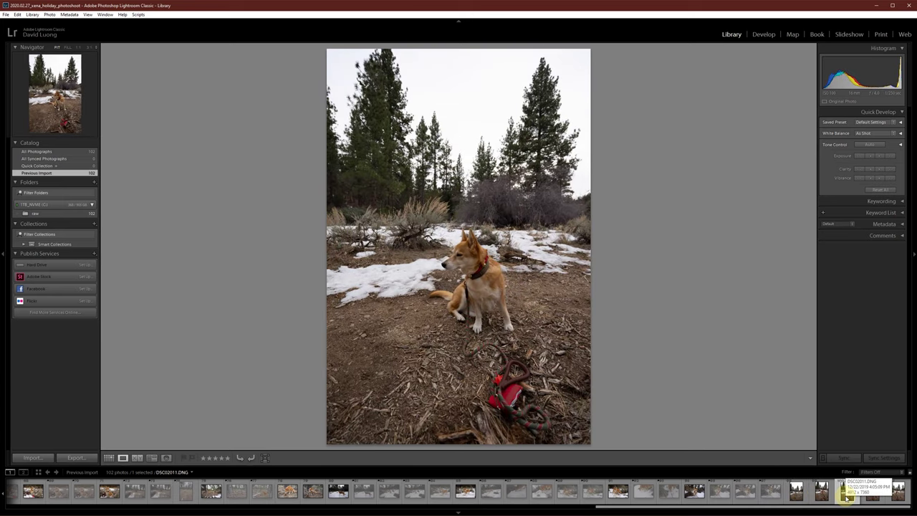
{"action": "left_click", "coordinate": [872, 493]}
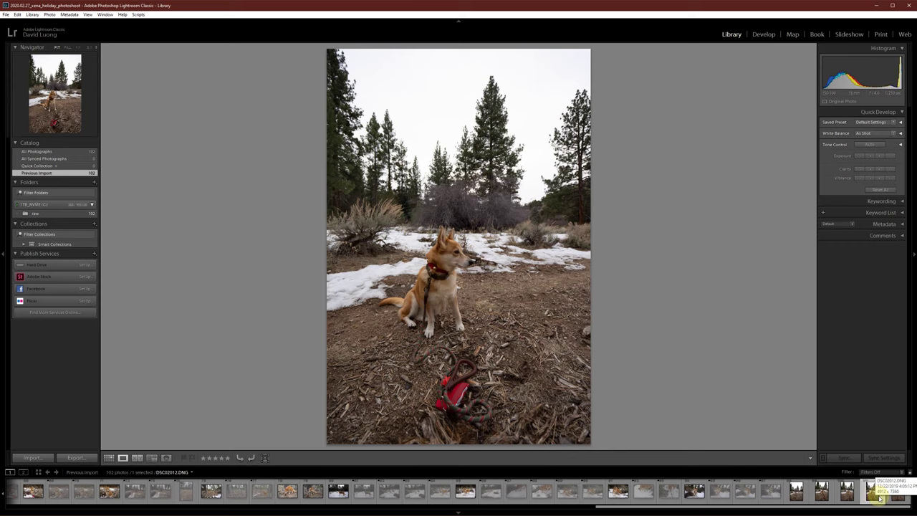
{"action": "left_click", "coordinate": [896, 493]}
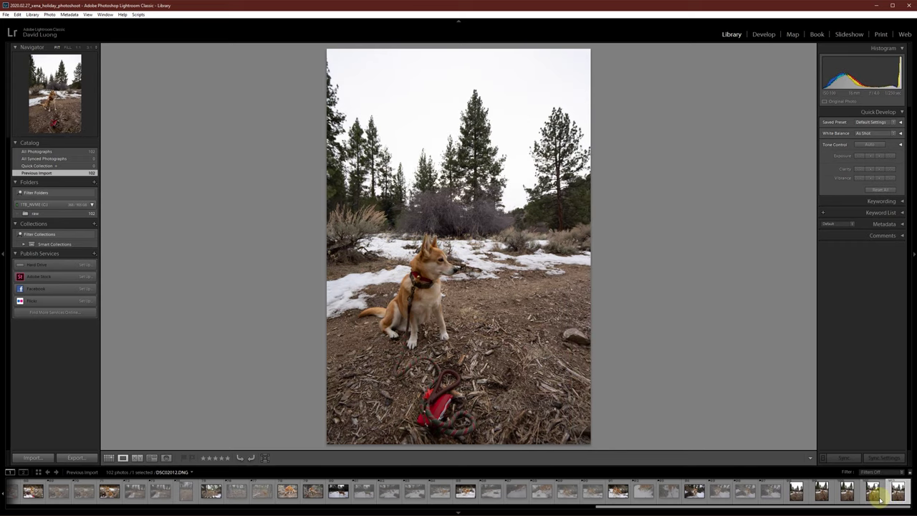
Reject DSC02013, DSC02012, DSC02010 and DSC02009
{"action": "key", "text": "x"}
{"action": "left_click", "coordinate": [848, 493]}
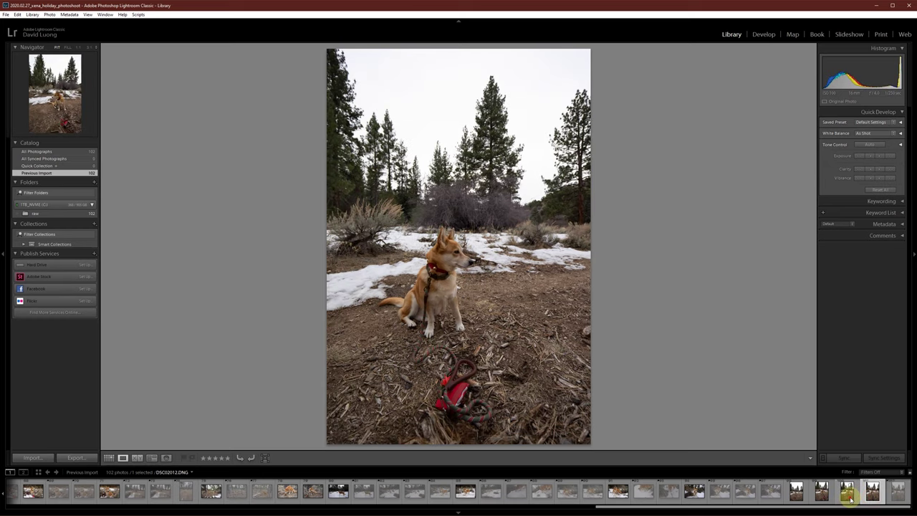
{"action": "key", "text": "x"}
{"action": "left_click", "coordinate": [824, 498]}
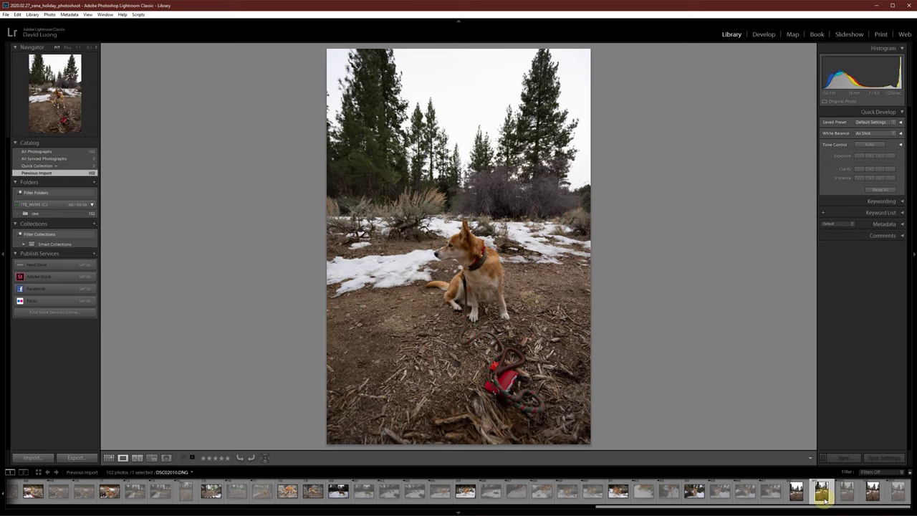
{"action": "key", "text": "x"}
{"action": "left_click", "coordinate": [799, 498]}
{"action": "key", "text": "x"}
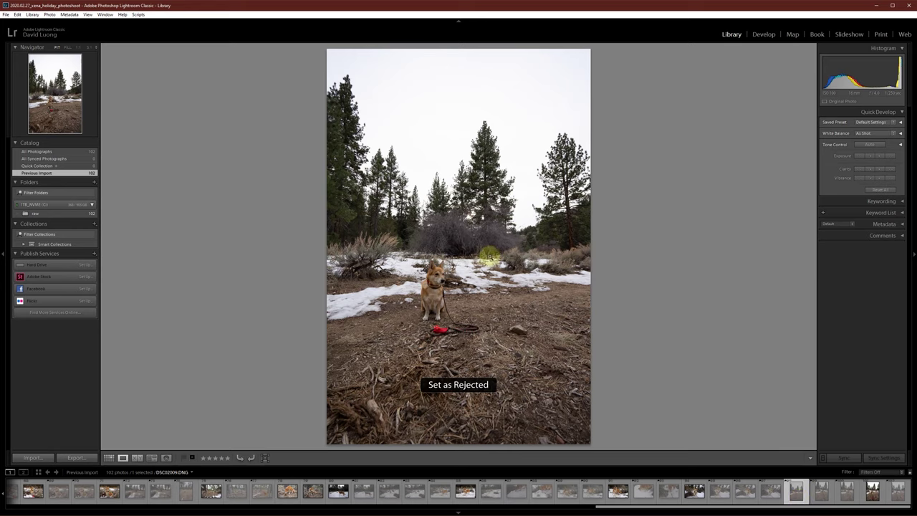
Return to Grid, clear the selection, scroll up and open photo 18 (DSC01929) in Loupe
{"action": "key", "text": "g"}
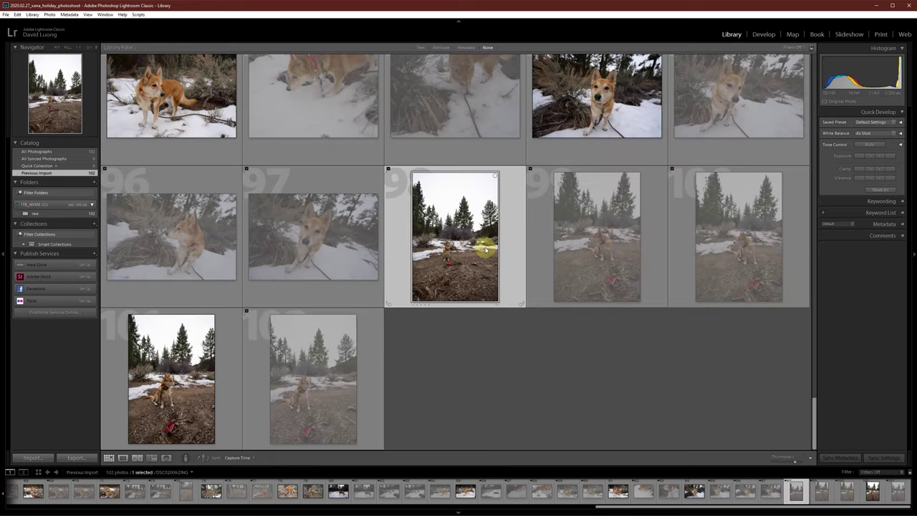
{"action": "left_click", "coordinate": [604, 392]}
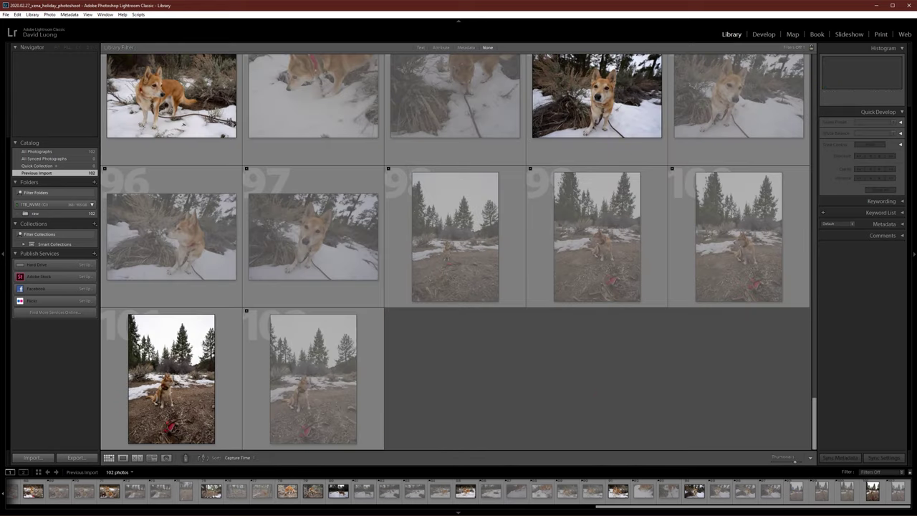
{"action": "left_click", "coordinate": [678, 365]}
{"action": "scroll", "coordinate": [601, 379], "scroll_direction": "up", "scroll_amount": 2}
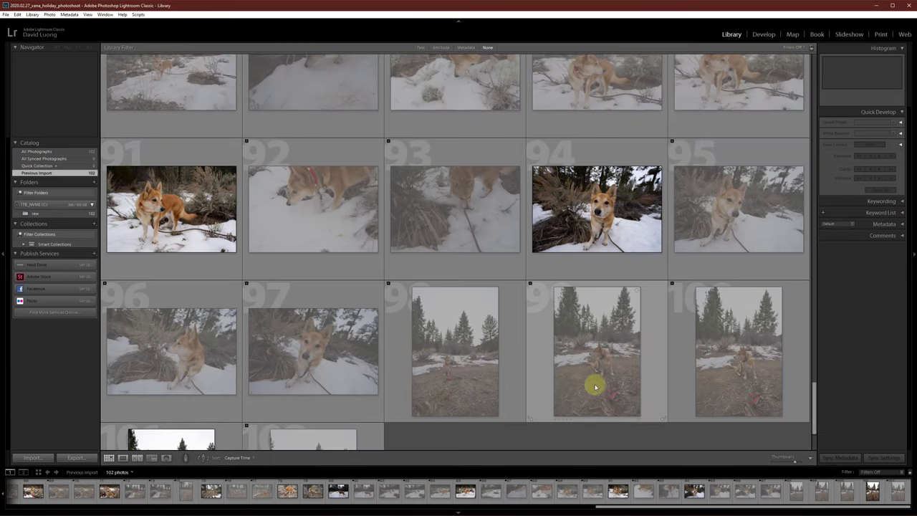
{"action": "scroll", "coordinate": [543, 354], "scroll_direction": "up", "scroll_amount": 2}
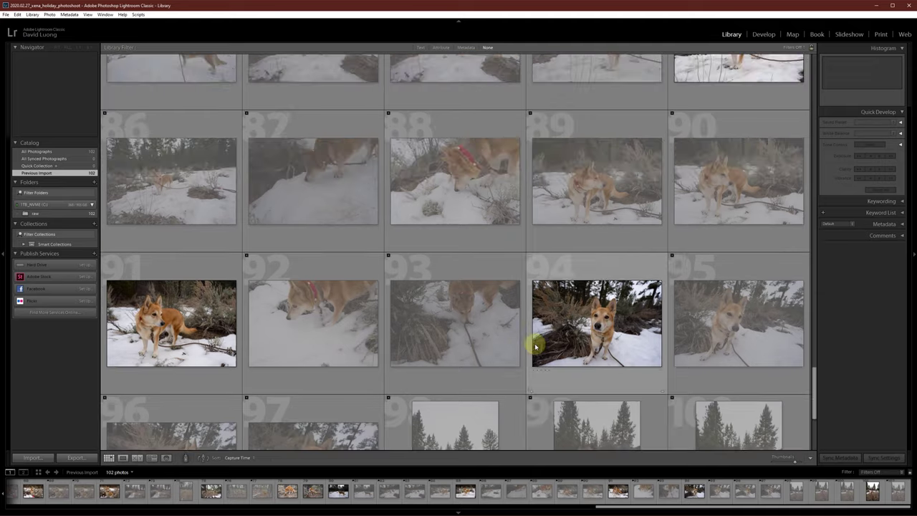
{"action": "scroll", "coordinate": [322, 219], "scroll_direction": "up", "scroll_amount": 15}
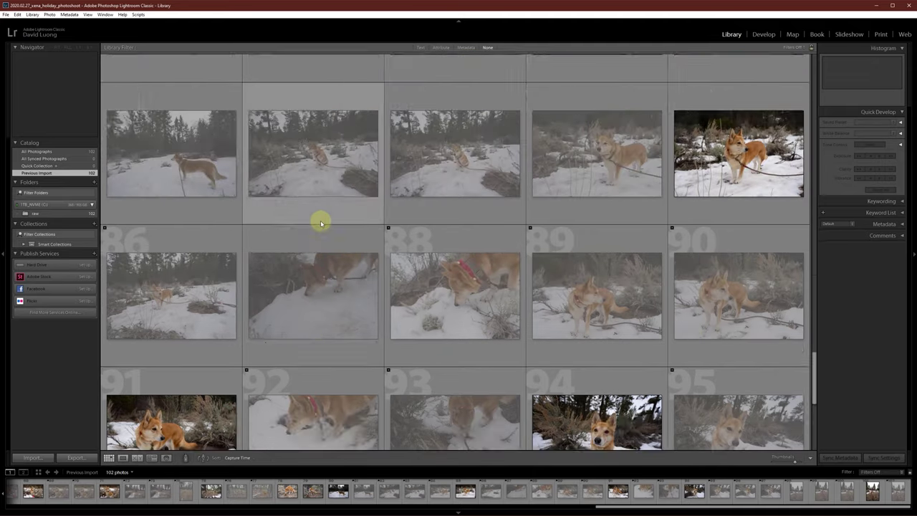
{"action": "scroll", "coordinate": [654, 268], "scroll_direction": "up", "scroll_amount": 20}
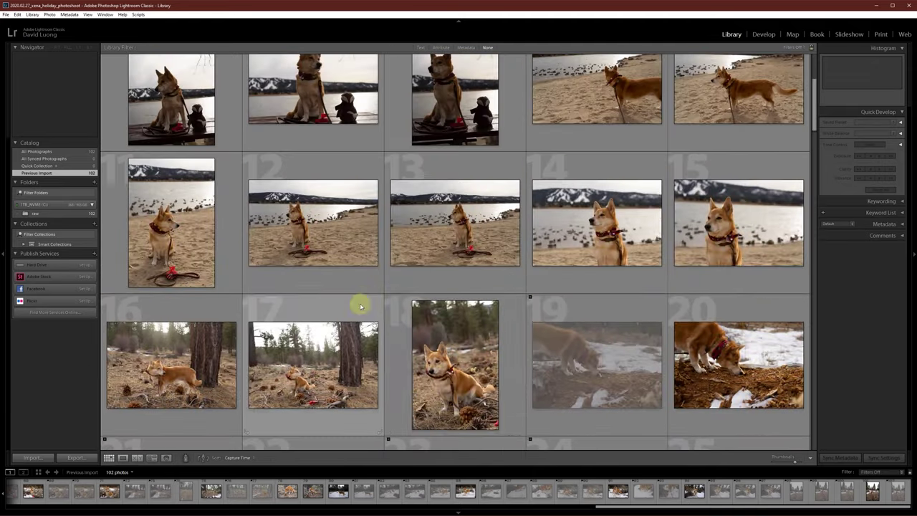
{"action": "double_click", "coordinate": [451, 365]}
{"action": "double_click", "coordinate": [408, 240]}
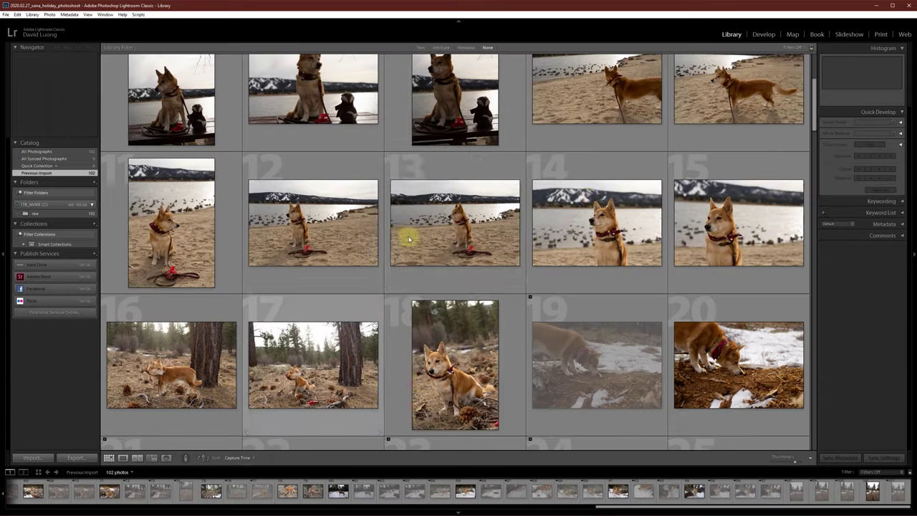
{"action": "left_click", "coordinate": [451, 368]}
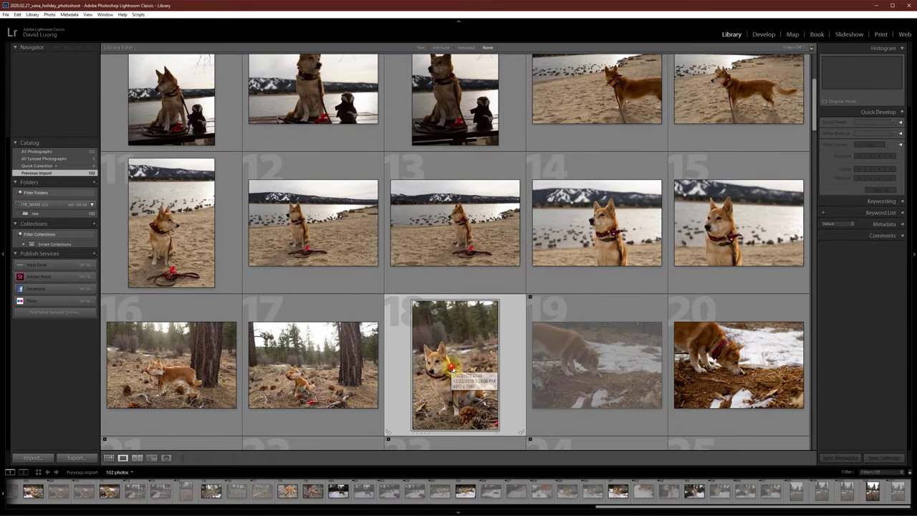
{"action": "double_click", "coordinate": [451, 368]}
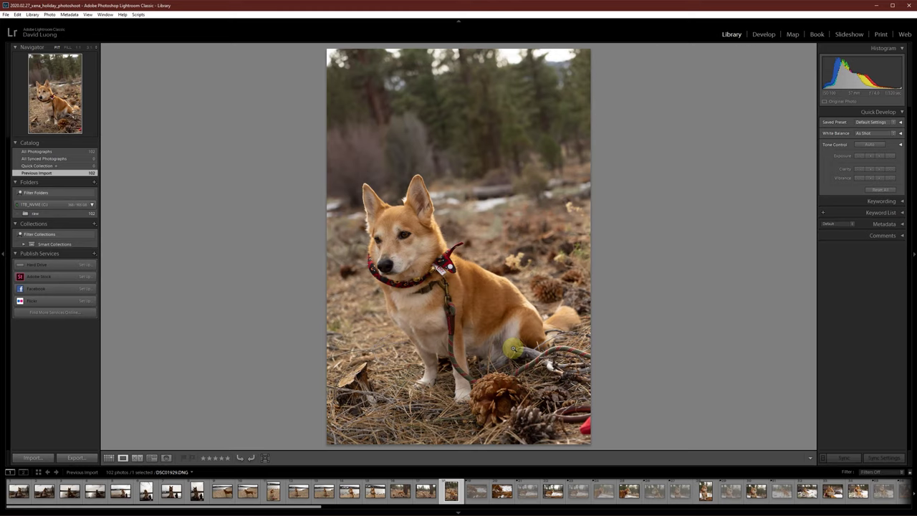
Step back through the photos and reject DSC01927 and DSC01925
{"action": "key", "text": "Left"}
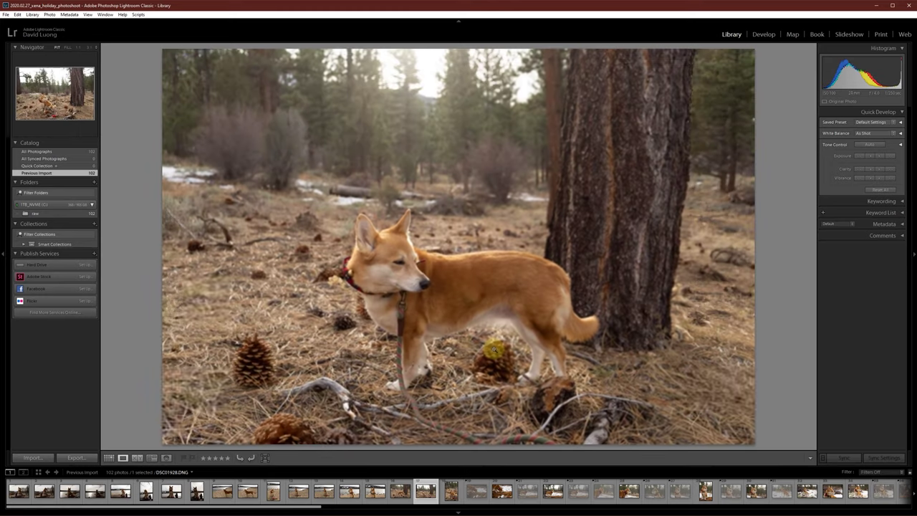
{"action": "key", "text": "Left"}
{"action": "key", "text": "Right"}
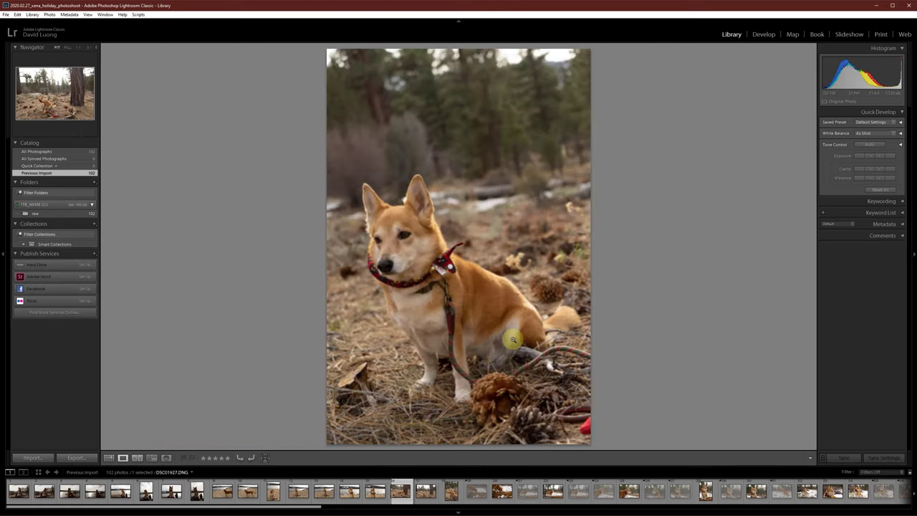
{"action": "key", "text": "Left"}
{"action": "key", "text": "x"}
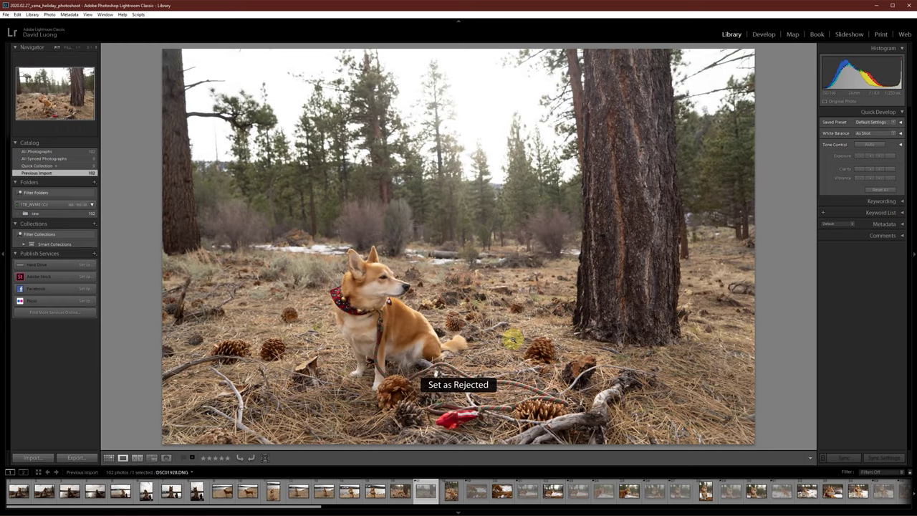
{"action": "key", "text": "Right"}
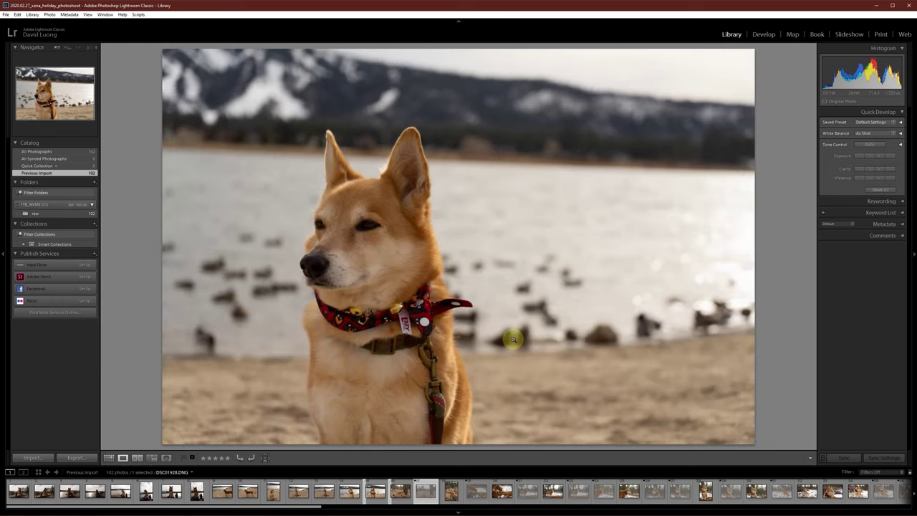
{"action": "key", "text": "Left"}
{"action": "key", "text": "Left"}
{"action": "key", "text": "Left"}
{"action": "key", "text": "Right"}
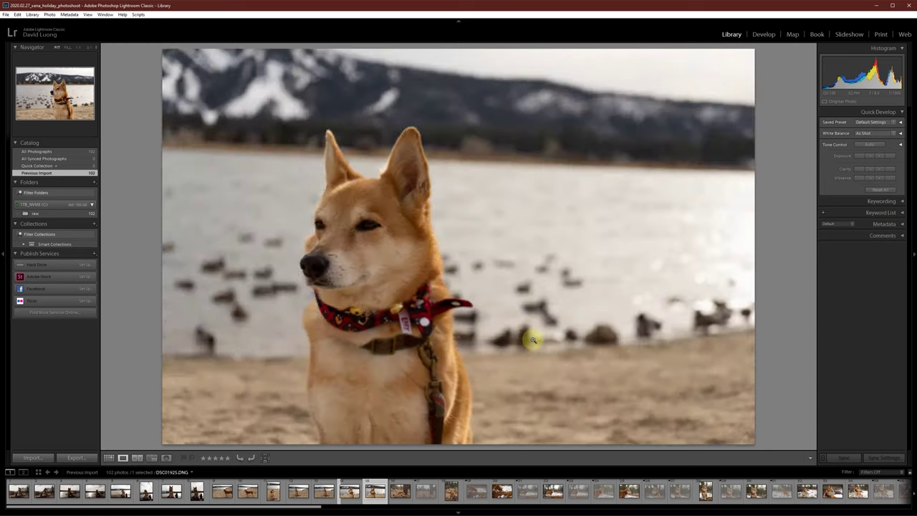
{"action": "key", "text": "x"}
Reject the full-body beach shot, the portrait photo and DSC01920
{"action": "key", "text": "Right"}
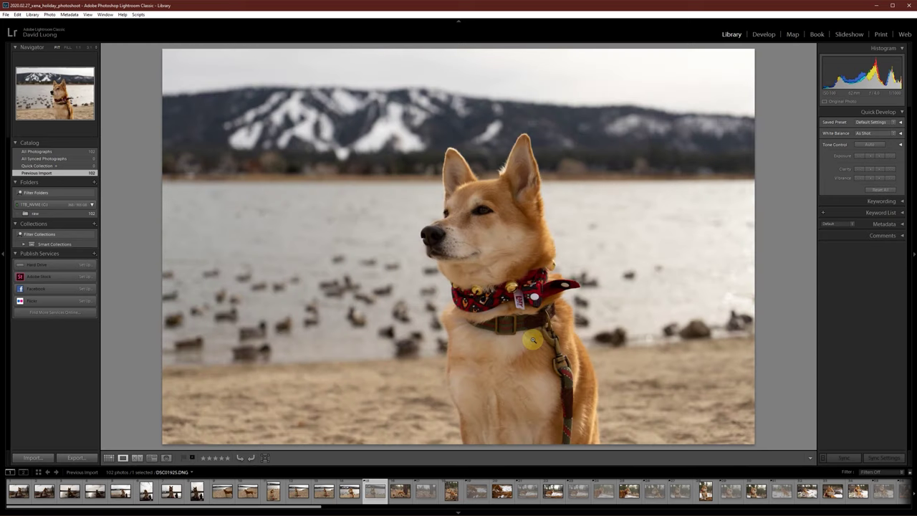
{"action": "key", "text": "Right"}
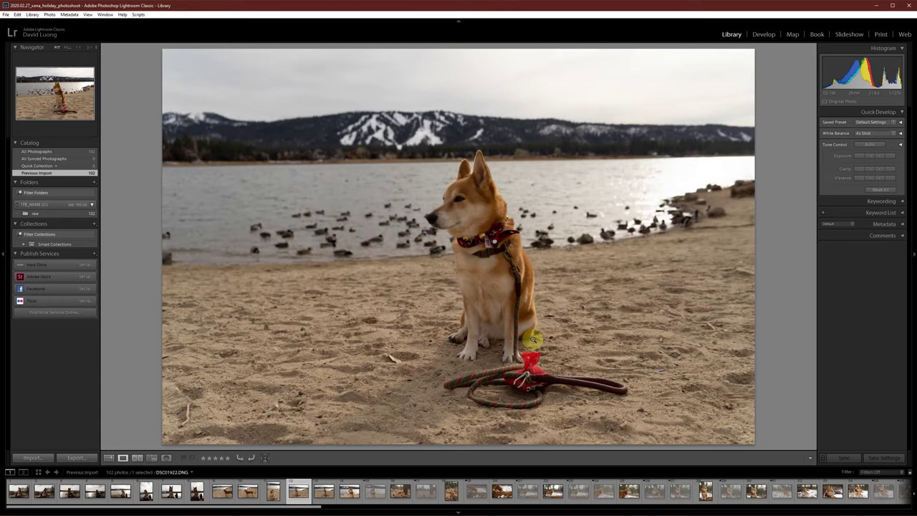
{"action": "key", "text": "x"}
{"action": "key", "text": "Left"}
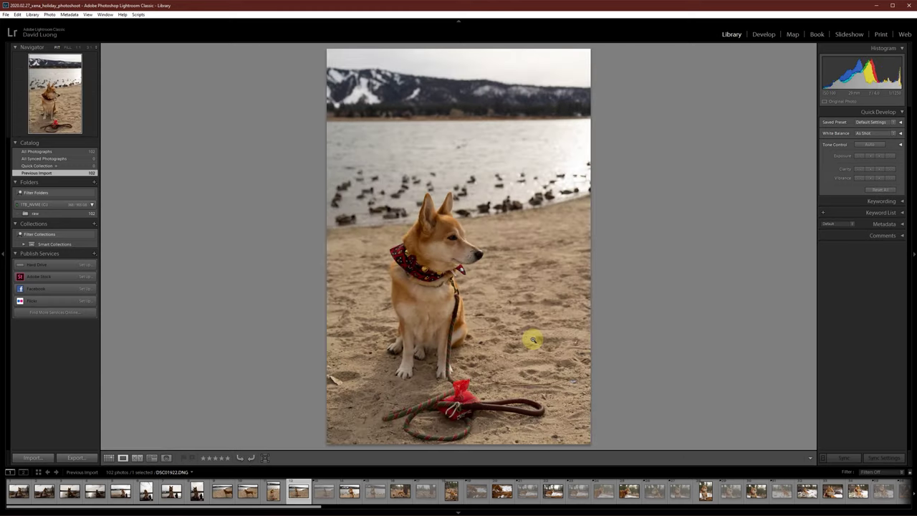
{"action": "key", "text": "Left"}
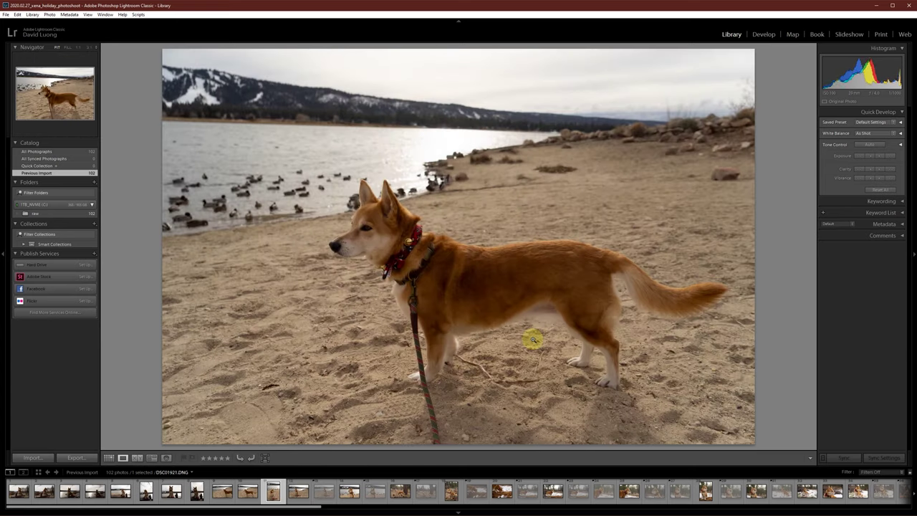
{"action": "key", "text": "Right"}
{"action": "key", "text": "x"}
{"action": "key", "text": "Left"}
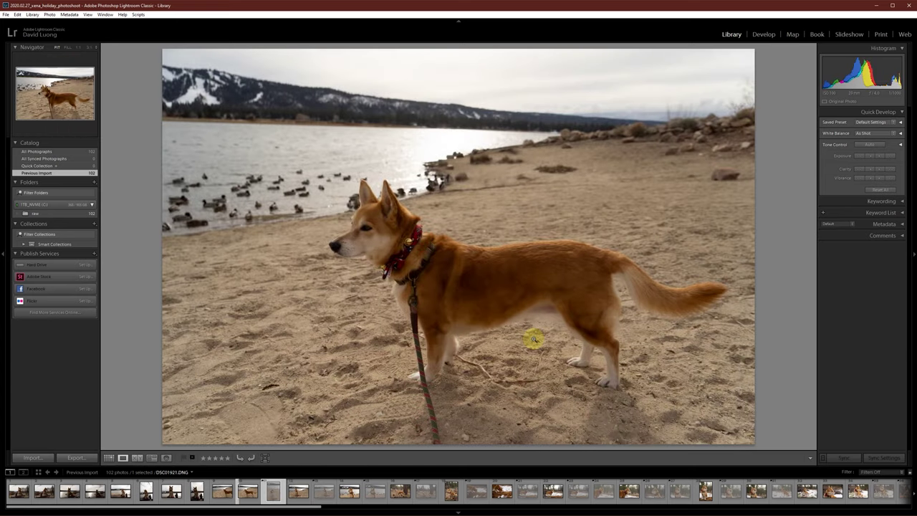
{"action": "key", "text": "Left"}
{"action": "key", "text": "x"}
Compare DSC01916–DSC01919 and reject DSC01915
{"action": "key", "text": "Left"}
{"action": "key", "text": "Left"}
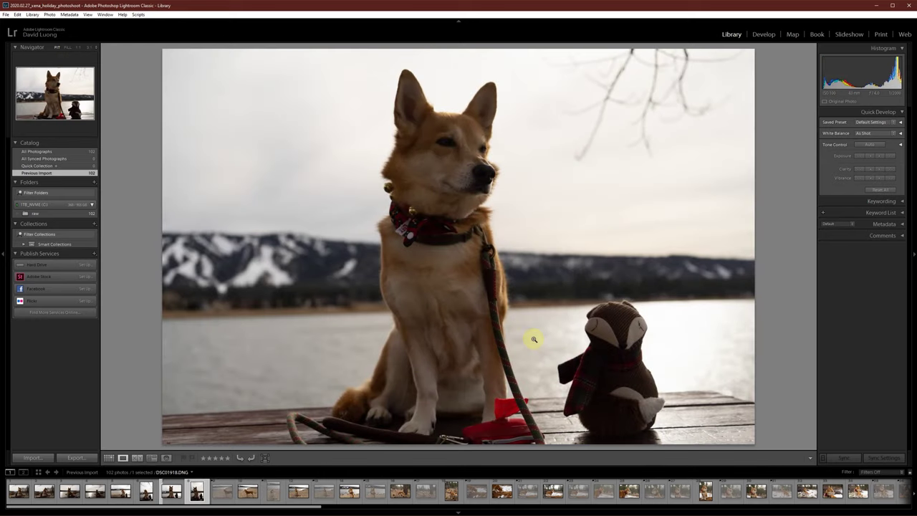
{"action": "key", "text": "Left"}
{"action": "key", "text": "Right"}
{"action": "key", "text": "Left"}
{"action": "key", "text": "Left"}
{"action": "key", "text": "Right"}
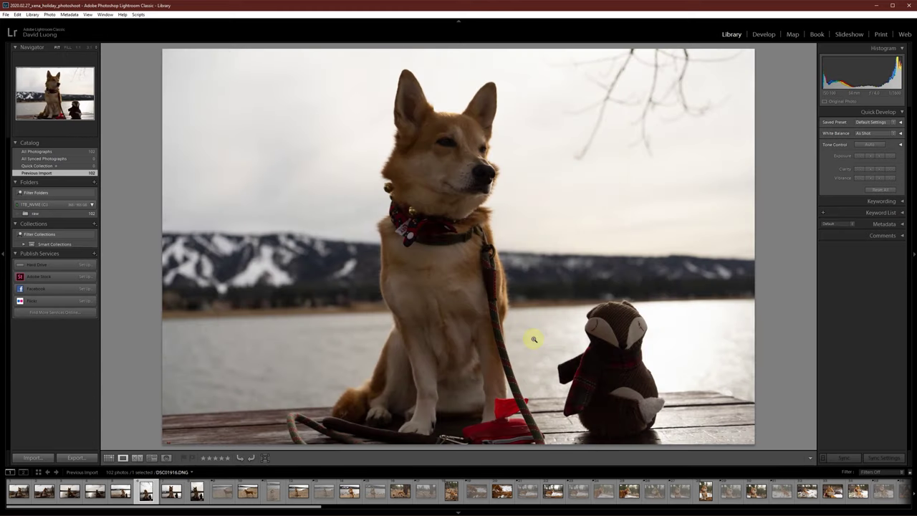
{"action": "key", "text": "Left"}
{"action": "key", "text": "Right"}
{"action": "key", "text": "Right"}
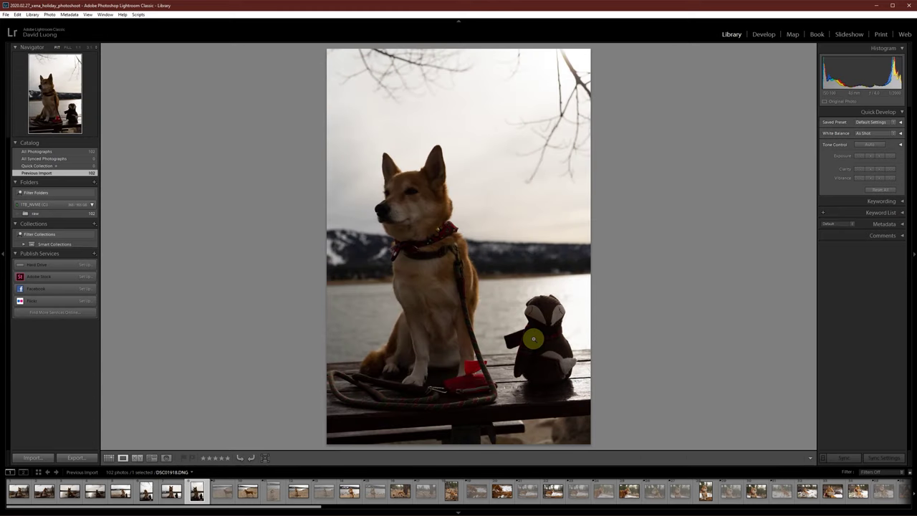
{"action": "key", "text": "Right"}
{"action": "key", "text": "Left"}
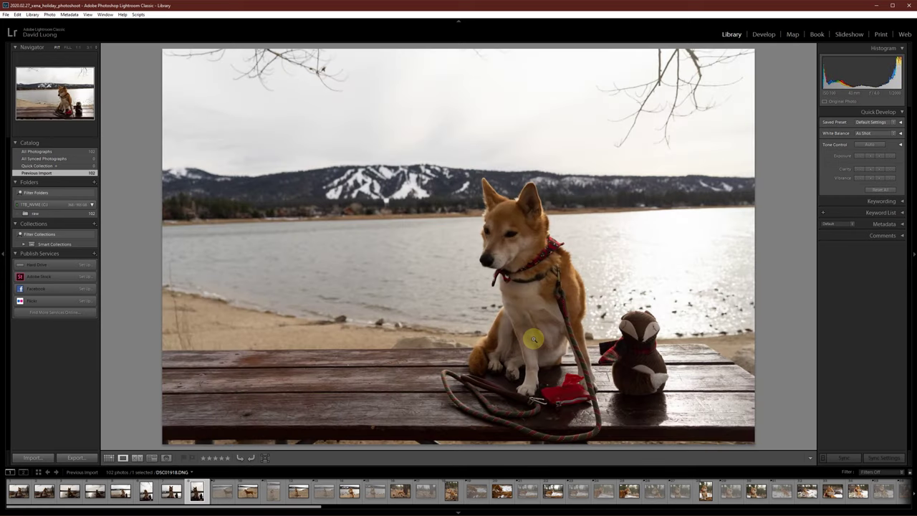
{"action": "key", "text": "Left"}
{"action": "key", "text": "Left"}
{"action": "key", "text": "Left"}
{"action": "key", "text": "x"}
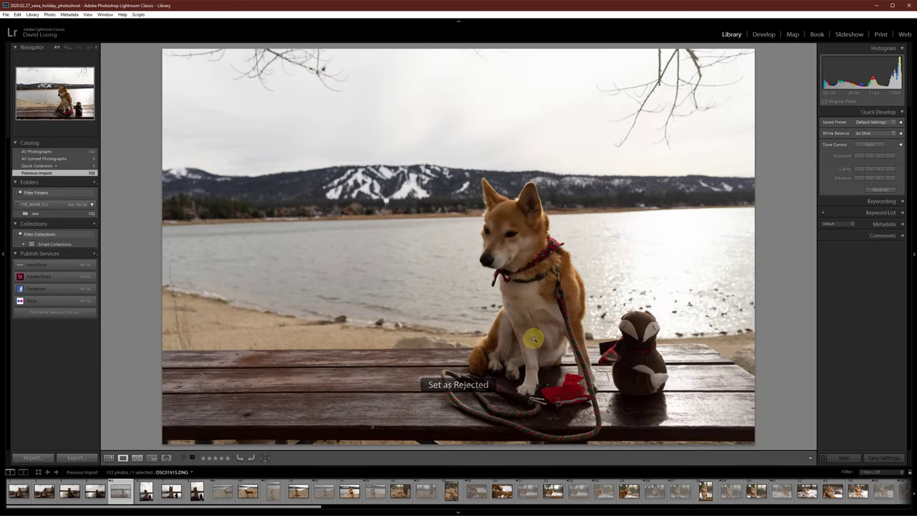
Reject DSC01913 and DSC01914
{"action": "key", "text": "Left"}
{"action": "key", "text": "Left"}
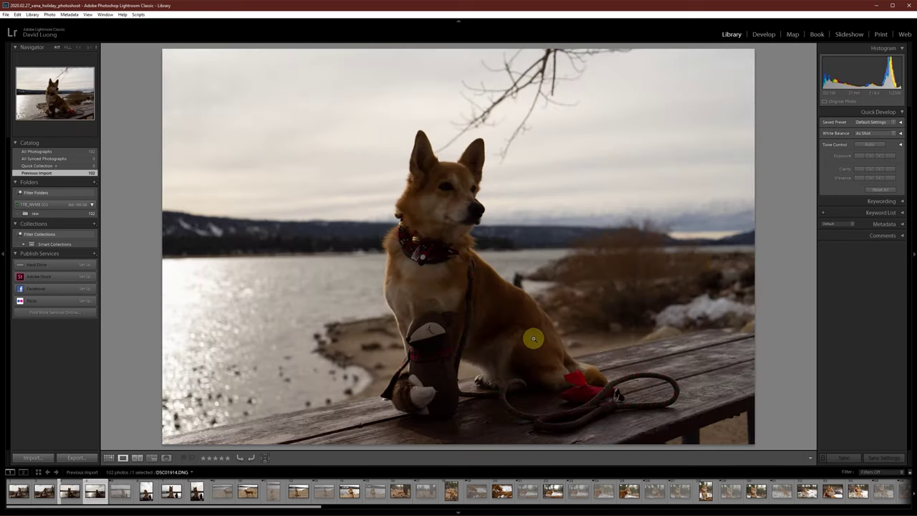
{"action": "key", "text": "x"}
{"action": "key", "text": "Right"}
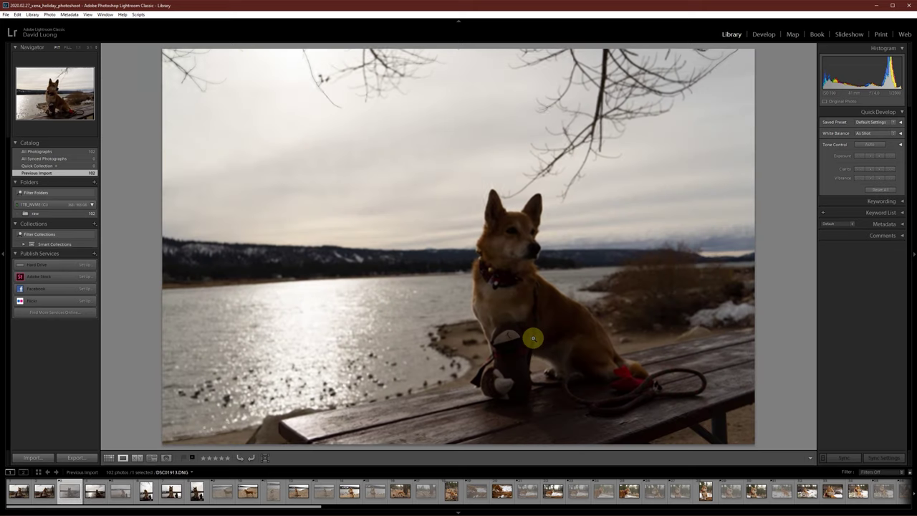
{"action": "key", "text": "x"}
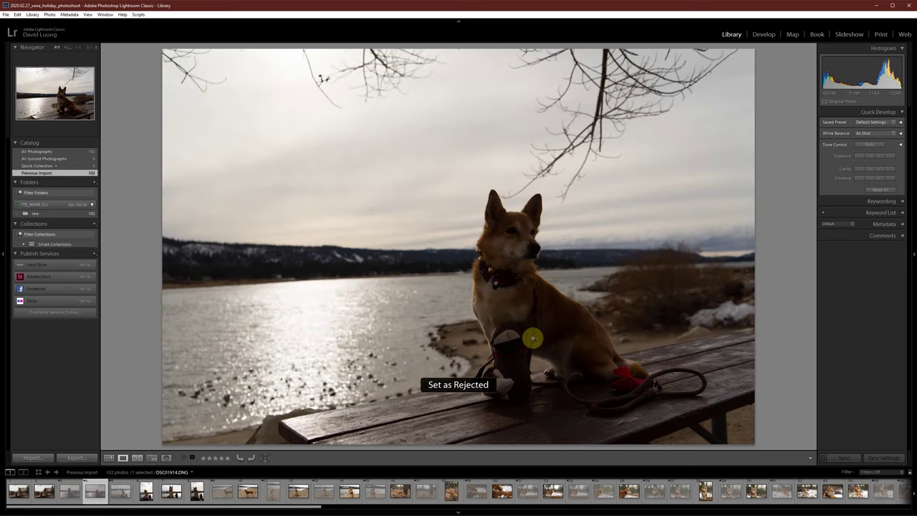
Compare the shots around DSC01912 and reject the side-profile photo
{"action": "key", "text": "Left"}
{"action": "key", "text": "Left"}
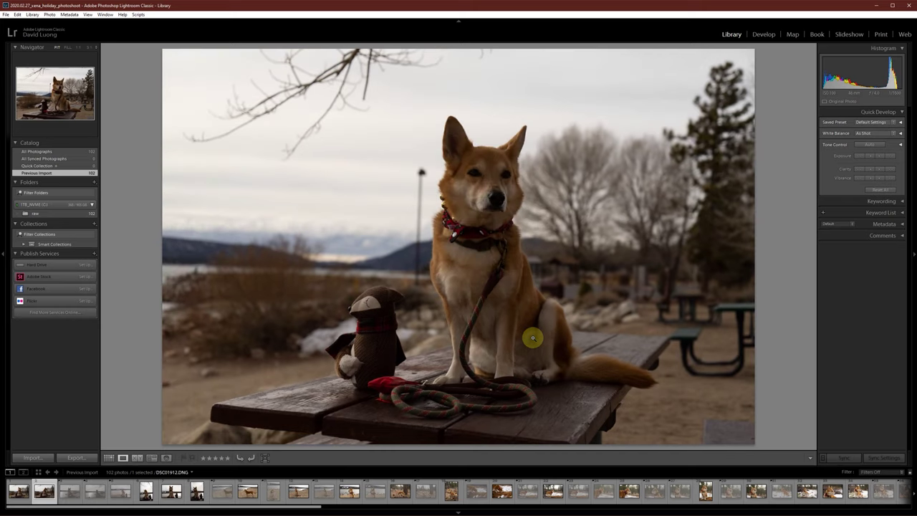
{"action": "key", "text": "Left"}
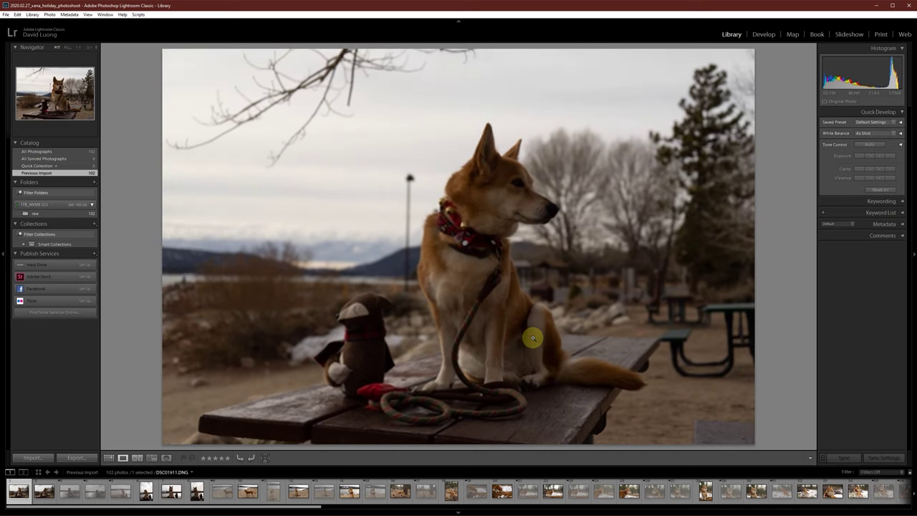
{"action": "key", "text": "Right"}
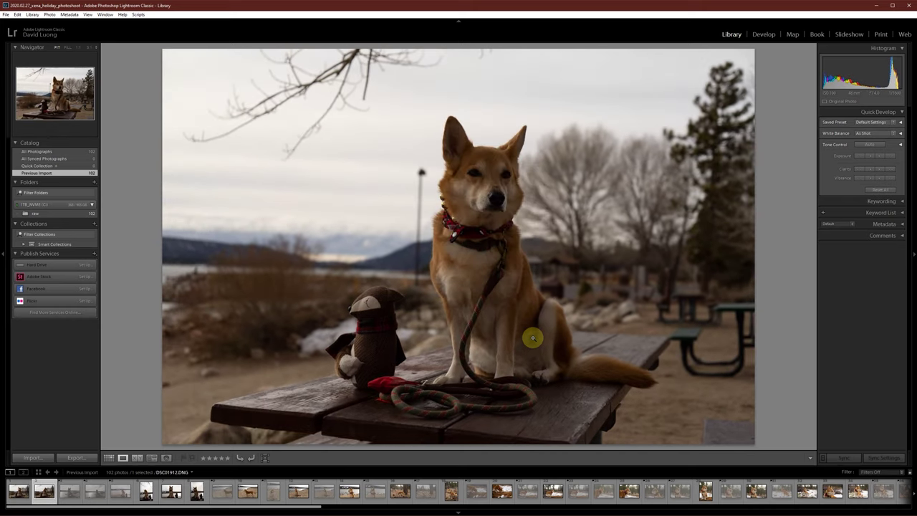
{"action": "key", "text": "Left"}
{"action": "key", "text": "x"}
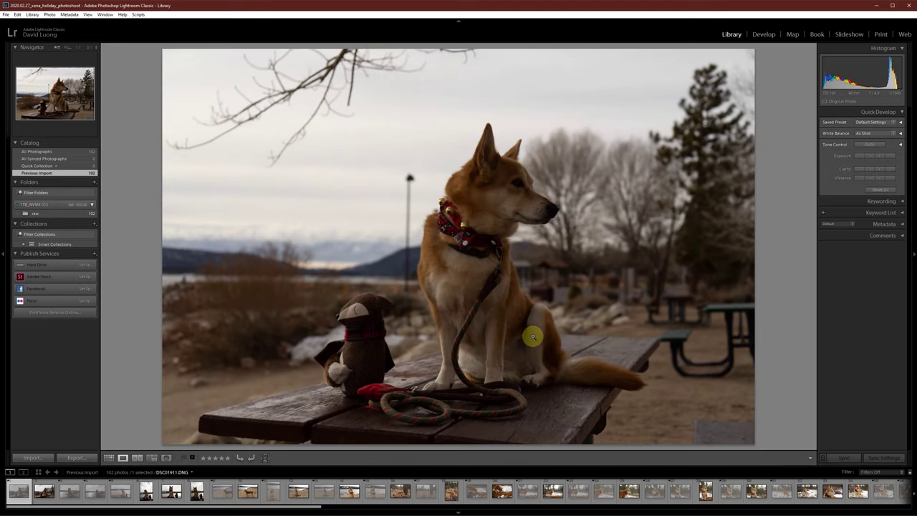
Reject the vertical photo DSC01918 and go back to Grid view
{"action": "left_click", "coordinate": [147, 493]}
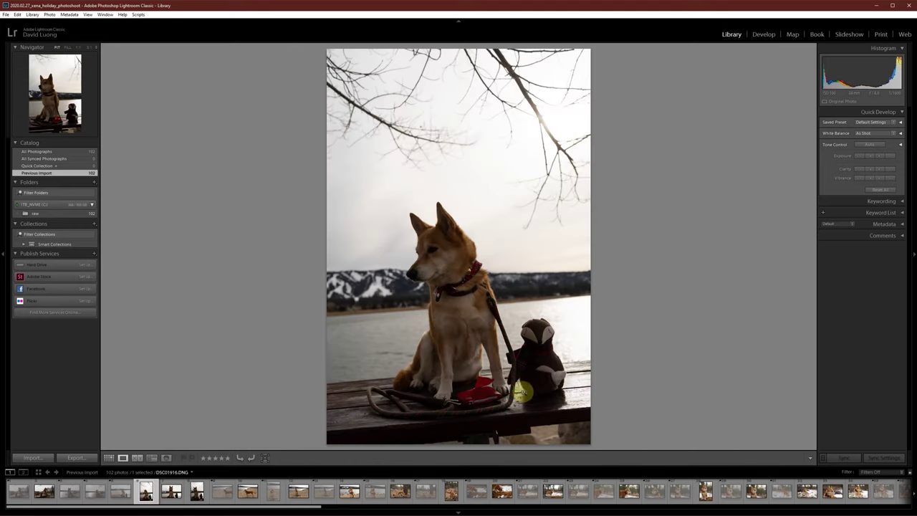
{"action": "key", "text": "Right"}
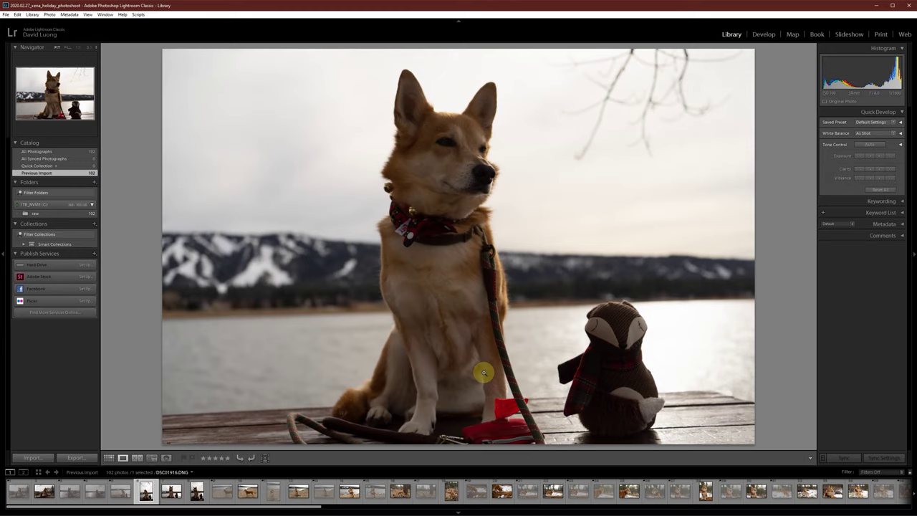
{"action": "key", "text": "x"}
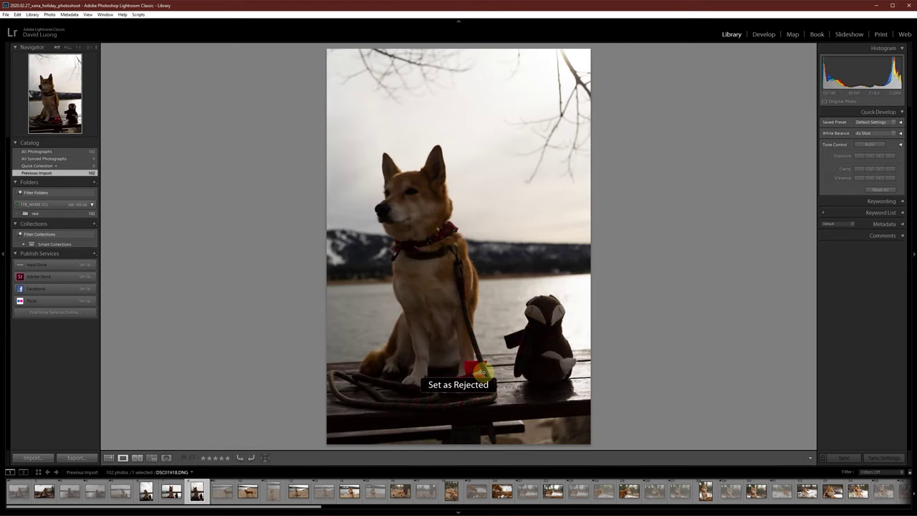
{"action": "key", "text": "Left"}
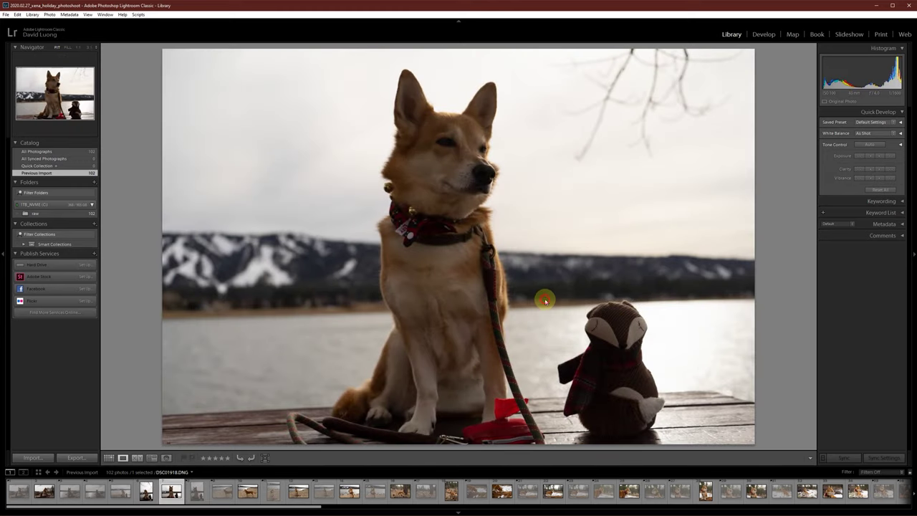
{"action": "key", "text": "g"}
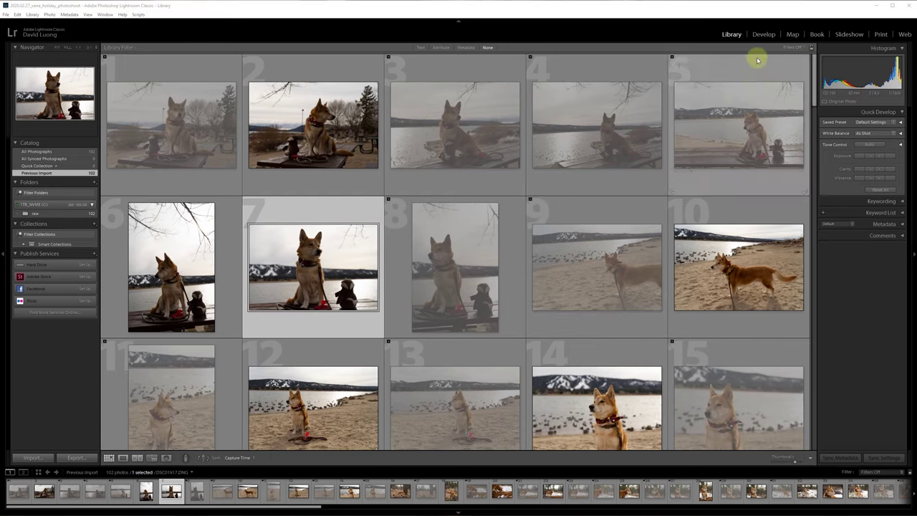
{"action": "left_click", "coordinate": [791, 49]}
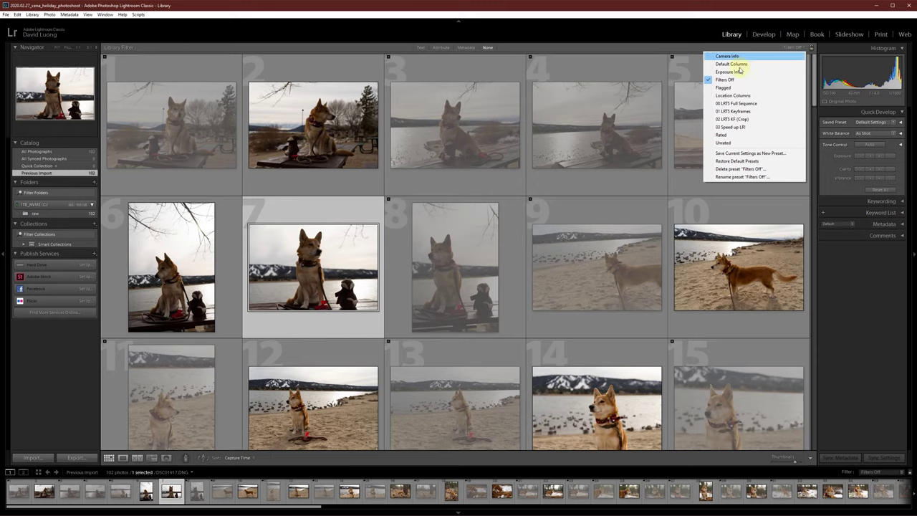
{"action": "left_click", "coordinate": [721, 135]}
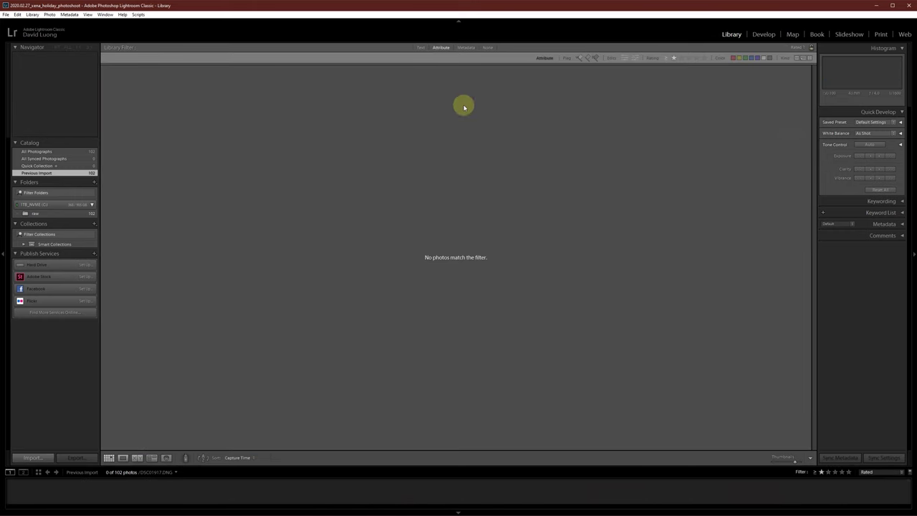
{"action": "left_click", "coordinate": [675, 60]}
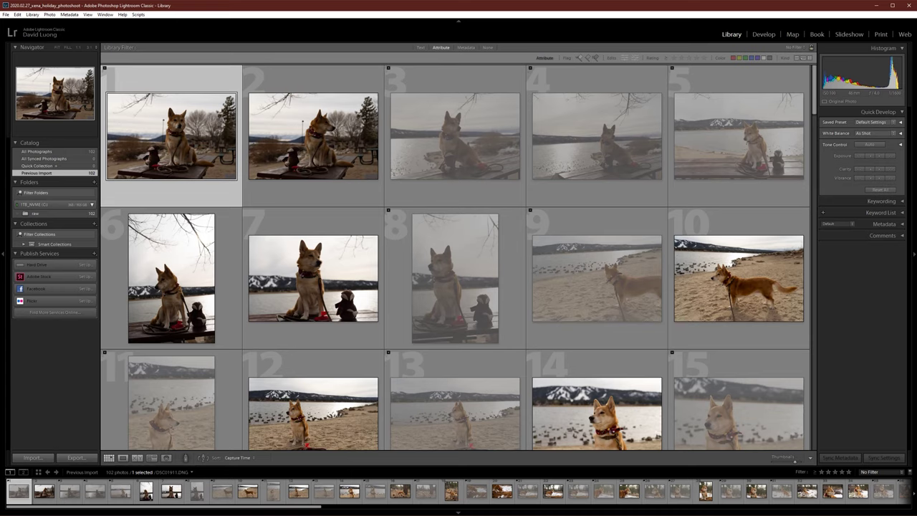
{"action": "left_click", "coordinate": [794, 48]}
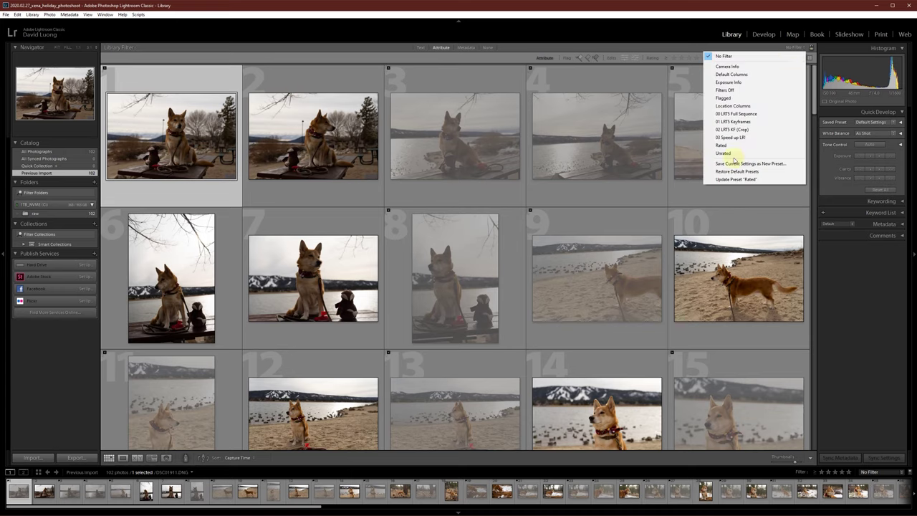
{"action": "left_click", "coordinate": [725, 56]}
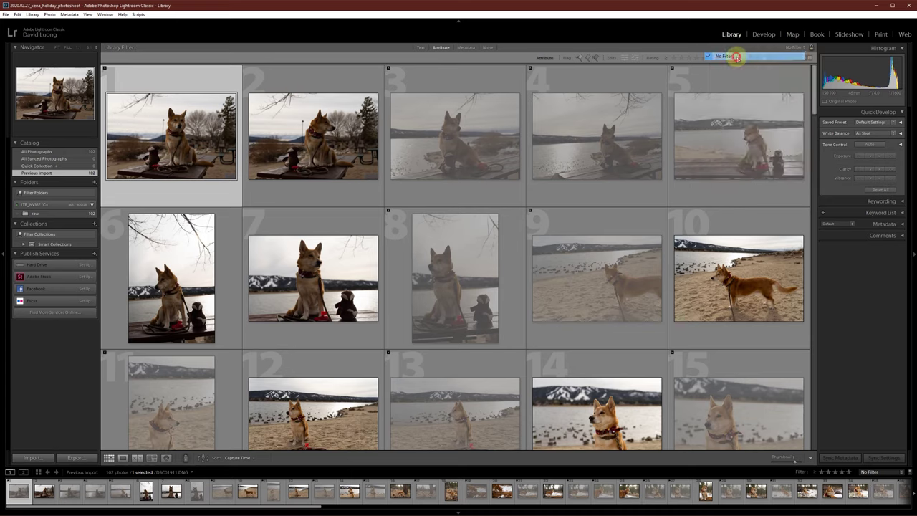
{"action": "left_click", "coordinate": [802, 49]}
{"action": "left_click", "coordinate": [802, 49]}
{"action": "left_click", "coordinate": [803, 49]}
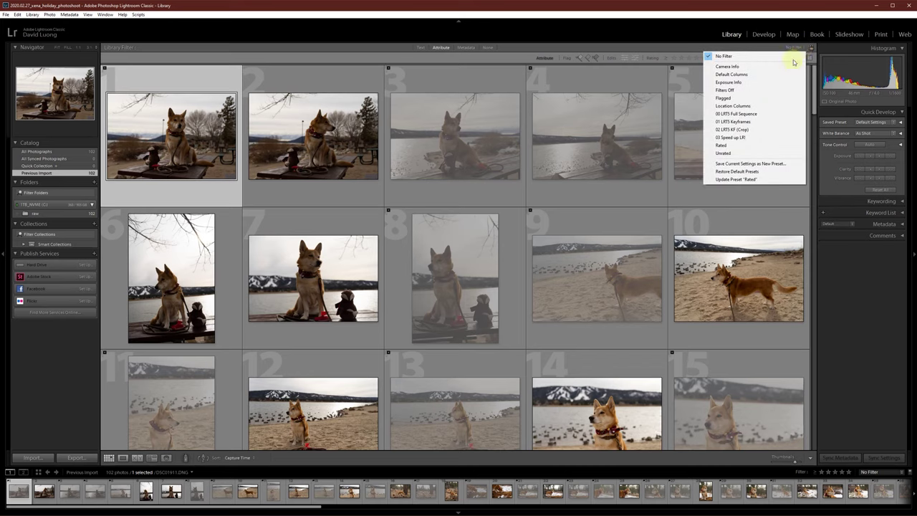
{"action": "left_click", "coordinate": [738, 151]}
{"action": "left_click", "coordinate": [795, 48]}
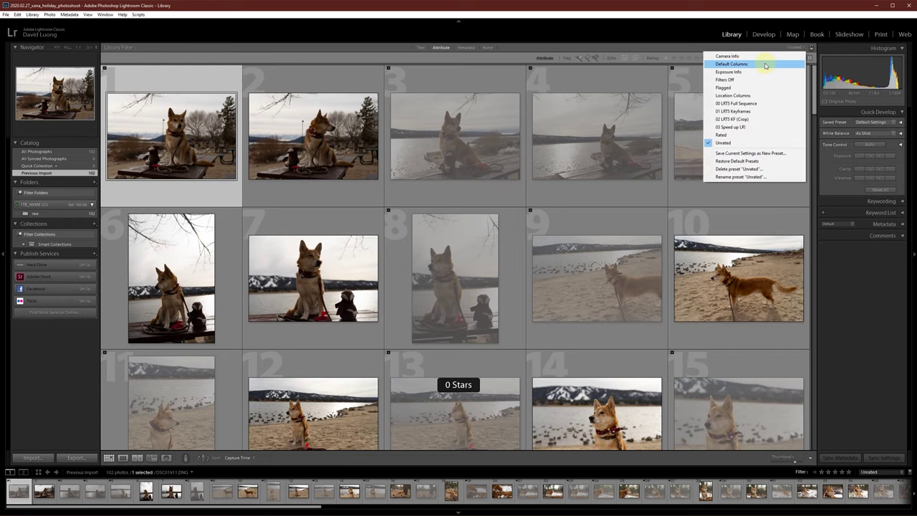
{"action": "left_click", "coordinate": [757, 80]}
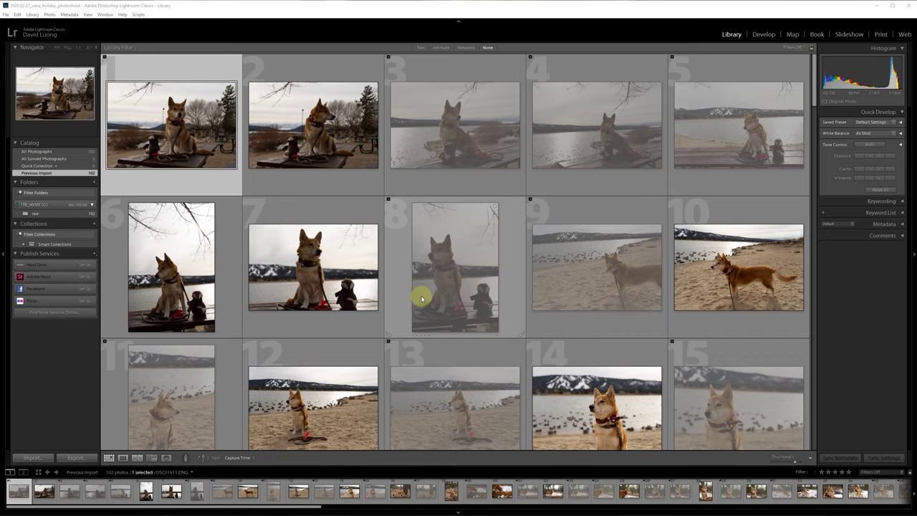
Run Photo > Delete Rejected Photos and confirm Delete from Disk for the 65 rejects
{"action": "left_click", "coordinate": [33, 15]}
{"action": "mouse_move", "coordinate": [50, 15]}
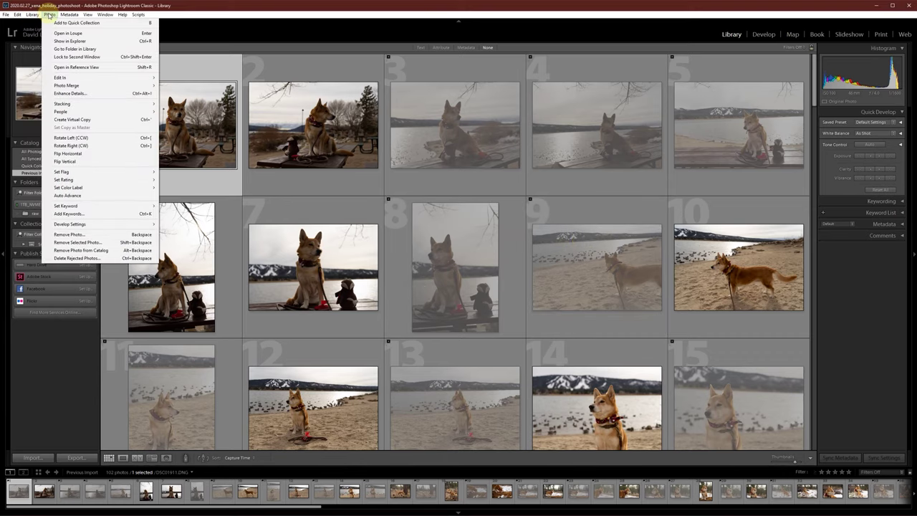
{"action": "left_click", "coordinate": [110, 259]}
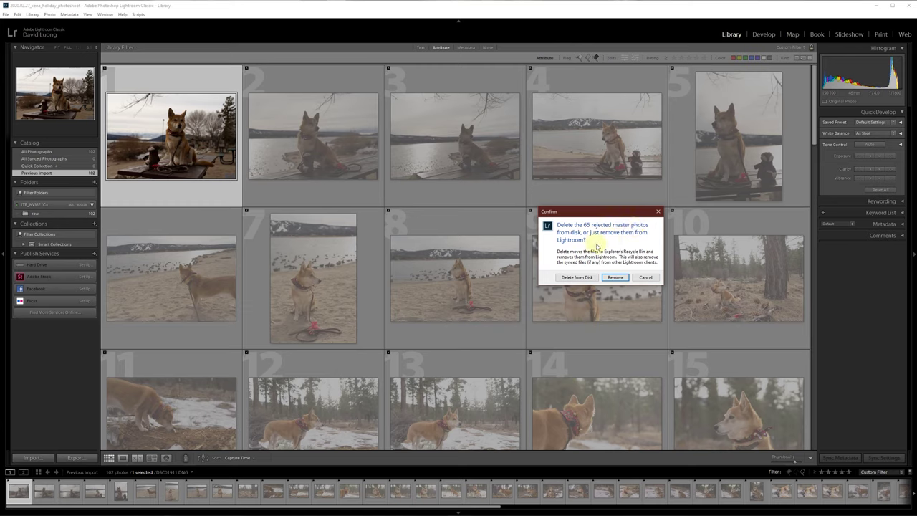
{"action": "left_click", "coordinate": [585, 278]}
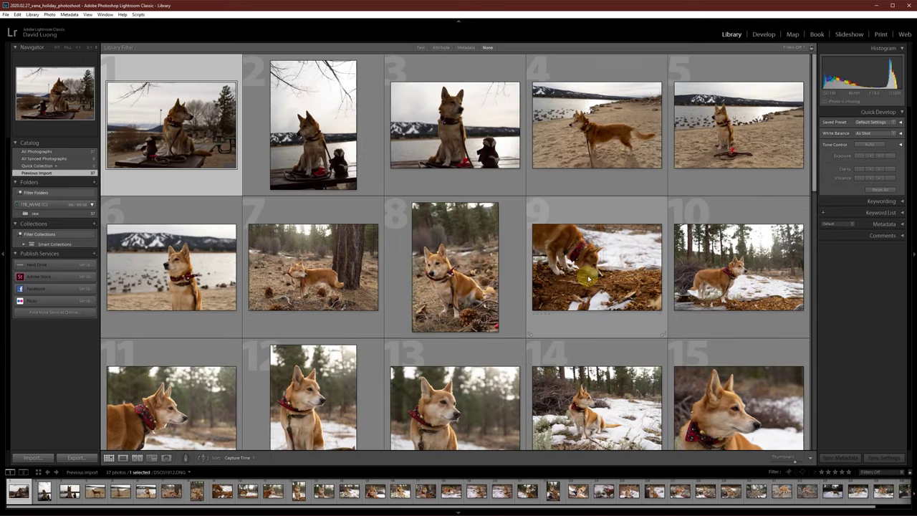
Clear the selection and scroll through the grid of 37 kept photos
{"action": "scroll", "coordinate": [523, 276], "scroll_direction": "down", "scroll_amount": 8}
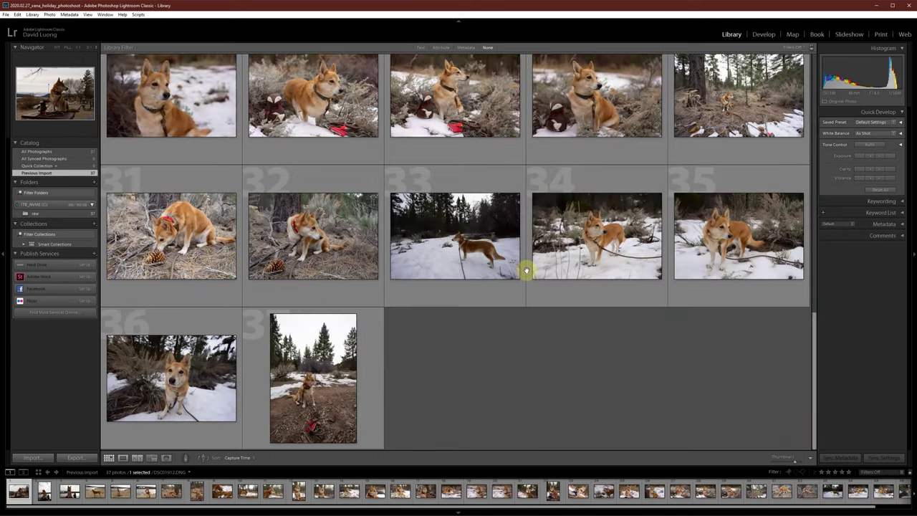
{"action": "left_click", "coordinate": [513, 368]}
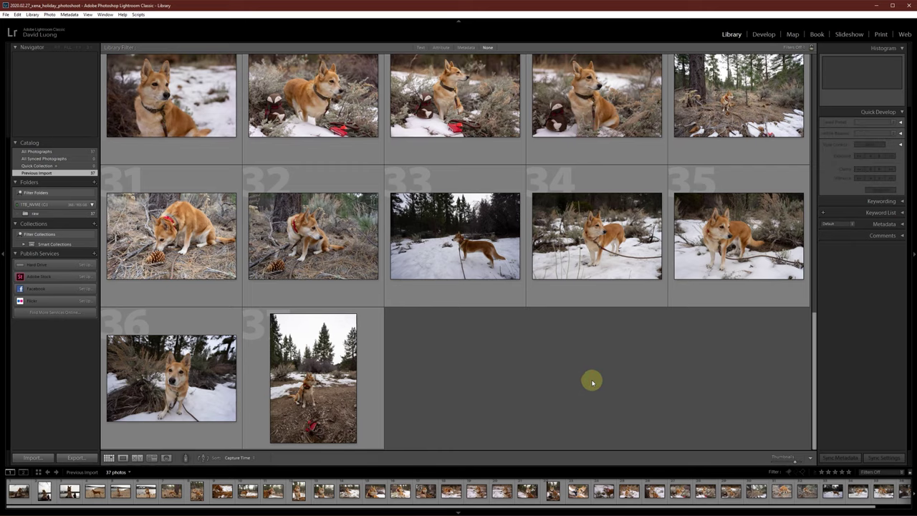
{"action": "scroll", "coordinate": [600, 378], "scroll_direction": "up", "scroll_amount": 8}
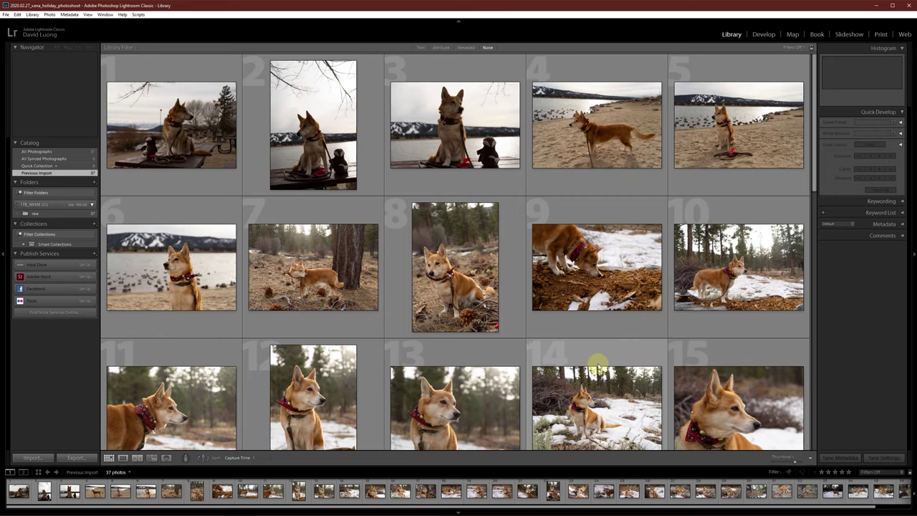
{"action": "scroll", "coordinate": [596, 362], "scroll_direction": "down", "scroll_amount": 8}
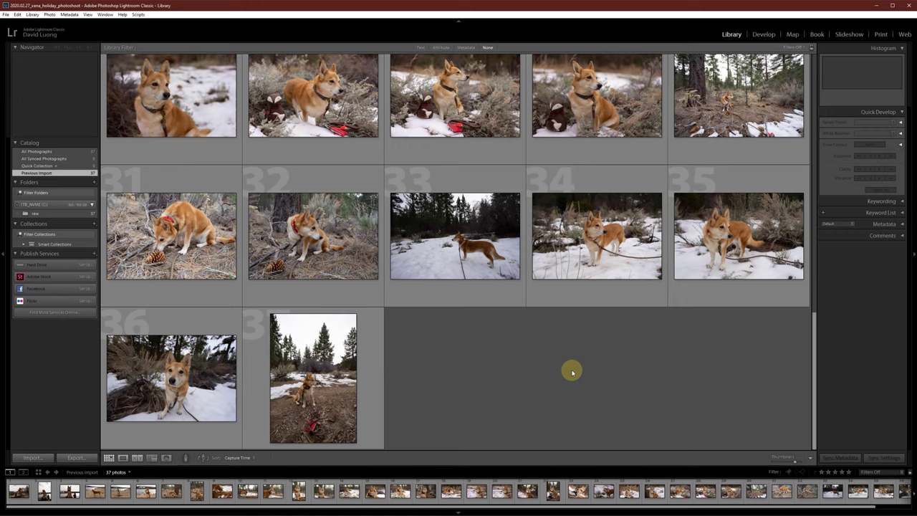
{"action": "scroll", "coordinate": [575, 372], "scroll_direction": "up", "scroll_amount": 8}
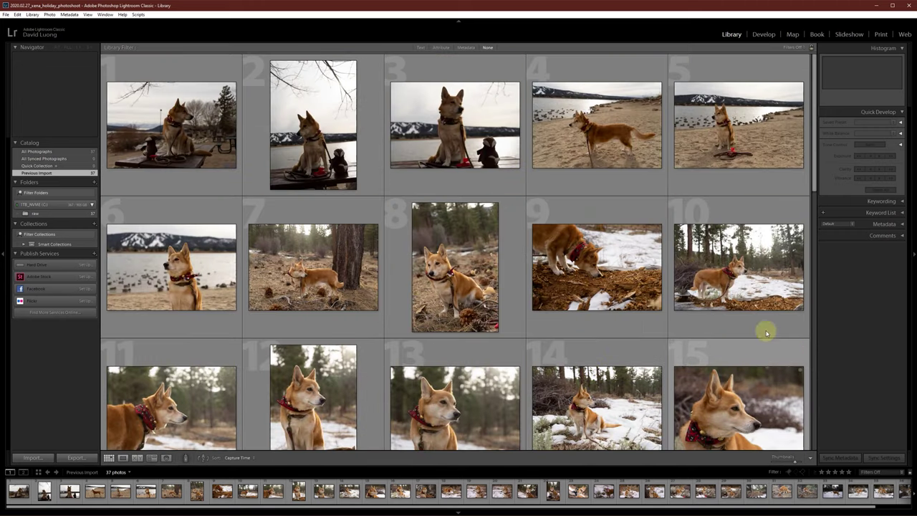
Give the first and second photos one star each
{"action": "left_click", "coordinate": [186, 160]}
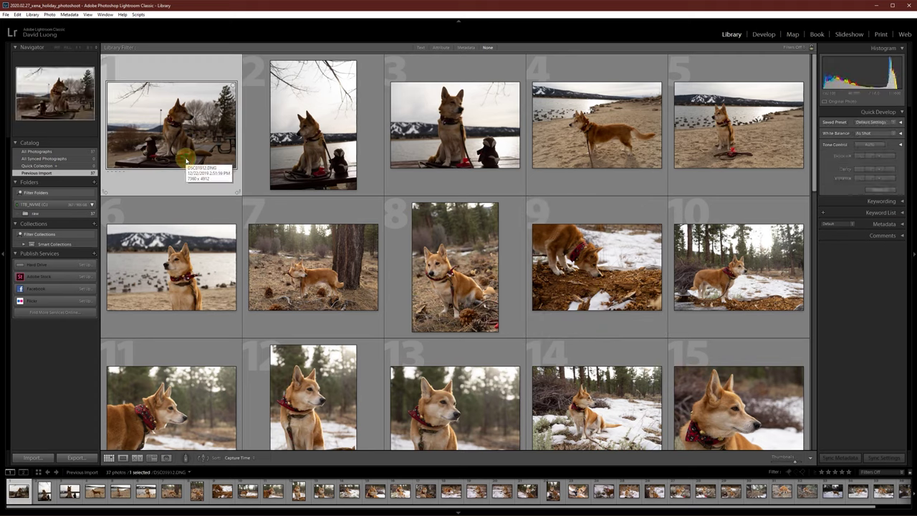
{"action": "key", "text": "1"}
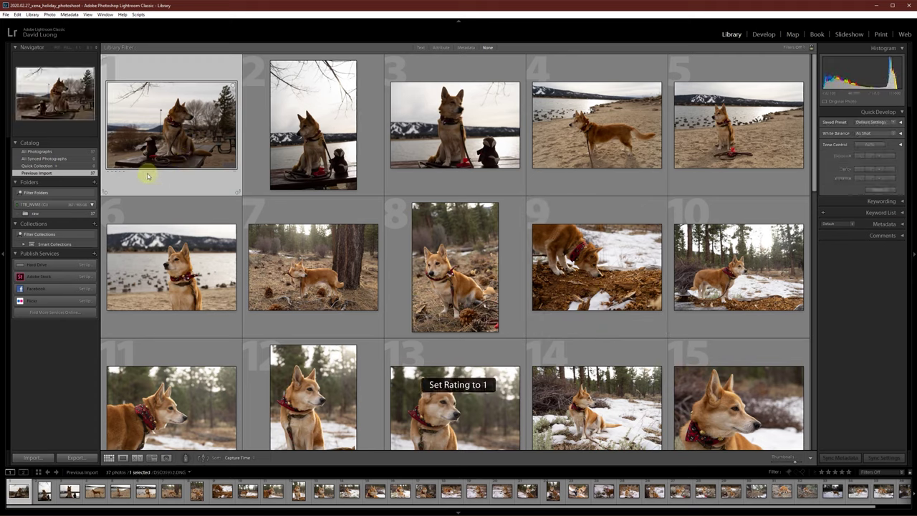
{"action": "left_click", "coordinate": [305, 141]}
{"action": "key", "text": "1"}
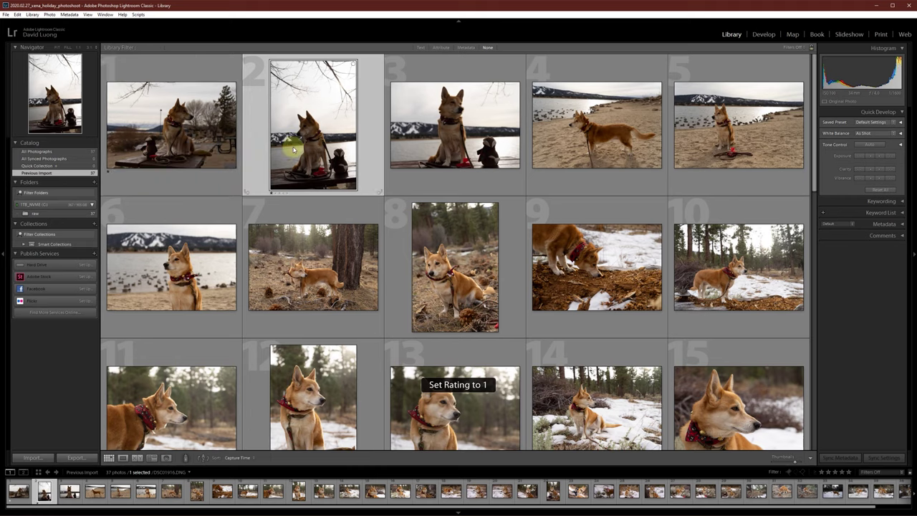
{"action": "key", "text": "2"}
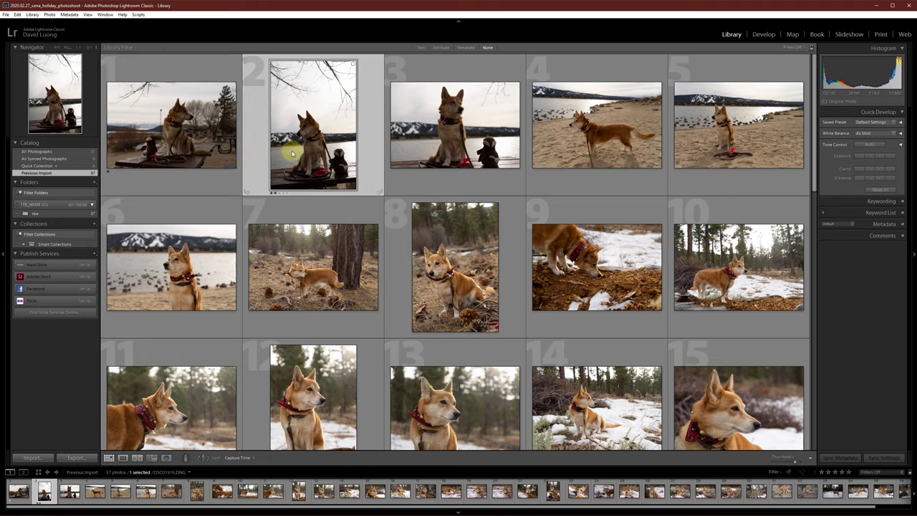
{"action": "key", "text": "1"}
{"action": "left_click", "coordinate": [186, 153]}
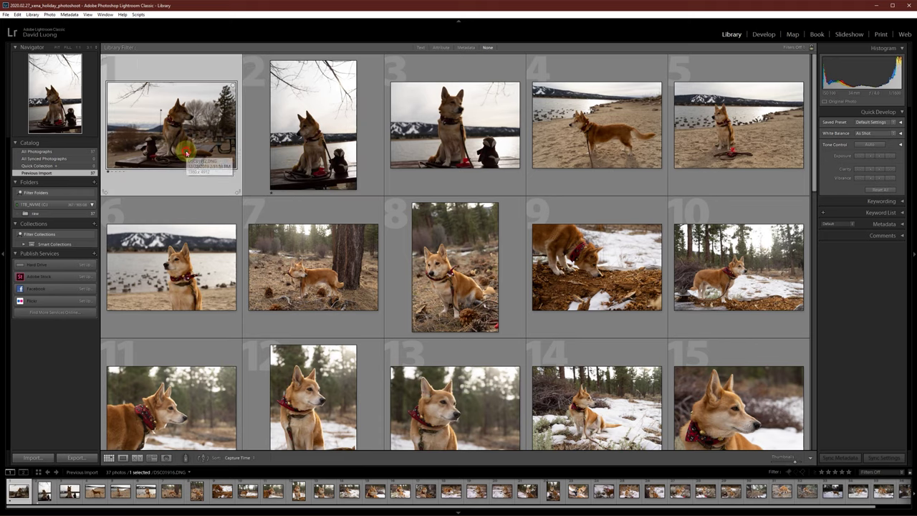
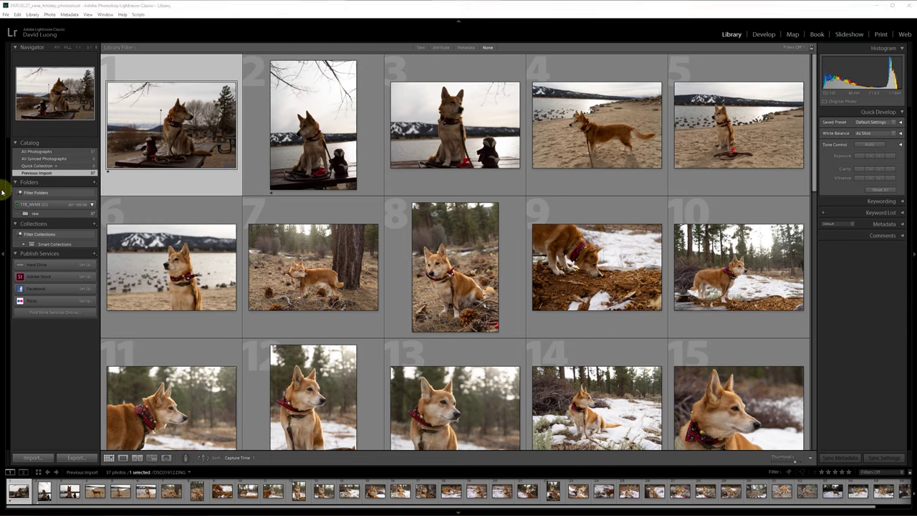
Clear the second photo's star rating to 0, then open DSC01912, the first photo, in Loupe view
{"action": "left_click", "coordinate": [303, 158]}
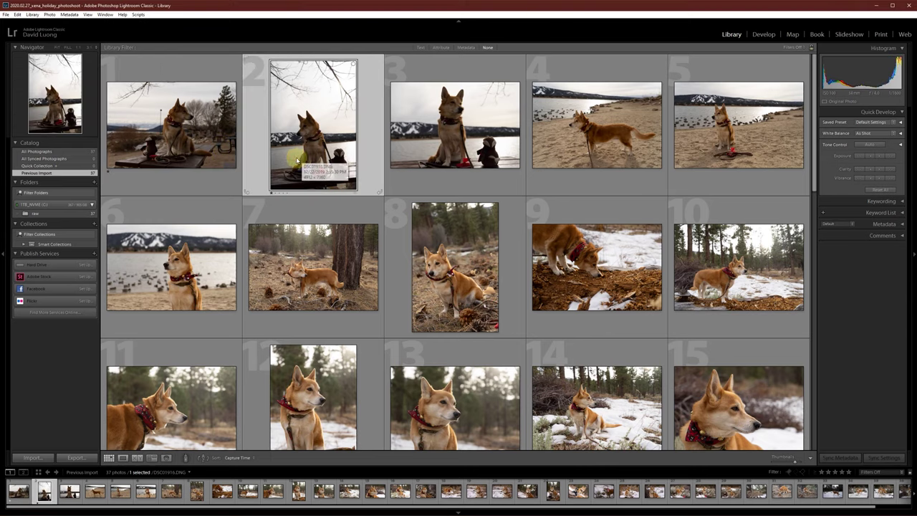
{"action": "key", "text": "0"}
{"action": "left_click", "coordinate": [169, 132]}
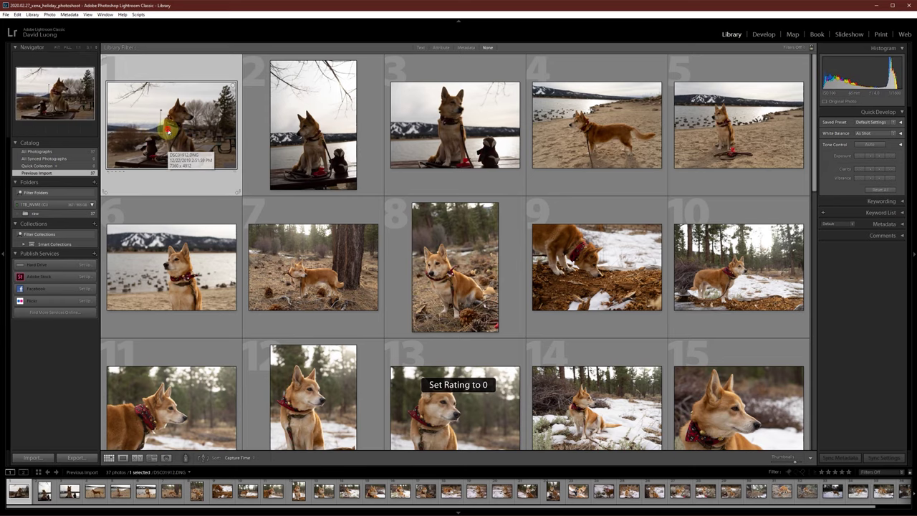
{"action": "double_click", "coordinate": [169, 132]}
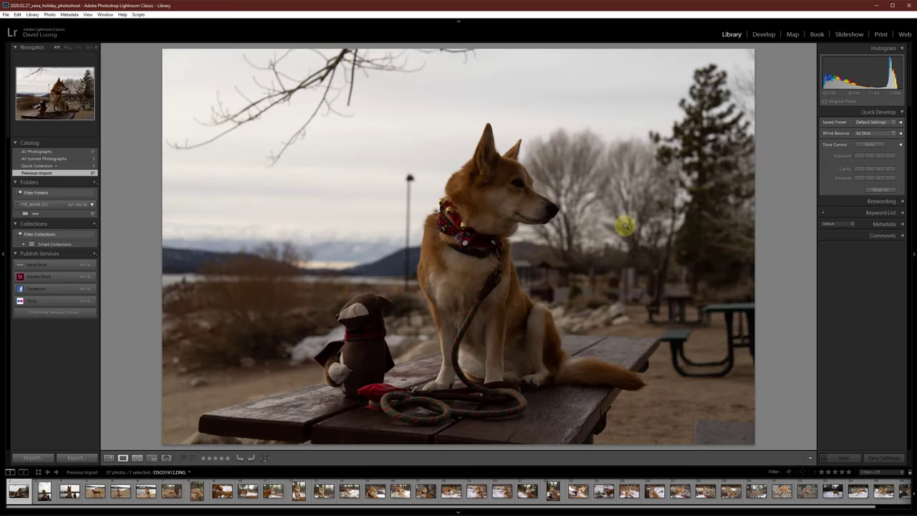
Give the picnic-table photo and the dog-on-beach photo one star each
{"action": "key", "text": "Right"}
{"action": "key", "text": "Left"}
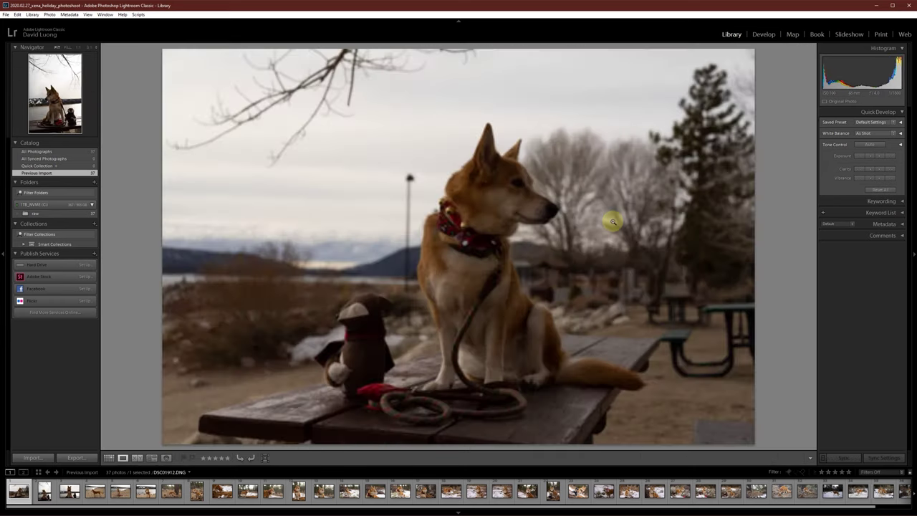
{"action": "key", "text": "1"}
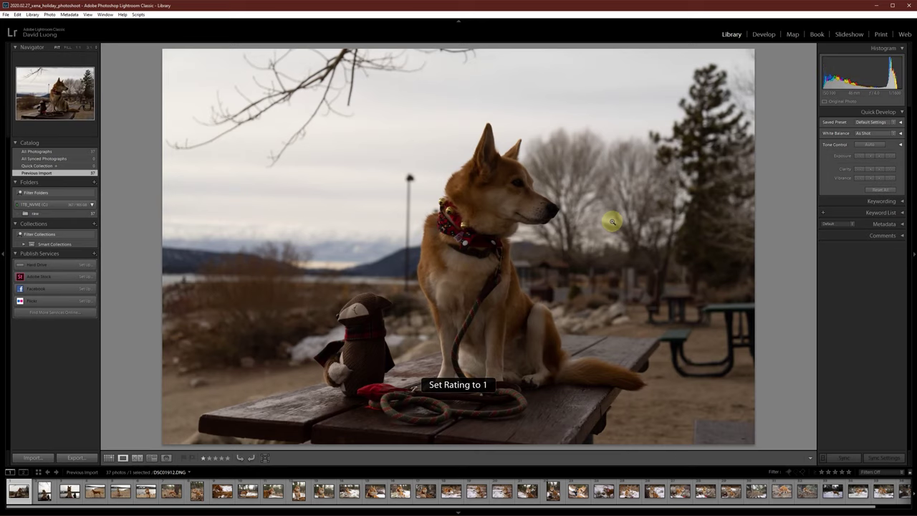
{"action": "key", "text": "1"}
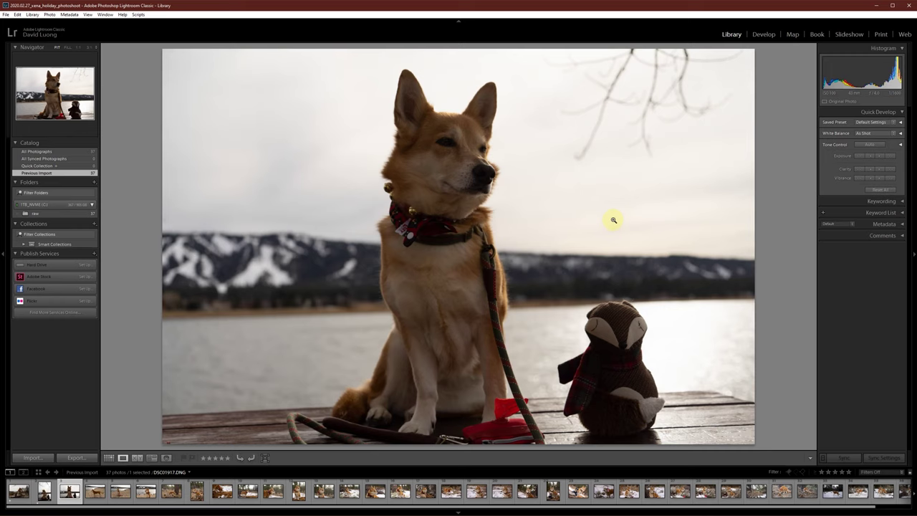
{"action": "key", "text": "Right"}
{"action": "key", "text": "Right"}
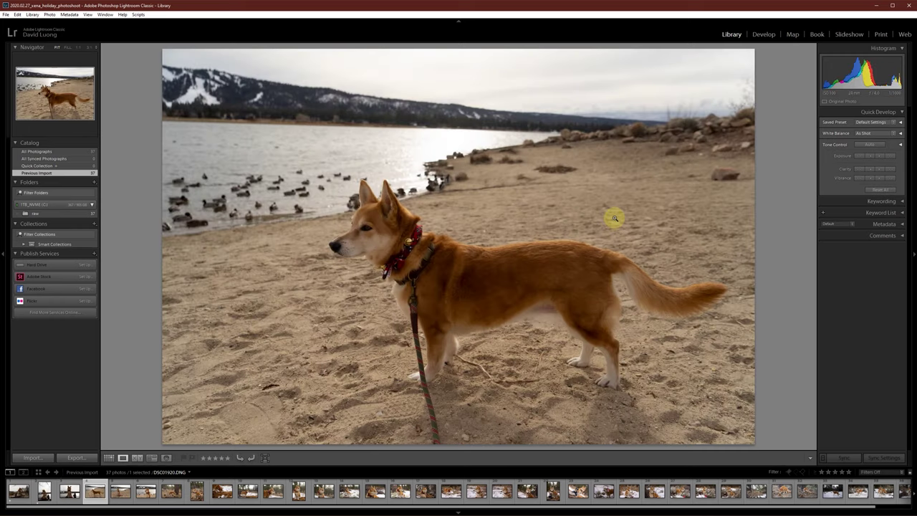
{"action": "key", "text": "Right"}
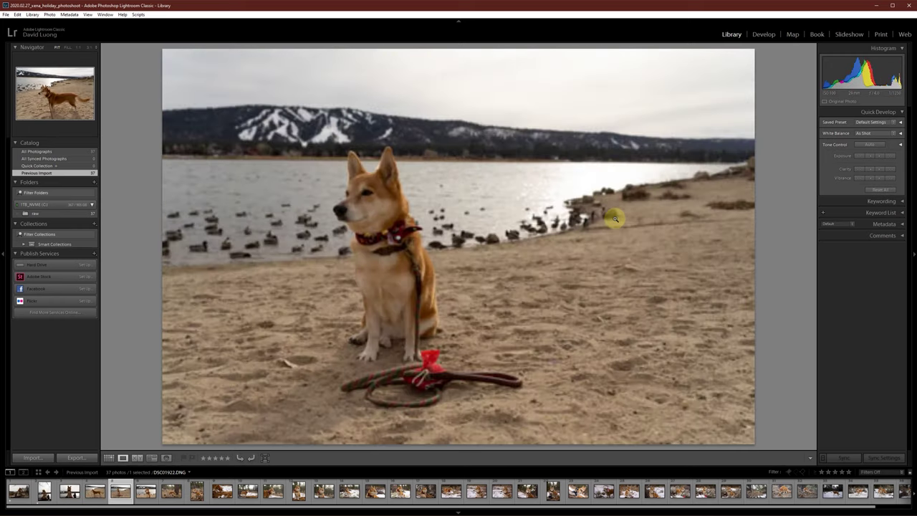
{"action": "key", "text": "Left"}
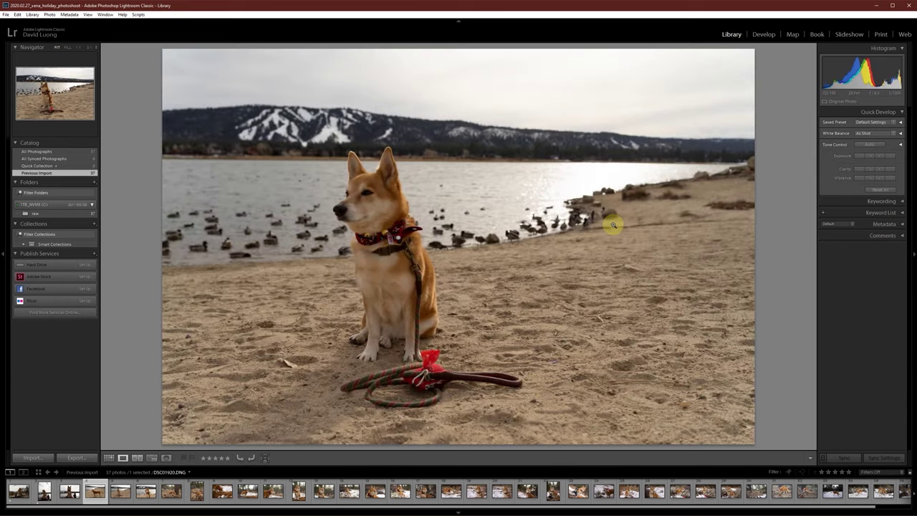
{"action": "key", "text": "1"}
Give the lake close-up, the forest photo and the dog sniffing the log one star
{"action": "key", "text": "Right"}
{"action": "key", "text": "Right"}
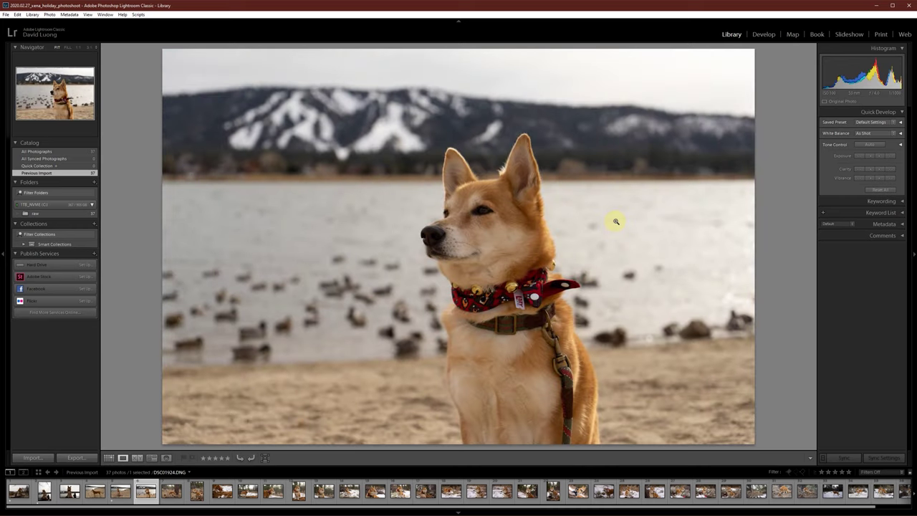
{"action": "key", "text": "1"}
{"action": "key", "text": "Right"}
{"action": "key", "text": "1"}
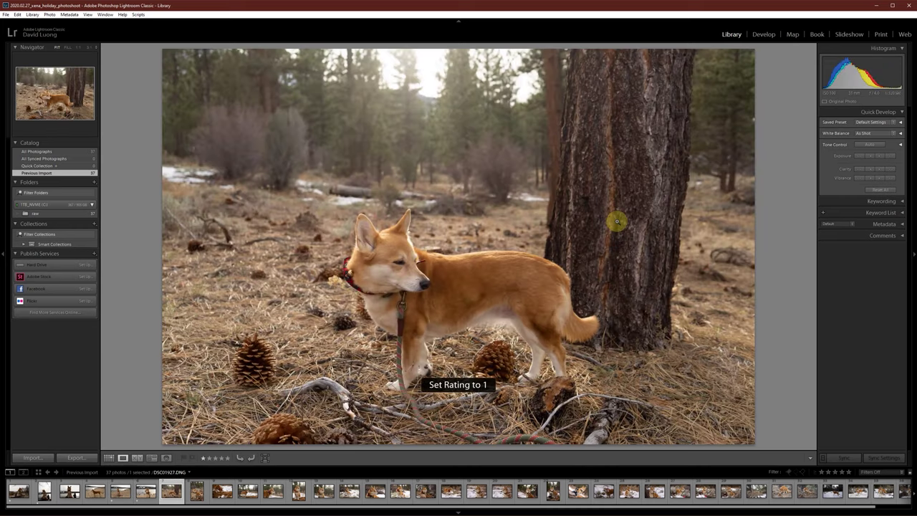
{"action": "key", "text": "Right"}
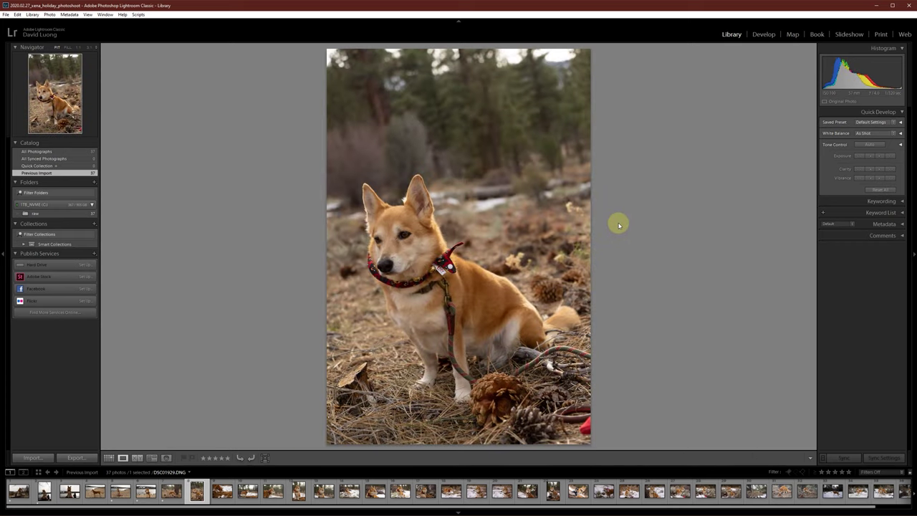
{"action": "key", "text": "Right"}
{"action": "key", "text": "1"}
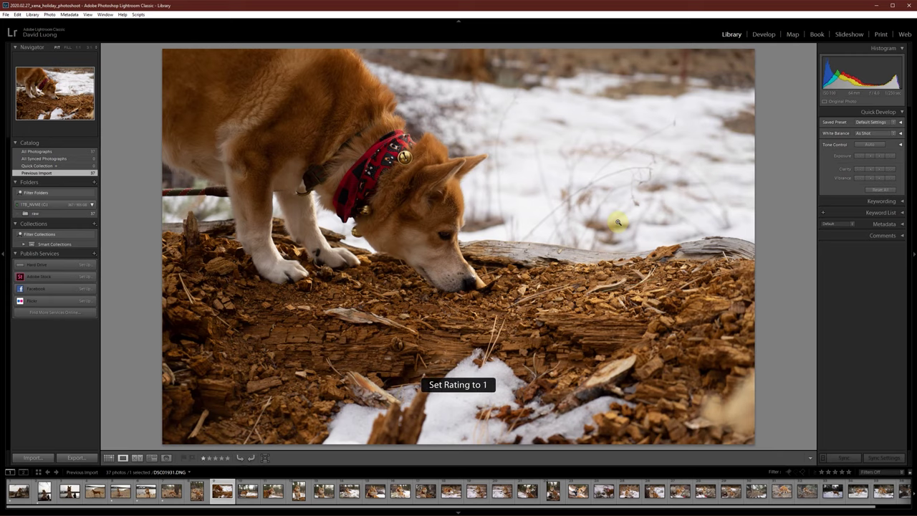
{"action": "key", "text": "Right"}
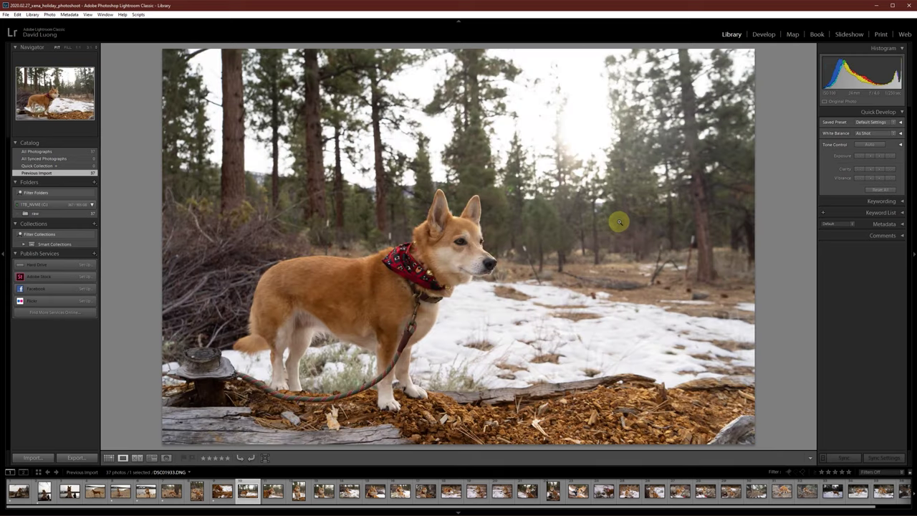
Compare the profile close-up with neighbouring shots and give it one star
{"action": "key", "text": "Right"}
{"action": "key", "text": "Left"}
{"action": "key", "text": "Right"}
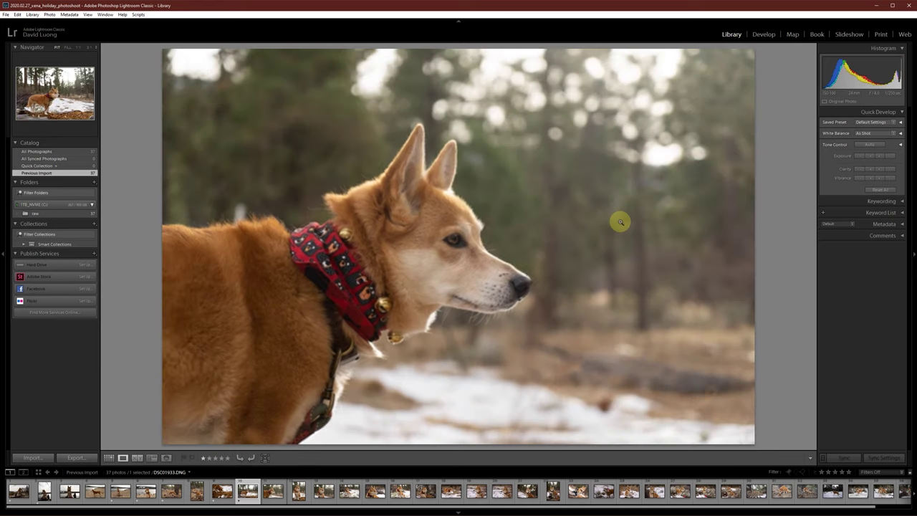
{"action": "key", "text": "Left"}
{"action": "key", "text": "Right"}
{"action": "key", "text": "1"}
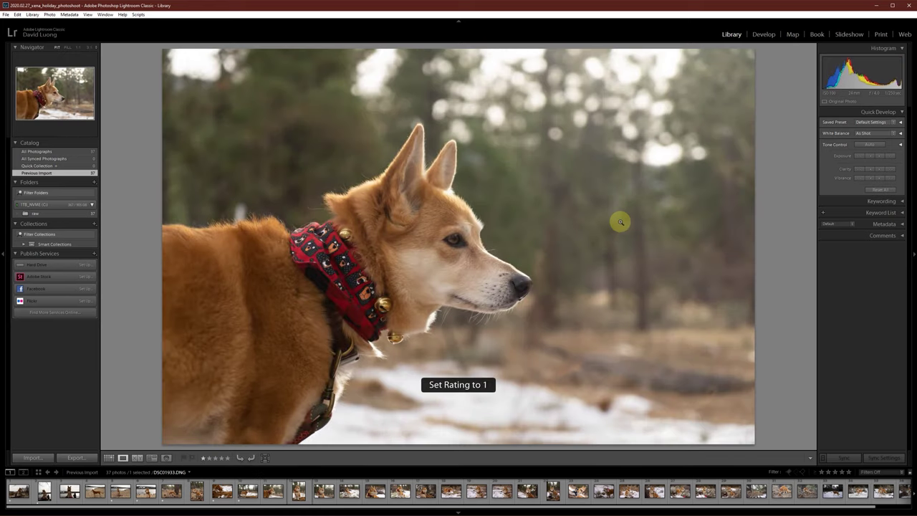
{"action": "key", "text": "Left"}
{"action": "key", "text": "Right"}
{"action": "key", "text": "Left"}
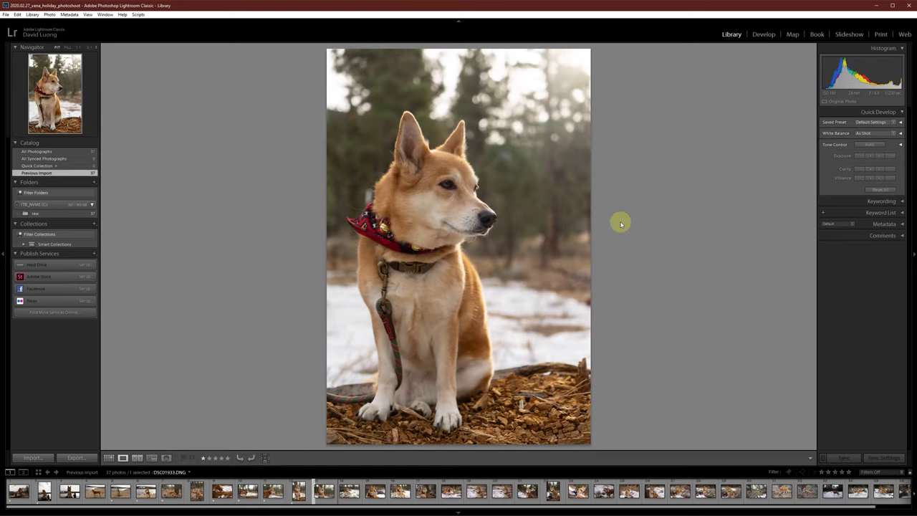
Compare the profile close-up, sitting portrait and red-collar shot, landing on DSC01941
{"action": "key", "text": "Left"}
{"action": "key", "text": "Left"}
{"action": "key", "text": "Right"}
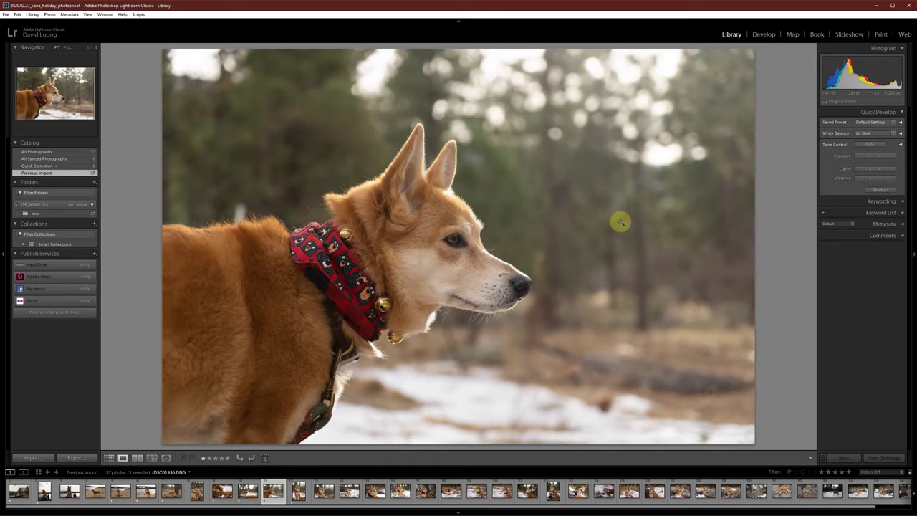
{"action": "key", "text": "Right"}
{"action": "key", "text": "Right"}
{"action": "key", "text": "Left"}
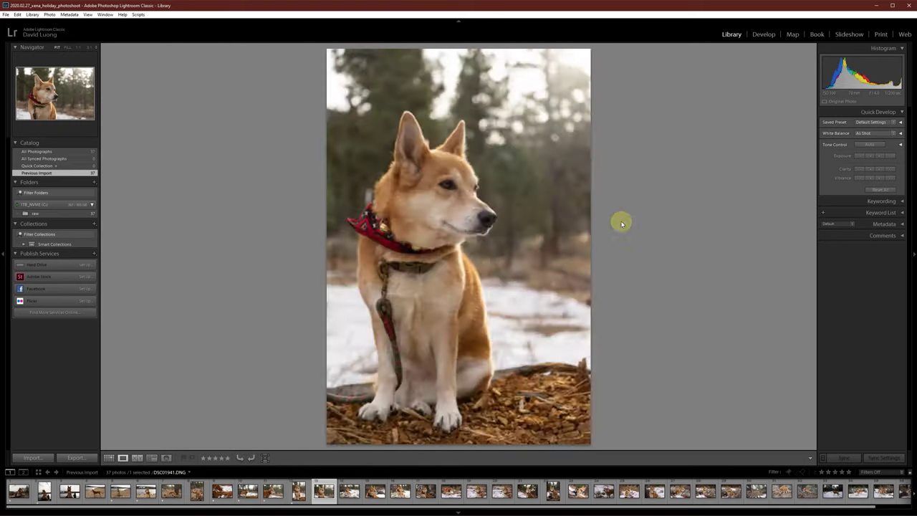
{"action": "key", "text": "Right"}
{"action": "key", "text": "Left"}
{"action": "key", "text": "Left"}
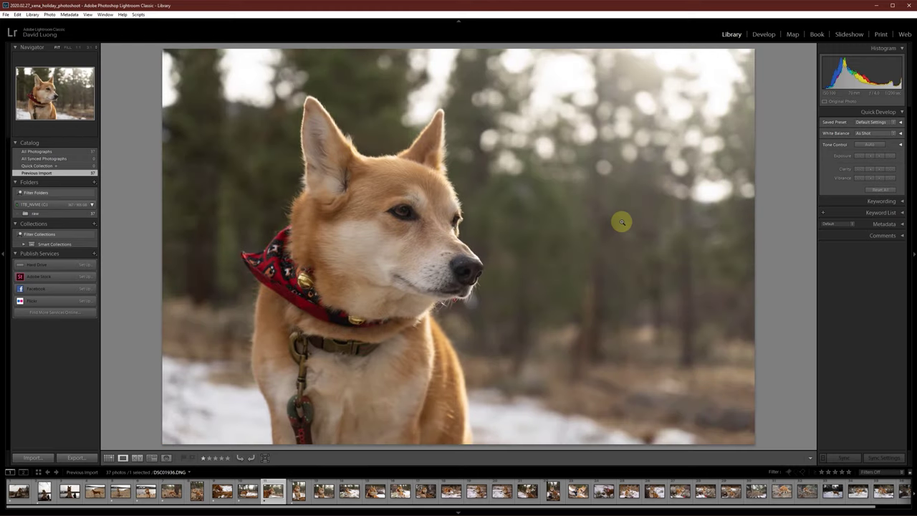
{"action": "key", "text": "Right"}
{"action": "key", "text": "Right"}
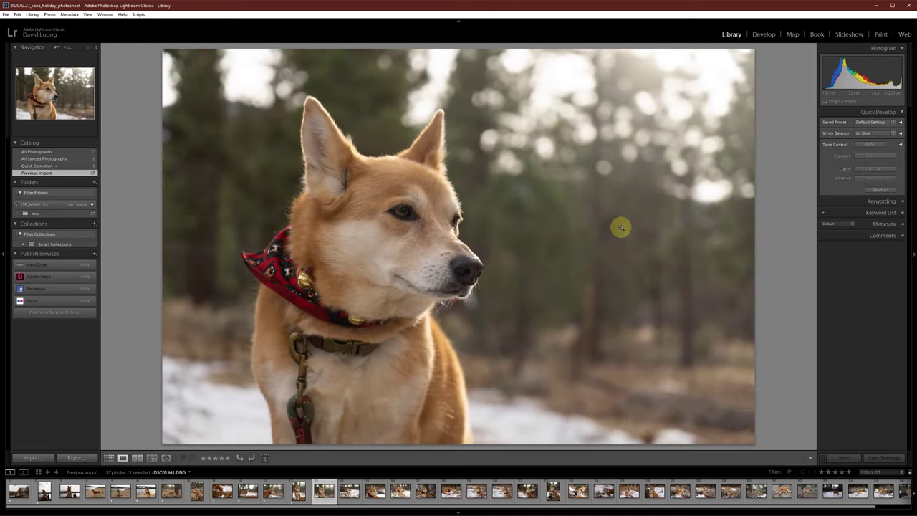
Give the front-facing close-up, DSC01944 and DSC01945 one star each
{"action": "key", "text": "1"}
{"action": "key", "text": "Right"}
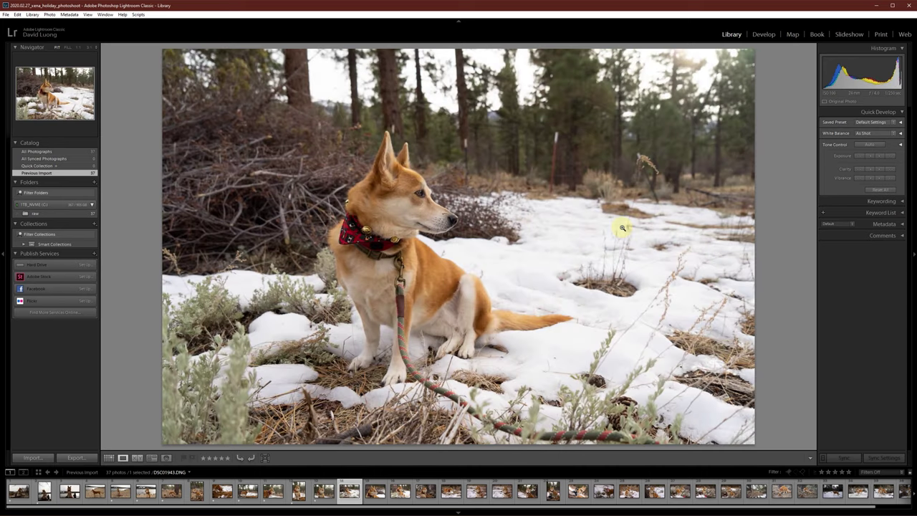
{"action": "key", "text": "Right"}
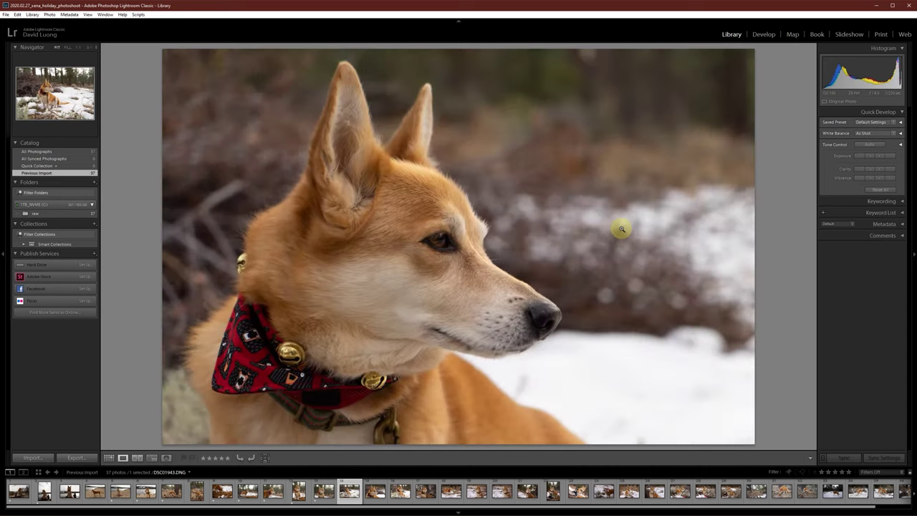
{"action": "key", "text": "1"}
{"action": "key", "text": "Right"}
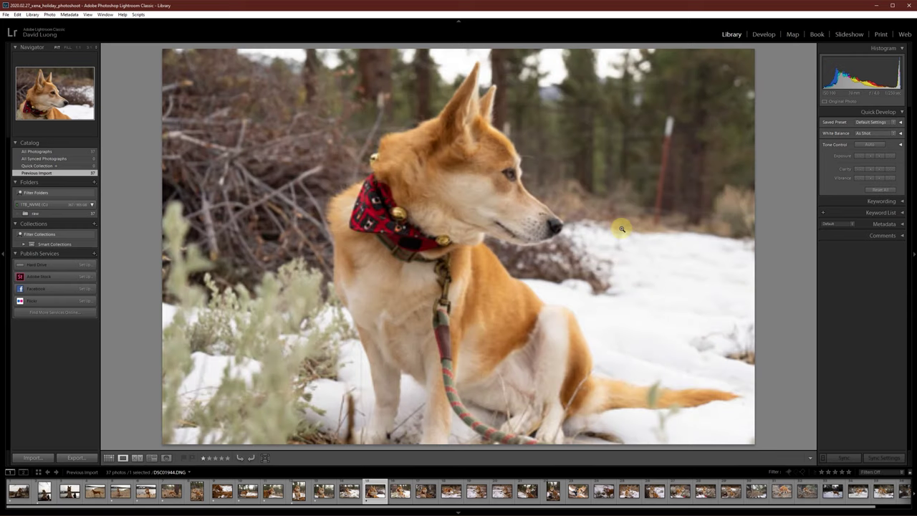
{"action": "key", "text": "Right"}
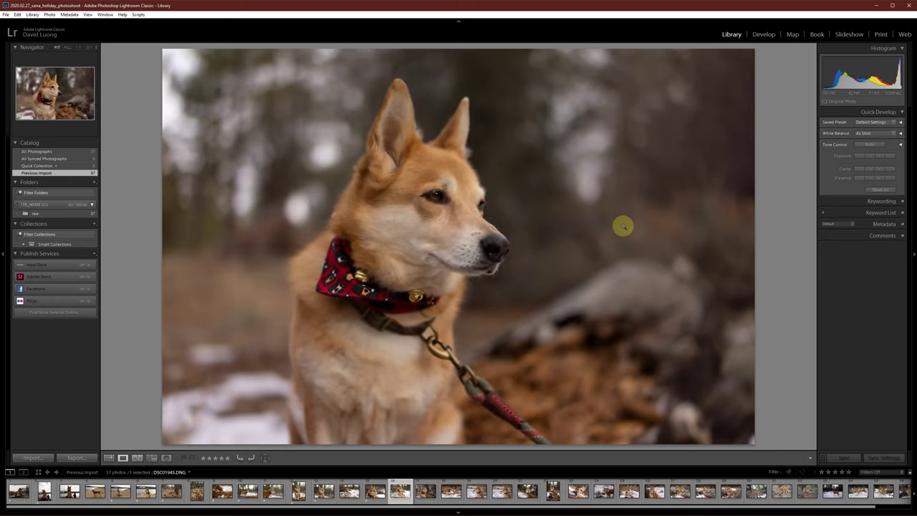
{"action": "key", "text": "1"}
{"action": "key", "text": "Right"}
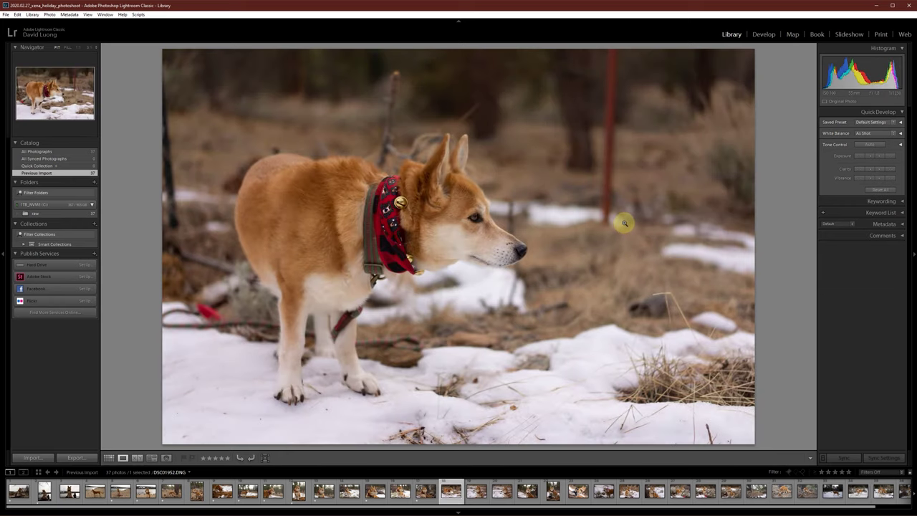
Compare DSC01955 with DSC01956 and settle back on DSC01955
{"action": "key", "text": "Right"}
{"action": "key", "text": "Right"}
{"action": "key", "text": "Right"}
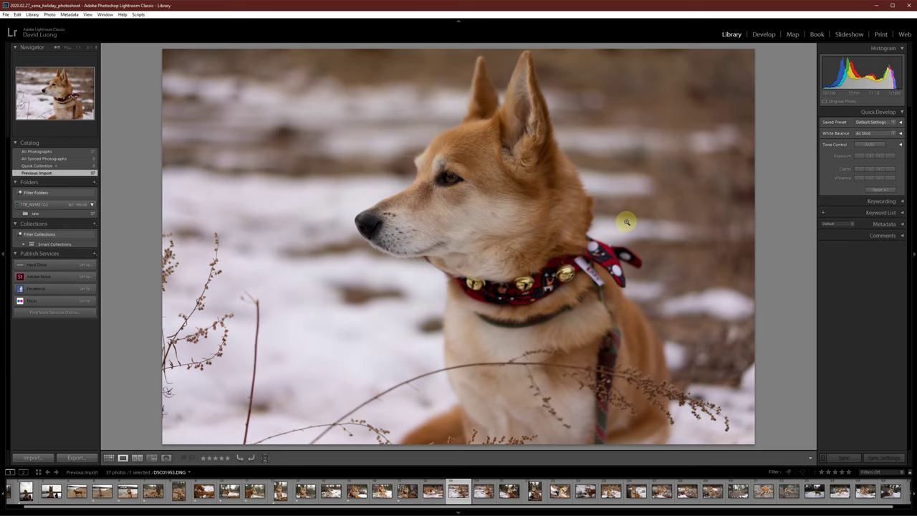
{"action": "key", "text": "Right"}
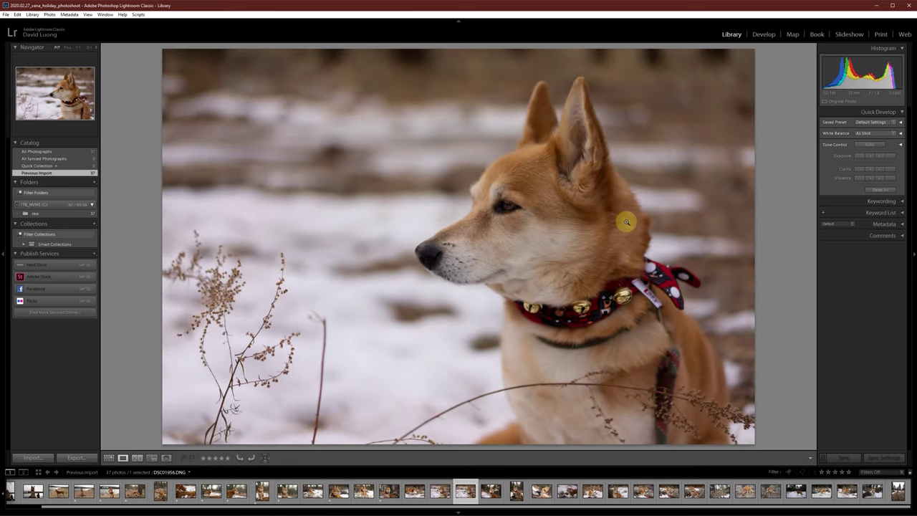
{"action": "key", "text": "Left"}
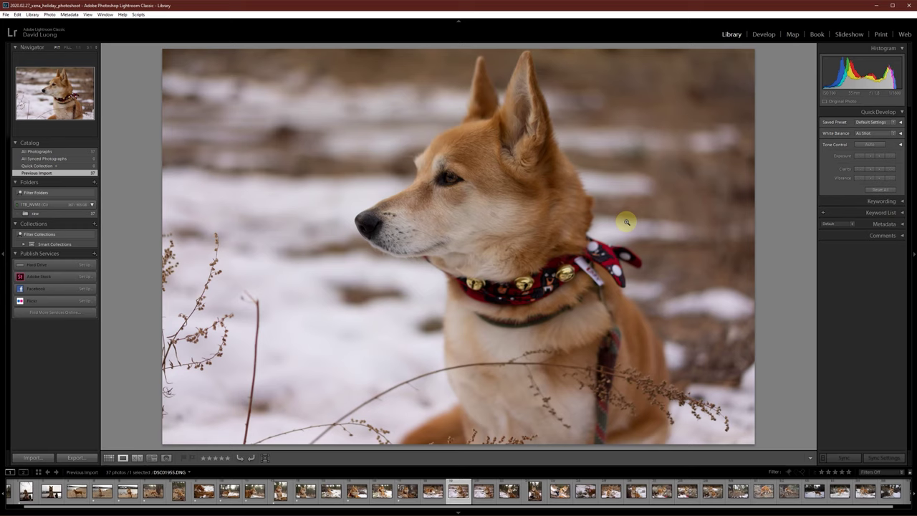
{"action": "key", "text": "Right"}
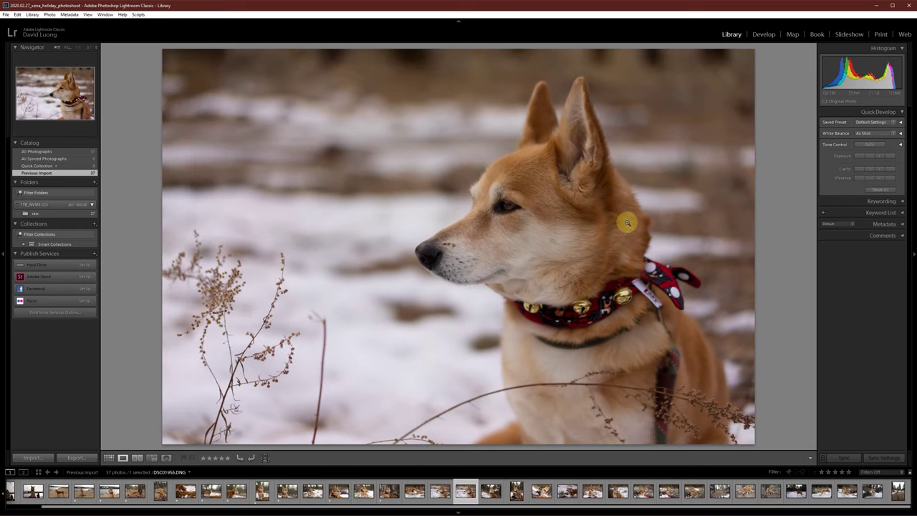
{"action": "key", "text": "Left"}
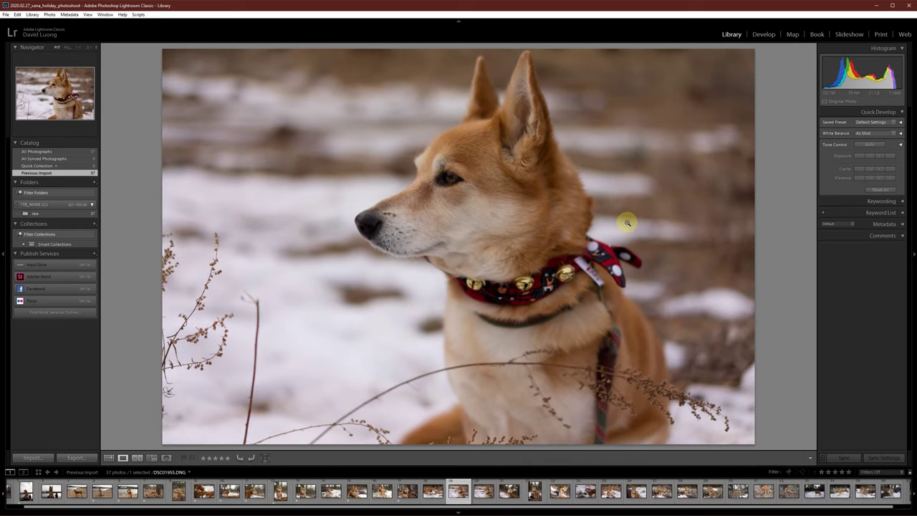
Check eye sharpness at 1:1 and give the next photo and head-tilted dog one star
{"action": "left_click", "coordinate": [467, 185]}
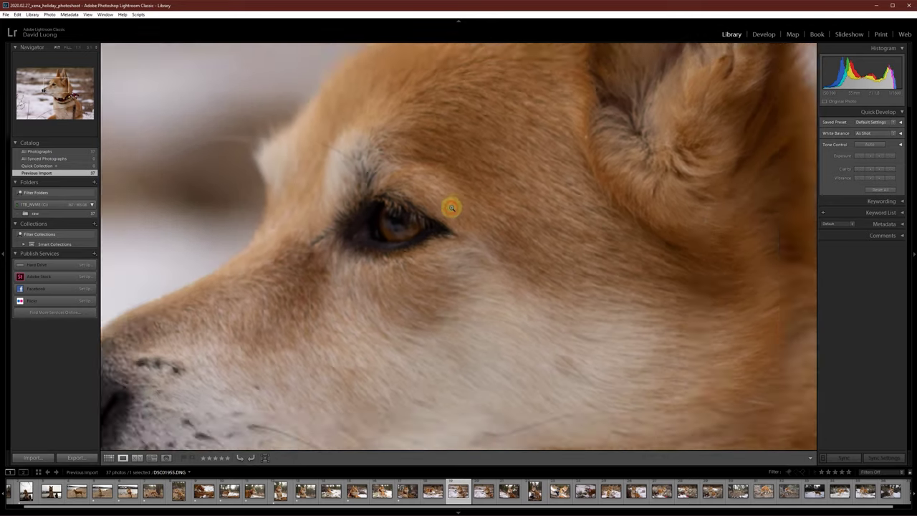
{"action": "left_click", "coordinate": [449, 208]}
{"action": "key", "text": "Right"}
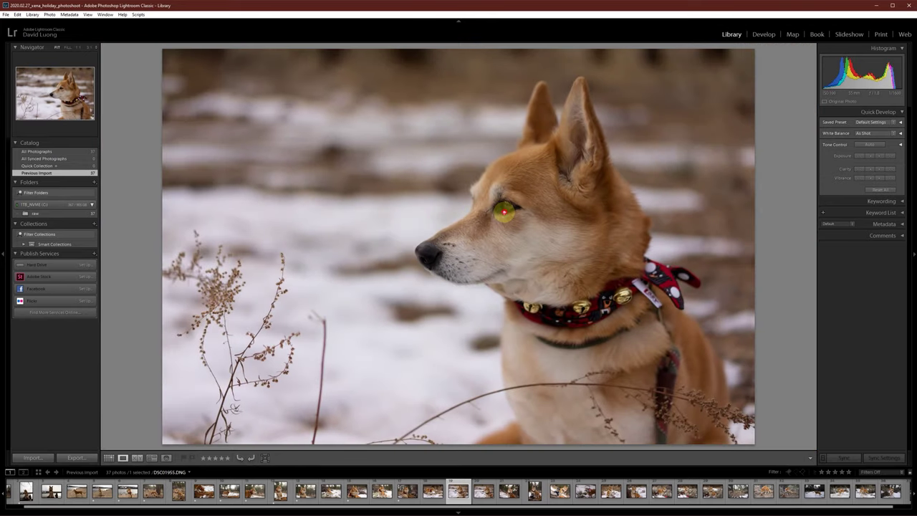
{"action": "left_click", "coordinate": [504, 212]}
{"action": "left_click", "coordinate": [503, 212]}
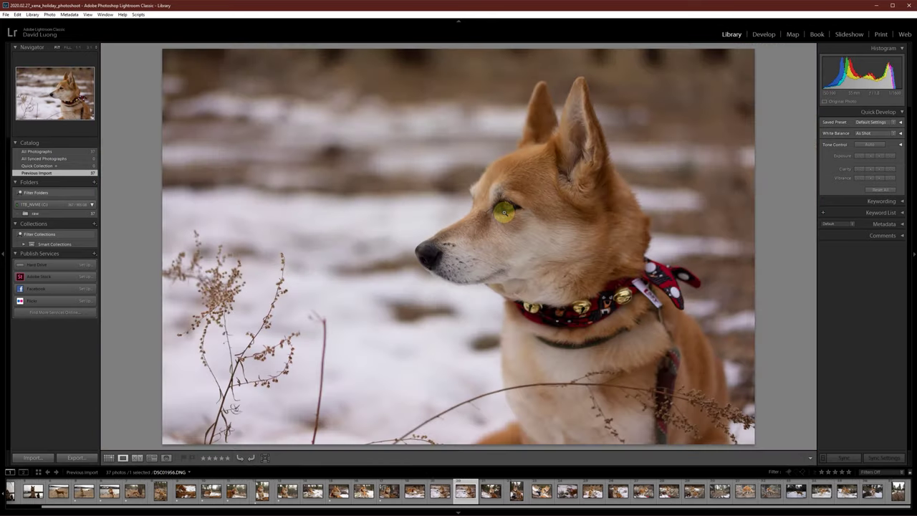
{"action": "key", "text": "1"}
{"action": "key", "text": "Right"}
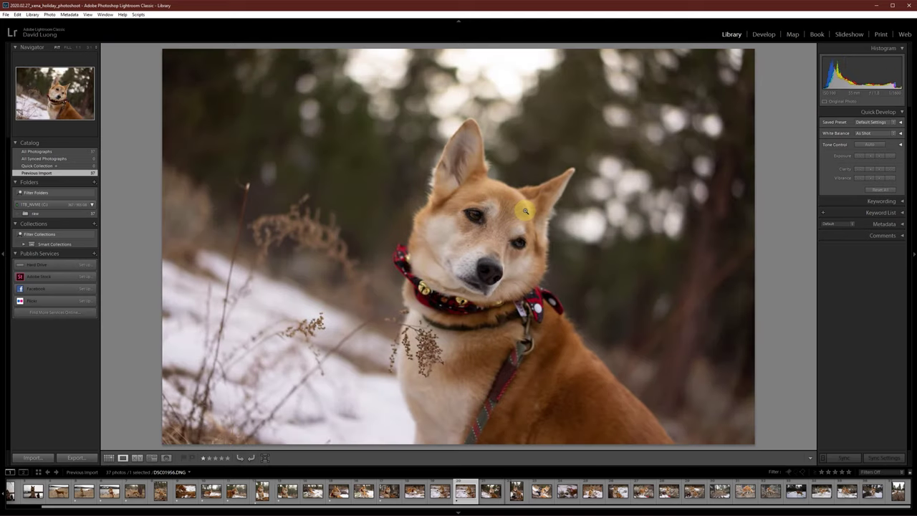
{"action": "key", "text": "1"}
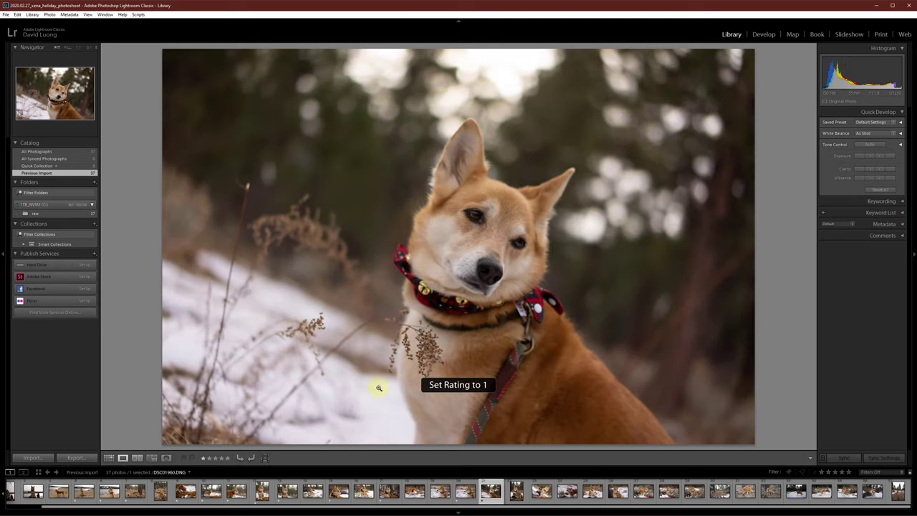
{"action": "key", "text": "Right"}
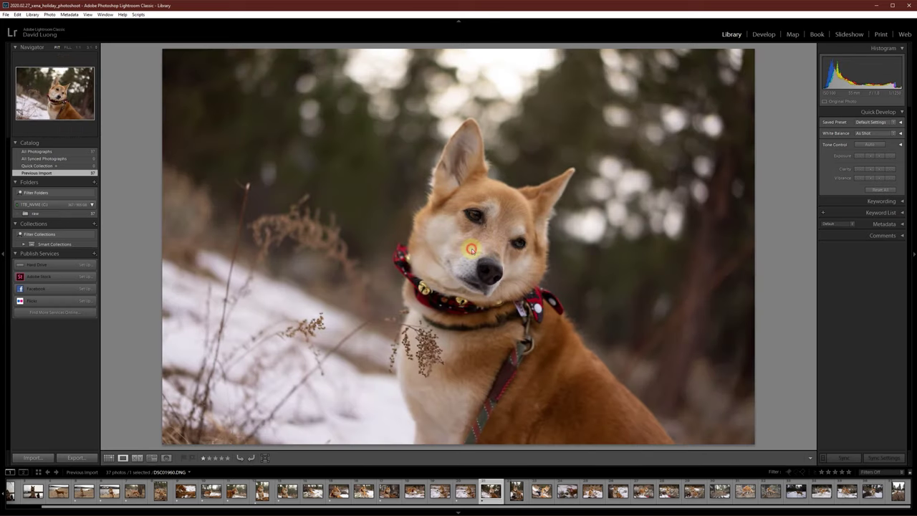
One-star the teddy bear shots, dog-in-hat, sitting dogs and dog-and-fox after checking focus
{"action": "left_click", "coordinate": [471, 249]}
{"action": "left_click", "coordinate": [497, 250]}
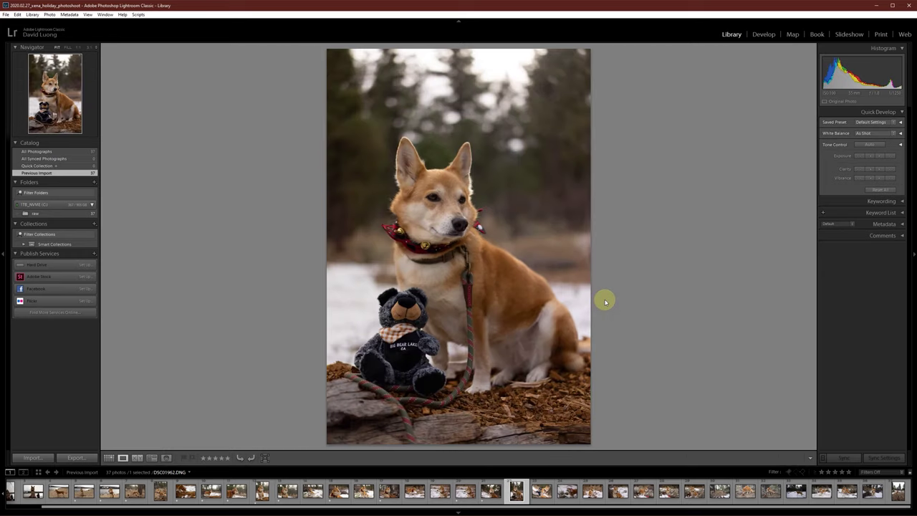
{"action": "key", "text": "1"}
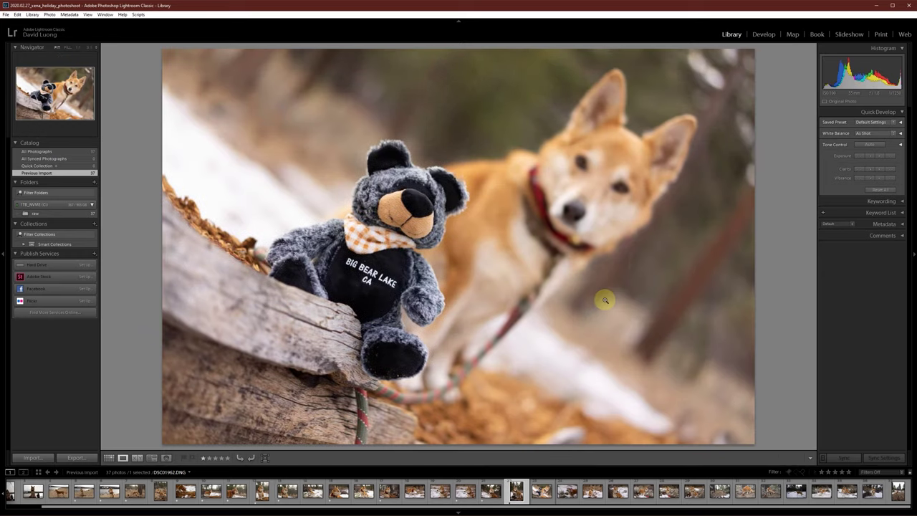
{"action": "key", "text": "1"}
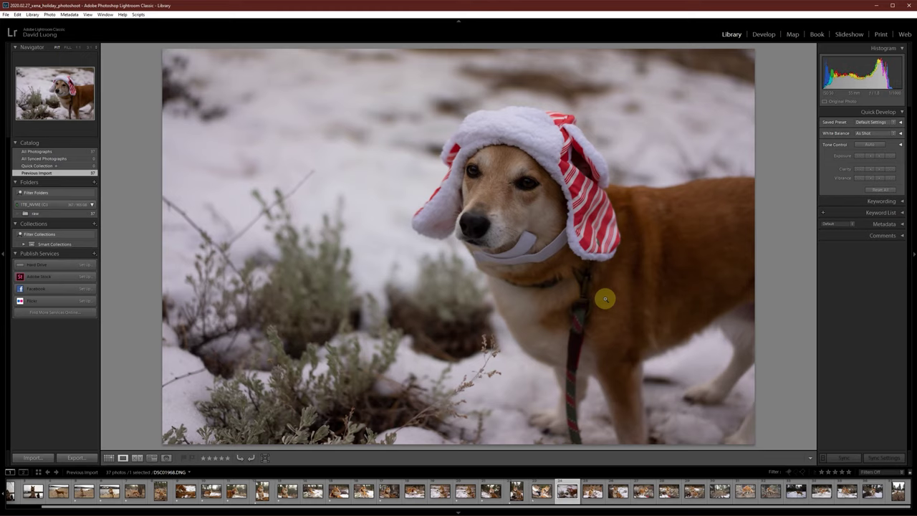
{"action": "key", "text": "1"}
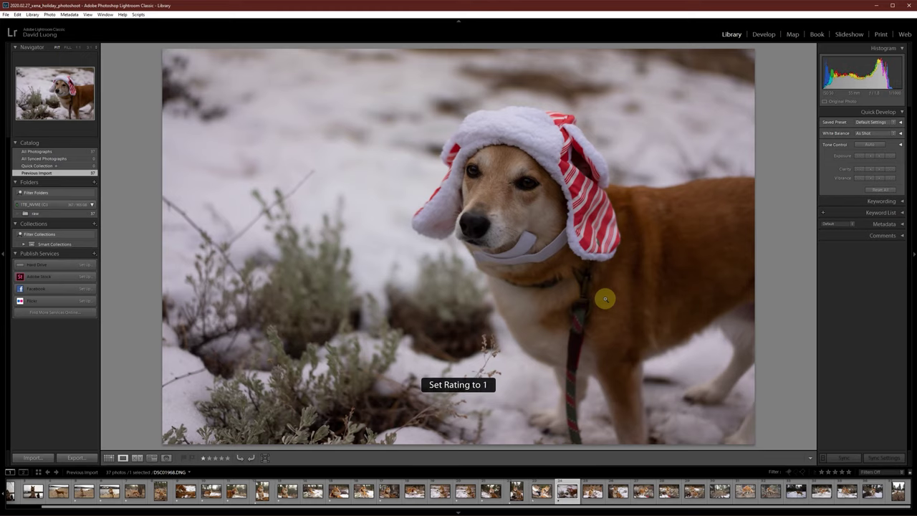
{"action": "key", "text": "1"}
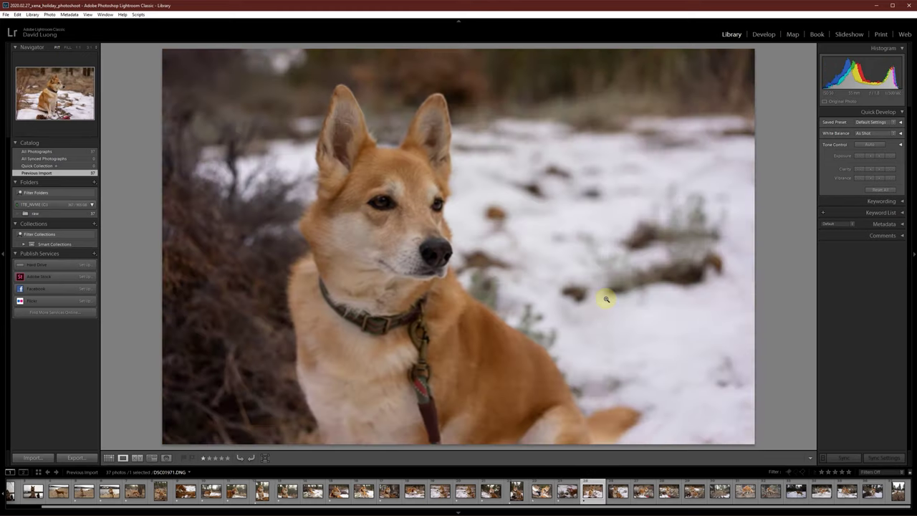
{"action": "key", "text": "1"}
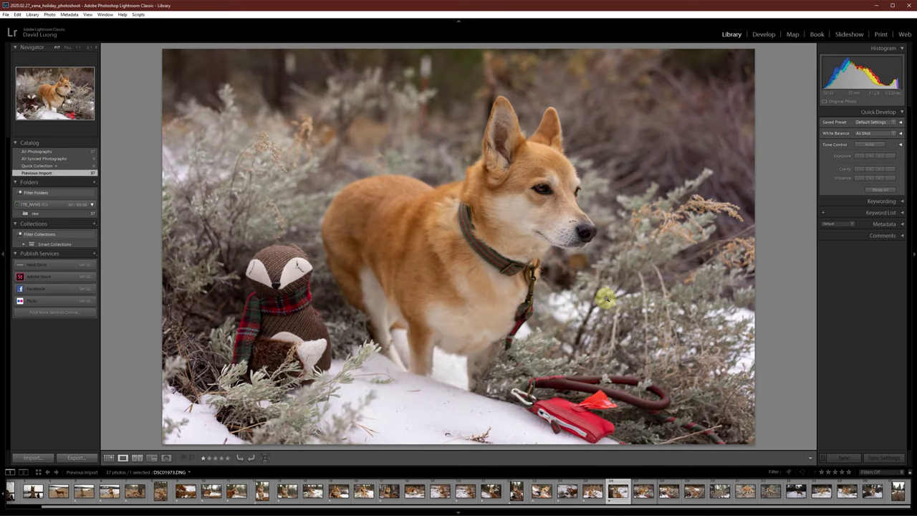
{"action": "key", "text": "1"}
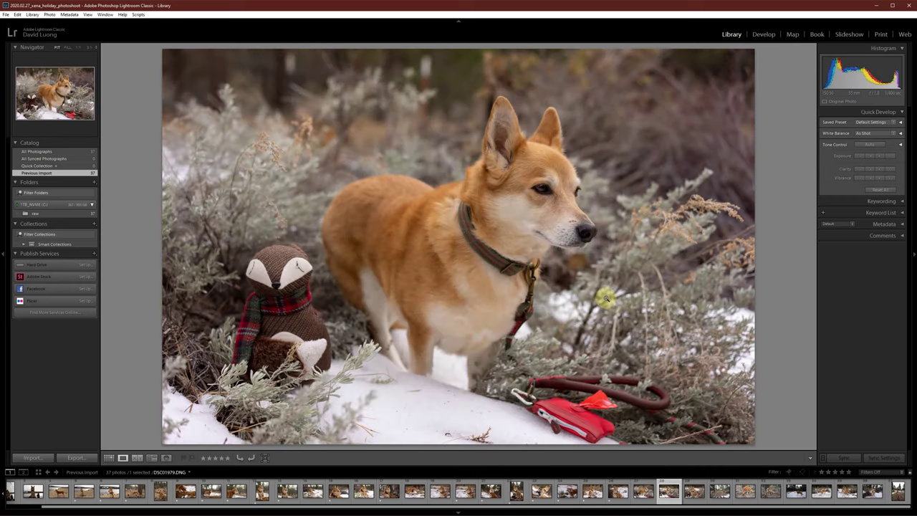
{"action": "key", "text": "1"}
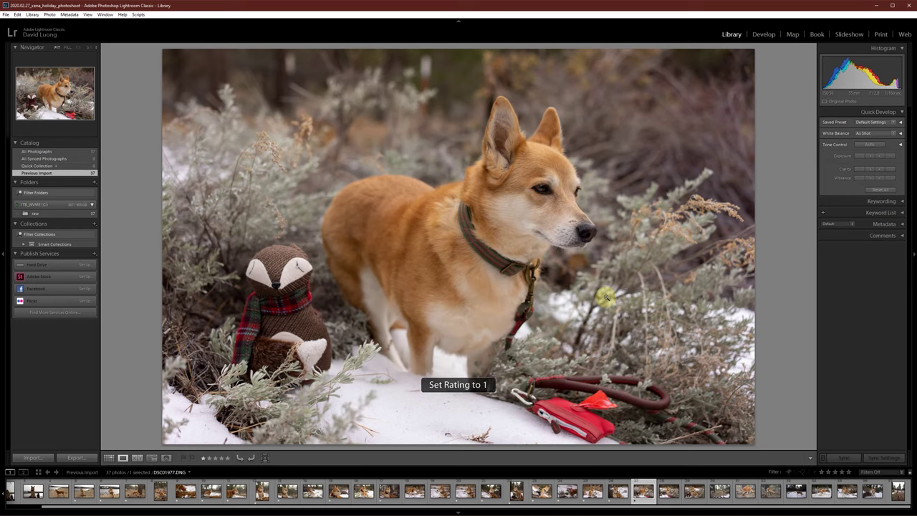
Give the sitting dog with fox one star and check focus on the pinecone photo
{"action": "key", "text": "Right"}
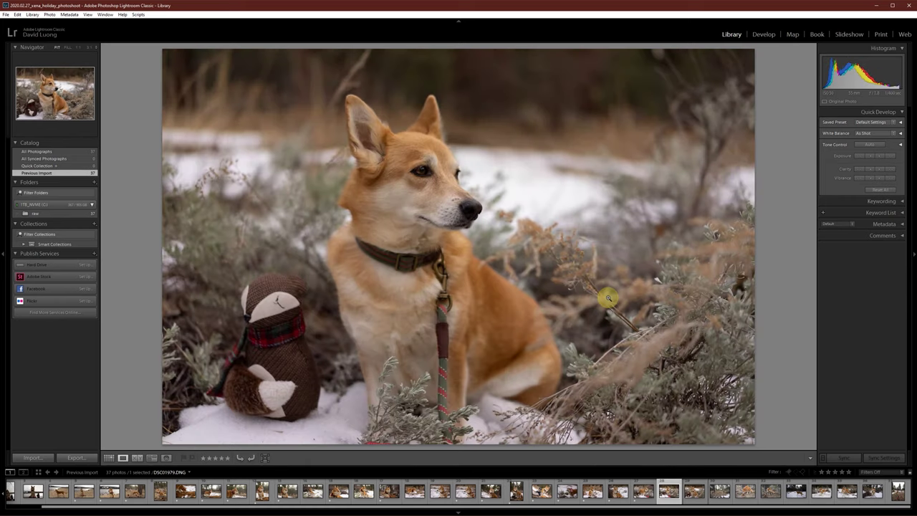
{"action": "key", "text": "1"}
{"action": "key", "text": "1"}
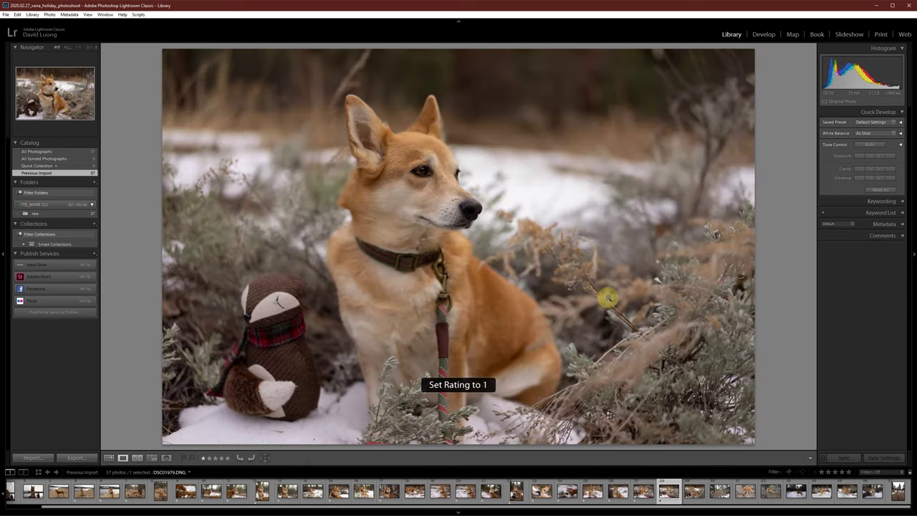
{"action": "key", "text": "Right"}
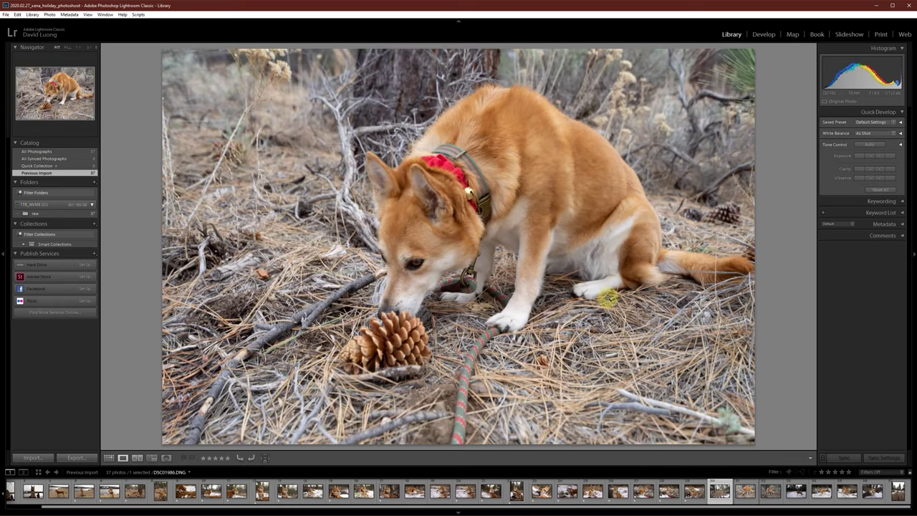
{"action": "key", "text": "Right"}
{"action": "left_click", "coordinate": [418, 268]}
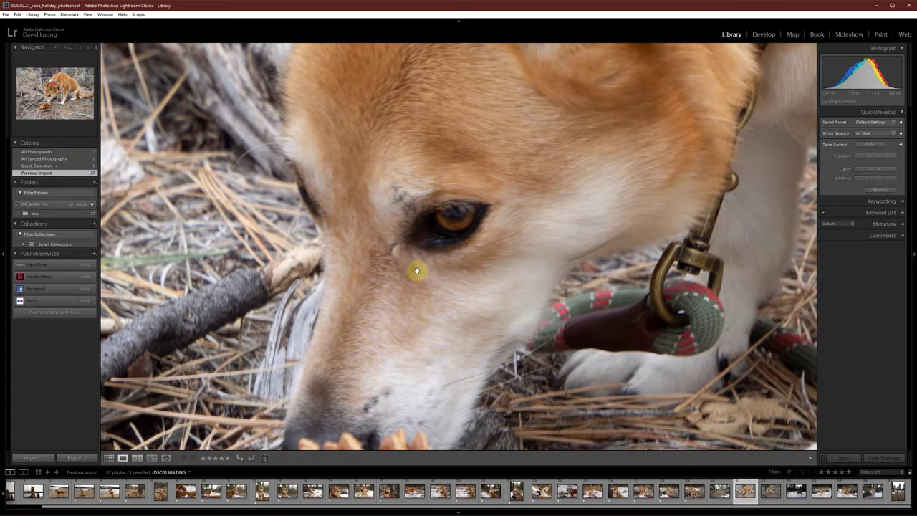
{"action": "left_click_drag", "start_coordinate": [413, 321], "coordinate": [424, 202]}
{"action": "left_click", "coordinate": [431, 212]}
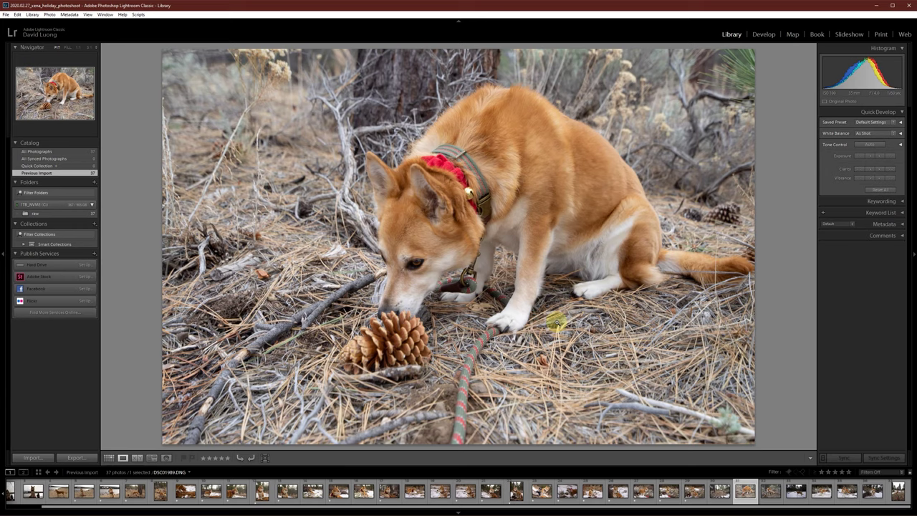
One-star the dog looking back, standing dog in snow, dog facing camera and final portrait
{"action": "key", "text": "Right"}
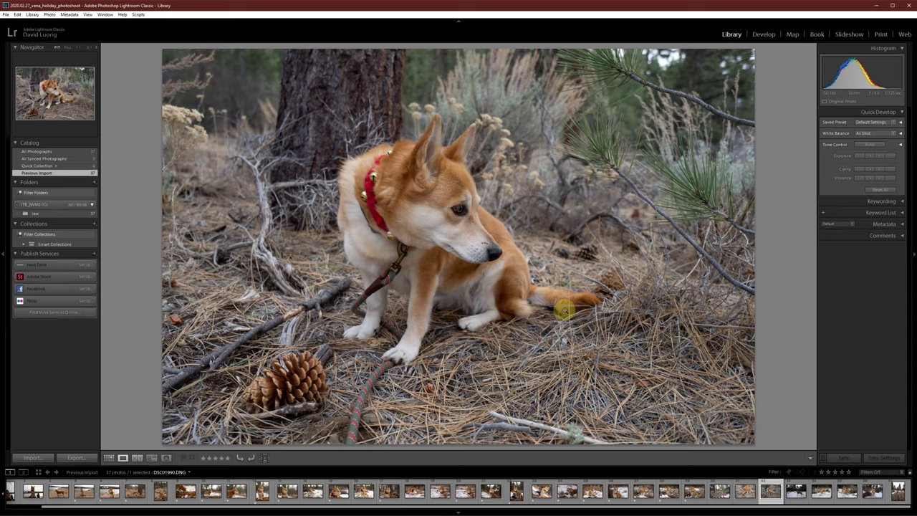
{"action": "key", "text": "1"}
{"action": "key", "text": "Right"}
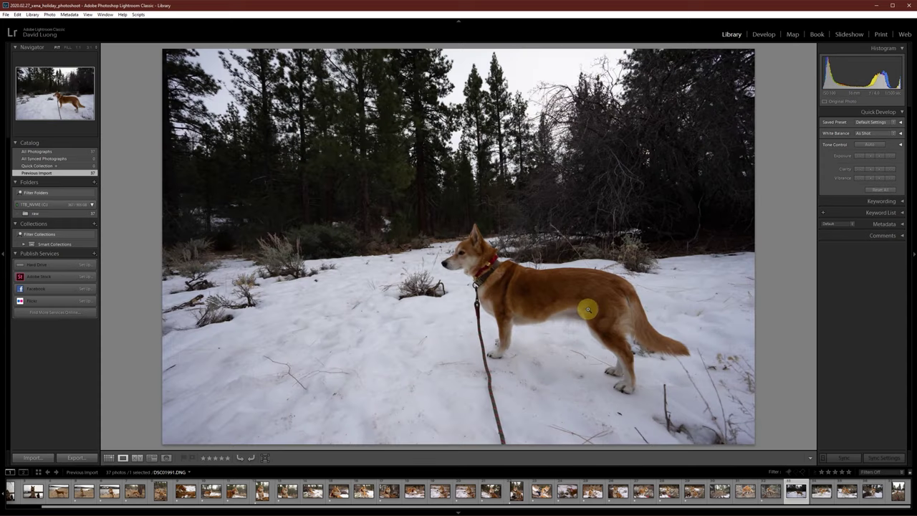
{"action": "key", "text": "Right"}
{"action": "key", "text": "Right"}
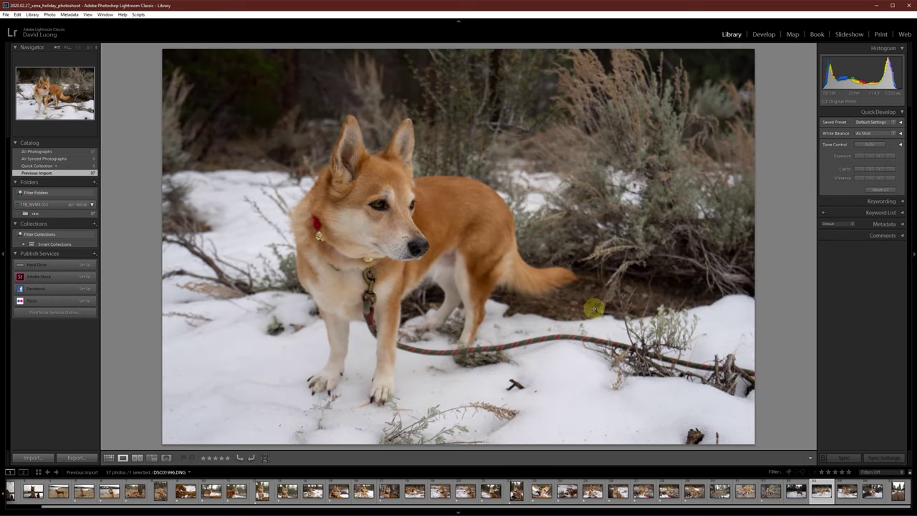
{"action": "key", "text": "1"}
{"action": "key", "text": "Right"}
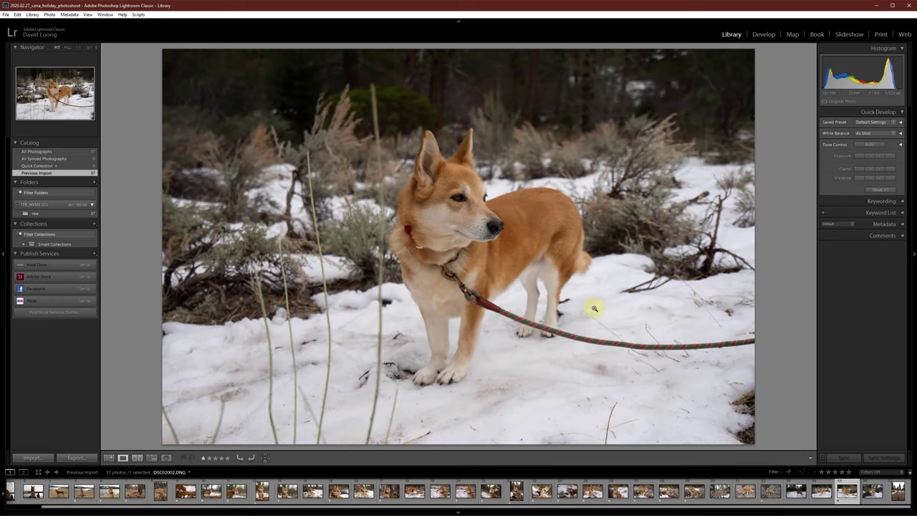
{"action": "key", "text": "Left"}
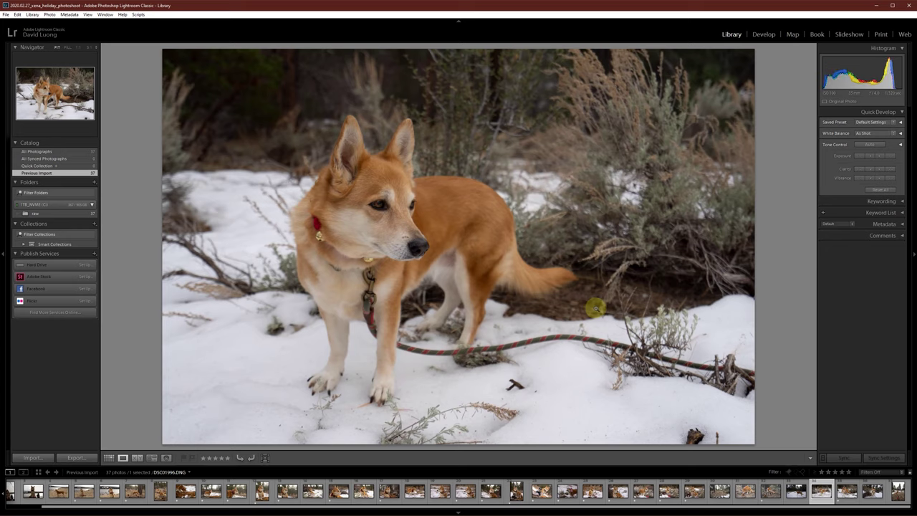
{"action": "key", "text": "Right"}
{"action": "key", "text": "1"}
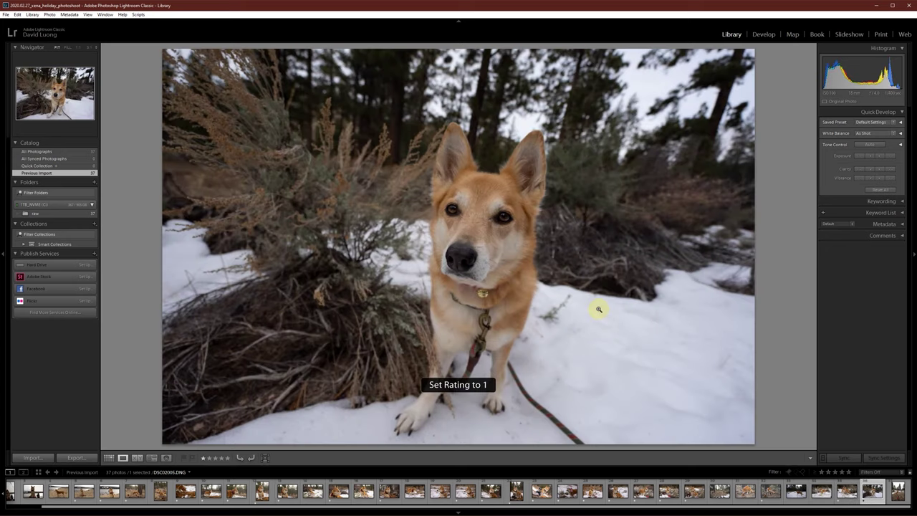
{"action": "key", "text": "1"}
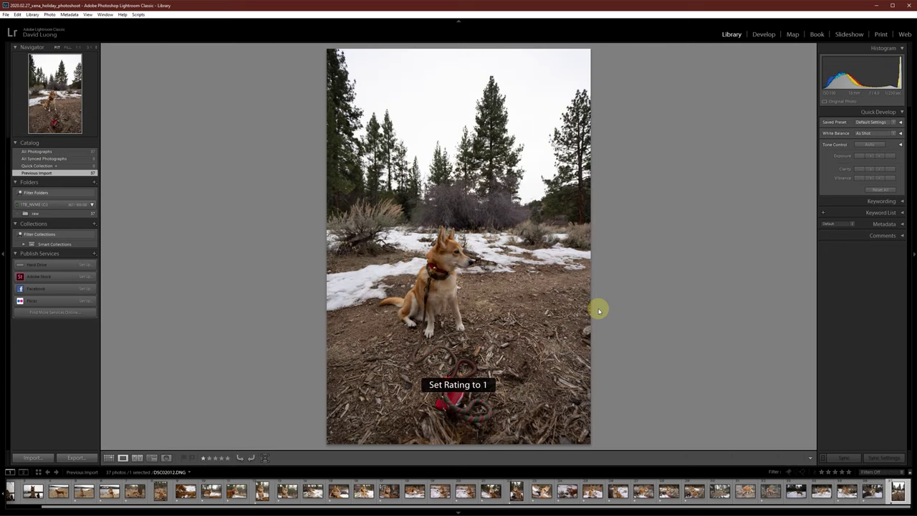
{"action": "key", "text": "g"}
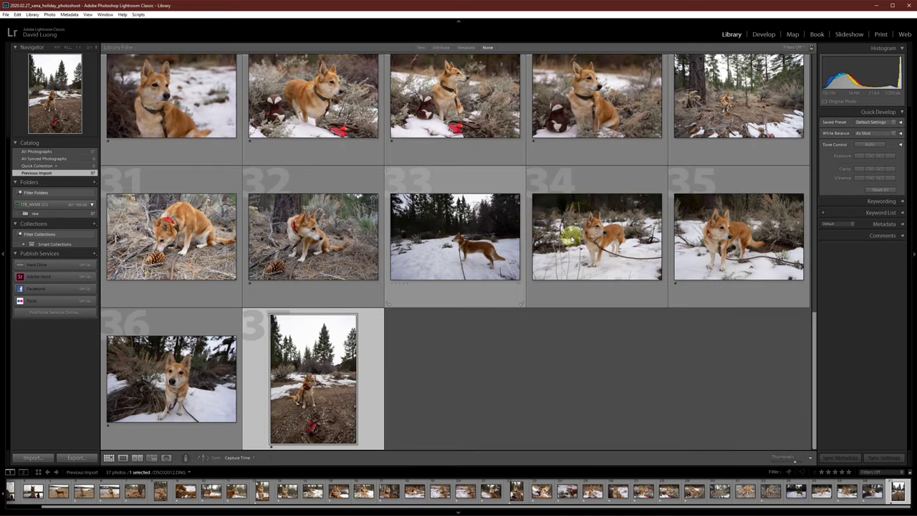
{"action": "scroll", "coordinate": [658, 396], "scroll_direction": "up", "scroll_amount": 8}
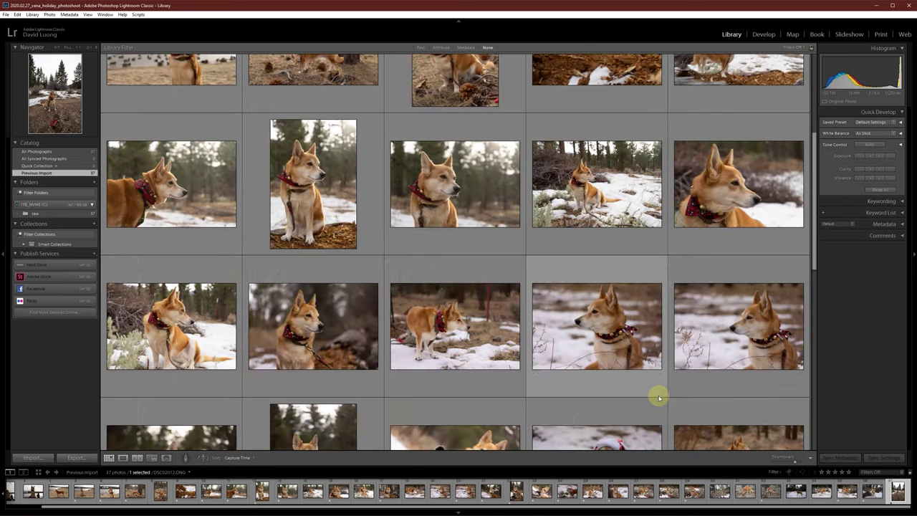
{"action": "scroll", "coordinate": [658, 396], "scroll_direction": "up", "scroll_amount": 2}
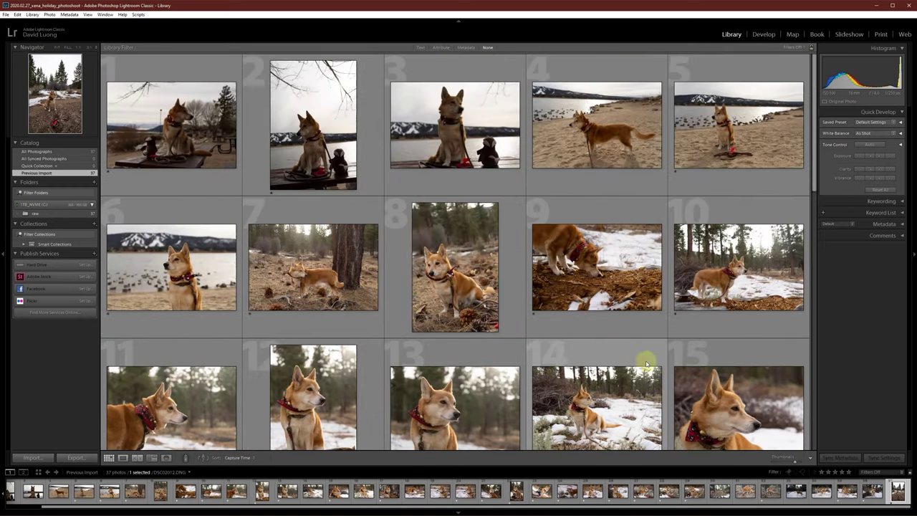
{"action": "left_click", "coordinate": [794, 48]}
{"action": "left_click", "coordinate": [733, 135]}
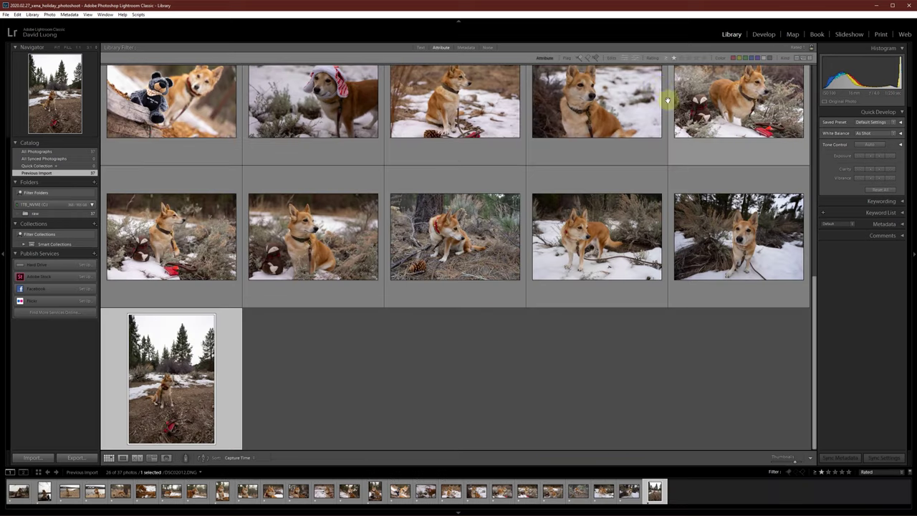
{"action": "left_click", "coordinate": [448, 382]}
{"action": "scroll", "coordinate": [457, 386], "scroll_direction": "up", "scroll_amount": 10}
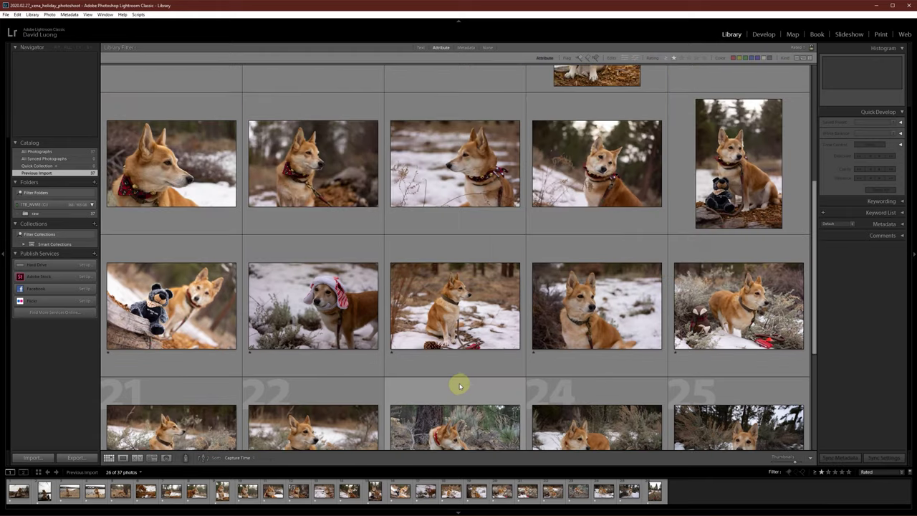
{"action": "scroll", "coordinate": [457, 388], "scroll_direction": "down", "scroll_amount": 10}
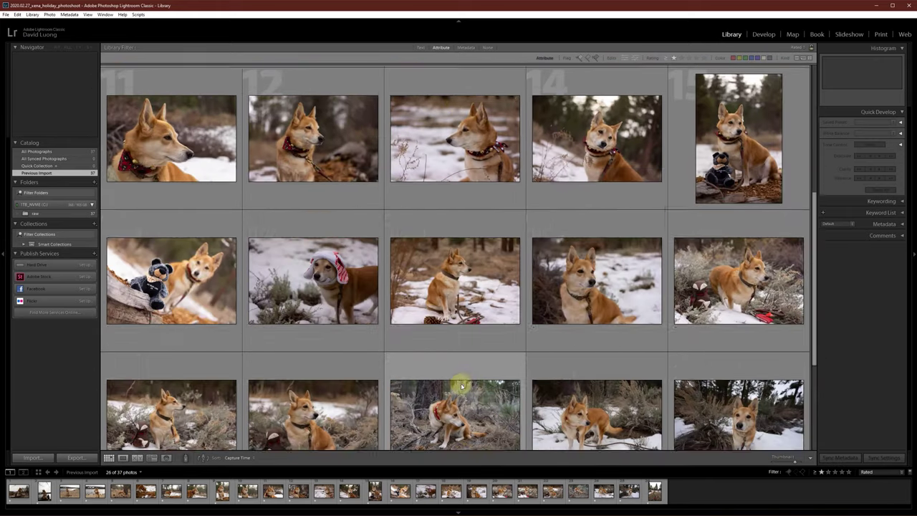
{"action": "scroll", "coordinate": [403, 396], "scroll_direction": "up", "scroll_amount": 10}
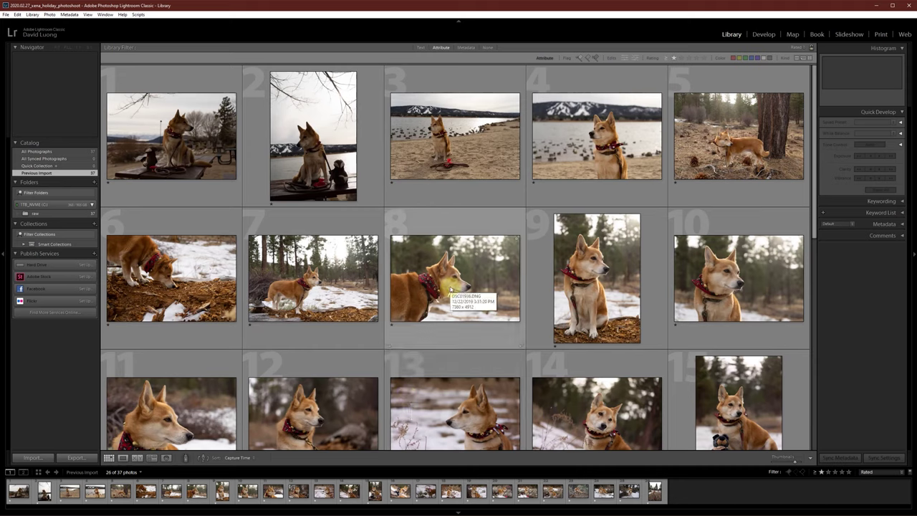
{"action": "scroll", "coordinate": [450, 288], "scroll_direction": "down", "scroll_amount": 10}
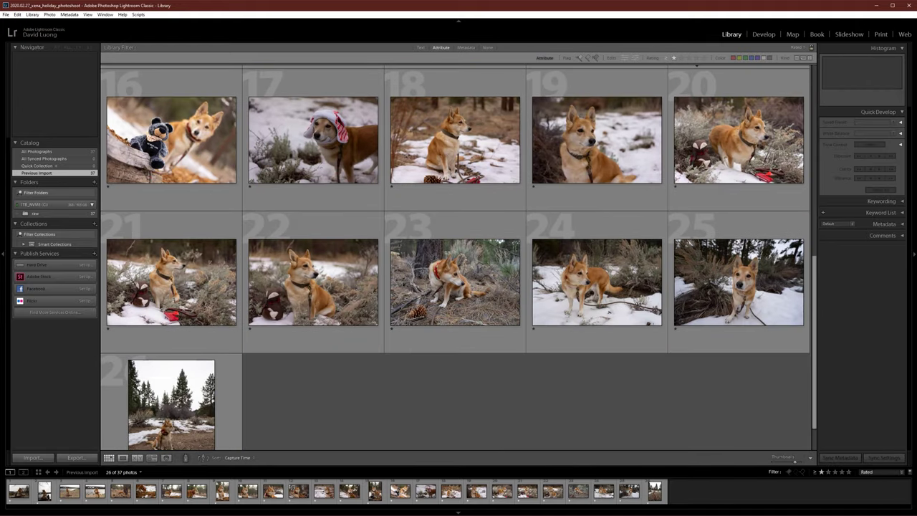
{"action": "scroll", "coordinate": [561, 375], "scroll_direction": "up", "scroll_amount": 10}
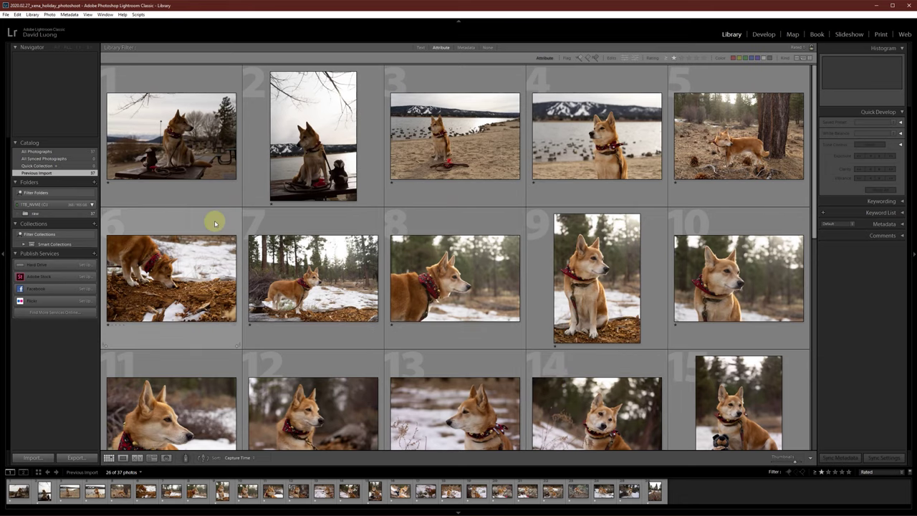
Open DSC01912 full-size and bring it into the Develop module's Profile options
{"action": "double_click", "coordinate": [199, 140]}
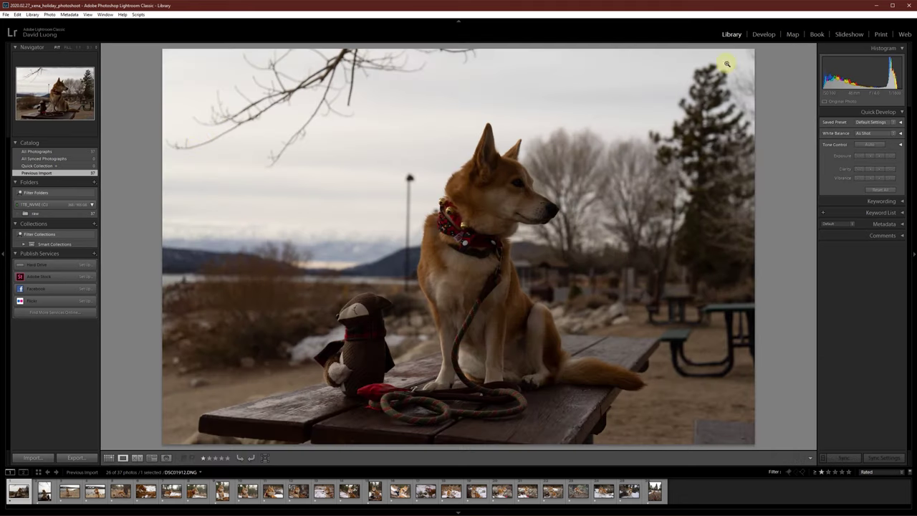
{"action": "left_click", "coordinate": [893, 122]}
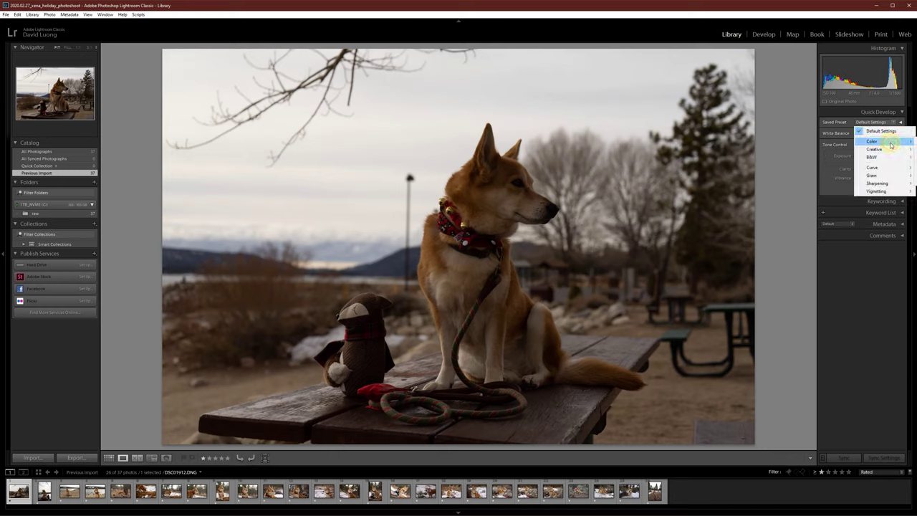
{"action": "left_click", "coordinate": [762, 35]}
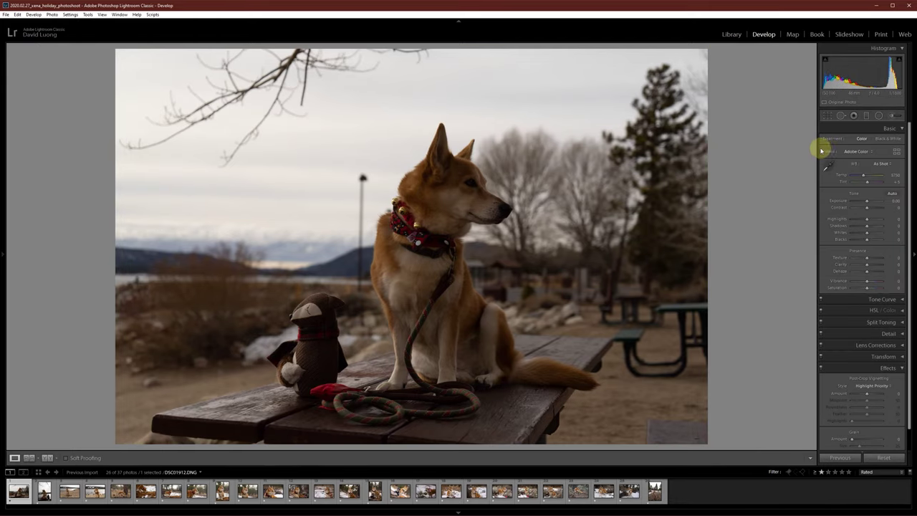
{"action": "left_click", "coordinate": [864, 152]}
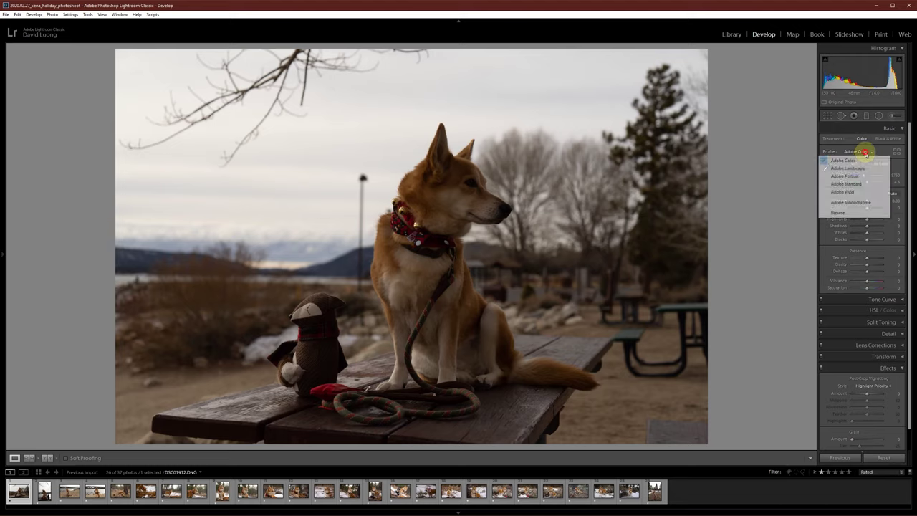
Preview the Adobe Monochrome, Landscape, Standard and Vivid profiles in the Profile Browser
{"action": "left_click", "coordinate": [897, 152]}
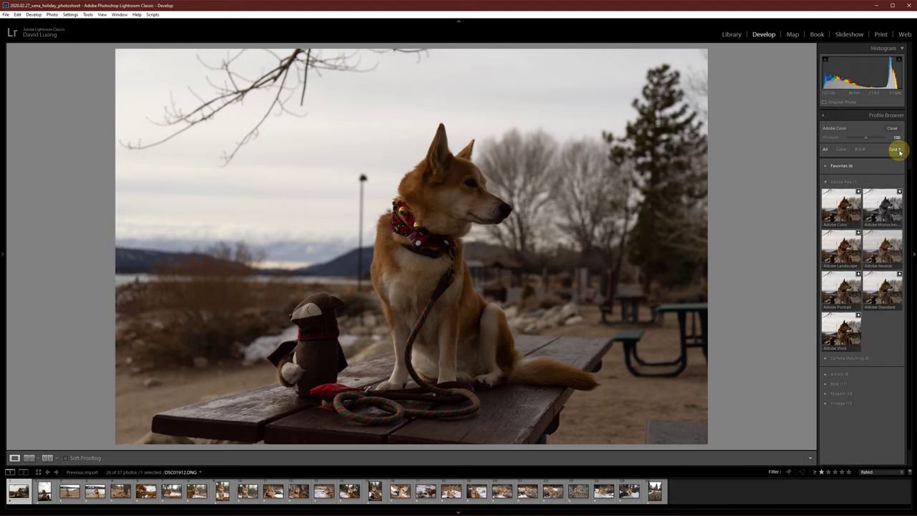
{"action": "left_click", "coordinate": [883, 208]}
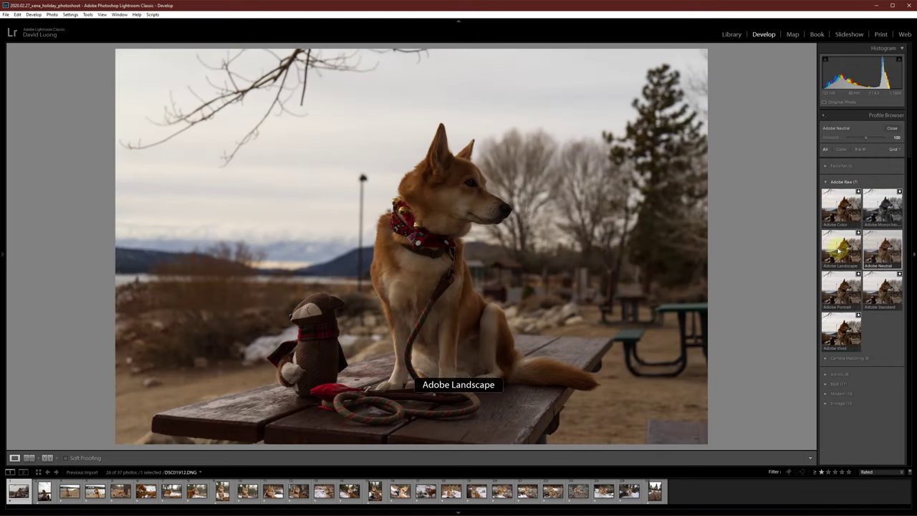
{"action": "left_click", "coordinate": [840, 251]}
{"action": "left_click", "coordinate": [883, 290]}
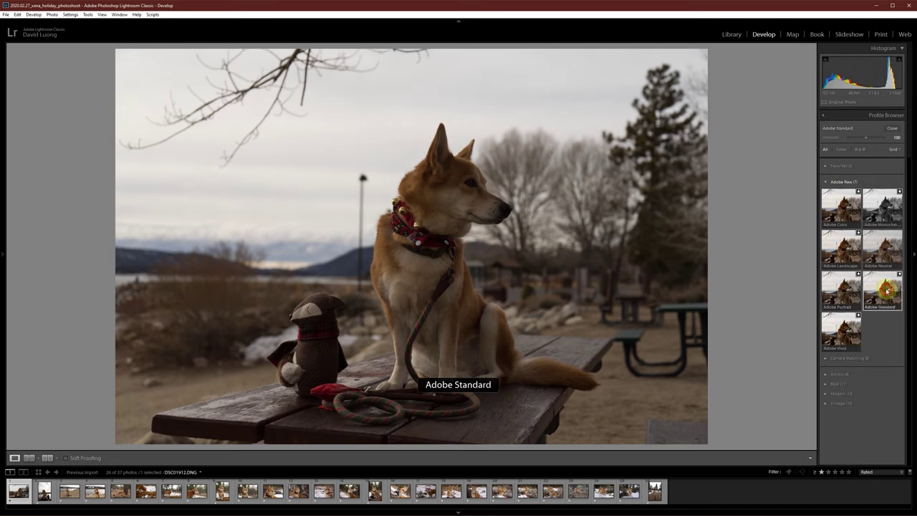
{"action": "left_click", "coordinate": [851, 331]}
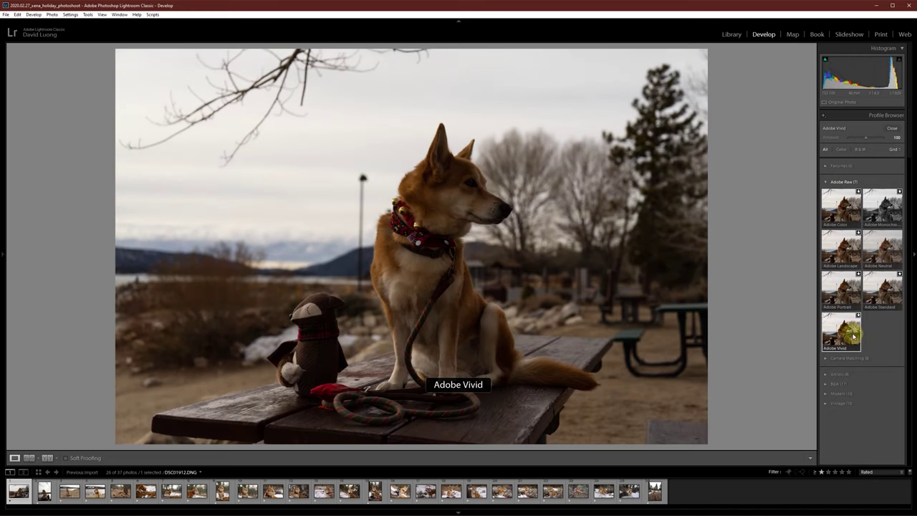
Try the Camera Matching profiles: Landscape, Portrait, Neutral and Vivid
{"action": "left_click", "coordinate": [826, 358]}
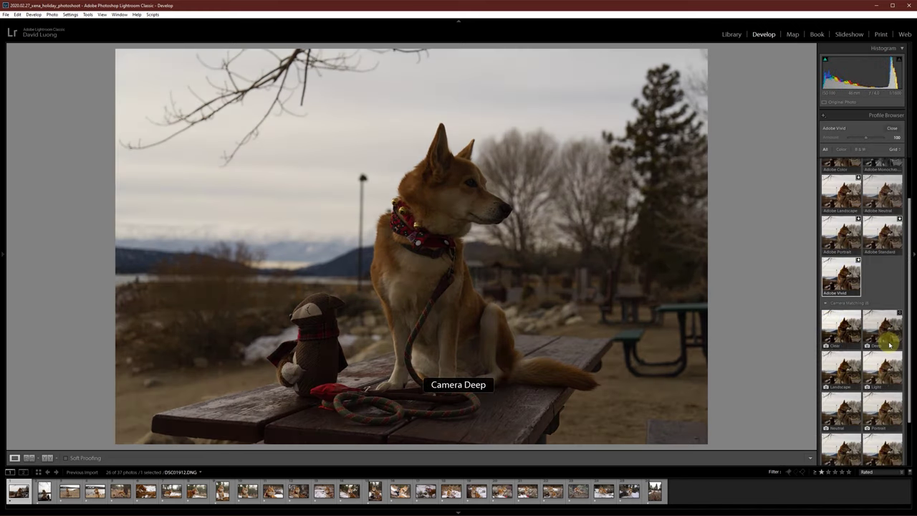
{"action": "scroll", "coordinate": [871, 329], "scroll_direction": "down", "scroll_amount": 1}
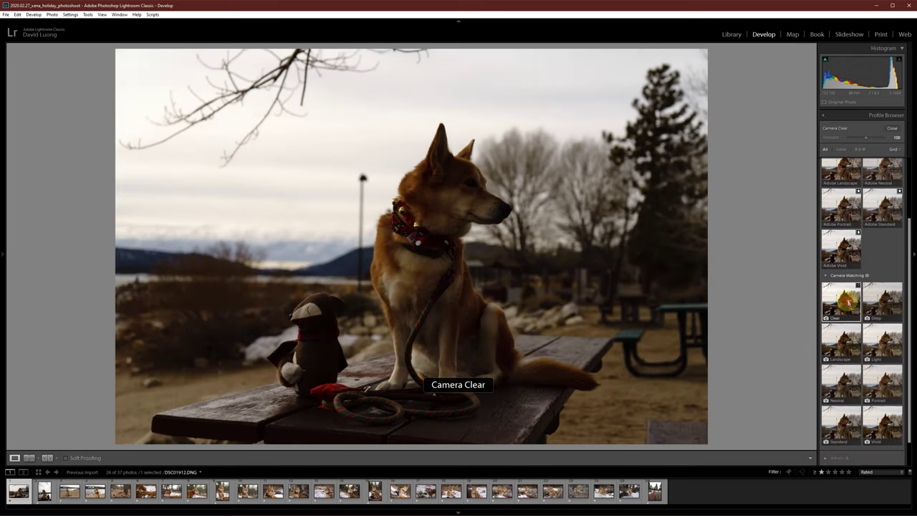
{"action": "left_click", "coordinate": [844, 346]}
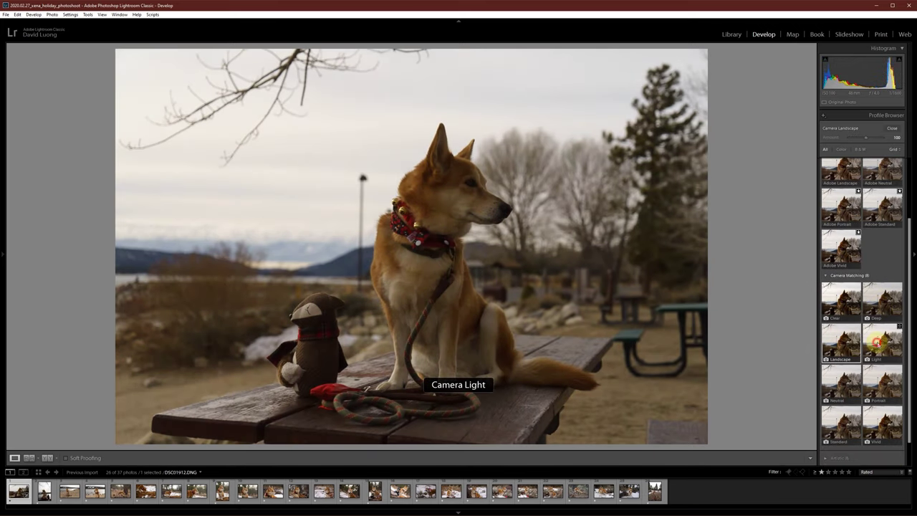
{"action": "left_click", "coordinate": [878, 387]}
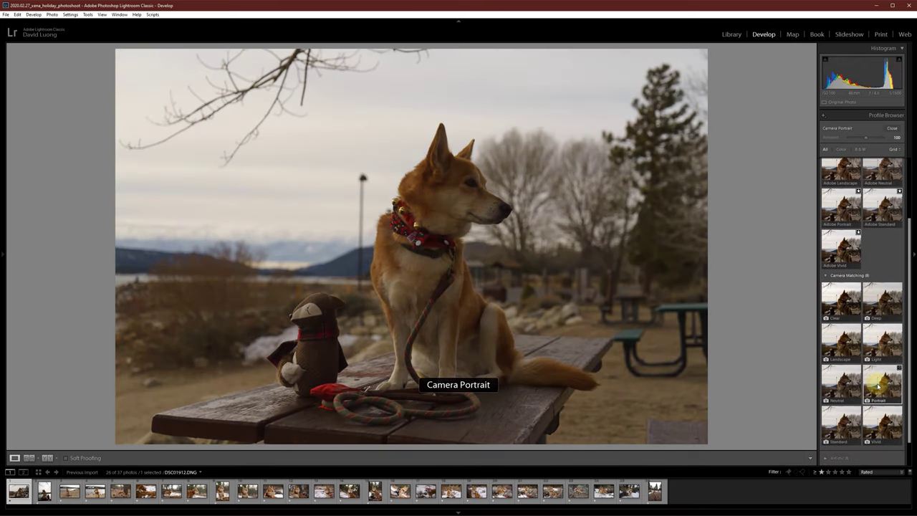
{"action": "left_click", "coordinate": [840, 387]}
{"action": "scroll", "coordinate": [841, 387], "scroll_direction": "down", "scroll_amount": 1}
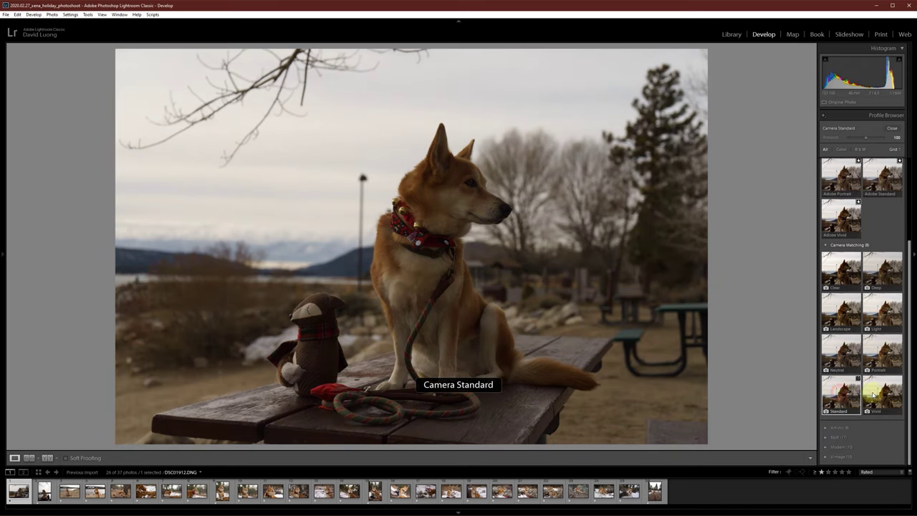
{"action": "left_click", "coordinate": [878, 392]}
Try the Artistic profiles 01 through 08
{"action": "left_click", "coordinate": [834, 427]}
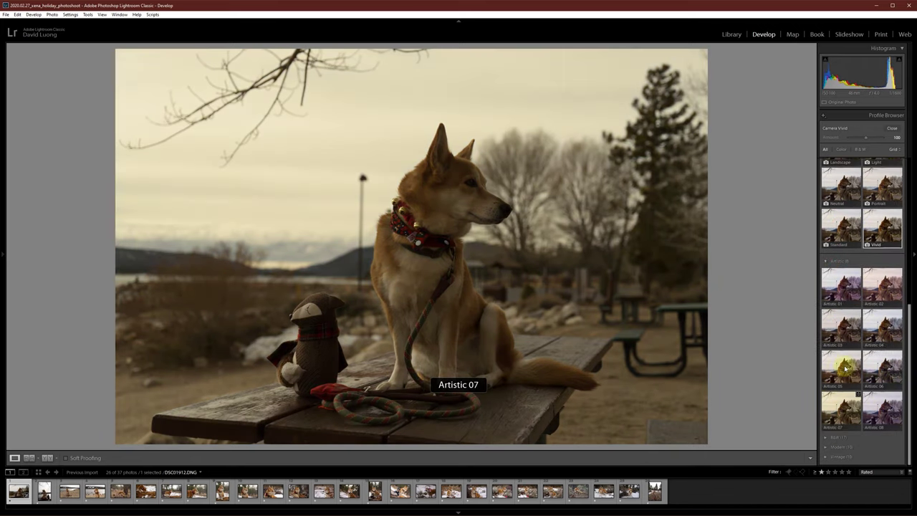
{"action": "left_click", "coordinate": [842, 287]}
{"action": "left_click", "coordinate": [878, 290]}
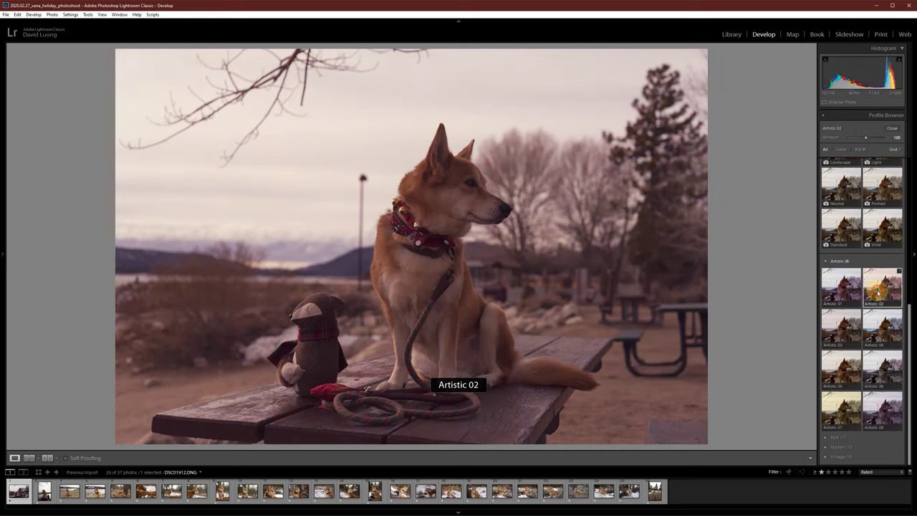
{"action": "left_click", "coordinate": [880, 329]}
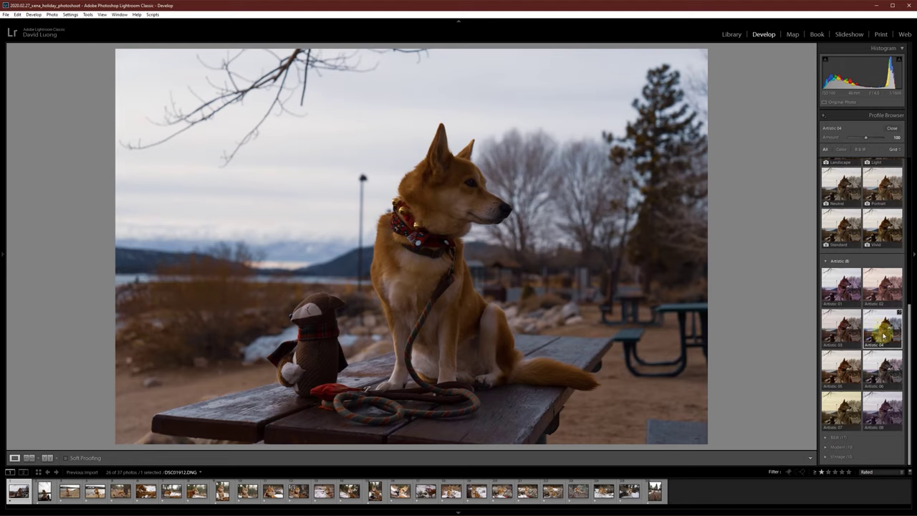
{"action": "left_click", "coordinate": [846, 332]}
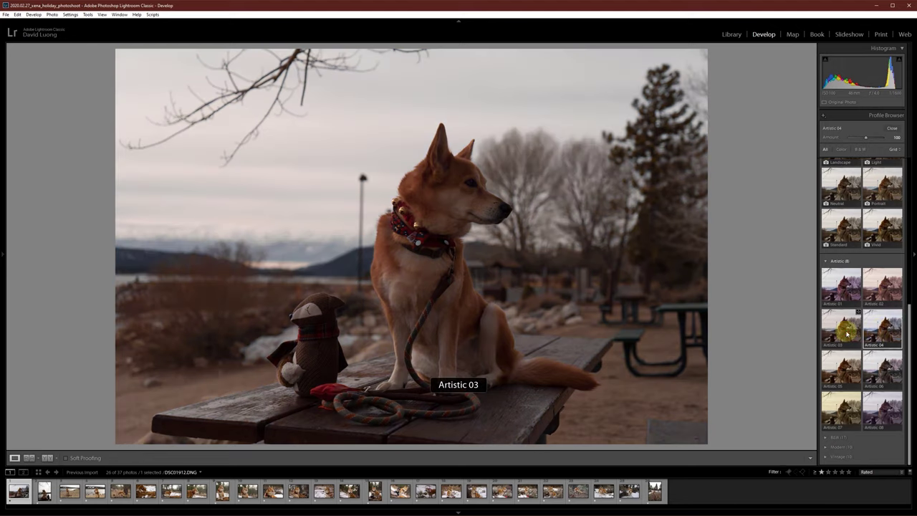
{"action": "left_click", "coordinate": [840, 362]}
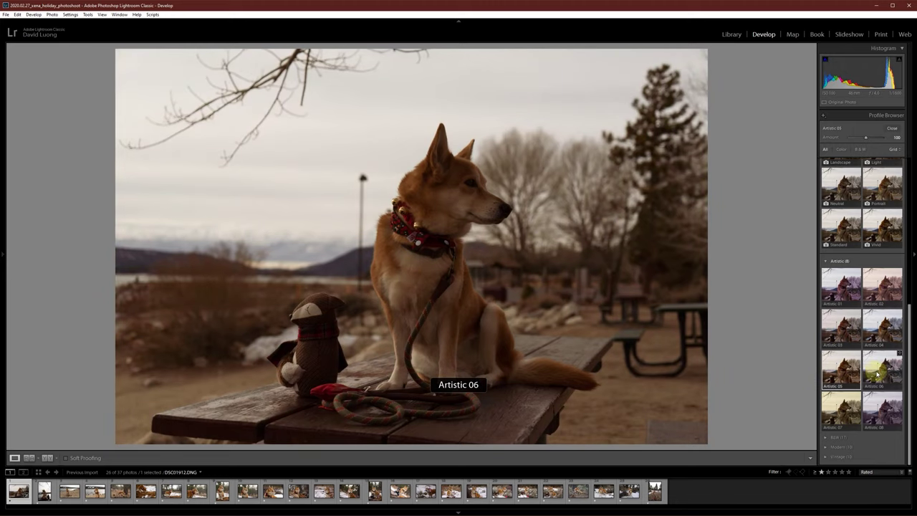
{"action": "left_click", "coordinate": [844, 411]}
{"action": "left_click", "coordinate": [878, 413]}
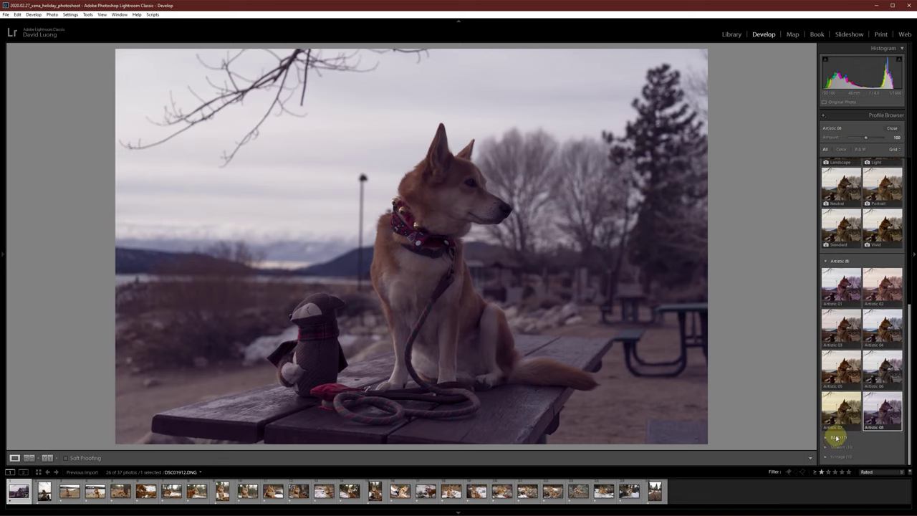
Try the Modern 02, 06 and 10 profiles and Vintage 01
{"action": "scroll", "coordinate": [840, 430], "scroll_direction": "down", "scroll_amount": 5}
{"action": "scroll", "coordinate": [844, 436], "scroll_direction": "down", "scroll_amount": 5}
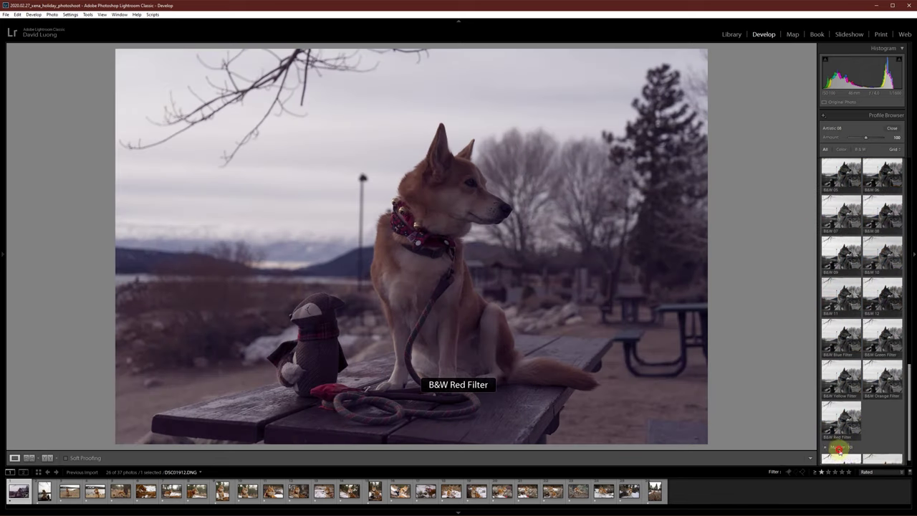
{"action": "left_click", "coordinate": [880, 266]}
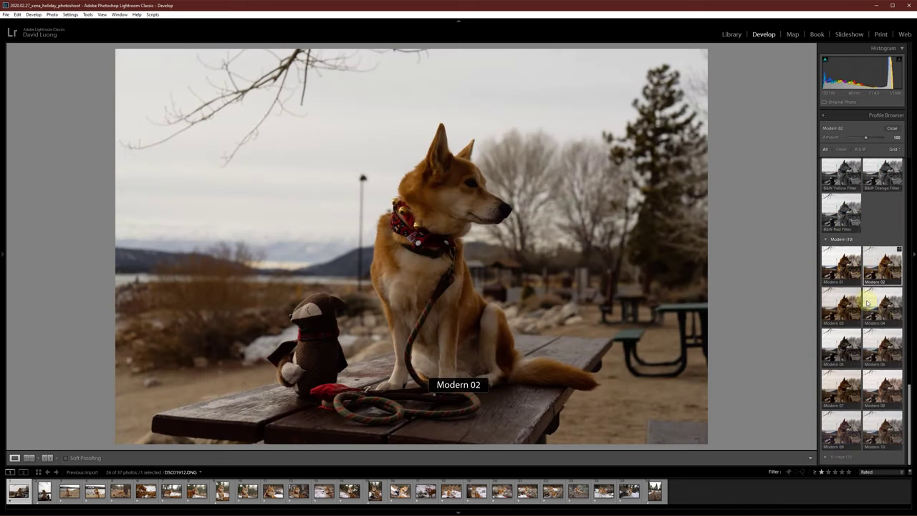
{"action": "left_click", "coordinate": [876, 349]}
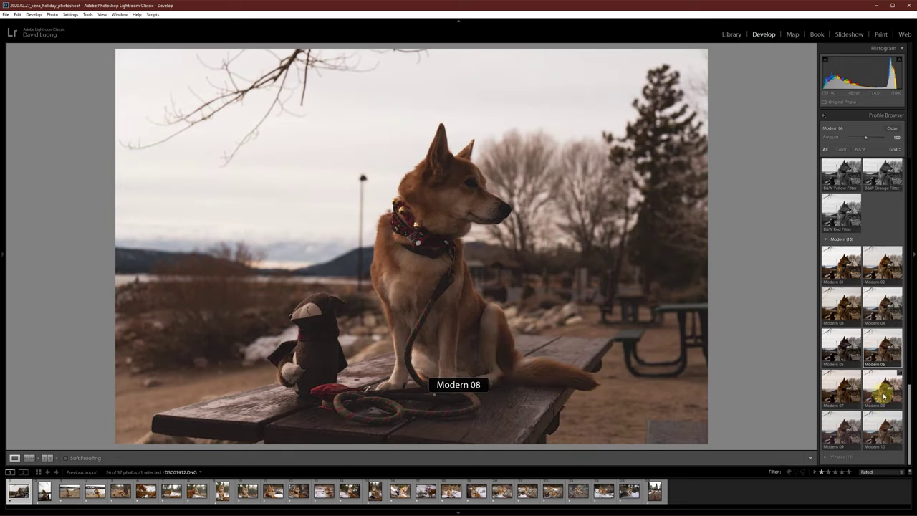
{"action": "left_click", "coordinate": [882, 430]}
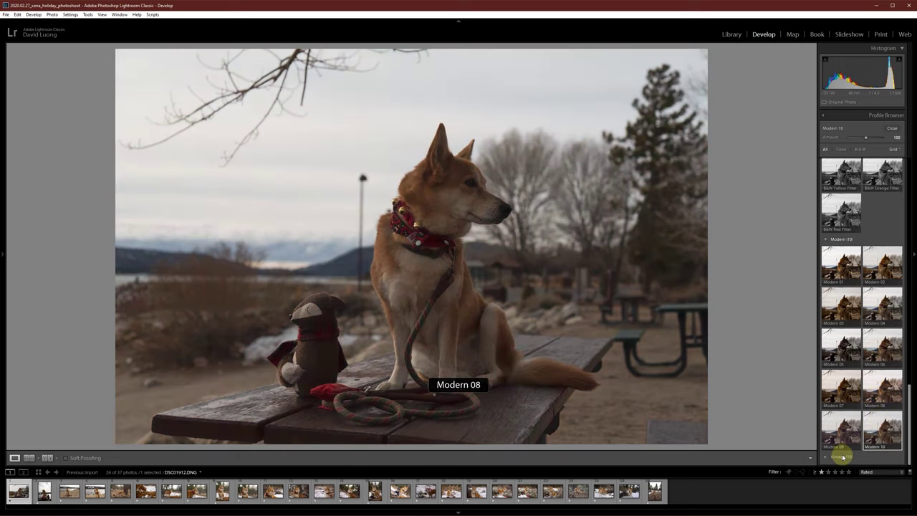
{"action": "scroll", "coordinate": [839, 448], "scroll_direction": "down", "scroll_amount": 5}
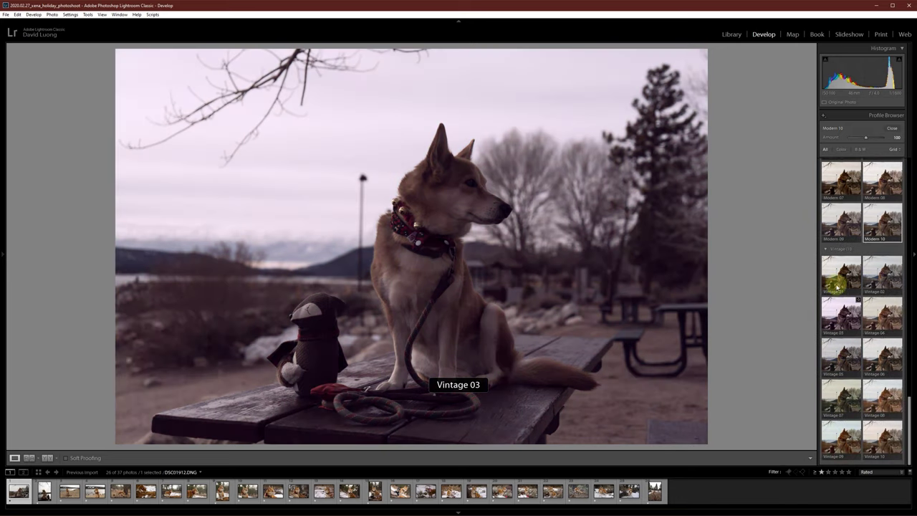
{"action": "left_click", "coordinate": [838, 286]}
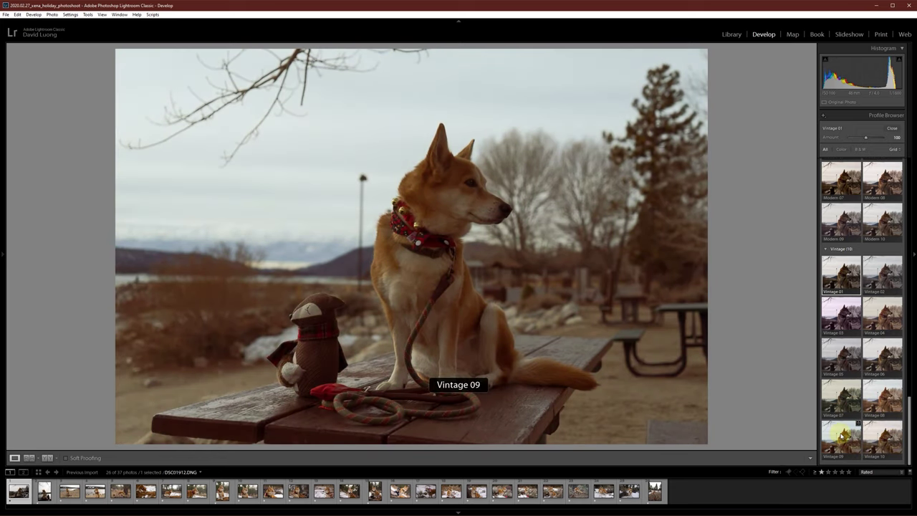
Apply Artistic 04 and collapse the Artistic, Camera Matching, B&W, Modern and Vintage groups
{"action": "scroll", "coordinate": [883, 433], "scroll_direction": "up", "scroll_amount": 8}
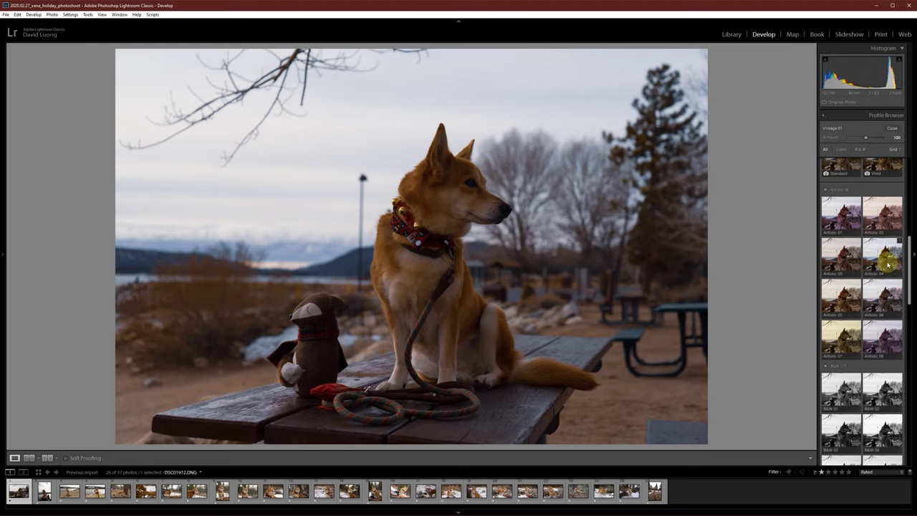
{"action": "left_click", "coordinate": [887, 265]}
{"action": "left_click", "coordinate": [825, 189]}
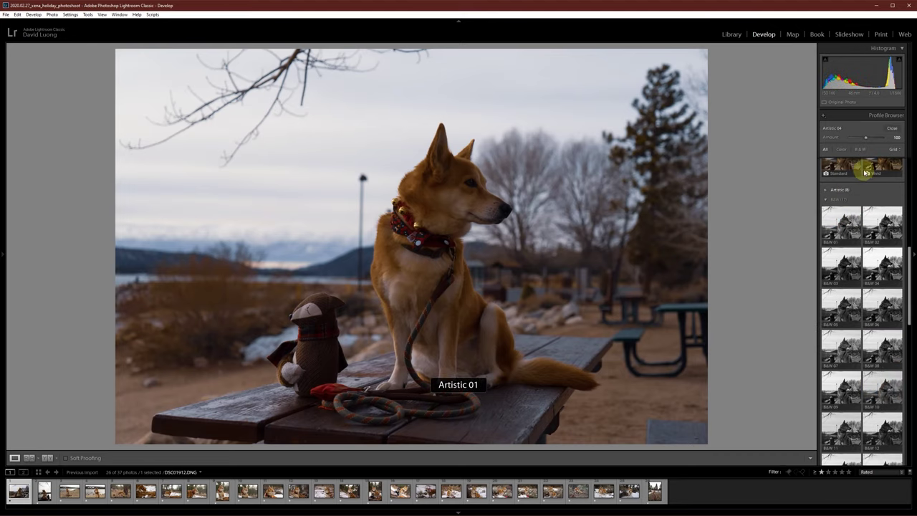
{"action": "scroll", "coordinate": [866, 173], "scroll_direction": "up", "scroll_amount": 5}
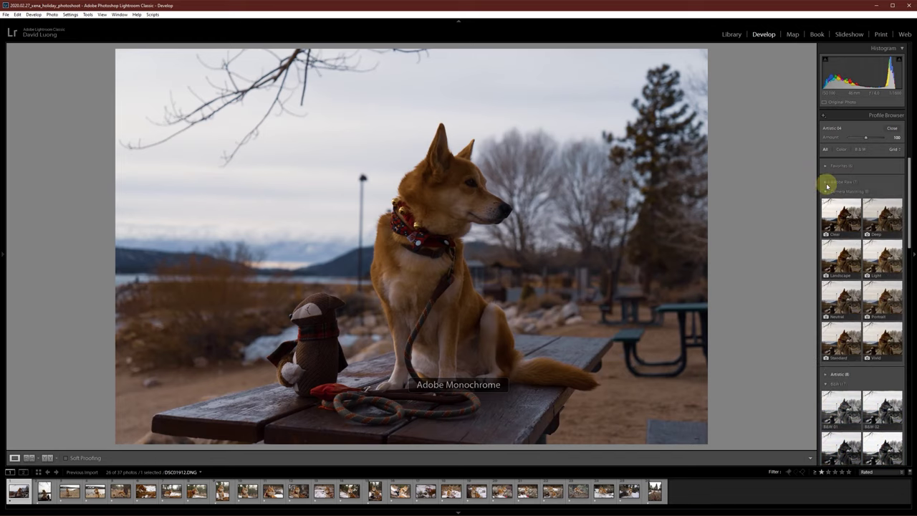
{"action": "left_click", "coordinate": [828, 192]}
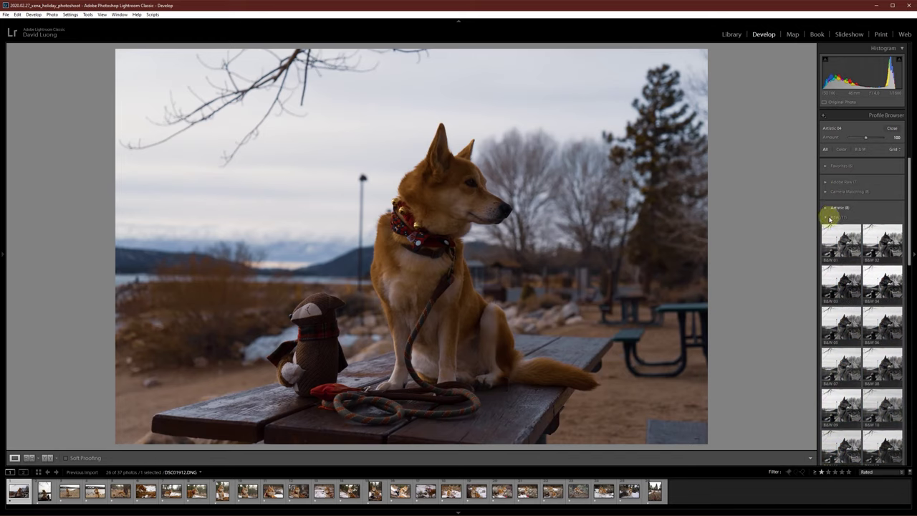
{"action": "left_click", "coordinate": [827, 217]}
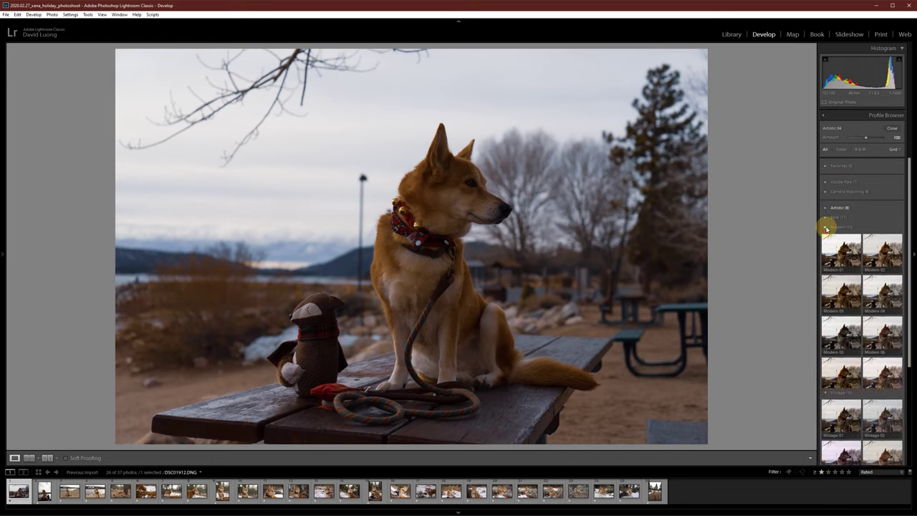
{"action": "left_click", "coordinate": [828, 228]}
{"action": "left_click", "coordinate": [827, 236]}
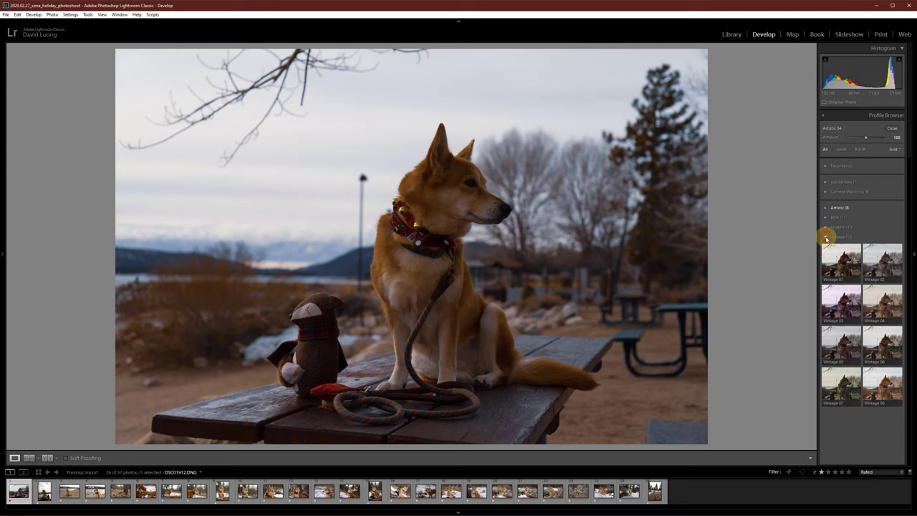
Review the shoot in Library Grid view, then reopen photo 1 in Develop
{"action": "left_click", "coordinate": [732, 33]}
{"action": "key", "text": "g"}
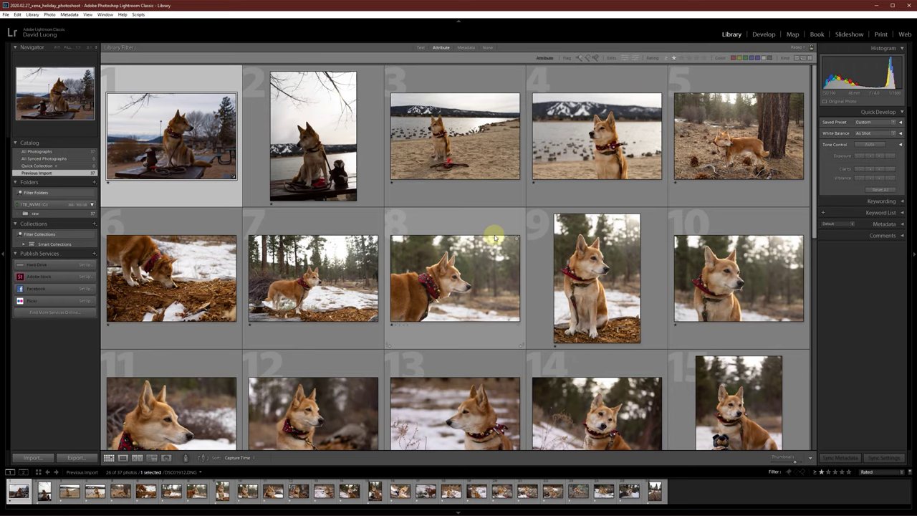
{"action": "scroll", "coordinate": [473, 294], "scroll_direction": "down", "scroll_amount": 5}
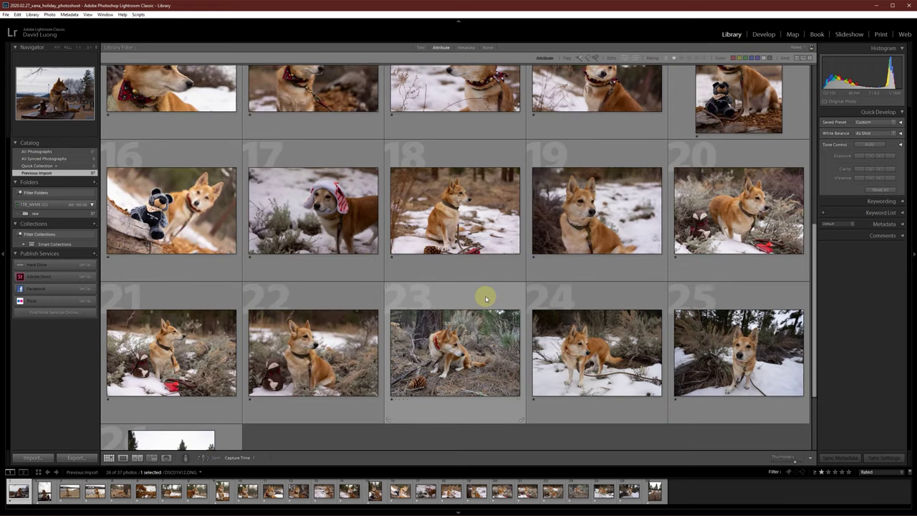
{"action": "scroll", "coordinate": [492, 352], "scroll_direction": "up", "scroll_amount": 5}
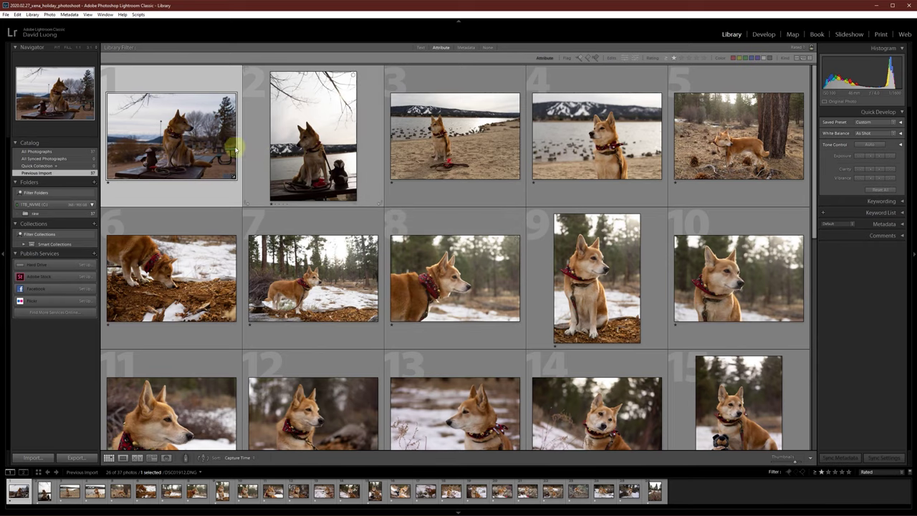
{"action": "double_click", "coordinate": [202, 151]}
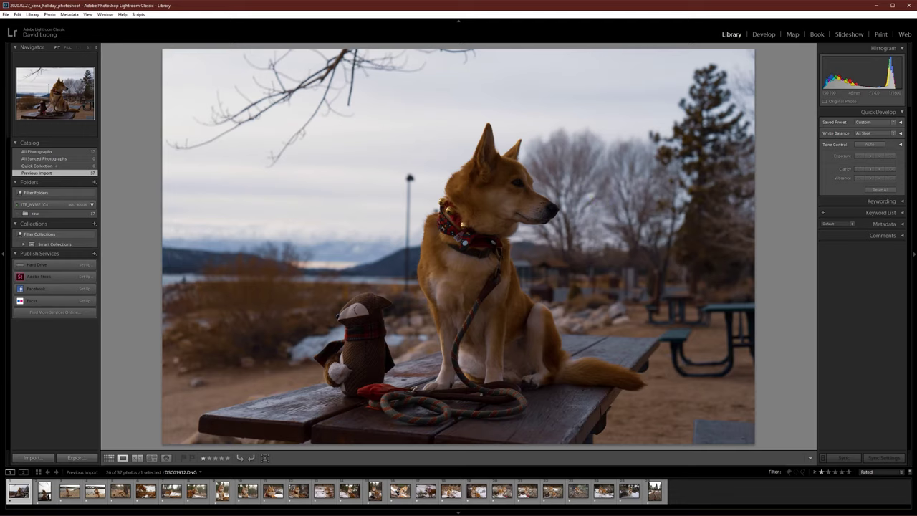
{"action": "left_click", "coordinate": [763, 35]}
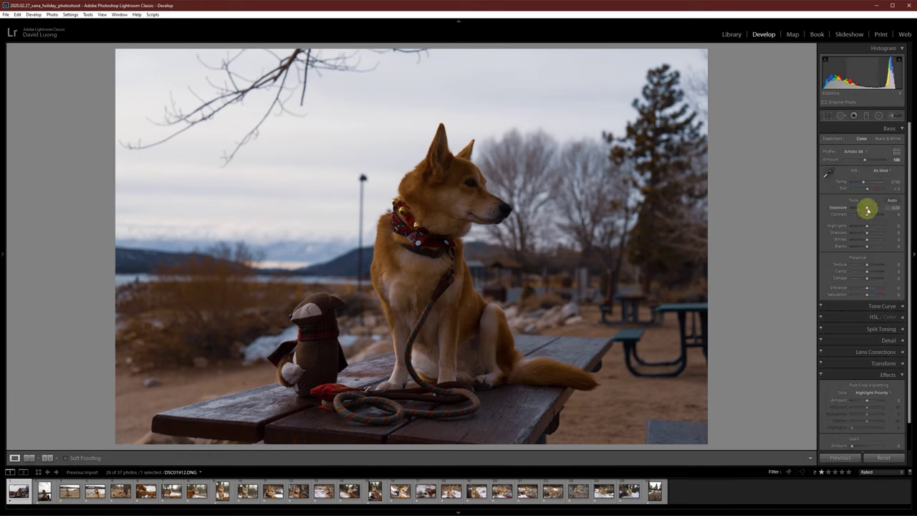
Set Exposure +1.43, Temp 5533 and Highlights −40 in the Basic panel
{"action": "left_click_drag", "start_coordinate": [867, 210], "coordinate": [852, 227]}
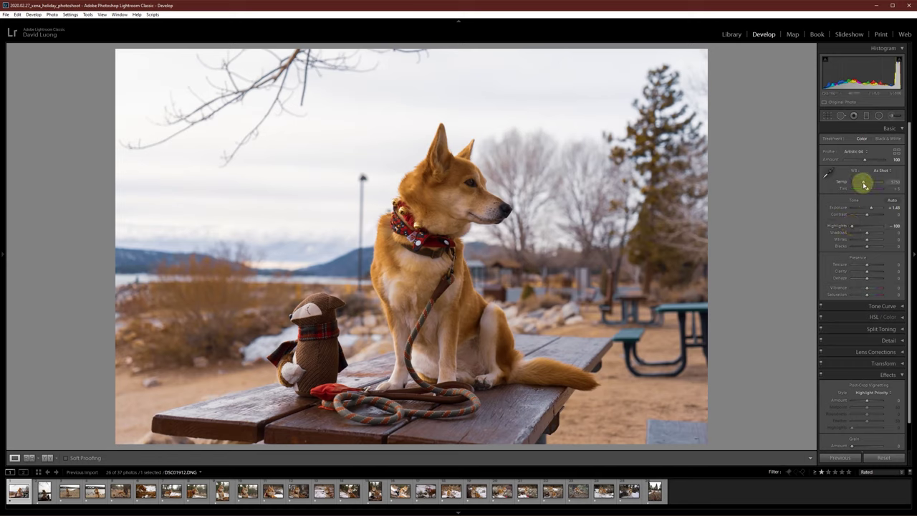
{"action": "left_click_drag", "start_coordinate": [864, 183], "coordinate": [863, 185]}
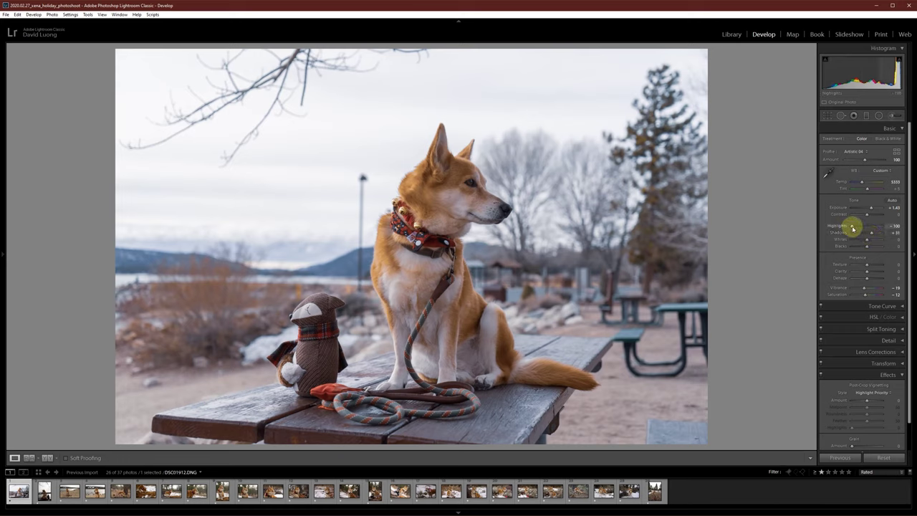
{"action": "left_click_drag", "start_coordinate": [855, 228], "coordinate": [864, 234]}
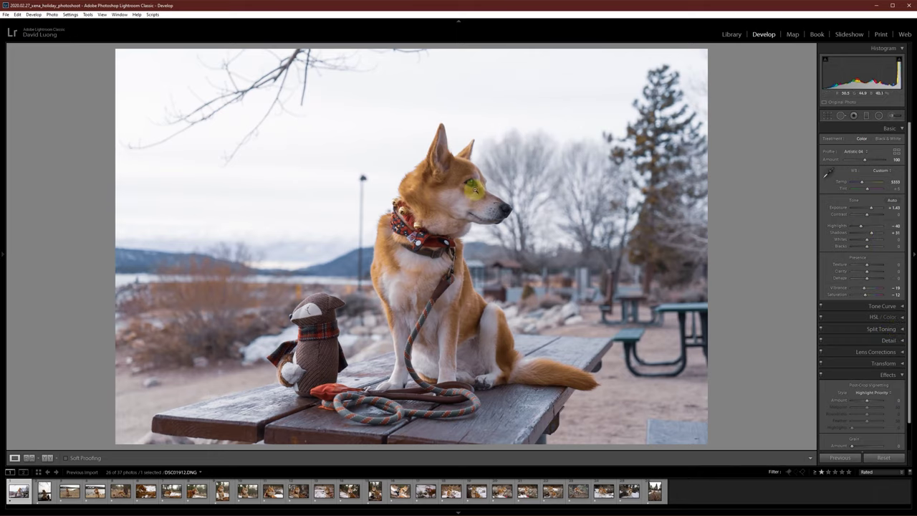
{"action": "left_click", "coordinate": [473, 182]}
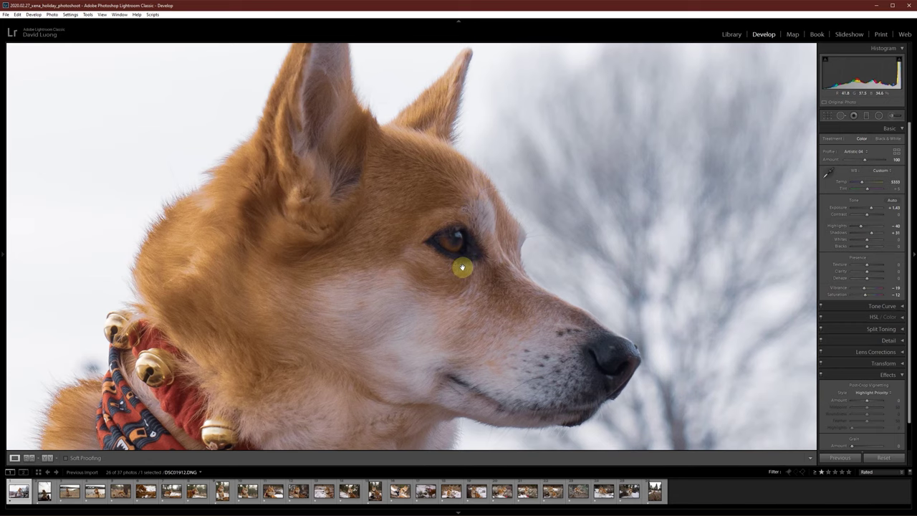
{"action": "left_click_drag", "start_coordinate": [450, 311], "coordinate": [493, 251]}
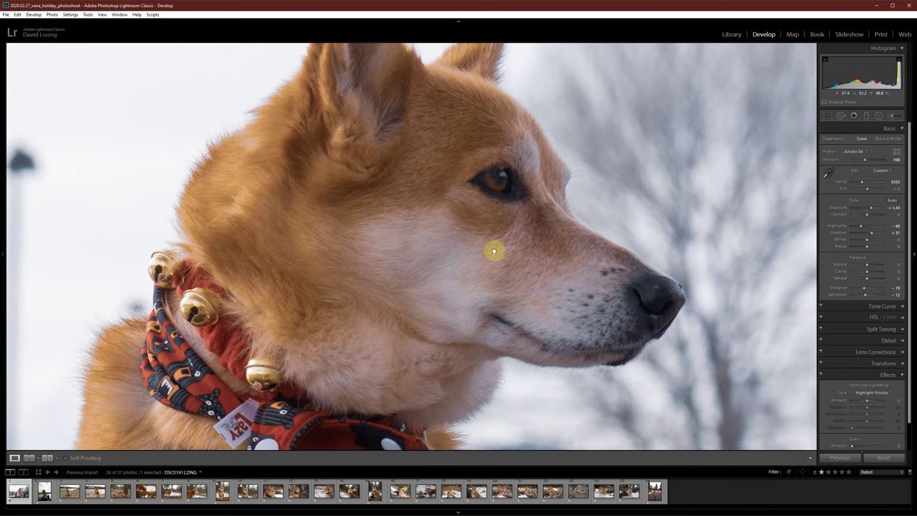
{"action": "left_click_drag", "start_coordinate": [442, 322], "coordinate": [469, 253]}
{"action": "left_click_drag", "start_coordinate": [463, 349], "coordinate": [462, 251]}
{"action": "left_click_drag", "start_coordinate": [466, 317], "coordinate": [490, 203]}
{"action": "left_click_drag", "start_coordinate": [481, 365], "coordinate": [481, 211]}
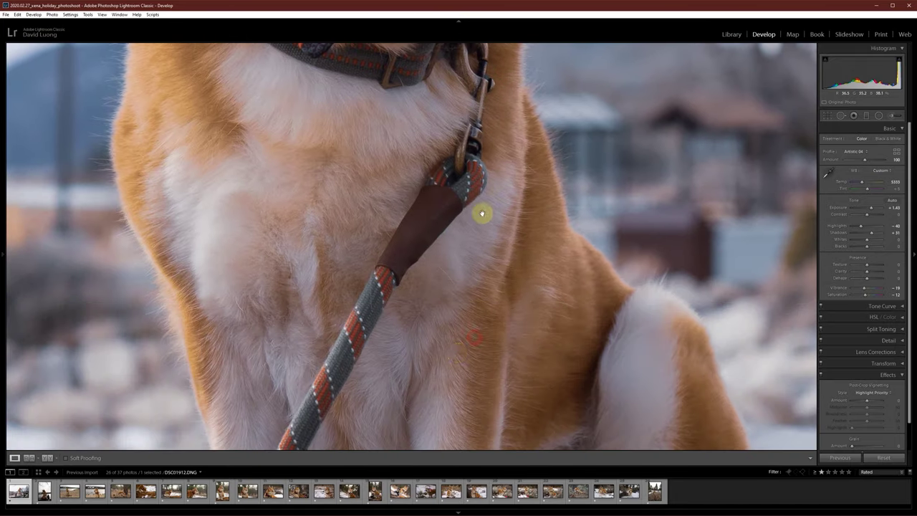
{"action": "left_click_drag", "start_coordinate": [479, 392], "coordinate": [479, 285]}
{"action": "left_click_drag", "start_coordinate": [492, 359], "coordinate": [492, 251]}
{"action": "left_click", "coordinate": [483, 286]}
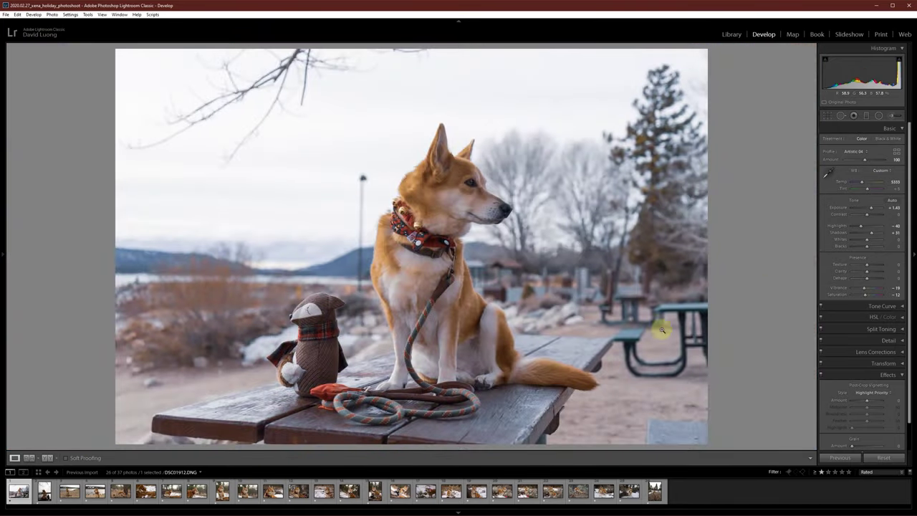
Add a −1.30 exposure graduated filter from the lower right toward the dog, undoing a stray filter
{"action": "left_click", "coordinate": [867, 117]}
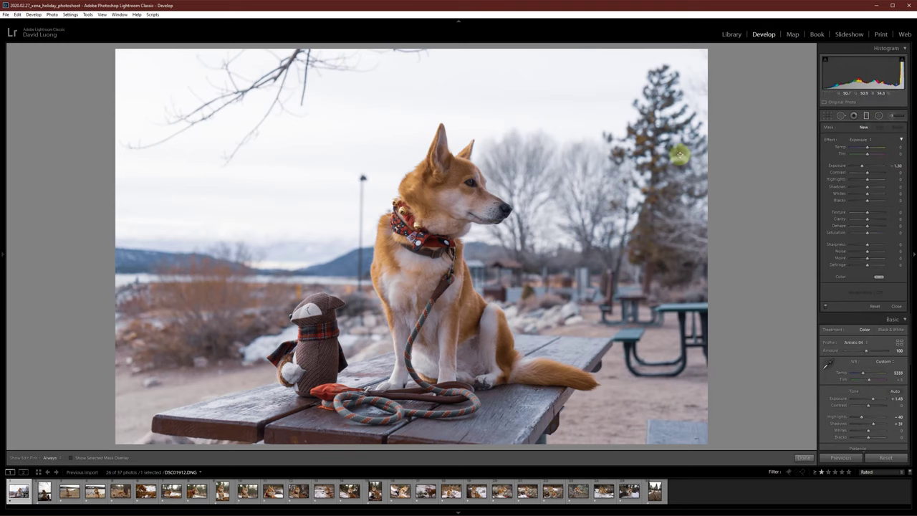
{"action": "left_click_drag", "start_coordinate": [701, 60], "coordinate": [586, 127]}
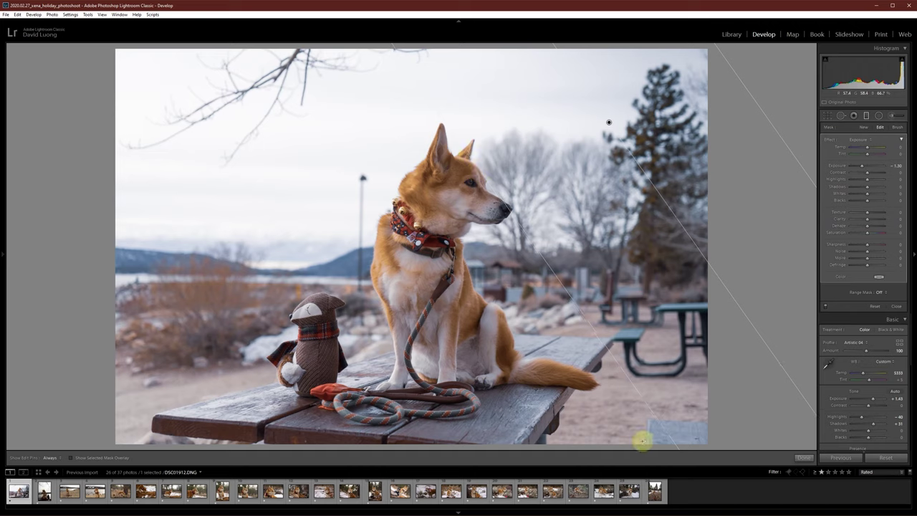
{"action": "left_click_drag", "start_coordinate": [106, 73], "coordinate": [377, 7]}
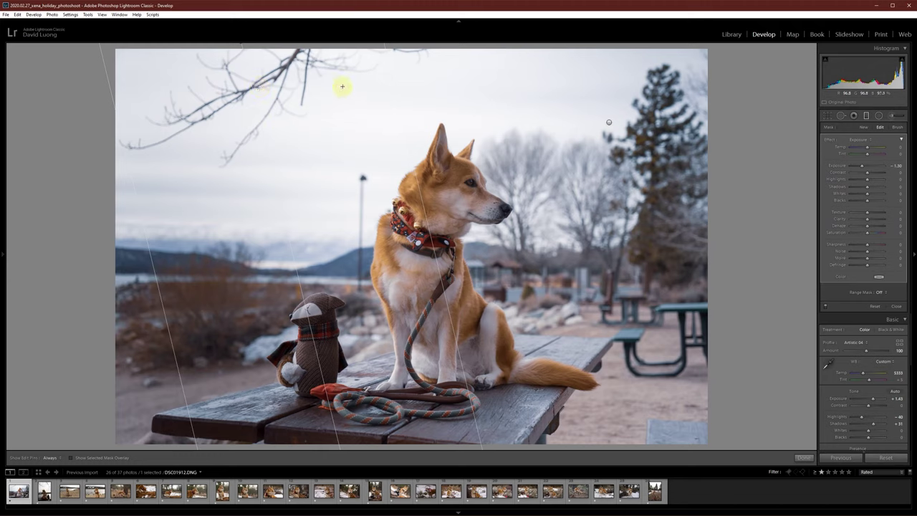
{"action": "key", "text": "ctrl+z"}
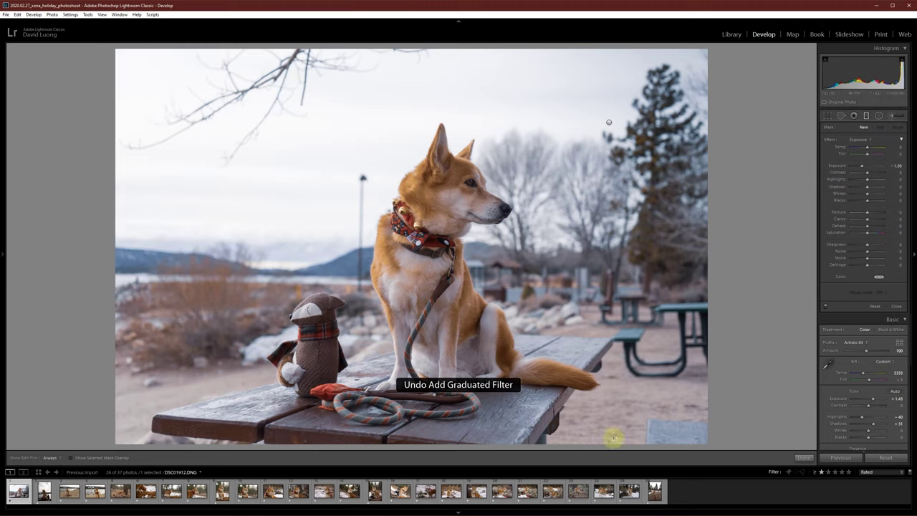
{"action": "left_click_drag", "start_coordinate": [624, 450], "coordinate": [637, 411]}
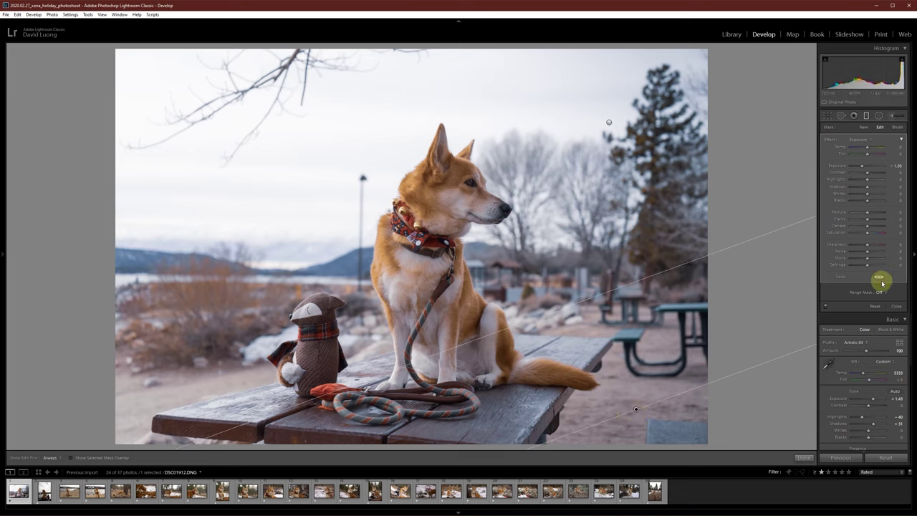
{"action": "left_click", "coordinate": [864, 117]}
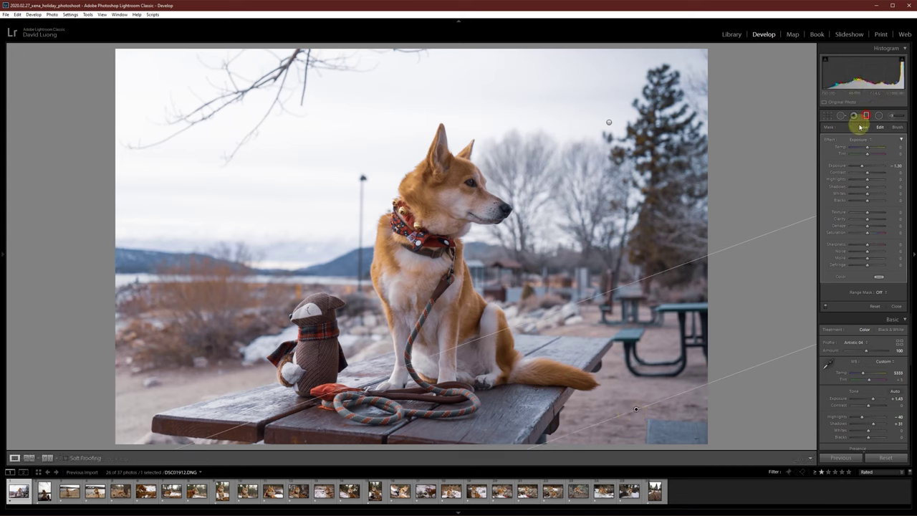
Tint the split-toning highlights green-yellow at hue about 105, saturation 6
{"action": "left_click", "coordinate": [895, 307]}
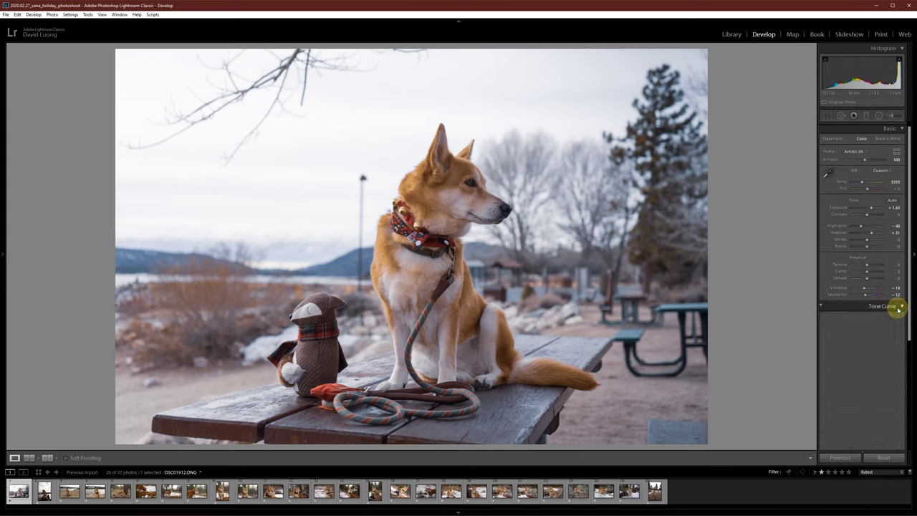
{"action": "left_click_drag", "start_coordinate": [909, 276], "coordinate": [914, 360]}
{"action": "left_click", "coordinate": [900, 339]}
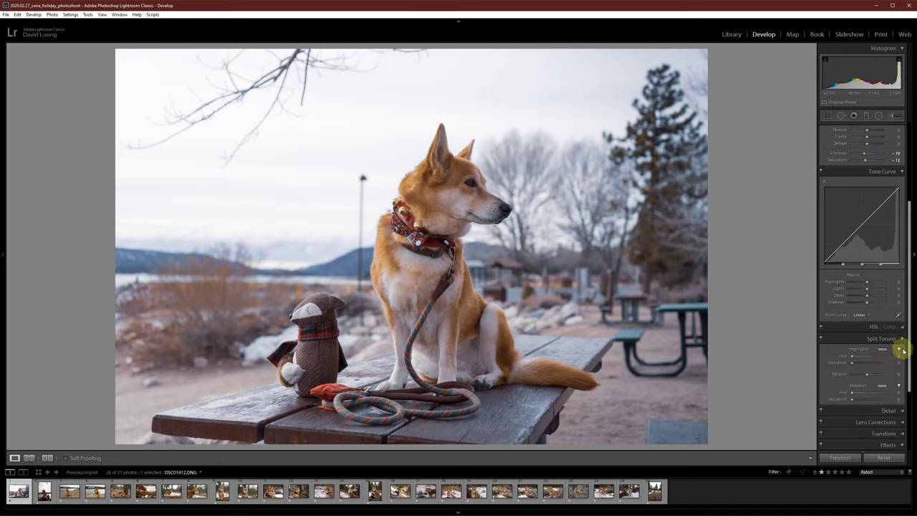
{"action": "left_click", "coordinate": [883, 349]}
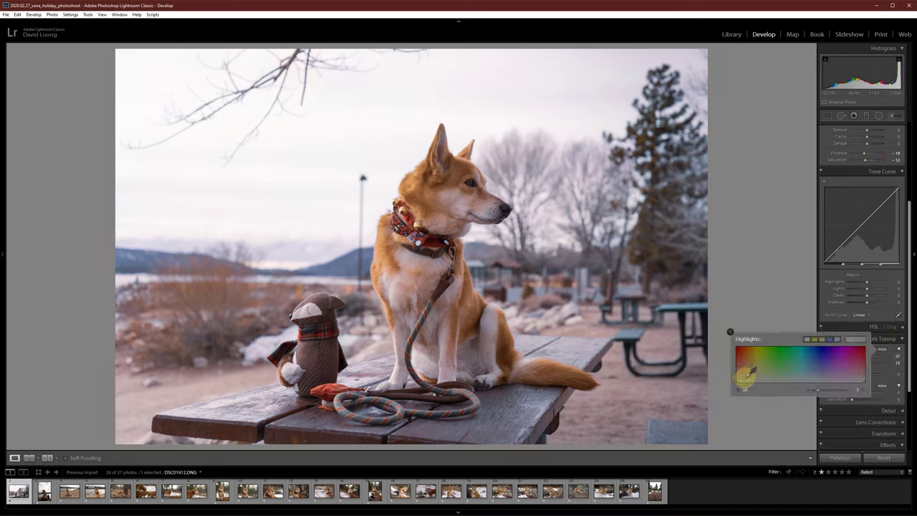
{"action": "left_click_drag", "start_coordinate": [746, 376], "coordinate": [755, 376]}
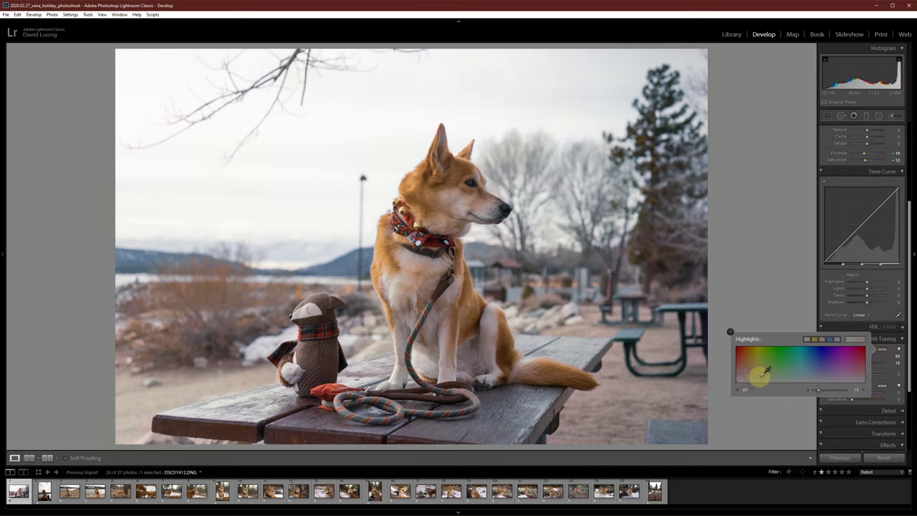
{"action": "left_click_drag", "start_coordinate": [762, 374], "coordinate": [777, 376]}
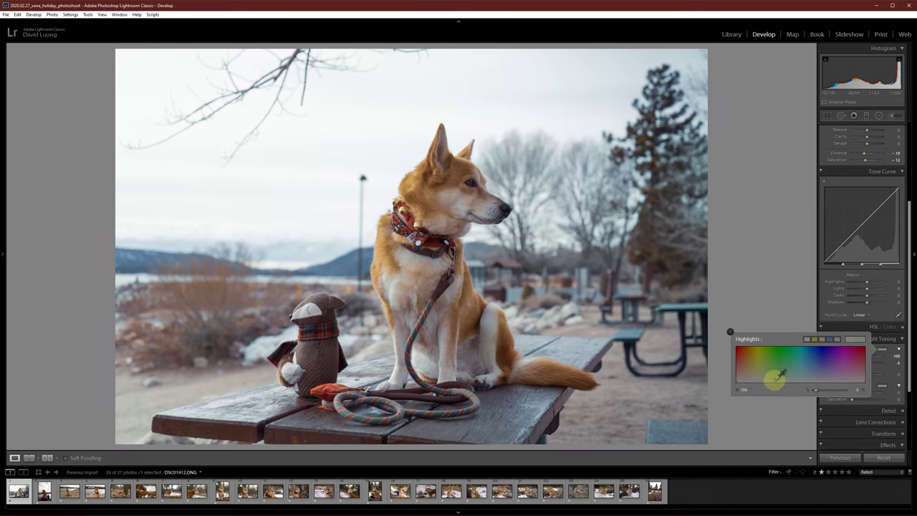
Tint the split-toning shadows blue at hue 215, saturation 12
{"action": "left_click", "coordinate": [882, 385]}
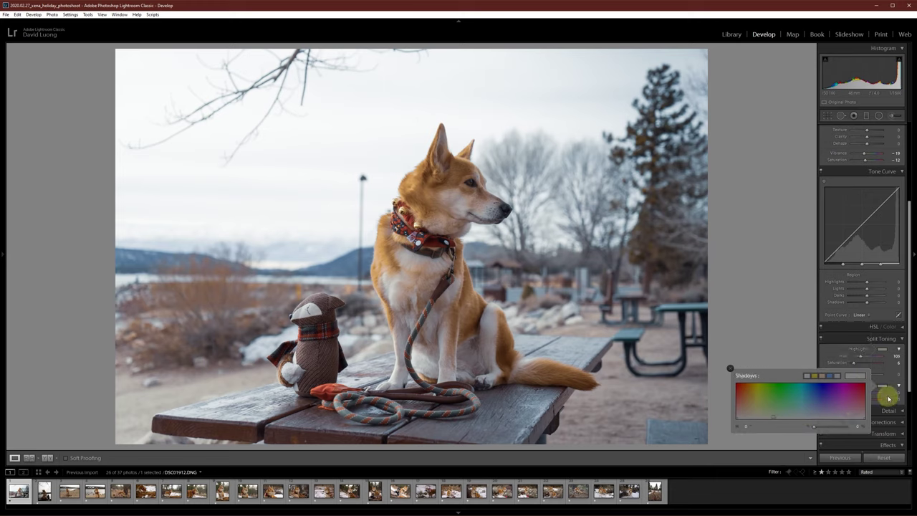
{"action": "left_click_drag", "start_coordinate": [801, 418], "coordinate": [809, 413]}
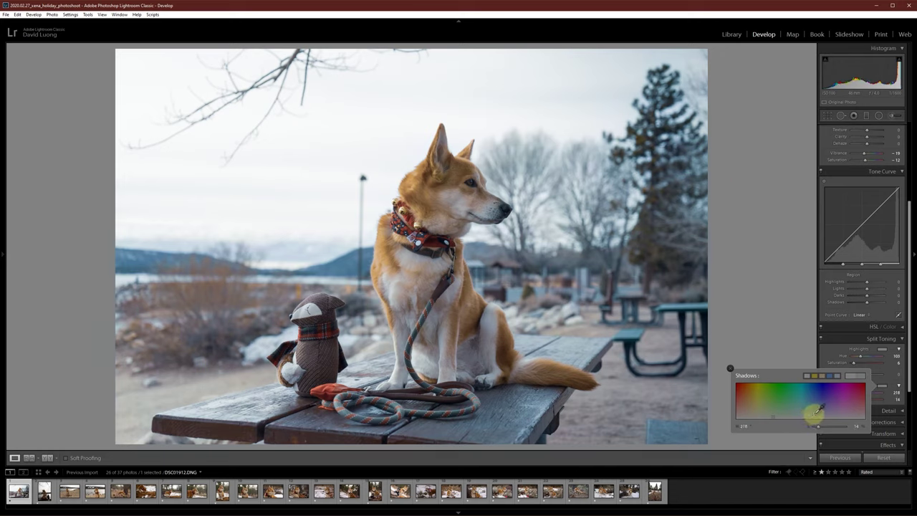
{"action": "left_click_drag", "start_coordinate": [818, 410], "coordinate": [823, 409]}
{"action": "left_click_drag", "start_coordinate": [818, 410], "coordinate": [813, 414]}
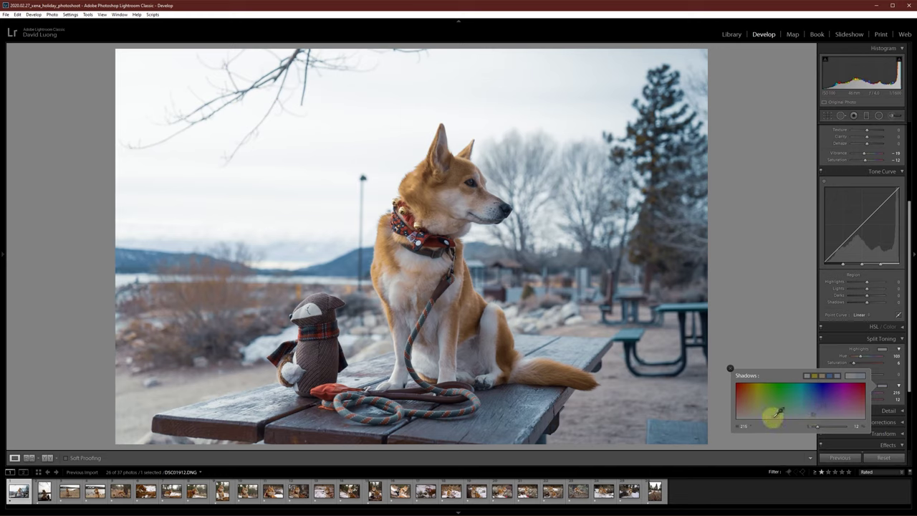
{"action": "left_click", "coordinate": [911, 352]}
{"action": "left_click_drag", "start_coordinate": [911, 352], "coordinate": [911, 385]}
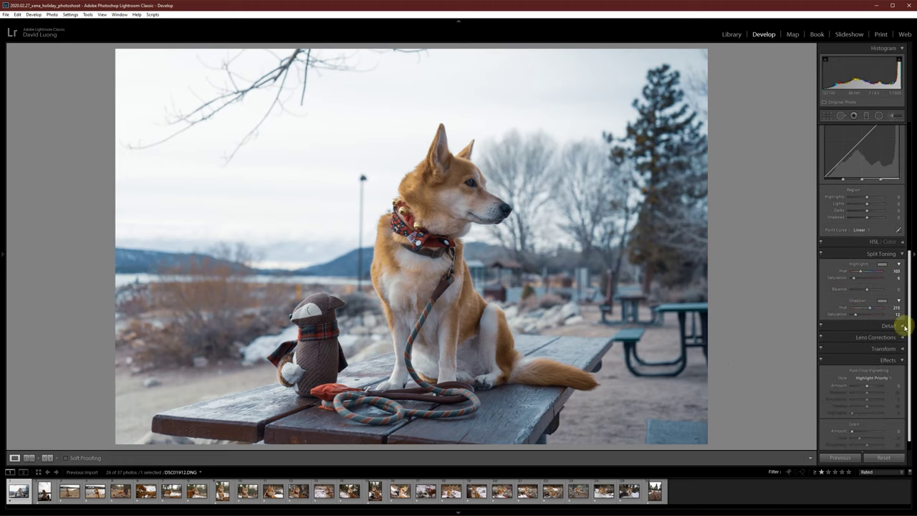
Set the Post-Crop Vignetting Amount to -26 to darken the photo's edges
{"action": "scroll", "coordinate": [903, 326], "scroll_direction": "down", "scroll_amount": 3}
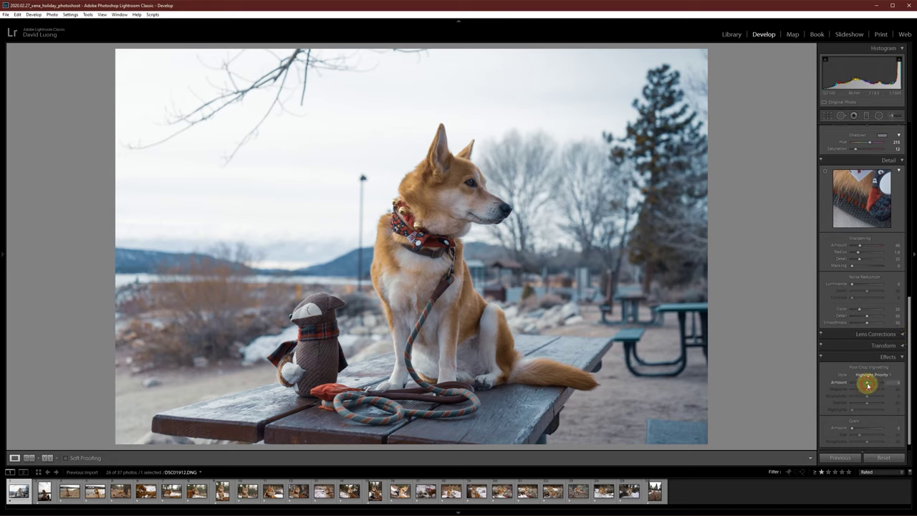
{"action": "left_click_drag", "start_coordinate": [868, 385], "coordinate": [864, 386]}
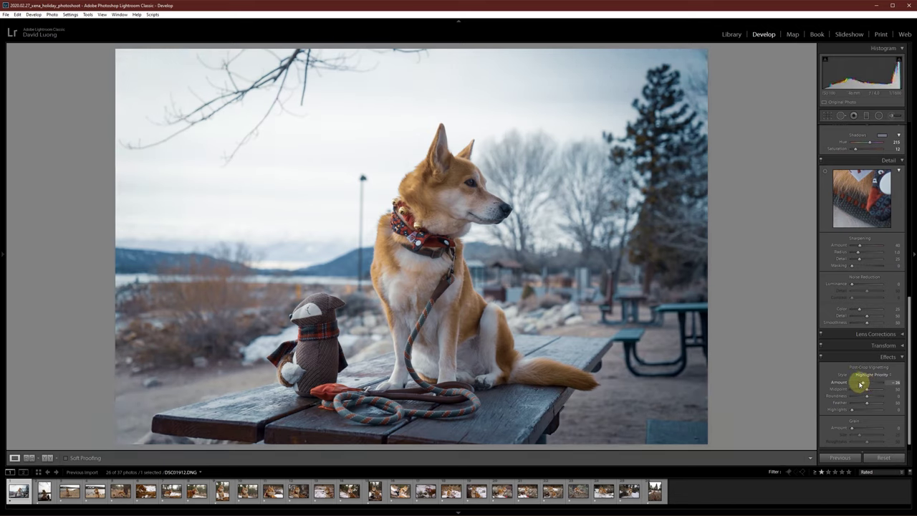
Show the dog photo in Library, checking the face at 1:1 before returning to Fit
{"action": "left_click", "coordinate": [731, 34]}
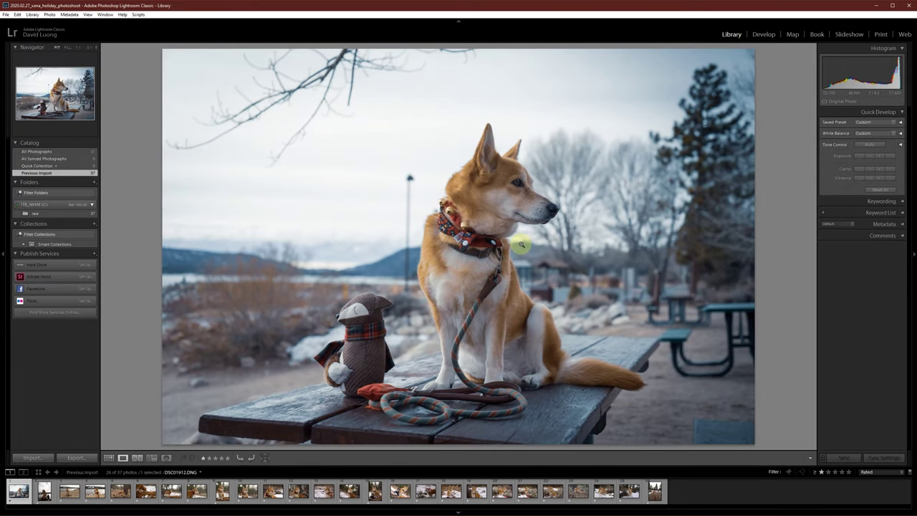
{"action": "left_click", "coordinate": [504, 212]}
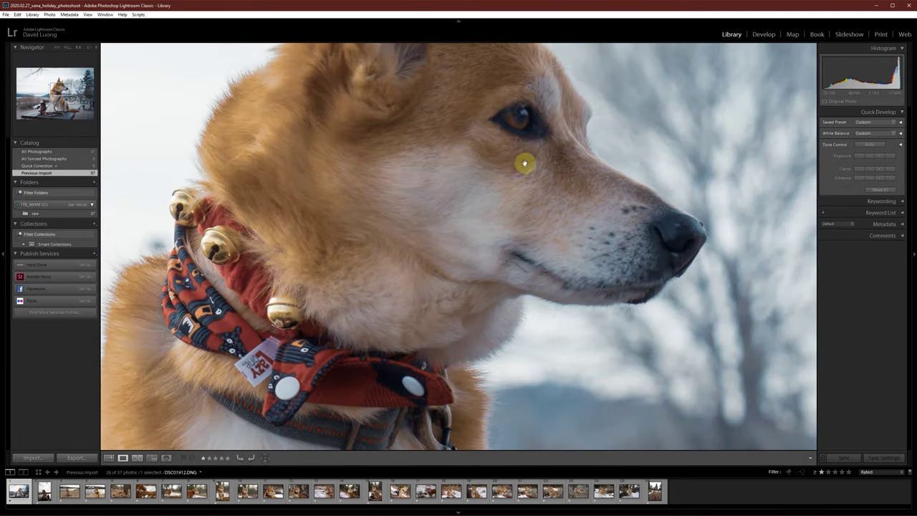
{"action": "left_click_drag", "start_coordinate": [524, 164], "coordinate": [547, 227]}
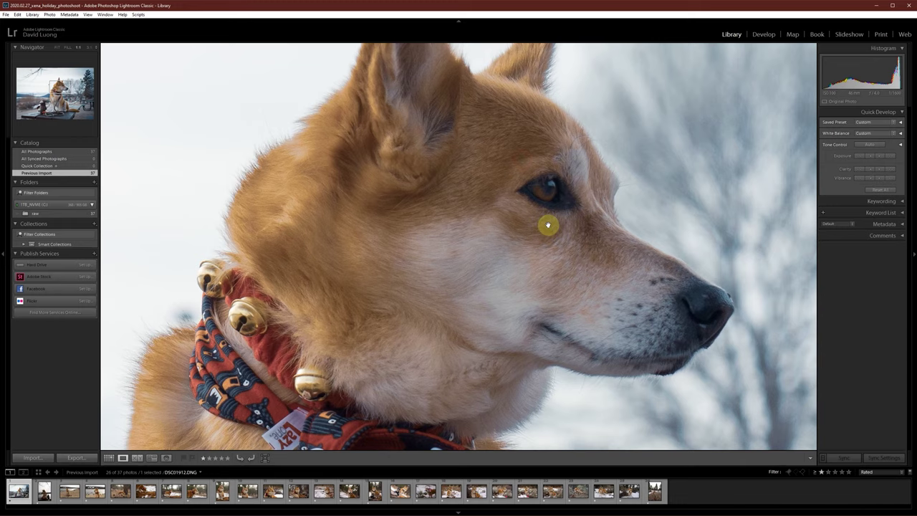
{"action": "left_click", "coordinate": [547, 226]}
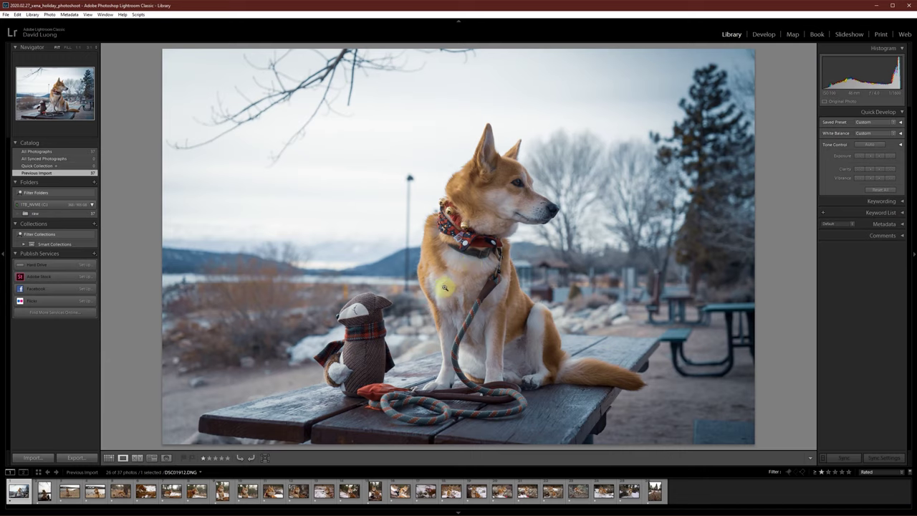
Open the Enhance Details preview for DSC01912 and show the whole photo
{"action": "right_click", "coordinate": [513, 201]}
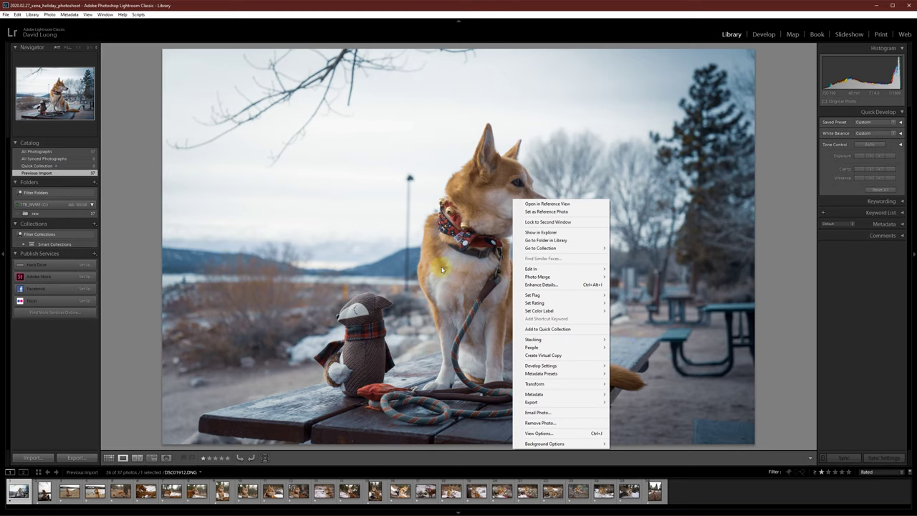
{"action": "left_click", "coordinate": [543, 285]}
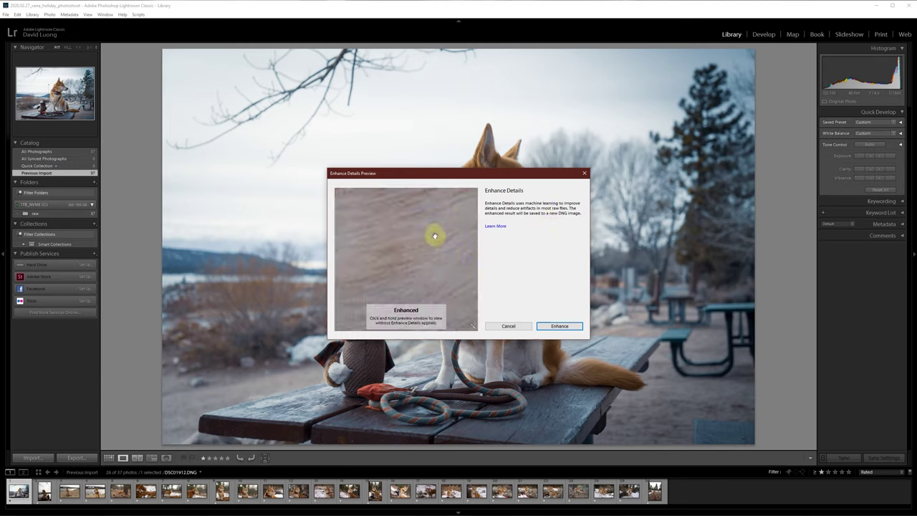
{"action": "left_click_drag", "start_coordinate": [412, 271], "coordinate": [400, 293]}
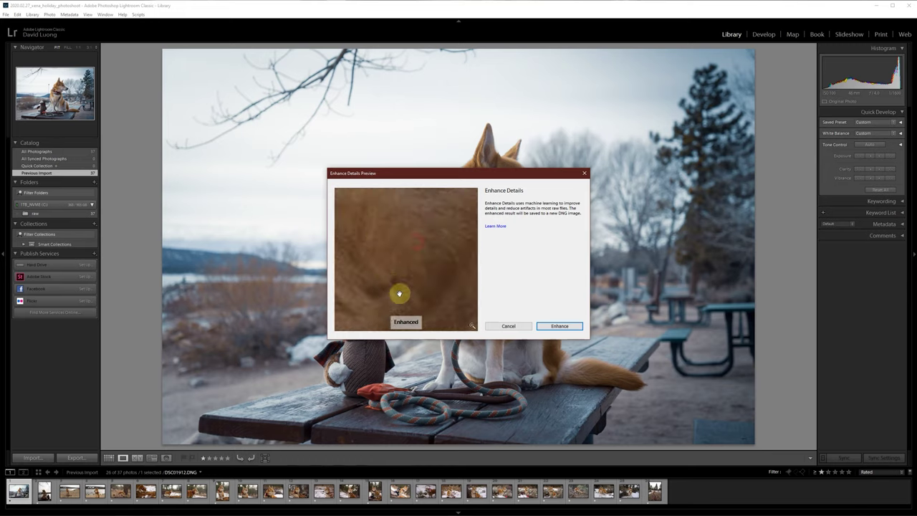
{"action": "left_click", "coordinate": [473, 326]}
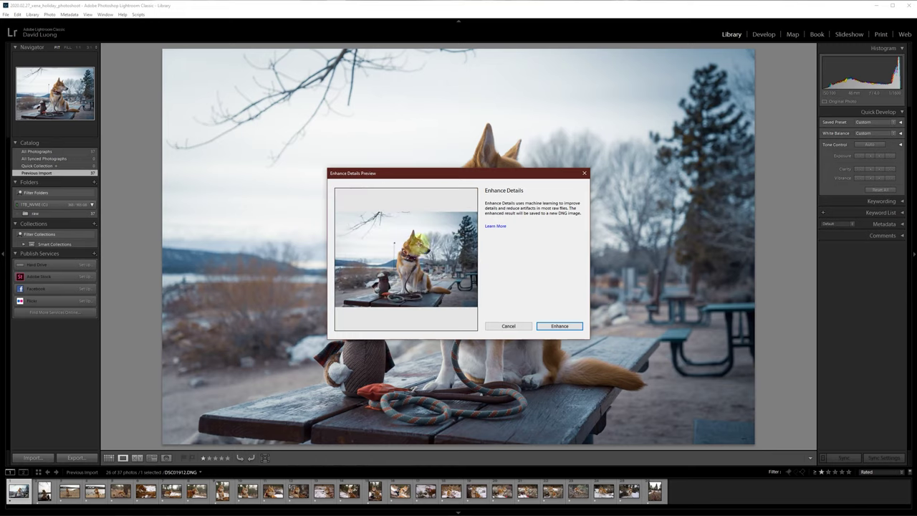
Inspect the dog's eye and fur close-up in the Enhance Details preview
{"action": "left_click_drag", "start_coordinate": [418, 240], "coordinate": [379, 170]}
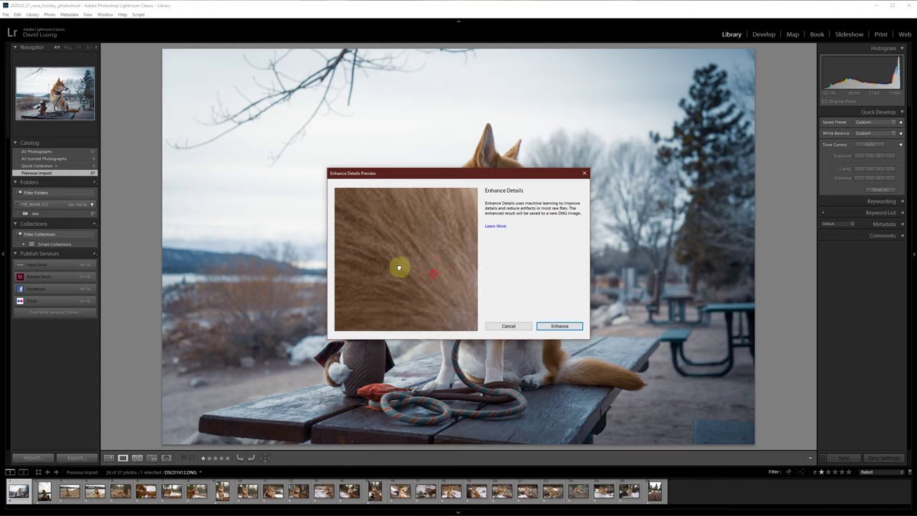
{"action": "left_click_drag", "start_coordinate": [399, 266], "coordinate": [395, 238]}
{"action": "left_click_drag", "start_coordinate": [437, 278], "coordinate": [457, 223]}
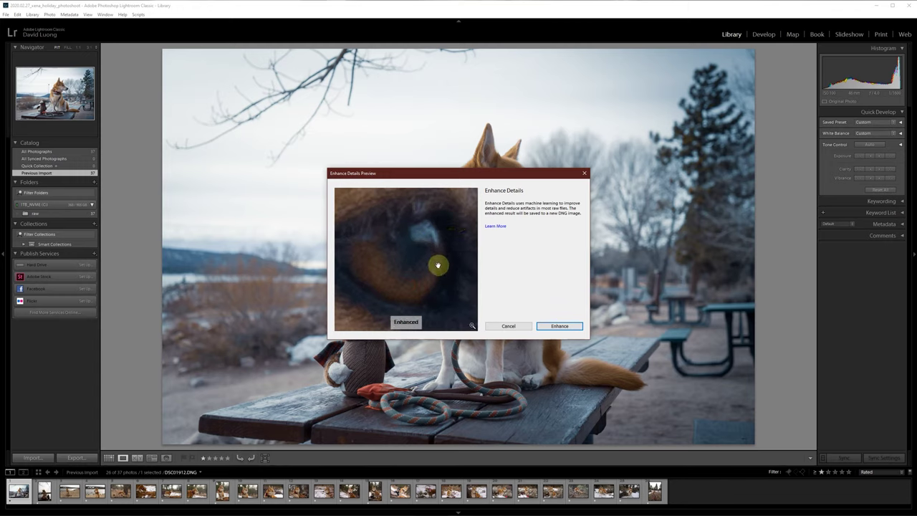
{"action": "left_click_drag", "start_coordinate": [428, 253], "coordinate": [444, 274]}
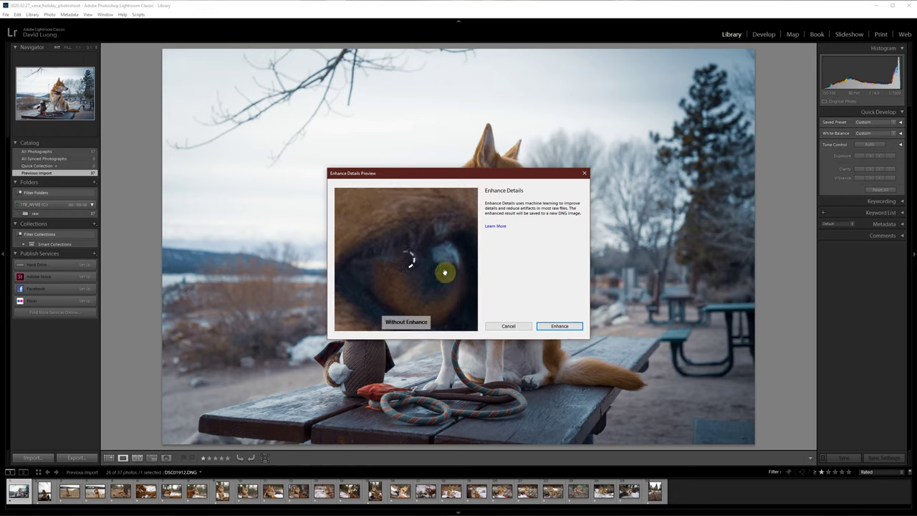
{"action": "left_click_drag", "start_coordinate": [444, 273], "coordinate": [332, 300]}
{"action": "left_click_drag", "start_coordinate": [462, 244], "coordinate": [387, 289]}
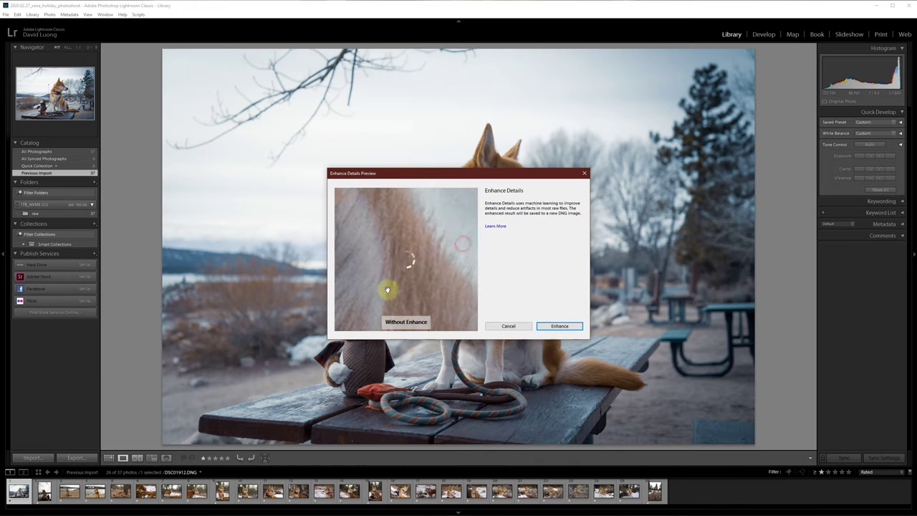
{"action": "left_click_drag", "start_coordinate": [448, 270], "coordinate": [362, 265]}
{"action": "left_click_drag", "start_coordinate": [436, 292], "coordinate": [414, 251]}
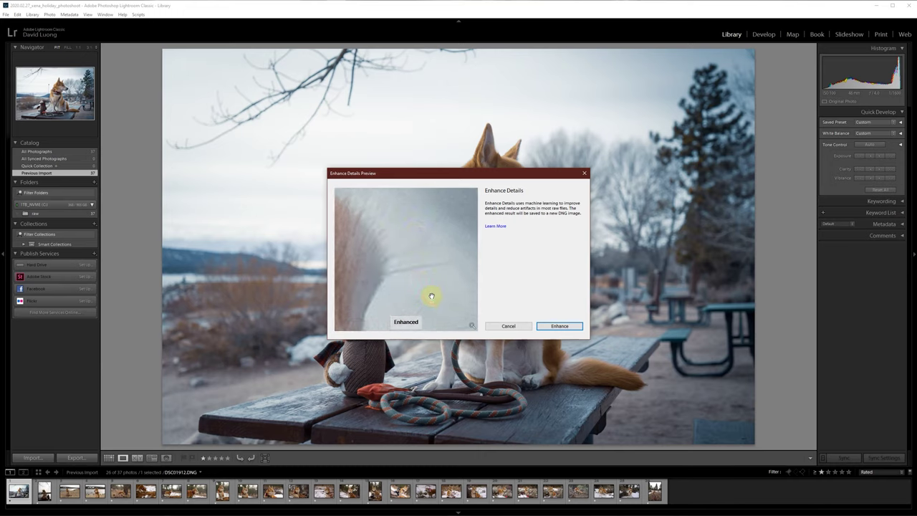
Compare fur detail with and without enhancement, then create the enhanced DNG
{"action": "left_click_drag", "start_coordinate": [431, 296], "coordinate": [421, 229]}
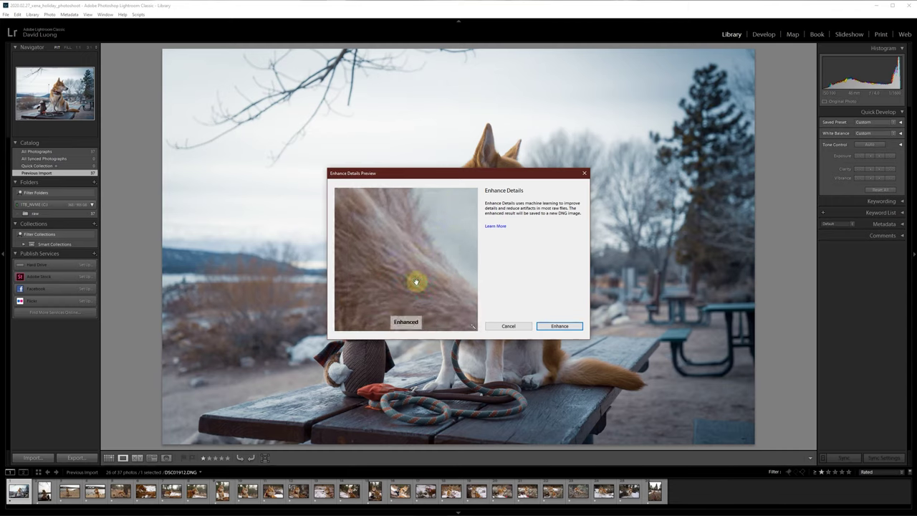
{"action": "mouse_move", "coordinate": [416, 282]}
{"action": "left_mouse_down"}
{"action": "mouse_move", "coordinate": [397, 222]}
{"action": "mouse_move", "coordinate": [381, 207]}
{"action": "mouse_move", "coordinate": [354, 227]}
{"action": "mouse_move", "coordinate": [374, 269]}
{"action": "mouse_move", "coordinate": [362, 277]}
{"action": "mouse_move", "coordinate": [405, 269]}
{"action": "left_mouse_up"}
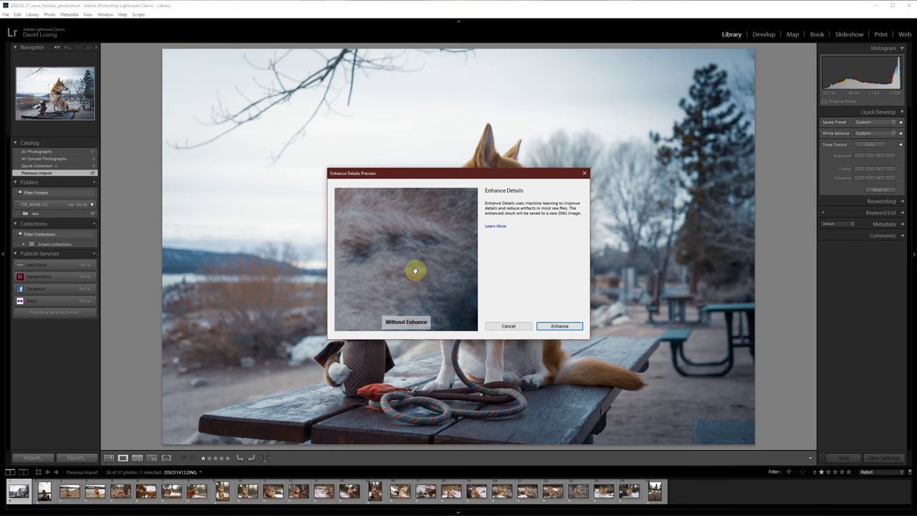
{"action": "left_click_drag", "start_coordinate": [453, 289], "coordinate": [424, 229]}
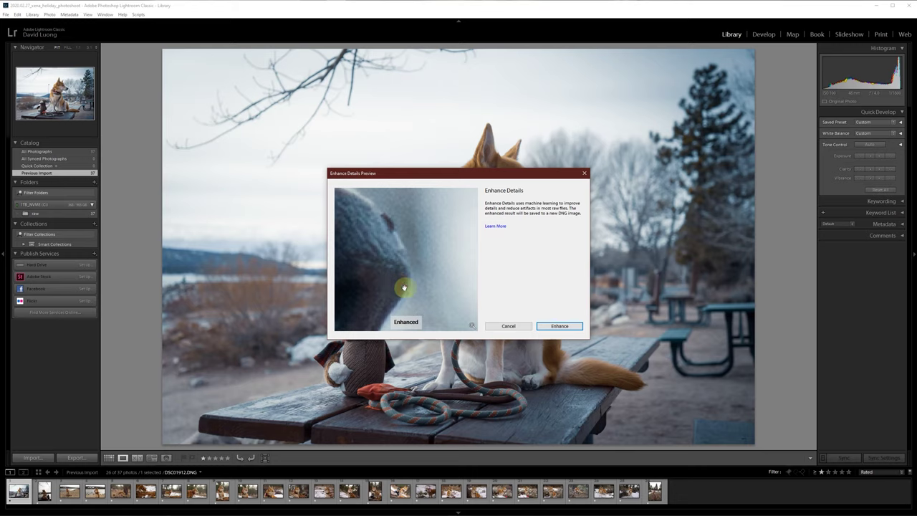
{"action": "left_click_drag", "start_coordinate": [404, 288], "coordinate": [461, 205]}
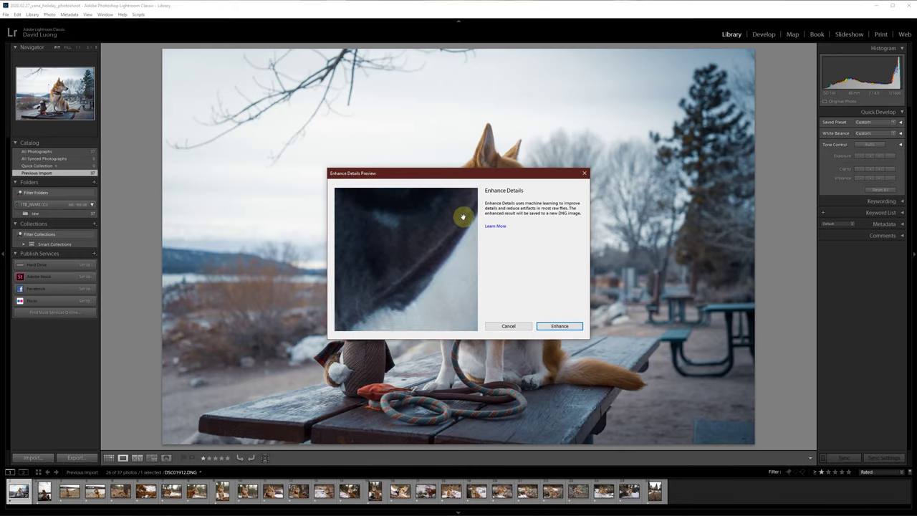
{"action": "left_click_drag", "start_coordinate": [431, 291], "coordinate": [461, 268]}
{"action": "left_click", "coordinate": [424, 276]}
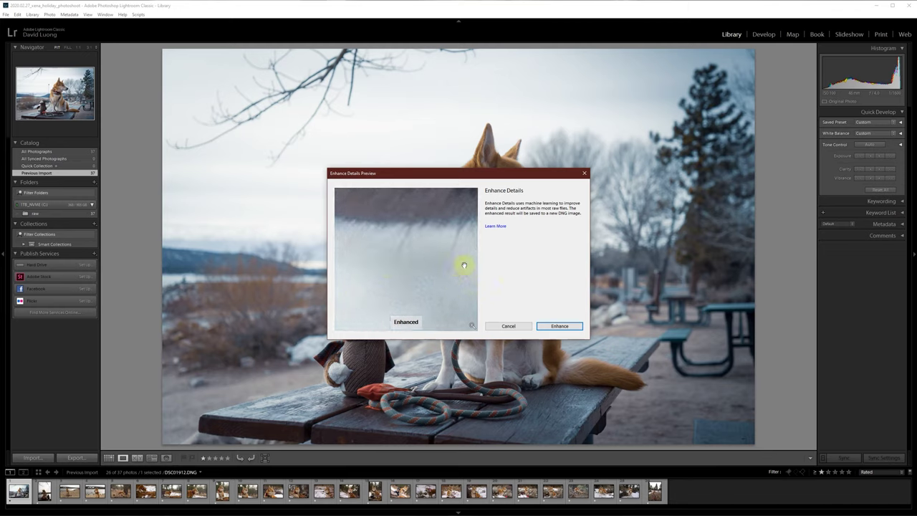
{"action": "left_click", "coordinate": [560, 327]}
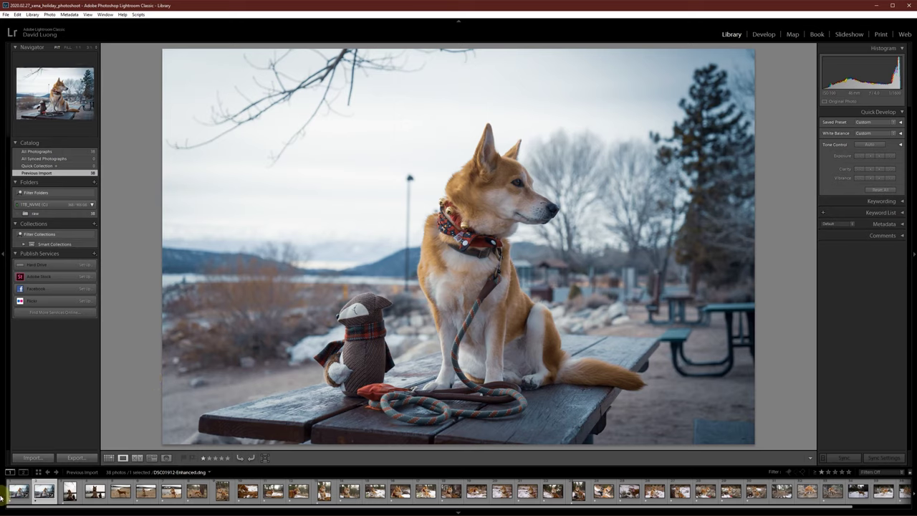
Give DSC01912-Enhanced.dng a yellow colour label, then select the original DSC01912.DNG
{"action": "left_click", "coordinate": [16, 493]}
{"action": "left_click", "coordinate": [42, 497]}
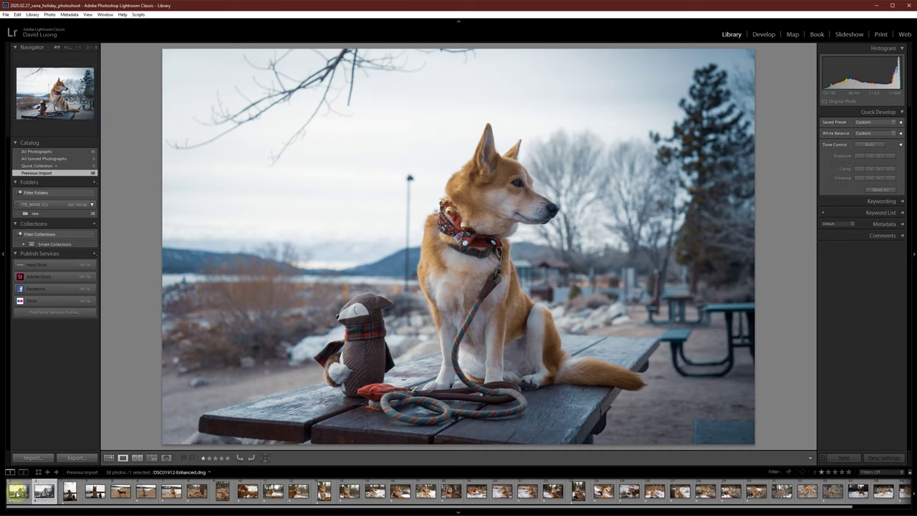
{"action": "left_click", "coordinate": [14, 493]}
{"action": "right_click", "coordinate": [14, 493]}
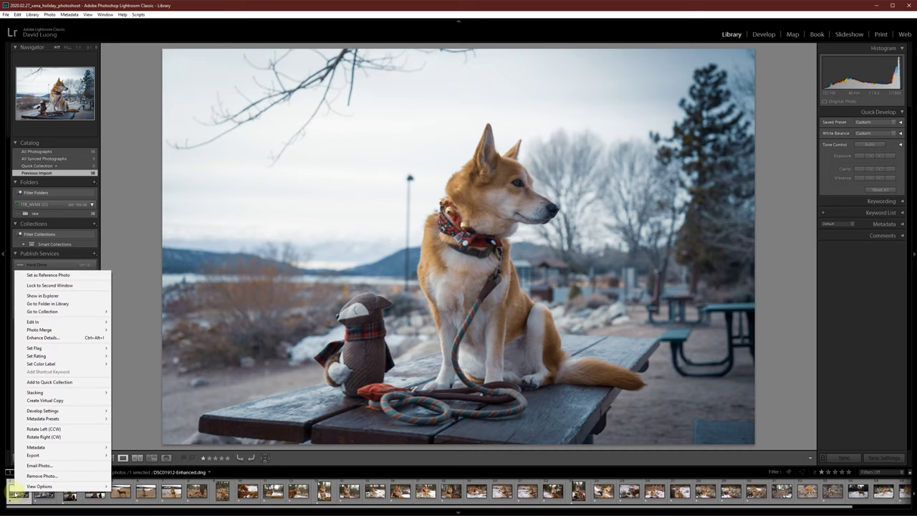
{"action": "mouse_move", "coordinate": [66, 364]}
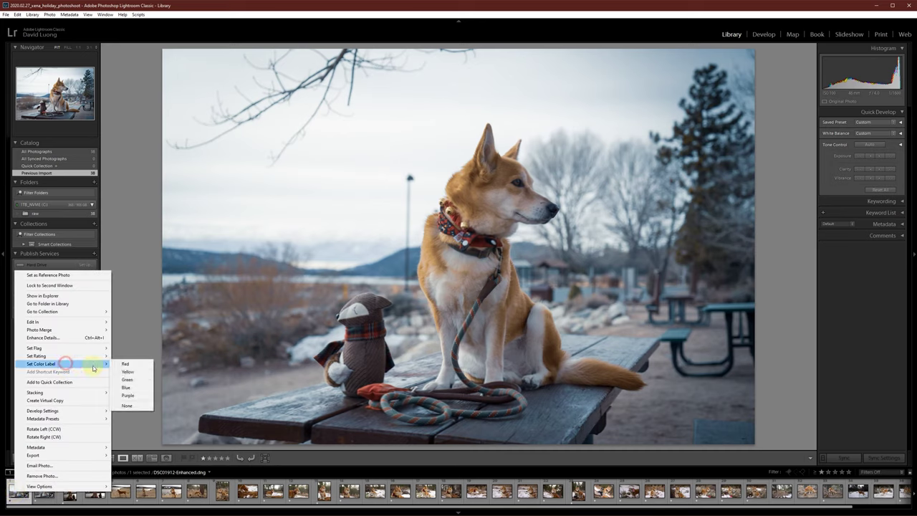
{"action": "left_click", "coordinate": [137, 372]}
{"action": "left_click", "coordinate": [41, 490]}
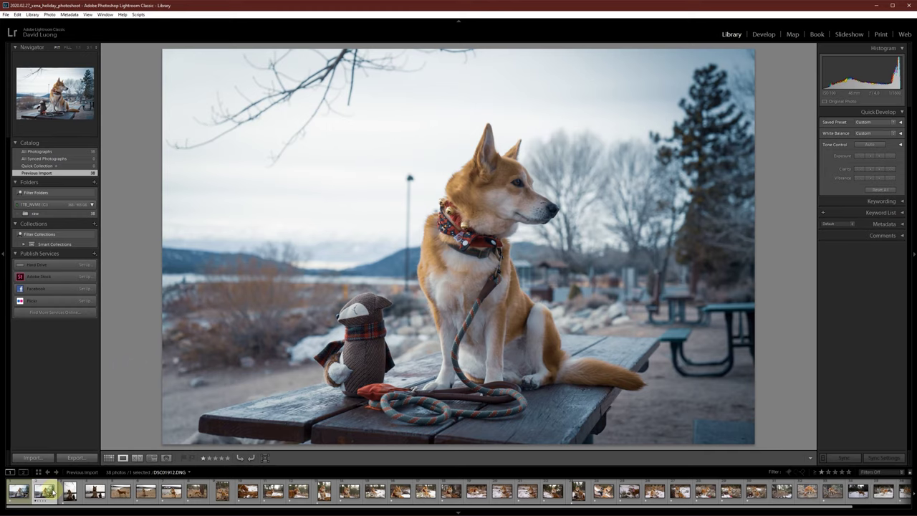
{"action": "left_click_drag", "start_coordinate": [46, 490], "coordinate": [30, 490]}
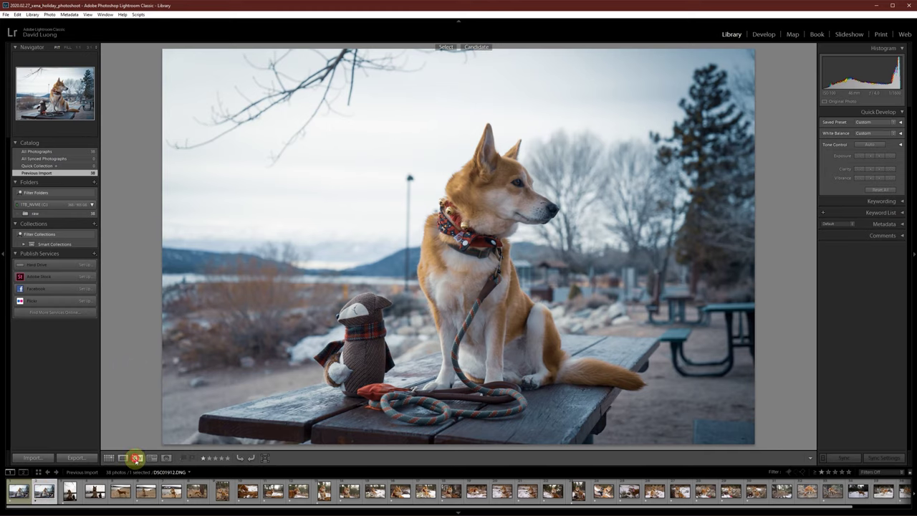
Compare original and enhanced versions side by side, zoomed in on the dog's muzzle
{"action": "left_click", "coordinate": [137, 457]}
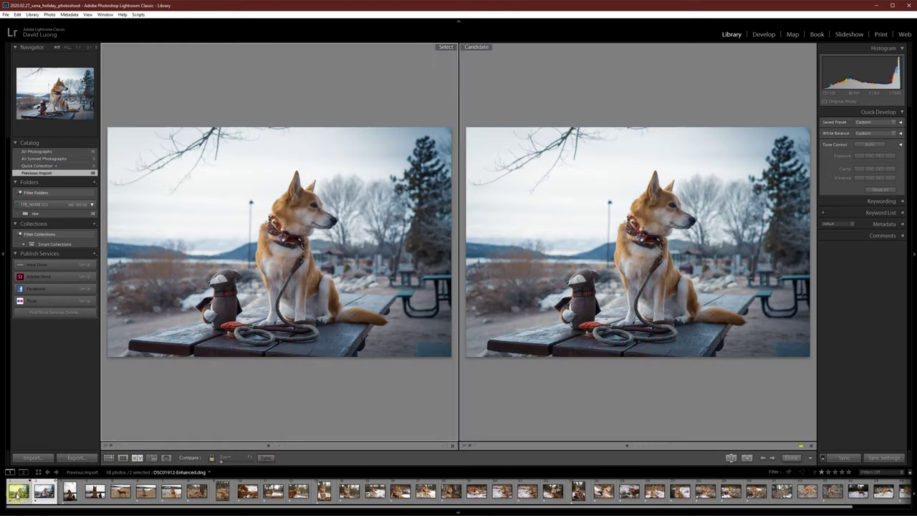
{"action": "left_click", "coordinate": [313, 213]}
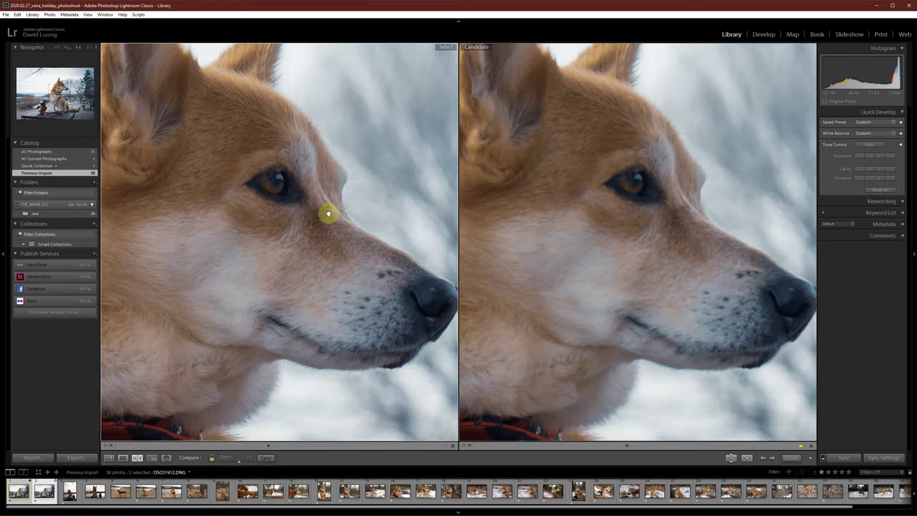
{"action": "left_click_drag", "start_coordinate": [287, 229], "coordinate": [293, 305]}
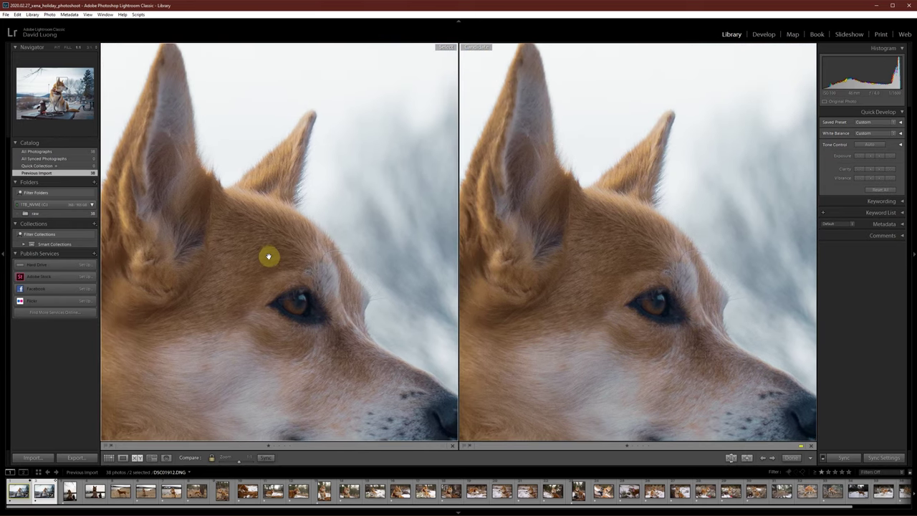
{"action": "left_click_drag", "start_coordinate": [268, 256], "coordinate": [293, 246]}
{"action": "left_click_drag", "start_coordinate": [334, 293], "coordinate": [256, 221]}
{"action": "left_click_drag", "start_coordinate": [273, 276], "coordinate": [272, 231]}
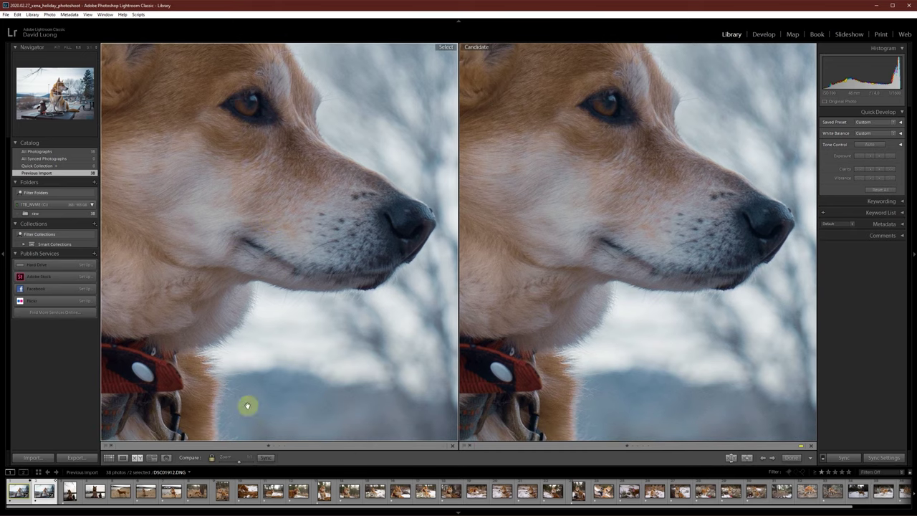
{"action": "left_click_drag", "start_coordinate": [240, 461], "coordinate": [242, 465]}
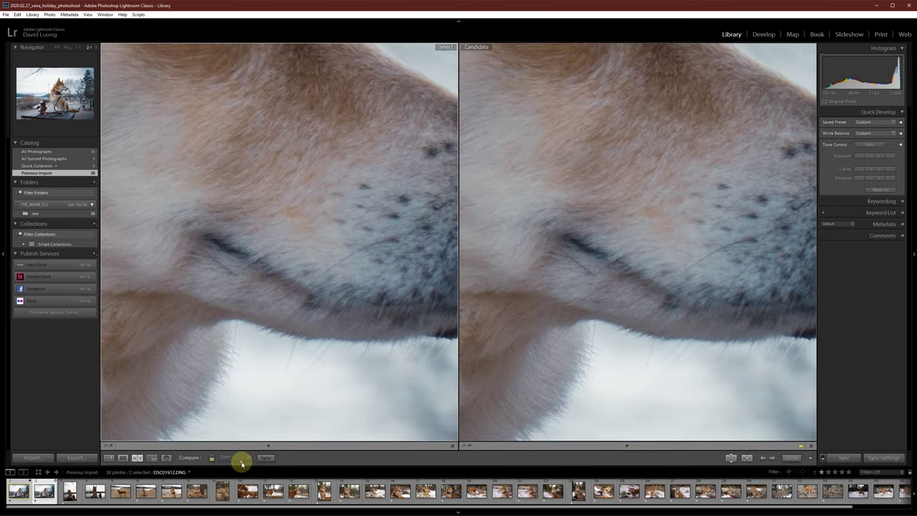
{"action": "left_click_drag", "start_coordinate": [306, 354], "coordinate": [301, 335]}
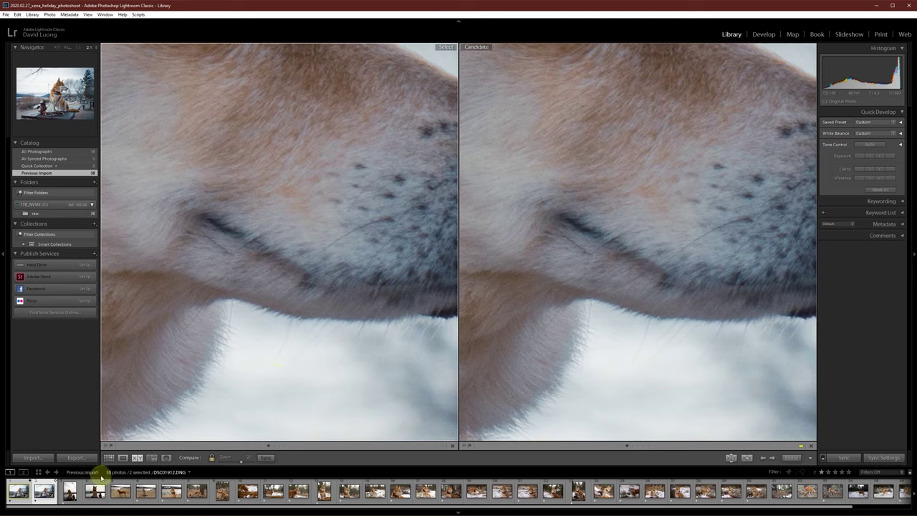
Make the Enhanced copy active and shift the muzzle close-up lower in both panes
{"action": "left_click", "coordinate": [24, 495]}
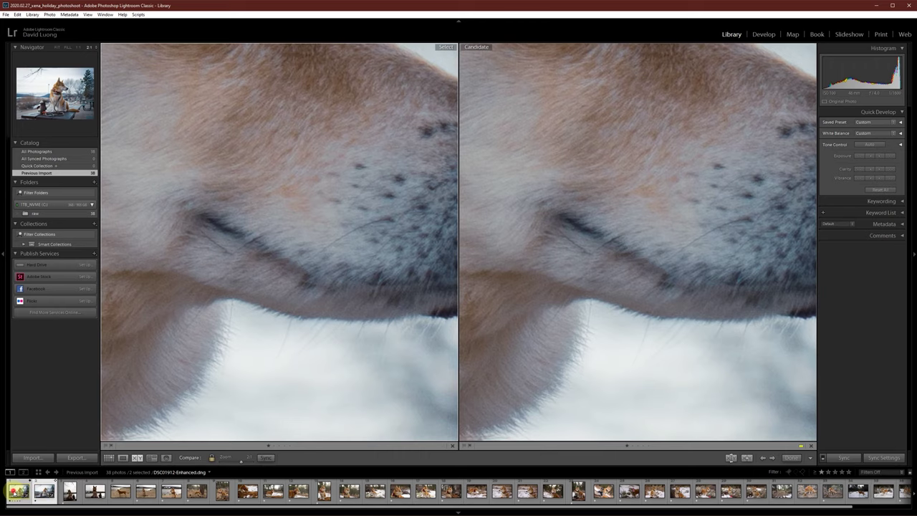
{"action": "left_click_drag", "start_coordinate": [348, 263], "coordinate": [241, 283]}
{"action": "left_click_drag", "start_coordinate": [330, 212], "coordinate": [264, 321]}
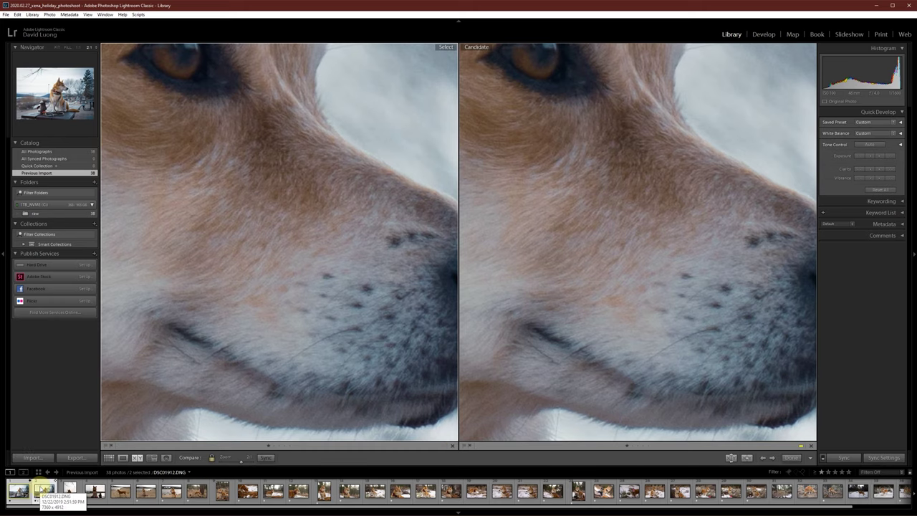
{"action": "left_click", "coordinate": [68, 488]}
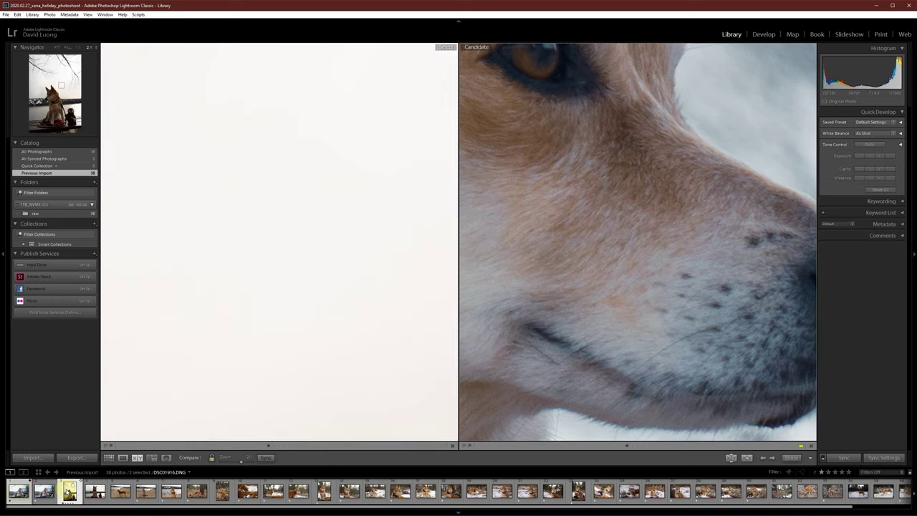
{"action": "left_click", "coordinate": [44, 492]}
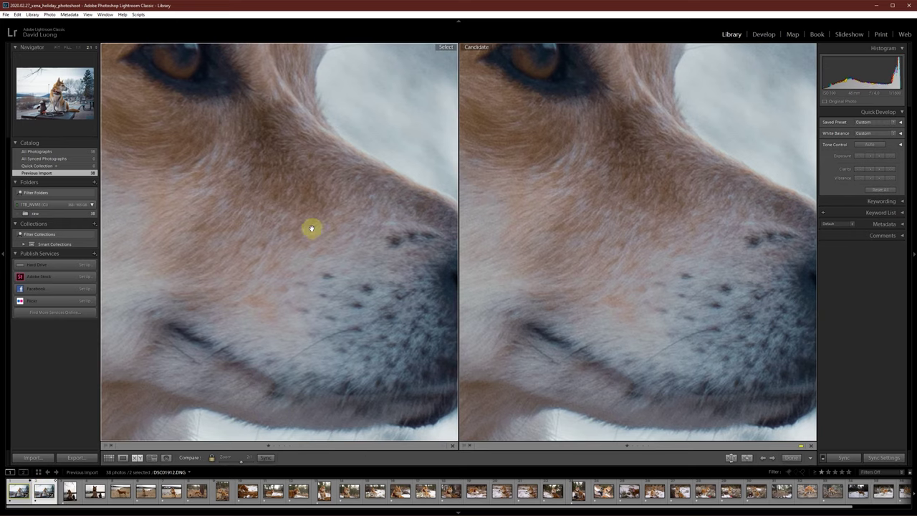
Inspect the dog's nose and chin at higher magnification, then fit both panes
{"action": "left_click_drag", "start_coordinate": [285, 248], "coordinate": [276, 258]}
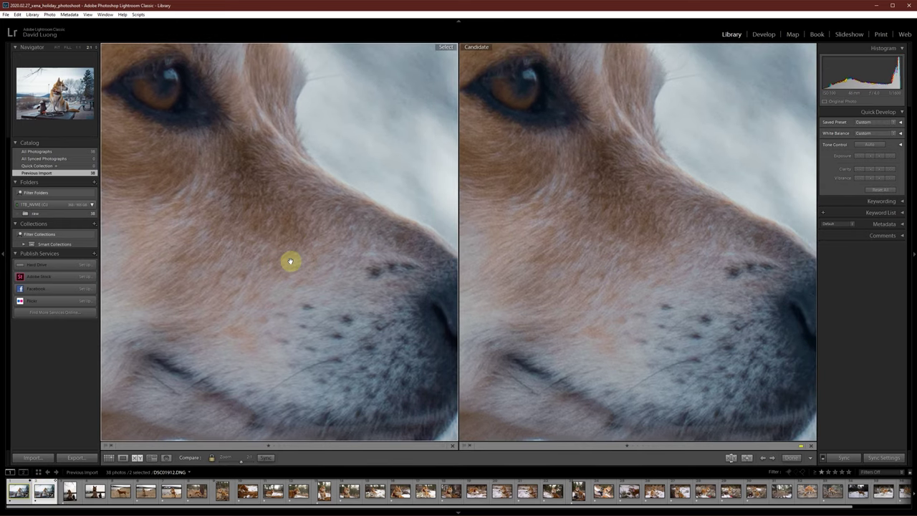
{"action": "left_click_drag", "start_coordinate": [655, 201], "coordinate": [610, 156]}
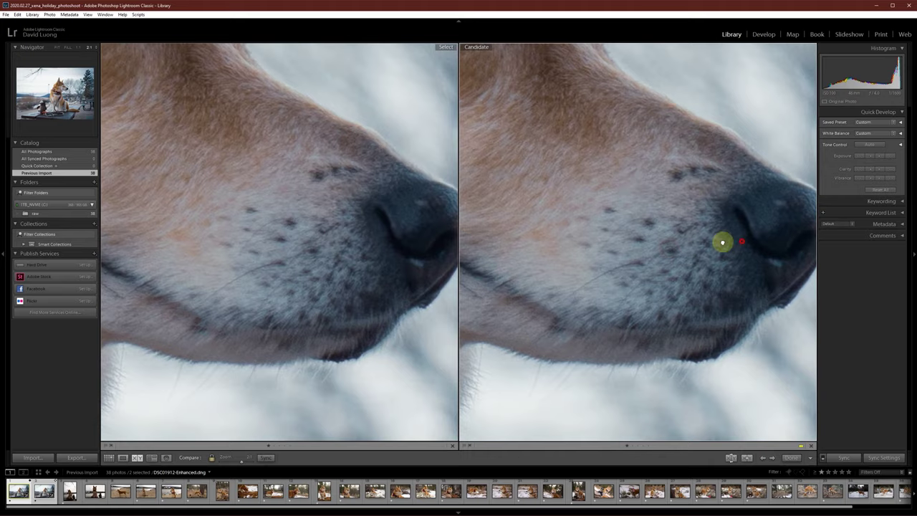
{"action": "left_click_drag", "start_coordinate": [721, 242], "coordinate": [665, 242]}
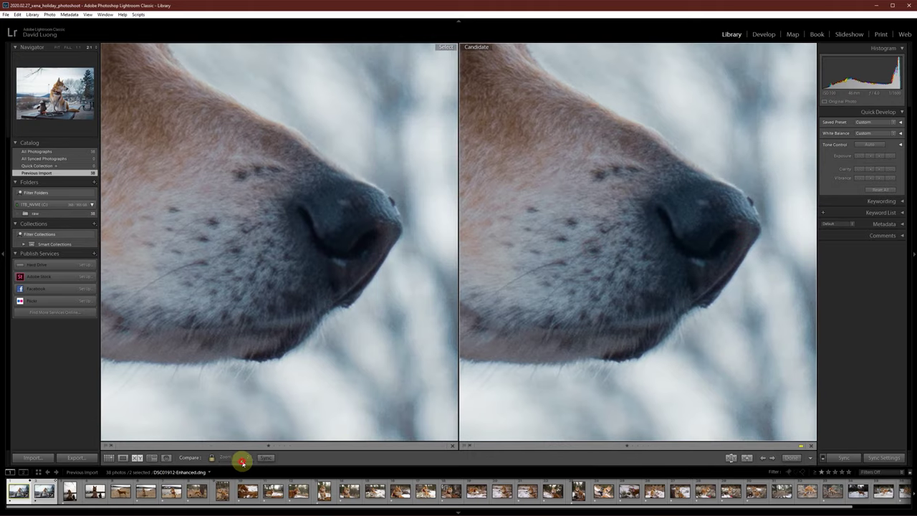
{"action": "left_click_drag", "start_coordinate": [242, 462], "coordinate": [244, 461]}
{"action": "left_click_drag", "start_coordinate": [688, 256], "coordinate": [657, 197]}
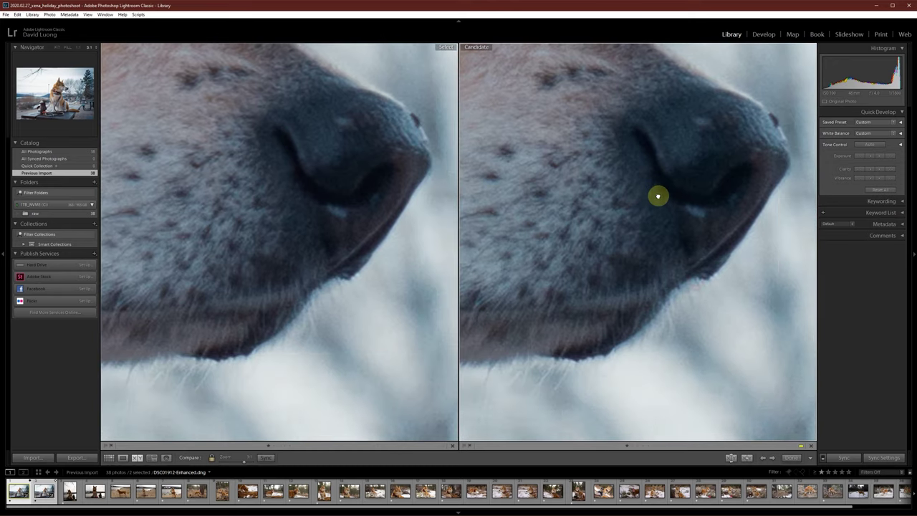
{"action": "left_click_drag", "start_coordinate": [600, 279], "coordinate": [671, 227]}
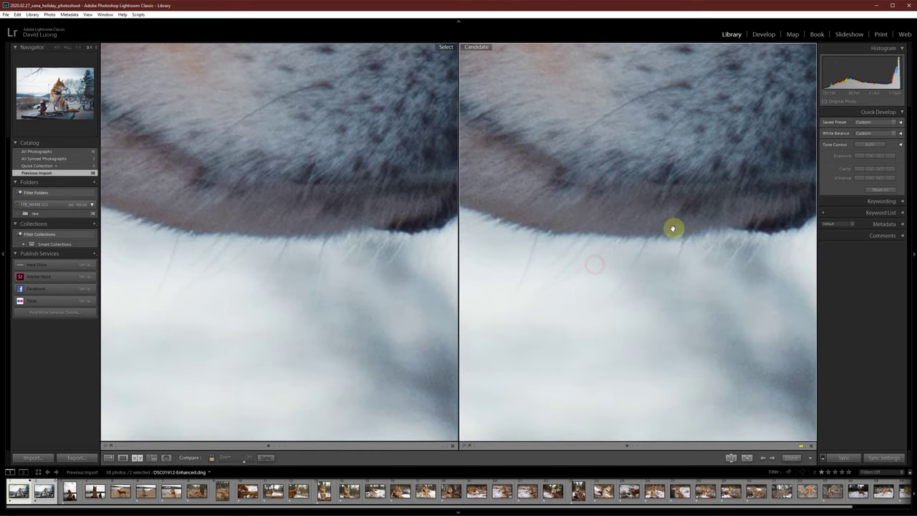
{"action": "left_click", "coordinate": [623, 231]}
Zoom both panes onto the toy's red-and-blue plaid and white stitched patch, then fit
{"action": "left_click", "coordinate": [237, 313]}
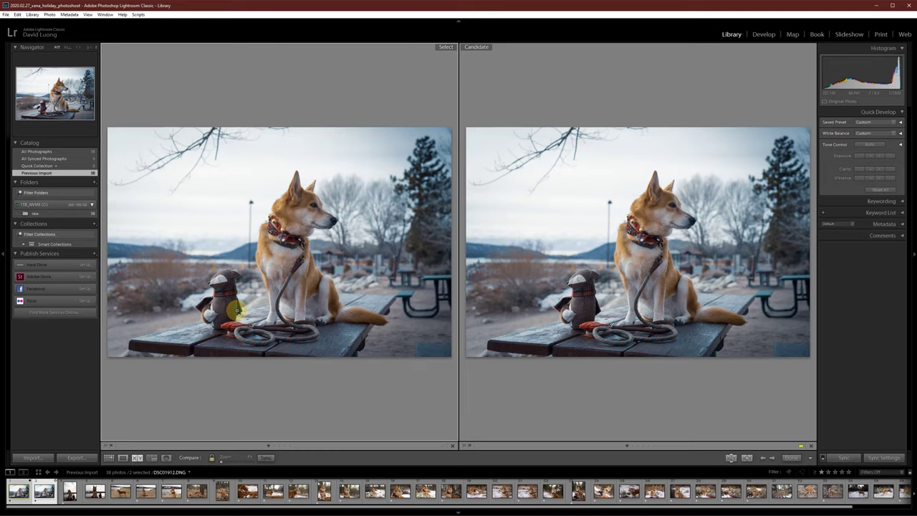
{"action": "left_click", "coordinate": [235, 313]}
{"action": "key", "text": "ctrl+equal"}
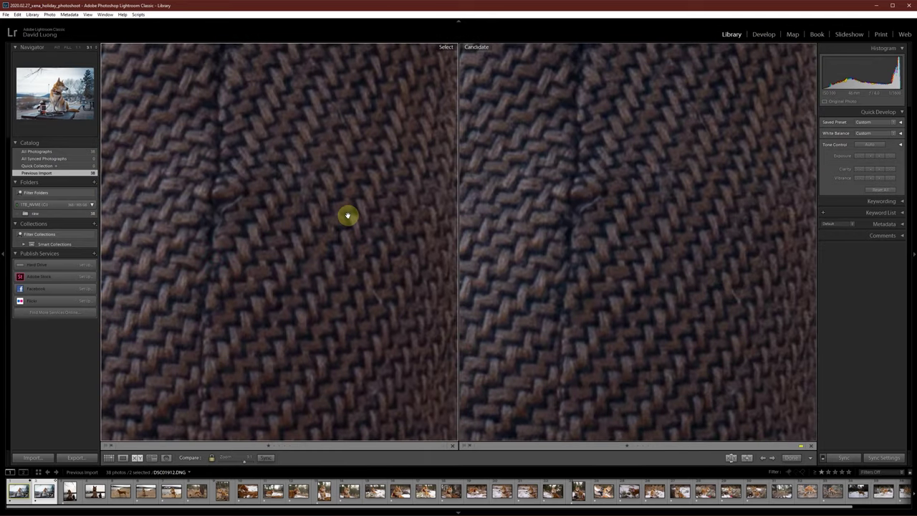
{"action": "left_click_drag", "start_coordinate": [331, 189], "coordinate": [372, 310]}
{"action": "left_click_drag", "start_coordinate": [328, 217], "coordinate": [338, 334]}
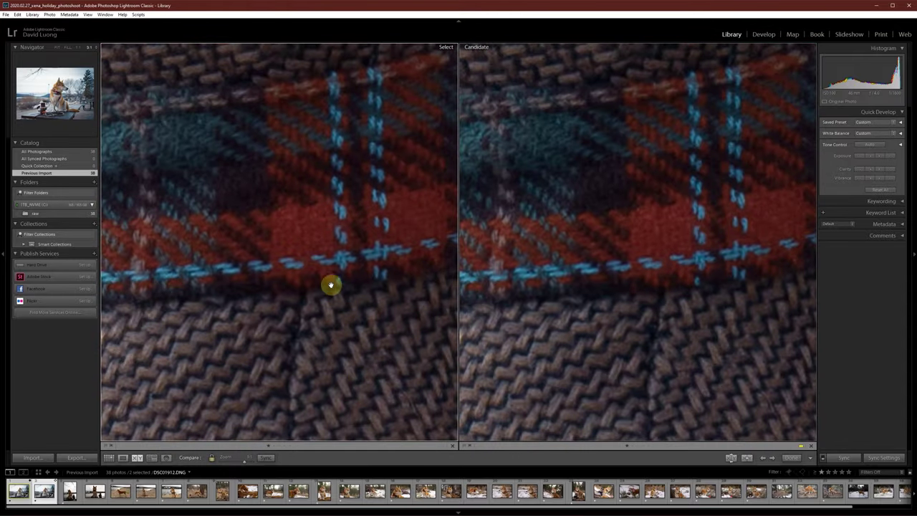
{"action": "left_click_drag", "start_coordinate": [300, 238], "coordinate": [324, 351]}
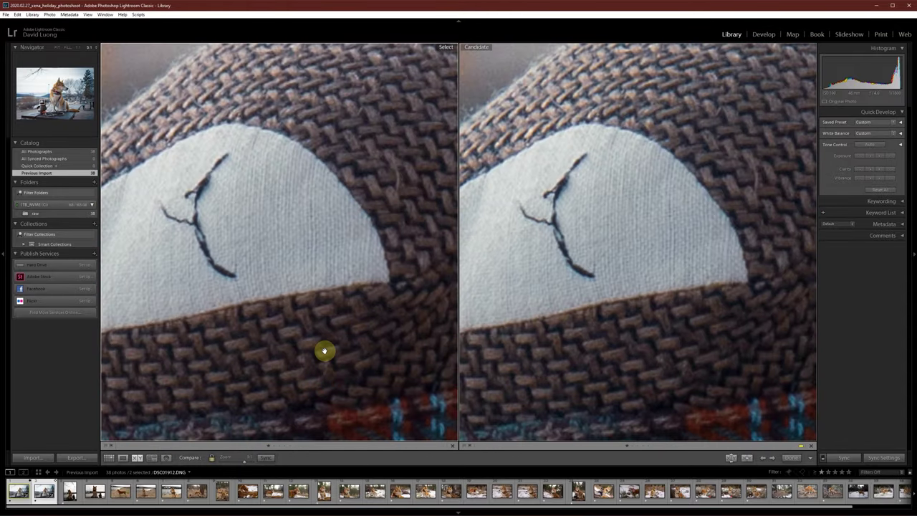
{"action": "left_click_drag", "start_coordinate": [299, 318], "coordinate": [435, 328]}
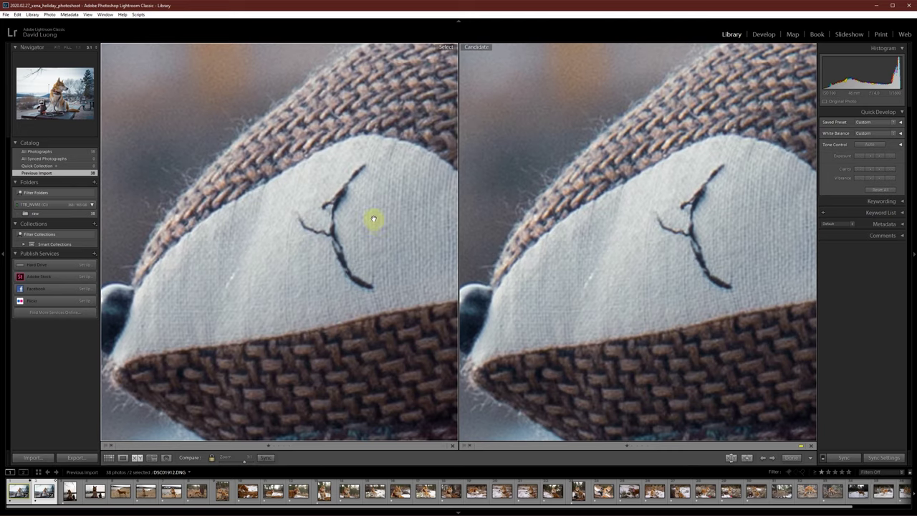
{"action": "left_click_drag", "start_coordinate": [374, 219], "coordinate": [370, 250]}
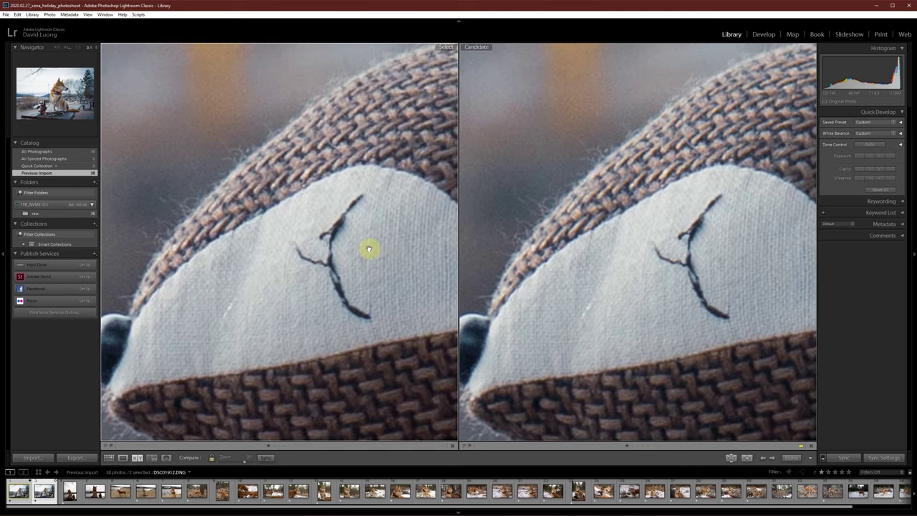
{"action": "left_click_drag", "start_coordinate": [262, 293], "coordinate": [334, 258]}
{"action": "left_click", "coordinate": [269, 312]}
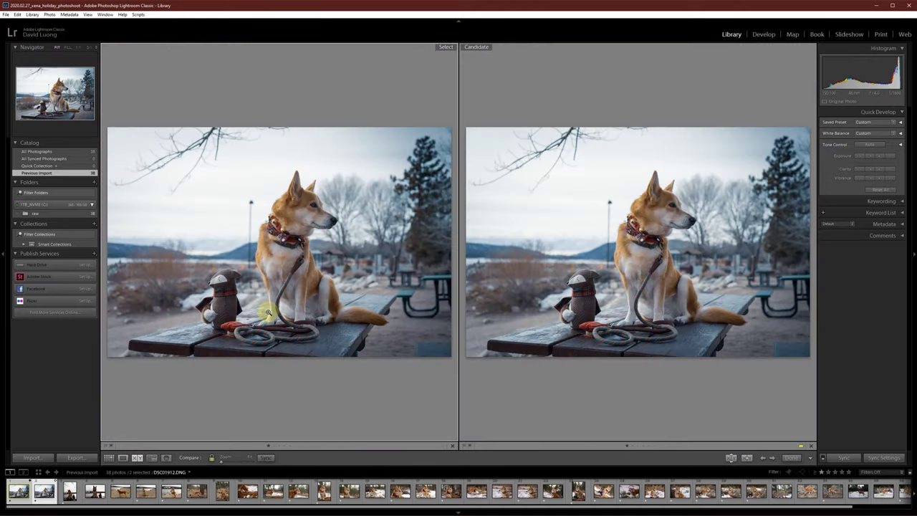
Zoom both panes into the dog's fur and ears, then fit the whole photo
{"action": "left_click", "coordinate": [41, 498]}
{"action": "left_click", "coordinate": [68, 492]}
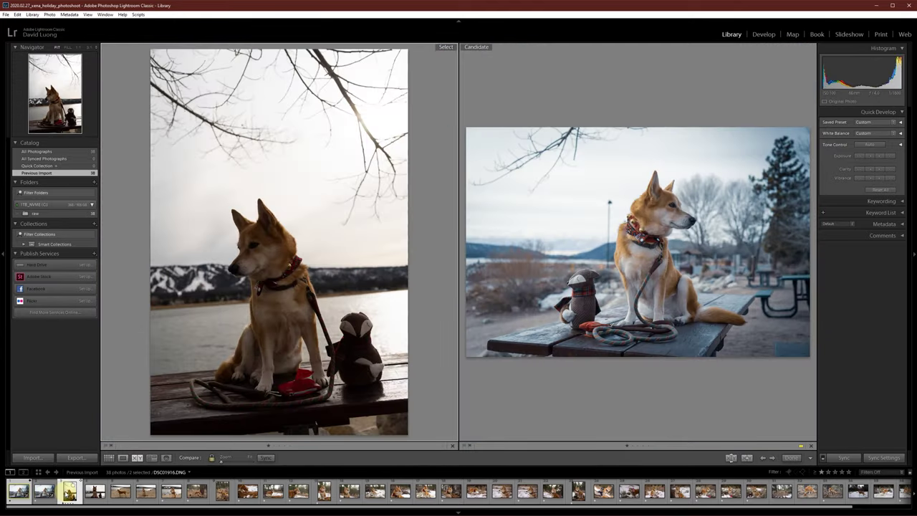
{"action": "left_click", "coordinate": [39, 494]}
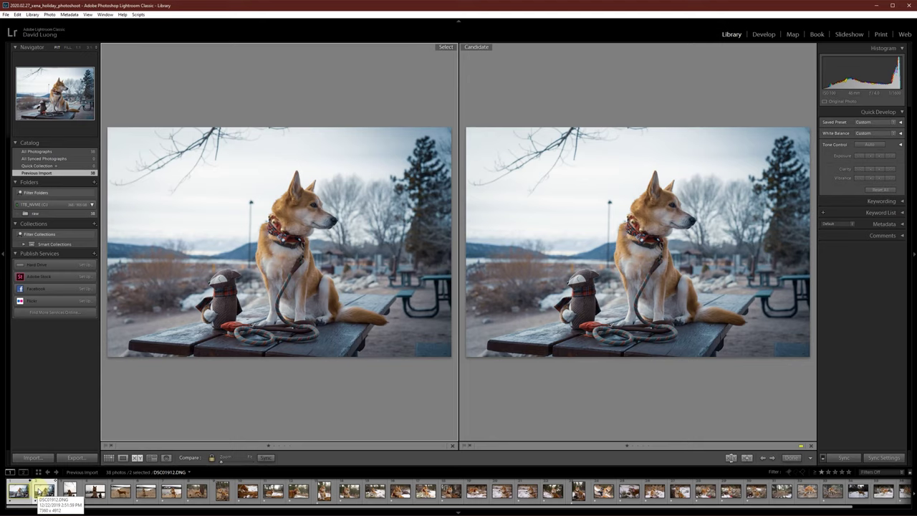
{"action": "left_click", "coordinate": [304, 231]}
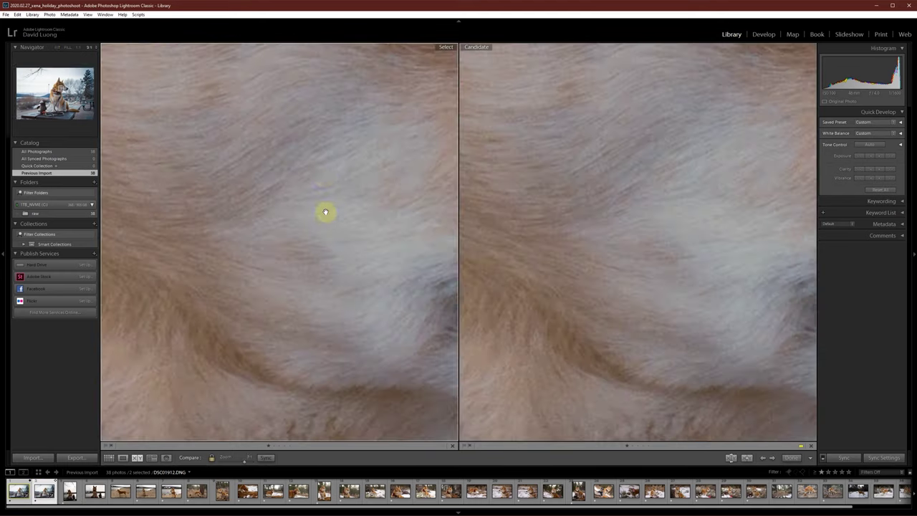
{"action": "left_click_drag", "start_coordinate": [246, 463], "coordinate": [239, 463]}
{"action": "left_click_drag", "start_coordinate": [342, 159], "coordinate": [353, 252]}
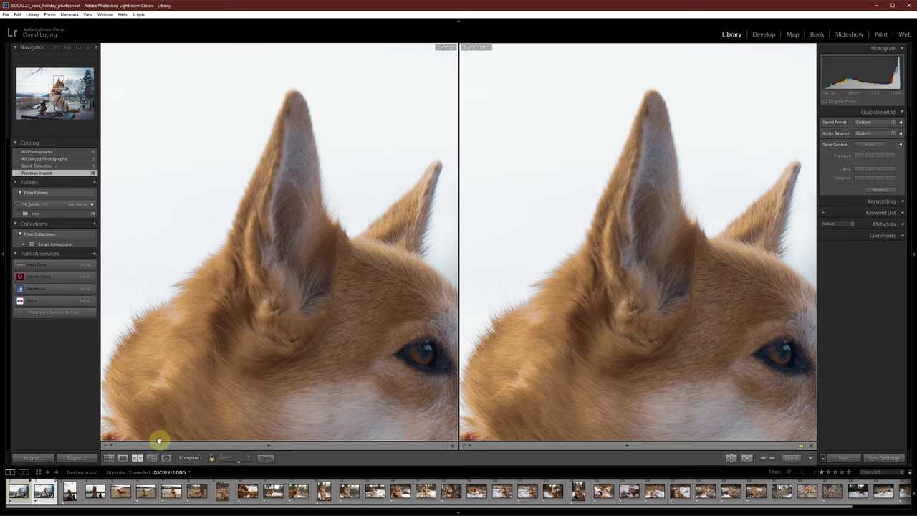
{"action": "left_click", "coordinate": [309, 319]}
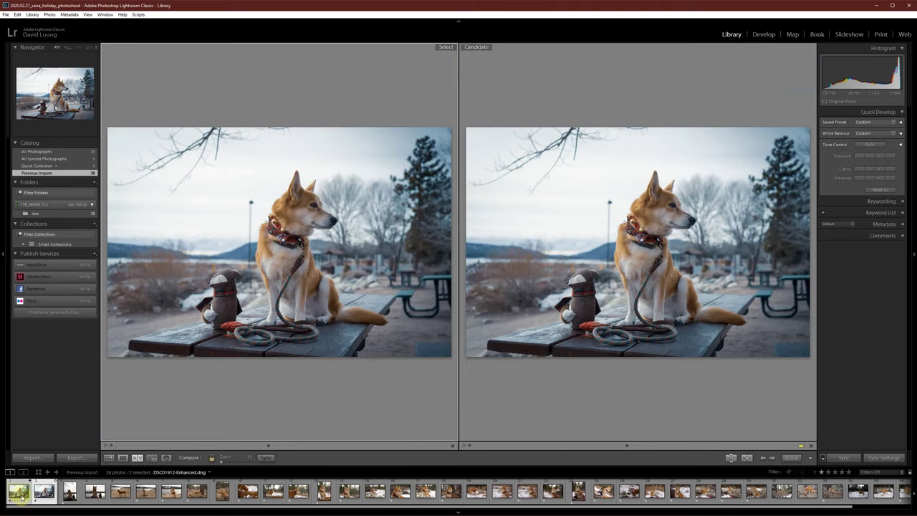
Set the vertical lakeside photo DSC01916.DNG as the comparison Select image
{"action": "left_click", "coordinate": [70, 493]}
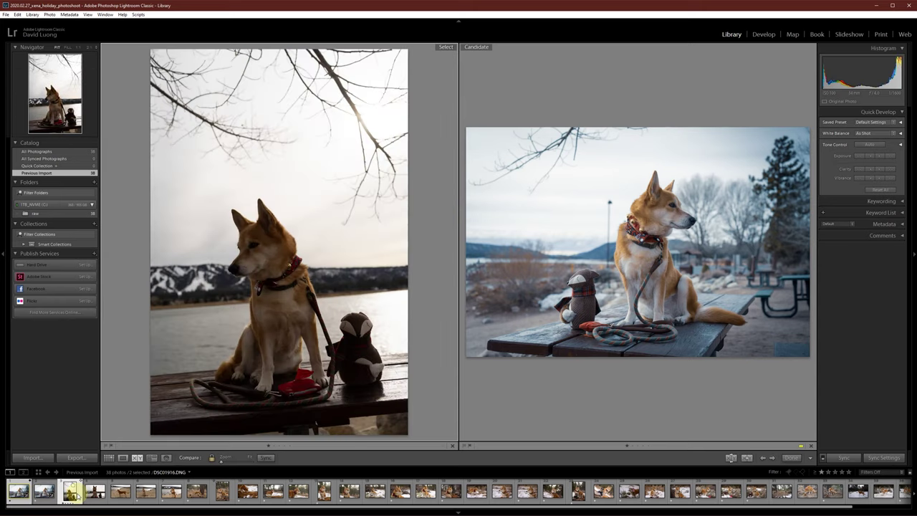
{"action": "left_click", "coordinate": [93, 495]}
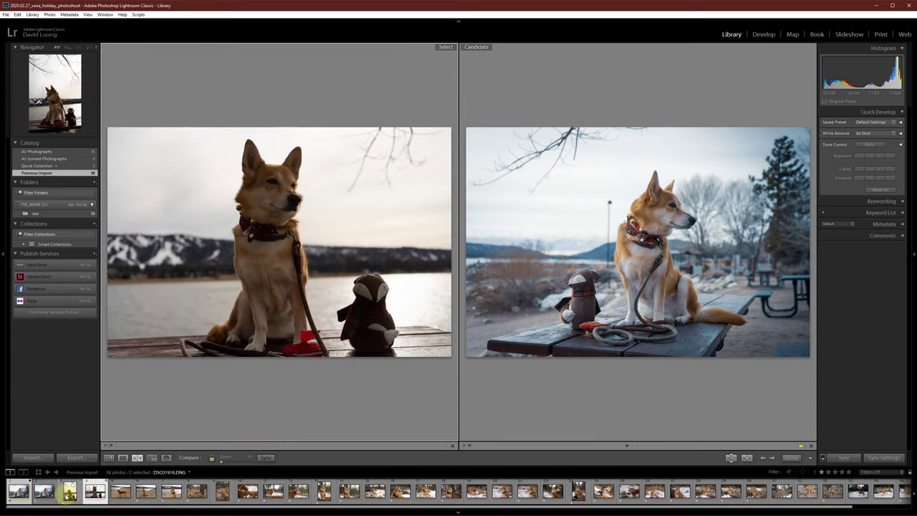
{"action": "left_click", "coordinate": [69, 494]}
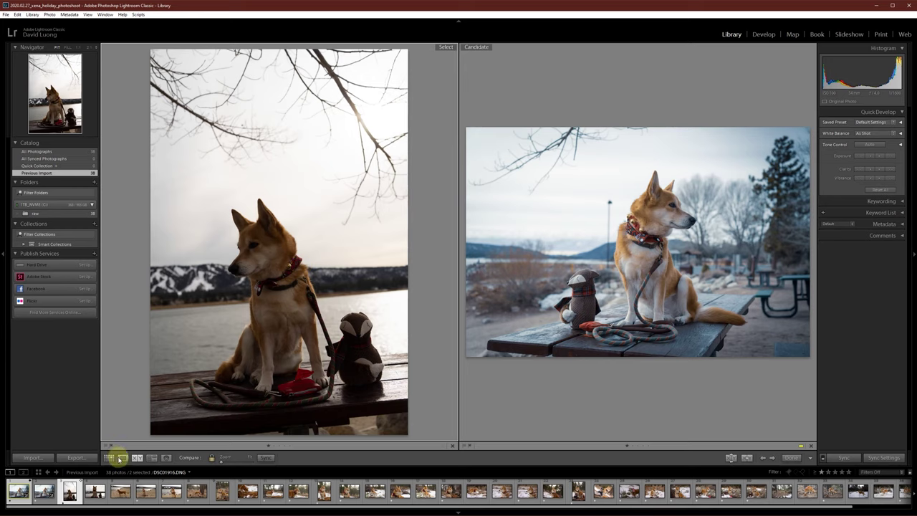
Open DSC01912-Enhanced.dng in Develop and raise its contrast slightly
{"action": "key", "text": "g"}
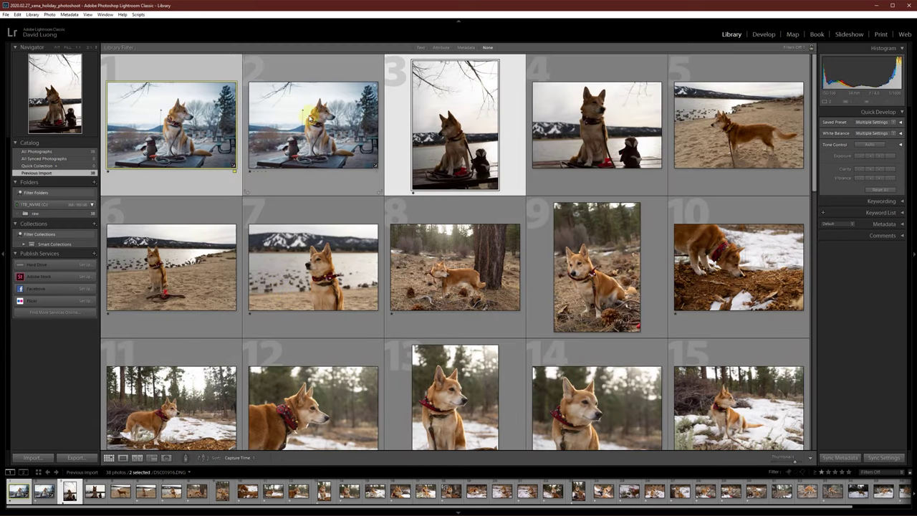
{"action": "left_click", "coordinate": [327, 143]}
{"action": "double_click", "coordinate": [188, 120]}
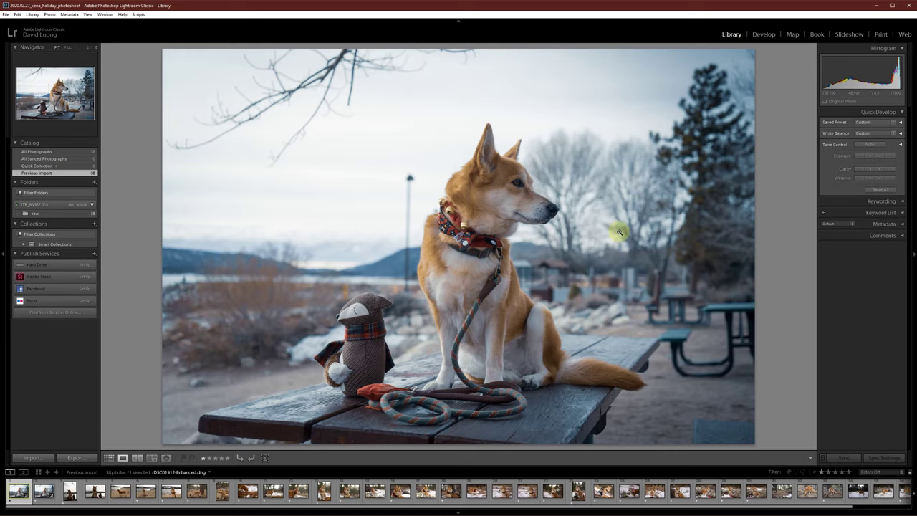
{"action": "left_click", "coordinate": [762, 35]}
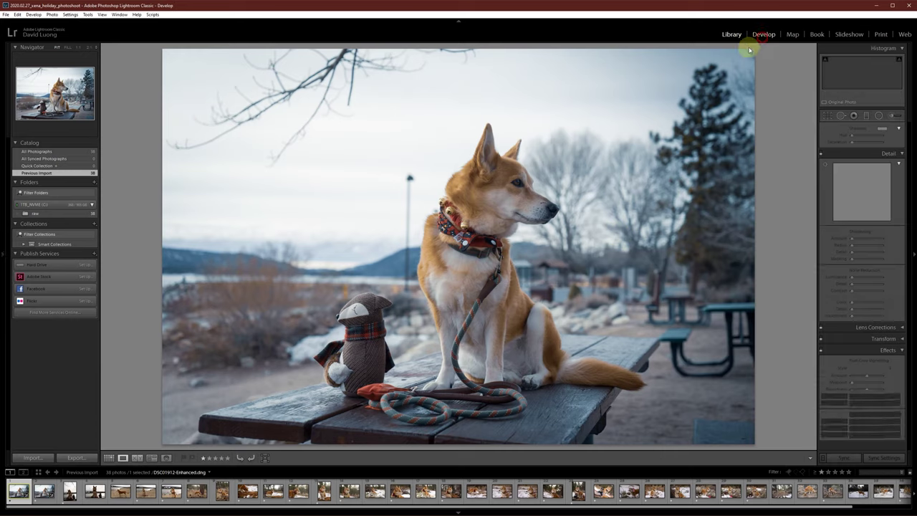
{"action": "scroll", "coordinate": [895, 215], "scroll_direction": "up", "scroll_amount": 8}
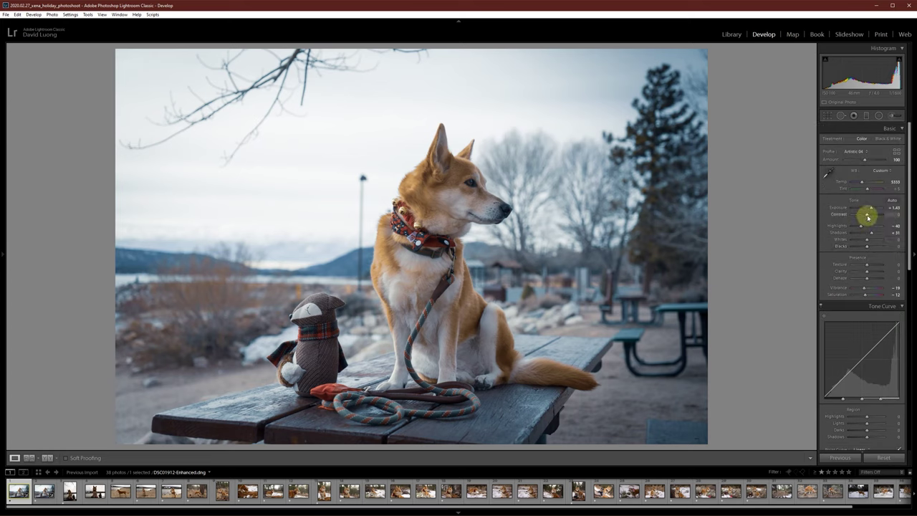
{"action": "left_click_drag", "start_coordinate": [866, 214], "coordinate": [876, 235]}
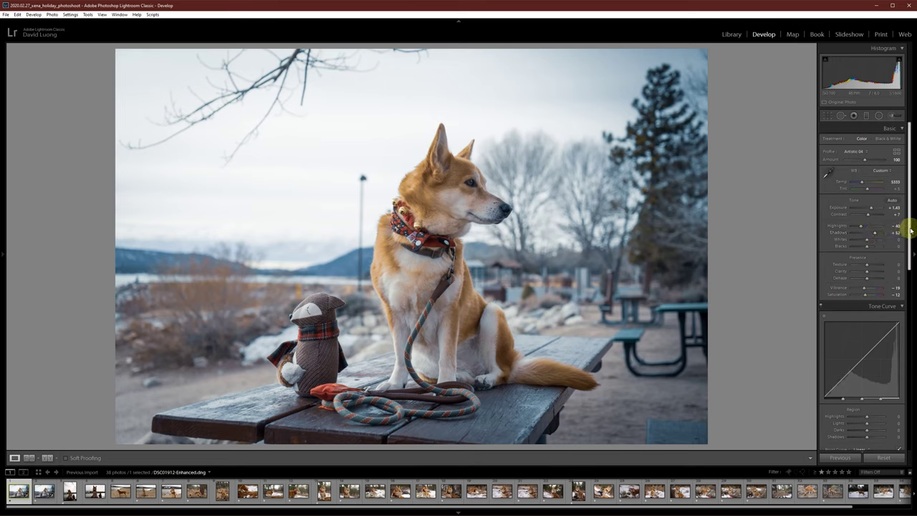
Darken the corners with a Highlight Priority post-crop vignette of about -31
{"action": "scroll", "coordinate": [907, 336], "scroll_direction": "down", "scroll_amount": 5}
{"action": "scroll", "coordinate": [904, 372], "scroll_direction": "down", "scroll_amount": 8}
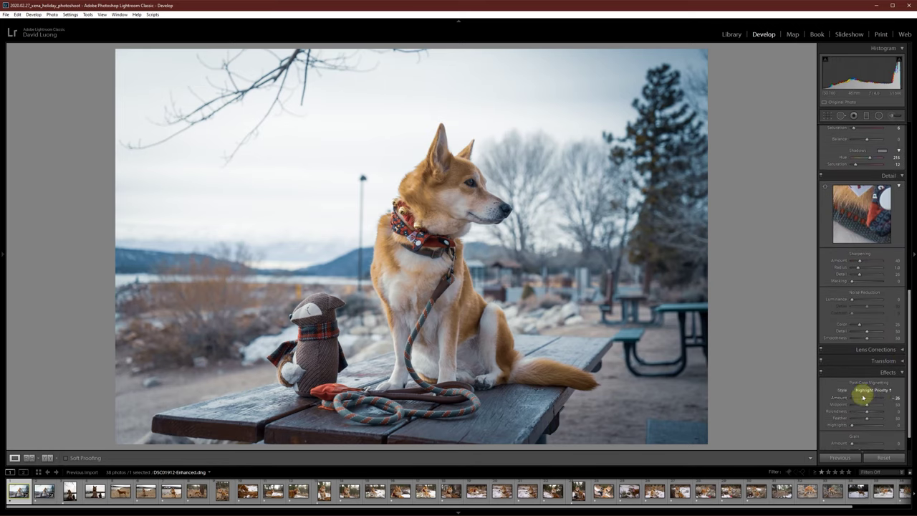
{"action": "left_click_drag", "start_coordinate": [863, 401], "coordinate": [864, 402]}
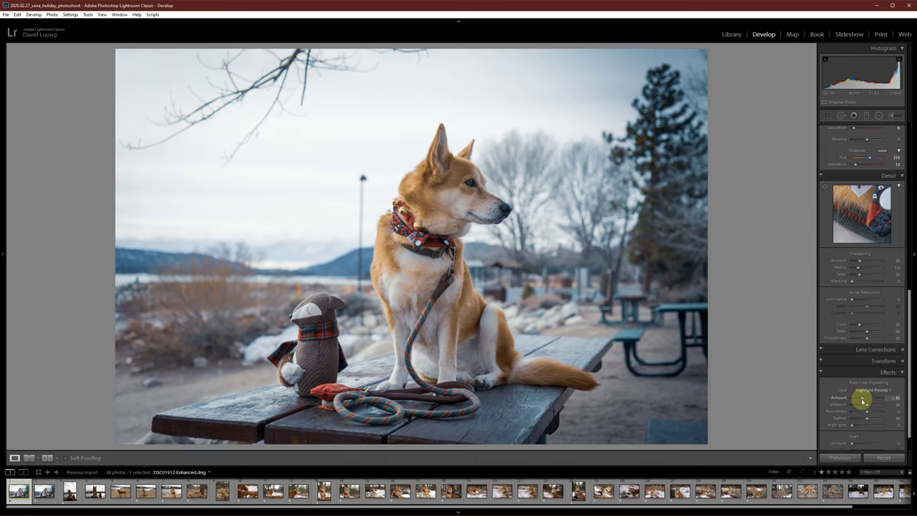
{"action": "scroll", "coordinate": [909, 387], "scroll_direction": "up", "scroll_amount": 1}
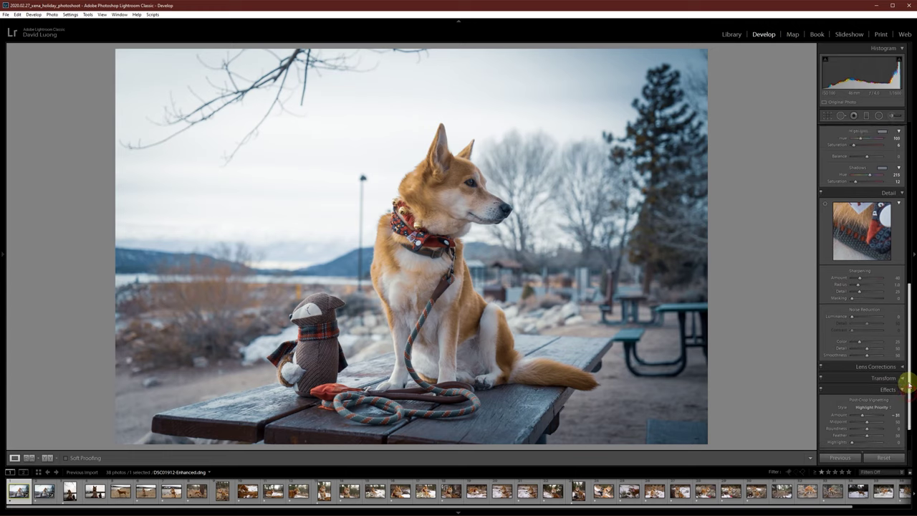
{"action": "left_click_drag", "start_coordinate": [908, 387], "coordinate": [907, 215]}
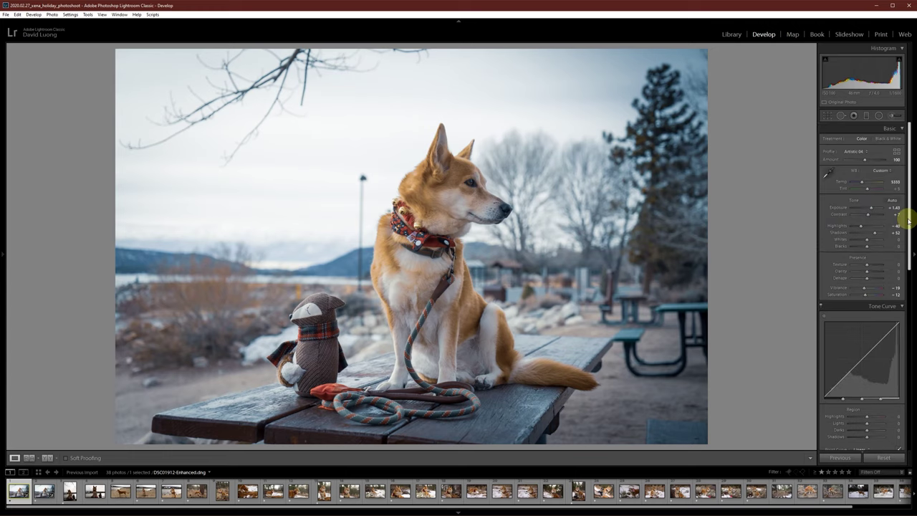
Darken the sky with a graduated filter at Exposure -1.30
{"action": "left_click", "coordinate": [867, 115]}
{"action": "left_click_drag", "start_coordinate": [233, 39], "coordinate": [397, 279]}
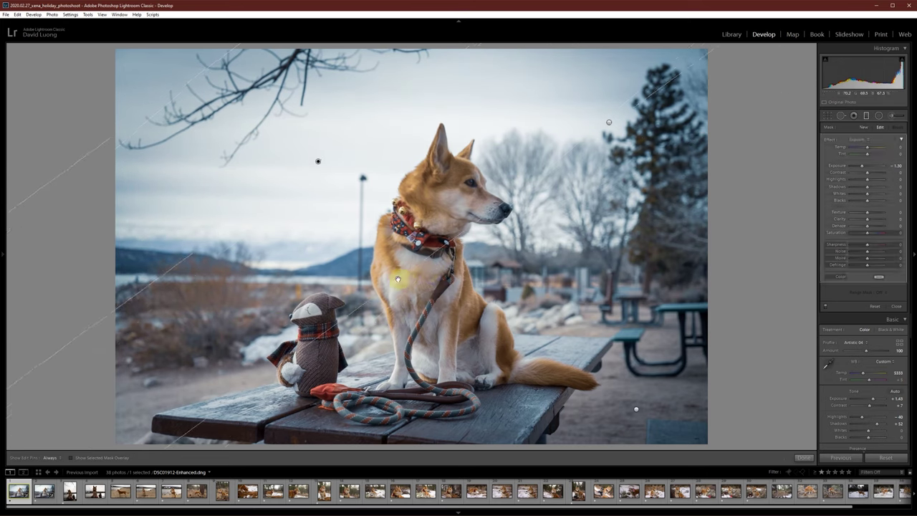
{"action": "left_click", "coordinate": [866, 115]}
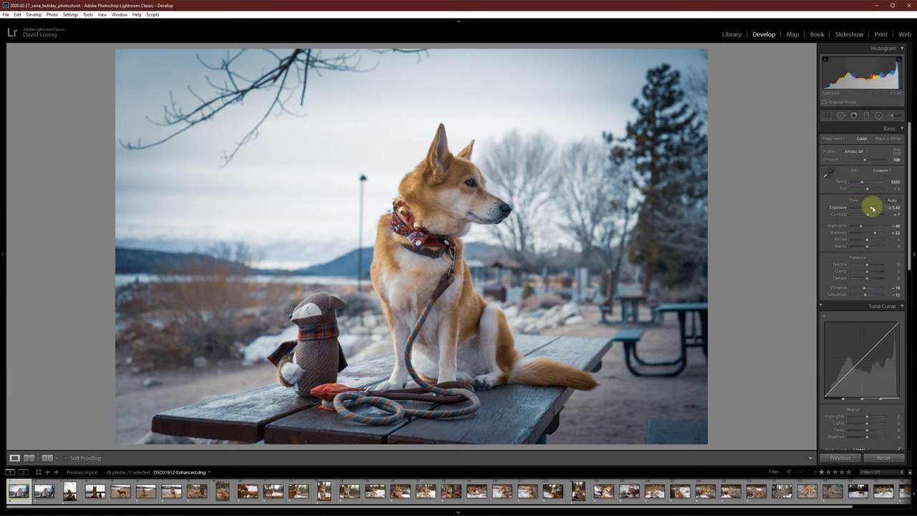
Raise Basic Exposure to +1.79 and return to the Library module
{"action": "left_click_drag", "start_coordinate": [872, 208], "coordinate": [875, 209]}
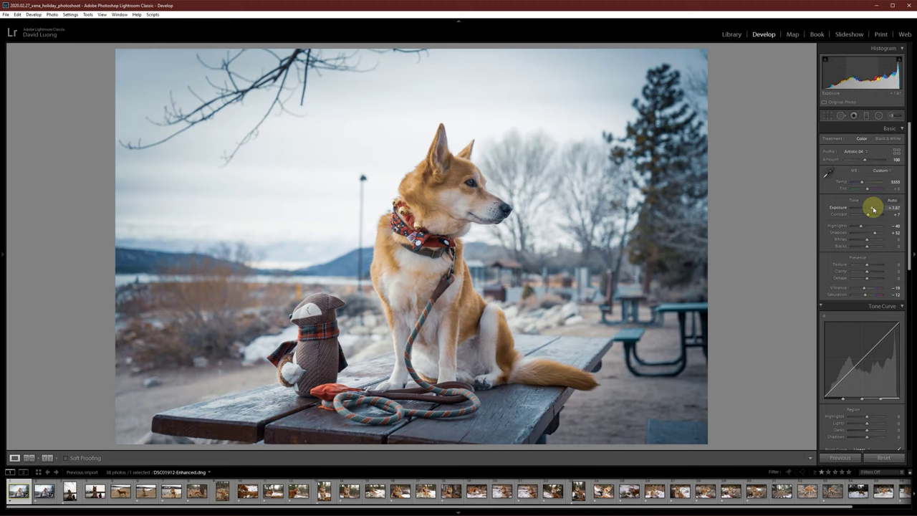
{"action": "left_click_drag", "start_coordinate": [873, 208], "coordinate": [860, 228]}
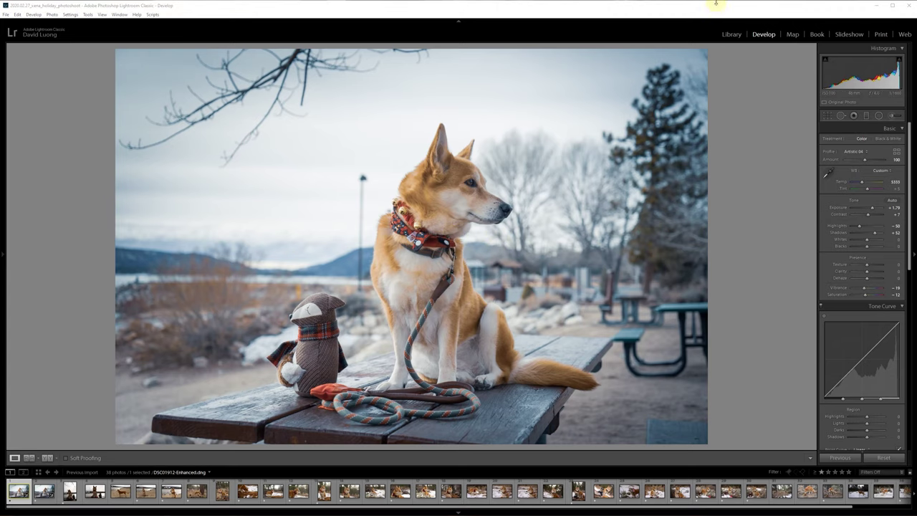
{"action": "left_click", "coordinate": [731, 34]}
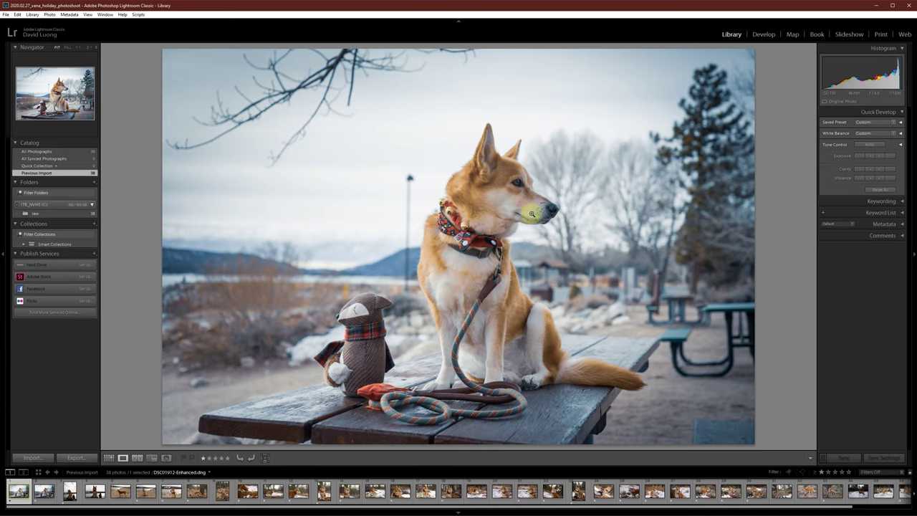
Copy photo 1's Basic Tone, Color and Split Toning develop settings from the grid
{"action": "key", "text": "g"}
{"action": "left_click", "coordinate": [314, 129]}
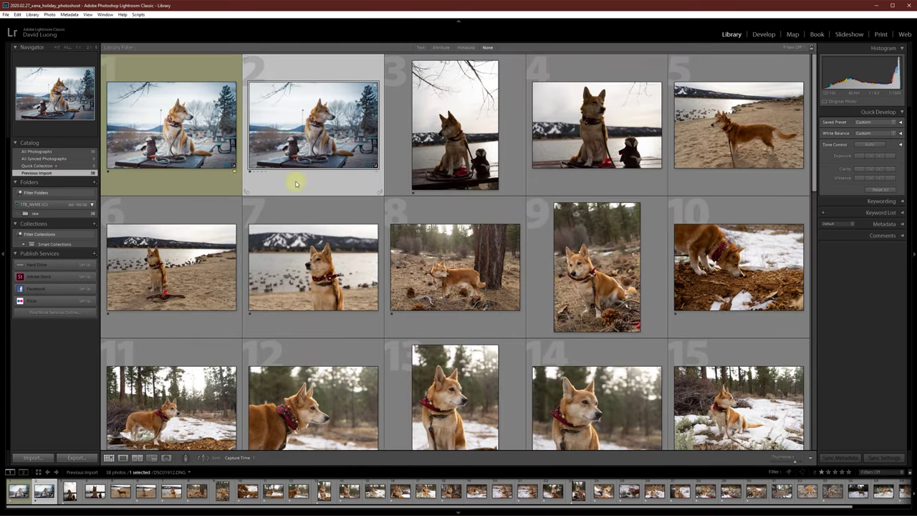
{"action": "left_click", "coordinate": [197, 130]}
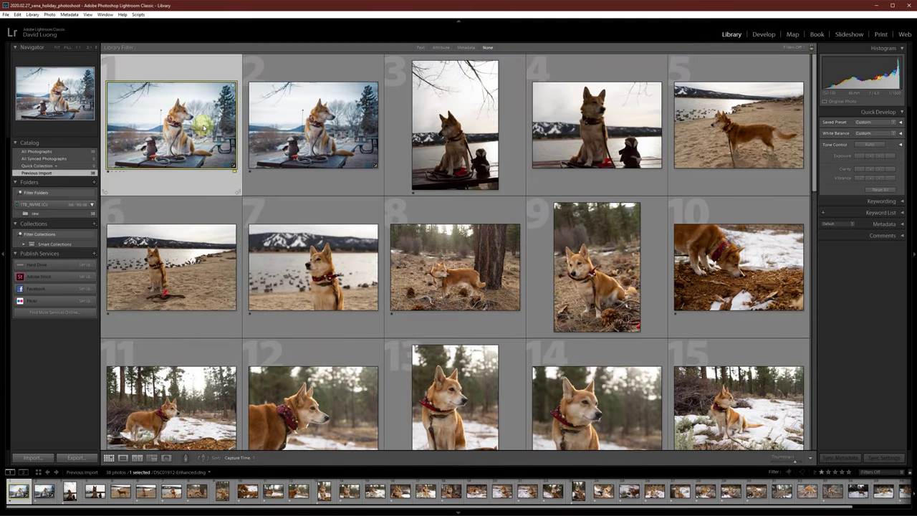
{"action": "right_click", "coordinate": [204, 125]}
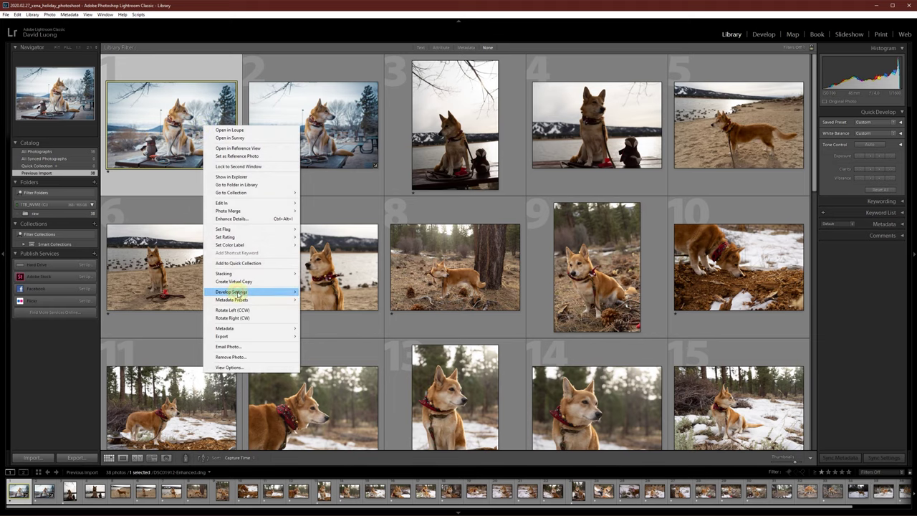
{"action": "mouse_move", "coordinate": [277, 292]}
{"action": "left_click", "coordinate": [358, 311]}
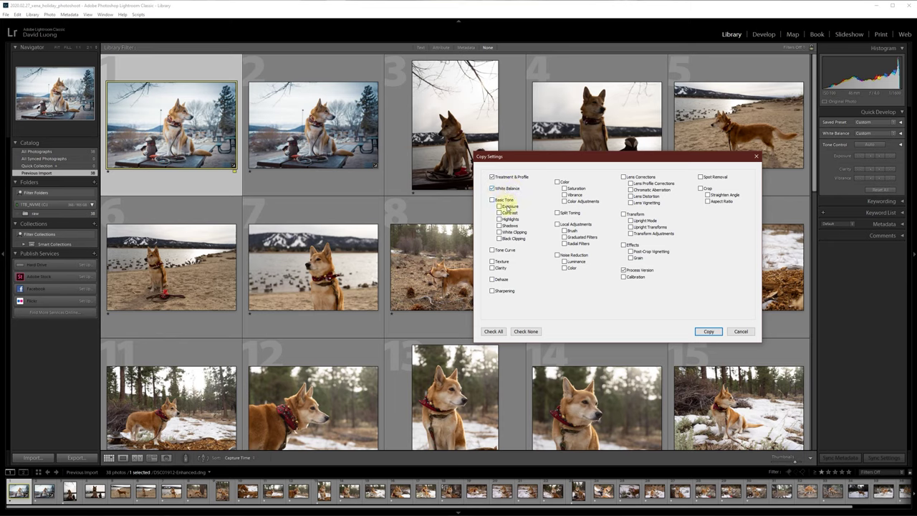
{"action": "left_click", "coordinate": [492, 200]}
{"action": "left_click", "coordinate": [558, 182]}
{"action": "left_click", "coordinate": [559, 213]}
{"action": "left_click", "coordinate": [709, 332]}
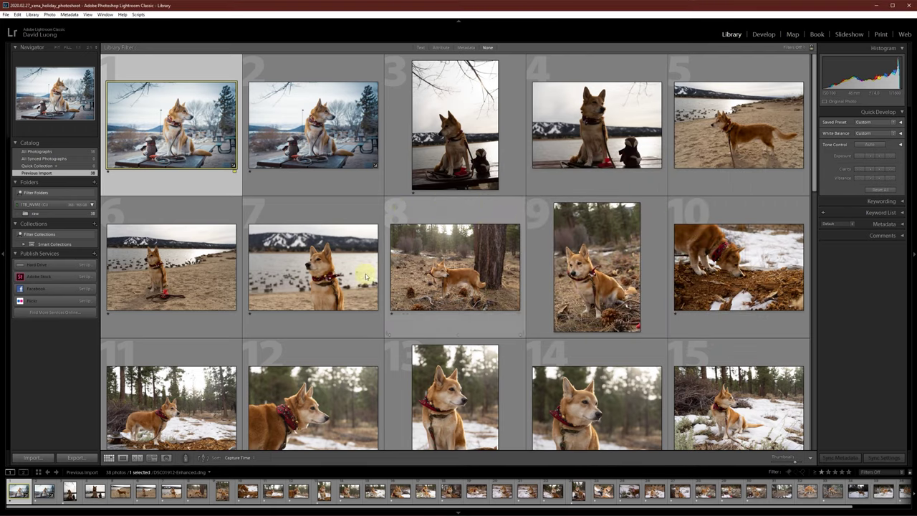
Paste the copied develop settings onto photos 3 through 38
{"action": "left_click", "coordinate": [444, 159]}
{"action": "scroll", "coordinate": [466, 172], "scroll_direction": "down", "scroll_amount": 10}
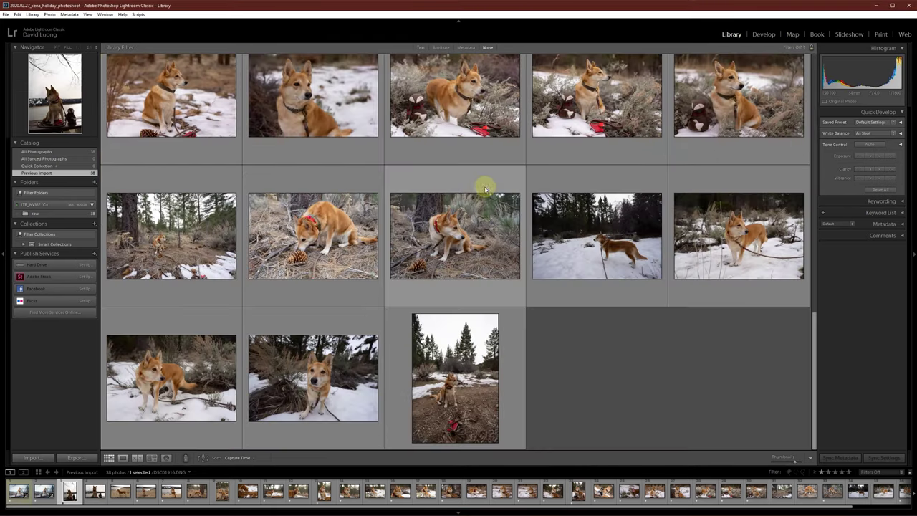
{"action": "left_click", "coordinate": [473, 373]}
{"action": "scroll", "coordinate": [505, 369], "scroll_direction": "up", "scroll_amount": 10}
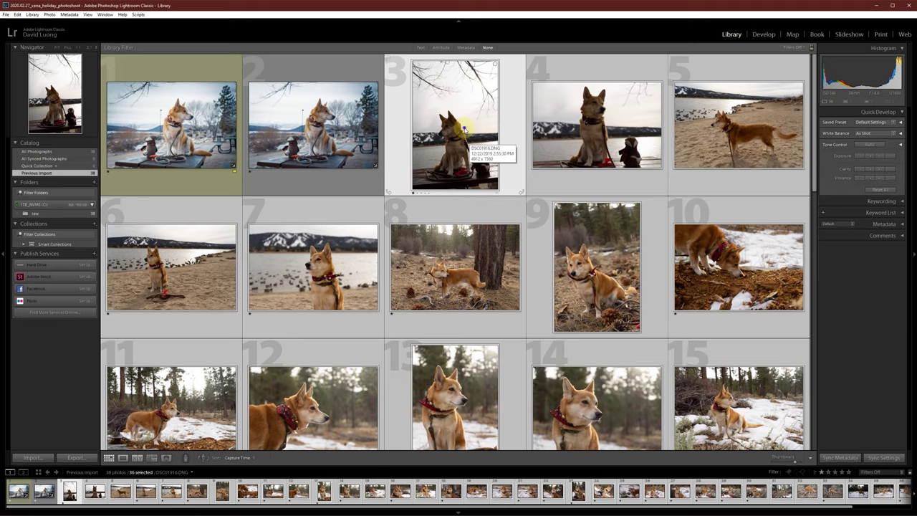
{"action": "right_click", "coordinate": [464, 129]}
{"action": "mouse_move", "coordinate": [506, 295]}
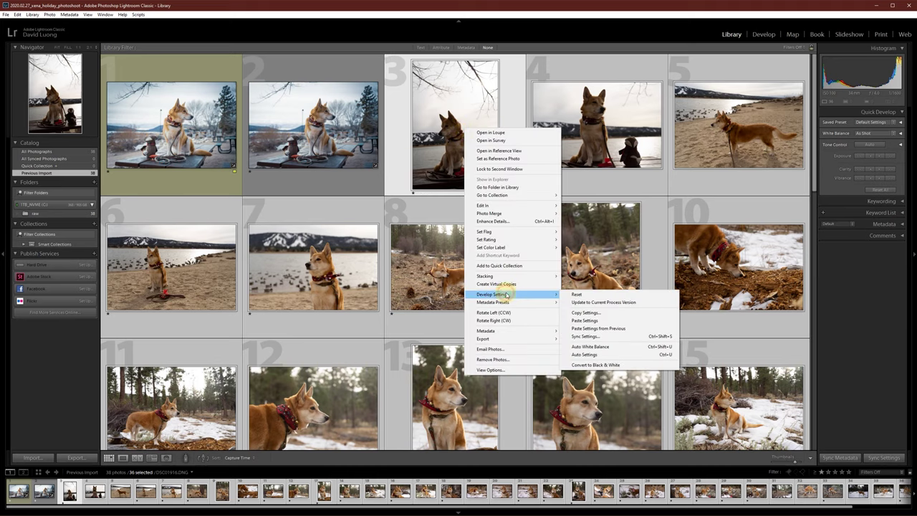
{"action": "left_click", "coordinate": [612, 321]}
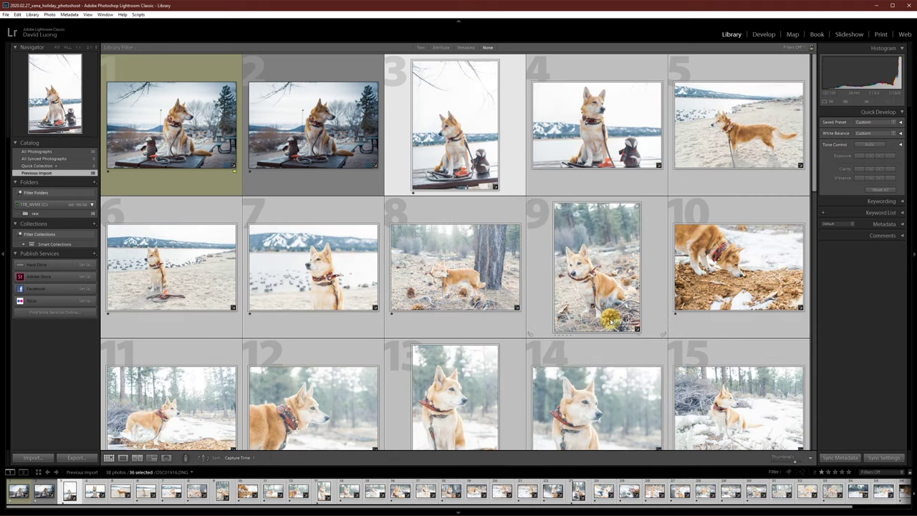
Lower exposure twice on all 36 selected photos with Quick Develop
{"action": "scroll", "coordinate": [610, 316], "scroll_direction": "down", "scroll_amount": 10}
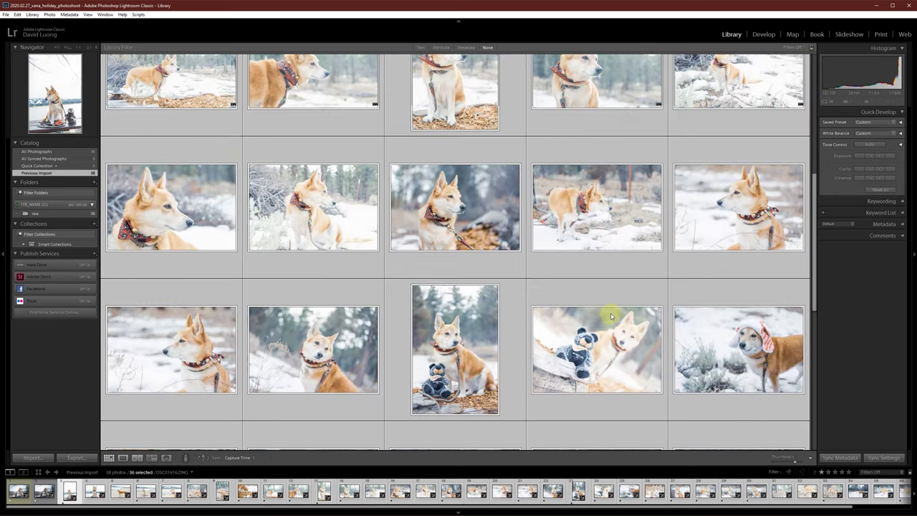
{"action": "scroll", "coordinate": [610, 316], "scroll_direction": "up", "scroll_amount": 10}
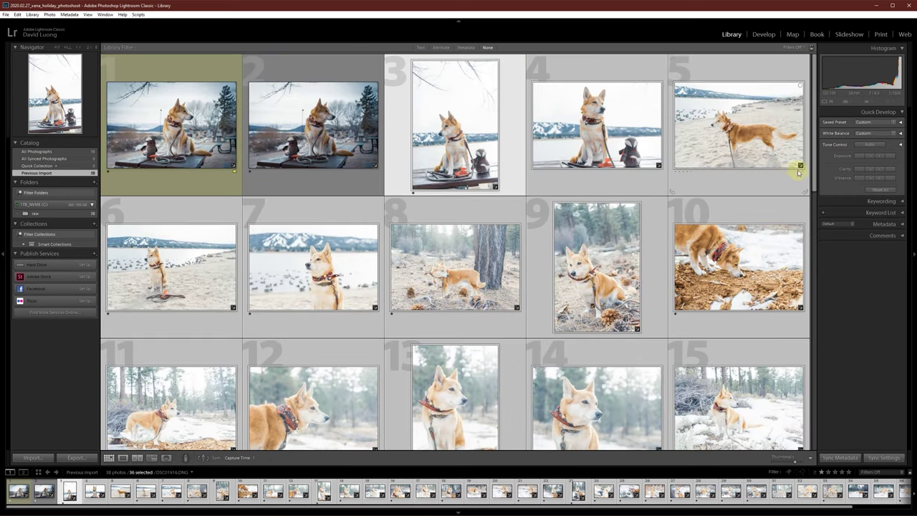
{"action": "left_click", "coordinate": [859, 158]}
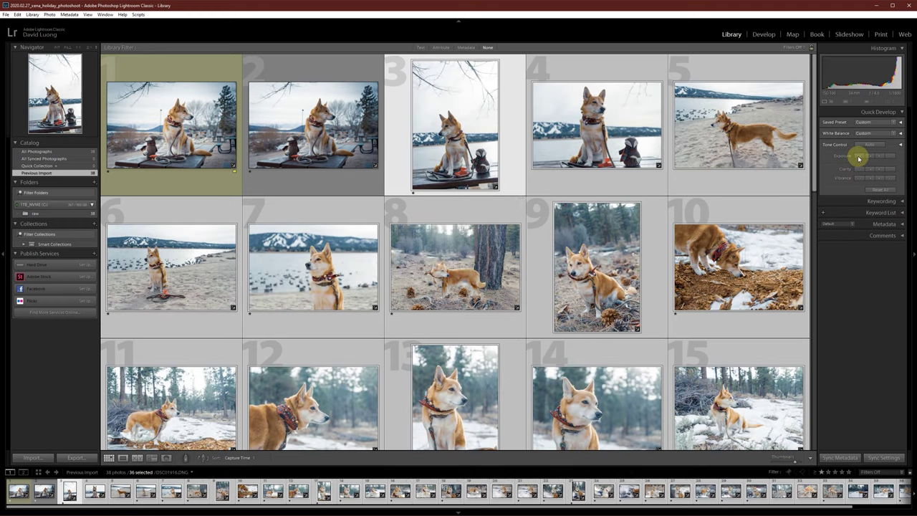
{"action": "left_click", "coordinate": [859, 158]}
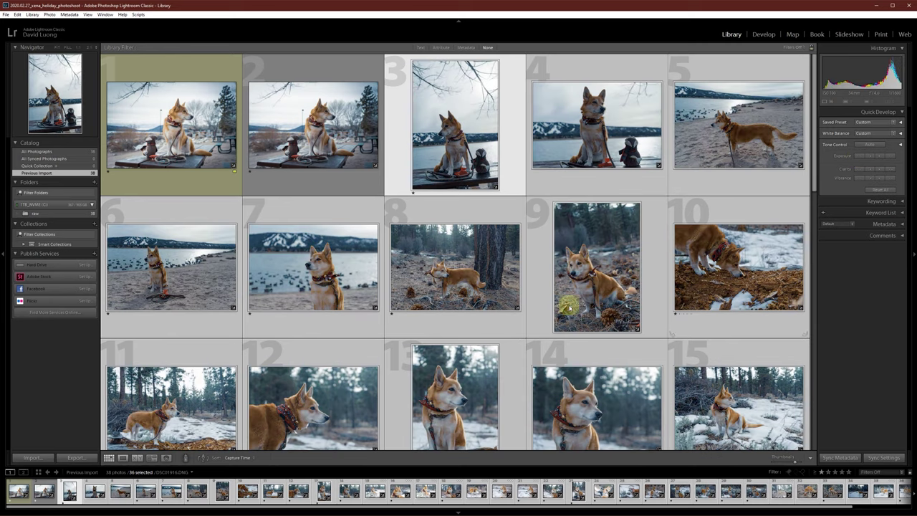
Select photos 1 and 3 and open them in Develop
{"action": "left_click", "coordinate": [346, 149]}
{"action": "left_click", "coordinate": [347, 148]}
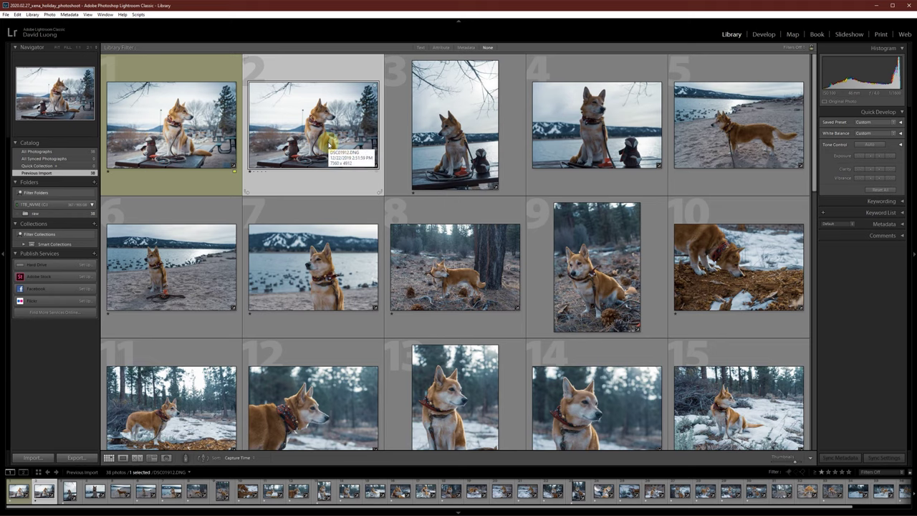
{"action": "left_click", "coordinate": [463, 143]}
{"action": "left_click", "coordinate": [147, 143]}
{"action": "left_click", "coordinate": [453, 147], "text": "ctrl"}
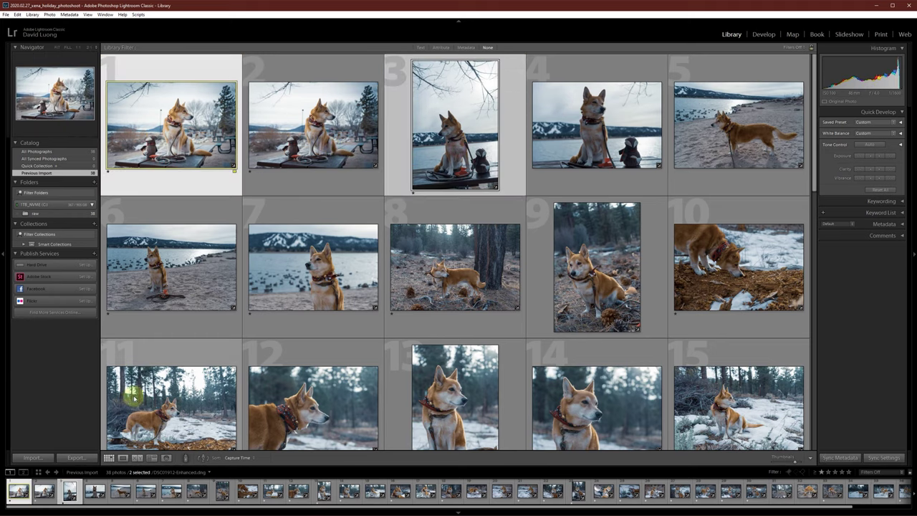
{"action": "left_click", "coordinate": [756, 34]}
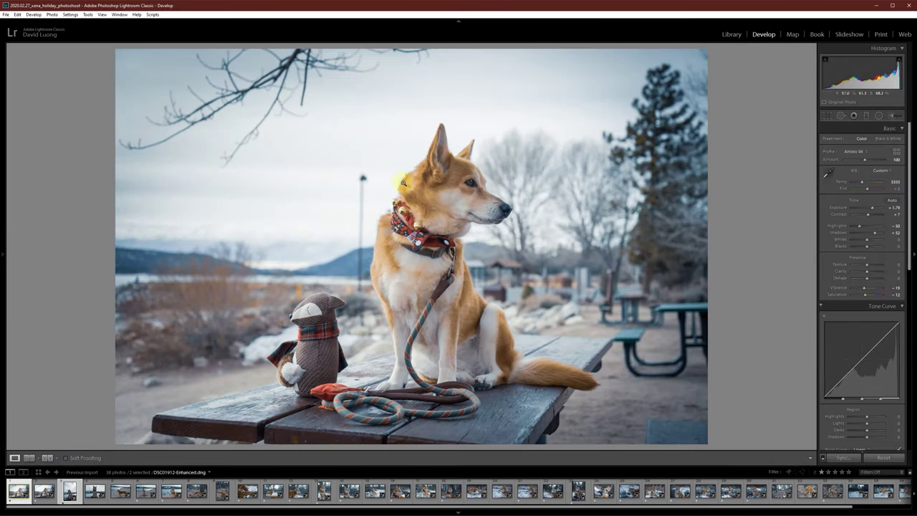
Compare side by side, with the first dog photo as reference and portrait photo DSC01916 active
{"action": "left_click", "coordinate": [29, 458]}
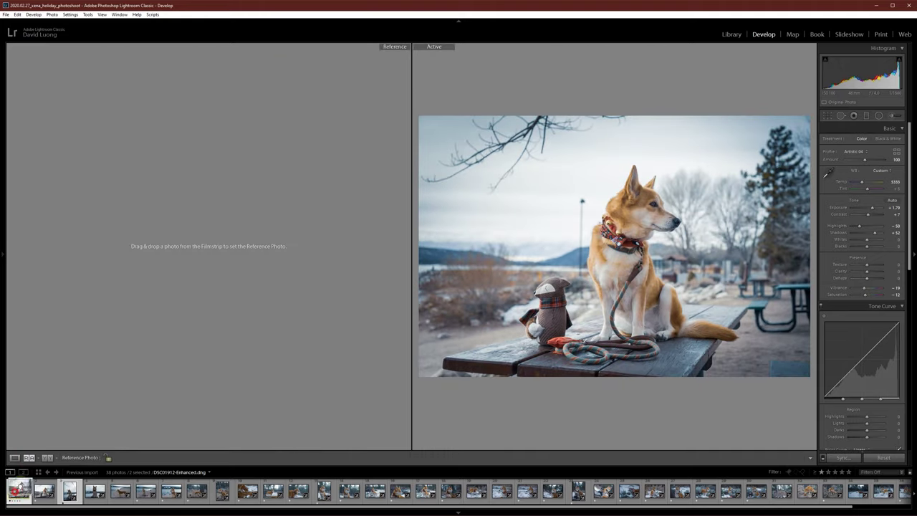
{"action": "left_click_drag", "start_coordinate": [143, 326], "coordinate": [143, 326]}
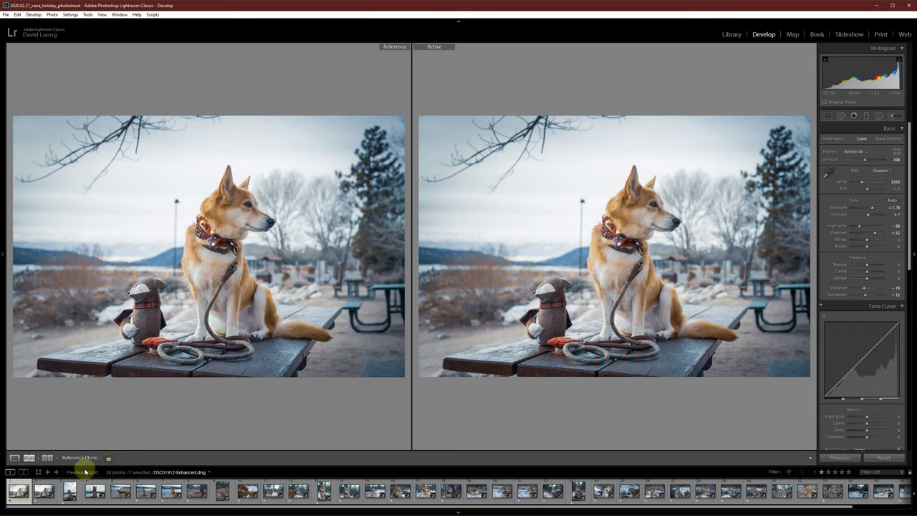
{"action": "left_click", "coordinate": [67, 493]}
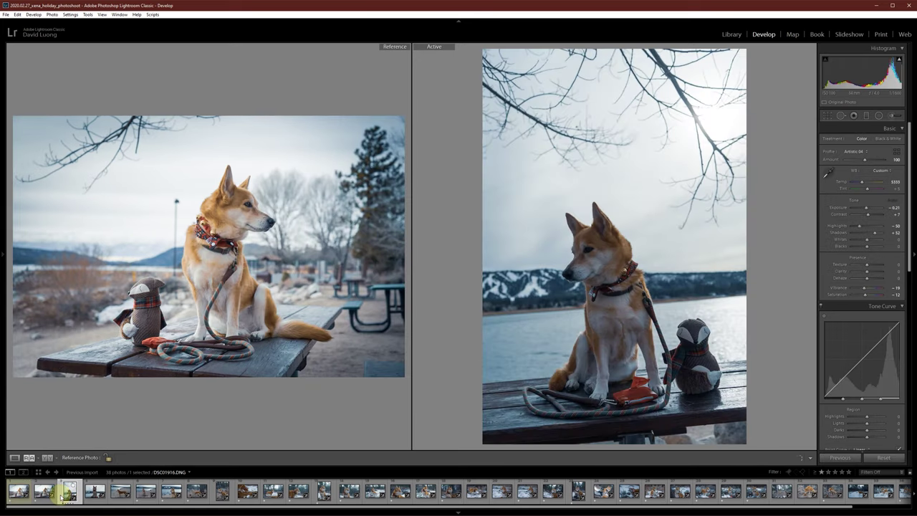
{"action": "left_click", "coordinate": [43, 493]}
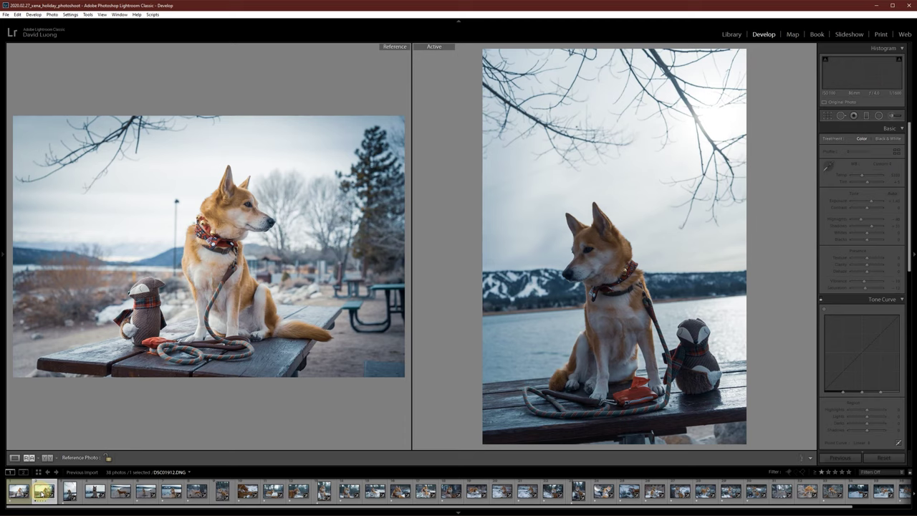
{"action": "left_click", "coordinate": [69, 493]}
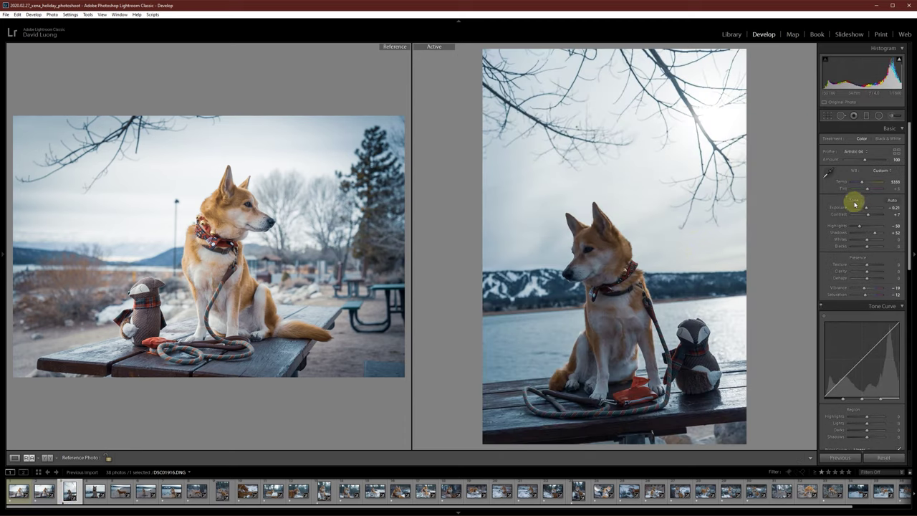
Darken the portrait photo's exposure slightly, set Vibrance to -3, and add a -33 post-crop vignette
{"action": "left_click_drag", "start_coordinate": [866, 207], "coordinate": [856, 227]}
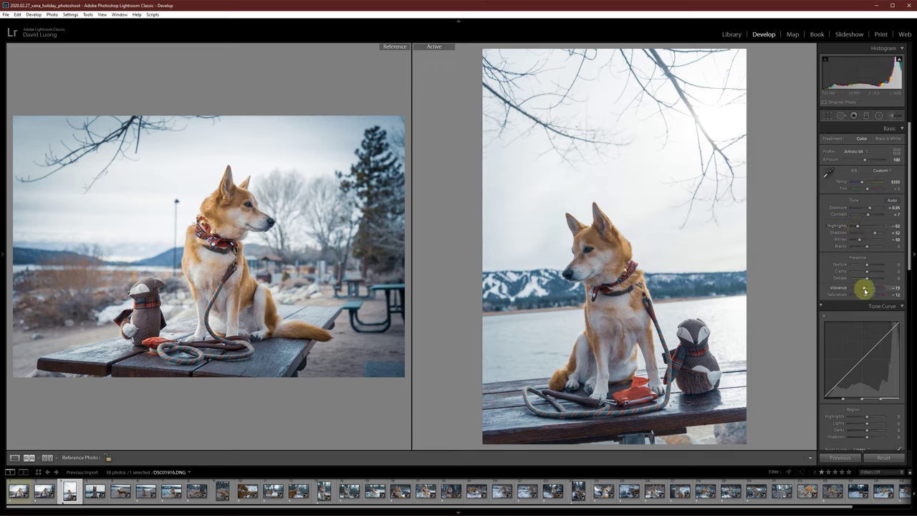
{"action": "left_click_drag", "start_coordinate": [865, 290], "coordinate": [867, 291]}
{"action": "scroll", "coordinate": [897, 376], "scroll_direction": "down", "scroll_amount": 10}
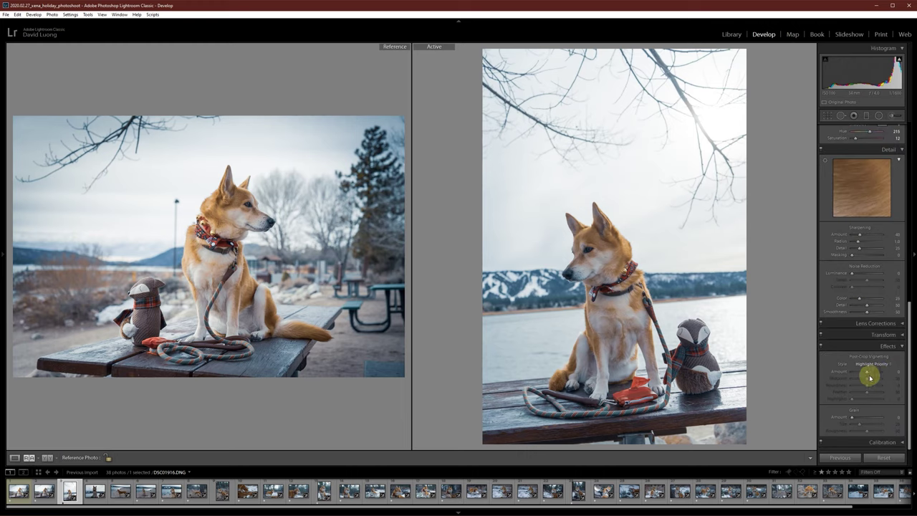
{"action": "left_click", "coordinate": [866, 373]}
{"action": "left_click_drag", "start_coordinate": [866, 374], "coordinate": [863, 374]}
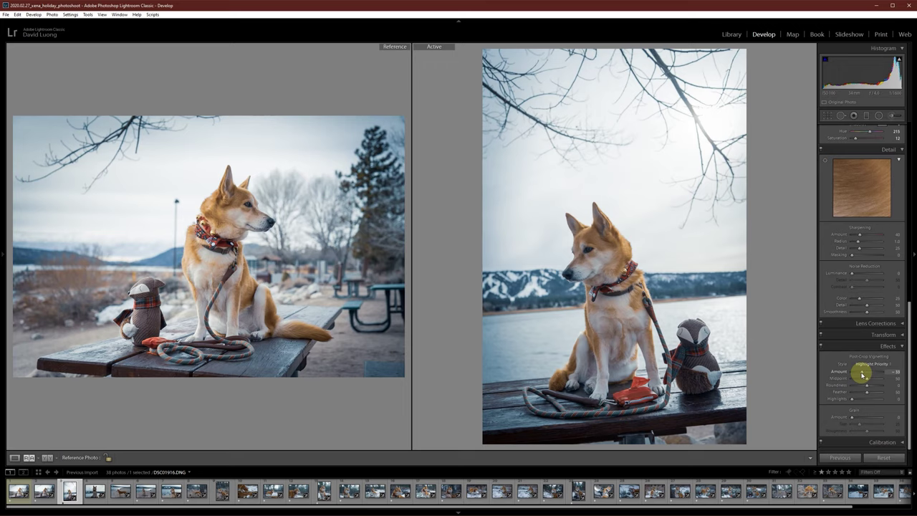
Draw a graduated filter down over the sky and ease its Exposure to -0.52
{"action": "left_click", "coordinate": [867, 115]}
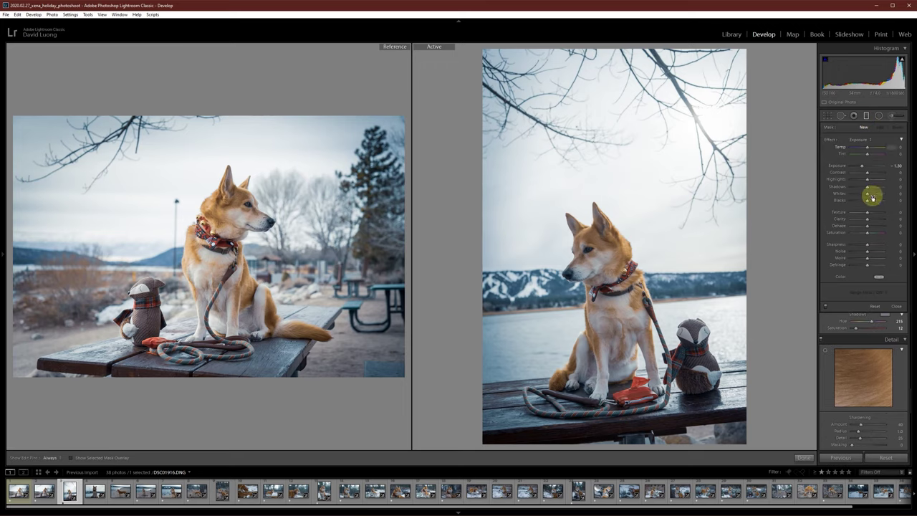
{"action": "left_click", "coordinate": [763, 207]}
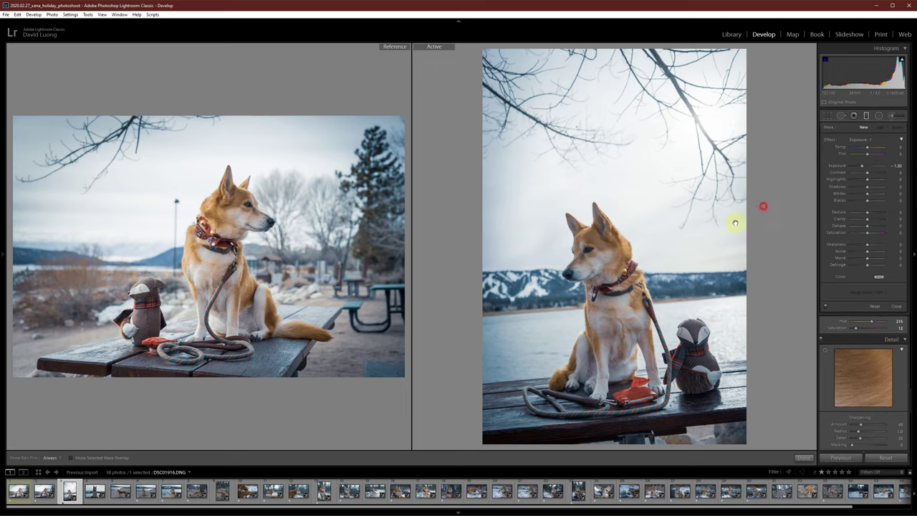
{"action": "left_click_drag", "start_coordinate": [735, 223], "coordinate": [654, 279]}
{"action": "left_click_drag", "start_coordinate": [648, 284], "coordinate": [649, 284]}
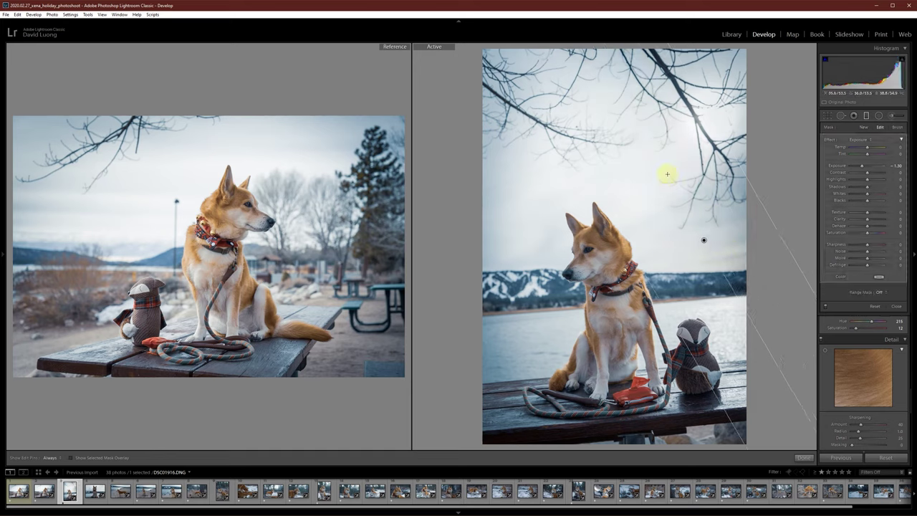
{"action": "left_click_drag", "start_coordinate": [559, 46], "coordinate": [613, 184]}
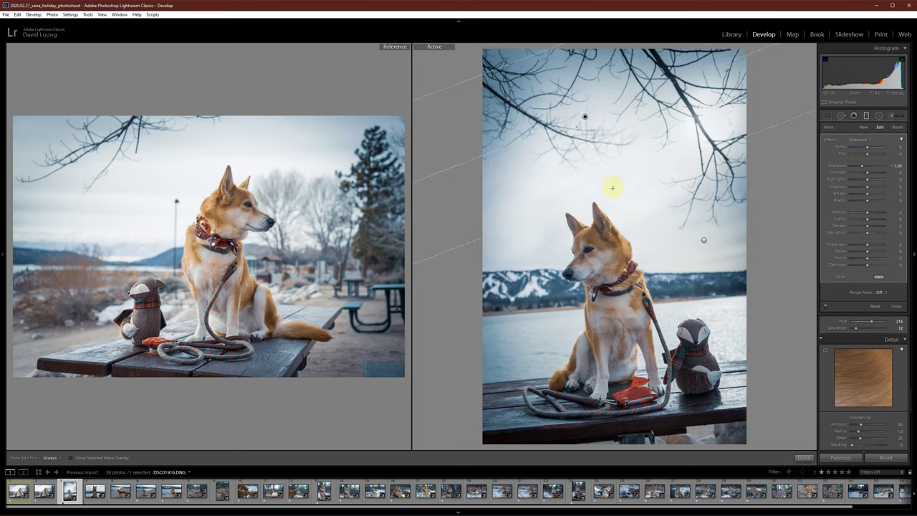
{"action": "left_click_drag", "start_coordinate": [861, 167], "coordinate": [865, 168]}
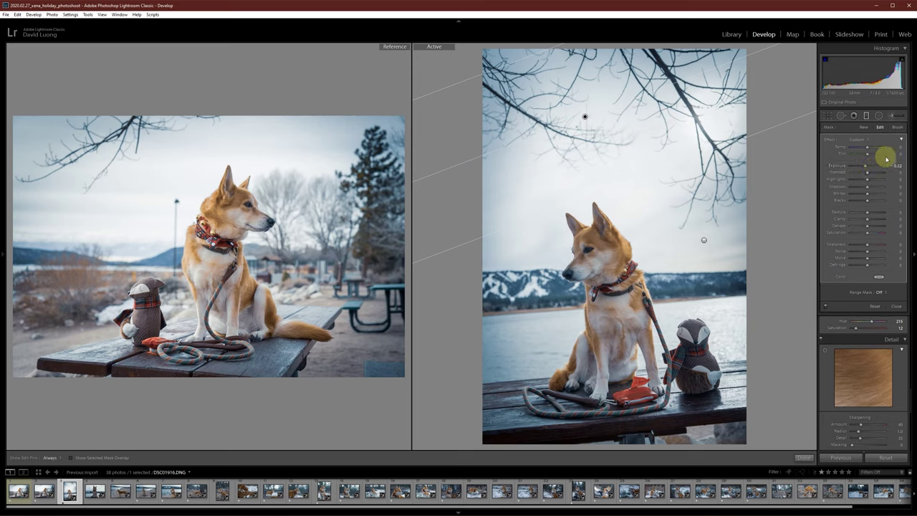
{"action": "left_click", "coordinate": [865, 115]}
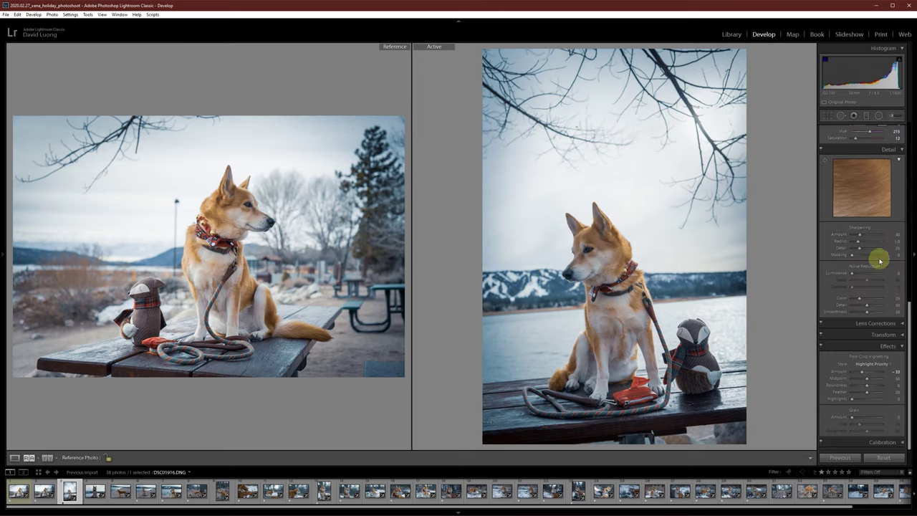
Set the portrait photo to Exposure +1.31, Highlights -90 and Shadows +52
{"action": "scroll", "coordinate": [888, 293], "scroll_direction": "up", "scroll_amount": 10}
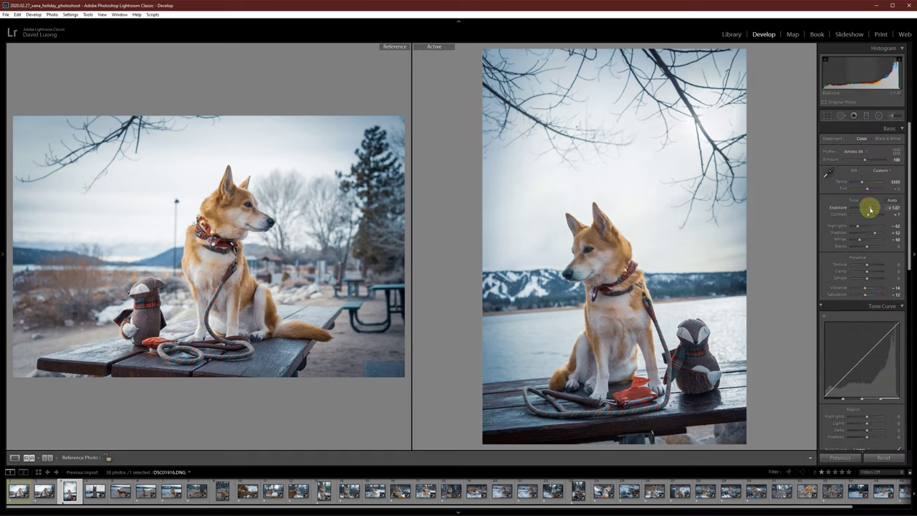
{"action": "left_click_drag", "start_coordinate": [870, 208], "coordinate": [871, 209]}
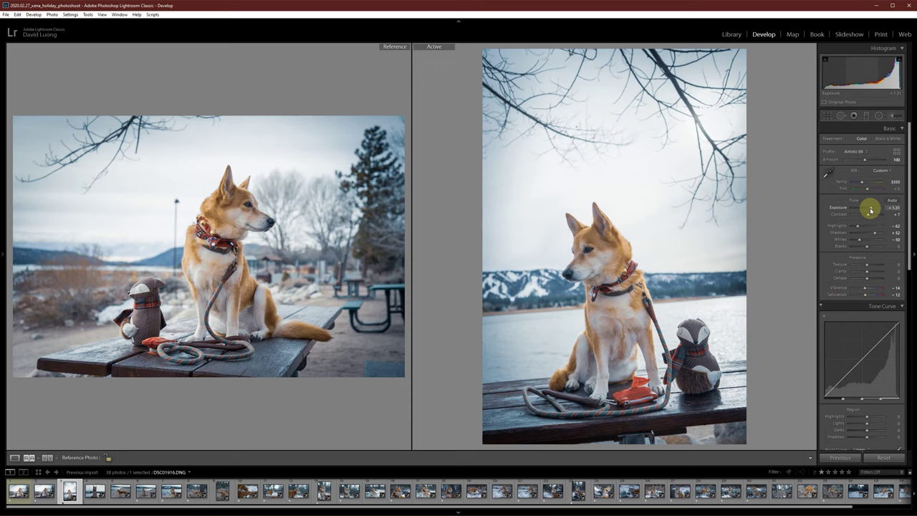
{"action": "left_click", "coordinate": [858, 227]}
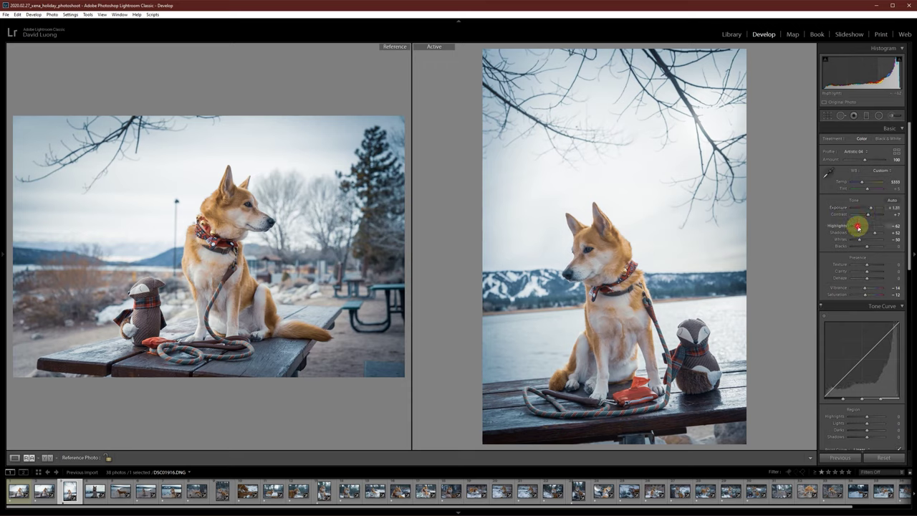
{"action": "left_click_drag", "start_coordinate": [858, 227], "coordinate": [852, 227]}
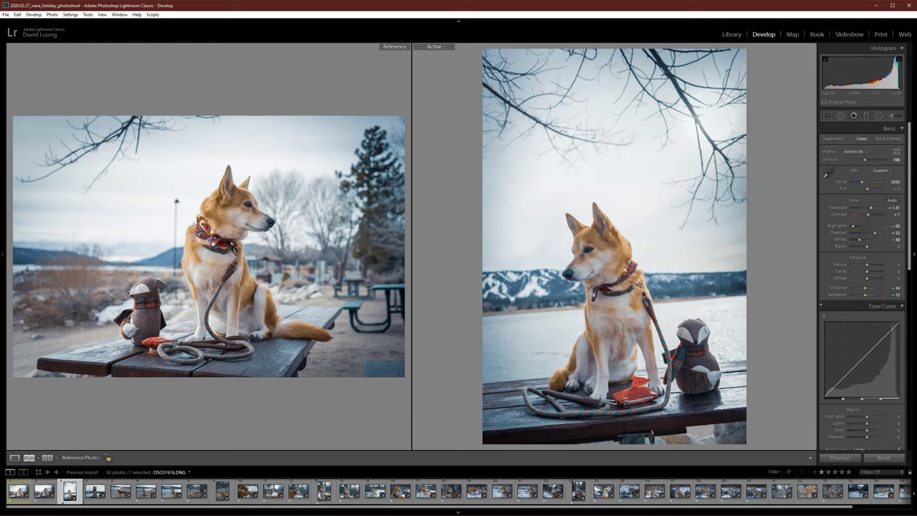
{"action": "left_click", "coordinate": [874, 235]}
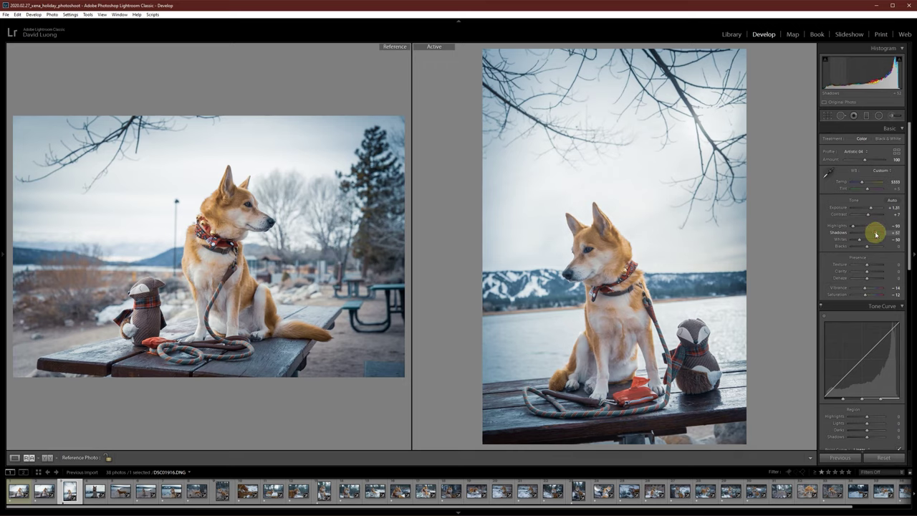
{"action": "left_click_drag", "start_coordinate": [876, 235], "coordinate": [874, 234]}
Zoom in to check detail around the dog's eye, then move on to DSC01917
{"action": "left_click", "coordinate": [559, 263]}
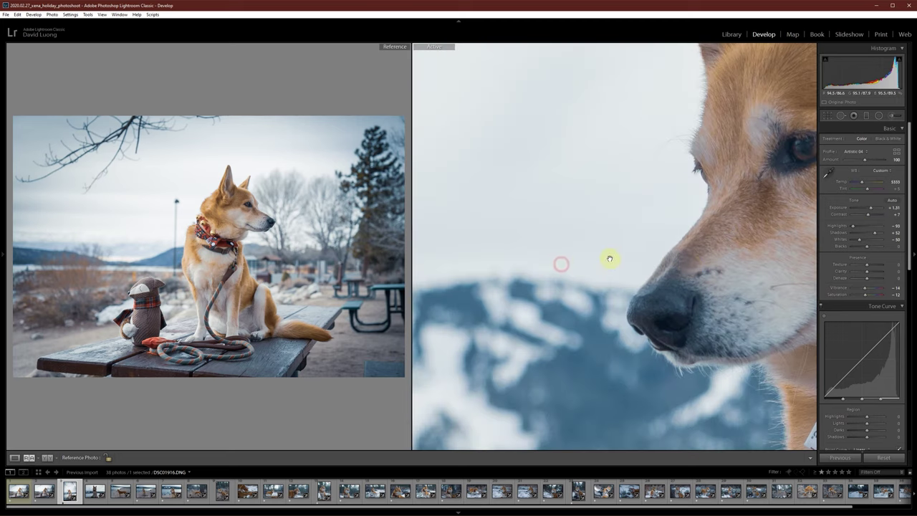
{"action": "left_click_drag", "start_coordinate": [610, 258], "coordinate": [618, 282]}
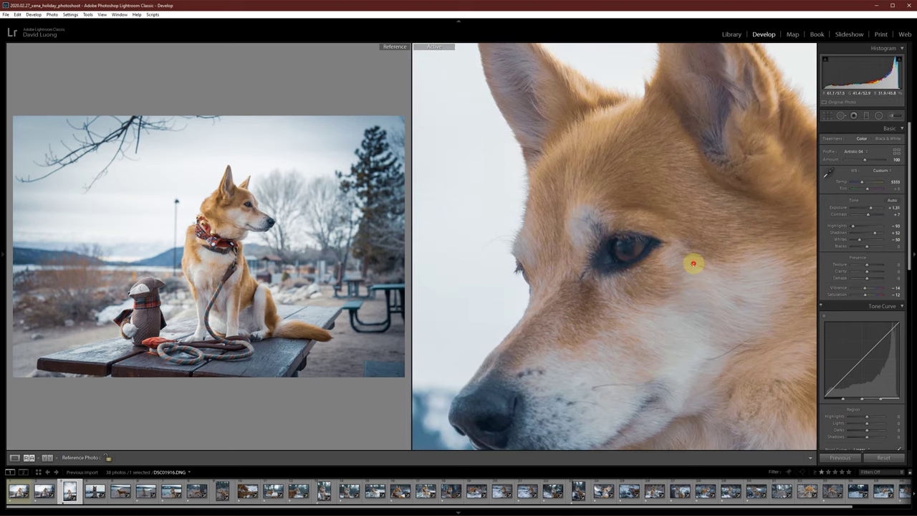
{"action": "left_click", "coordinate": [692, 262]}
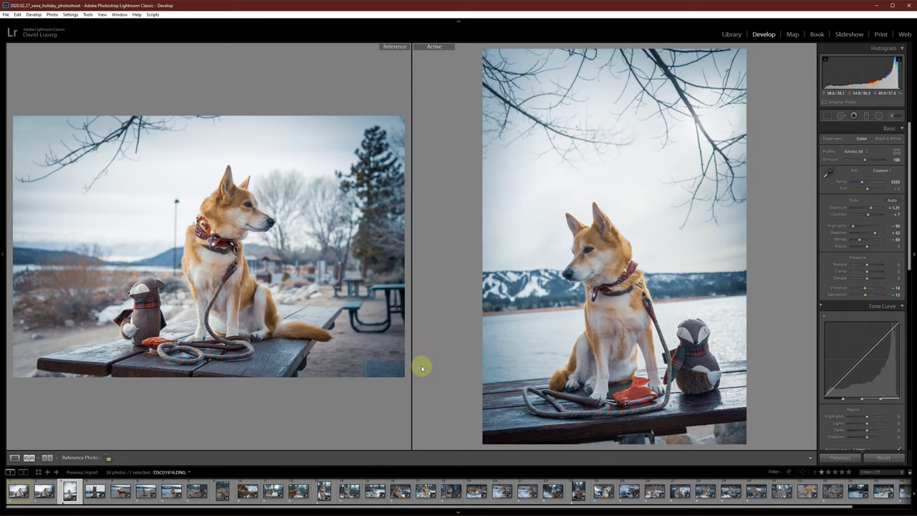
{"action": "left_click", "coordinate": [93, 492]}
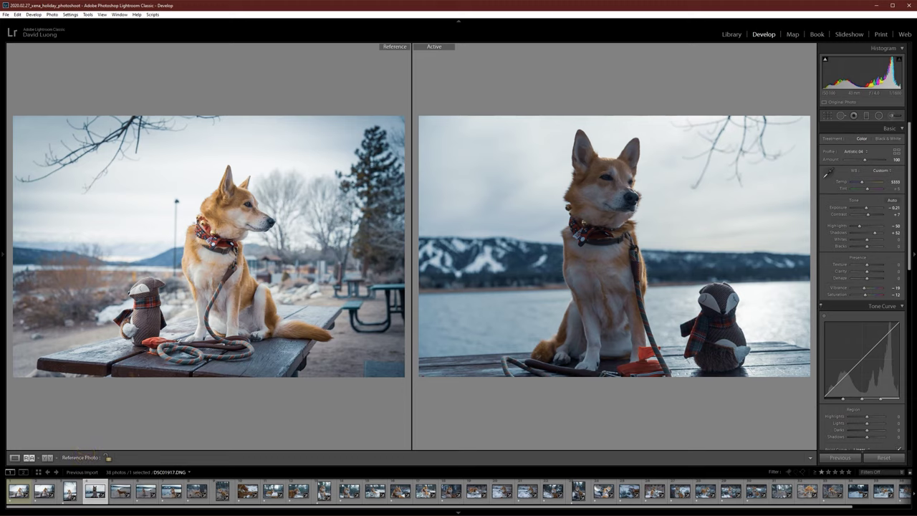
Brighten DSC01917 to Exposure +0.71, lower Vibrance slightly, and add a dark edge vignette
{"action": "left_click_drag", "start_coordinate": [869, 214], "coordinate": [870, 210]}
{"action": "left_click", "coordinate": [871, 208]}
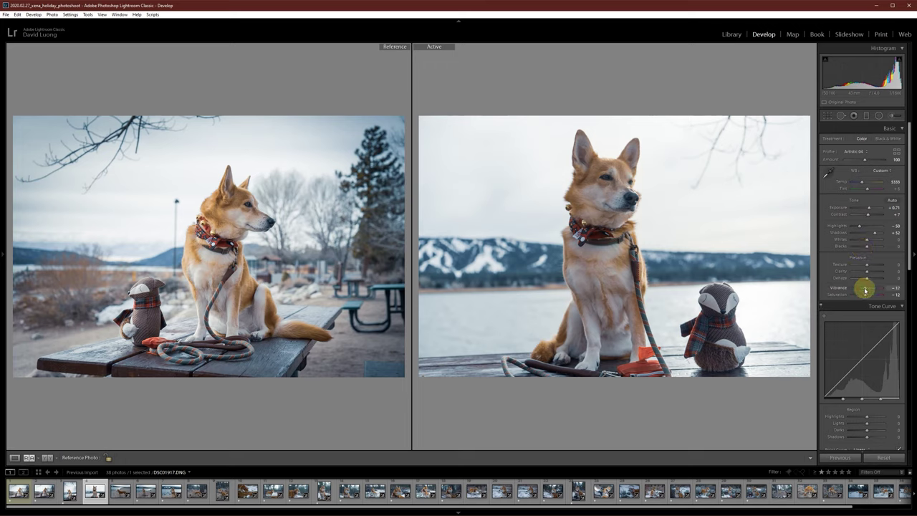
{"action": "left_click_drag", "start_coordinate": [866, 289], "coordinate": [864, 289]}
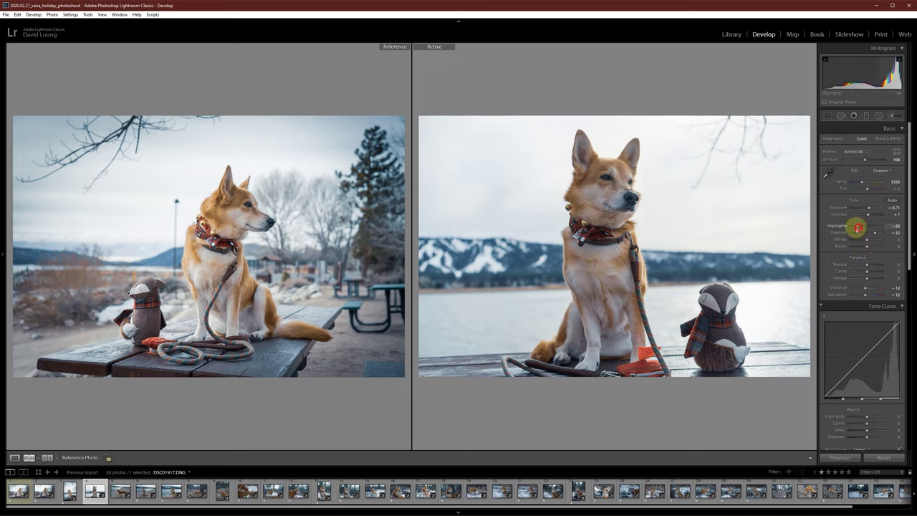
{"action": "scroll", "coordinate": [898, 371], "scroll_direction": "down", "scroll_amount": 10}
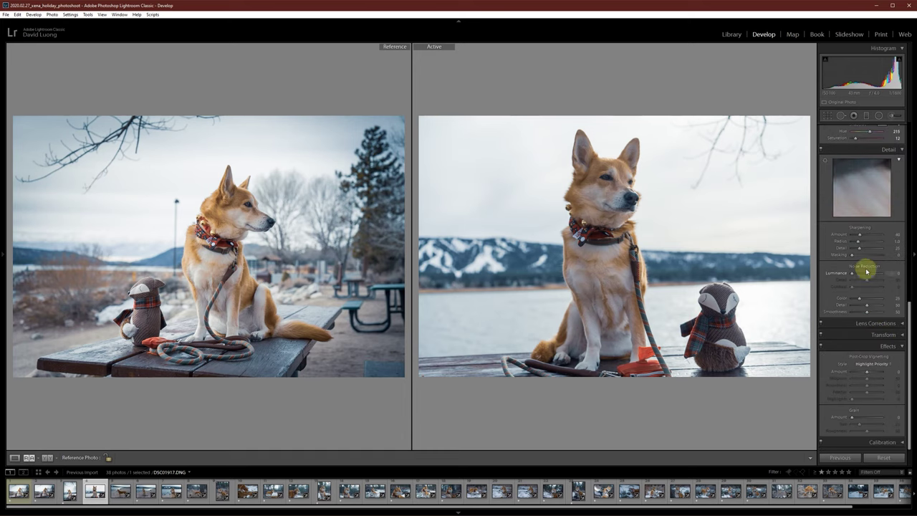
{"action": "left_click_drag", "start_coordinate": [866, 371], "coordinate": [863, 373]}
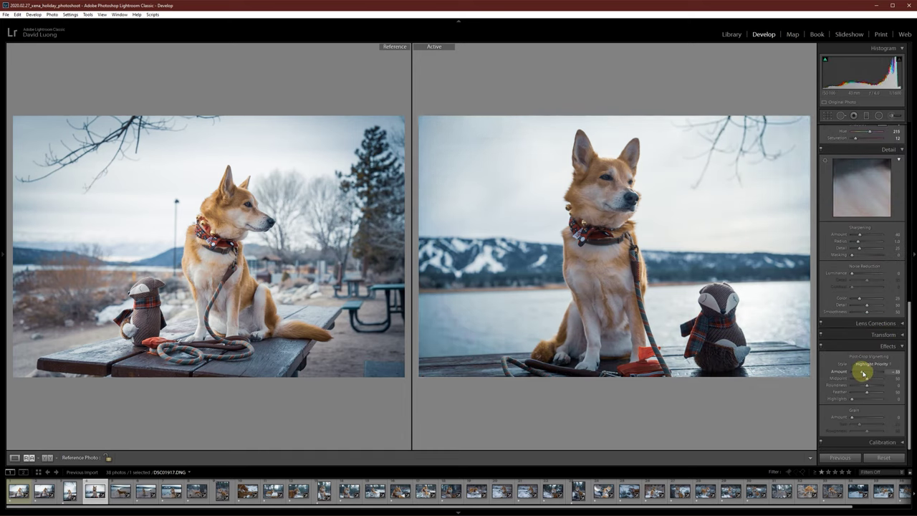
{"action": "left_click", "coordinate": [866, 116]}
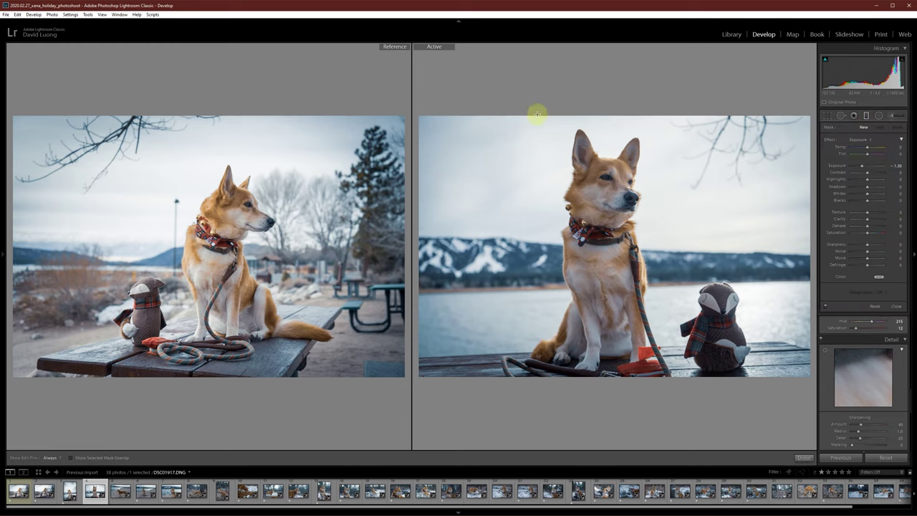
Add a diagonal graduated filter darkening the left side, with mask Exposure about -0.8
{"action": "left_click_drag", "start_coordinate": [510, 105], "coordinate": [510, 134]}
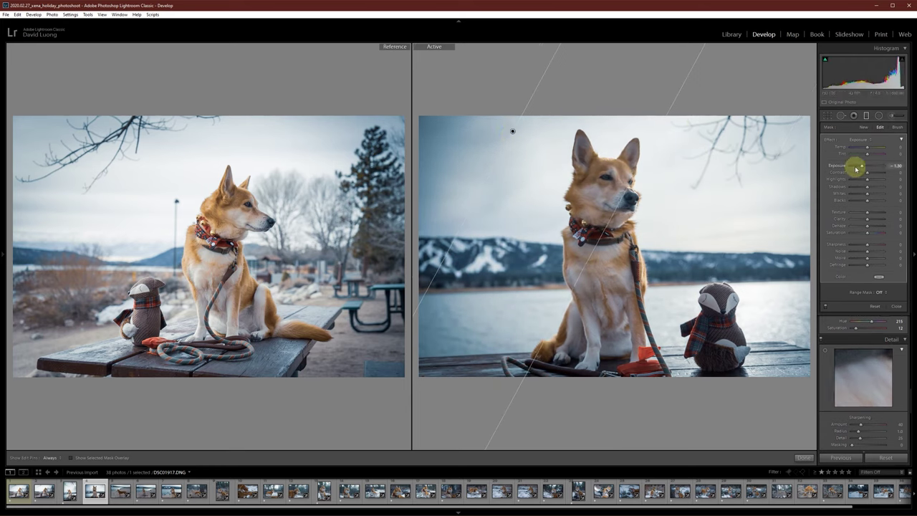
{"action": "left_click_drag", "start_coordinate": [860, 166], "coordinate": [864, 167]}
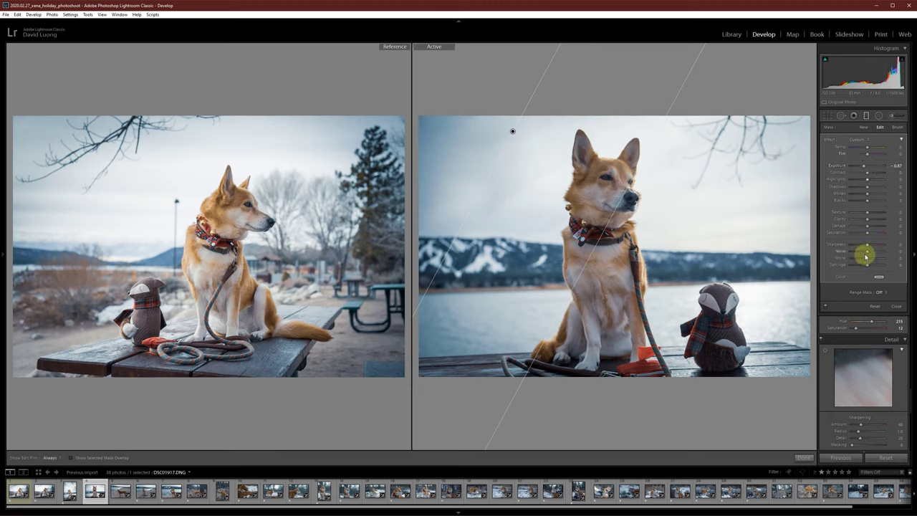
{"action": "left_click", "coordinate": [867, 117]}
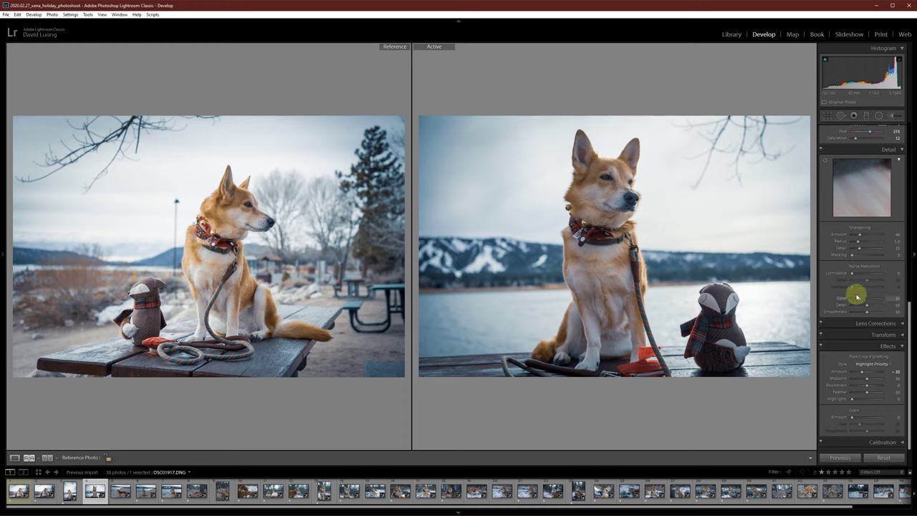
Return to portrait photo DSC01916 and tweak its Vibrance
{"action": "scroll", "coordinate": [903, 274], "scroll_direction": "up", "scroll_amount": 5}
{"action": "scroll", "coordinate": [904, 273], "scroll_direction": "up", "scroll_amount": 4}
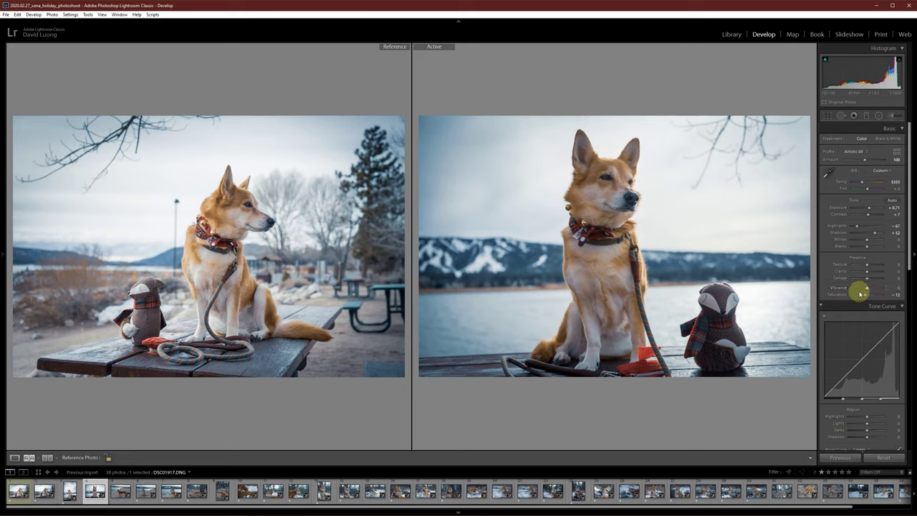
{"action": "left_click", "coordinate": [69, 492]}
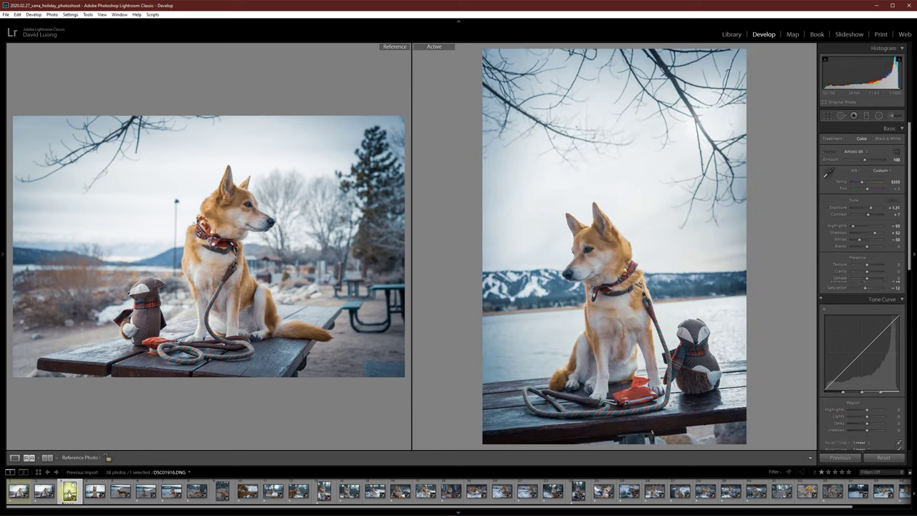
{"action": "left_click", "coordinate": [867, 290]}
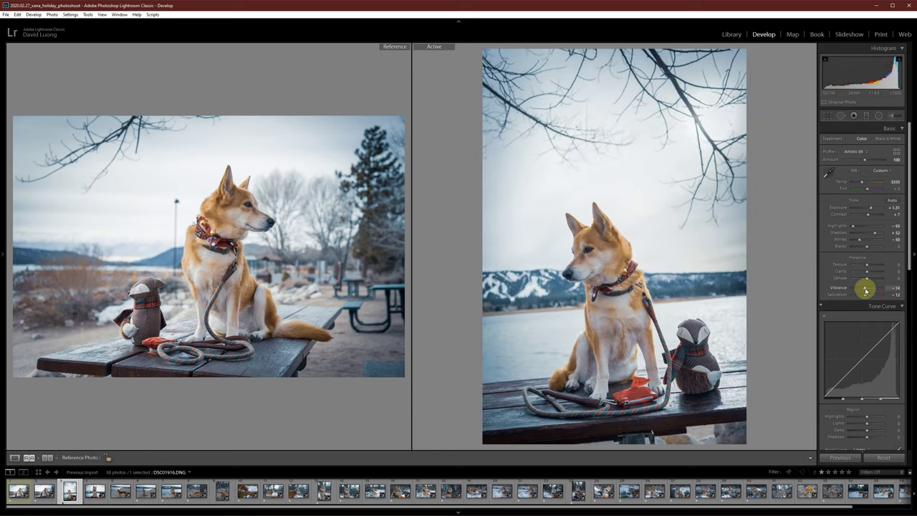
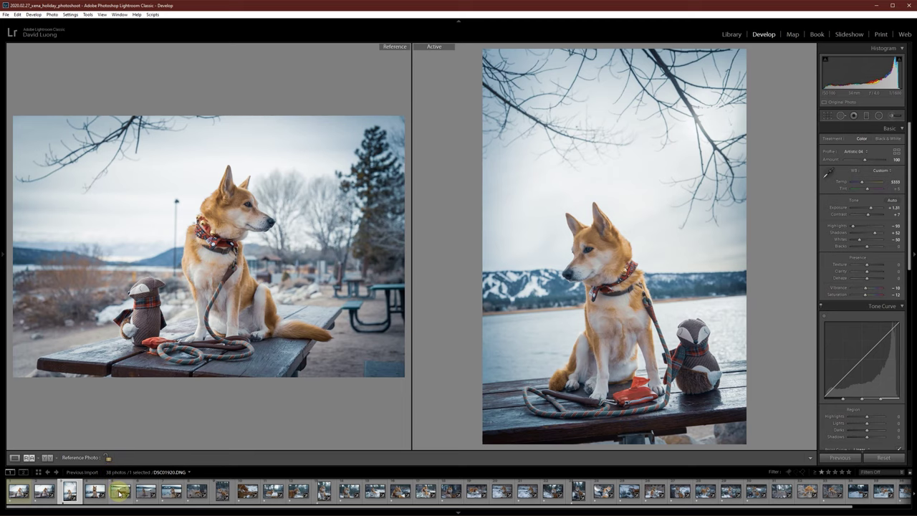
On DSC01920, raise exposure to +0.71 and add a negative post-crop vignette
{"action": "left_click", "coordinate": [119, 493]}
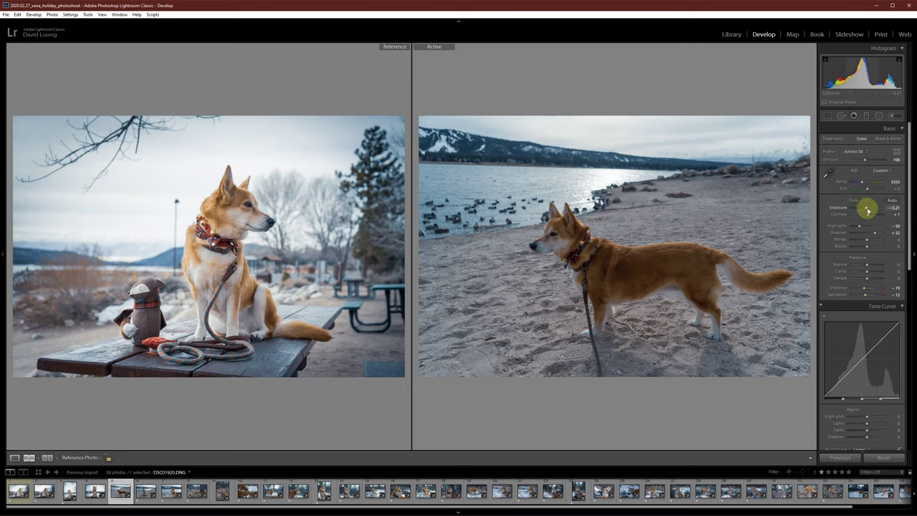
{"action": "left_click_drag", "start_coordinate": [866, 208], "coordinate": [871, 210]}
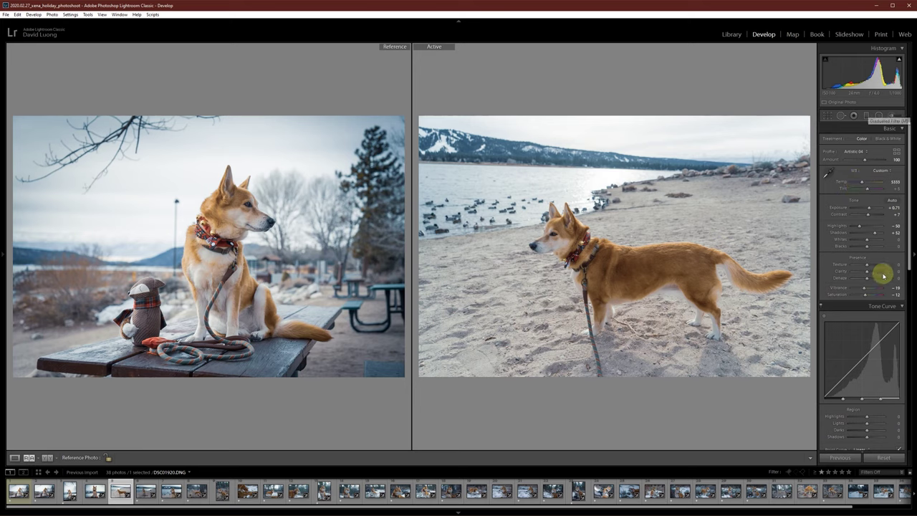
{"action": "scroll", "coordinate": [897, 359], "scroll_direction": "down", "scroll_amount": 10}
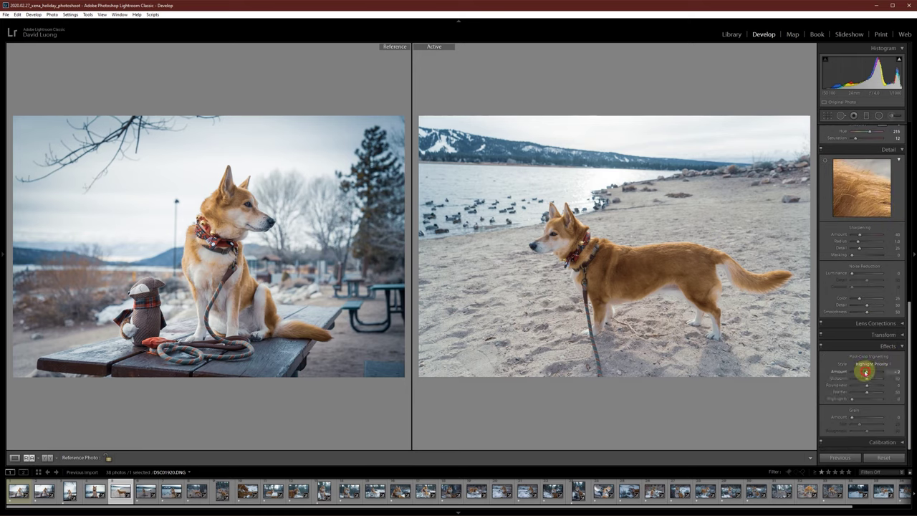
{"action": "left_click_drag", "start_coordinate": [865, 372], "coordinate": [864, 371]}
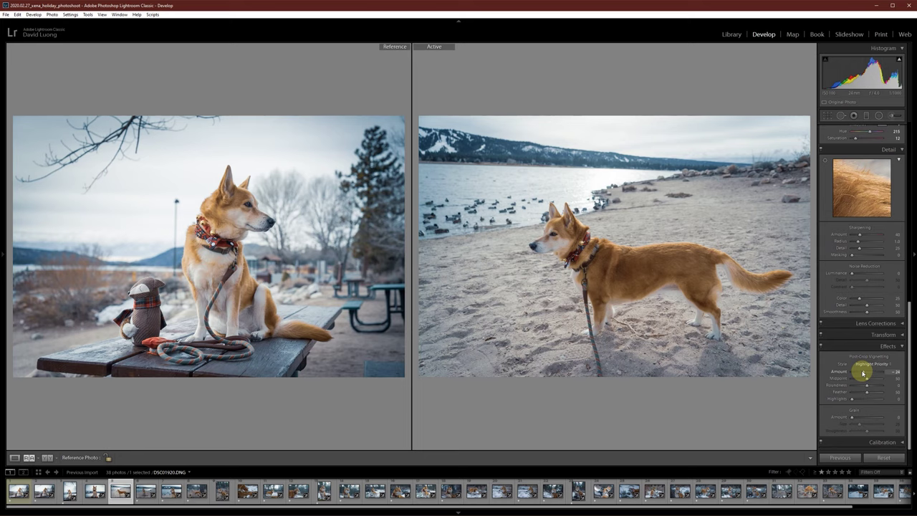
Add a graduated filter from the top darkening the sky at exposure -0.87
{"action": "left_click", "coordinate": [866, 116]}
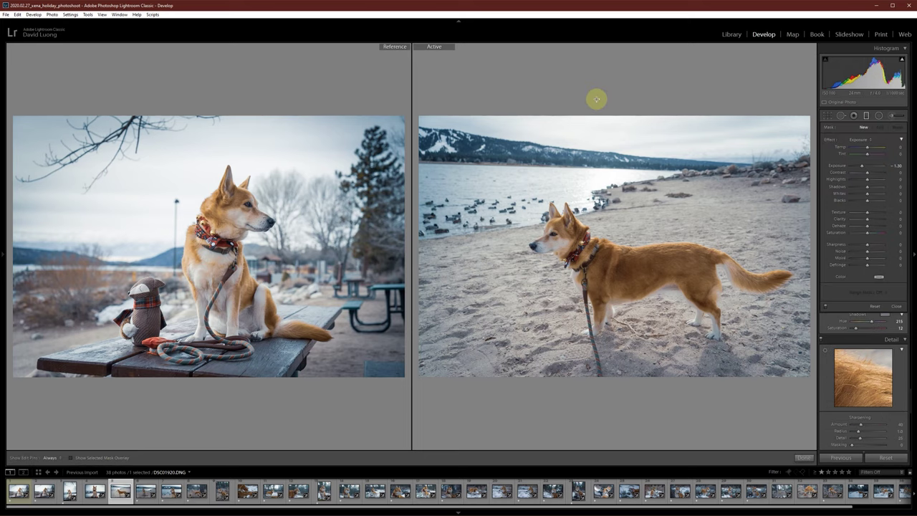
{"action": "left_click_drag", "start_coordinate": [633, 104], "coordinate": [609, 218]}
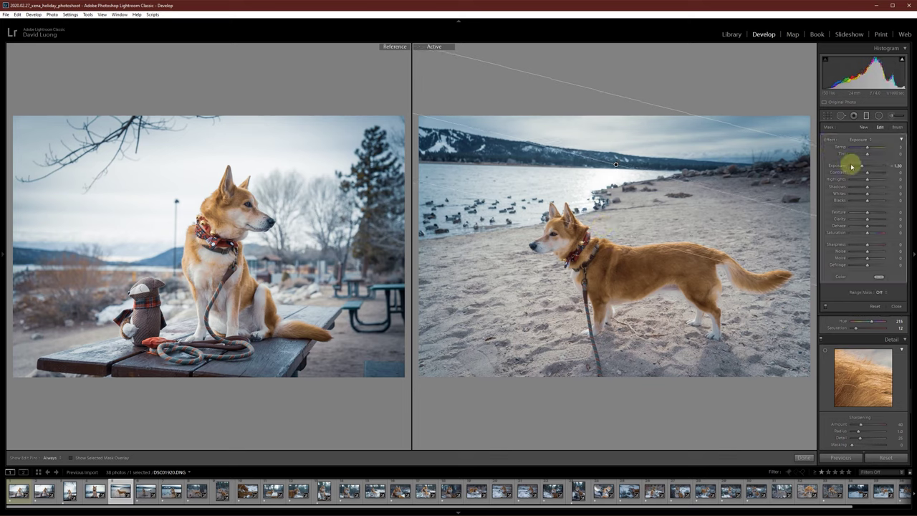
{"action": "left_click_drag", "start_coordinate": [863, 166], "coordinate": [865, 167]}
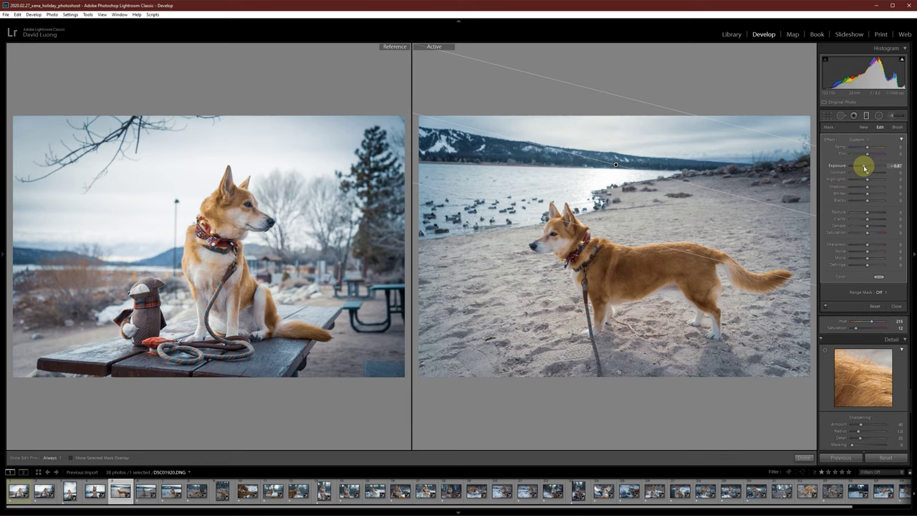
{"action": "left_click", "coordinate": [867, 116]}
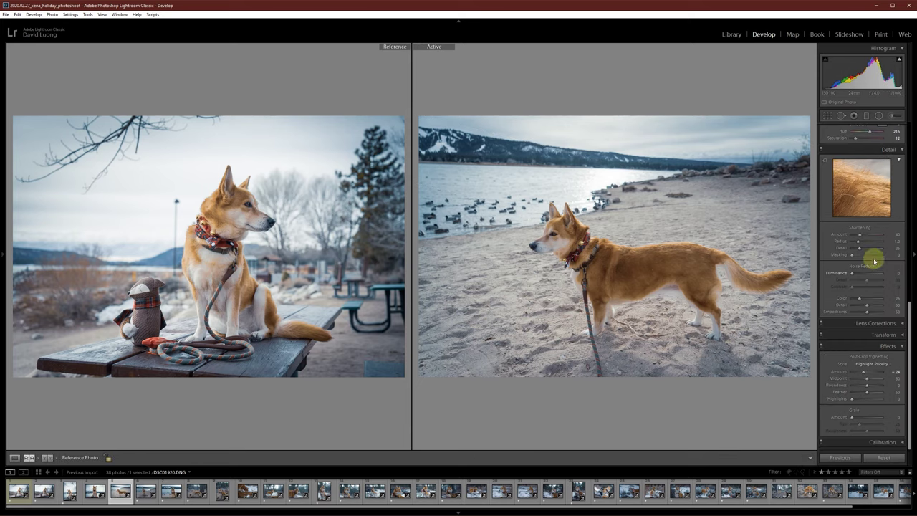
Compare overall exposure between +0.71 and +0.81, settling on +0.81
{"action": "scroll", "coordinate": [895, 293], "scroll_direction": "up", "scroll_amount": 5}
{"action": "scroll", "coordinate": [895, 293], "scroll_direction": "up", "scroll_amount": 5}
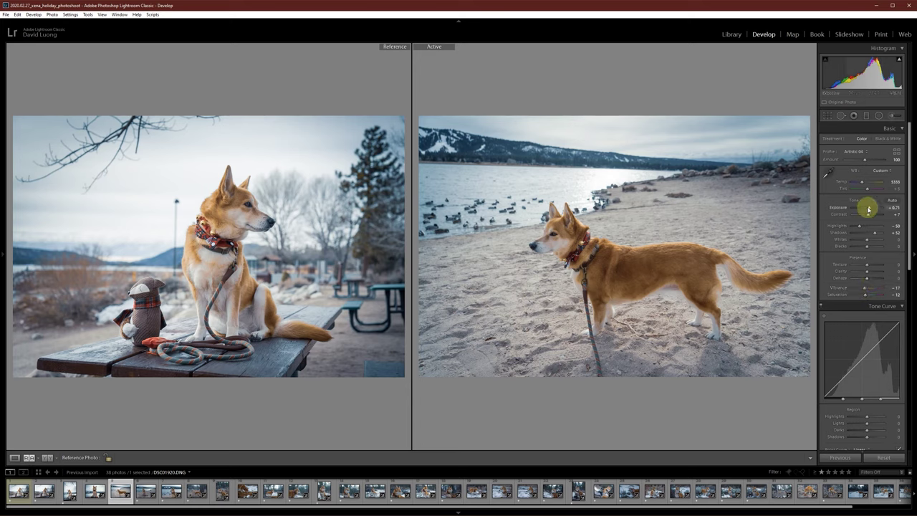
{"action": "key", "text": "Up"}
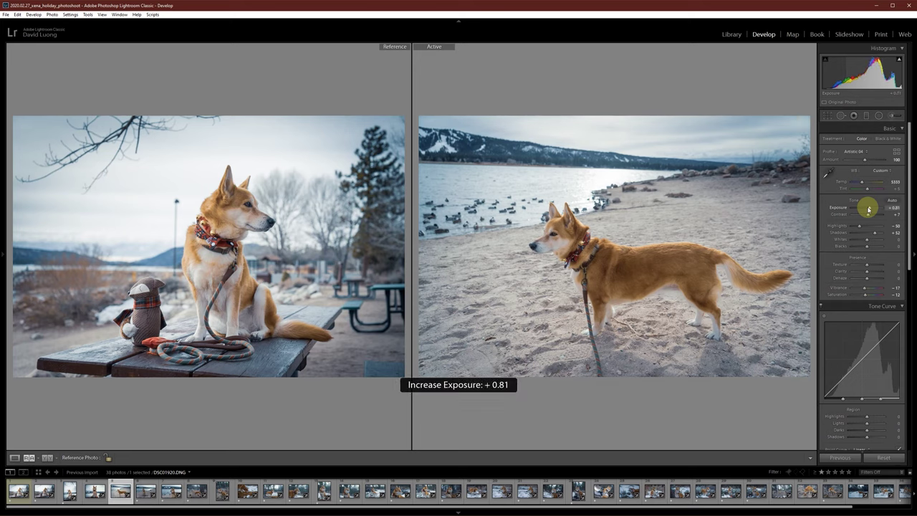
{"action": "key", "text": "Down"}
{"action": "key", "text": "Up"}
{"action": "key", "text": "Down"}
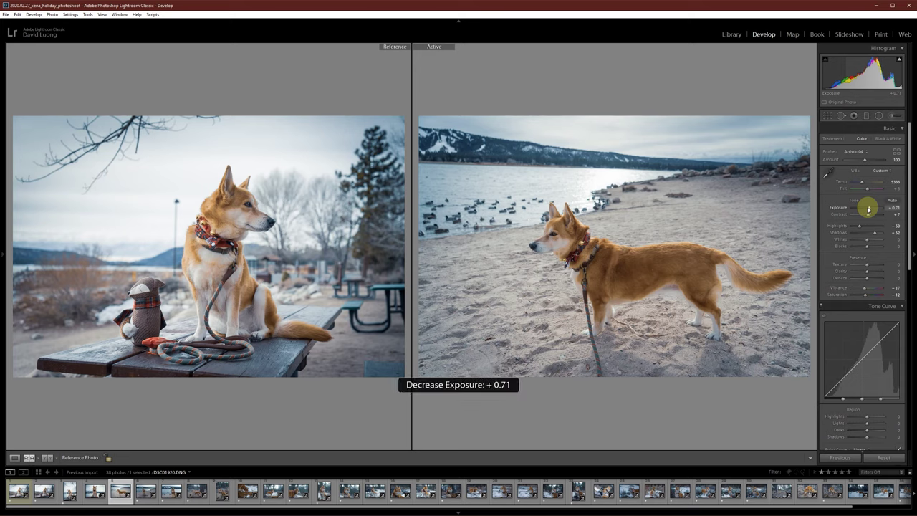
{"action": "key", "text": "Up"}
{"action": "key", "text": "Up"}
{"action": "key", "text": "Down"}
{"action": "key", "text": "Up"}
{"action": "key", "text": "Down"}
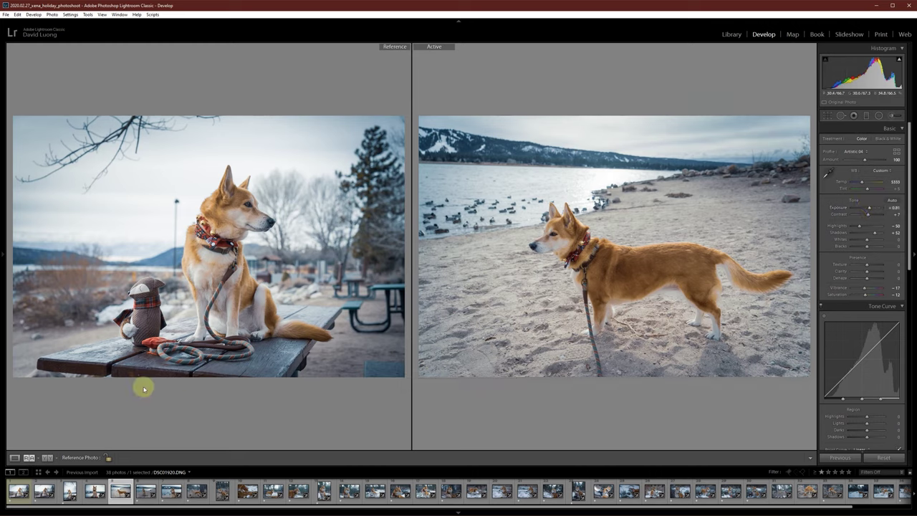
{"action": "left_click", "coordinate": [140, 493]}
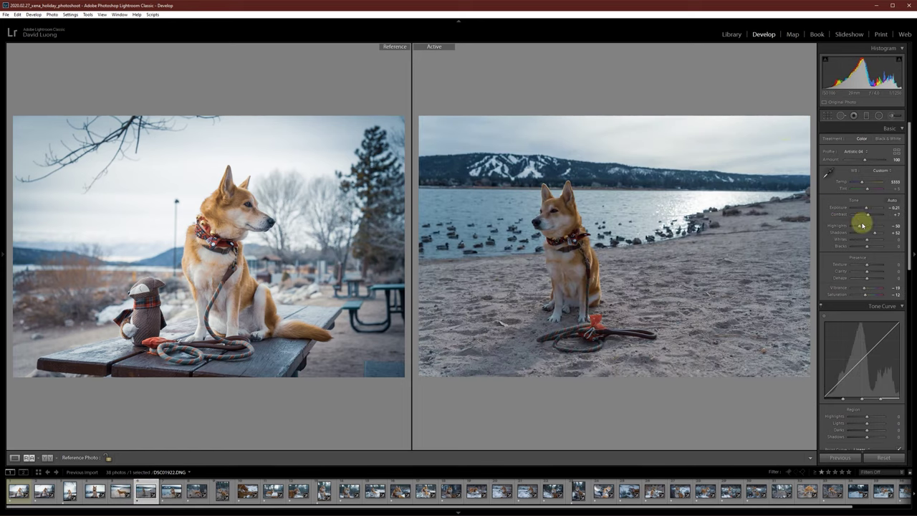
Raise the sitting dog photo's exposure to +0.71 and add a dark edge vignette
{"action": "left_click_drag", "start_coordinate": [867, 209], "coordinate": [869, 211]}
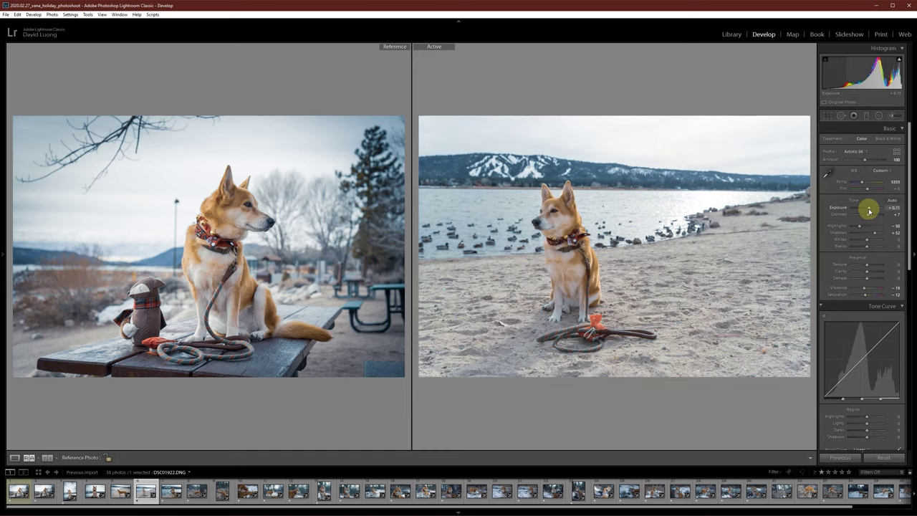
{"action": "scroll", "coordinate": [895, 385], "scroll_direction": "down", "scroll_amount": 10}
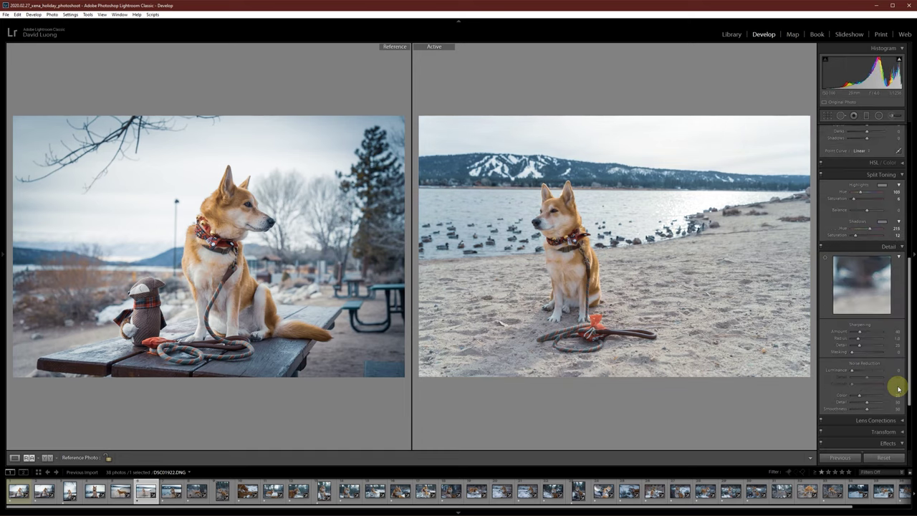
{"action": "left_click_drag", "start_coordinate": [866, 373], "coordinate": [864, 374]}
{"action": "scroll", "coordinate": [881, 297], "scroll_direction": "up", "scroll_amount": 10}
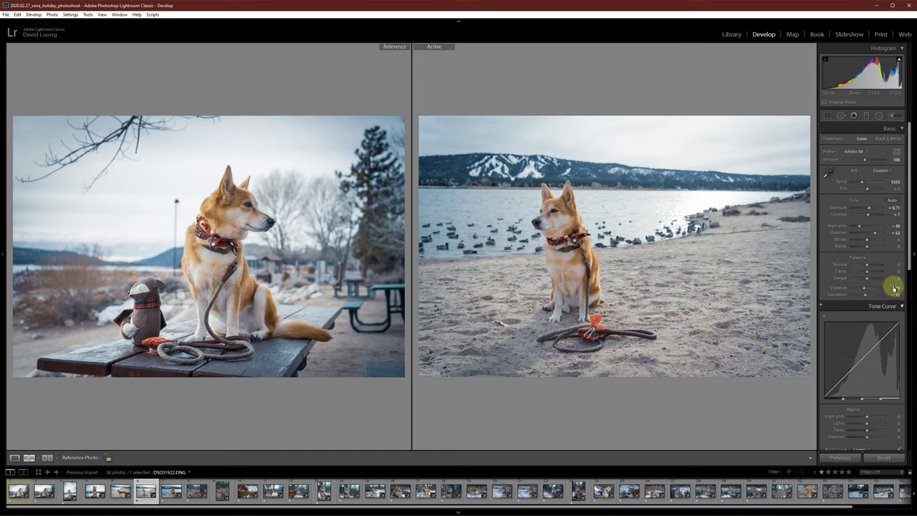
Add a graduated filter across the sky with exposure -0.96
{"action": "left_click", "coordinate": [867, 115]}
{"action": "left_click_drag", "start_coordinate": [681, 108], "coordinate": [617, 221]}
{"action": "left_click_drag", "start_coordinate": [864, 169], "coordinate": [865, 168]}
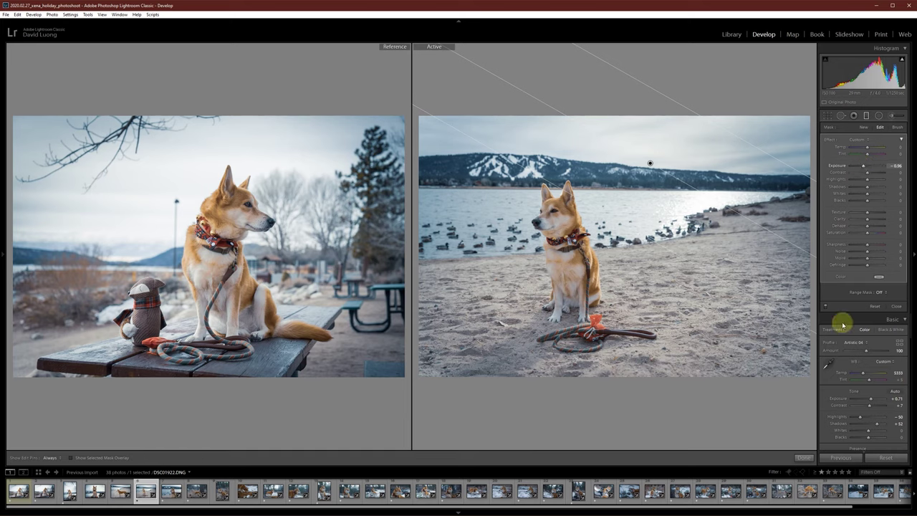
{"action": "left_click", "coordinate": [867, 116]}
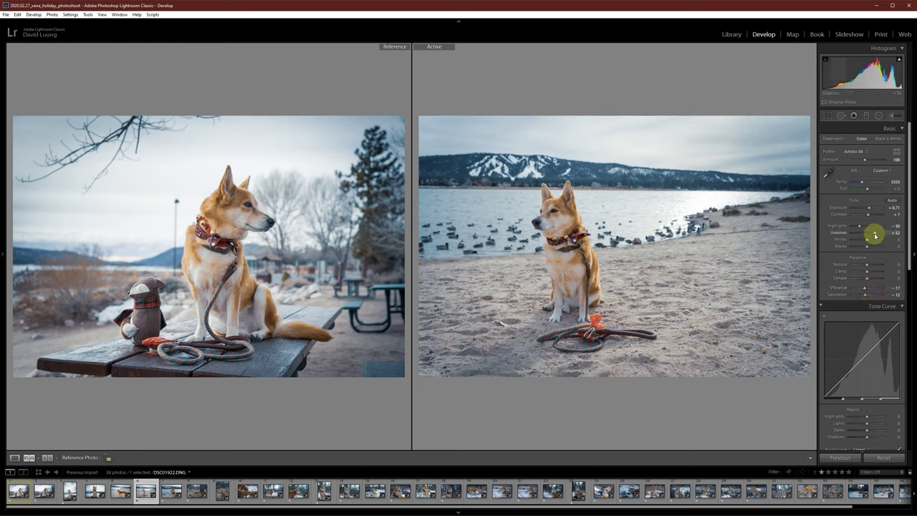
Lift shadows to +60 and zoom in to check the dog's face
{"action": "left_click_drag", "start_coordinate": [875, 234], "coordinate": [877, 235]}
{"action": "left_click", "coordinate": [552, 210]}
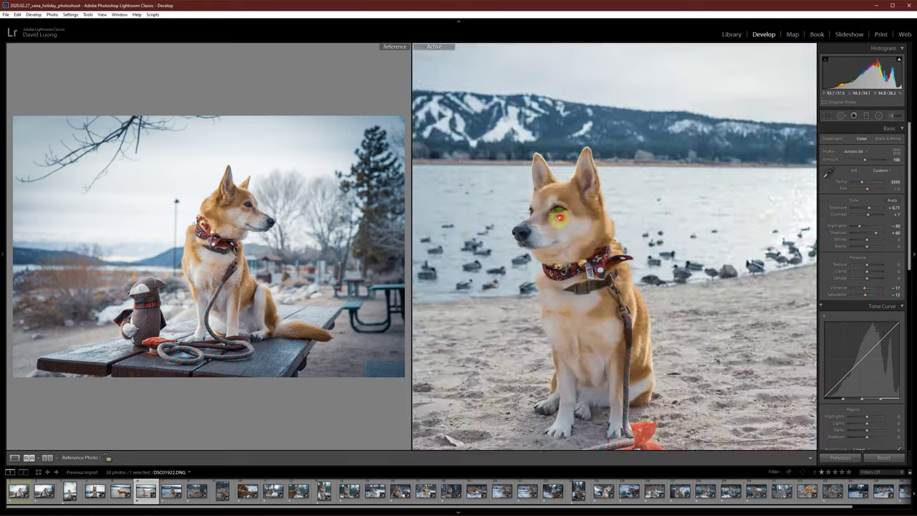
{"action": "left_click_drag", "start_coordinate": [599, 231], "coordinate": [627, 273]}
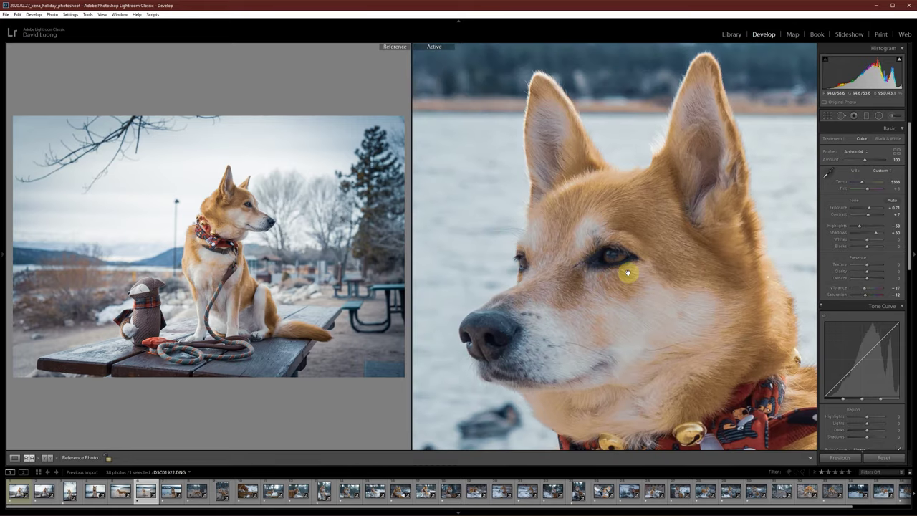
{"action": "left_click", "coordinate": [630, 271]}
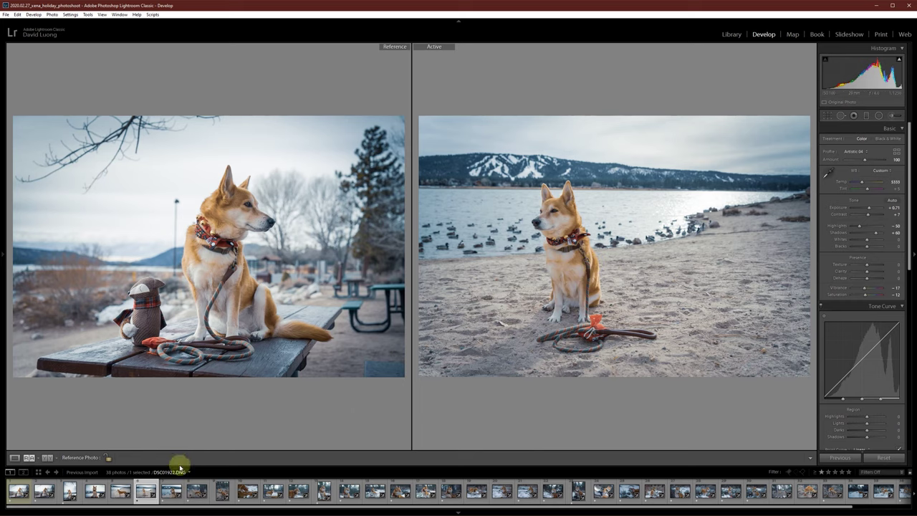
Browse the filmstrip to the close-up lakeside photo DSC01924 and zoom in on the eye
{"action": "left_click", "coordinate": [119, 494]}
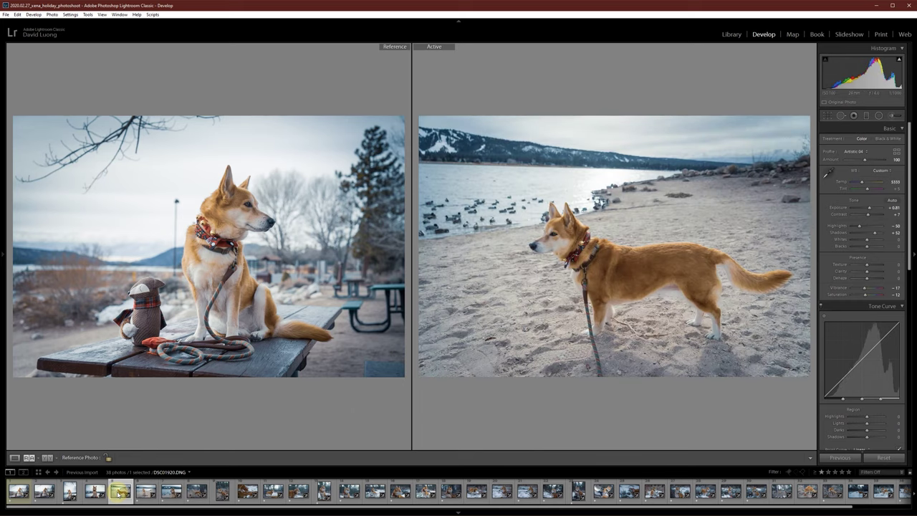
{"action": "left_click", "coordinate": [145, 493]}
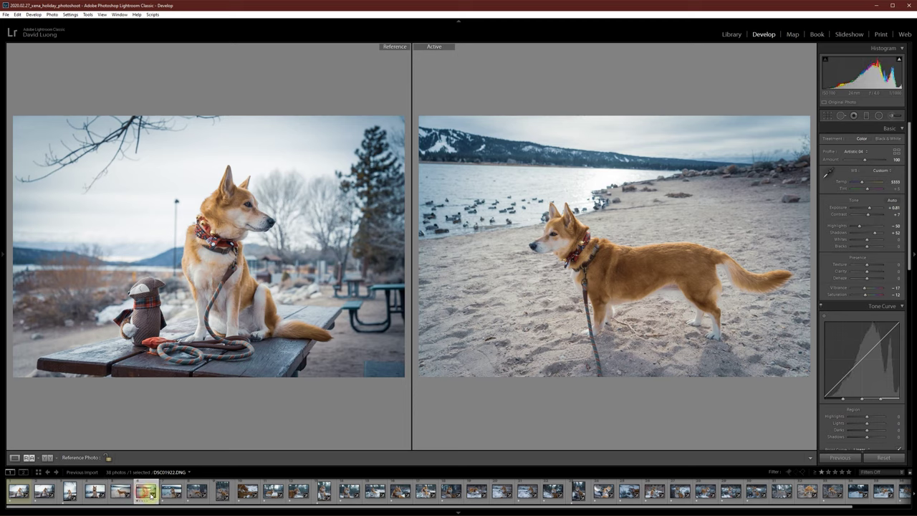
{"action": "left_click", "coordinate": [170, 493]}
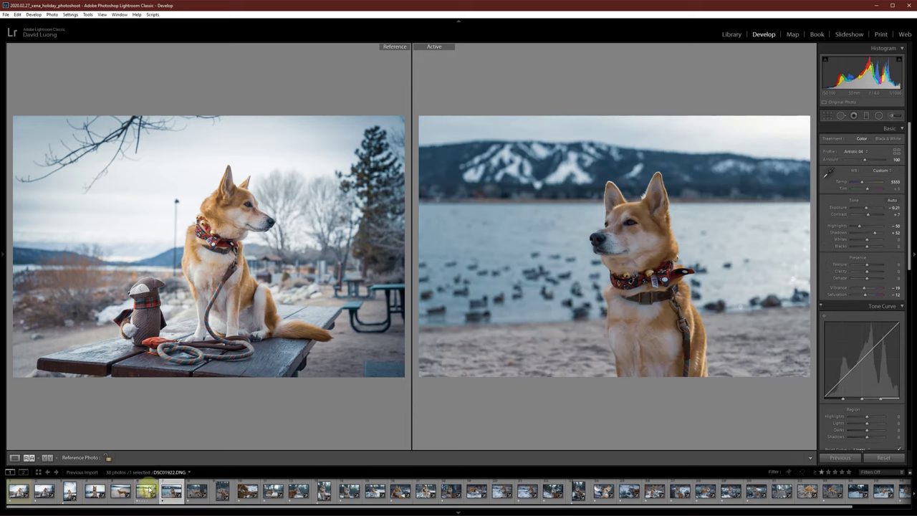
{"action": "left_click", "coordinate": [151, 492]}
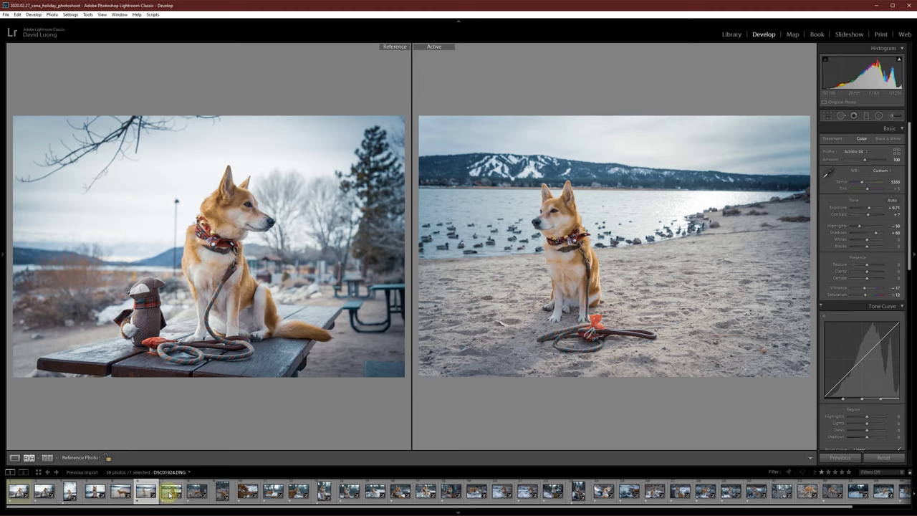
{"action": "left_click", "coordinate": [170, 491]}
{"action": "left_click_drag", "start_coordinate": [620, 279], "coordinate": [596, 296]}
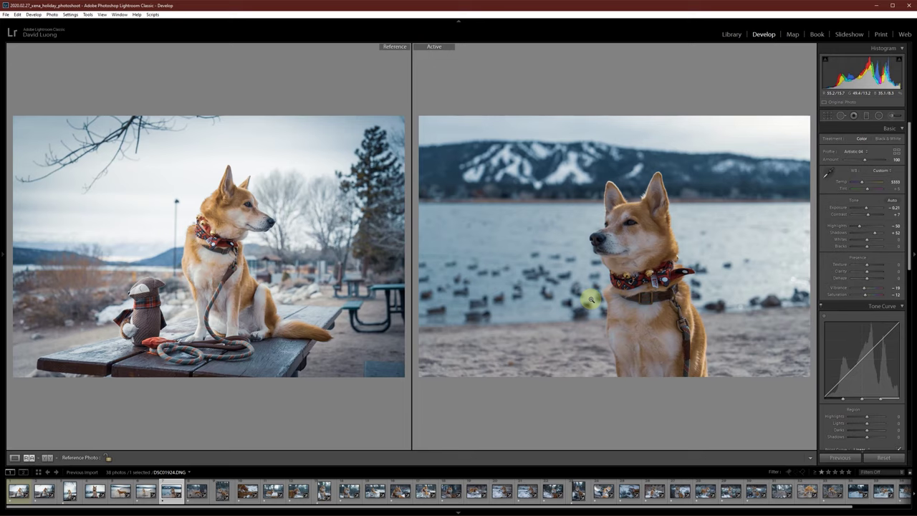
Crop the close-up tightly around the dog's head and collar, placed right of centre
{"action": "key", "text": "r"}
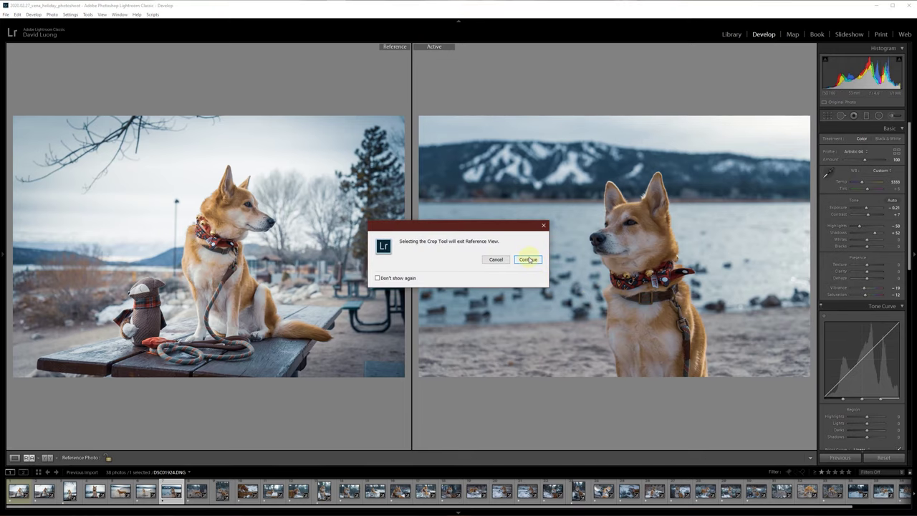
{"action": "left_click", "coordinate": [529, 260]}
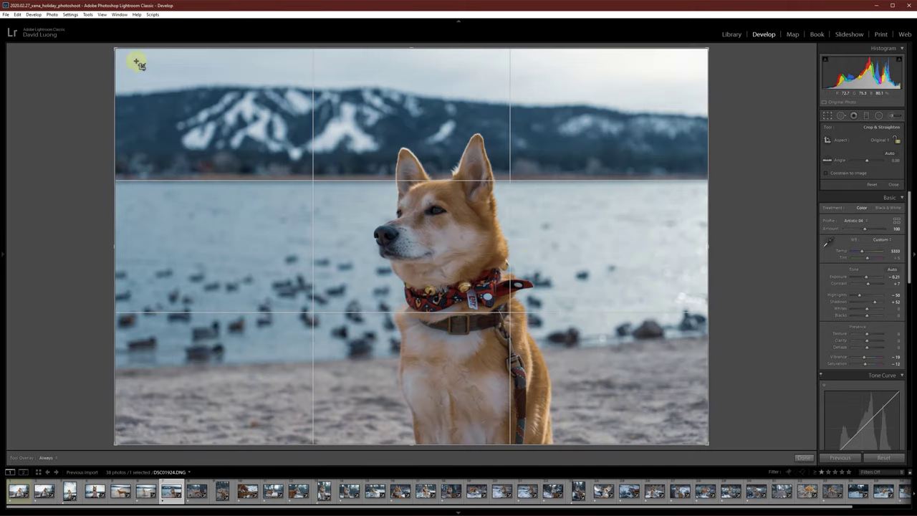
{"action": "left_click_drag", "start_coordinate": [113, 49], "coordinate": [194, 87]}
{"action": "key", "text": "Return"}
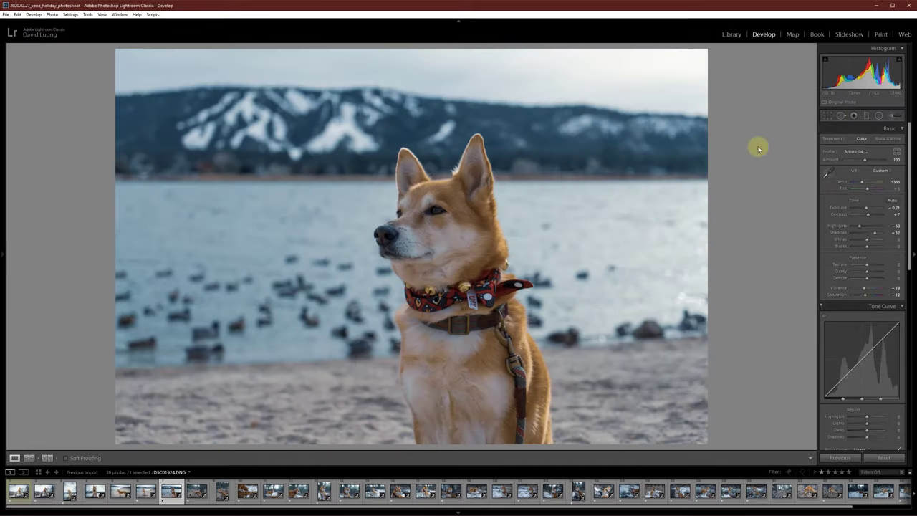
{"action": "key", "text": "r"}
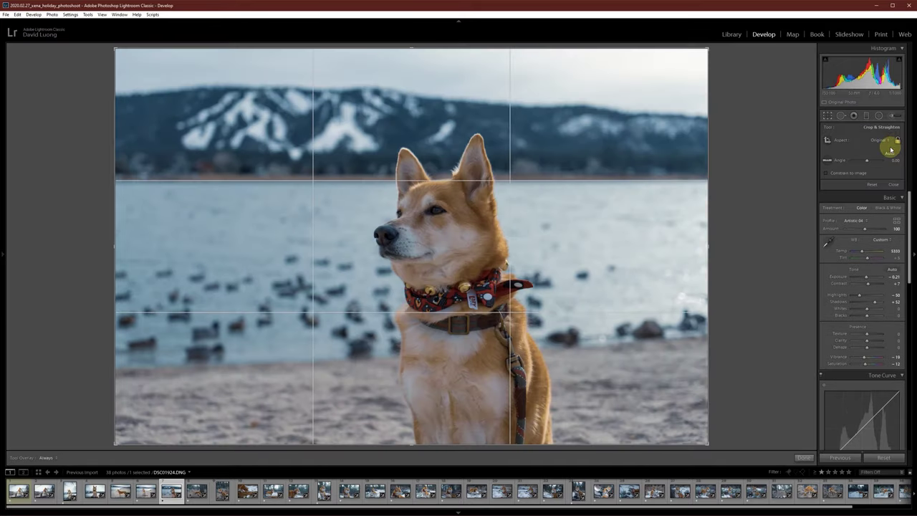
{"action": "left_click_drag", "start_coordinate": [115, 48], "coordinate": [192, 114]}
{"action": "left_click_drag", "start_coordinate": [312, 145], "coordinate": [552, 235]}
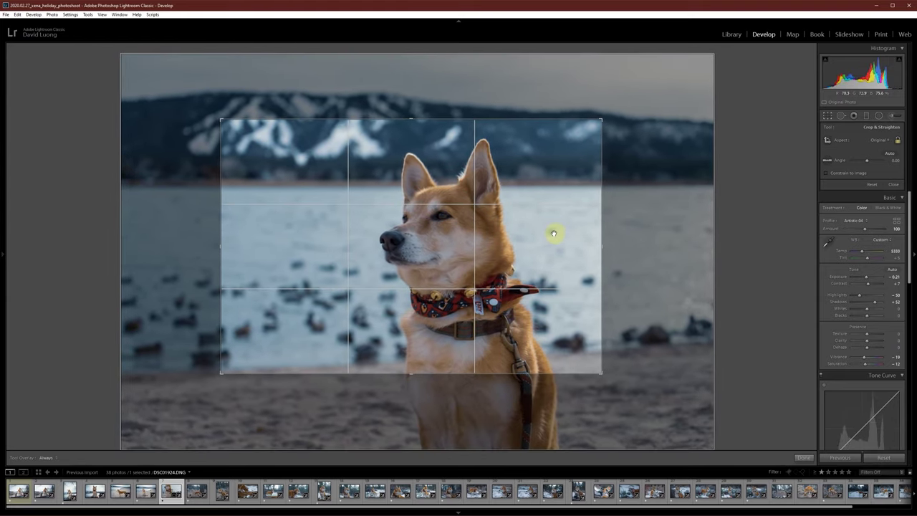
{"action": "mouse_move", "coordinate": [225, 123]}
{"action": "left_mouse_down"}
{"action": "mouse_move", "coordinate": [222, 117]}
{"action": "mouse_move", "coordinate": [228, 122]}
{"action": "left_mouse_up"}
{"action": "key", "text": "Return"}
Check the eye at 1:1, then set exposure to +0.55
{"action": "left_click", "coordinate": [473, 205]}
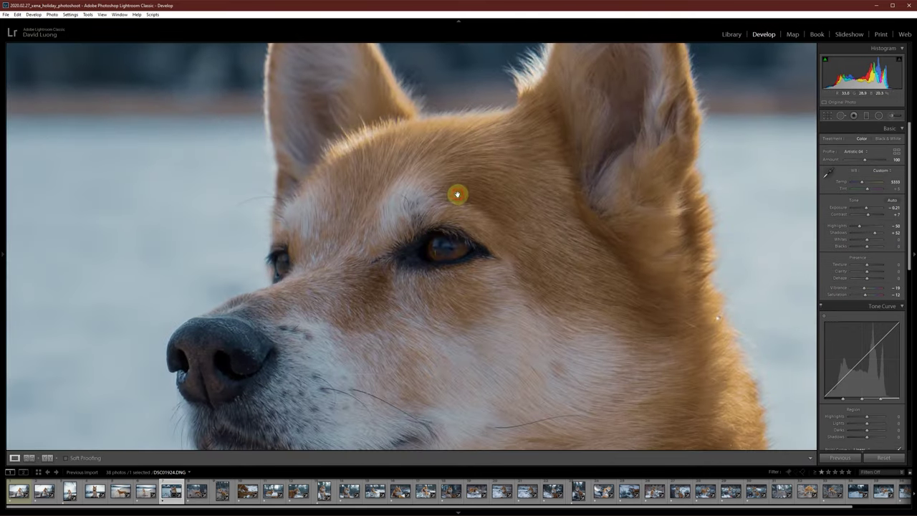
{"action": "left_click", "coordinate": [444, 252]}
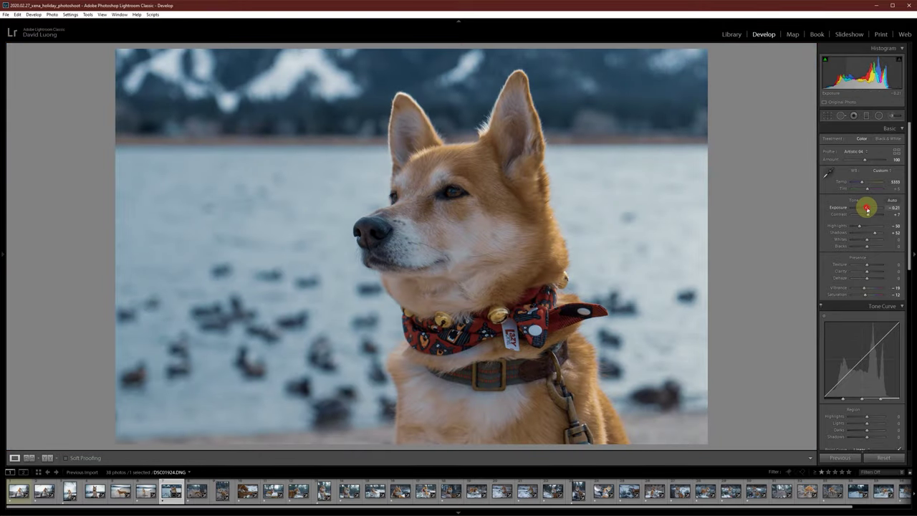
{"action": "left_click_drag", "start_coordinate": [868, 209], "coordinate": [871, 211]}
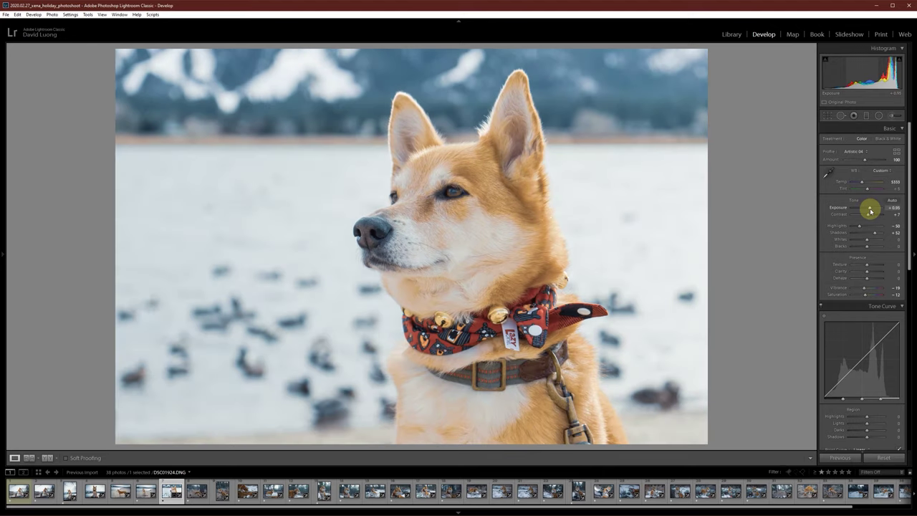
{"action": "key", "text": "minus"}
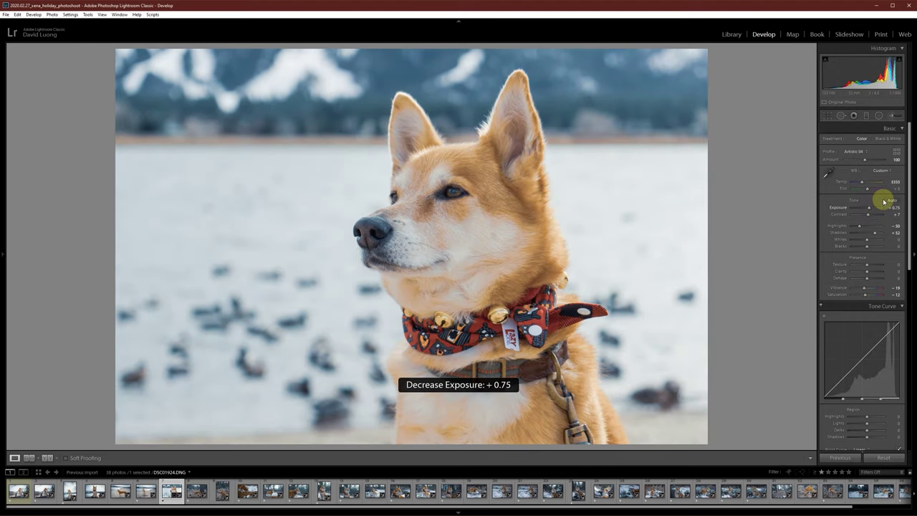
{"action": "key", "text": "minus"}
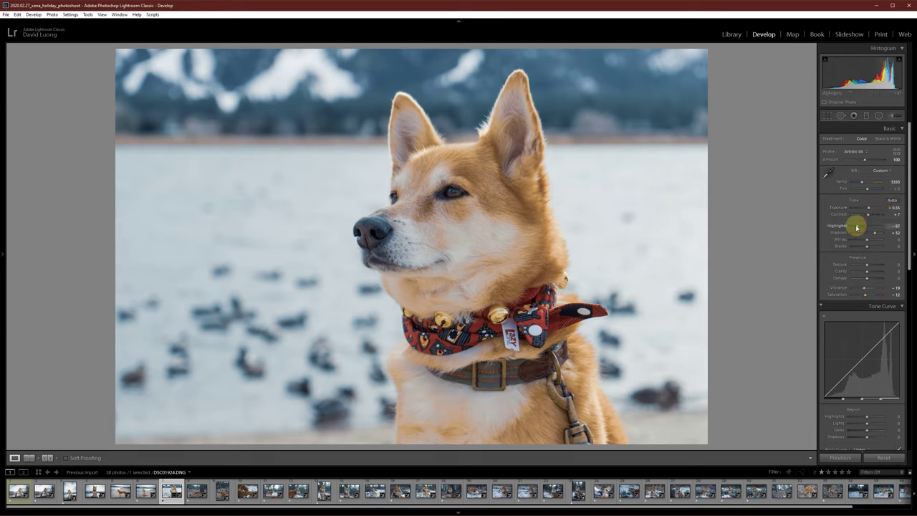
Lower whites to -26 and darken the corners with a post-crop vignette
{"action": "left_click_drag", "start_coordinate": [868, 242], "coordinate": [865, 242]}
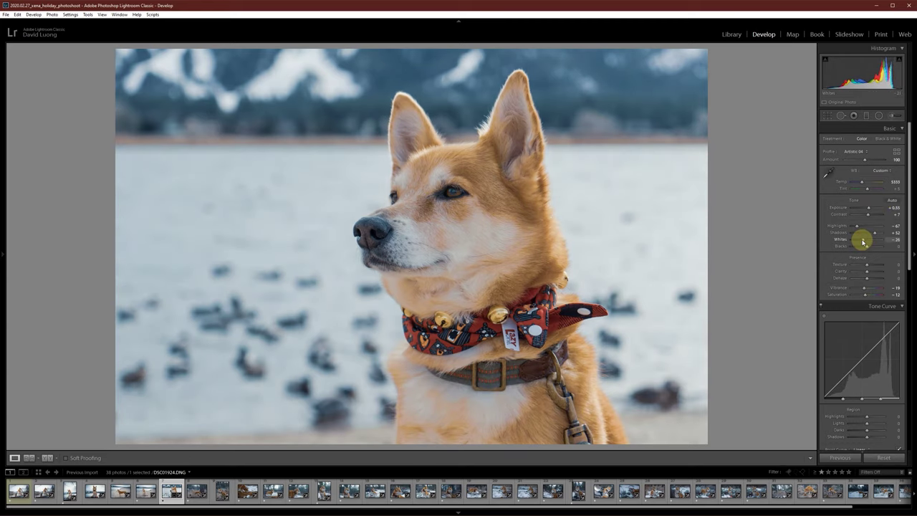
{"action": "scroll", "coordinate": [889, 390], "scroll_direction": "down", "scroll_amount": 10}
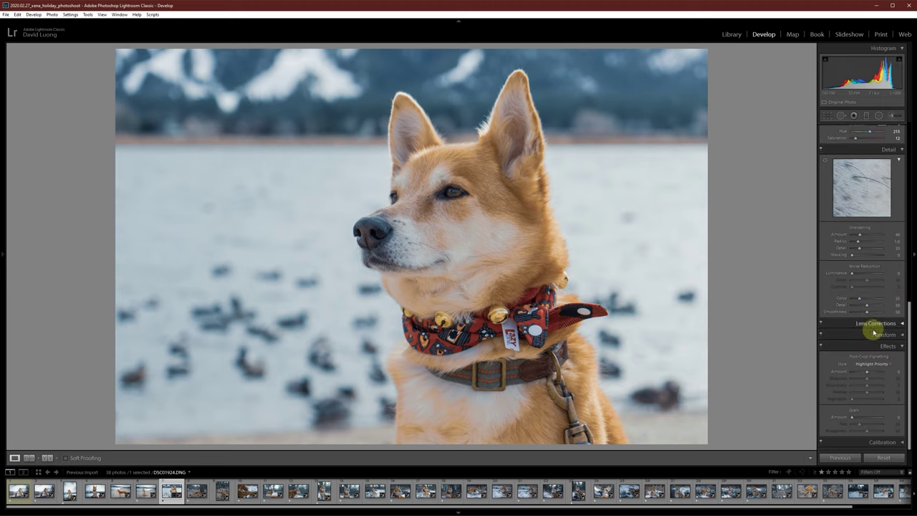
{"action": "left_click_drag", "start_coordinate": [868, 374], "coordinate": [865, 373]}
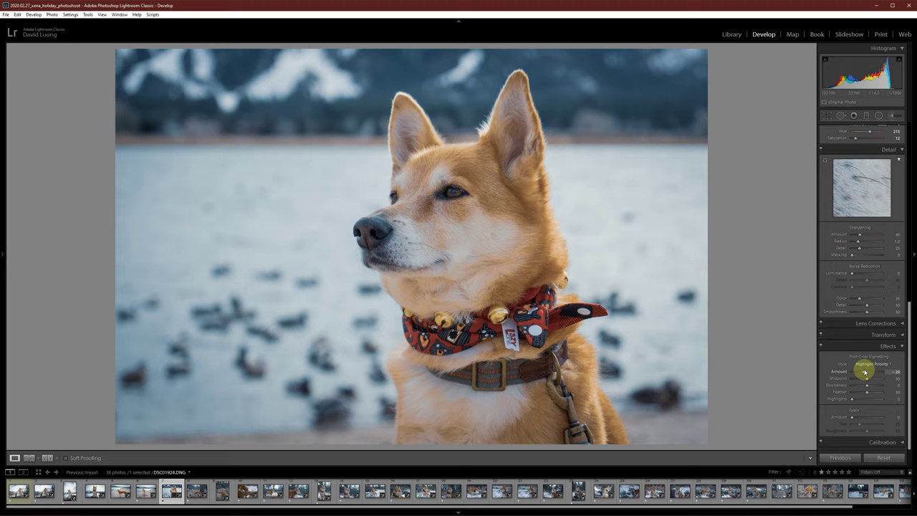
{"action": "left_click_drag", "start_coordinate": [908, 383], "coordinate": [881, 167]}
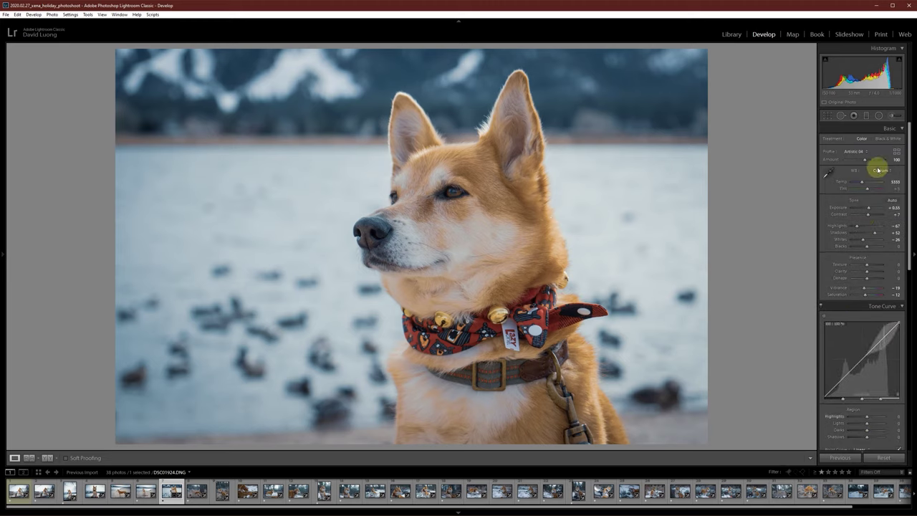
Add a graduated filter over the left-side water with local exposure -0.78
{"action": "left_click", "coordinate": [878, 116]}
{"action": "left_click_drag", "start_coordinate": [102, 323], "coordinate": [423, 150]}
{"action": "left_click_drag", "start_coordinate": [269, 239], "coordinate": [198, 291]}
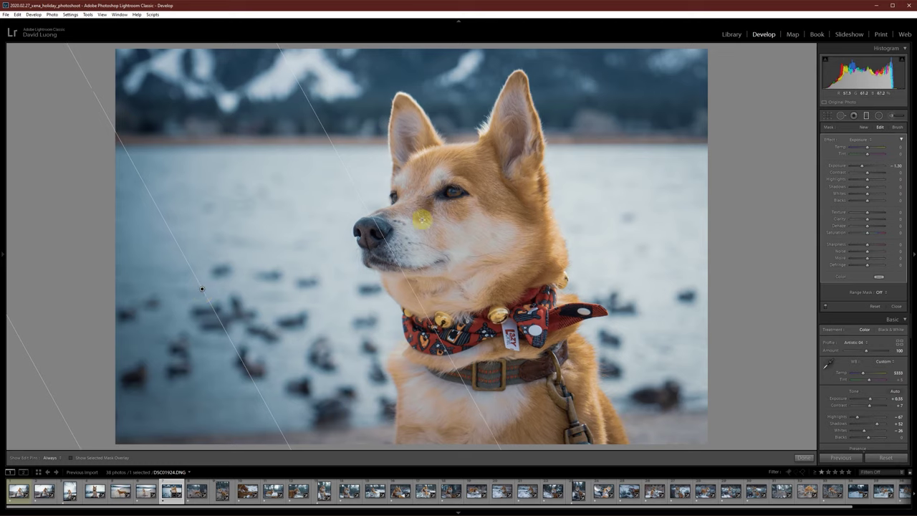
{"action": "double_click", "coordinate": [864, 165]}
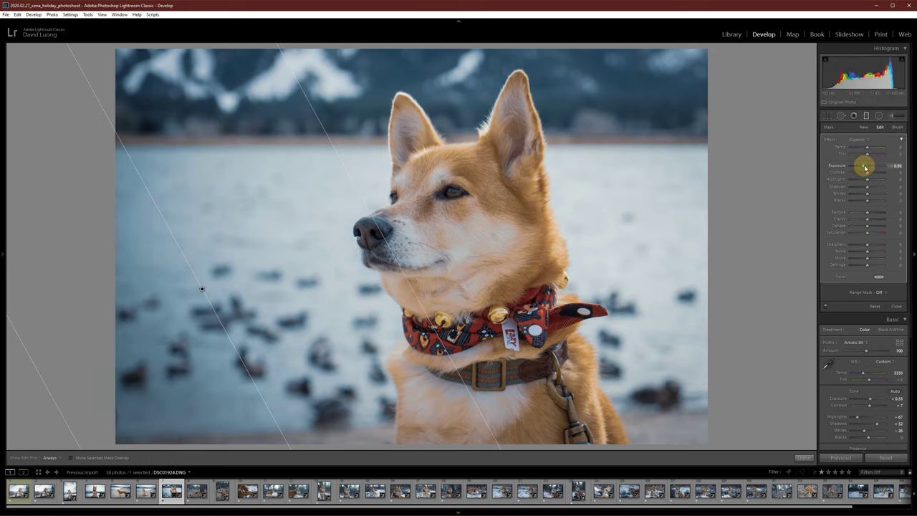
{"action": "left_click_drag", "start_coordinate": [866, 165], "coordinate": [863, 166]}
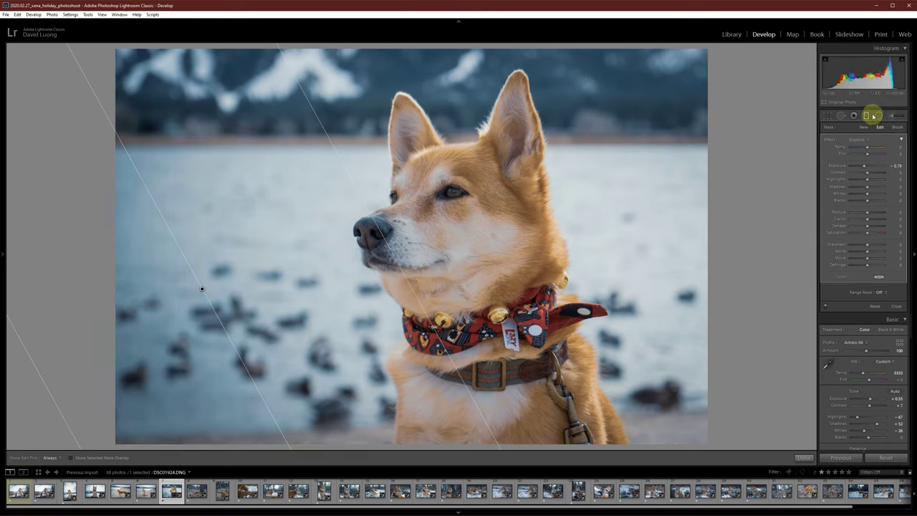
{"action": "left_click", "coordinate": [867, 116]}
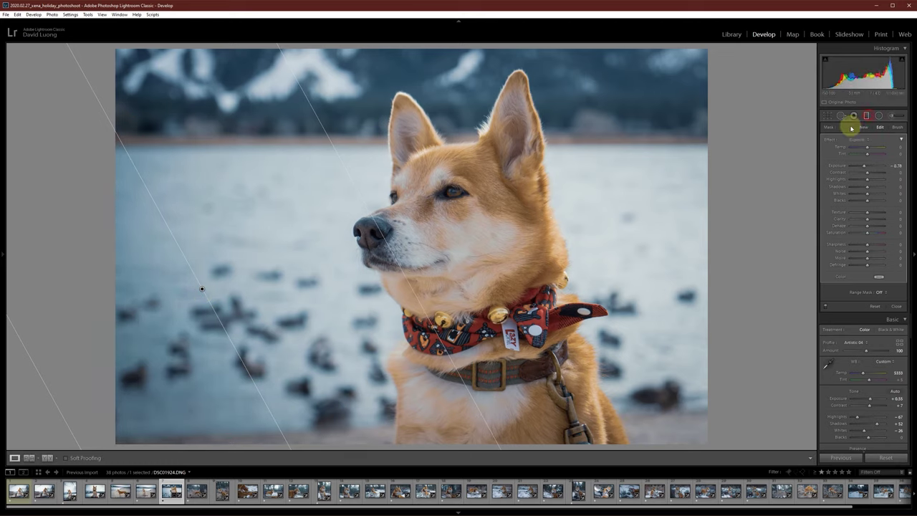
Show the reference photo alongside and ease highlights to -31
{"action": "left_click", "coordinate": [29, 457]}
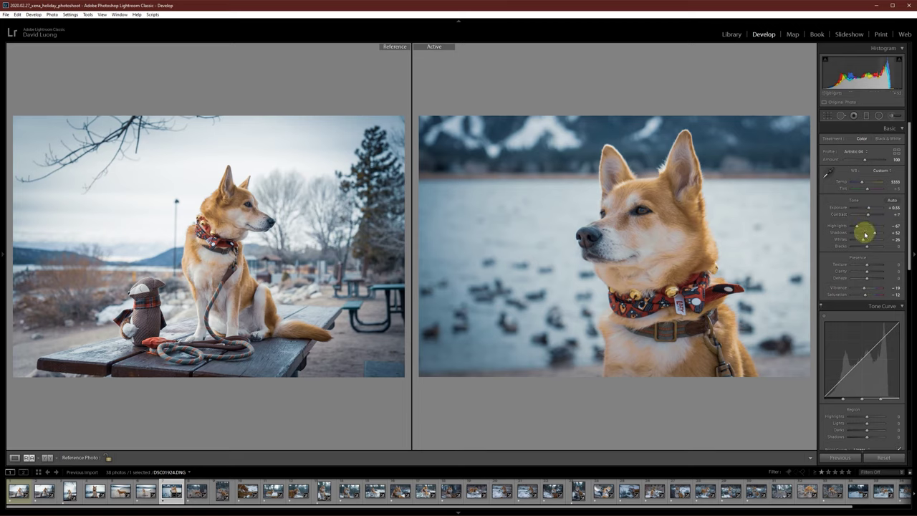
{"action": "left_click_drag", "start_coordinate": [858, 228], "coordinate": [878, 234]}
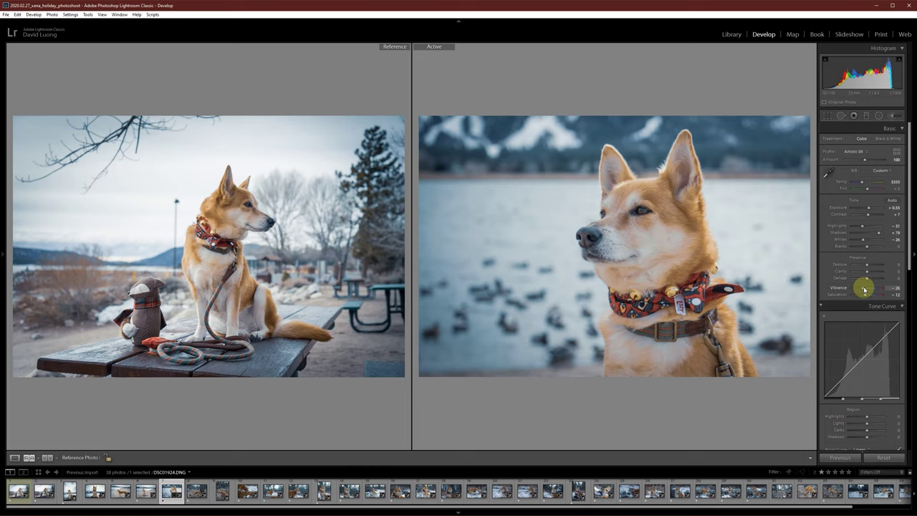
{"action": "left_click", "coordinate": [628, 209]}
{"action": "left_click", "coordinate": [652, 239]}
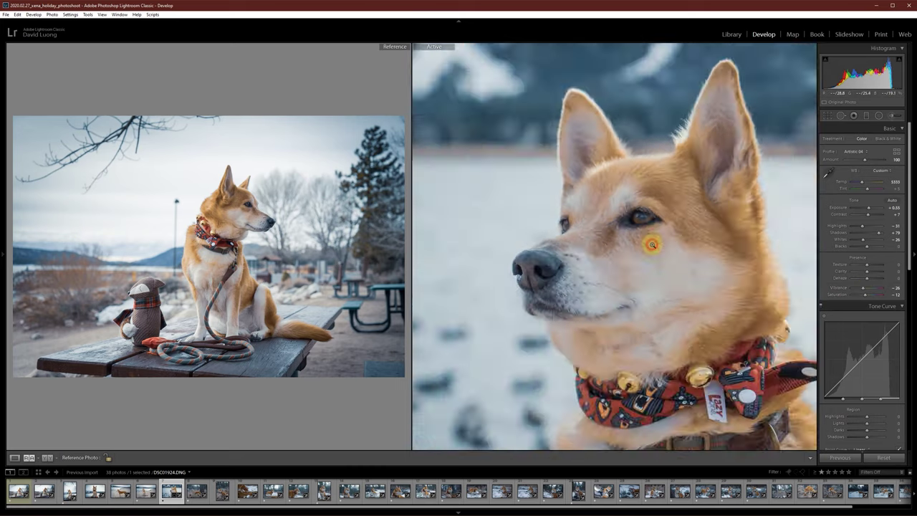
{"action": "left_click", "coordinate": [652, 244]}
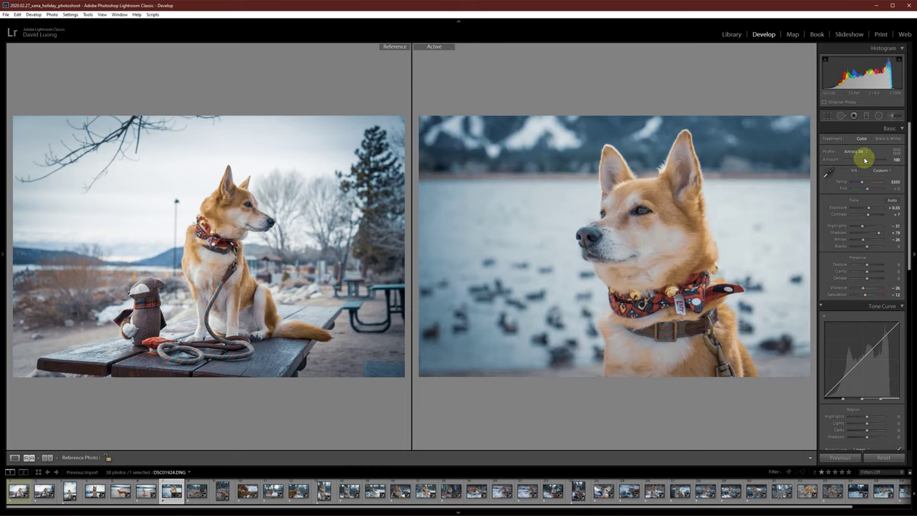
Set shadows to +60 and lighten the vignette to -19, checking the eye at 1:1
{"action": "mouse_move", "coordinate": [907, 219]}
{"action": "left_mouse_down"}
{"action": "mouse_move", "coordinate": [908, 268]}
{"action": "mouse_move", "coordinate": [905, 205]}
{"action": "left_mouse_up"}
{"action": "left_click", "coordinate": [873, 238]}
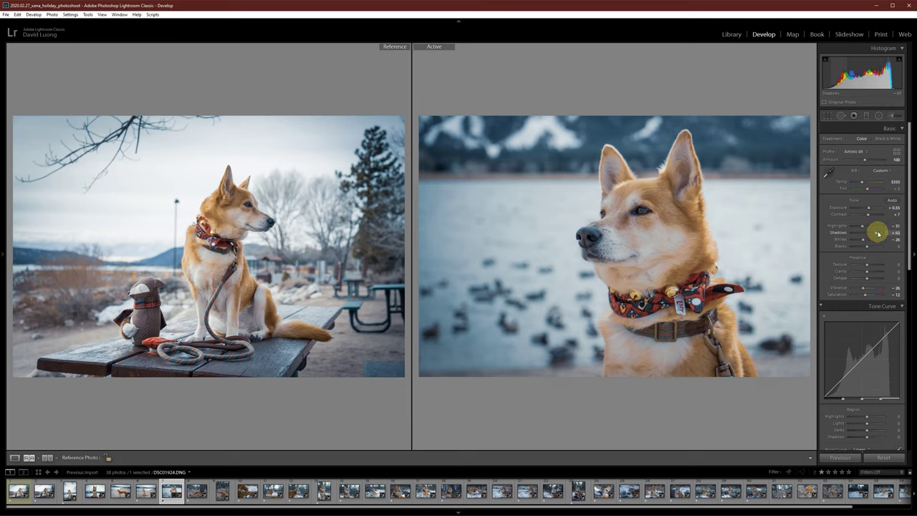
{"action": "left_click_drag", "start_coordinate": [911, 225], "coordinate": [856, 338]}
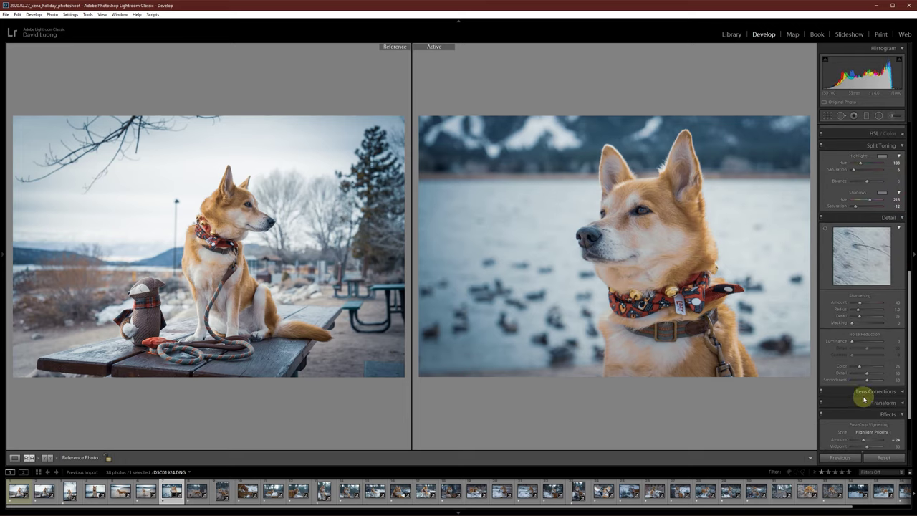
{"action": "left_click_drag", "start_coordinate": [863, 442], "coordinate": [864, 443]}
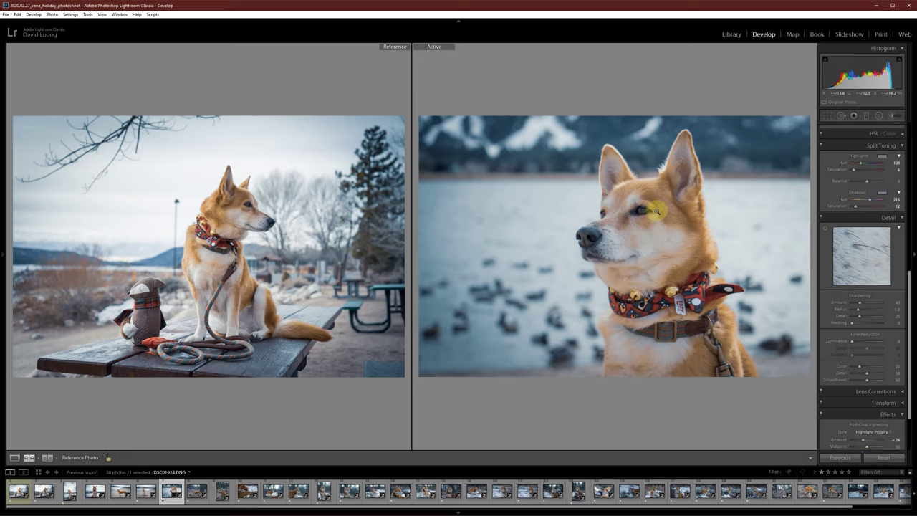
{"action": "left_click", "coordinate": [631, 210]}
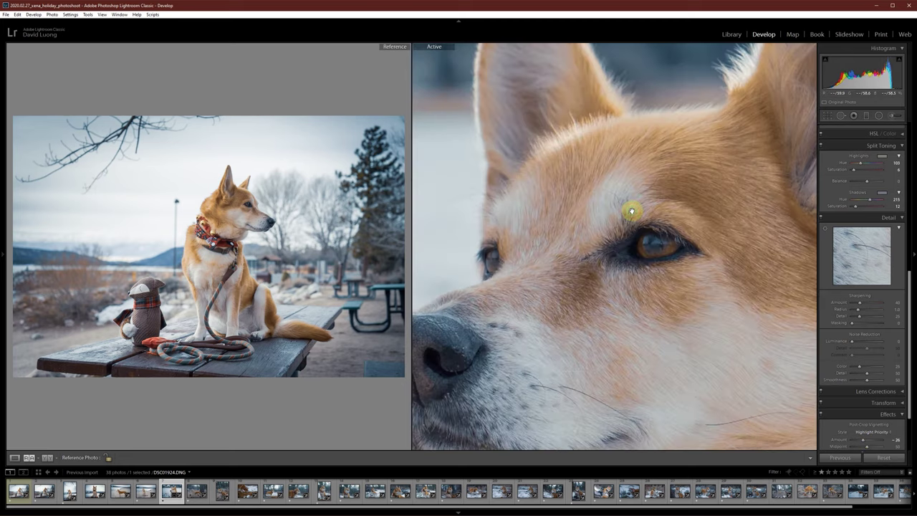
{"action": "left_click", "coordinate": [659, 241]}
Raise exposure to +0.65 and zoom in on the dog's eye for comparison
{"action": "scroll", "coordinate": [900, 376], "scroll_direction": "up", "scroll_amount": 8}
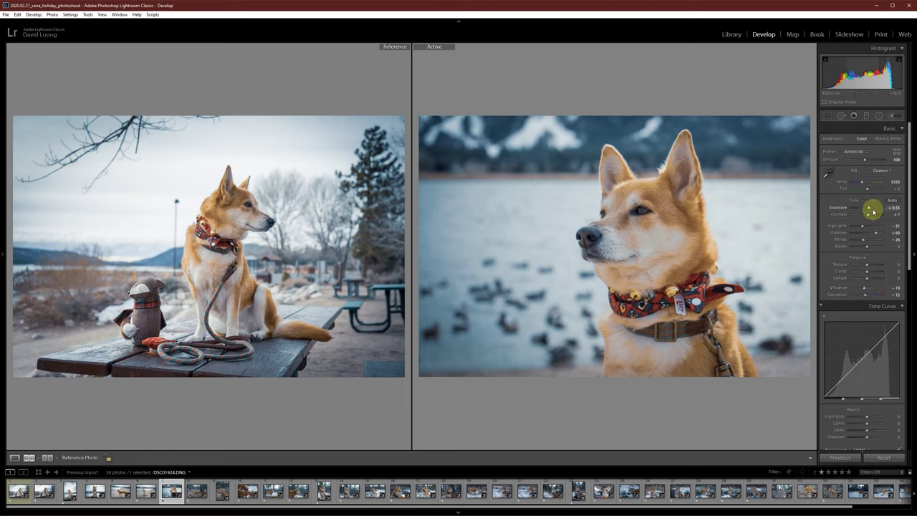
{"action": "key", "text": "equal"}
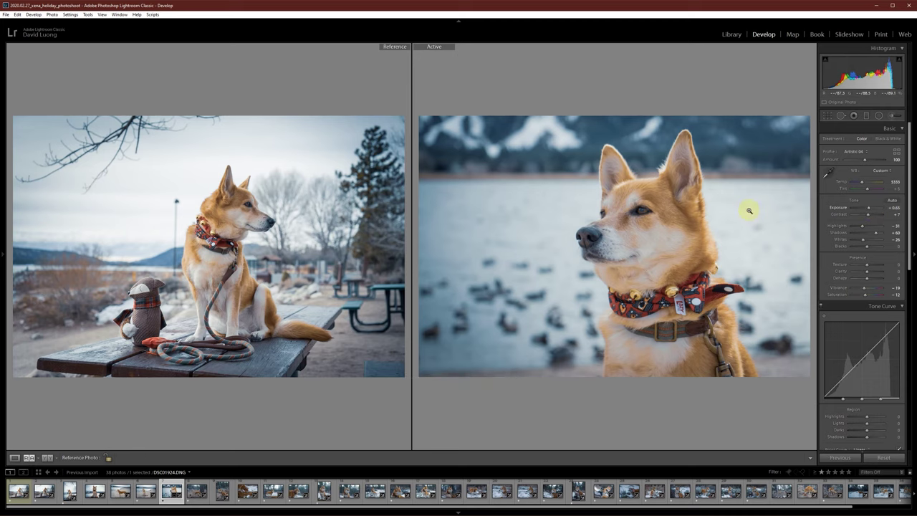
{"action": "left_click", "coordinate": [143, 493]}
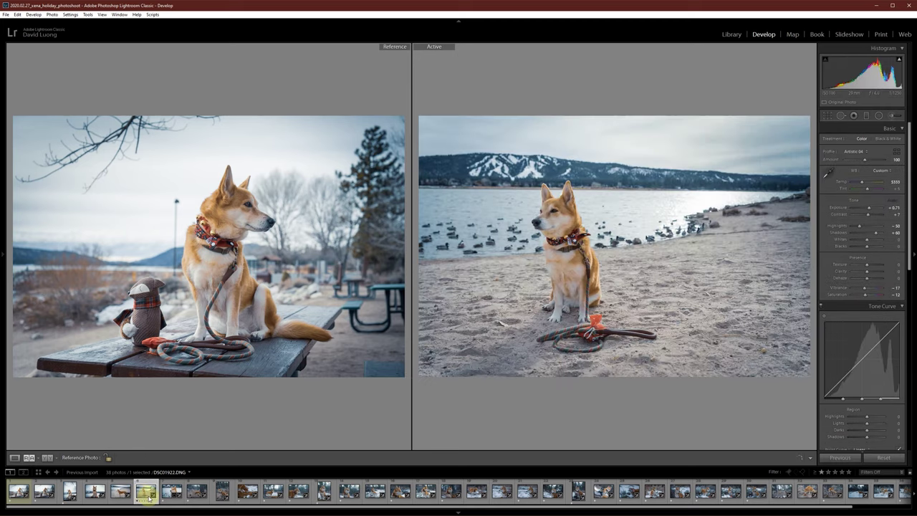
{"action": "left_click", "coordinate": [172, 492]}
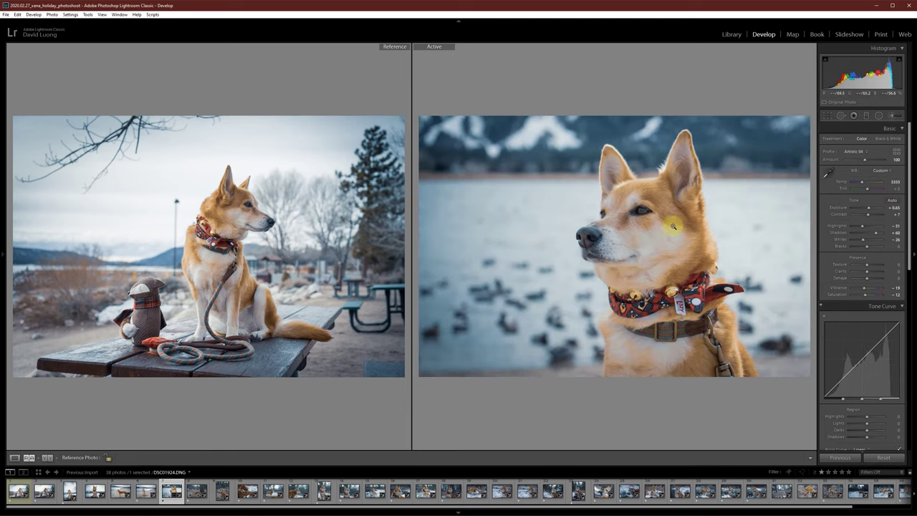
{"action": "left_click", "coordinate": [637, 211]}
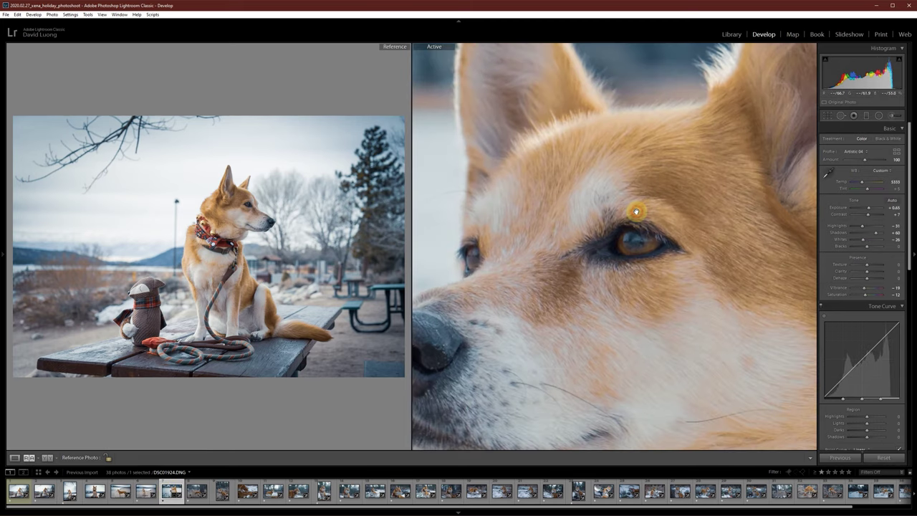
{"action": "right_click", "coordinate": [677, 191]}
Preview Enhance Details, comparing enhanced and original fur detail across several areas
{"action": "left_click", "coordinate": [706, 269]}
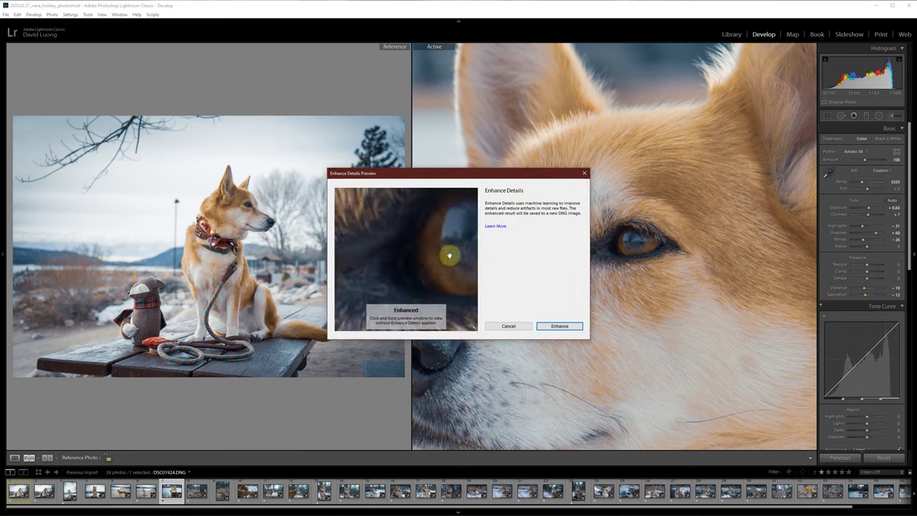
{"action": "left_click_drag", "start_coordinate": [450, 254], "coordinate": [389, 260]}
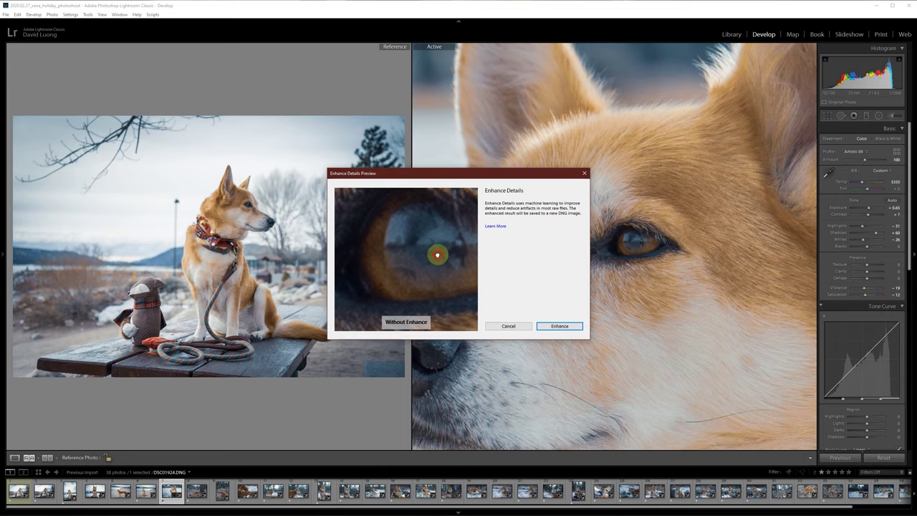
{"action": "left_click", "coordinate": [438, 254]}
{"action": "left_click_drag", "start_coordinate": [437, 255], "coordinate": [477, 285]}
{"action": "left_click", "coordinate": [435, 259]}
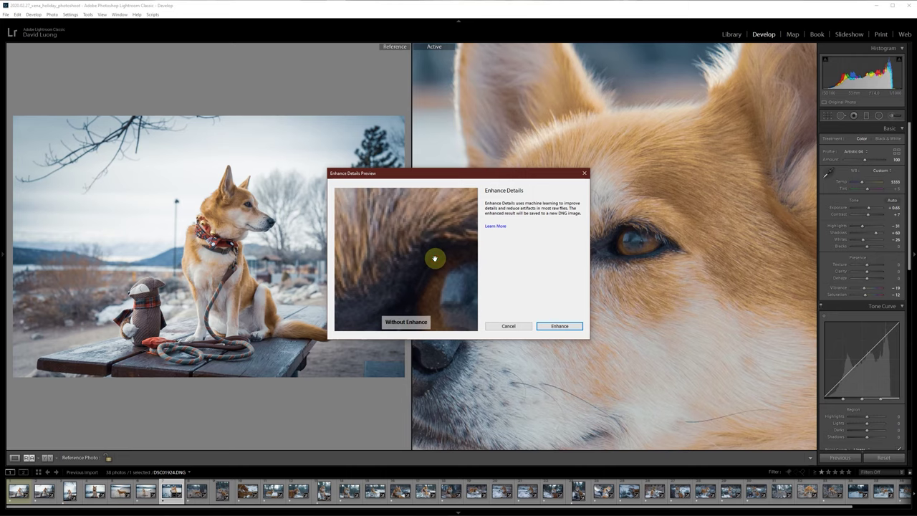
{"action": "left_click", "coordinate": [408, 245]}
{"action": "left_click_drag", "start_coordinate": [393, 254], "coordinate": [442, 232]}
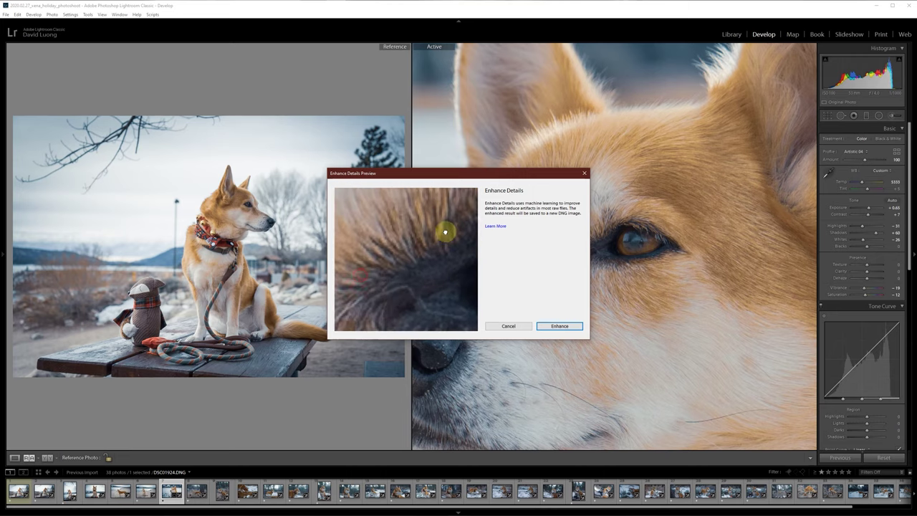
{"action": "left_click_drag", "start_coordinate": [420, 281], "coordinate": [409, 260]}
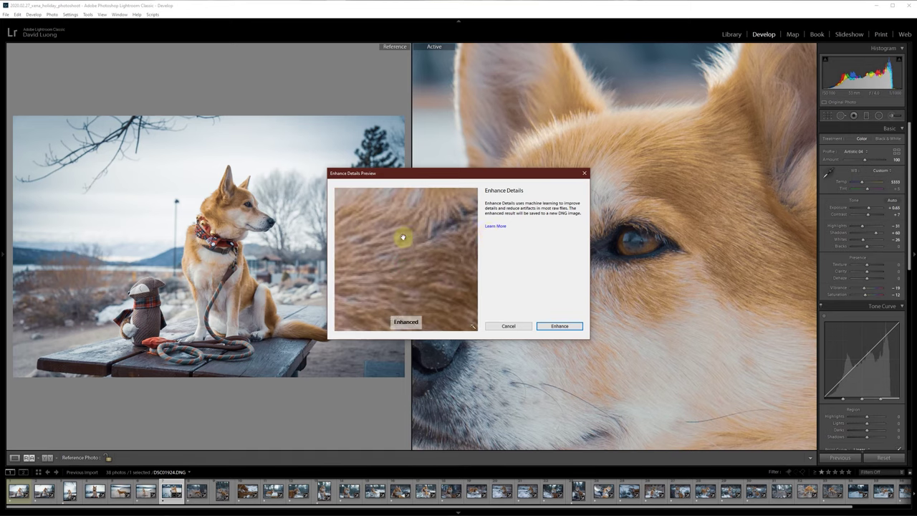
{"action": "left_click", "coordinate": [473, 324]}
Inspect the nose in the preview and create DSC01924-Enhanced.dng
{"action": "left_click", "coordinate": [395, 256]}
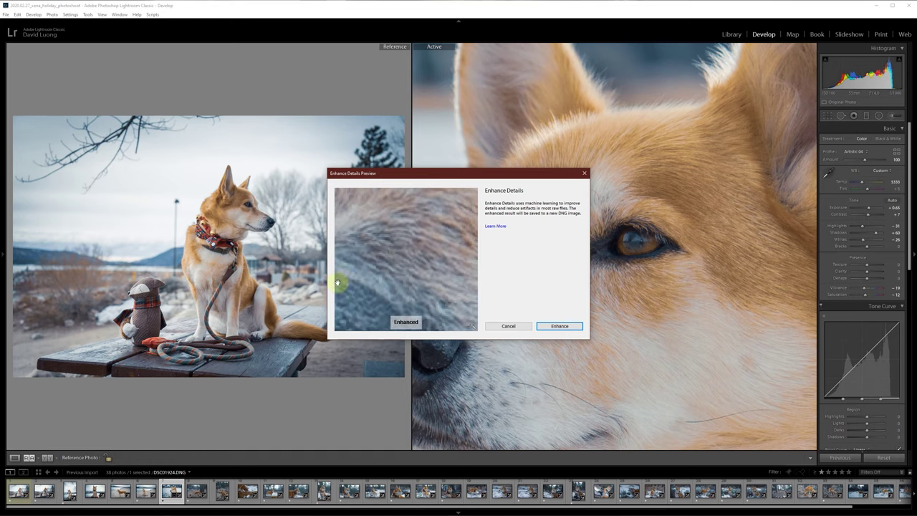
{"action": "left_click_drag", "start_coordinate": [430, 254], "coordinate": [407, 231]}
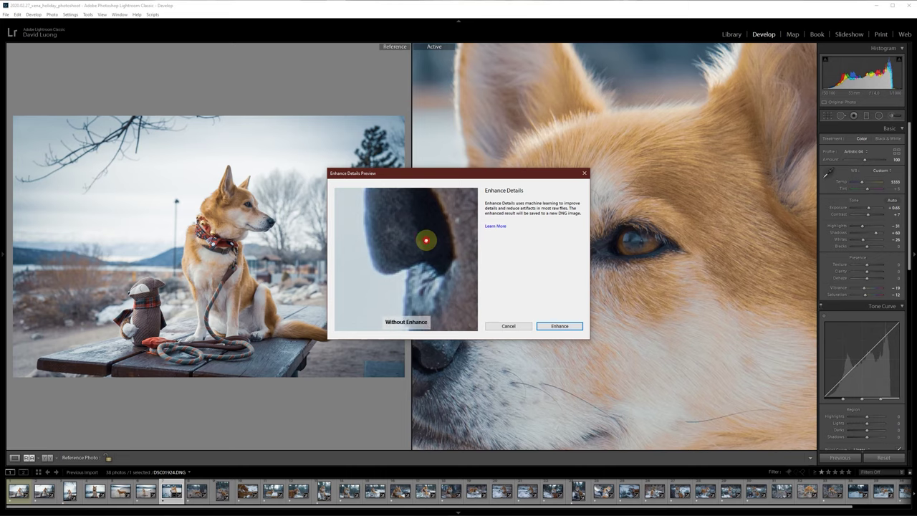
{"action": "left_click_drag", "start_coordinate": [424, 239], "coordinate": [362, 288]}
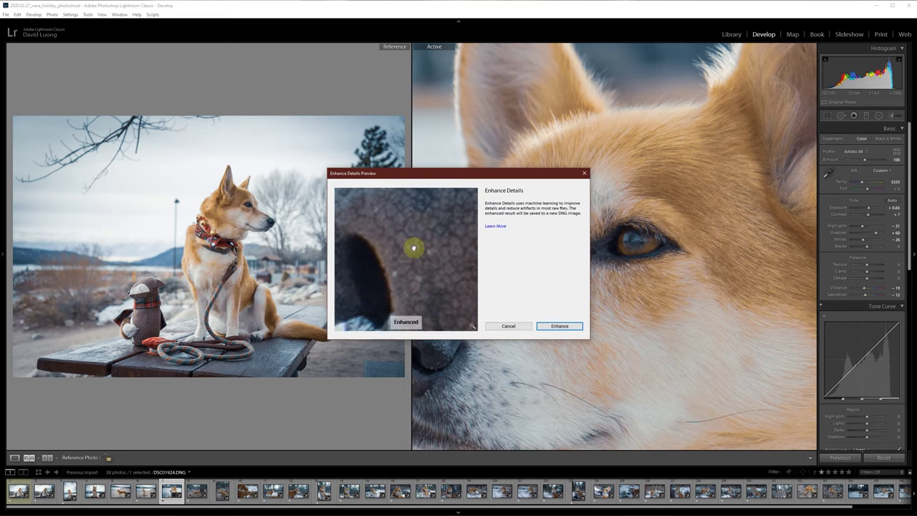
{"action": "left_click_drag", "start_coordinate": [413, 247], "coordinate": [430, 307]}
{"action": "left_click_drag", "start_coordinate": [424, 248], "coordinate": [566, 323]}
{"action": "left_click", "coordinate": [566, 325]}
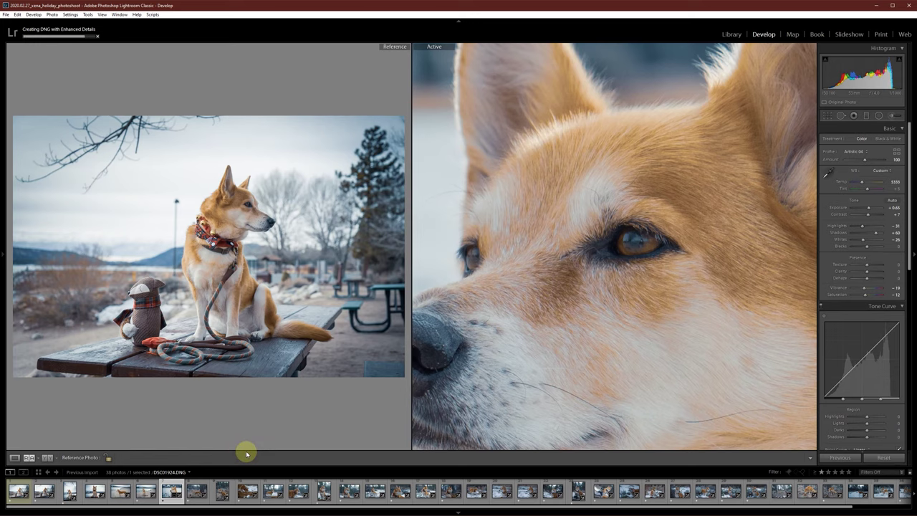
Give the enhanced photo a colour label and fit it in view
{"action": "left_click", "coordinate": [171, 490]}
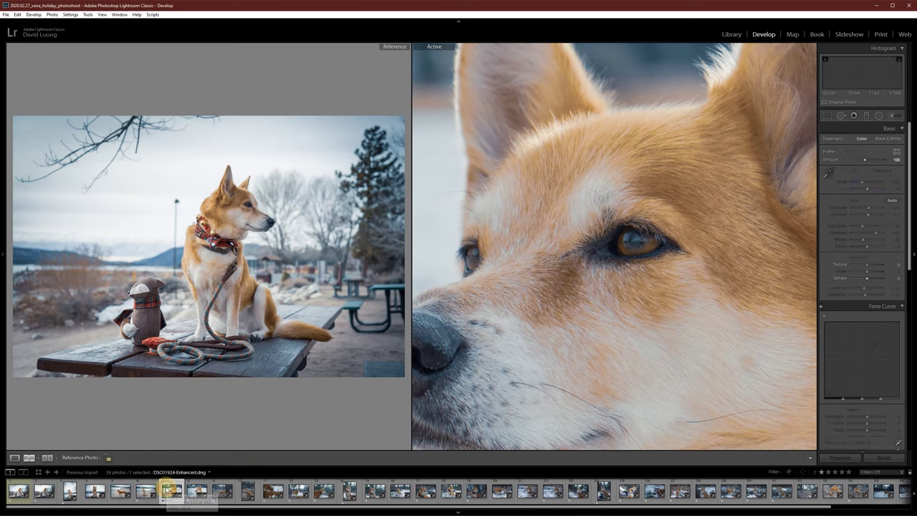
{"action": "right_click", "coordinate": [171, 490]}
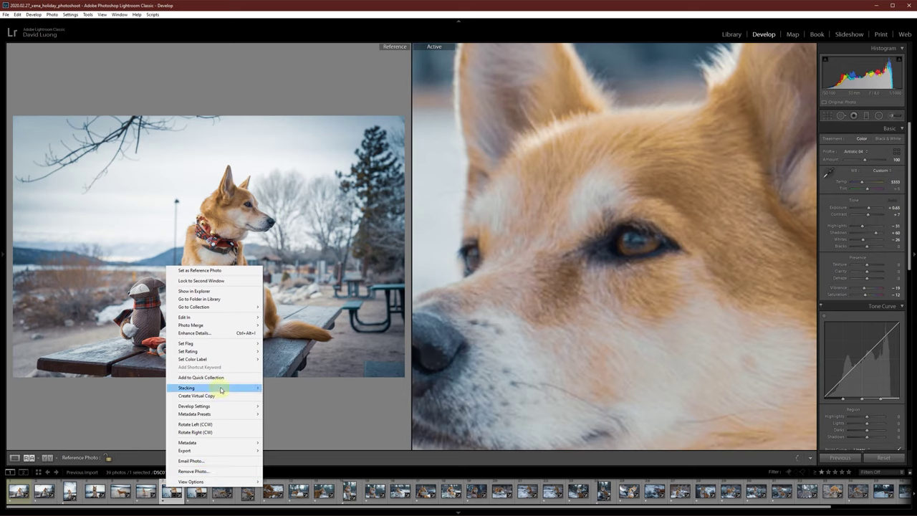
{"action": "mouse_move", "coordinate": [220, 321]}
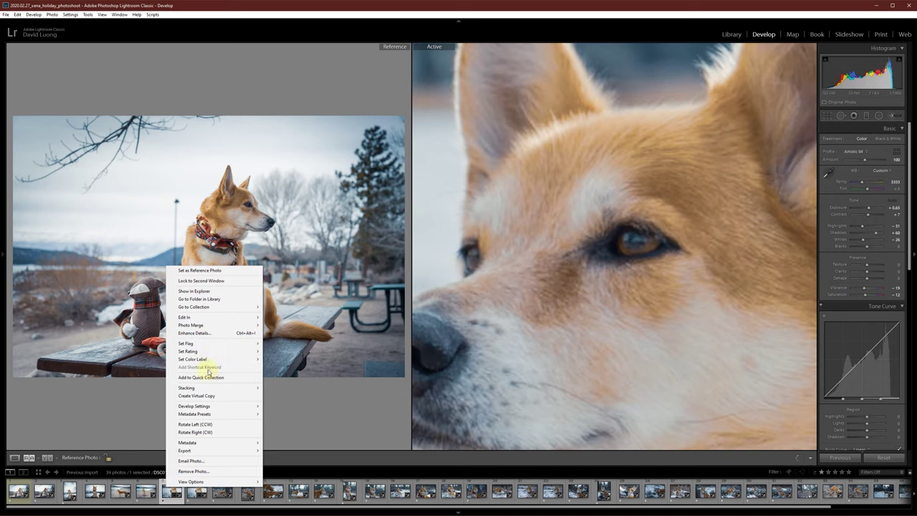
{"action": "mouse_move", "coordinate": [229, 359]}
{"action": "left_click", "coordinate": [286, 364]}
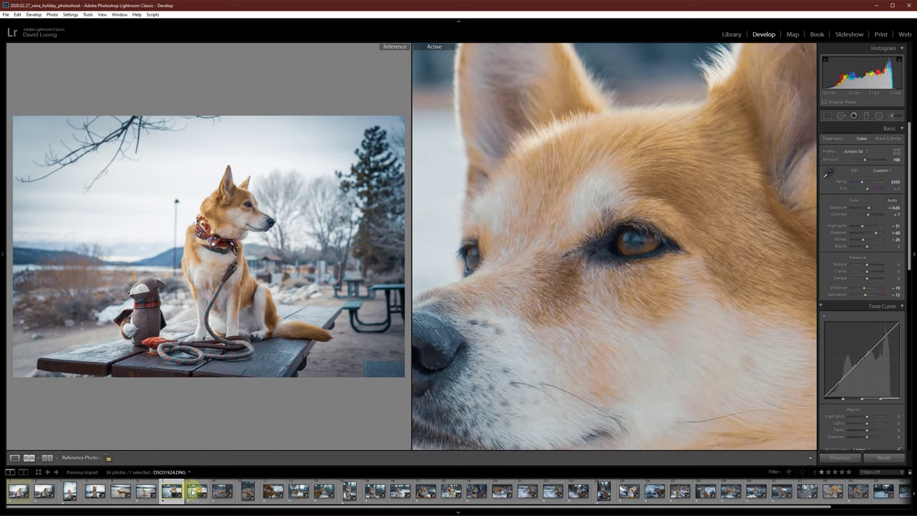
{"action": "left_click", "coordinate": [556, 271]}
{"action": "left_click", "coordinate": [634, 225]}
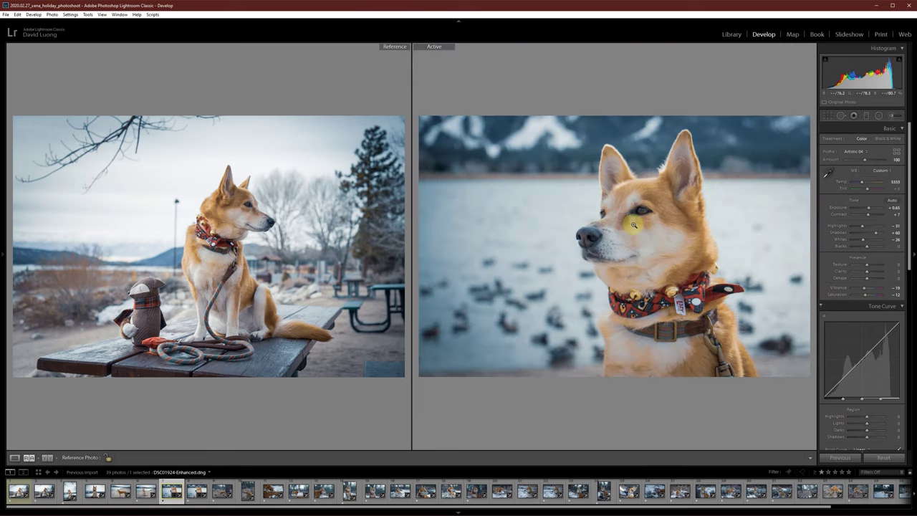
Add an angled graduated filter darkening the photo's background
{"action": "left_click", "coordinate": [866, 116]}
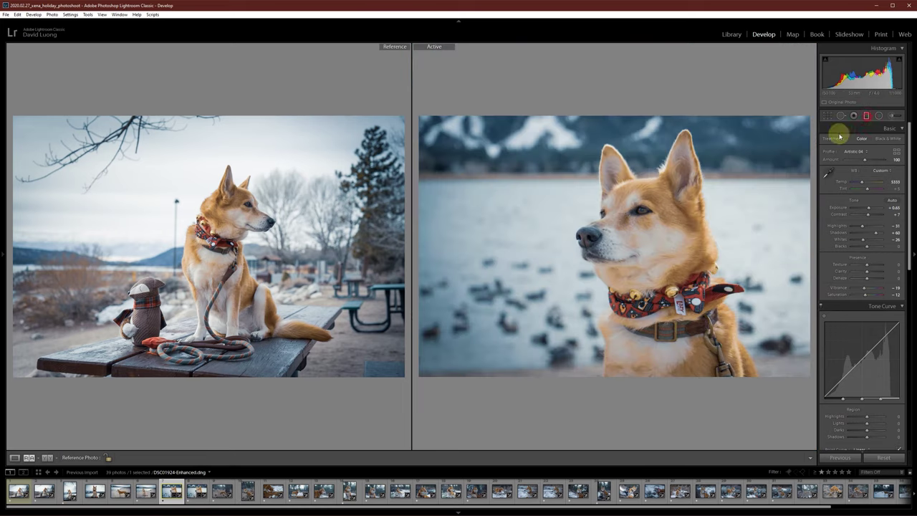
{"action": "left_click", "coordinate": [477, 274]}
{"action": "left_click_drag", "start_coordinate": [841, 171], "coordinate": [866, 168]}
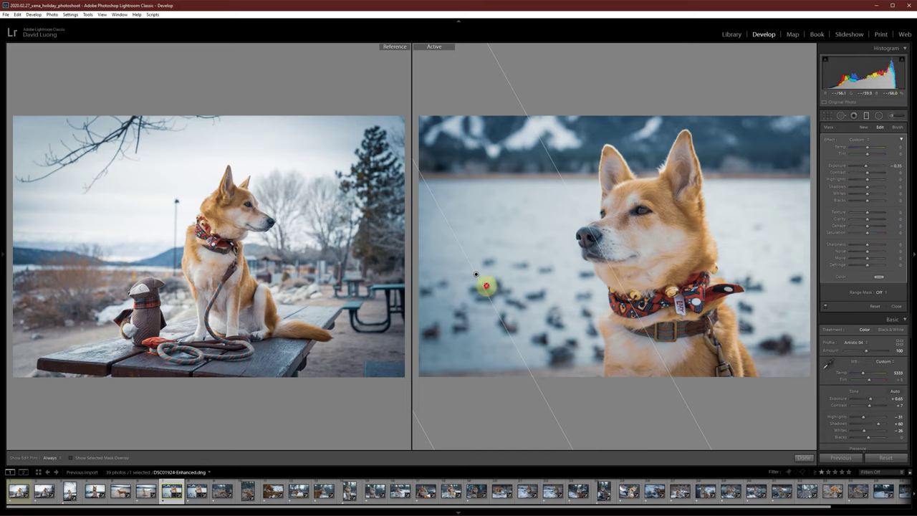
{"action": "left_click_drag", "start_coordinate": [486, 286], "coordinate": [498, 286]}
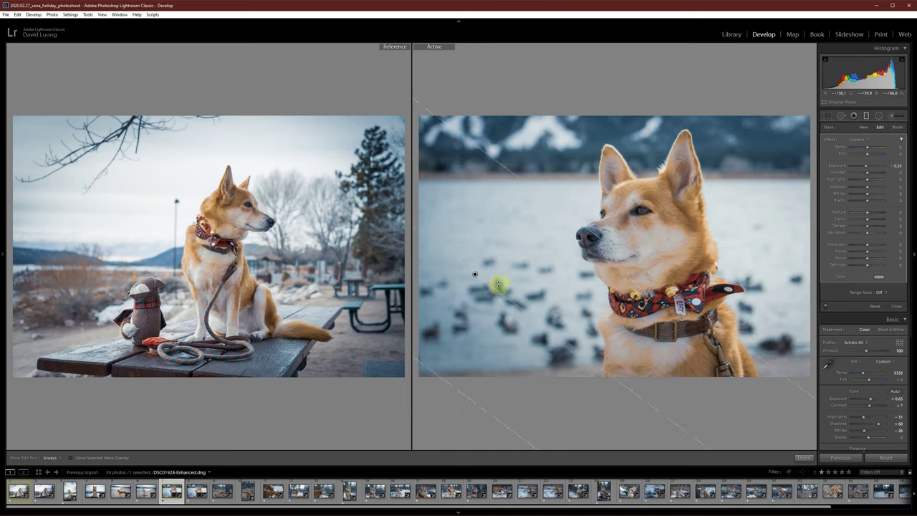
{"action": "left_click", "coordinate": [866, 116]}
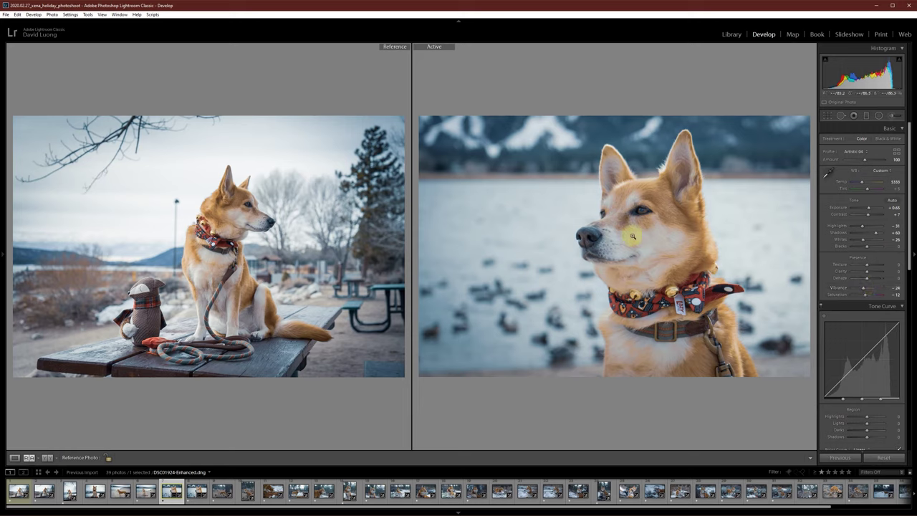
Select DSC01927, raise its exposure to +0.36 and add a post-crop vignette of about -24
{"action": "left_click", "coordinate": [221, 491]}
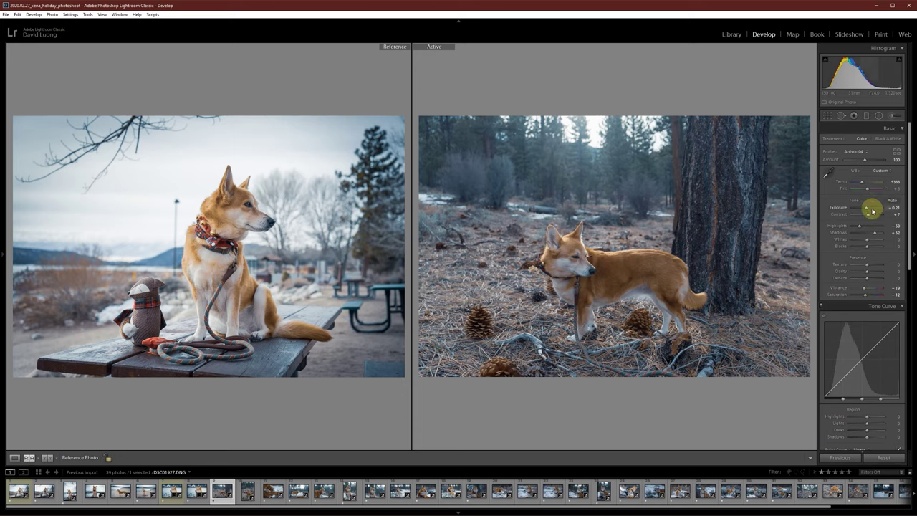
{"action": "left_click_drag", "start_coordinate": [867, 209], "coordinate": [868, 209]}
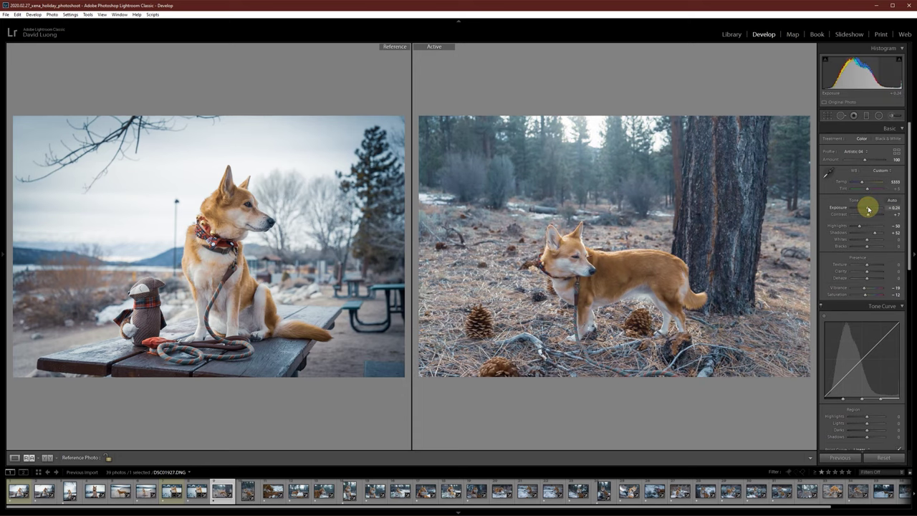
{"action": "scroll", "coordinate": [889, 344], "scroll_direction": "down", "scroll_amount": 10}
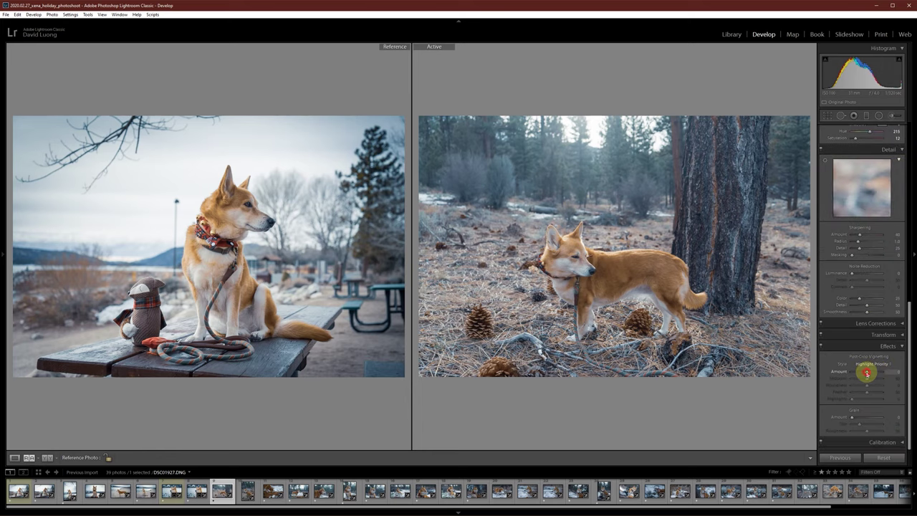
{"action": "left_click_drag", "start_coordinate": [867, 372], "coordinate": [865, 374]}
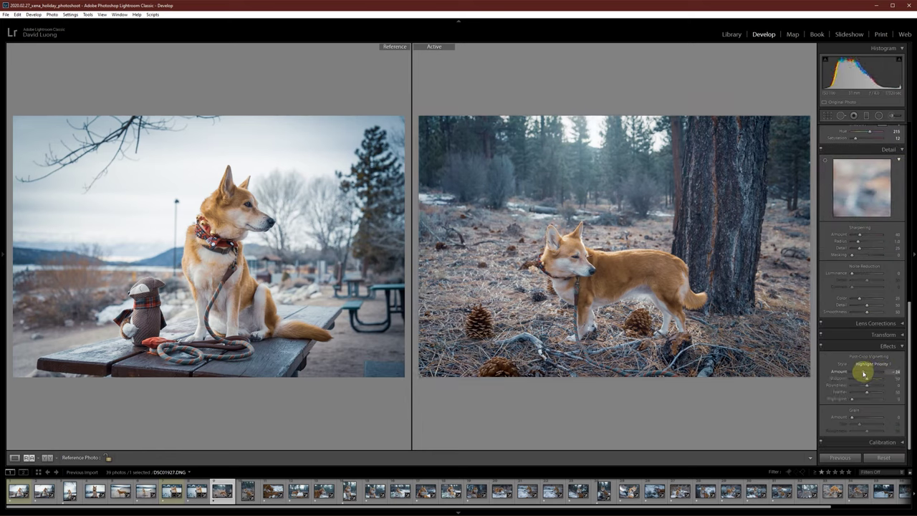
{"action": "scroll", "coordinate": [889, 379], "scroll_direction": "up", "scroll_amount": 10}
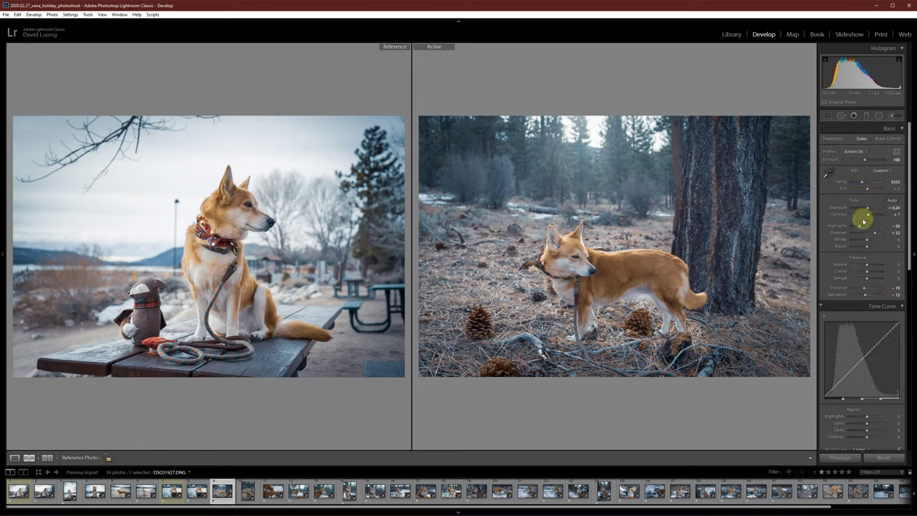
{"action": "left_click_drag", "start_coordinate": [868, 209], "coordinate": [868, 210]}
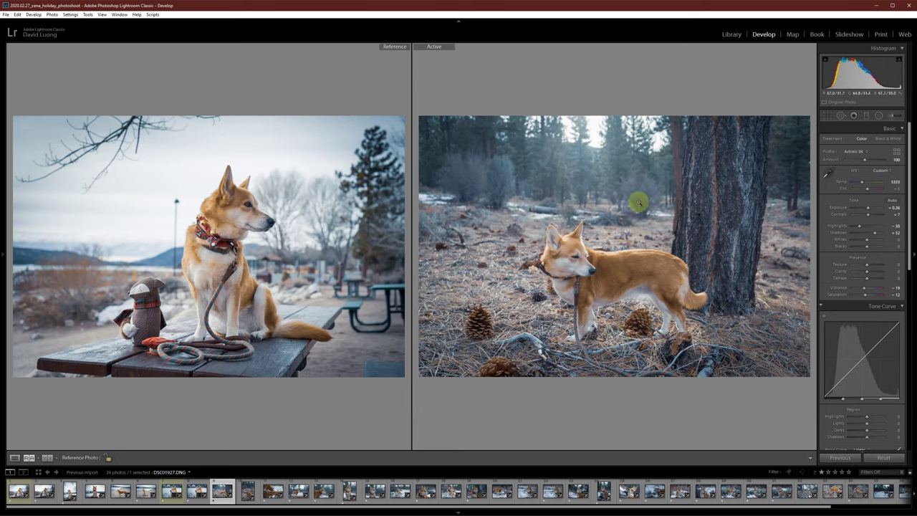
{"action": "scroll", "coordinate": [889, 430], "scroll_direction": "down", "scroll_amount": 5}
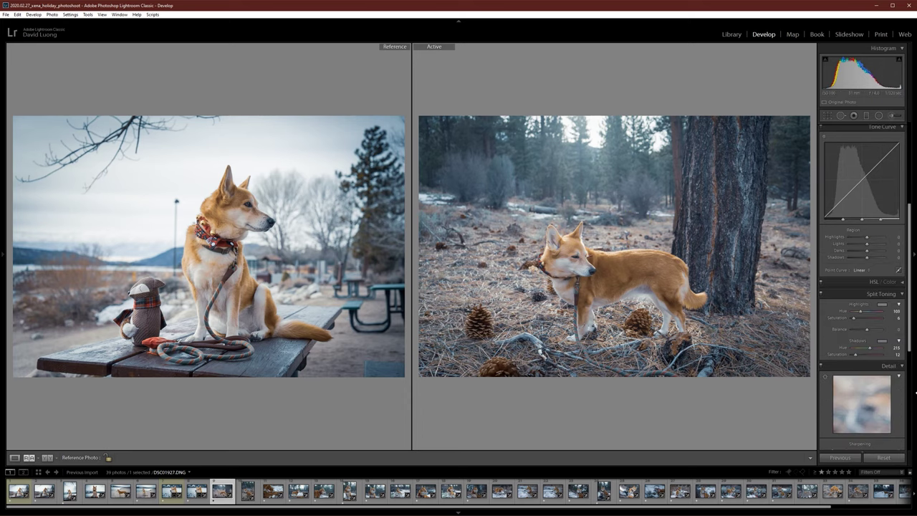
{"action": "scroll", "coordinate": [904, 382], "scroll_direction": "up", "scroll_amount": 5}
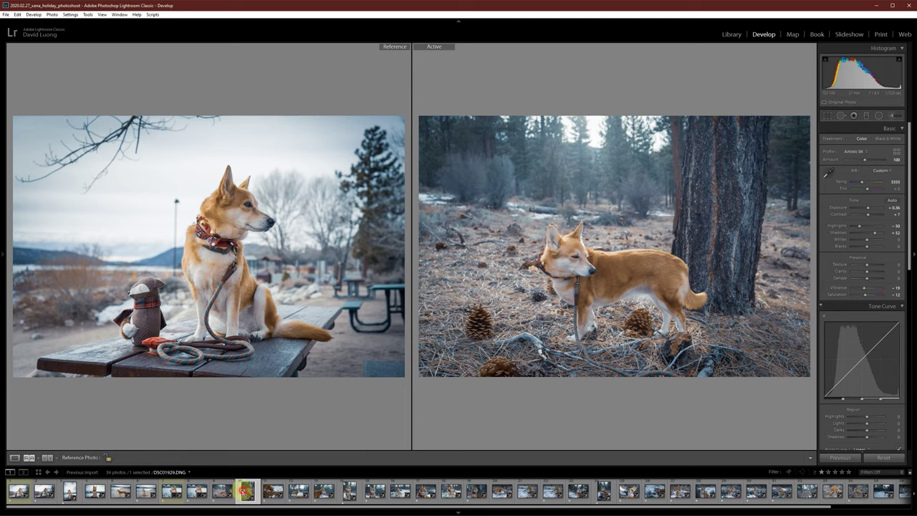
Select DSC01929, brighten it to +0.60 exposure and darken its corners with a vignette
{"action": "left_click", "coordinate": [246, 492]}
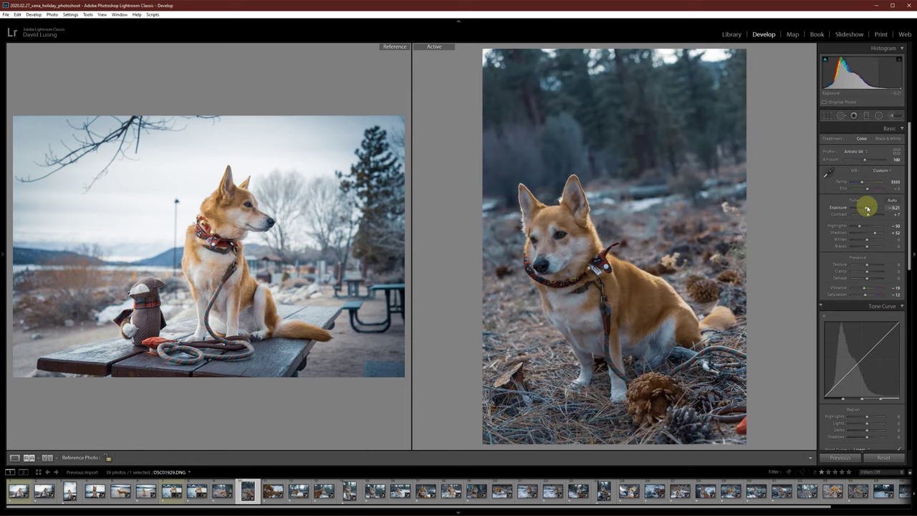
{"action": "left_click_drag", "start_coordinate": [867, 207], "coordinate": [869, 209]}
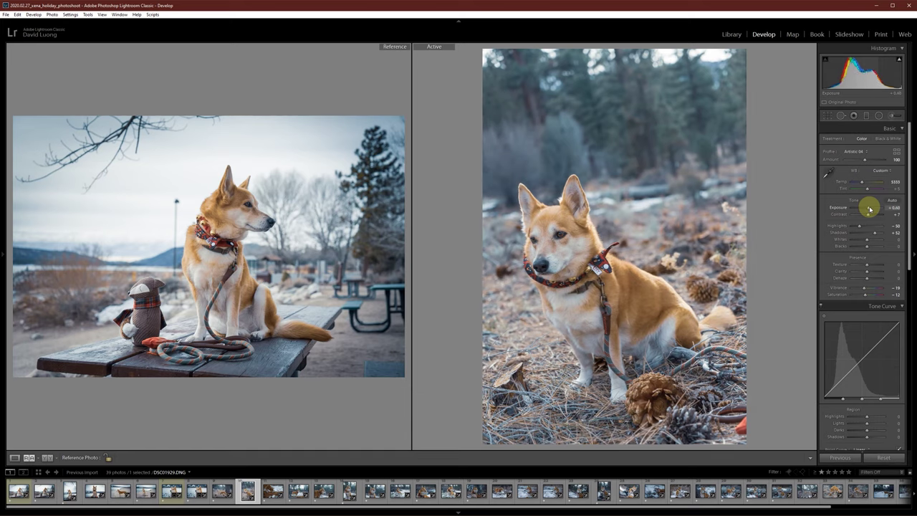
{"action": "scroll", "coordinate": [901, 321], "scroll_direction": "down", "scroll_amount": 10}
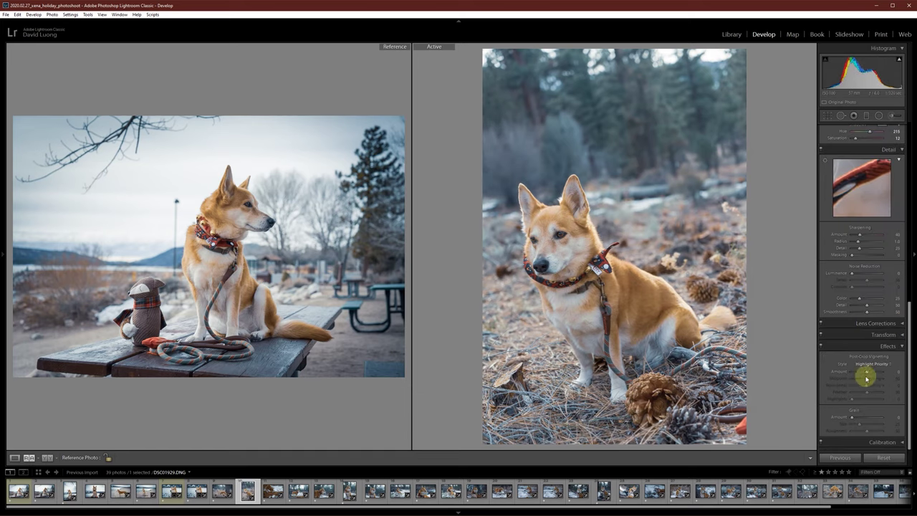
{"action": "left_click_drag", "start_coordinate": [867, 372], "coordinate": [864, 373]}
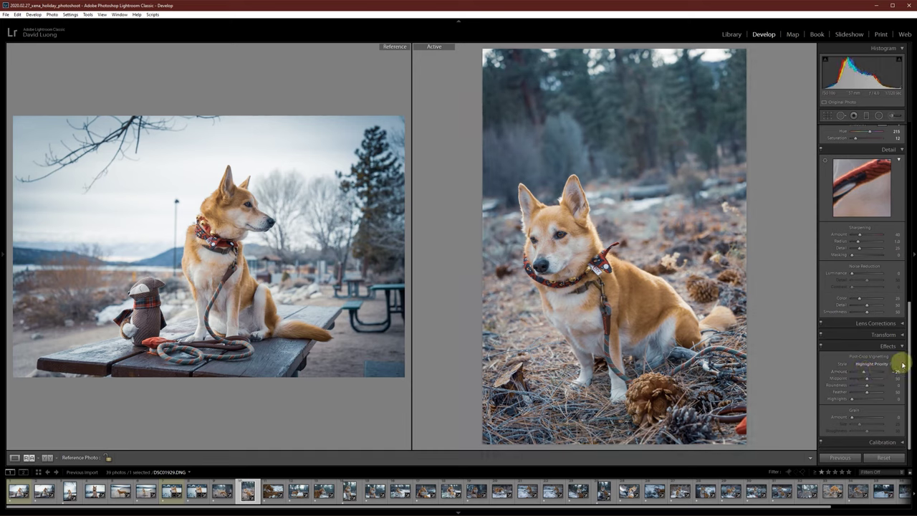
{"action": "scroll", "coordinate": [897, 356], "scroll_direction": "up", "scroll_amount": 10}
Add a graduated filter at about -0.44 exposure darkening the top background
{"action": "left_click", "coordinate": [868, 116]}
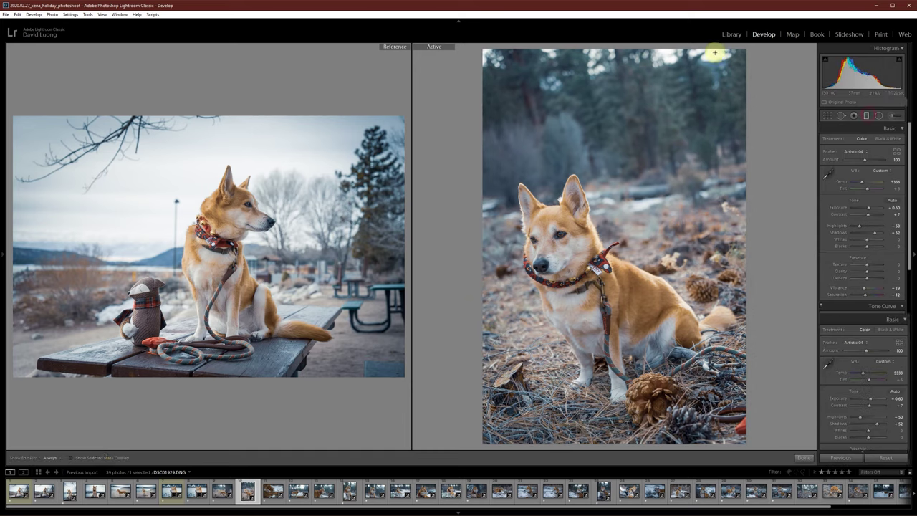
{"action": "left_click_drag", "start_coordinate": [723, 46], "coordinate": [592, 226]}
{"action": "left_click_drag", "start_coordinate": [858, 174], "coordinate": [866, 168]}
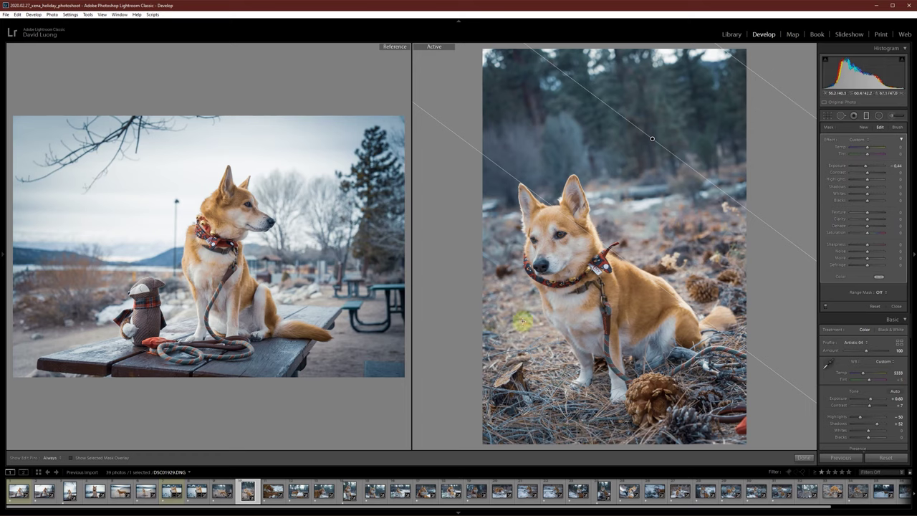
{"action": "left_click", "coordinate": [869, 117]}
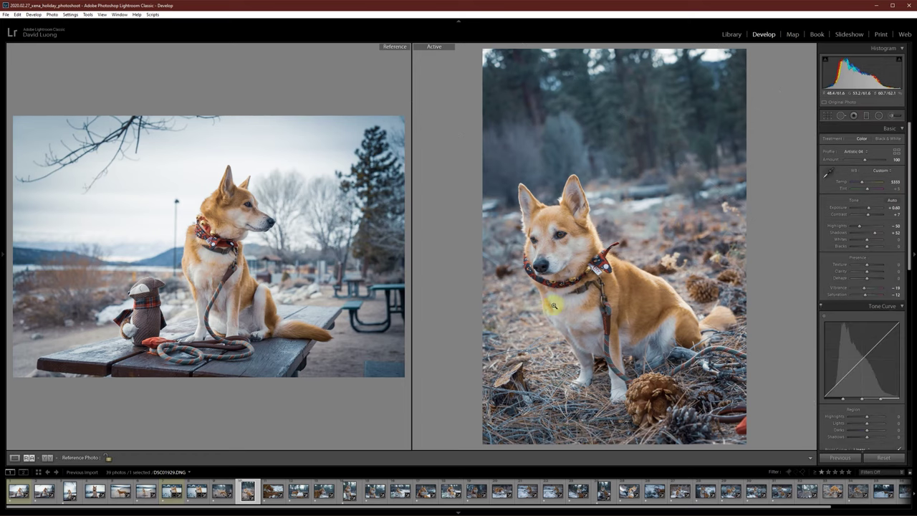
Select DSC01931, brighten exposure to +0.60, lower the whites and add a corner vignette
{"action": "left_click", "coordinate": [268, 493]}
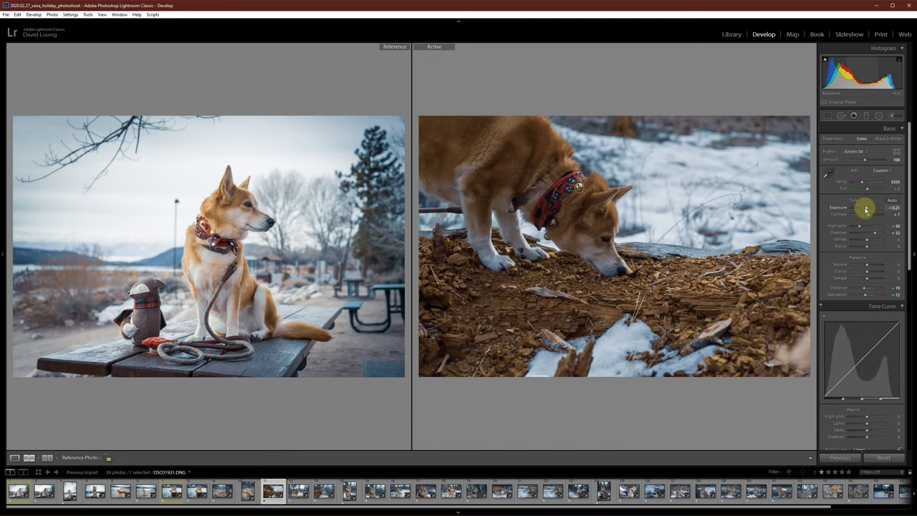
{"action": "left_click_drag", "start_coordinate": [868, 208], "coordinate": [844, 242]}
{"action": "left_click", "coordinate": [909, 352]}
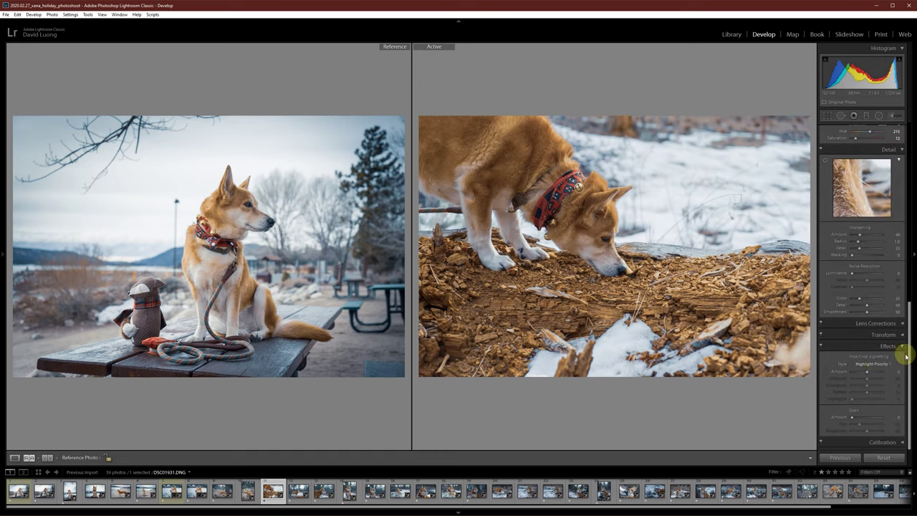
{"action": "left_click", "coordinate": [866, 373]}
{"action": "left_click_drag", "start_coordinate": [867, 374], "coordinate": [865, 373]}
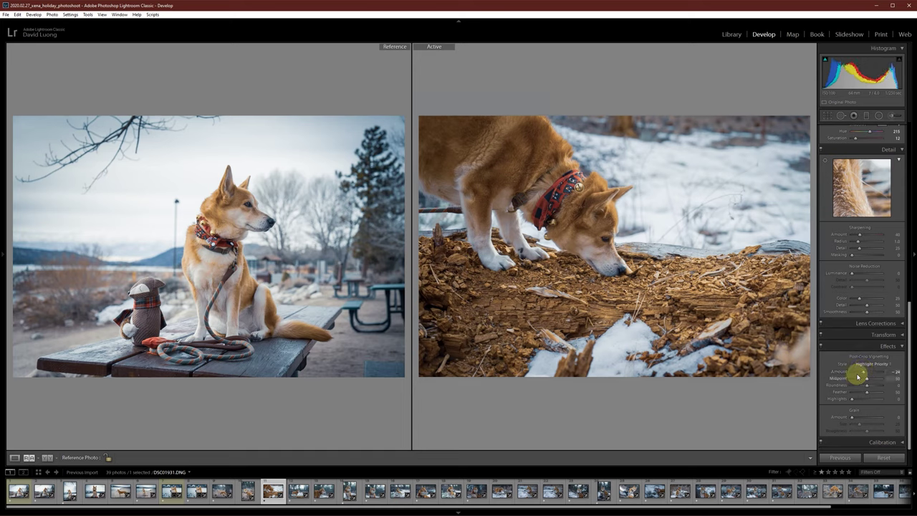
Raise the snow photo's exposure to +0.83 and lower its vibrance
{"action": "scroll", "coordinate": [897, 355], "scroll_direction": "up", "scroll_amount": 5}
{"action": "scroll", "coordinate": [897, 355], "scroll_direction": "up", "scroll_amount": 1}
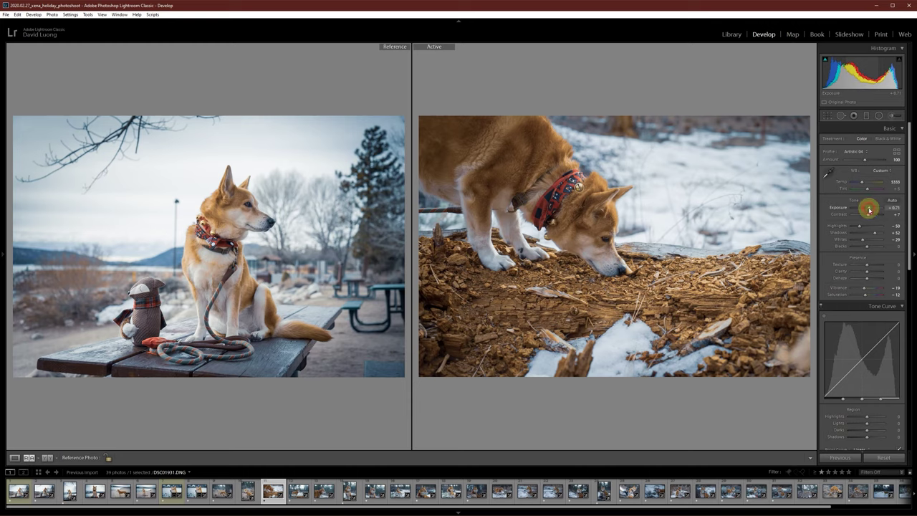
{"action": "left_click_drag", "start_coordinate": [869, 210], "coordinate": [871, 210]}
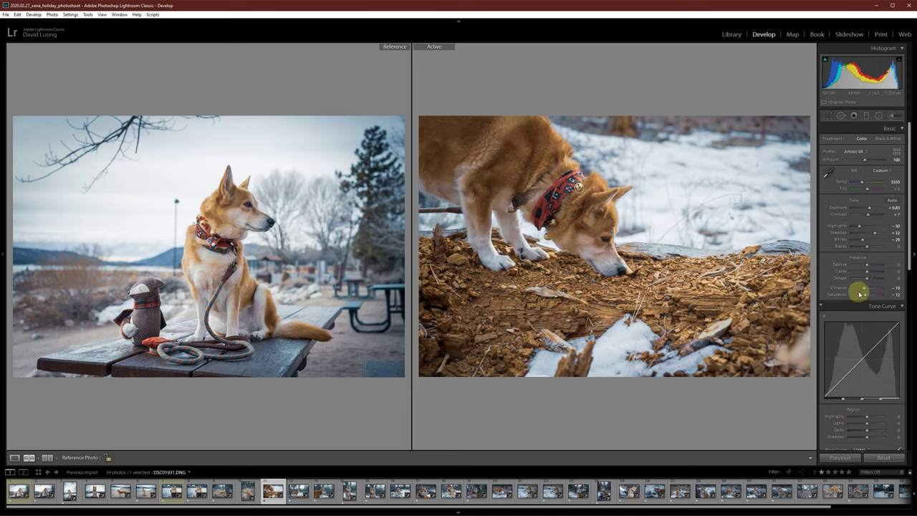
{"action": "left_click_drag", "start_coordinate": [865, 289], "coordinate": [865, 290]}
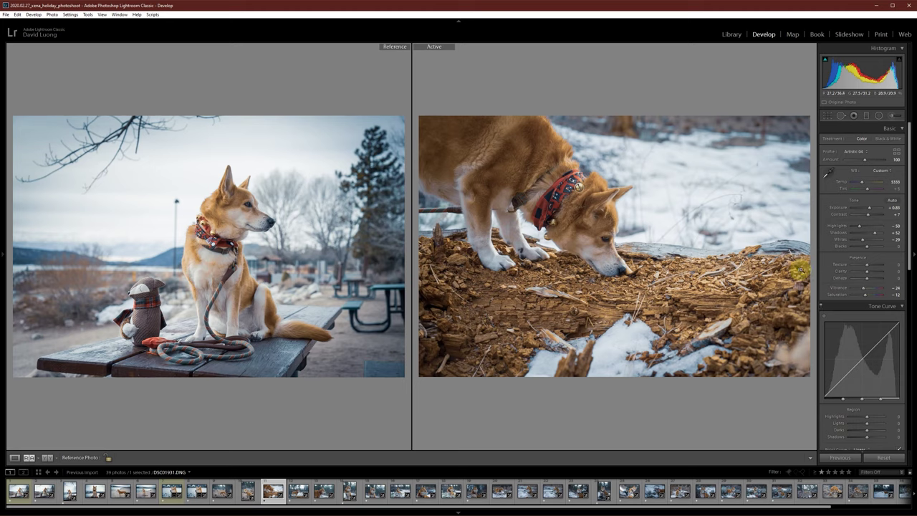
Crop the log-sniffing photo to a tighter frame centred on the dog
{"action": "key", "text": "m"}
{"action": "left_click", "coordinate": [528, 262]}
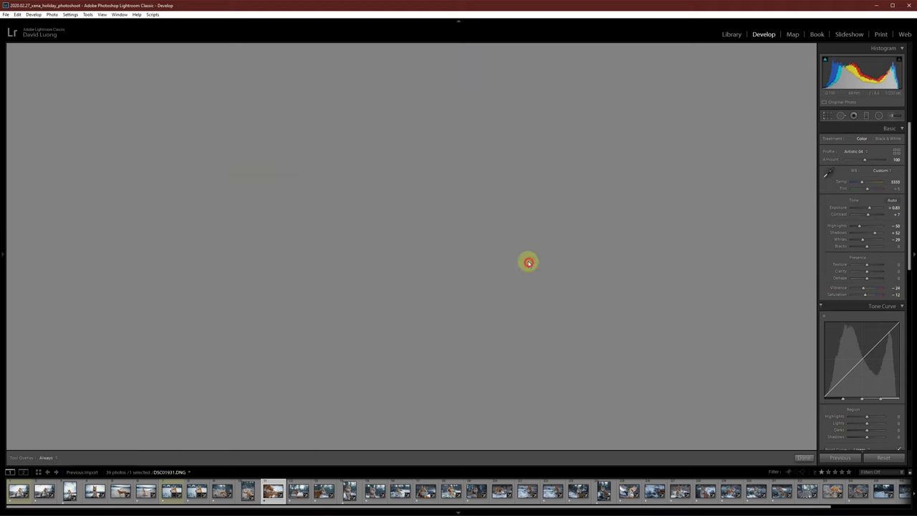
{"action": "left_click_drag", "start_coordinate": [708, 445], "coordinate": [639, 409]}
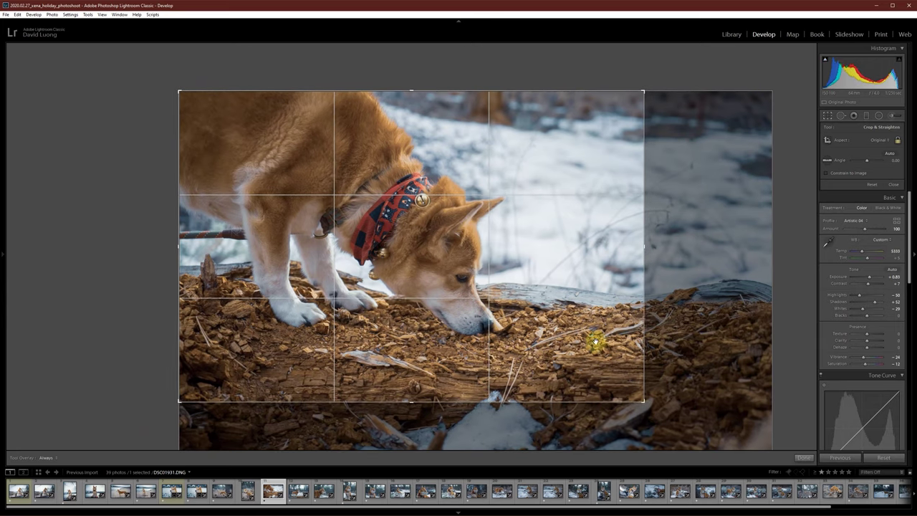
{"action": "left_click_drag", "start_coordinate": [595, 343], "coordinate": [535, 314]}
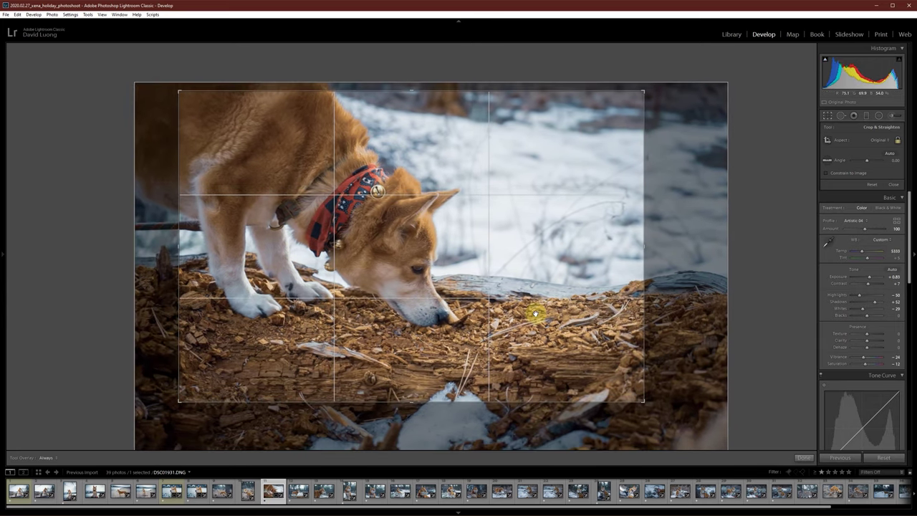
{"action": "key", "text": "Return"}
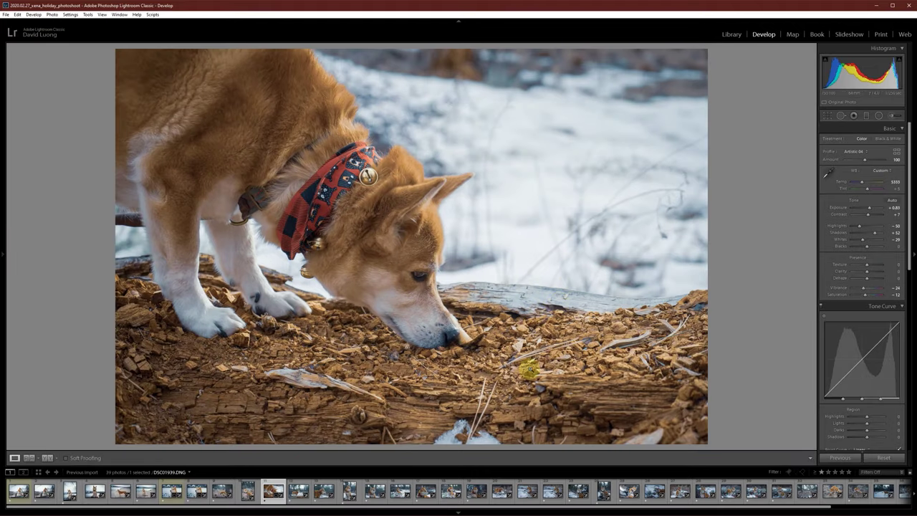
Show the photo beside the reference again and nudge its vibrance up to about +28
{"action": "left_click", "coordinate": [724, 35]}
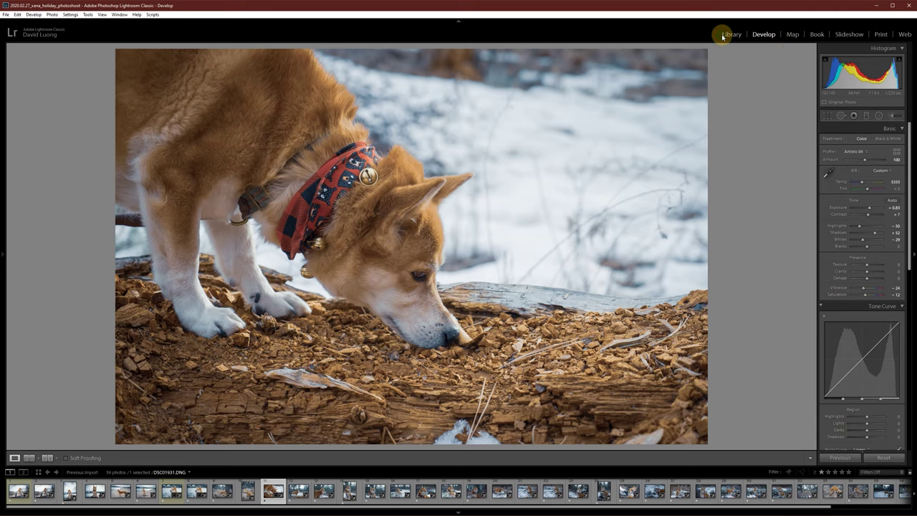
{"action": "left_click", "coordinate": [29, 457]}
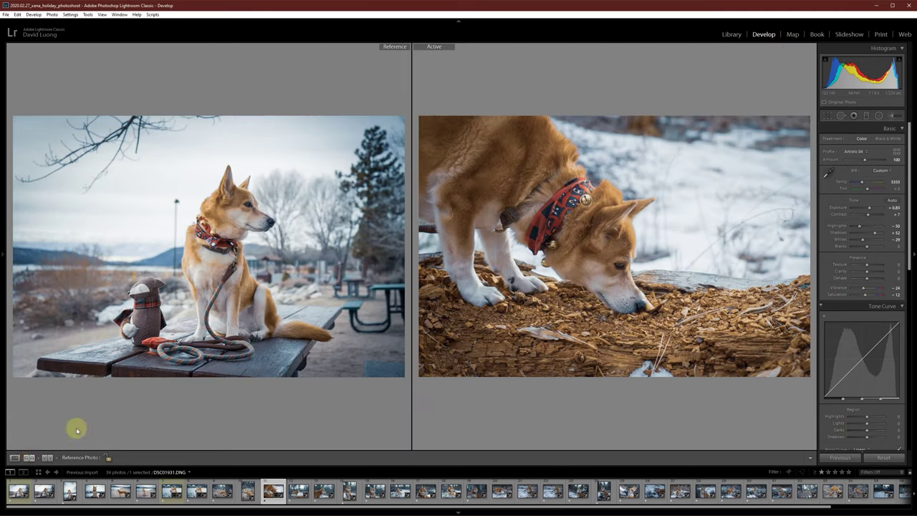
{"action": "left_click", "coordinate": [298, 493]}
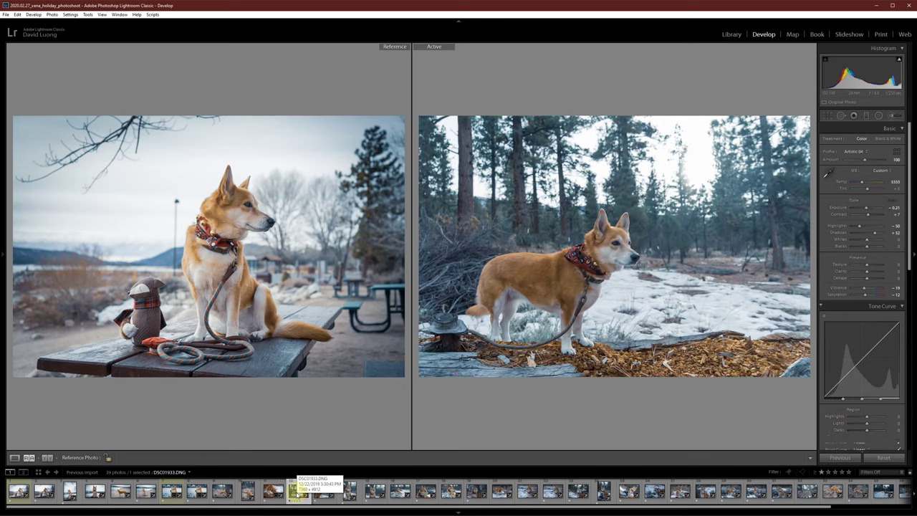
{"action": "left_click", "coordinate": [273, 492]}
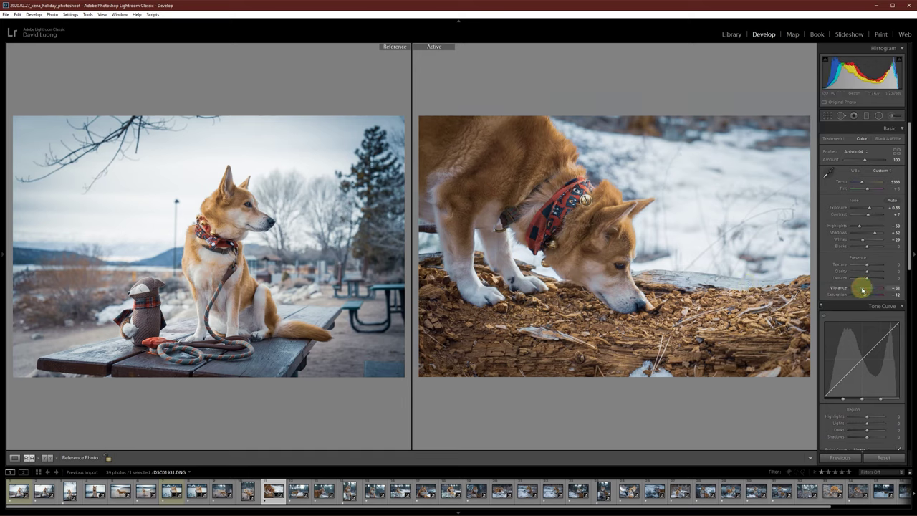
{"action": "left_click_drag", "start_coordinate": [864, 290], "coordinate": [869, 285]}
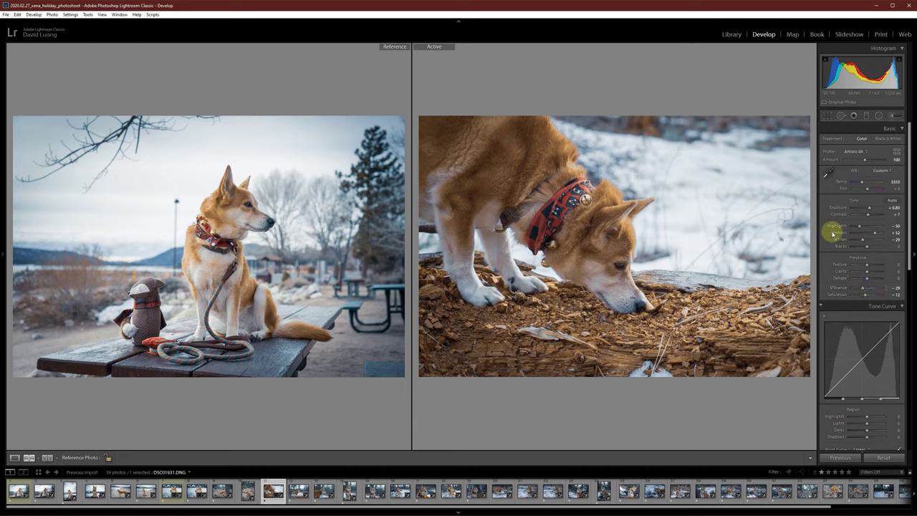
{"action": "left_click", "coordinate": [296, 491]}
Select DSC01933, brighten its exposure slightly and add a deeper post-crop corner vignette
{"action": "left_click", "coordinate": [296, 491]}
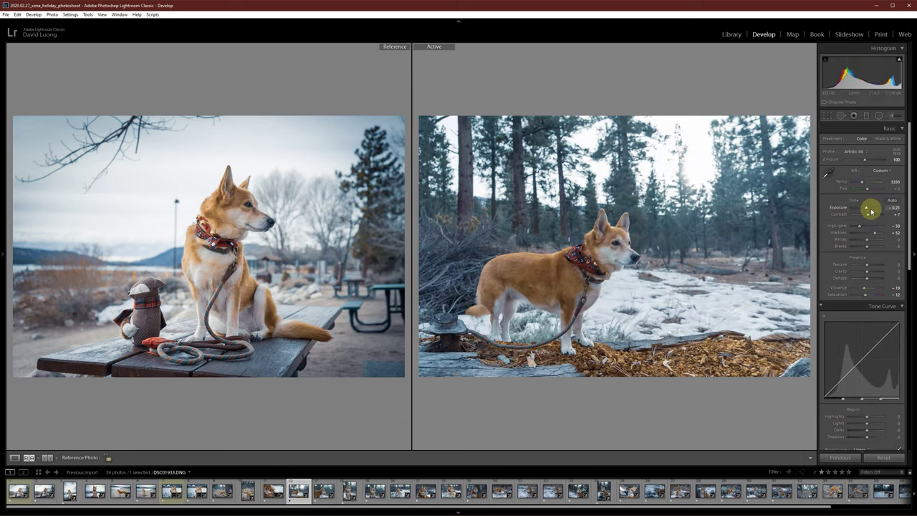
{"action": "left_click_drag", "start_coordinate": [867, 210], "coordinate": [869, 211]}
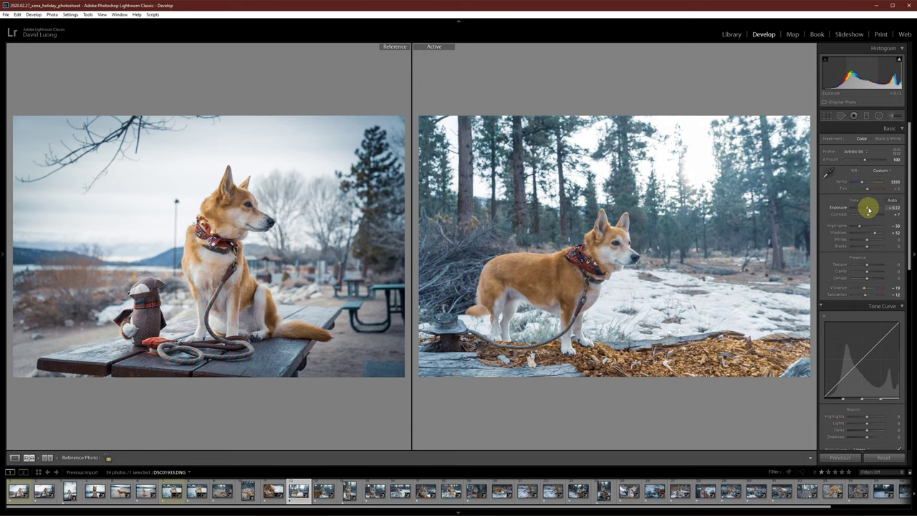
{"action": "scroll", "coordinate": [881, 368], "scroll_direction": "down", "scroll_amount": 10}
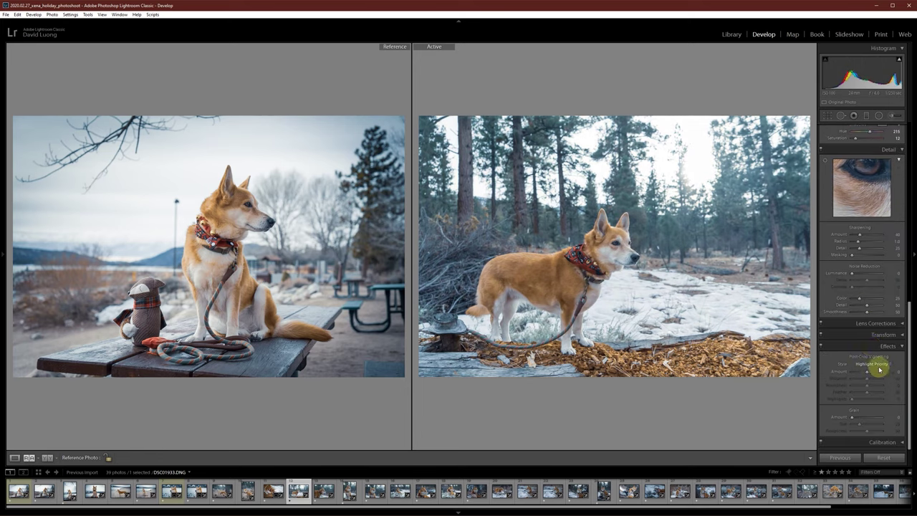
{"action": "left_click_drag", "start_coordinate": [865, 371], "coordinate": [864, 370]}
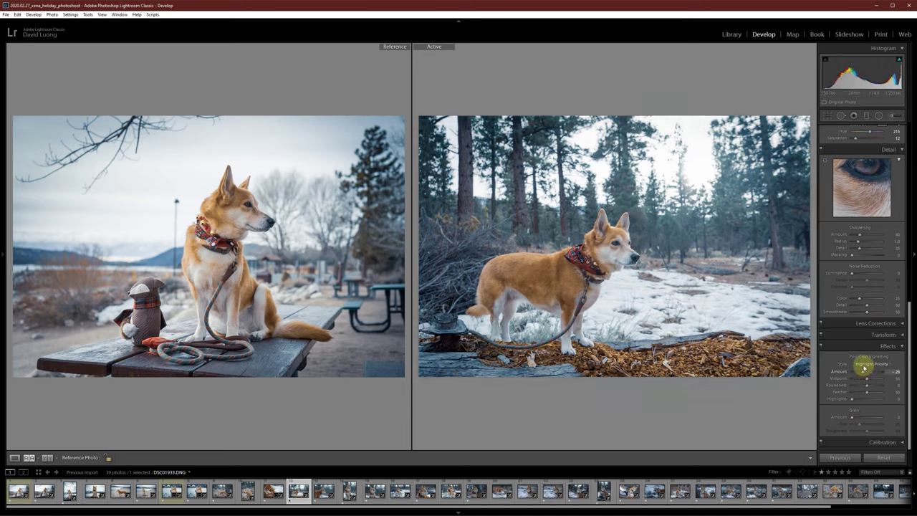
{"action": "left_click_drag", "start_coordinate": [864, 370], "coordinate": [862, 369]}
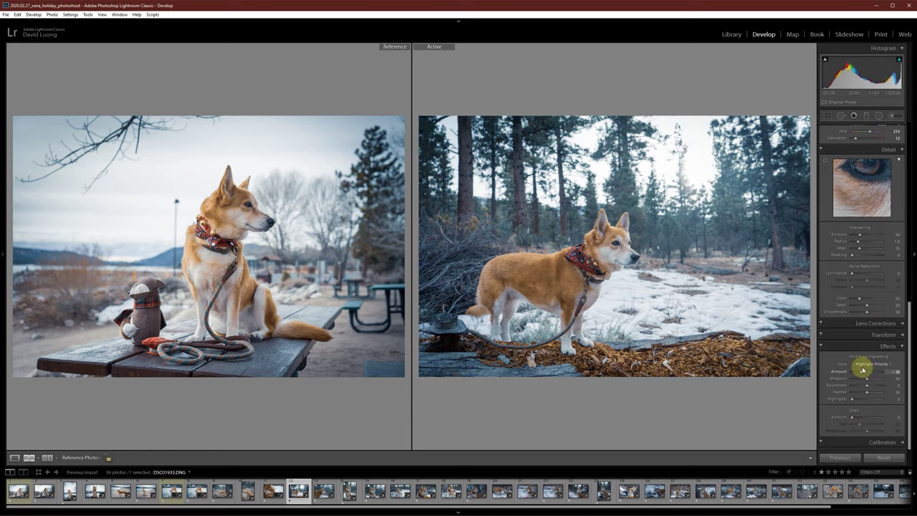
{"action": "scroll", "coordinate": [883, 244], "scroll_direction": "up", "scroll_amount": 10}
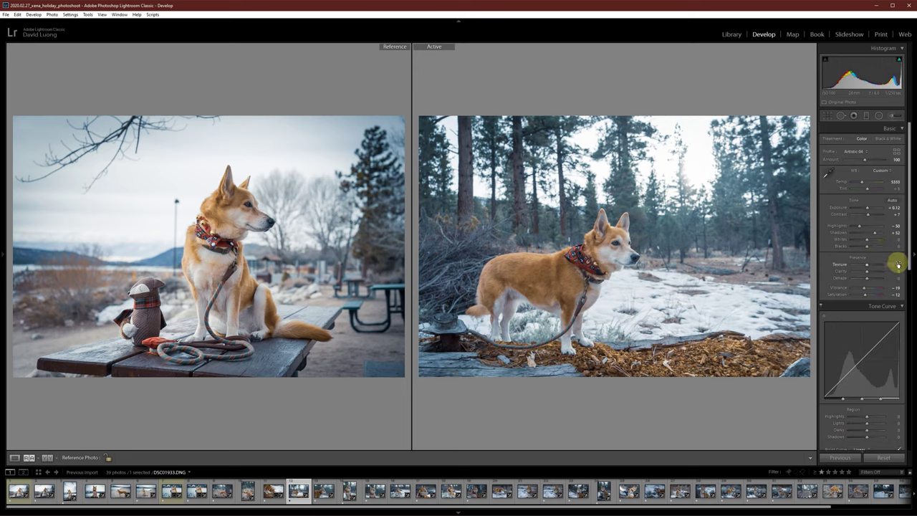
Draw two graduated filters at about -1.30 exposure across the upper-left background
{"action": "left_click", "coordinate": [868, 115]}
{"action": "mouse_move", "coordinate": [788, 147]}
{"action": "left_mouse_down"}
{"action": "mouse_move", "coordinate": [686, 175]}
{"action": "mouse_move", "coordinate": [637, 176]}
{"action": "mouse_move", "coordinate": [630, 162]}
{"action": "mouse_move", "coordinate": [646, 129]}
{"action": "mouse_move", "coordinate": [676, 113]}
{"action": "left_mouse_up"}
{"action": "left_click_drag", "start_coordinate": [453, 95], "coordinate": [577, 215]}
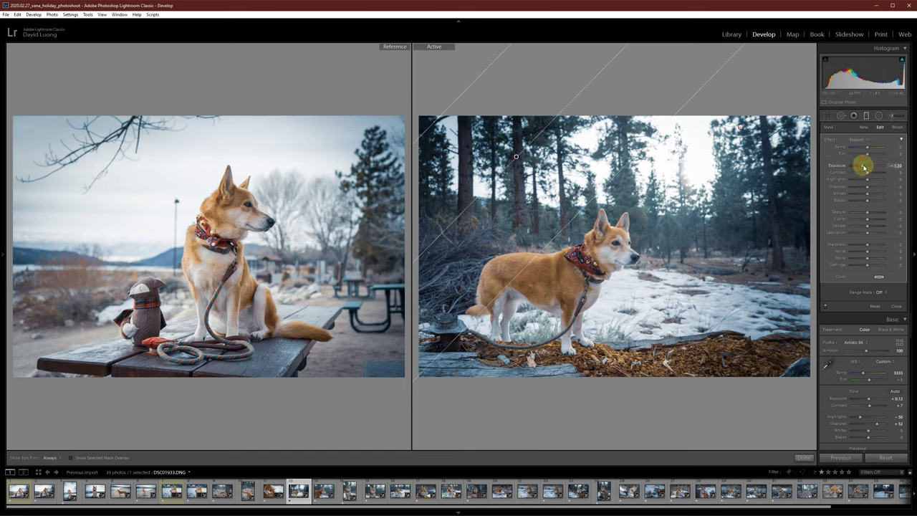
Finish the forest photo's filters, then select DSC01936 and raise its exposure to +0.24
{"action": "left_click", "coordinate": [858, 118]}
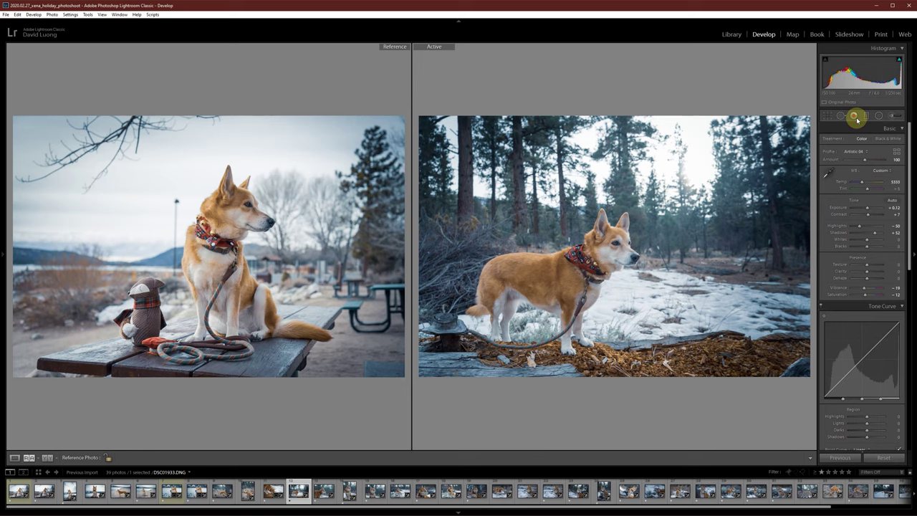
{"action": "left_click", "coordinate": [320, 492]}
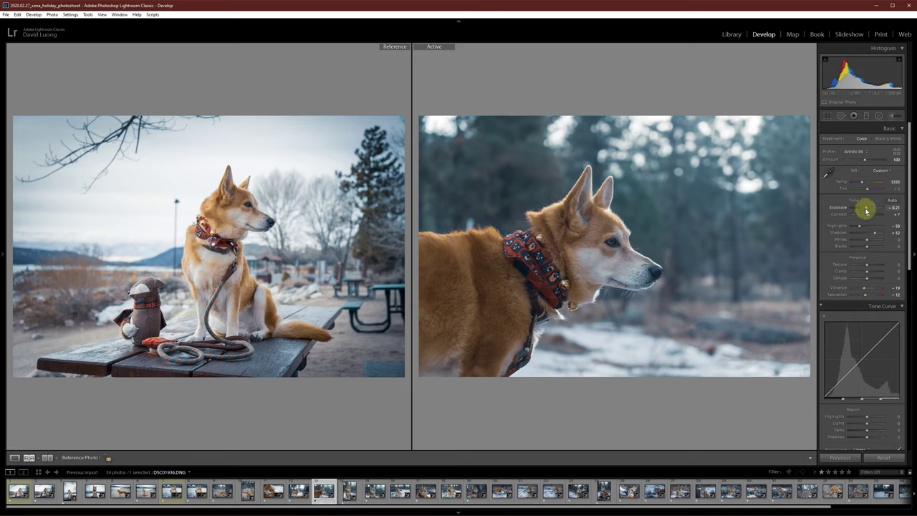
{"action": "left_click_drag", "start_coordinate": [866, 207], "coordinate": [869, 211]}
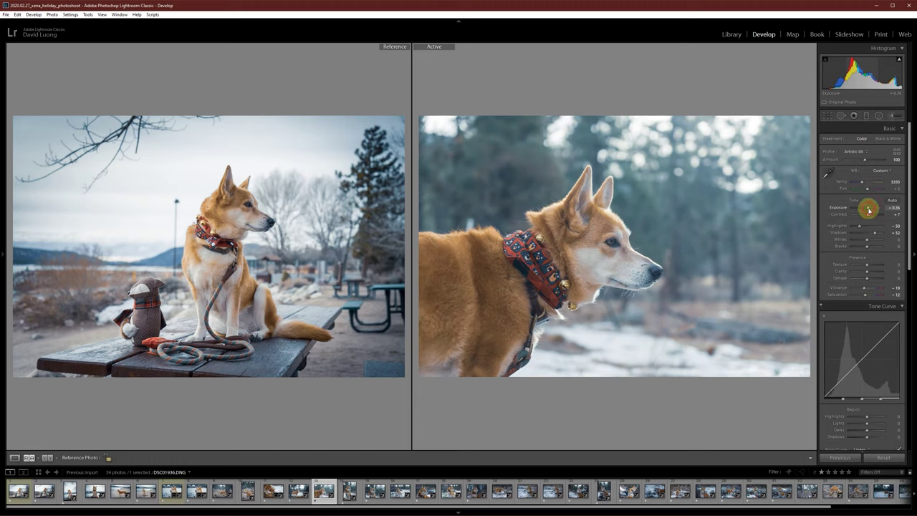
{"action": "mouse_move", "coordinate": [868, 210]}
{"action": "left_mouse_down"}
{"action": "mouse_move", "coordinate": [866, 227]}
{"action": "mouse_move", "coordinate": [867, 210]}
{"action": "left_mouse_up"}
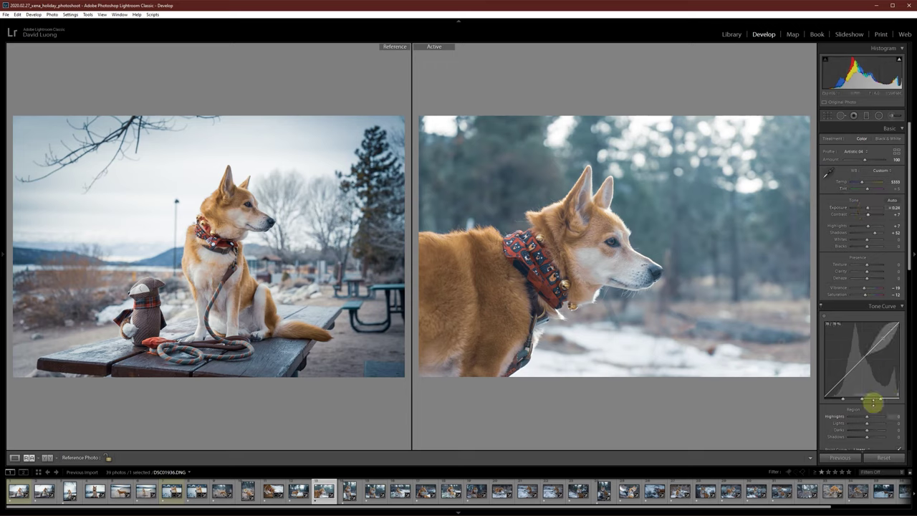
Darken the profile photo's edges with a post-crop vignette
{"action": "scroll", "coordinate": [870, 404], "scroll_direction": "down", "scroll_amount": 5}
{"action": "scroll", "coordinate": [880, 402], "scroll_direction": "down", "scroll_amount": 3}
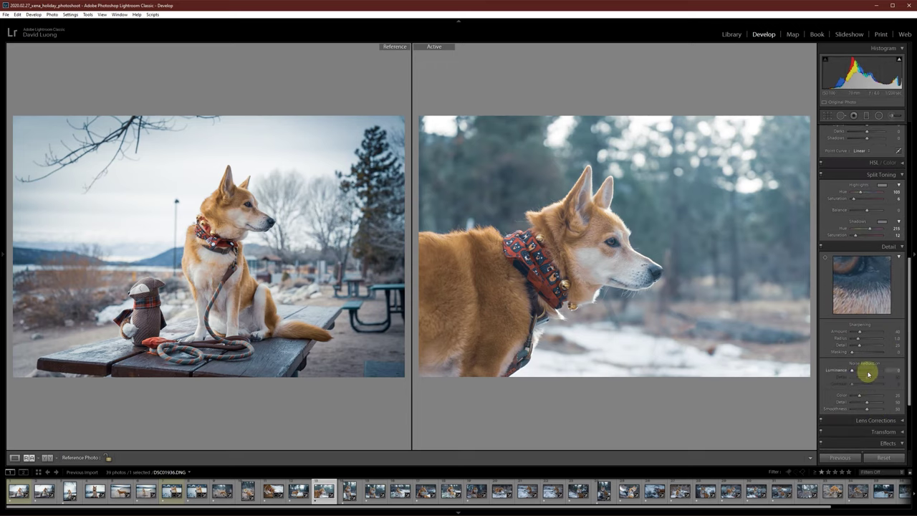
{"action": "scroll", "coordinate": [868, 373], "scroll_direction": "down", "scroll_amount": 3}
{"action": "left_click_drag", "start_coordinate": [867, 373], "coordinate": [865, 374]}
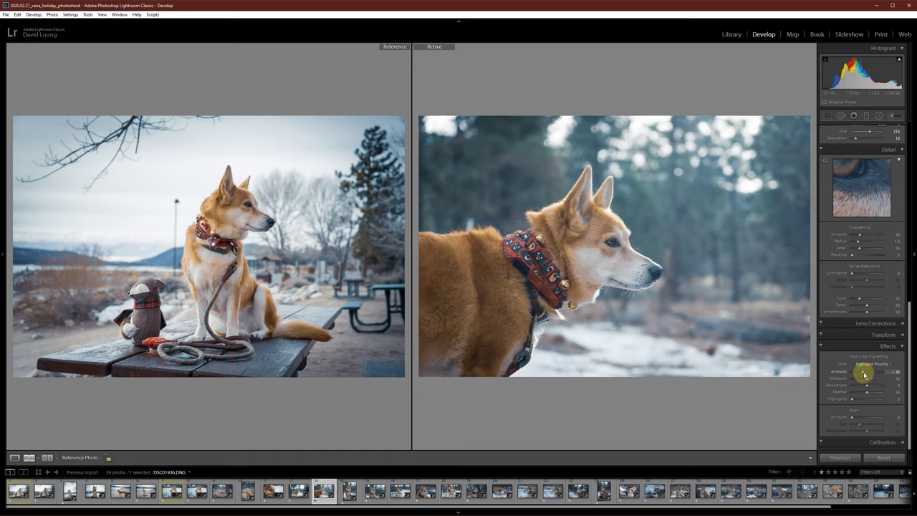
{"action": "scroll", "coordinate": [881, 394], "scroll_direction": "up", "scroll_amount": 10}
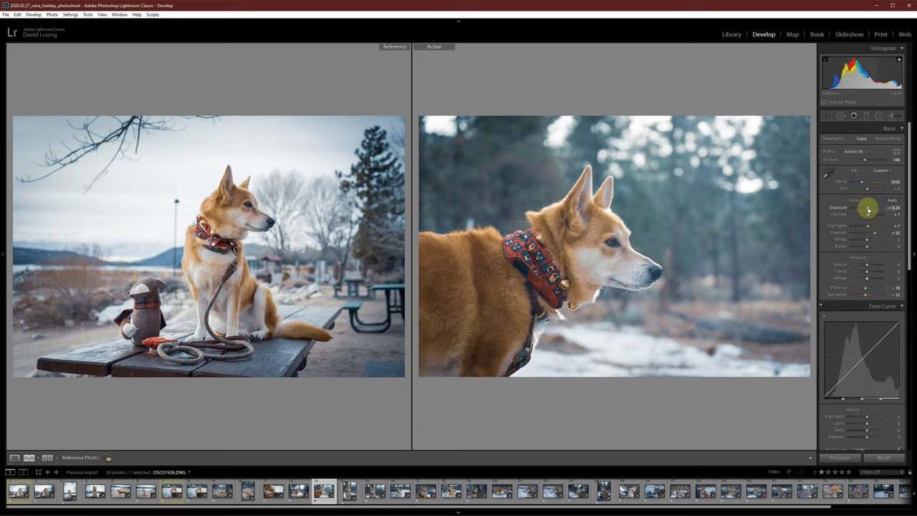
Add darkening gradients over the lower-right and top-left corners of the profile photo
{"action": "left_click", "coordinate": [867, 116]}
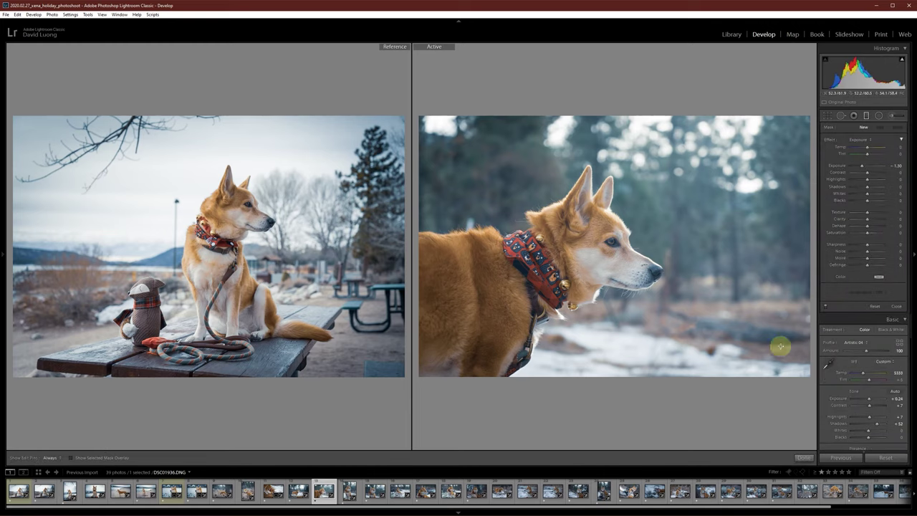
{"action": "left_click_drag", "start_coordinate": [797, 394], "coordinate": [666, 200]}
{"action": "left_click_drag", "start_coordinate": [466, 102], "coordinate": [626, 290]}
{"action": "left_click_drag", "start_coordinate": [550, 197], "coordinate": [494, 120]}
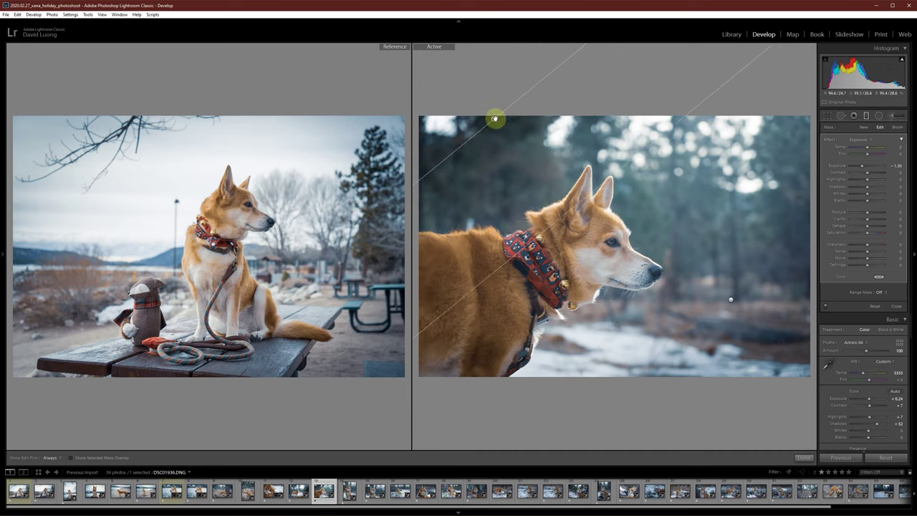
{"action": "left_click", "coordinate": [865, 117]}
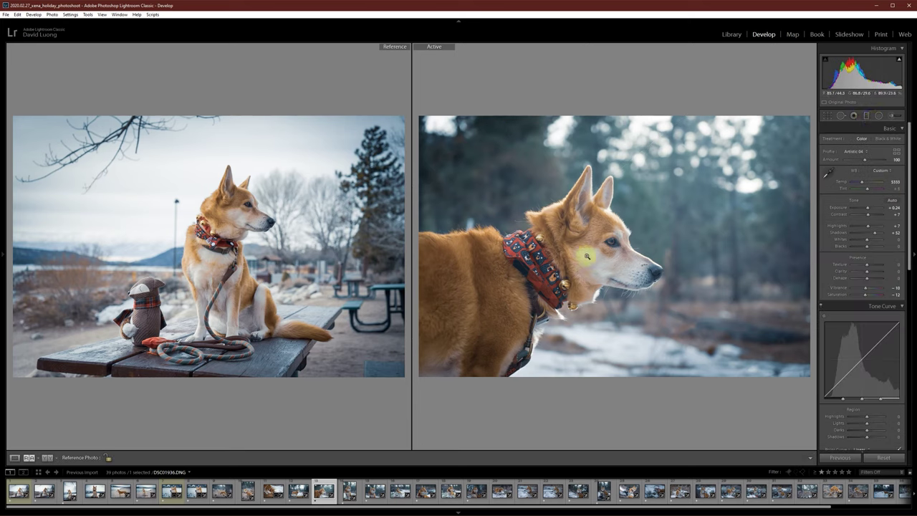
Add an angled graduated filter at -0.61 exposure, positioned toward the lower left
{"action": "left_click", "coordinate": [868, 116]}
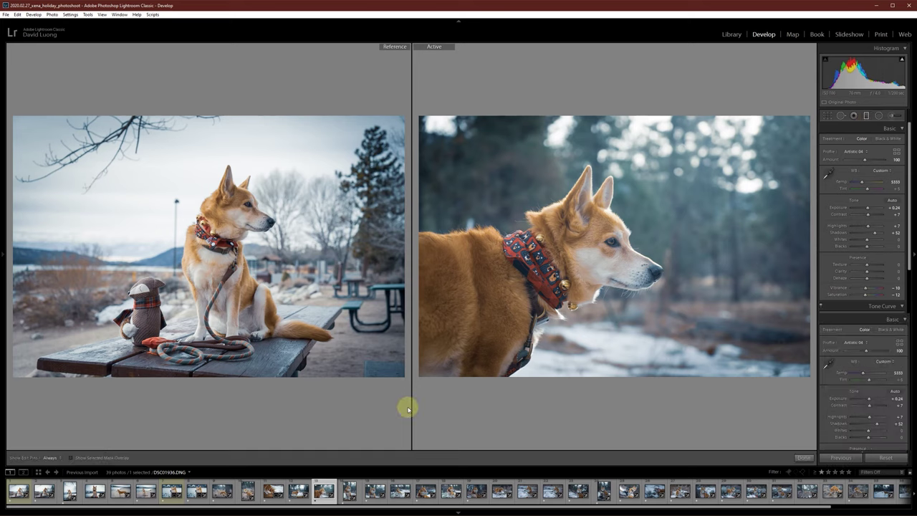
{"action": "left_click_drag", "start_coordinate": [432, 391], "coordinate": [552, 188]}
{"action": "left_click", "coordinate": [498, 293]}
{"action": "left_click_drag", "start_coordinate": [493, 291], "coordinate": [455, 334]}
{"action": "left_click_drag", "start_coordinate": [867, 178], "coordinate": [864, 168]}
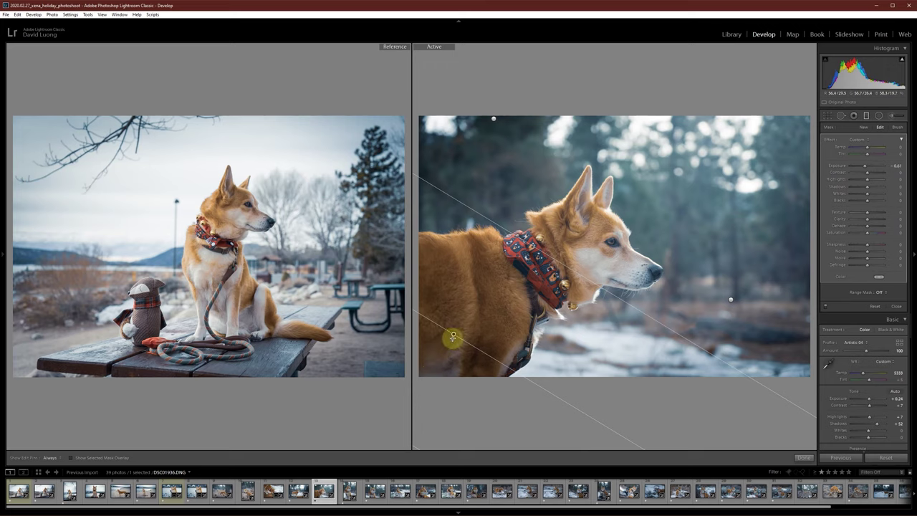
{"action": "left_click_drag", "start_coordinate": [453, 334], "coordinate": [442, 318]}
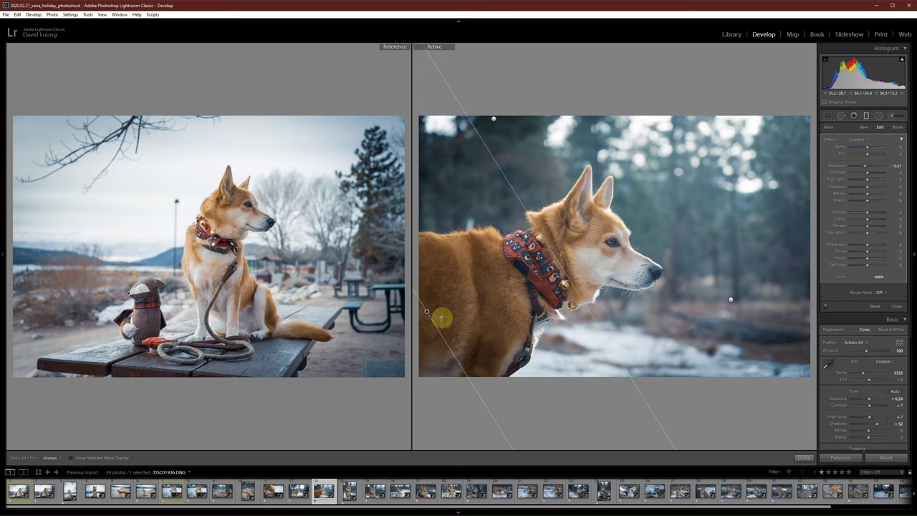
{"action": "left_click", "coordinate": [866, 116]}
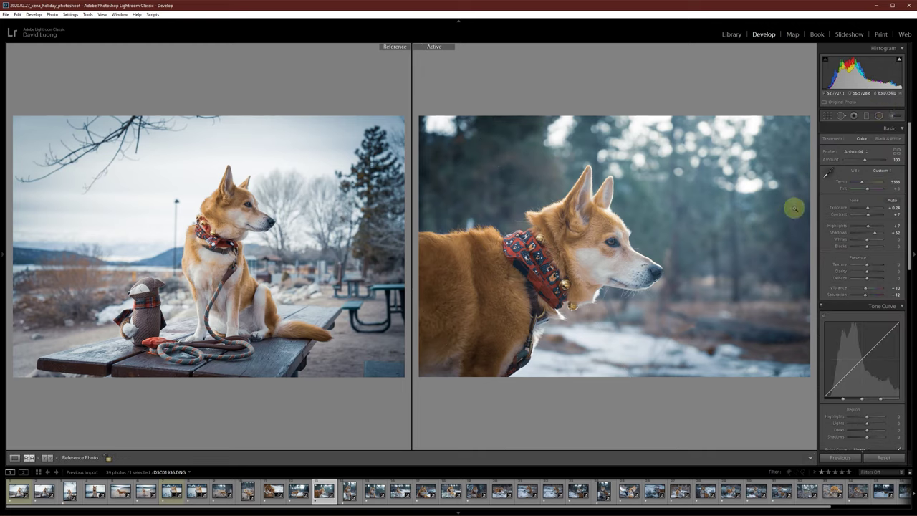
Crop the profile photo tighter from its top-right corner
{"action": "key", "text": "r"}
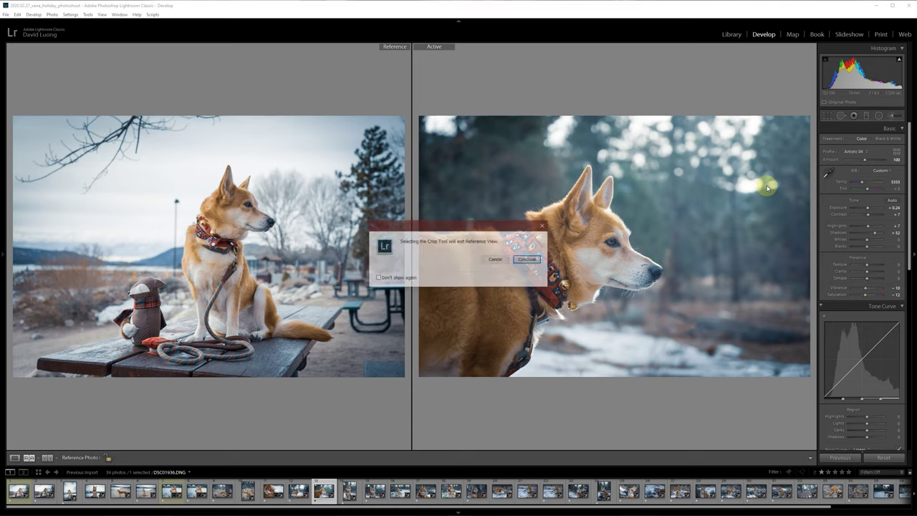
{"action": "left_click", "coordinate": [528, 259]}
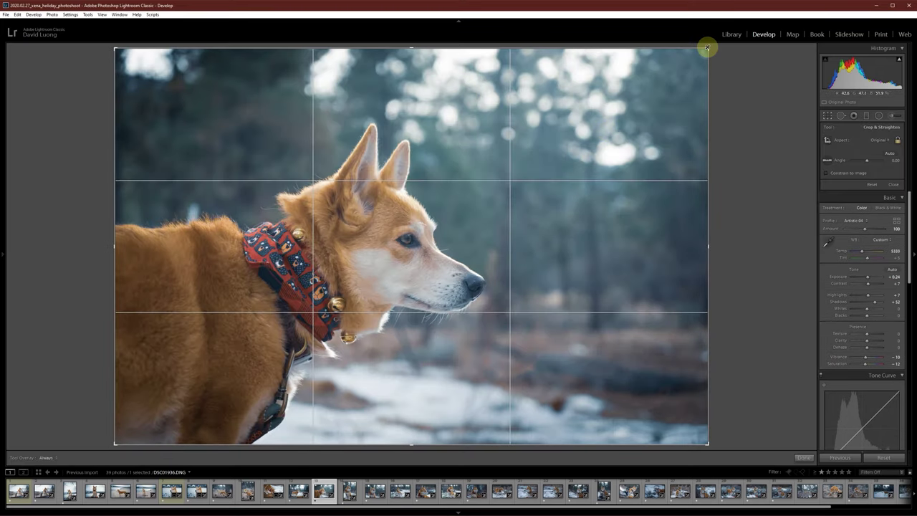
{"action": "left_click_drag", "start_coordinate": [707, 48], "coordinate": [696, 62]}
{"action": "key", "text": "r"}
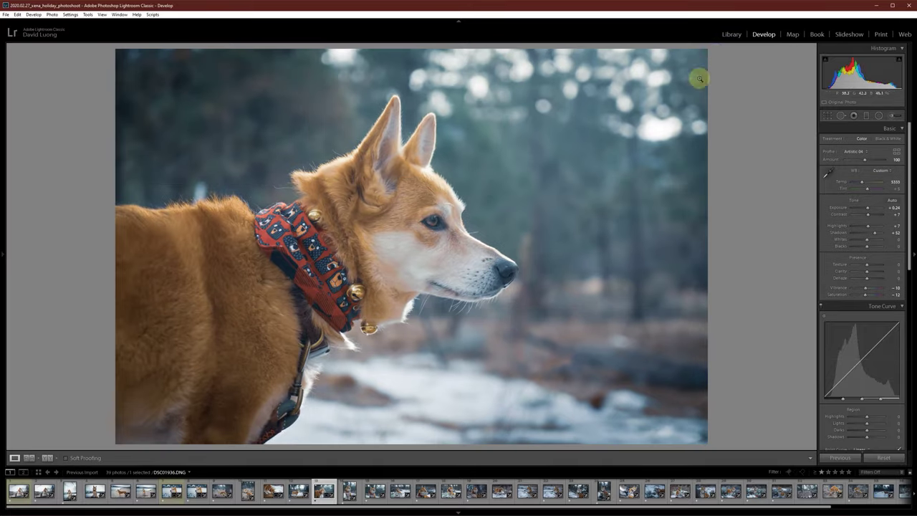
Reopen Reference View with DSC01912-Enhanced.dng as the reference beside the profile photo
{"action": "left_click", "coordinate": [733, 35]}
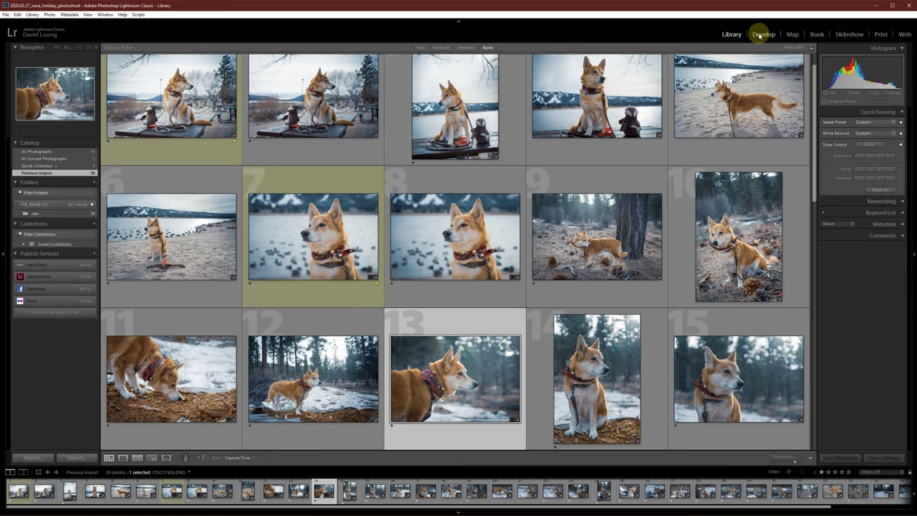
{"action": "left_click", "coordinate": [763, 34]}
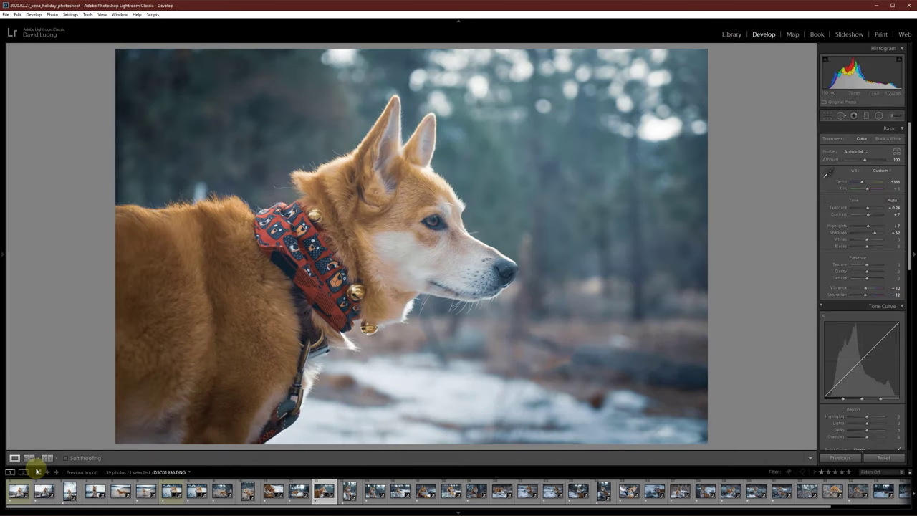
{"action": "left_click", "coordinate": [29, 458]}
{"action": "left_click_drag", "start_coordinate": [22, 491], "coordinate": [104, 341]}
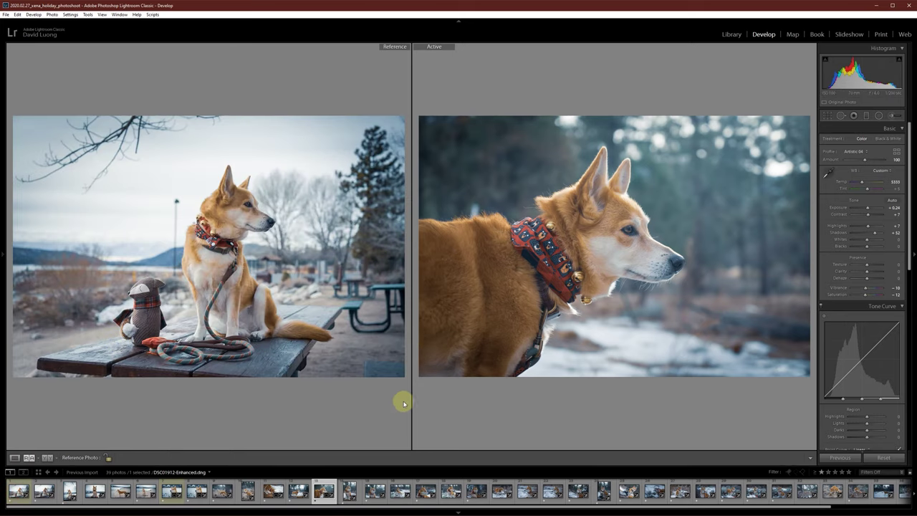
Select DSC01939, brighten its exposure slightly and add a post-crop vignette of about -33
{"action": "left_click", "coordinate": [350, 492]}
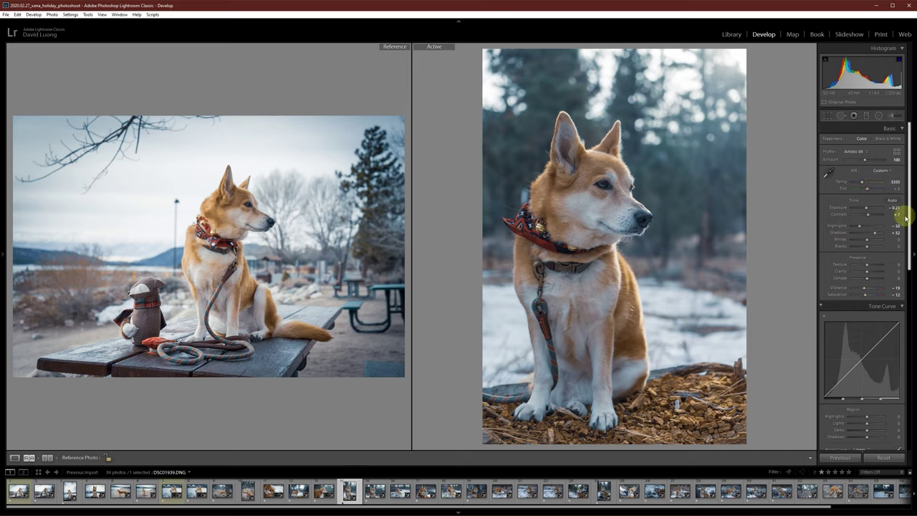
{"action": "left_click_drag", "start_coordinate": [867, 209], "coordinate": [867, 210]}
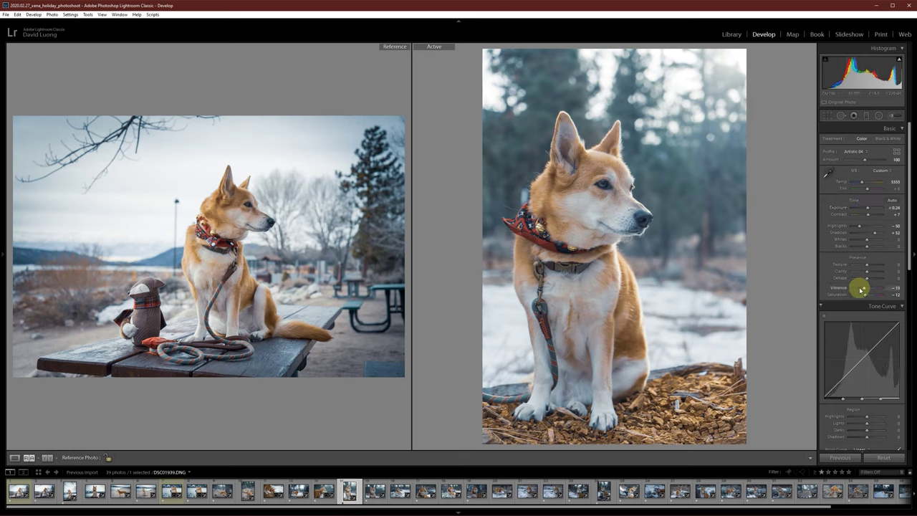
{"action": "scroll", "coordinate": [894, 365], "scroll_direction": "down", "scroll_amount": 10}
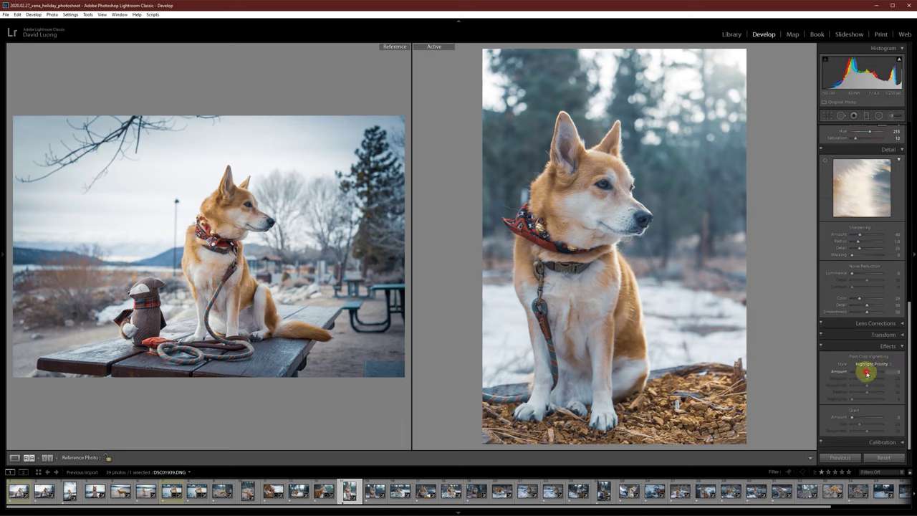
{"action": "left_click_drag", "start_coordinate": [866, 373], "coordinate": [863, 373]}
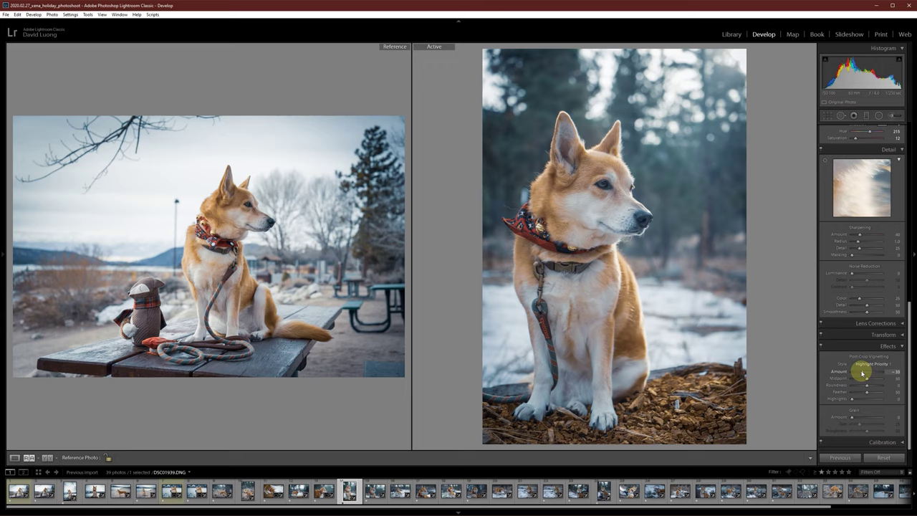
{"action": "left_click_drag", "start_coordinate": [862, 373], "coordinate": [863, 373]}
{"action": "scroll", "coordinate": [887, 330], "scroll_direction": "up", "scroll_amount": 10}
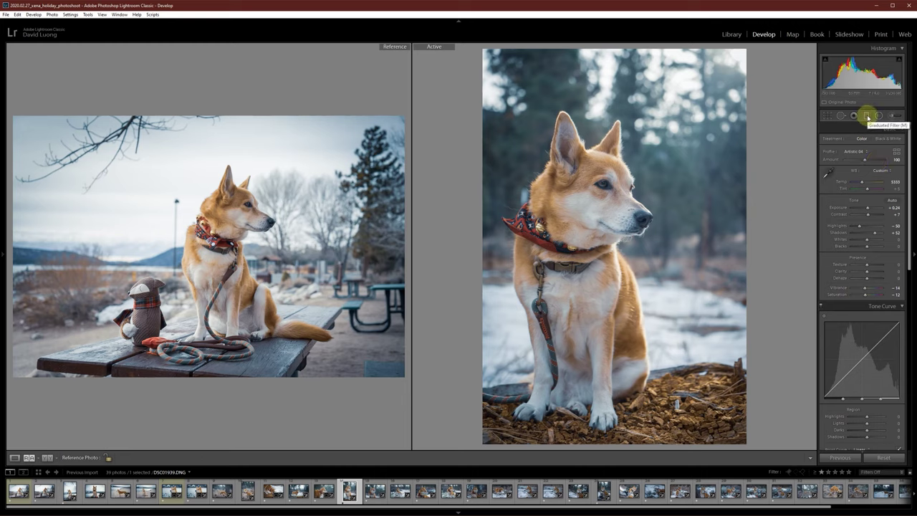
Add two darkening graduated filters, one over the upper-left and one from the lower-right
{"action": "left_click", "coordinate": [867, 117]}
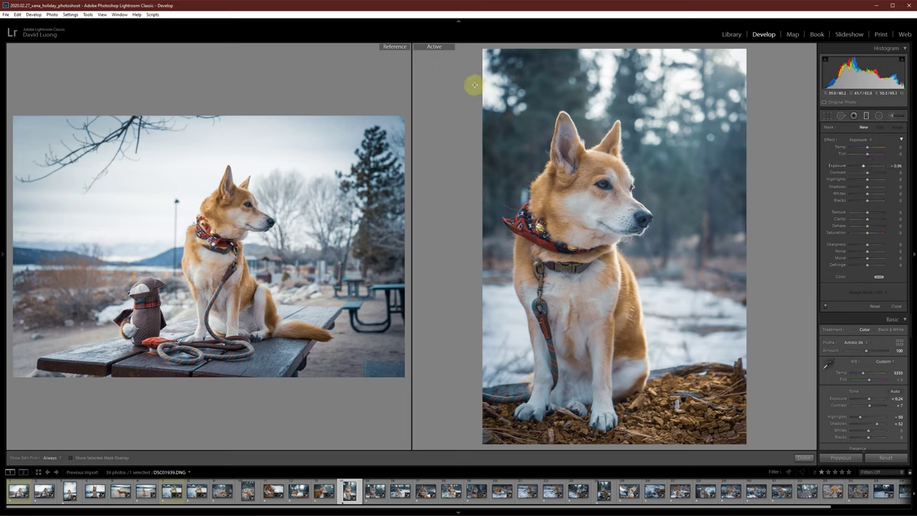
{"action": "left_click_drag", "start_coordinate": [475, 86], "coordinate": [706, 109]}
{"action": "left_click_drag", "start_coordinate": [580, 100], "coordinate": [484, 80]}
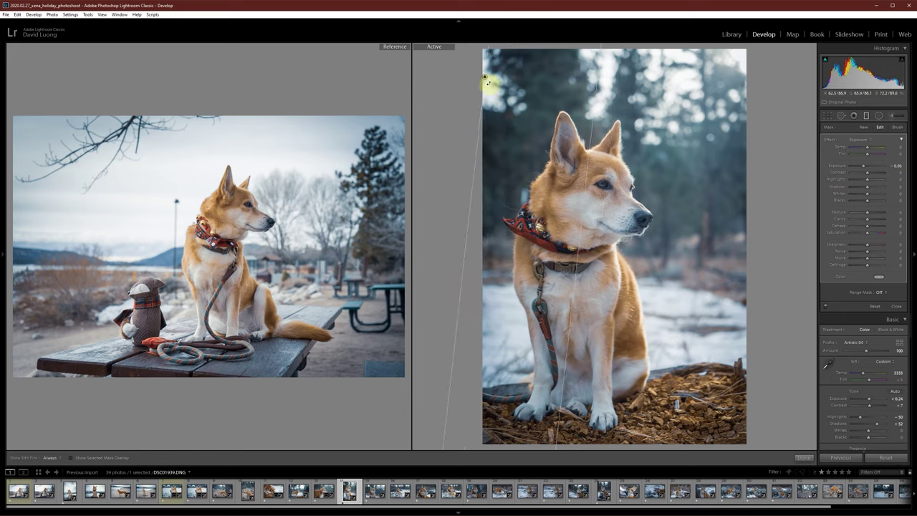
{"action": "left_click_drag", "start_coordinate": [768, 432], "coordinate": [624, 300]}
{"action": "left_click", "coordinate": [678, 356]}
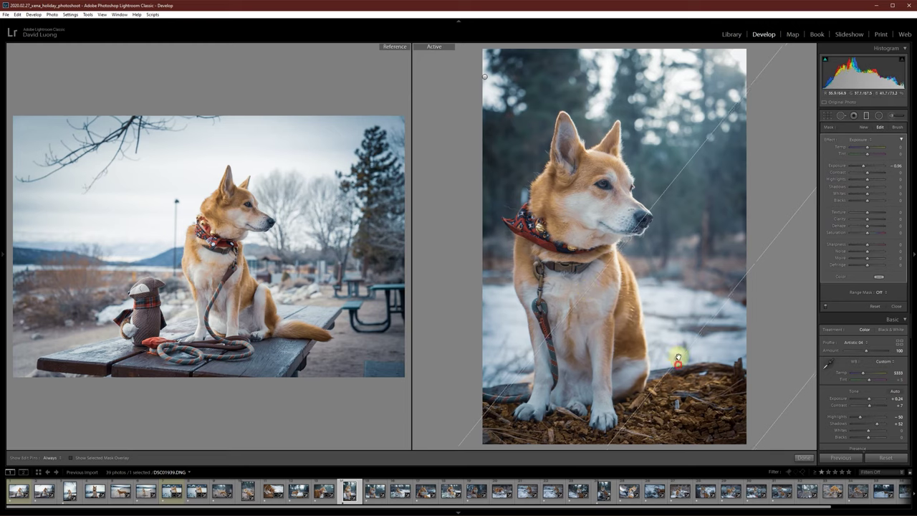
{"action": "left_click_drag", "start_coordinate": [678, 357], "coordinate": [693, 344]}
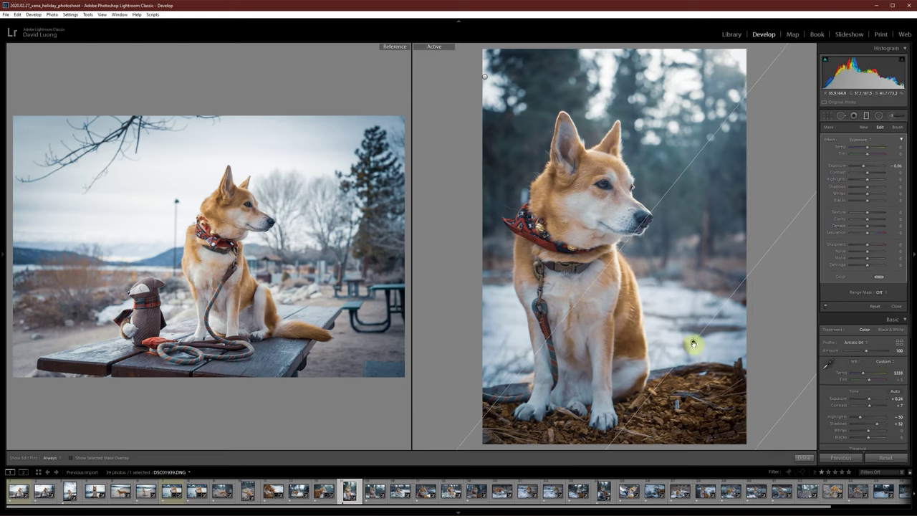
{"action": "left_click", "coordinate": [866, 115]}
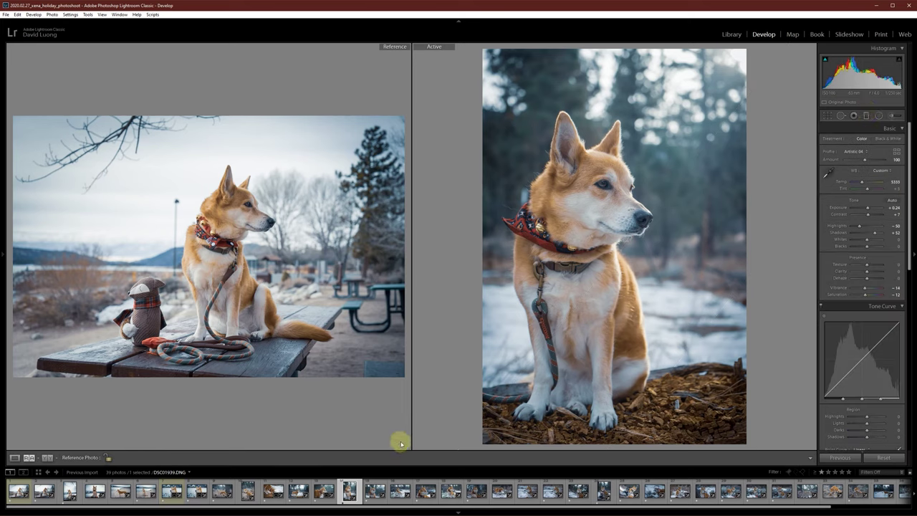
Compare photos DSC01939 and DSC01941 by switching between them in the filmstrip
{"action": "left_click", "coordinate": [375, 478]}
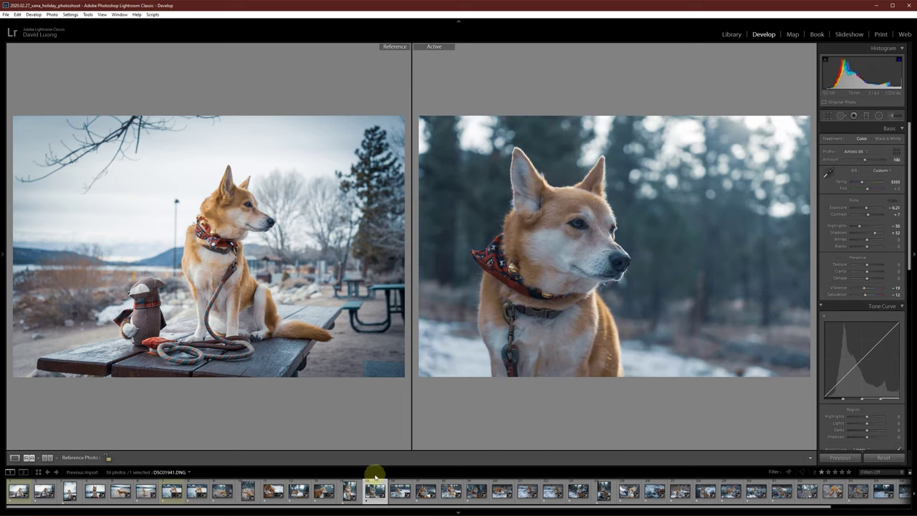
{"action": "left_click", "coordinate": [351, 492]}
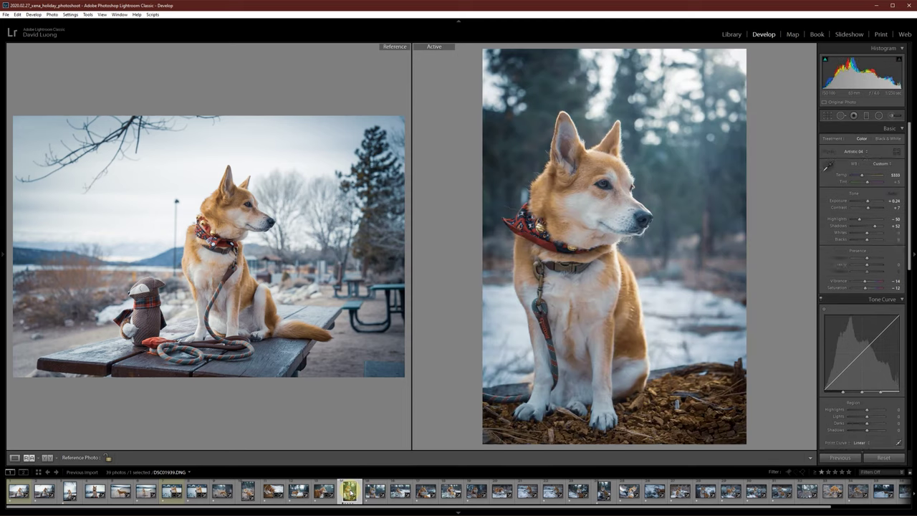
{"action": "left_click", "coordinate": [373, 492]}
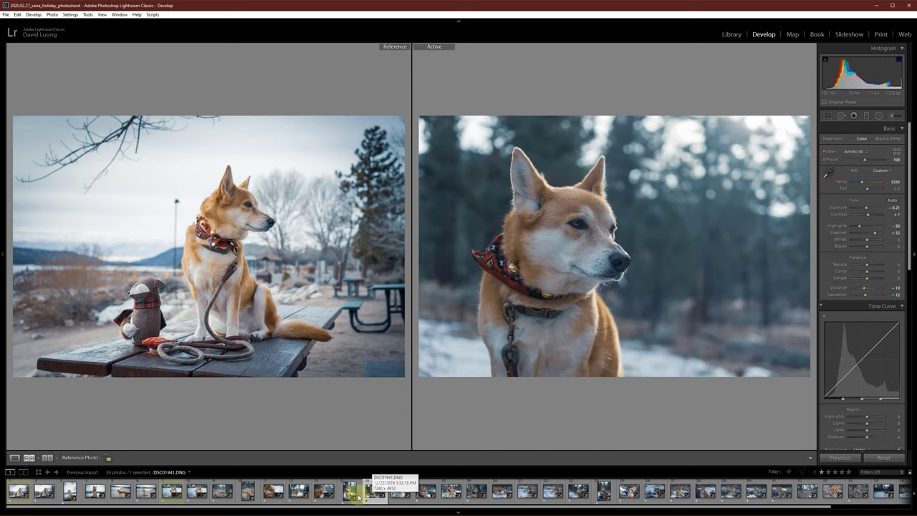
{"action": "left_click", "coordinate": [321, 492]}
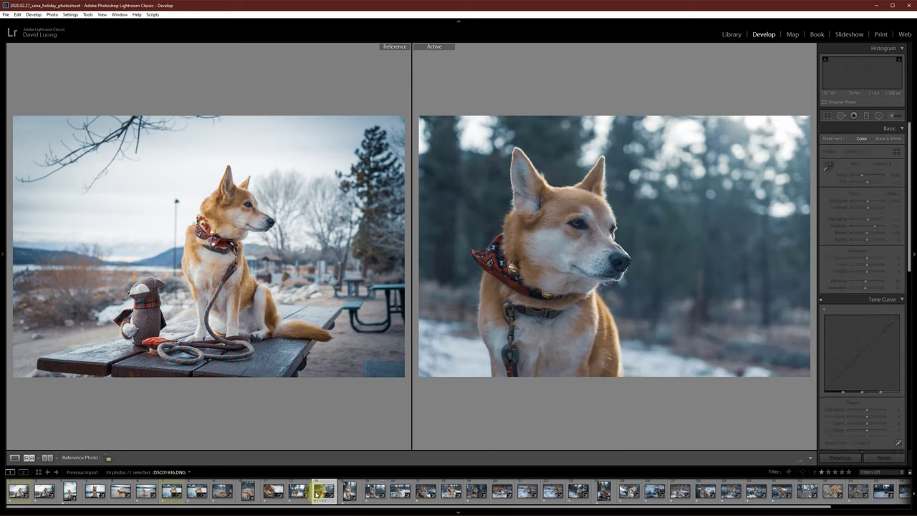
{"action": "left_click", "coordinate": [369, 493]}
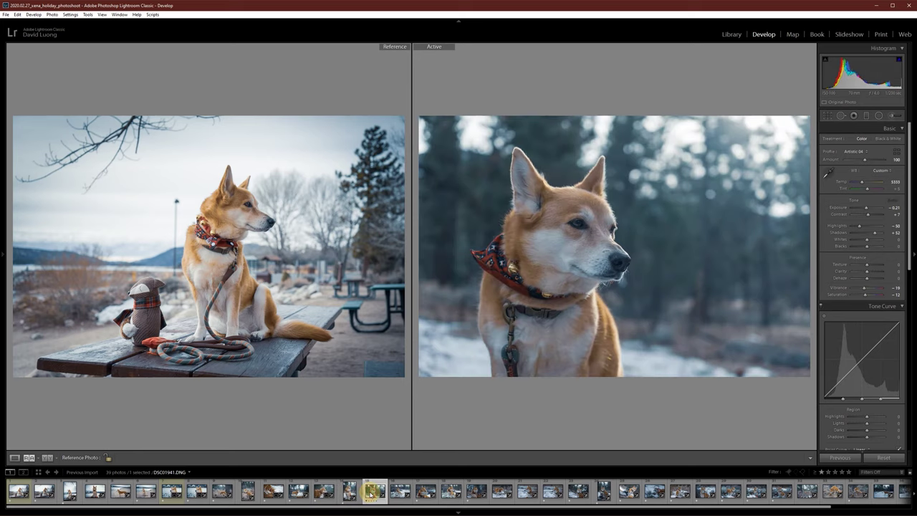
{"action": "left_click", "coordinate": [348, 491]}
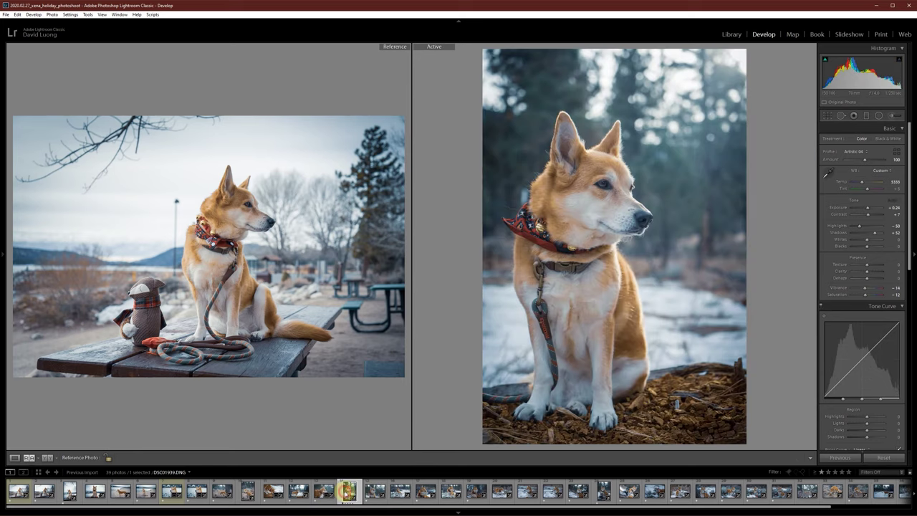
{"action": "left_click", "coordinate": [376, 493]}
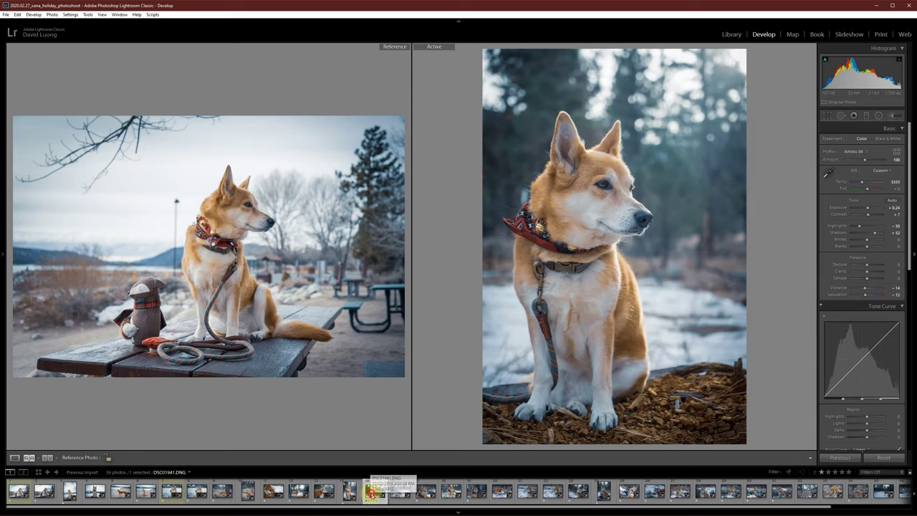
Copy the develop settings from portrait photo DSC01939
{"action": "right_click", "coordinate": [349, 493]}
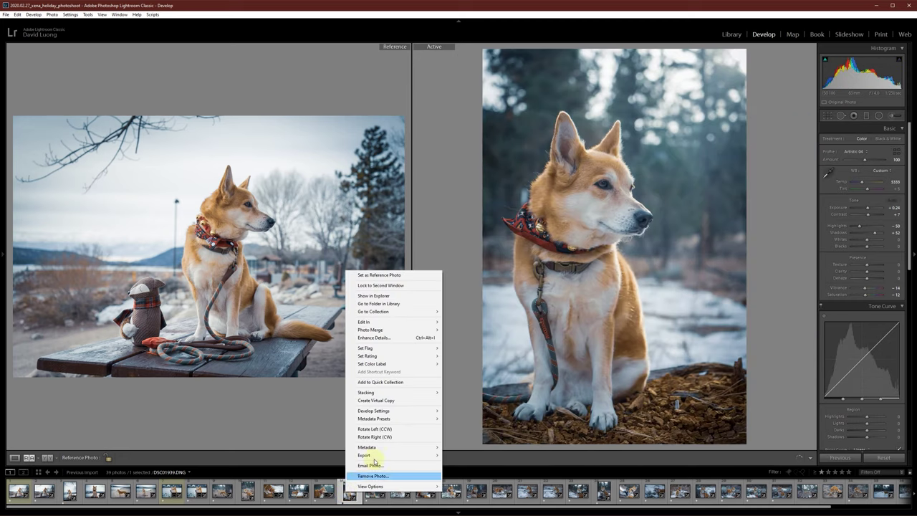
{"action": "mouse_move", "coordinate": [387, 411]}
{"action": "left_click", "coordinate": [467, 439]}
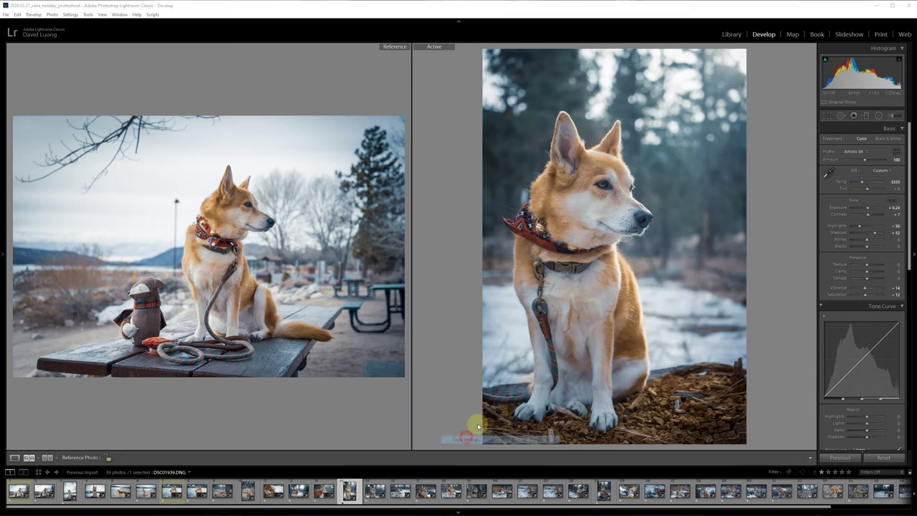
{"action": "left_click", "coordinate": [709, 332]}
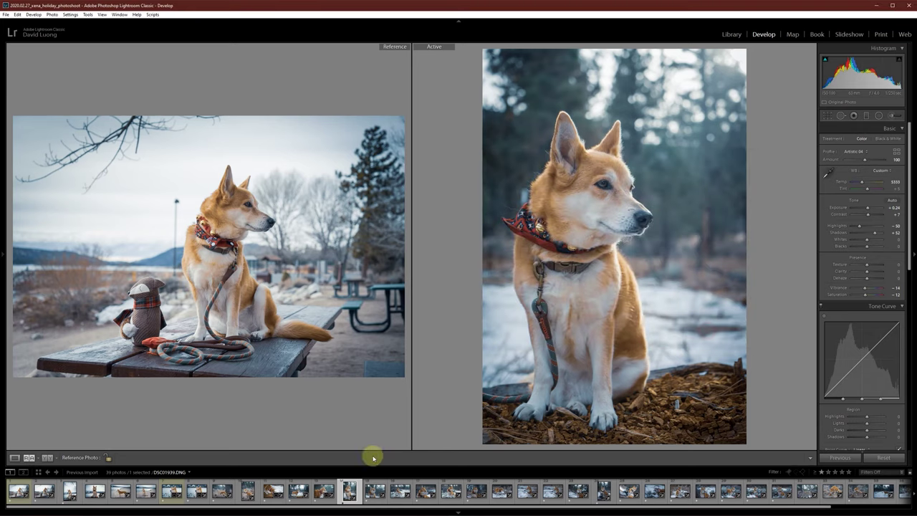
Paste the copied settings onto close-up DSC01941 and compare it with DSC01939
{"action": "right_click", "coordinate": [372, 493]}
{"action": "mouse_move", "coordinate": [402, 406]}
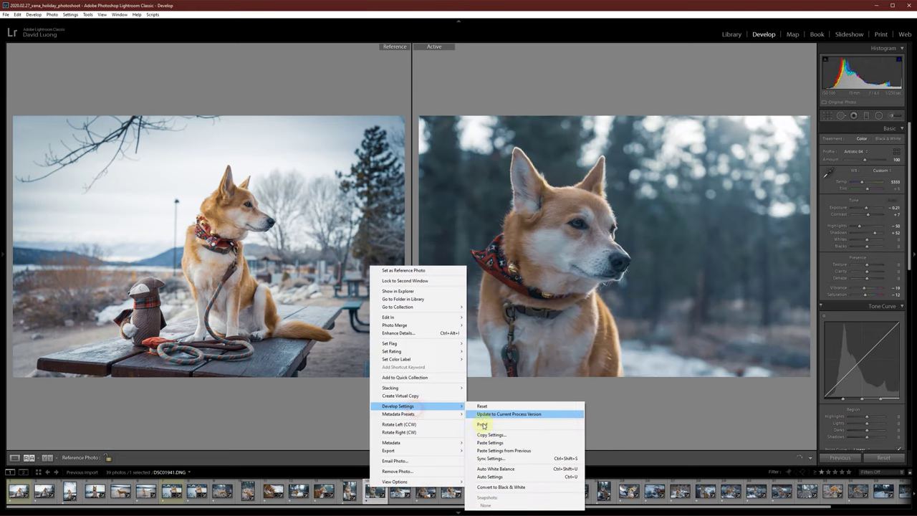
{"action": "left_click", "coordinate": [487, 440]}
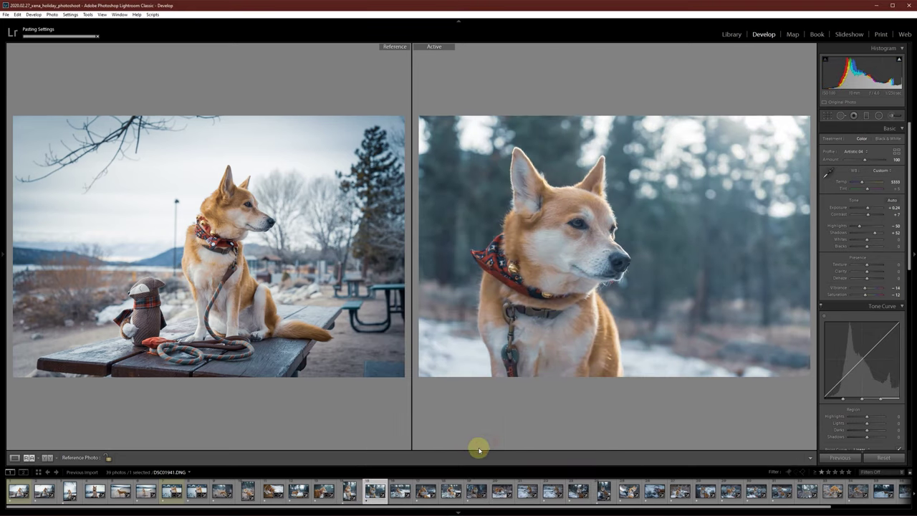
{"action": "left_click", "coordinate": [349, 492]}
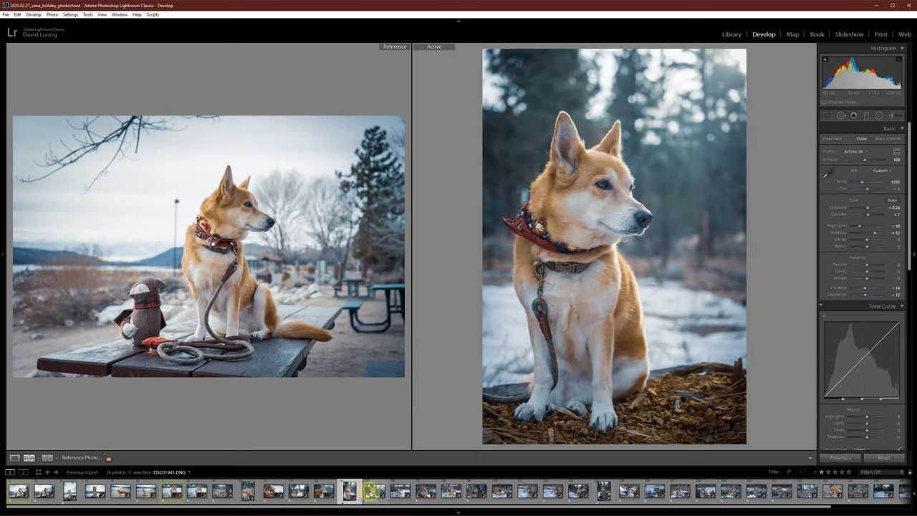
{"action": "left_click", "coordinate": [371, 493]}
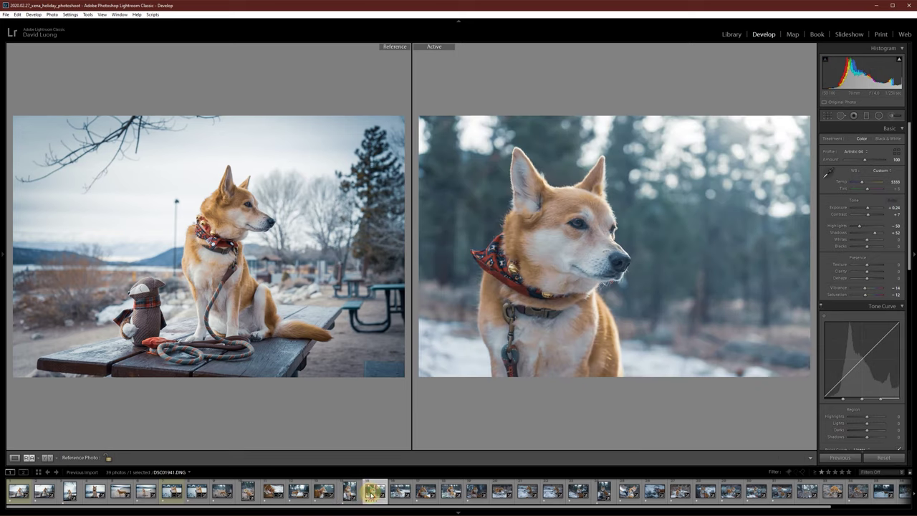
Add a darkening graduated filter at -0.96 exposure across the upper left of DSC01941
{"action": "left_click", "coordinate": [867, 116]}
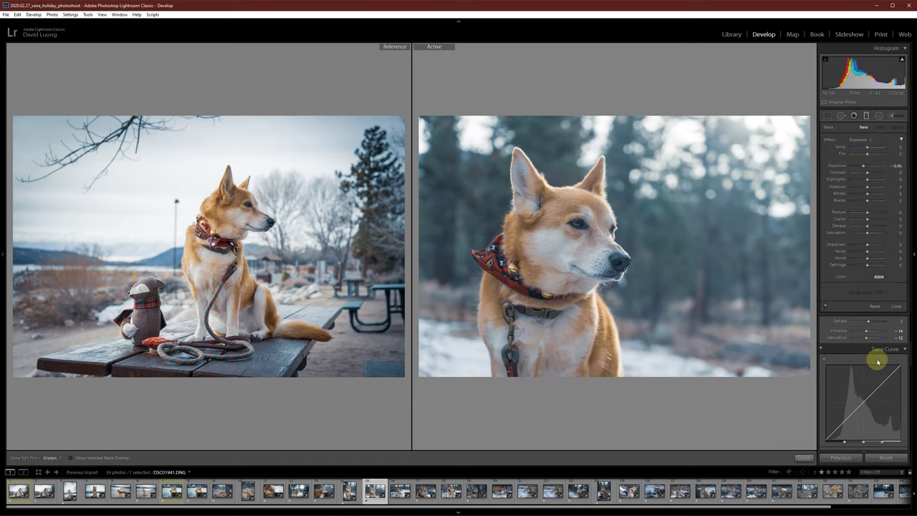
{"action": "left_click_drag", "start_coordinate": [785, 400], "coordinate": [720, 213]}
{"action": "left_click_drag", "start_coordinate": [433, 100], "coordinate": [611, 161]}
{"action": "left_click_drag", "start_coordinate": [521, 129], "coordinate": [482, 124]}
{"action": "scroll", "coordinate": [864, 376], "scroll_direction": "down", "scroll_amount": 4}
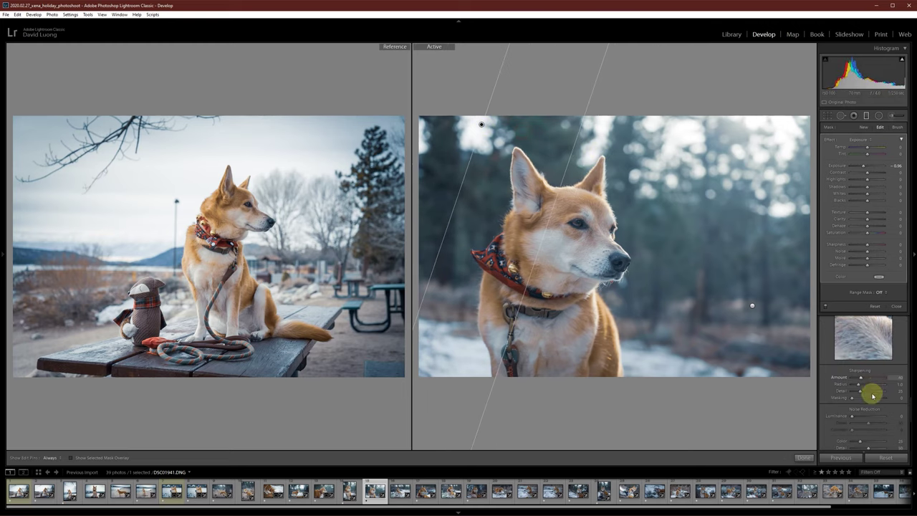
Give DSC01941 a -24 edge vignette, then move to snowy photo DSC01943
{"action": "left_click", "coordinate": [867, 116]}
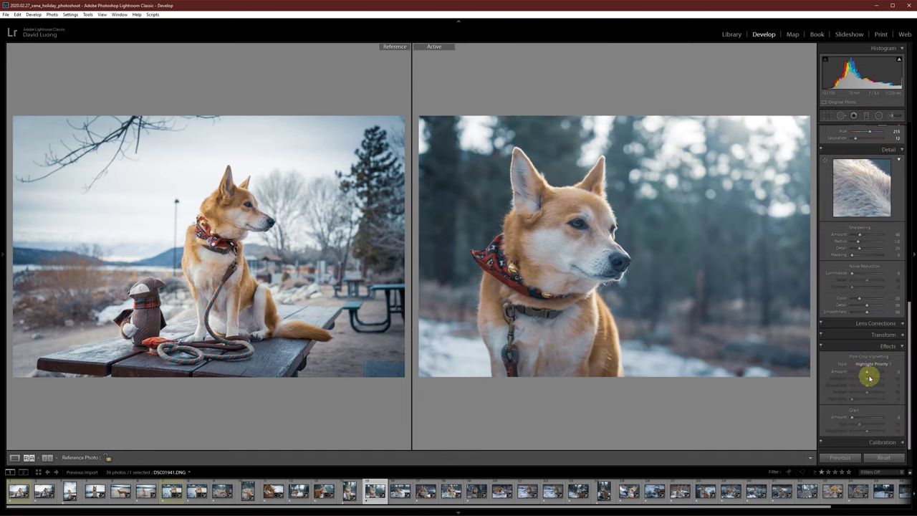
{"action": "left_click_drag", "start_coordinate": [868, 373], "coordinate": [865, 375]}
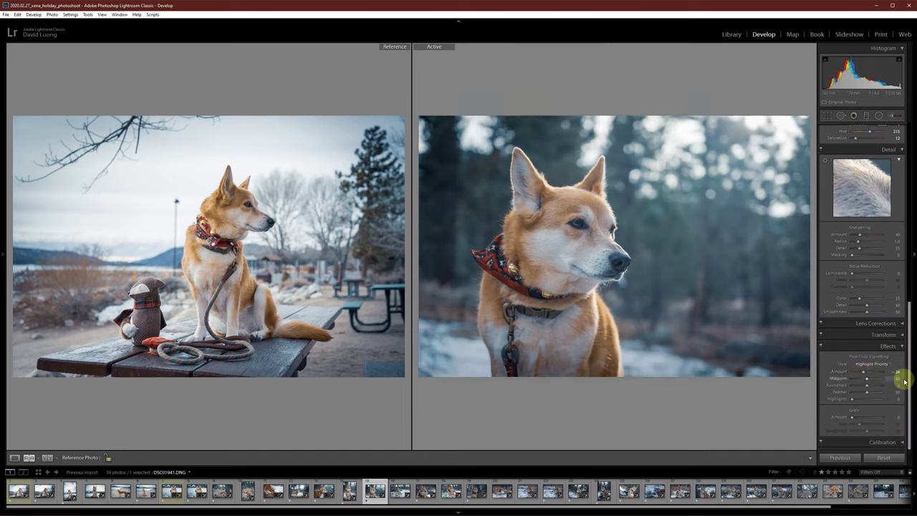
{"action": "left_click", "coordinate": [396, 493]}
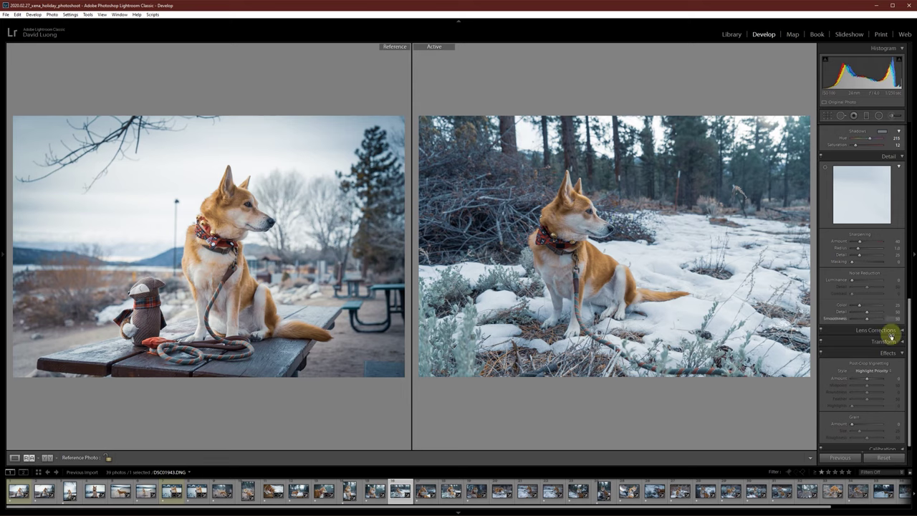
Crop DSC01943 tighter around the dog by trimming the left, top and bottom edges
{"action": "scroll", "coordinate": [891, 334], "scroll_direction": "up", "scroll_amount": 10}
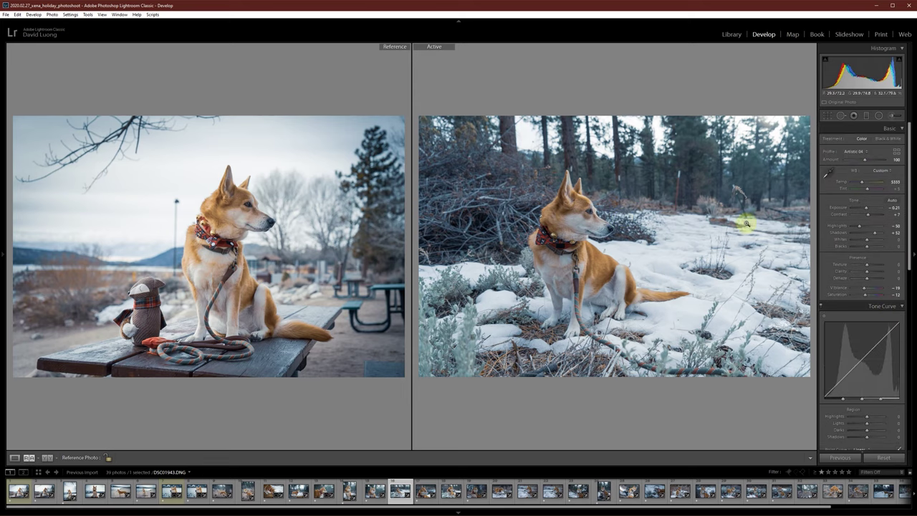
{"action": "key", "text": "r"}
{"action": "left_click", "coordinate": [529, 262]}
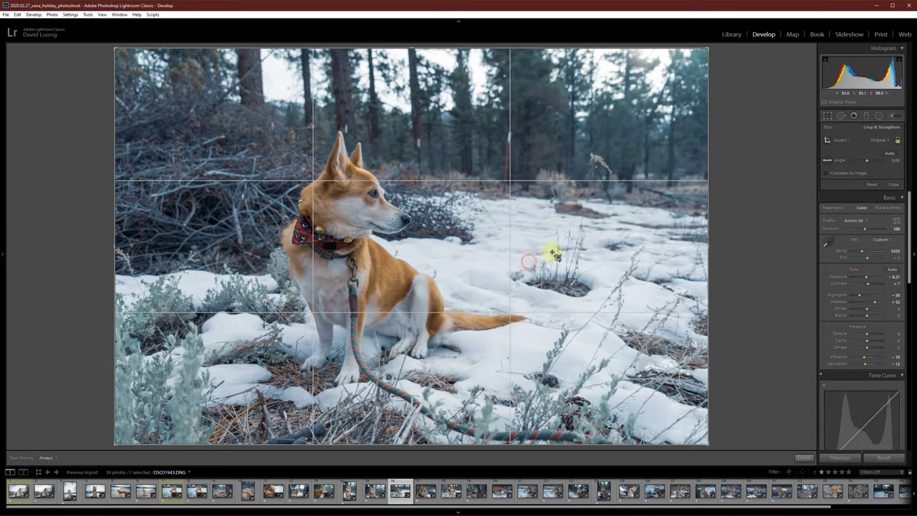
{"action": "left_click_drag", "start_coordinate": [115, 442], "coordinate": [134, 433]}
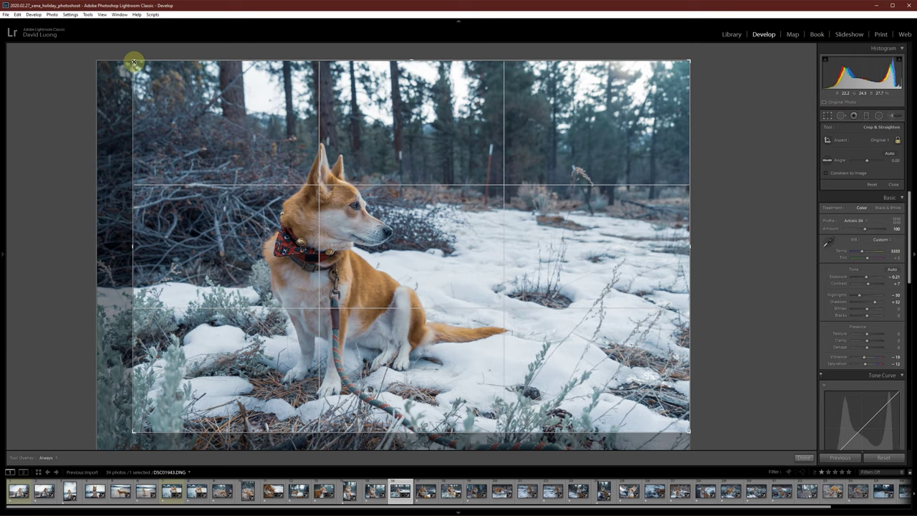
{"action": "left_click_drag", "start_coordinate": [134, 62], "coordinate": [143, 63]}
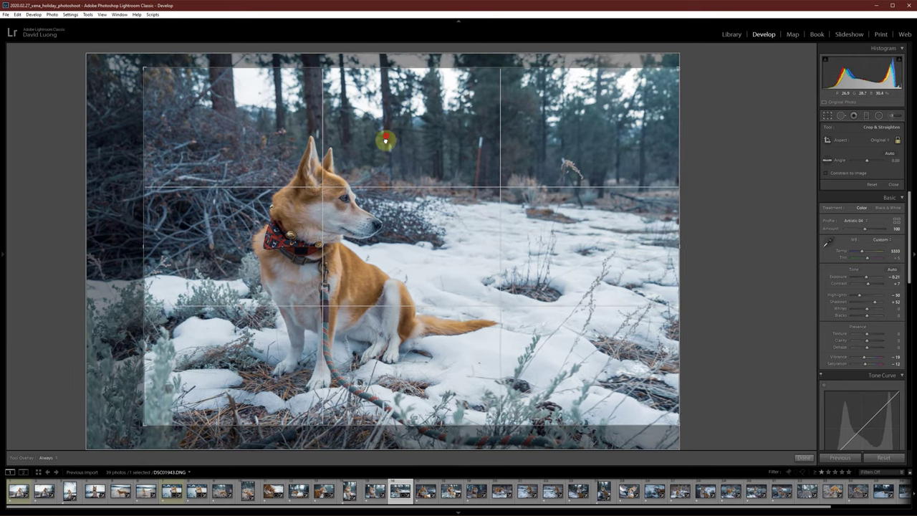
{"action": "left_click_drag", "start_coordinate": [382, 139], "coordinate": [380, 146]}
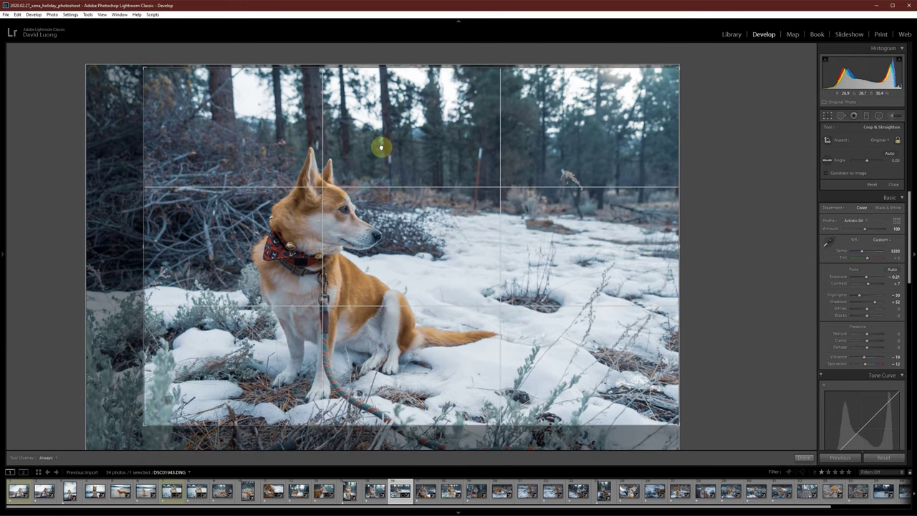
{"action": "key", "text": "Return"}
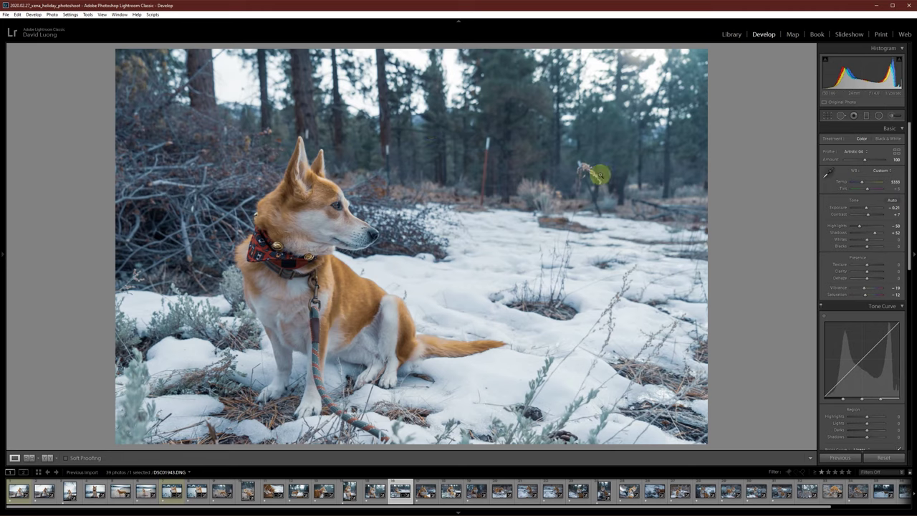
Show DSC01943 beside the reference, brighten exposure slightly and darken the corners with a vignette
{"action": "left_click", "coordinate": [29, 457]}
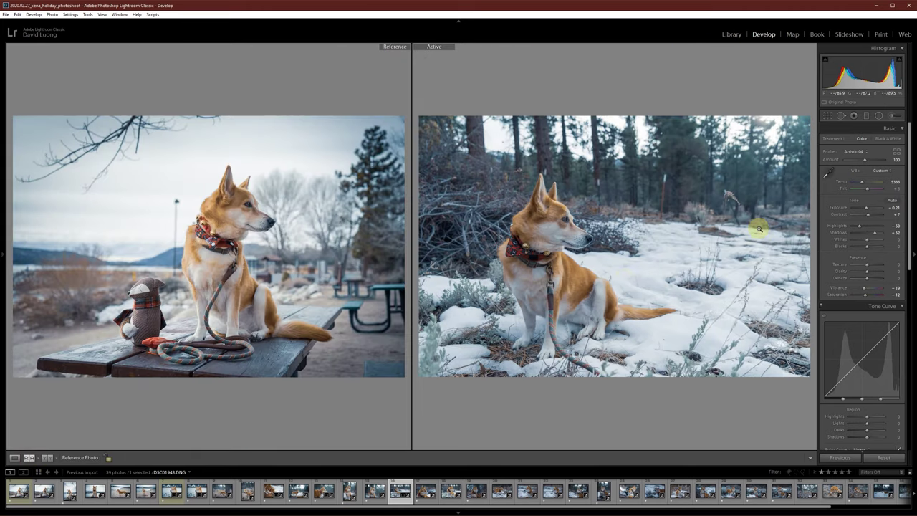
{"action": "left_click_drag", "start_coordinate": [866, 209], "coordinate": [867, 208]}
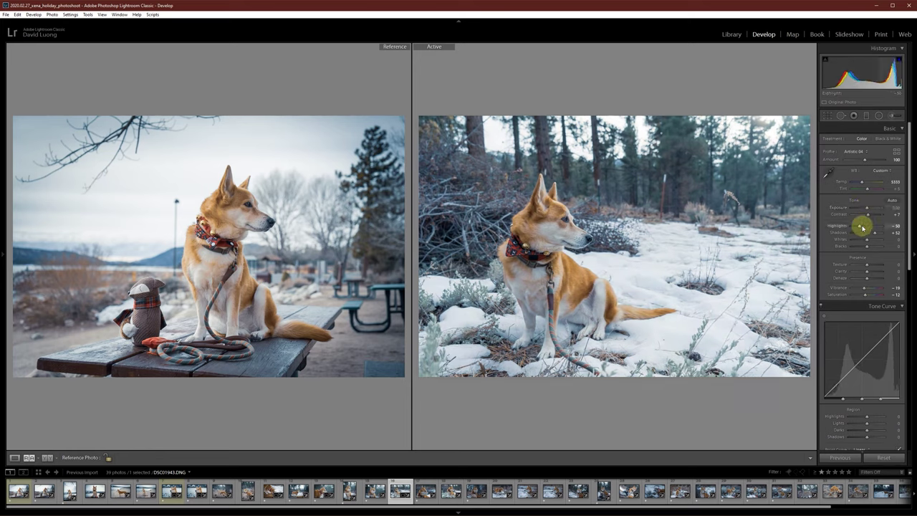
{"action": "scroll", "coordinate": [873, 380], "scroll_direction": "down", "scroll_amount": 10}
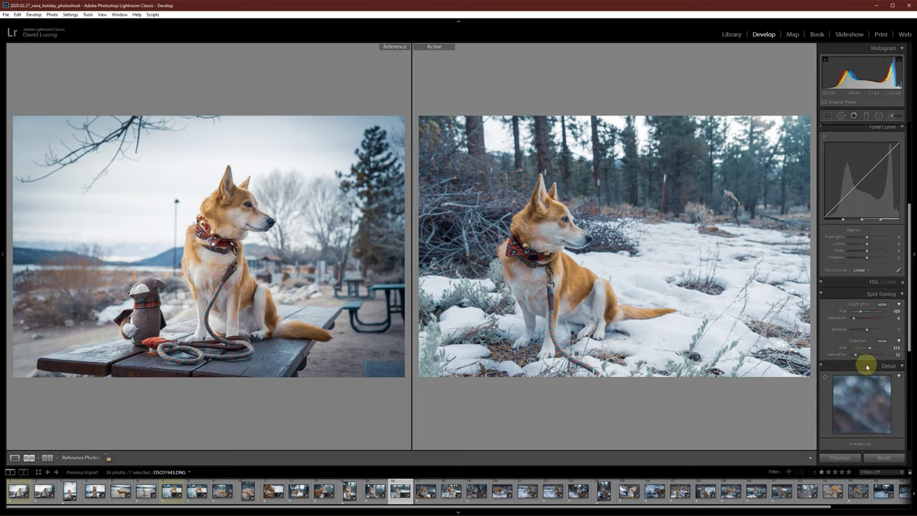
{"action": "left_click_drag", "start_coordinate": [868, 372], "coordinate": [863, 374]}
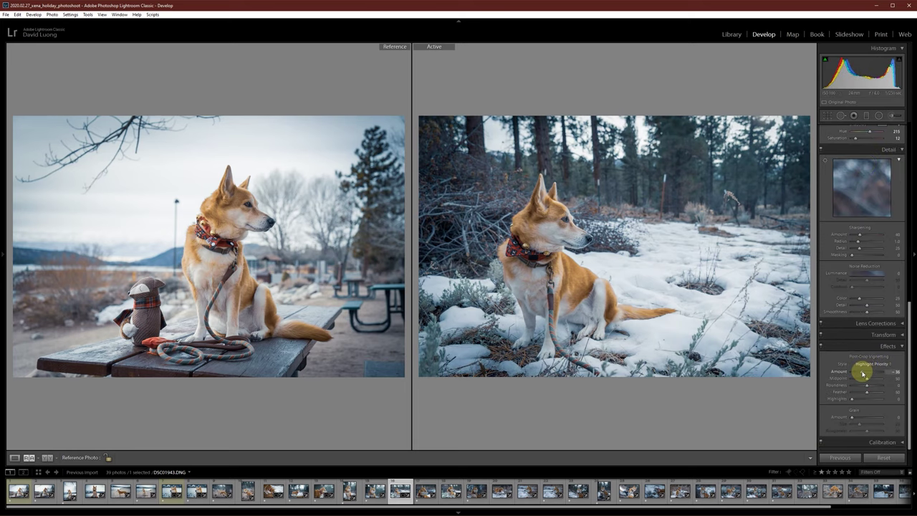
{"action": "left_click", "coordinate": [866, 116]}
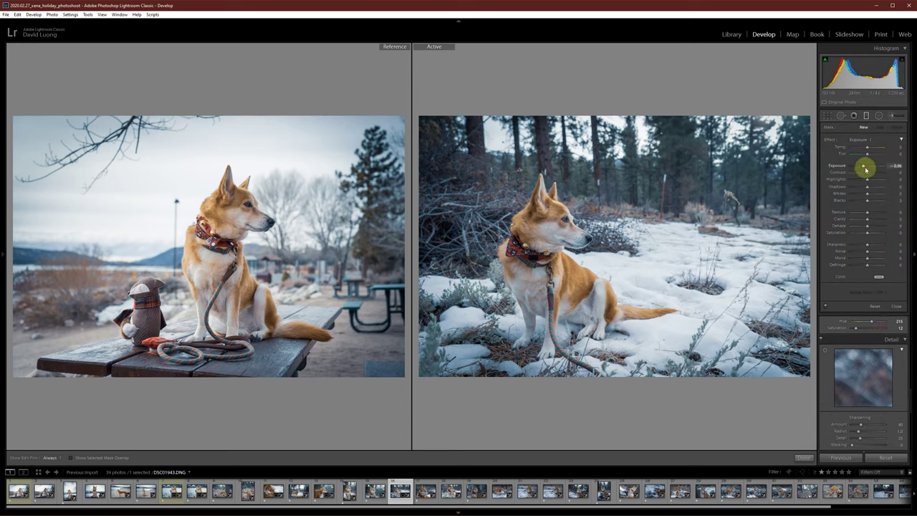
Add an angled graduated filter from the upper right with exposure +1.83
{"action": "left_click_drag", "start_coordinate": [792, 103], "coordinate": [652, 252]}
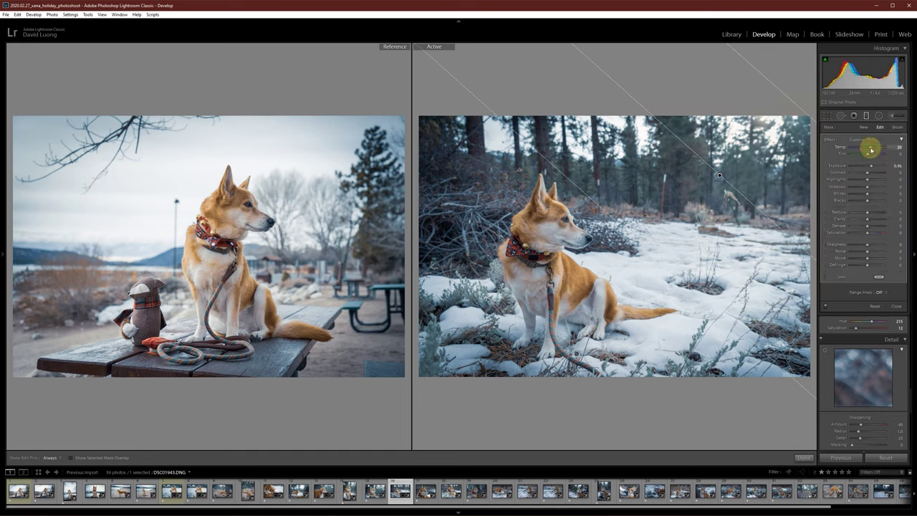
{"action": "left_click_drag", "start_coordinate": [872, 167], "coordinate": [874, 168]}
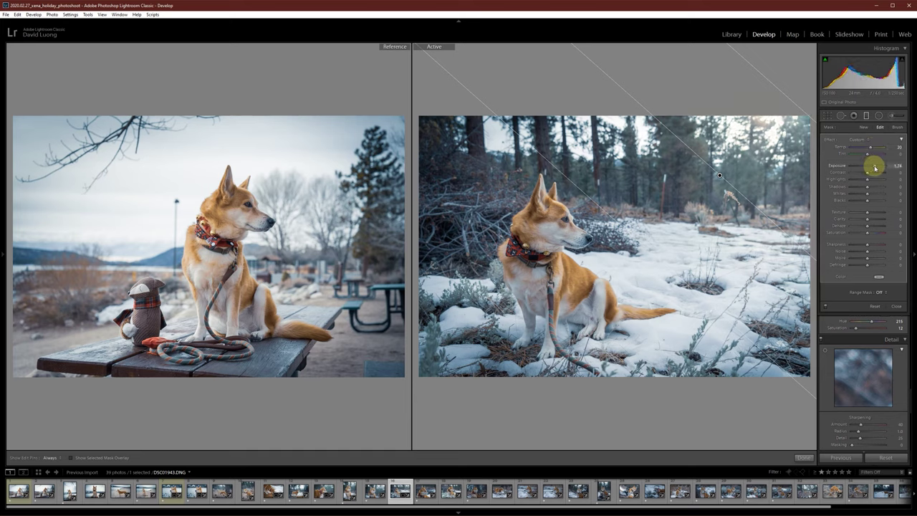
{"action": "left_click_drag", "start_coordinate": [719, 175], "coordinate": [635, 155]}
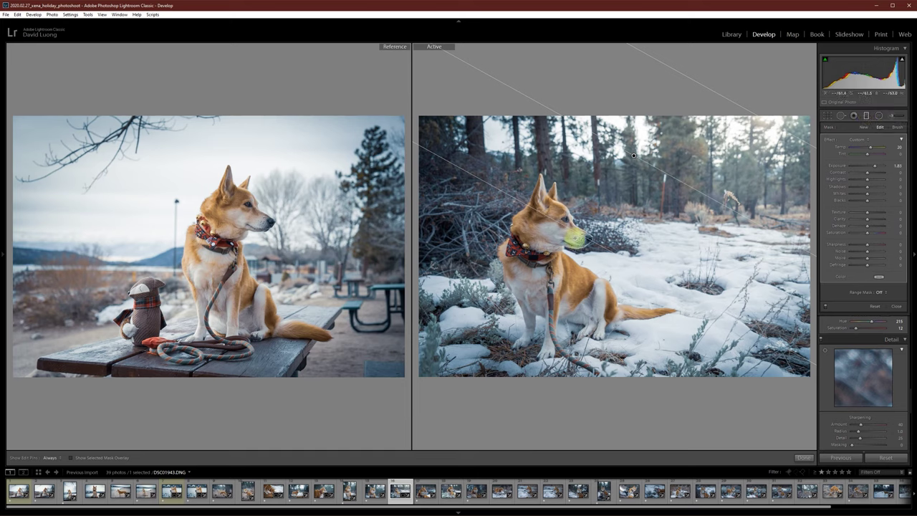
{"action": "left_click_drag", "start_coordinate": [578, 231], "coordinate": [539, 265]}
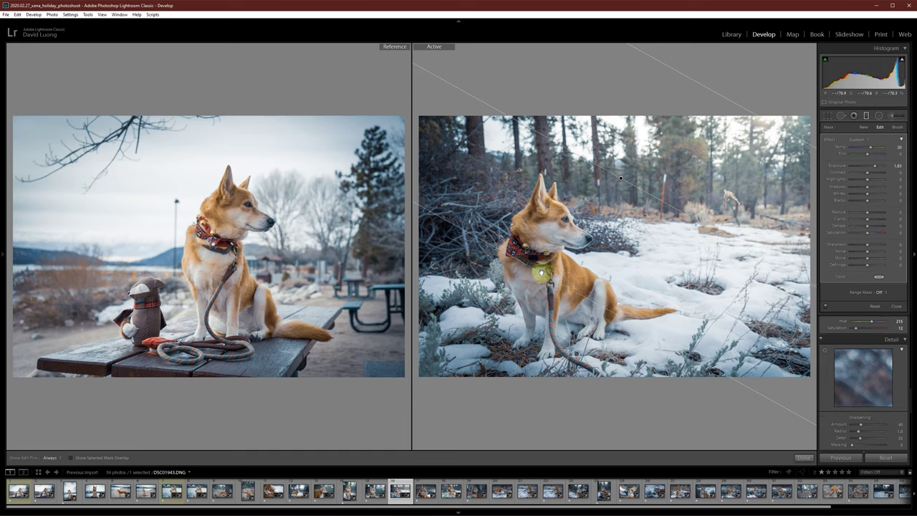
{"action": "left_click", "coordinate": [859, 119]}
{"action": "left_click", "coordinate": [832, 181]}
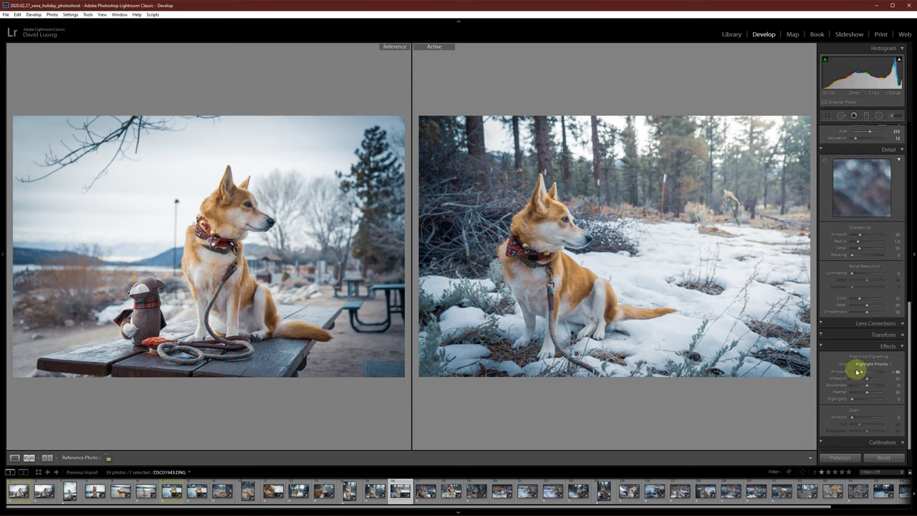
Lighten the vignette slightly and nudge exposure up to +0.30, then back to +0.20
{"action": "left_click_drag", "start_coordinate": [864, 373], "coordinate": [861, 374]}
{"action": "scroll", "coordinate": [898, 328], "scroll_direction": "up", "scroll_amount": 6}
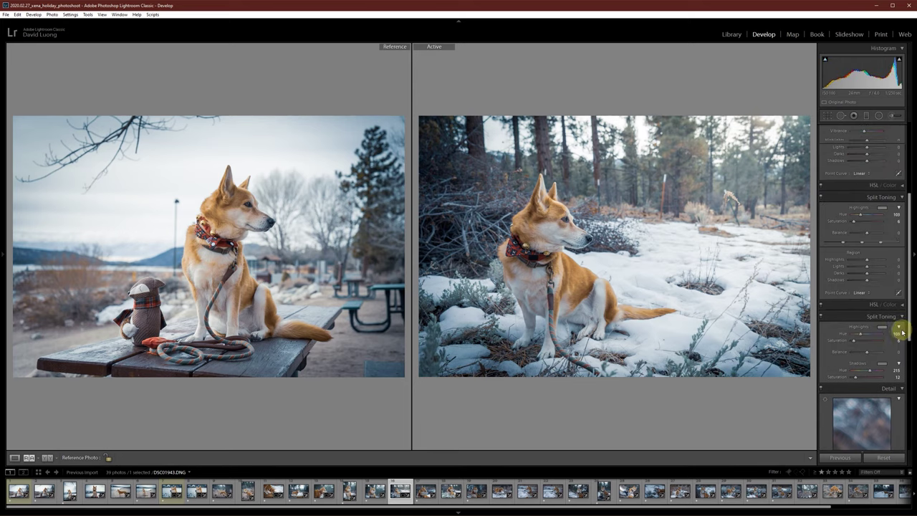
{"action": "key", "text": "equal"}
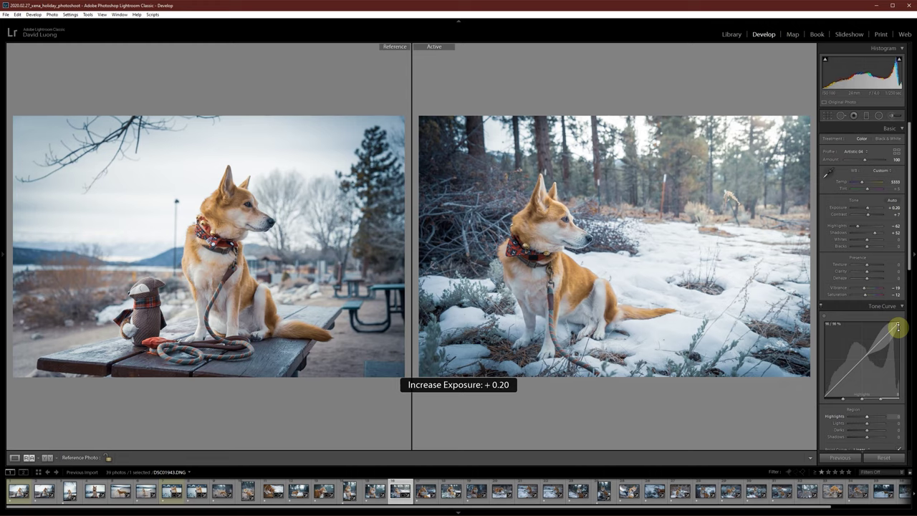
{"action": "key", "text": "equal"}
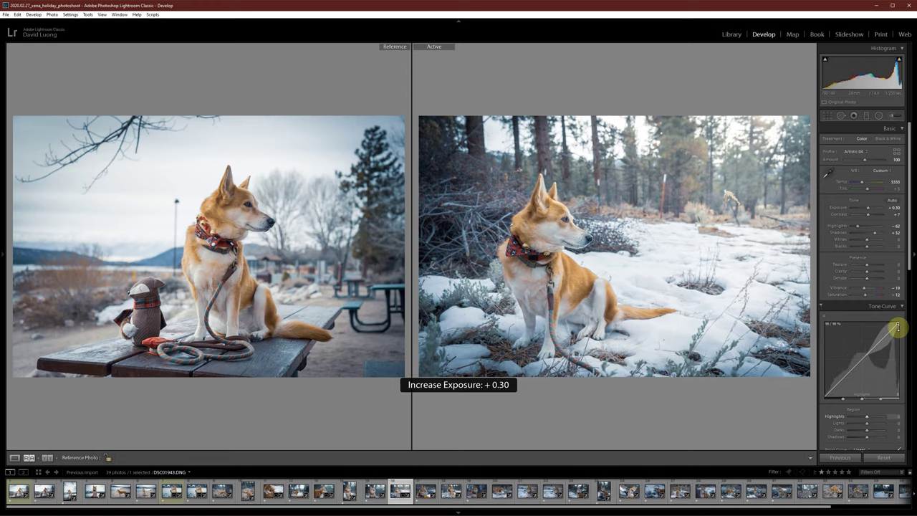
{"action": "key", "text": "minus"}
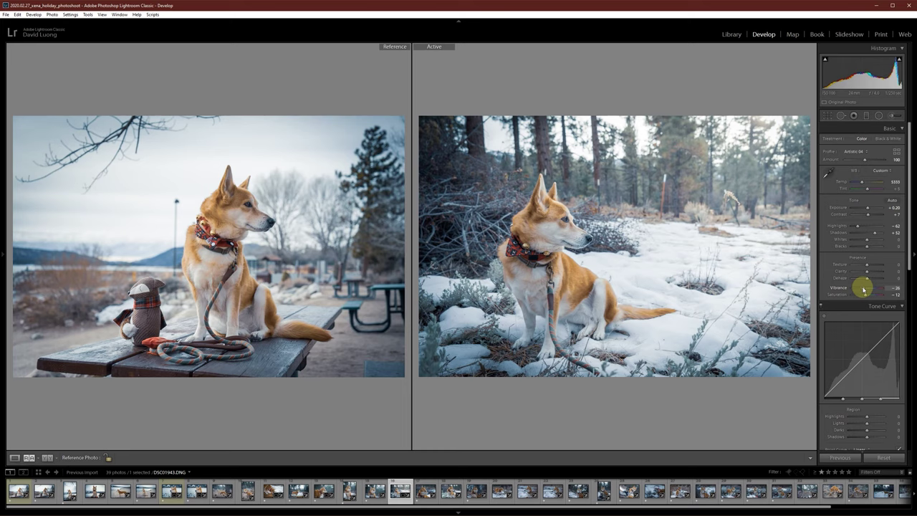
Darken the lower-right snow foreground with a -0.87 exposure graduated filter
{"action": "left_click", "coordinate": [866, 116]}
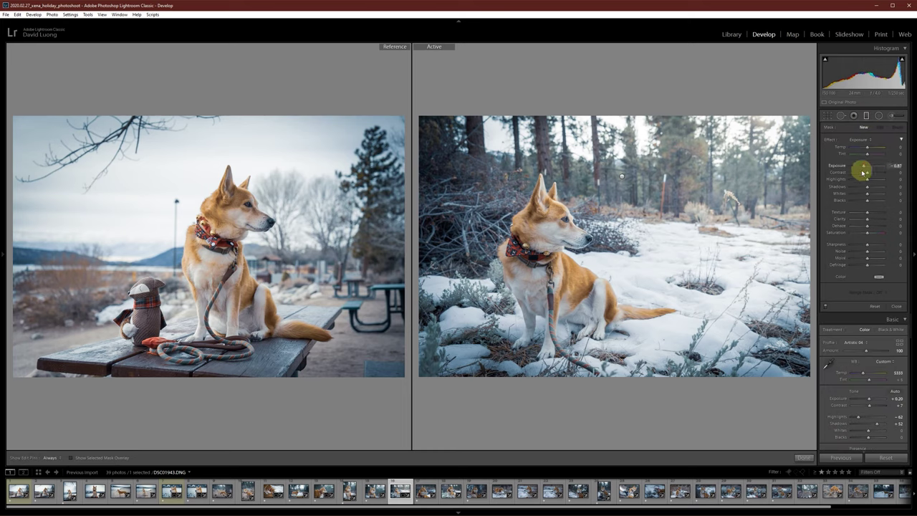
{"action": "left_click_drag", "start_coordinate": [797, 384], "coordinate": [660, 205]}
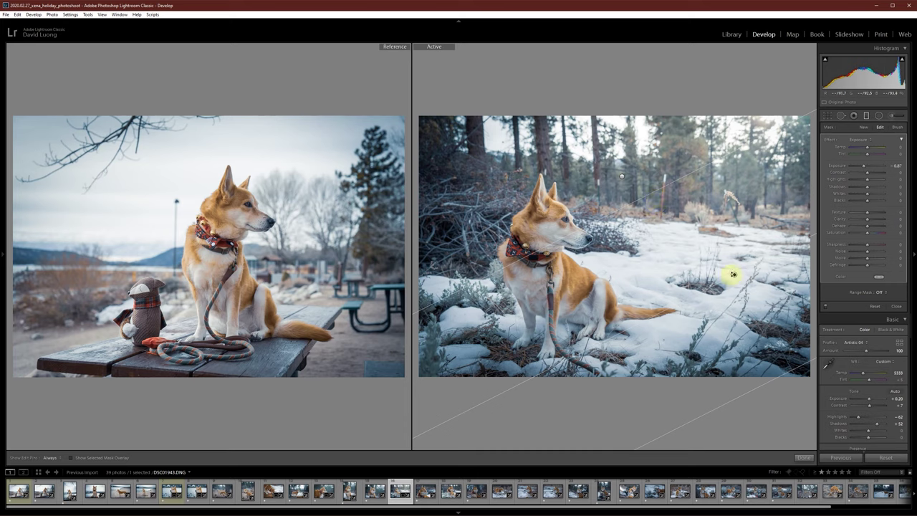
{"action": "left_click_drag", "start_coordinate": [731, 275], "coordinate": [731, 274]}
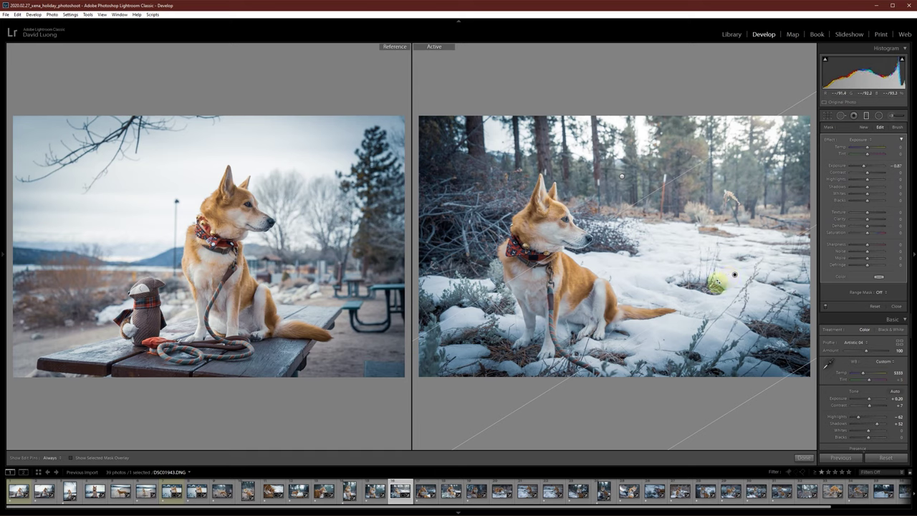
{"action": "left_click", "coordinate": [867, 116]}
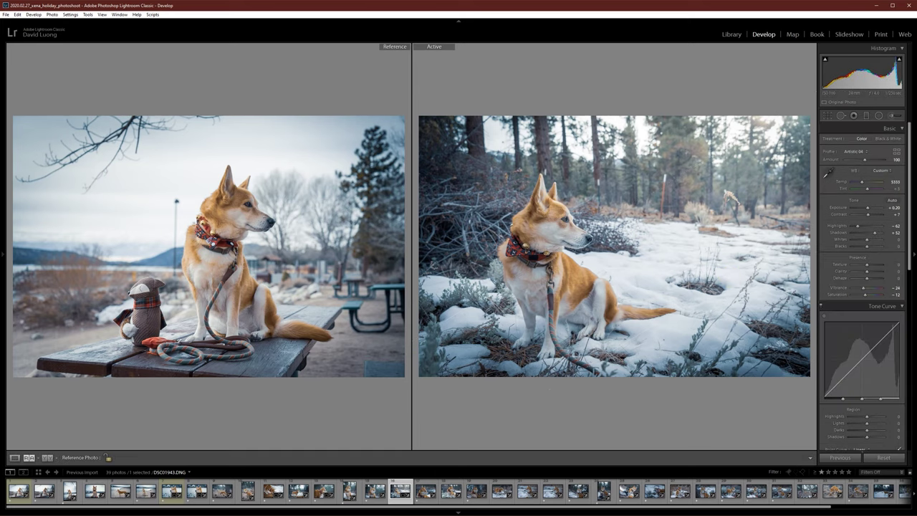
On DSC01944, raise exposure to +0.48 and darken the corners with a vignette
{"action": "left_click", "coordinate": [424, 493]}
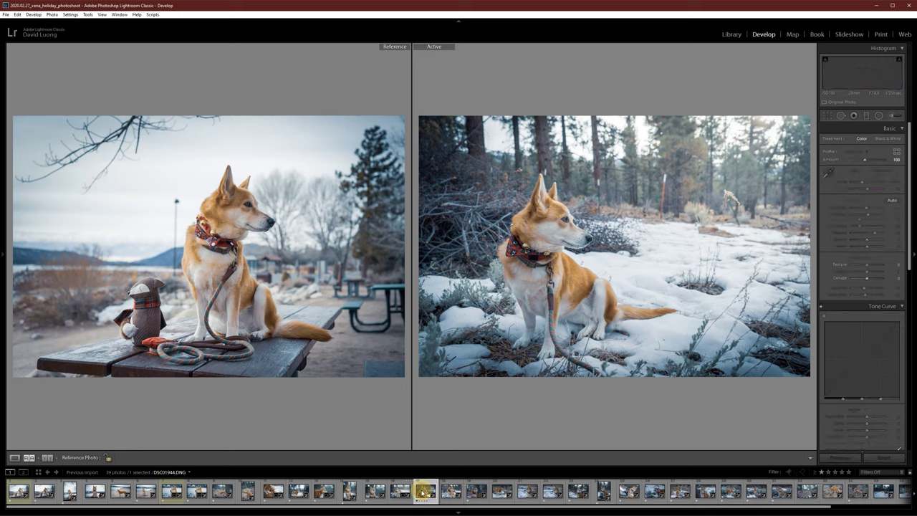
{"action": "left_click", "coordinate": [868, 208]}
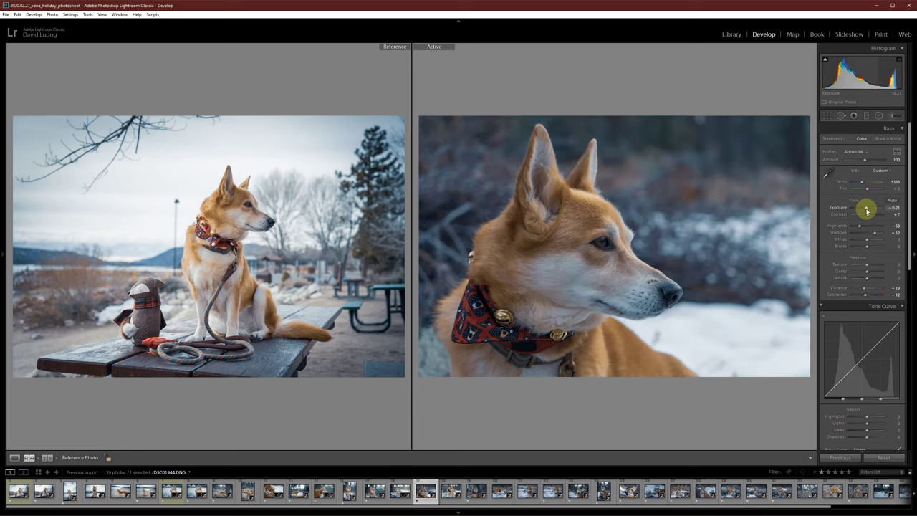
{"action": "left_click_drag", "start_coordinate": [867, 210], "coordinate": [870, 210]}
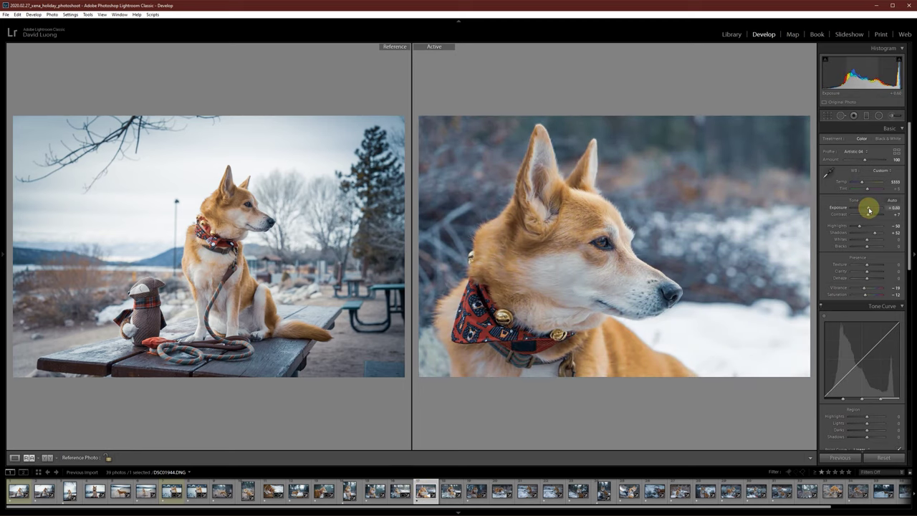
{"action": "scroll", "coordinate": [893, 383], "scroll_direction": "down", "scroll_amount": 15}
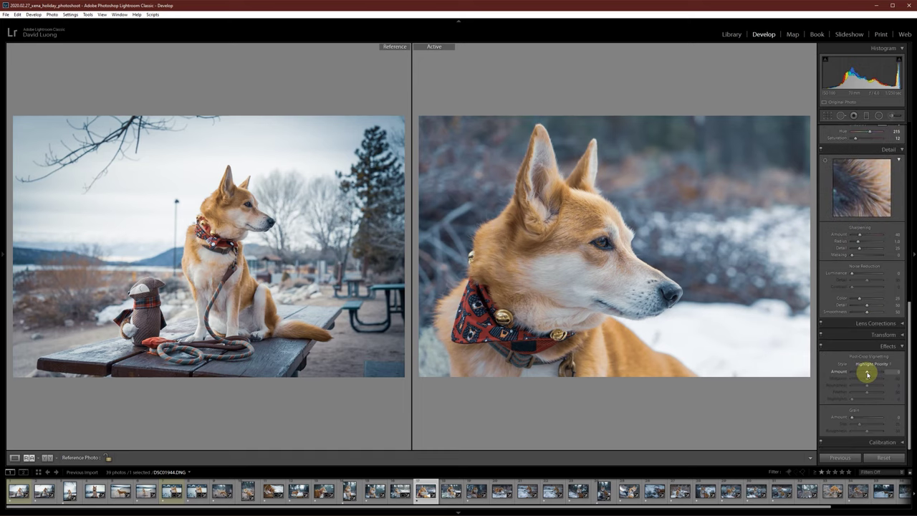
{"action": "left_click_drag", "start_coordinate": [868, 377], "coordinate": [863, 373]}
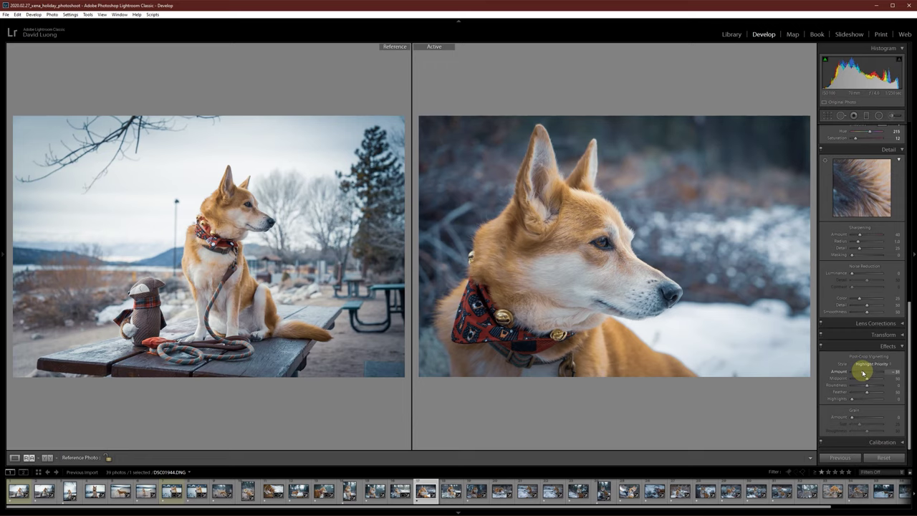
{"action": "scroll", "coordinate": [876, 368], "scroll_direction": "up", "scroll_amount": 10}
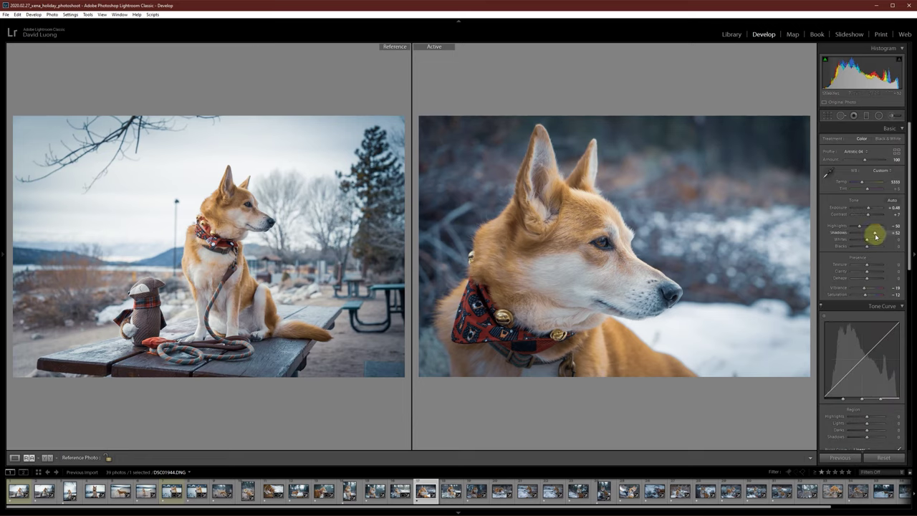
Add a diagonal brightening graduated filter at exposure 1.30 across the upper right
{"action": "left_click", "coordinate": [867, 117]}
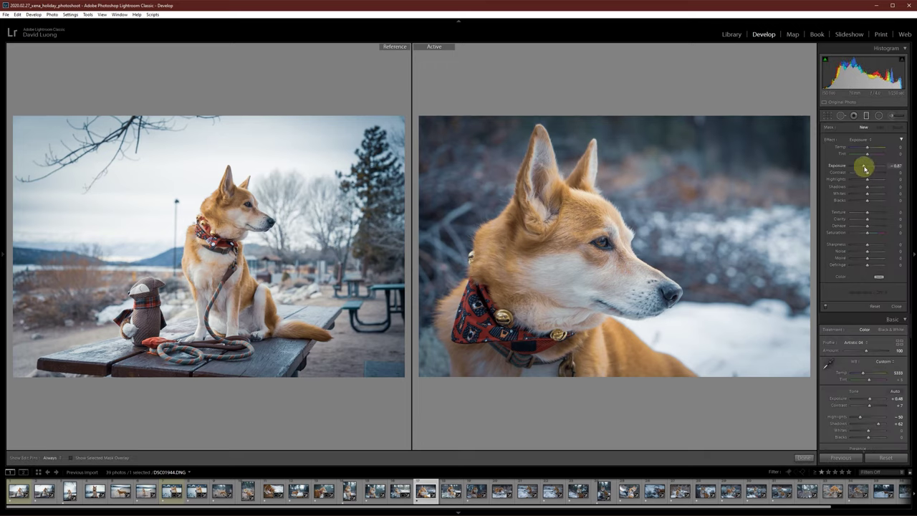
{"action": "left_click_drag", "start_coordinate": [871, 167], "coordinate": [873, 167]}
{"action": "mouse_move", "coordinate": [816, 98]}
{"action": "left_mouse_down"}
{"action": "mouse_move", "coordinate": [676, 219]}
{"action": "mouse_move", "coordinate": [682, 257]}
{"action": "left_mouse_up"}
{"action": "left_click_drag", "start_coordinate": [867, 153], "coordinate": [869, 152]}
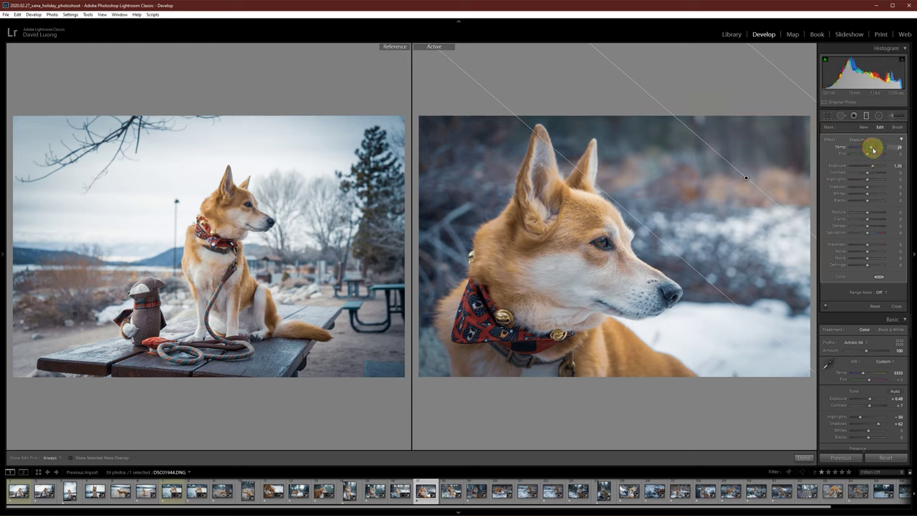
{"action": "left_click", "coordinate": [865, 115]}
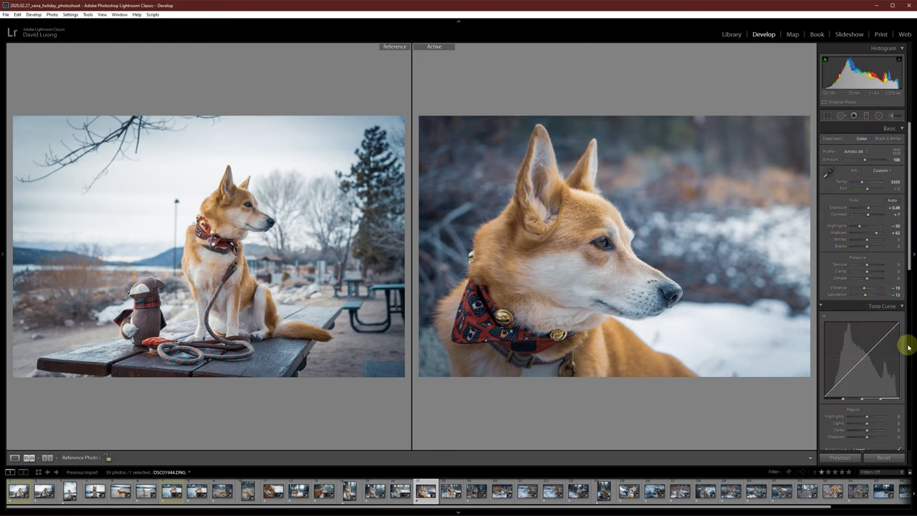
Deepen the corner vignette to -36, then move on to DSC01945
{"action": "scroll", "coordinate": [907, 344], "scroll_direction": "down", "scroll_amount": 3}
{"action": "scroll", "coordinate": [898, 355], "scroll_direction": "down", "scroll_amount": 4}
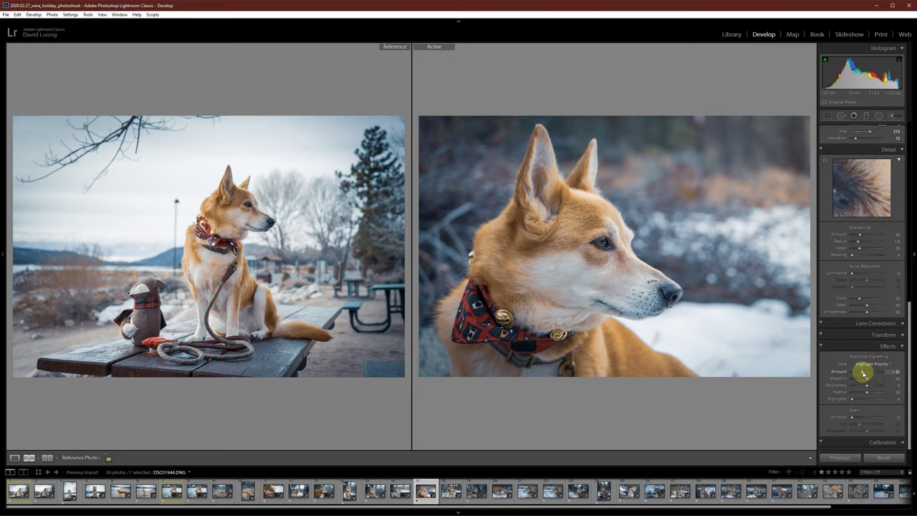
{"action": "left_click_drag", "start_coordinate": [865, 373], "coordinate": [863, 372]}
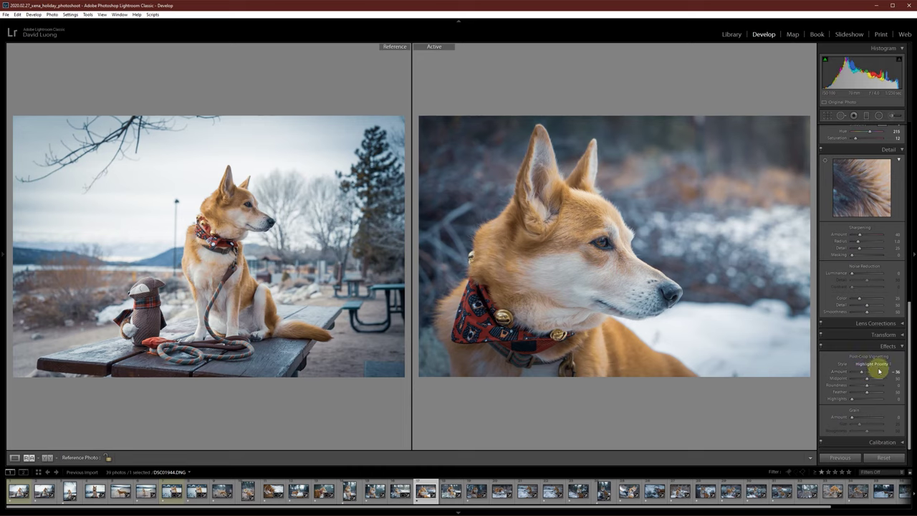
{"action": "scroll", "coordinate": [870, 375], "scroll_direction": "up", "scroll_amount": 7}
{"action": "left_click", "coordinate": [454, 487]}
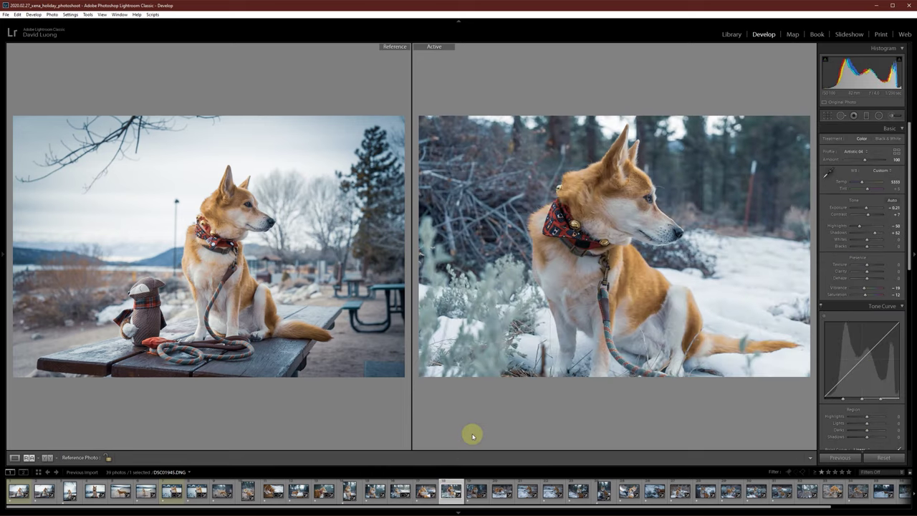
Browse between DSC01944, DSC01945, DSC01951 and DSC01973 in the filmstrip
{"action": "left_click", "coordinate": [426, 490]}
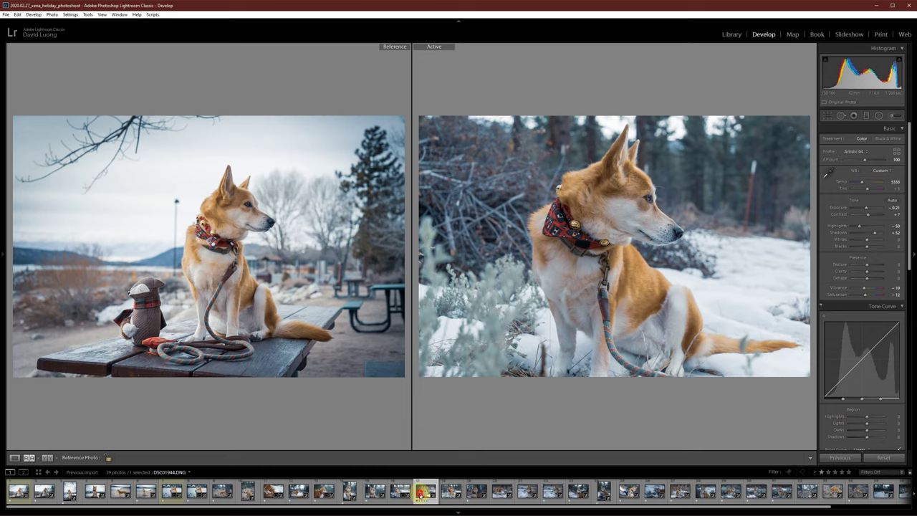
{"action": "left_click", "coordinate": [446, 494]}
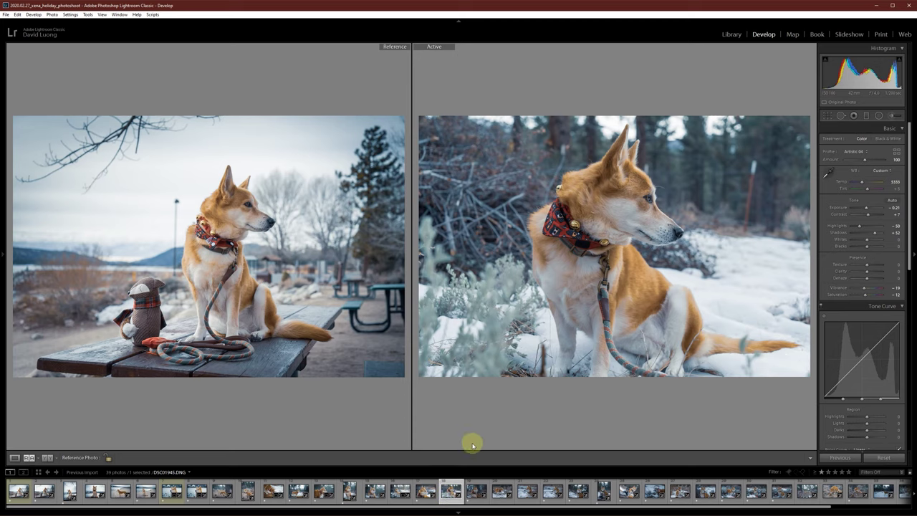
{"action": "left_click", "coordinate": [433, 493]}
{"action": "left_click", "coordinate": [449, 493]}
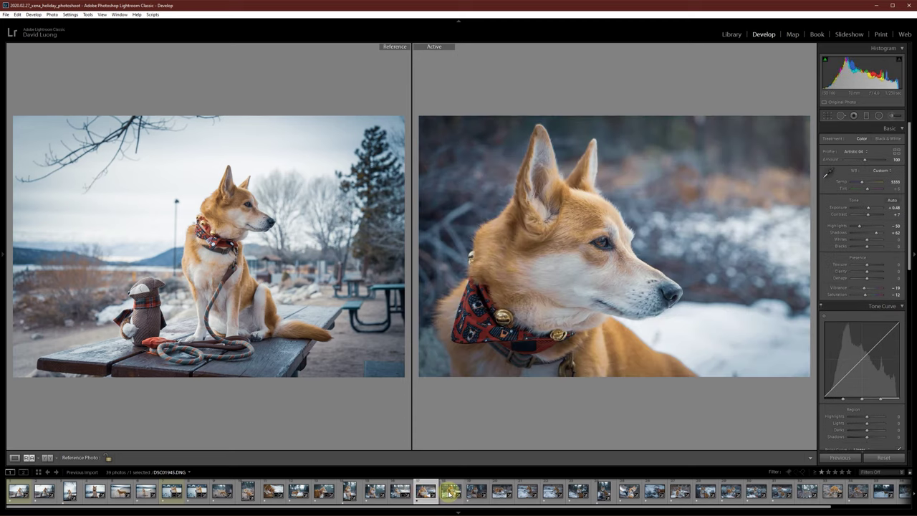
{"action": "left_click", "coordinate": [448, 493]}
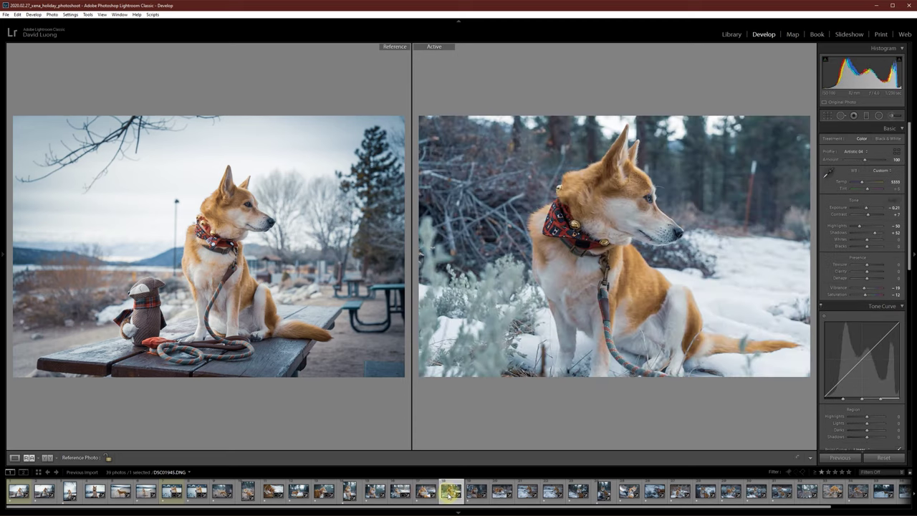
{"action": "left_click", "coordinate": [425, 493]}
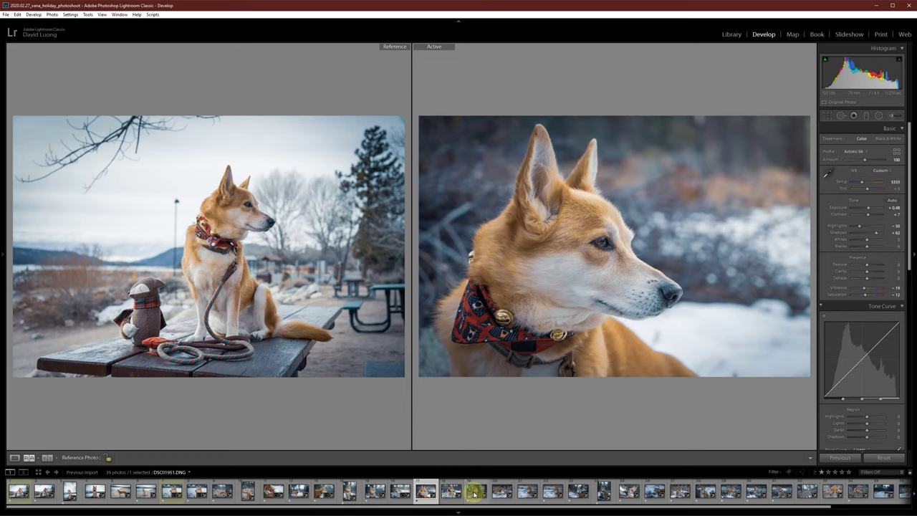
{"action": "left_click", "coordinate": [475, 491]}
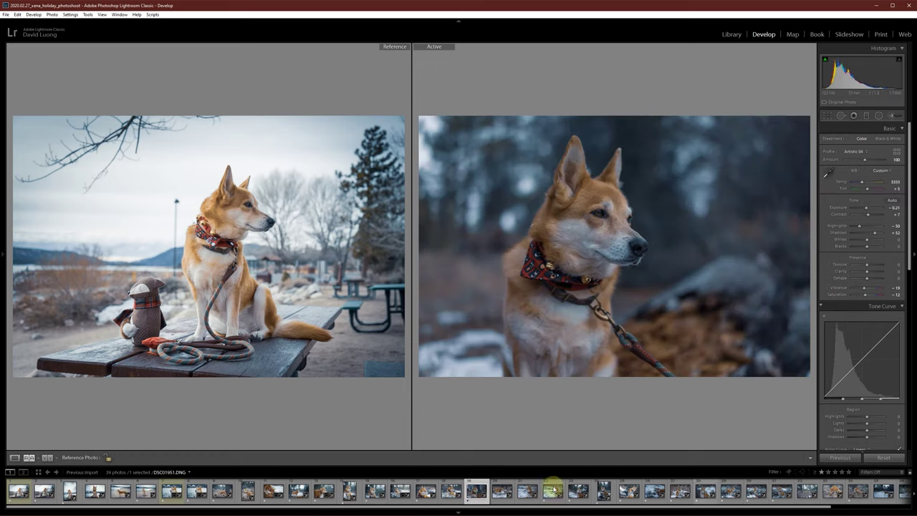
{"action": "left_click", "coordinate": [450, 492]}
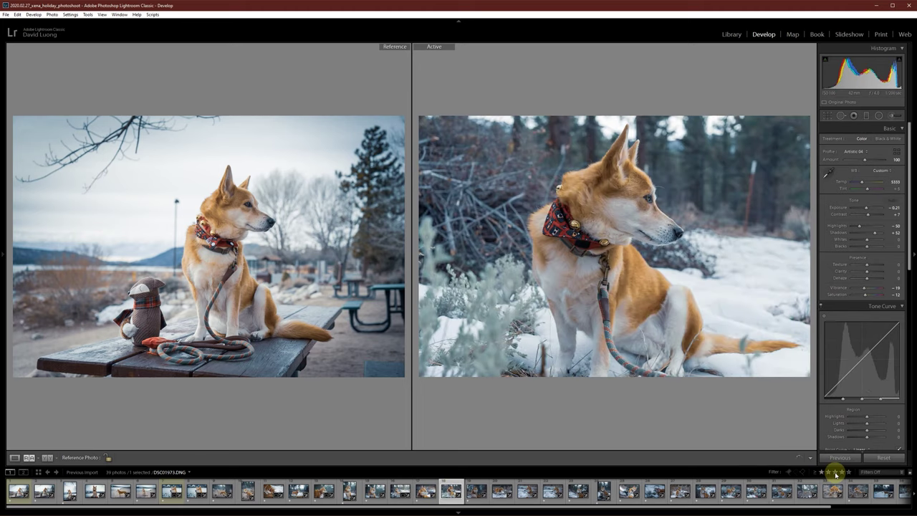
Filter the filmstrip to rated photos (28 of 39) and reselect DSC01944
{"action": "left_click", "coordinate": [823, 472]}
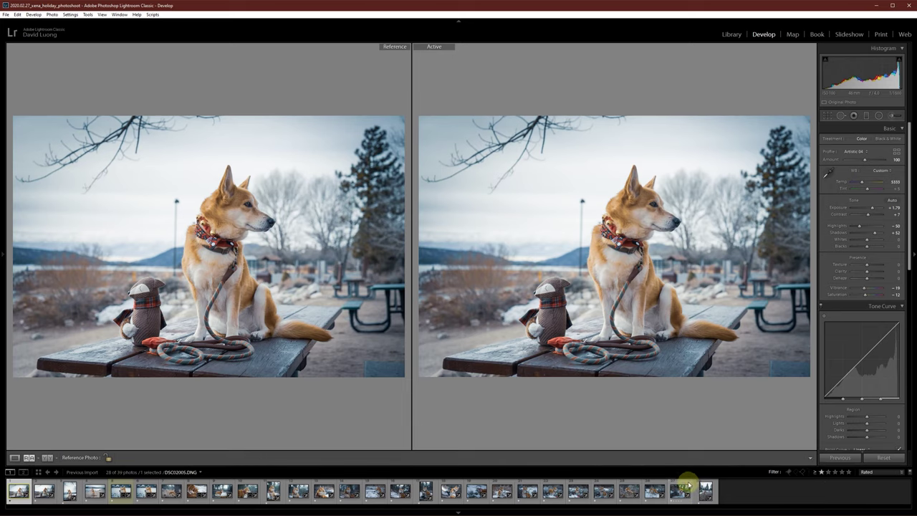
{"action": "left_click", "coordinate": [741, 491]}
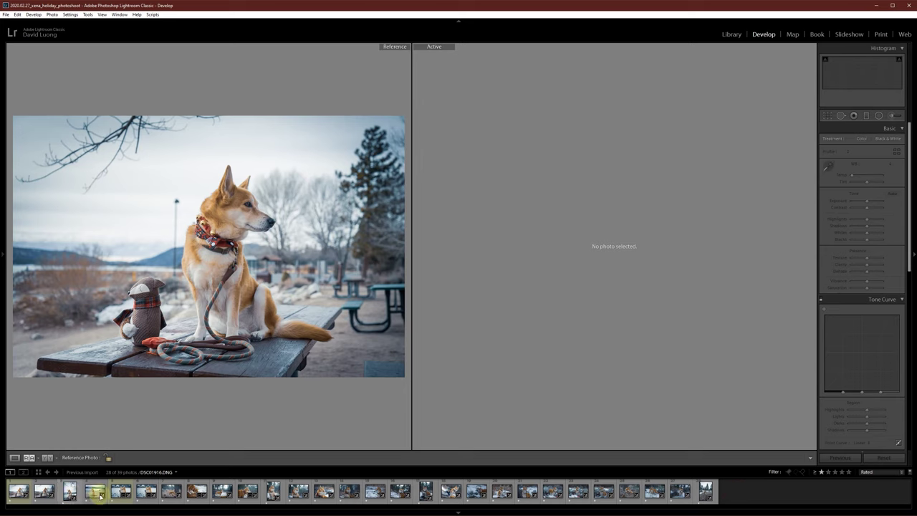
{"action": "left_click", "coordinate": [322, 492]}
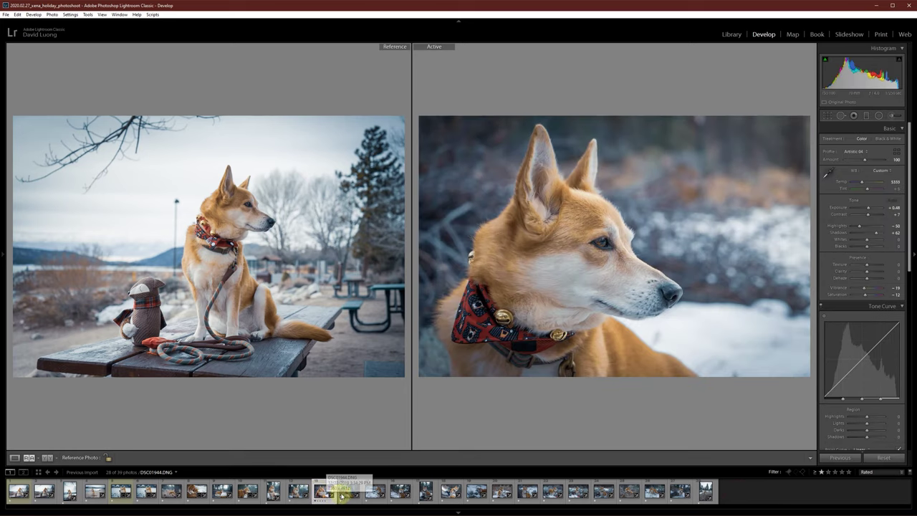
On DSC01951, raise exposure to about +0.73, add a -19 edge vignette, and zoom to check the eye
{"action": "left_click", "coordinate": [348, 492]}
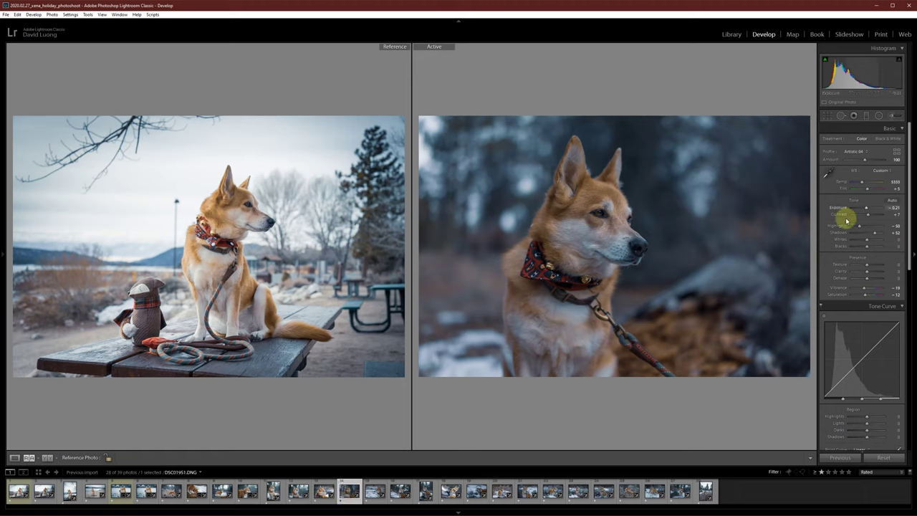
{"action": "left_click_drag", "start_coordinate": [864, 212], "coordinate": [870, 212]}
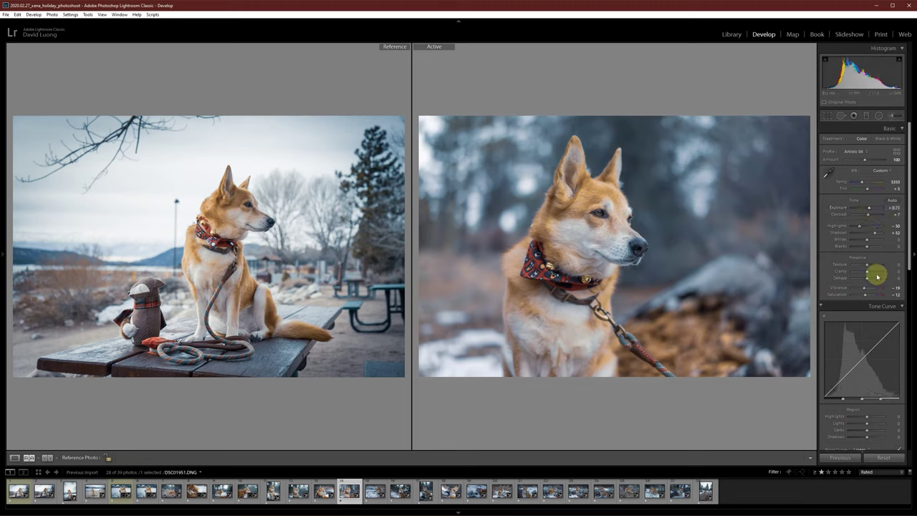
{"action": "scroll", "coordinate": [896, 358], "scroll_direction": "down", "scroll_amount": 10}
{"action": "left_click_drag", "start_coordinate": [866, 372], "coordinate": [865, 372]}
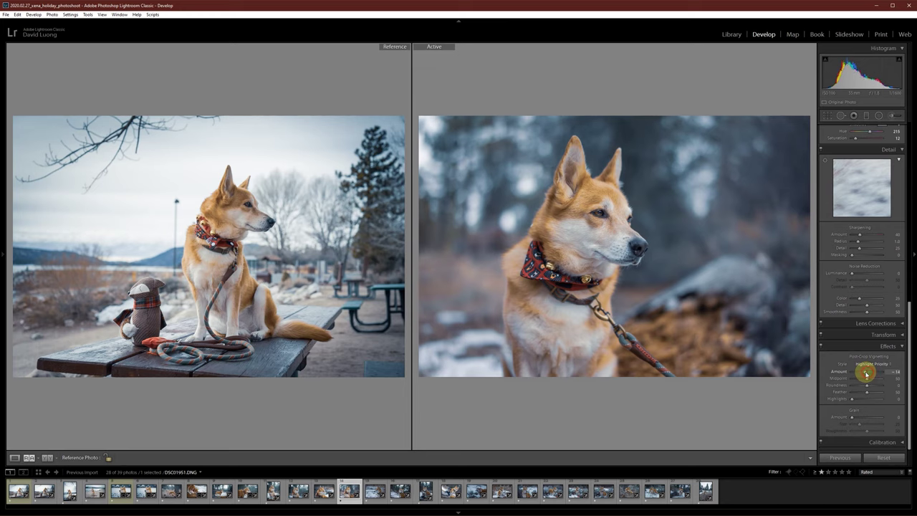
{"action": "left_click", "coordinate": [607, 211]}
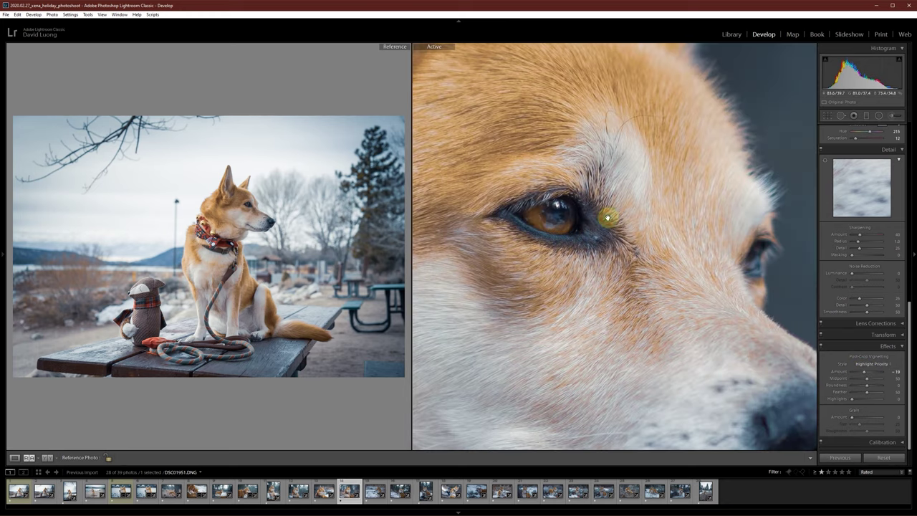
{"action": "left_click", "coordinate": [566, 217]}
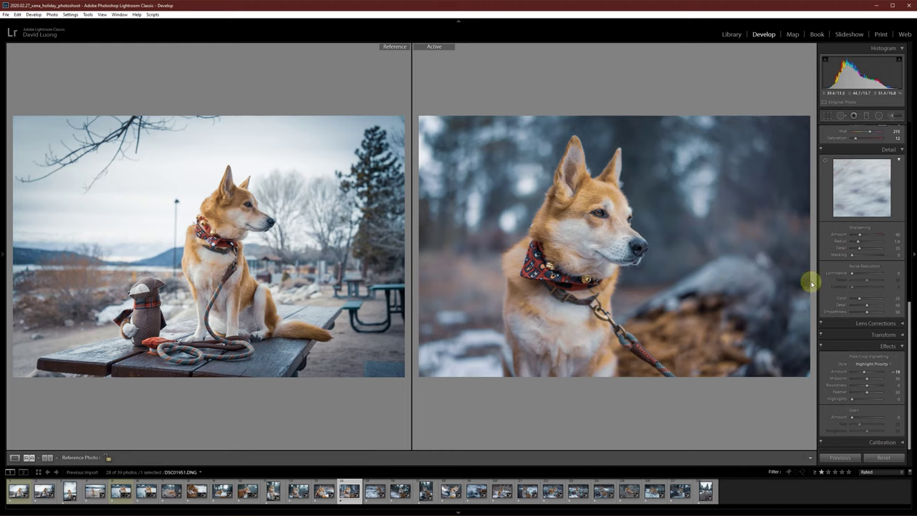
Leave Reference View and tighten the crop around the dog's head and collar
{"action": "key", "text": "r"}
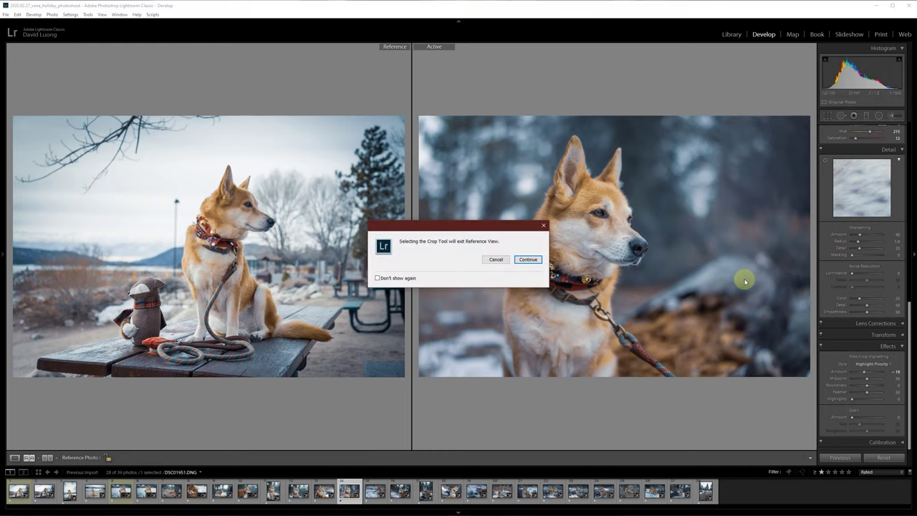
{"action": "left_click", "coordinate": [531, 259]}
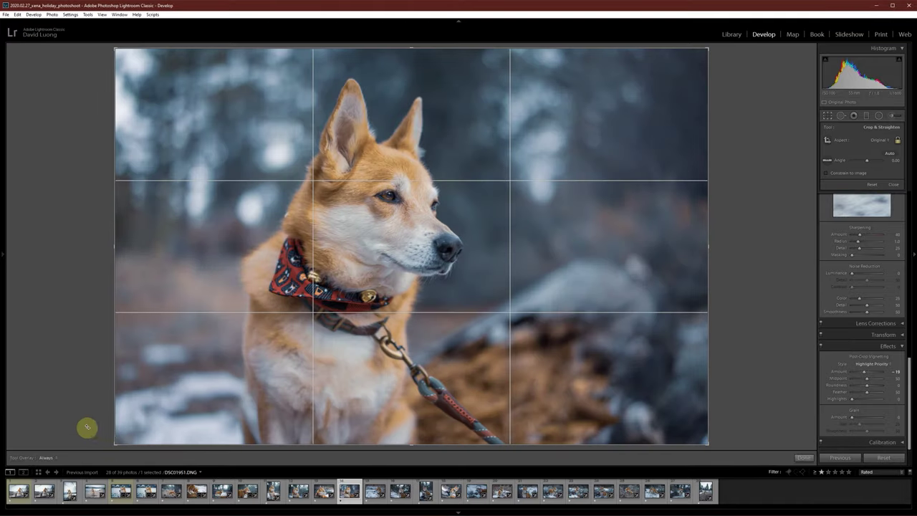
{"action": "left_click_drag", "start_coordinate": [115, 445], "coordinate": [186, 408]}
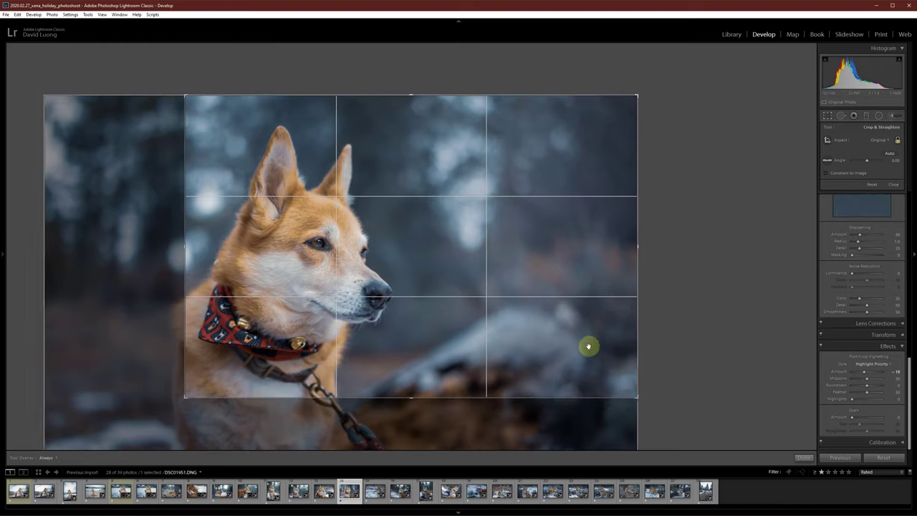
{"action": "left_click_drag", "start_coordinate": [639, 399], "coordinate": [624, 382]}
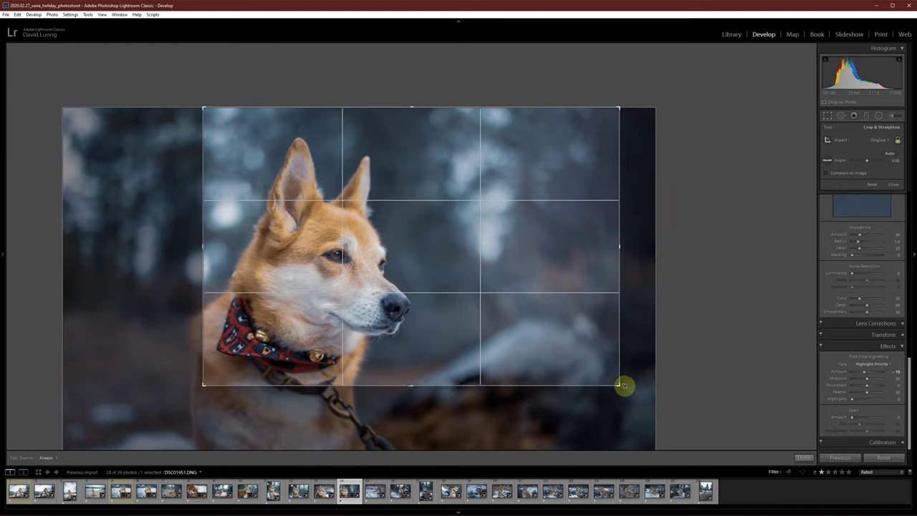
{"action": "left_click_drag", "start_coordinate": [528, 342], "coordinate": [459, 272]}
Commit the crop with the photo shifted slightly right, and set Vignetting Amount to -40
{"action": "key", "text": "Return"}
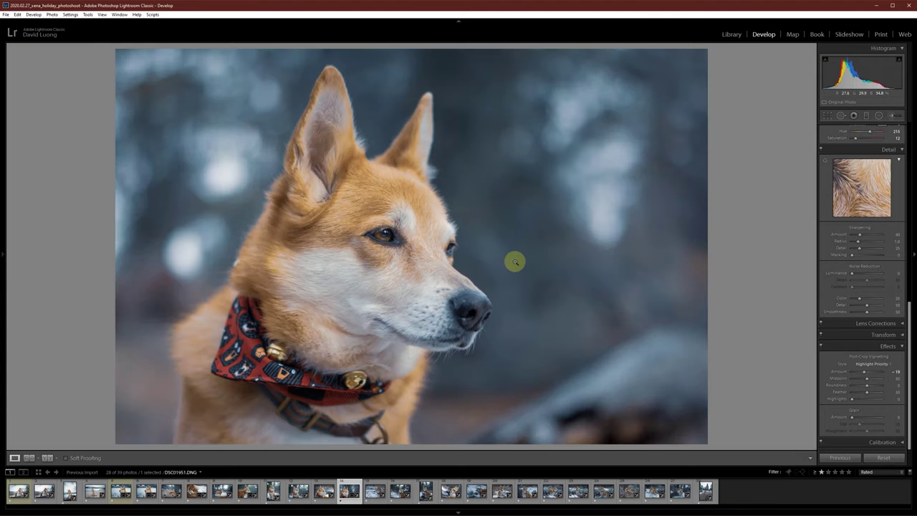
{"action": "key", "text": "r"}
{"action": "left_click_drag", "start_coordinate": [510, 242], "coordinate": [526, 242]}
{"action": "key", "text": "Return"}
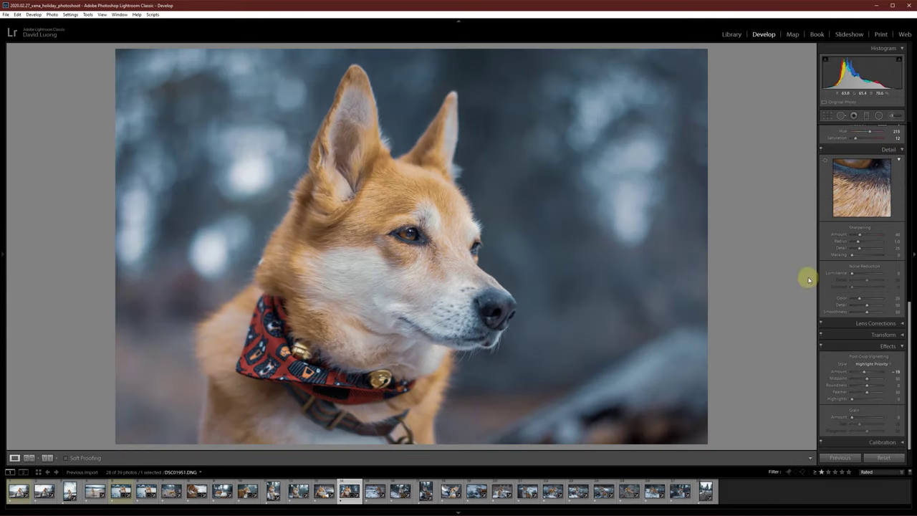
{"action": "left_click_drag", "start_coordinate": [863, 373], "coordinate": [861, 373]}
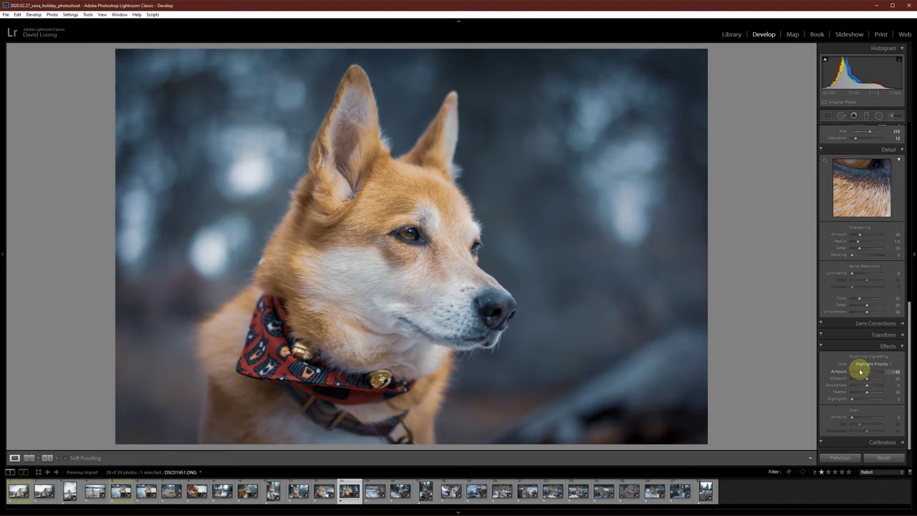
Add a warmer-temperature graduated filter over the upper-right background
{"action": "left_click", "coordinate": [866, 115]}
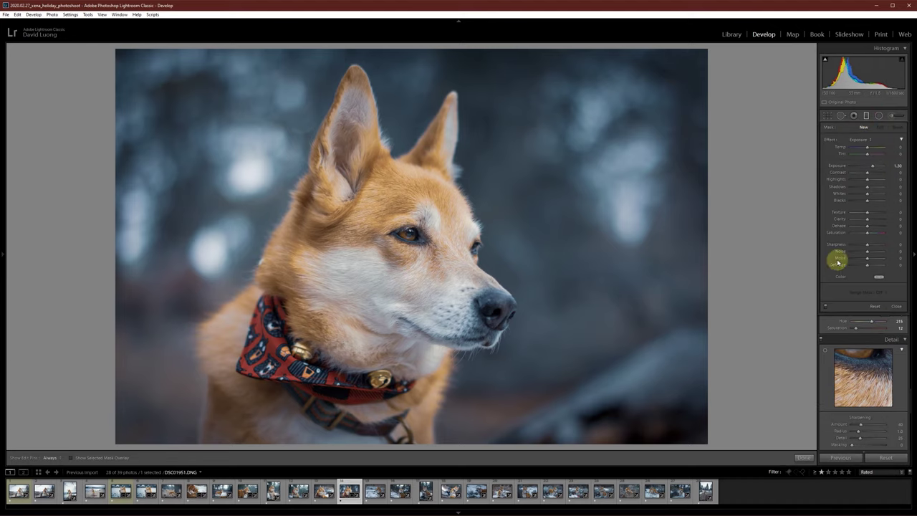
{"action": "left_click", "coordinate": [871, 149]}
{"action": "left_click_drag", "start_coordinate": [734, 81], "coordinate": [491, 266]}
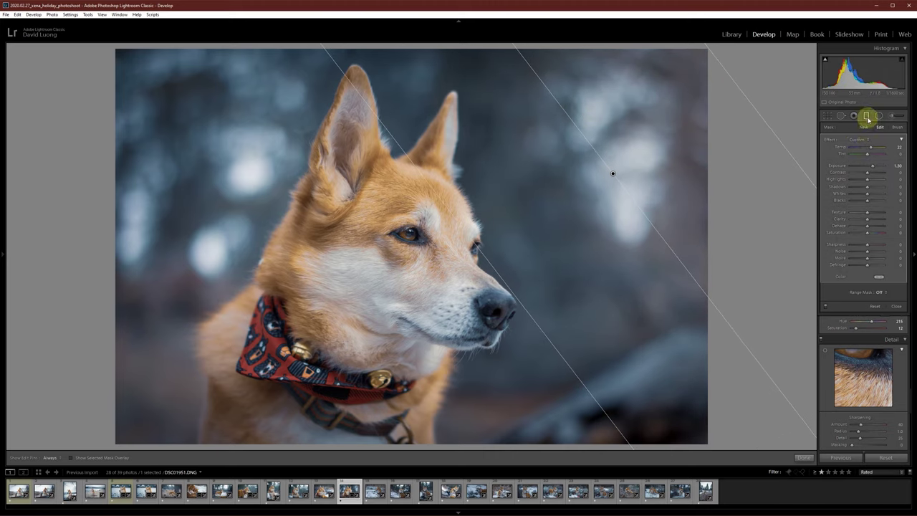
{"action": "left_click", "coordinate": [867, 116]}
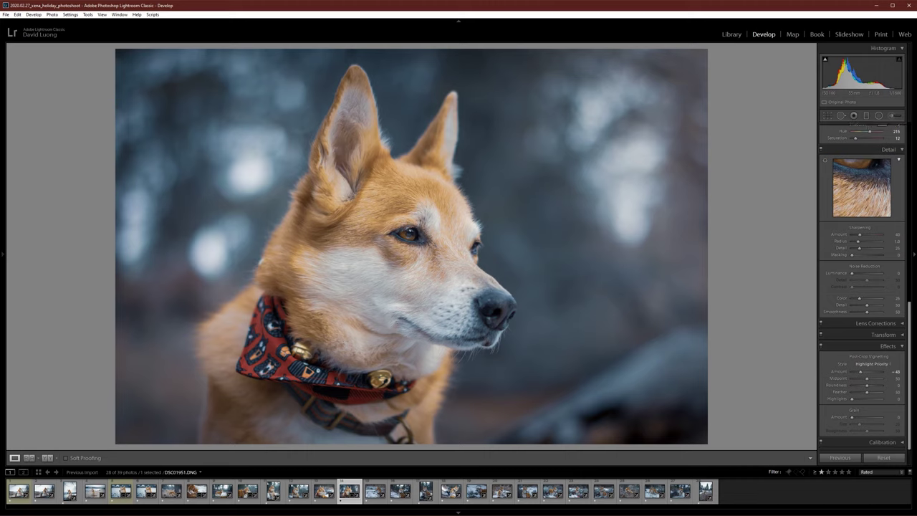
Raise the graduated filter's exposure to about +2.17, widen its transition, and move it toward the top-right corner
{"action": "left_click", "coordinate": [867, 116]}
{"action": "left_click", "coordinate": [613, 173]}
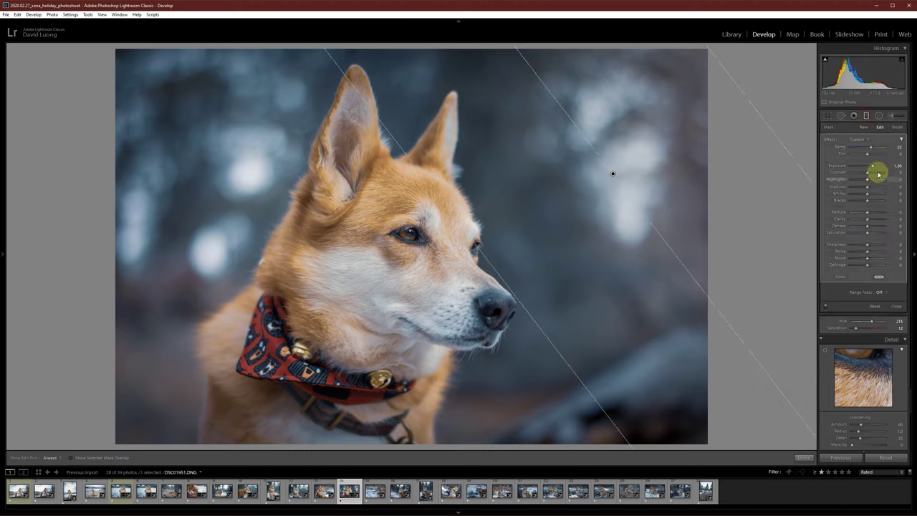
{"action": "left_click_drag", "start_coordinate": [874, 168], "coordinate": [876, 168]}
{"action": "left_click_drag", "start_coordinate": [473, 242], "coordinate": [424, 282]}
{"action": "left_click_drag", "start_coordinate": [588, 192], "coordinate": [613, 175]}
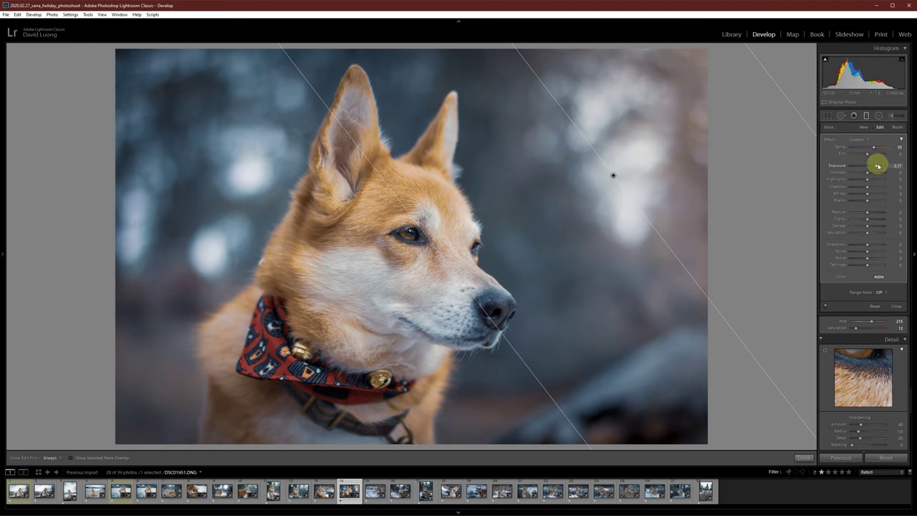
{"action": "left_click", "coordinate": [867, 117]}
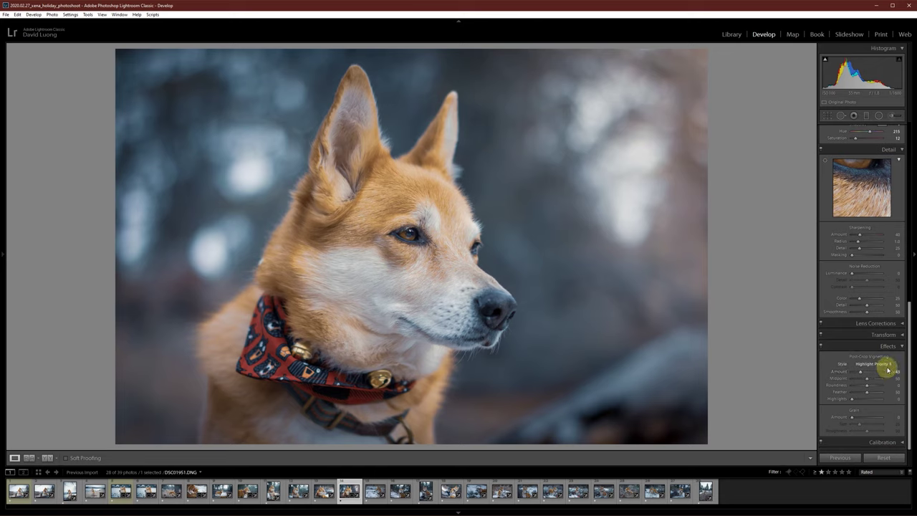
Set the overall exposure to +0.42 and filter the filmstrip to show only rated photos
{"action": "scroll", "coordinate": [888, 368], "scroll_direction": "up", "scroll_amount": 10}
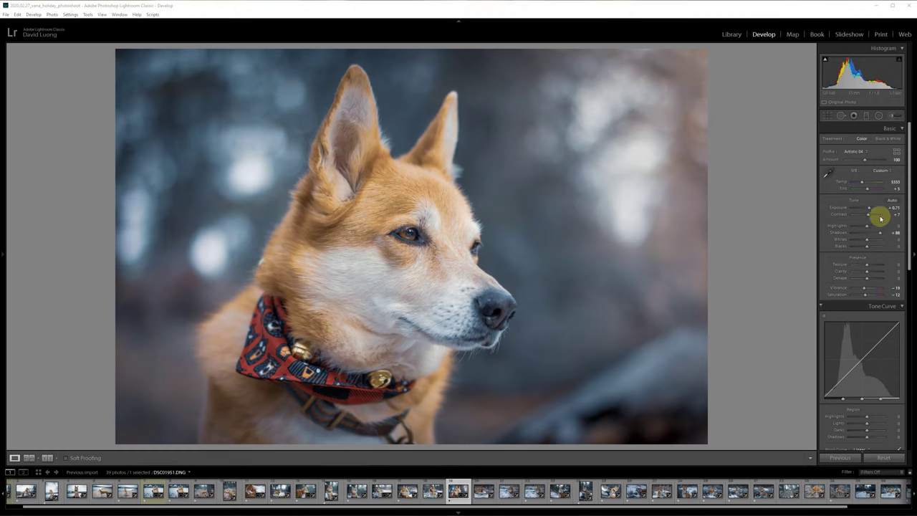
{"action": "left_click", "coordinate": [870, 209]}
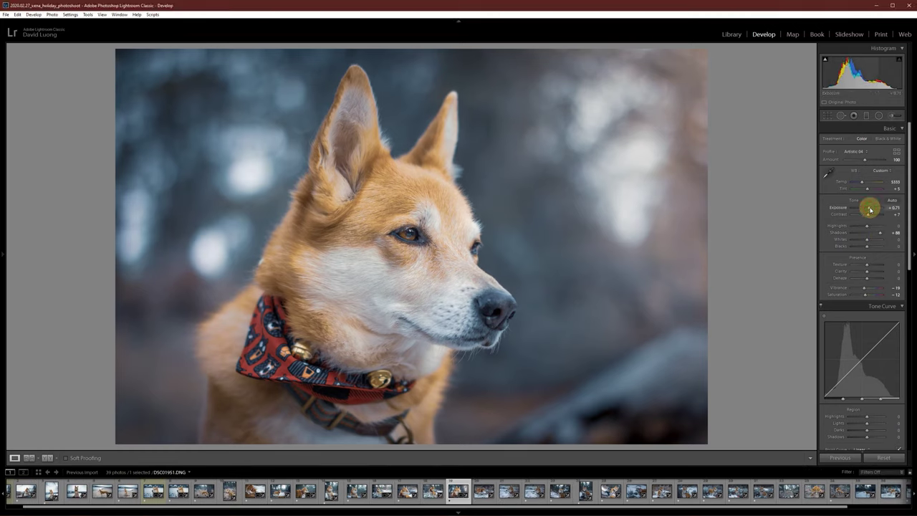
{"action": "left_click_drag", "start_coordinate": [870, 210], "coordinate": [869, 210]}
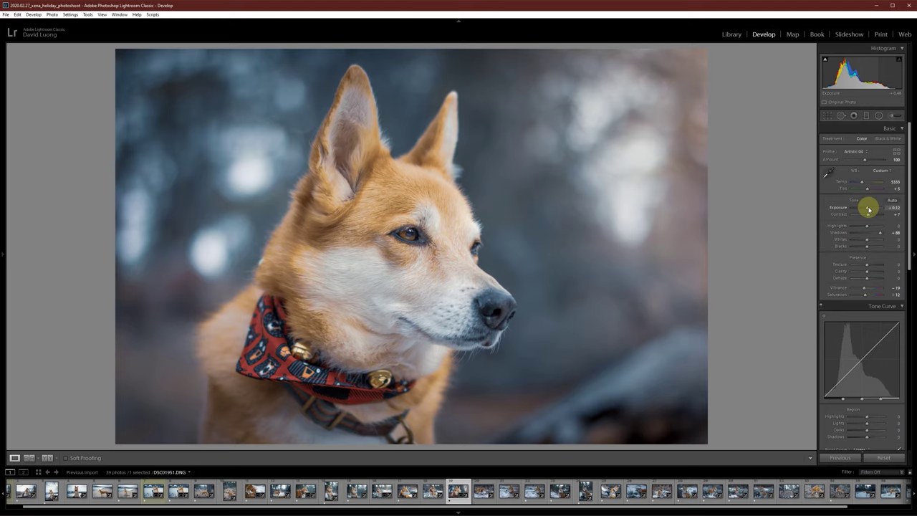
{"action": "key", "text": "Down"}
{"action": "key", "text": "Down"}
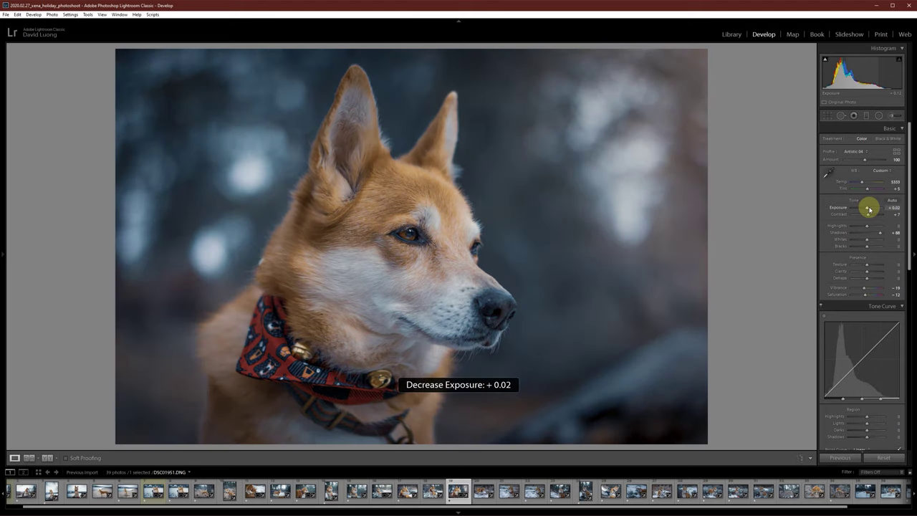
{"action": "key", "text": "Up"}
{"action": "key", "text": "Up"}
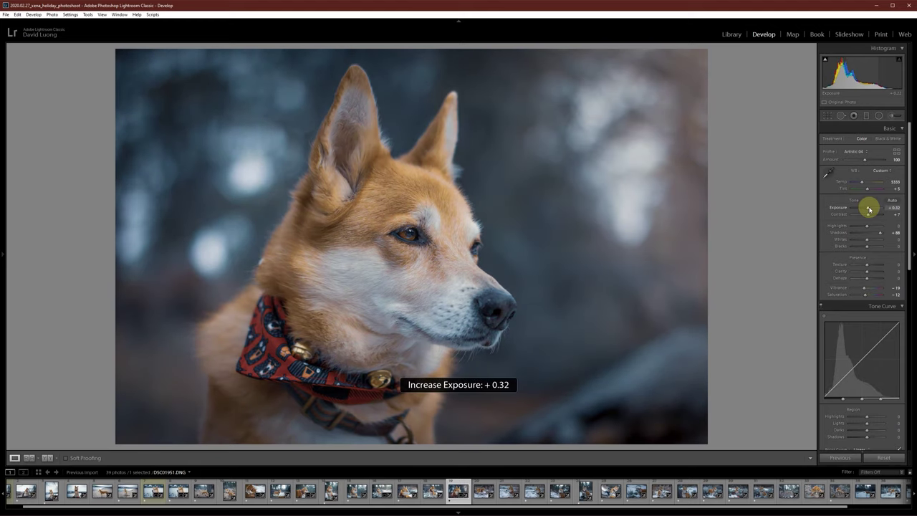
{"action": "key", "text": "Up"}
{"action": "key", "text": "Up"}
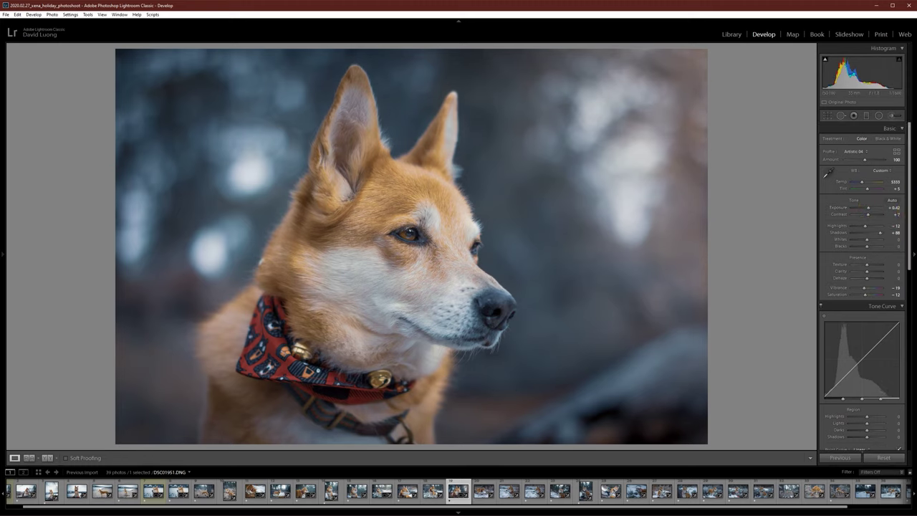
{"action": "key", "text": "ctrl+l"}
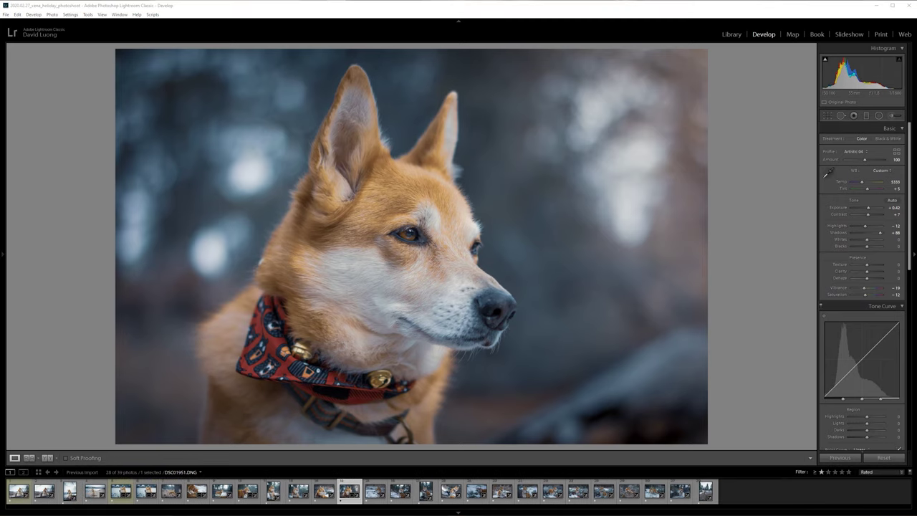
Open the snowy dog photo DSC01956.DNG and raise its exposure to +0.56
{"action": "left_click", "coordinate": [373, 492]}
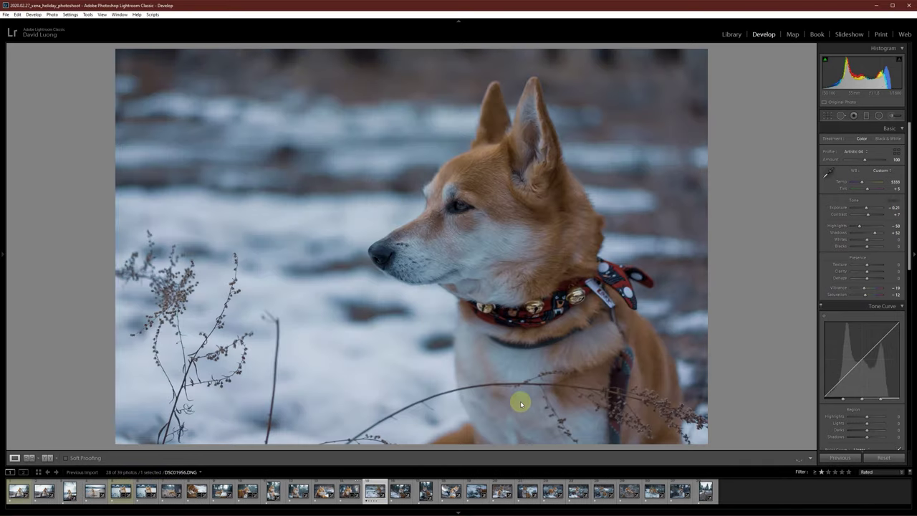
{"action": "left_click_drag", "start_coordinate": [866, 209], "coordinate": [869, 207]}
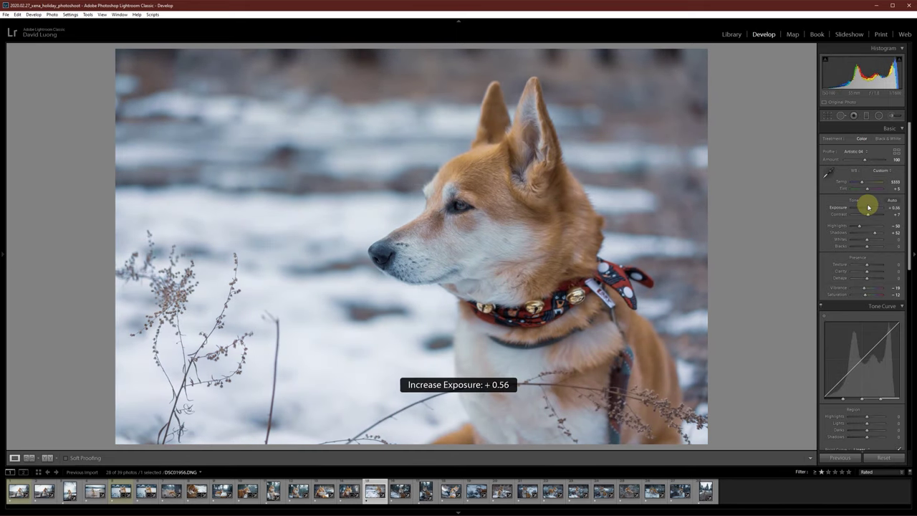
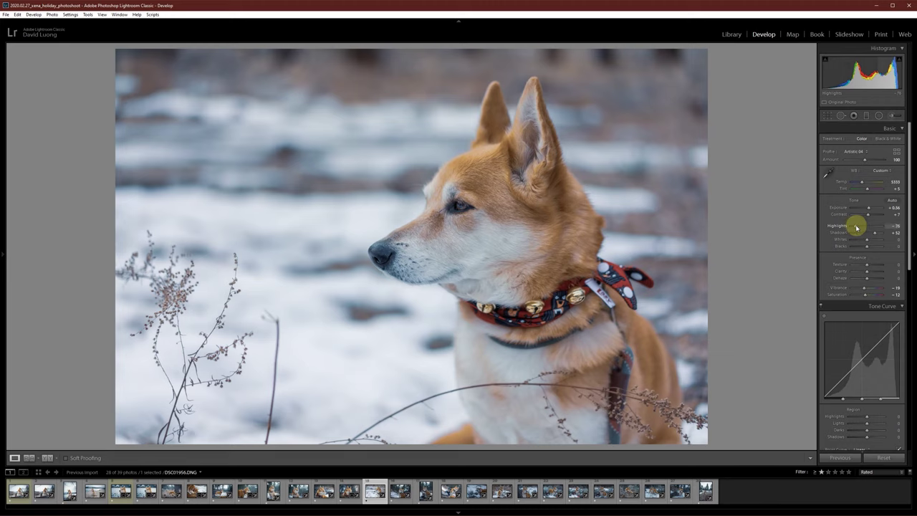
Set the snowy dog portrait's Post-Crop Vignetting Amount to -31
{"action": "left_click", "coordinate": [911, 356]}
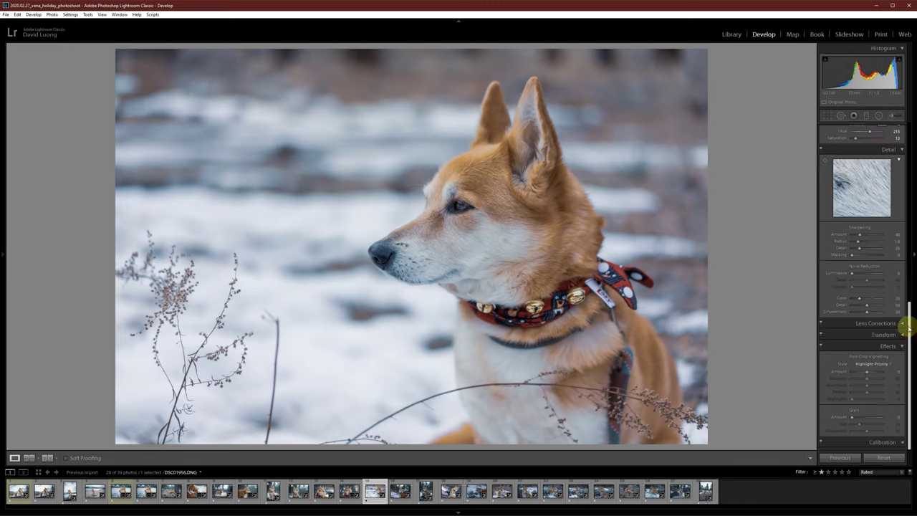
{"action": "left_click_drag", "start_coordinate": [868, 371], "coordinate": [865, 373]}
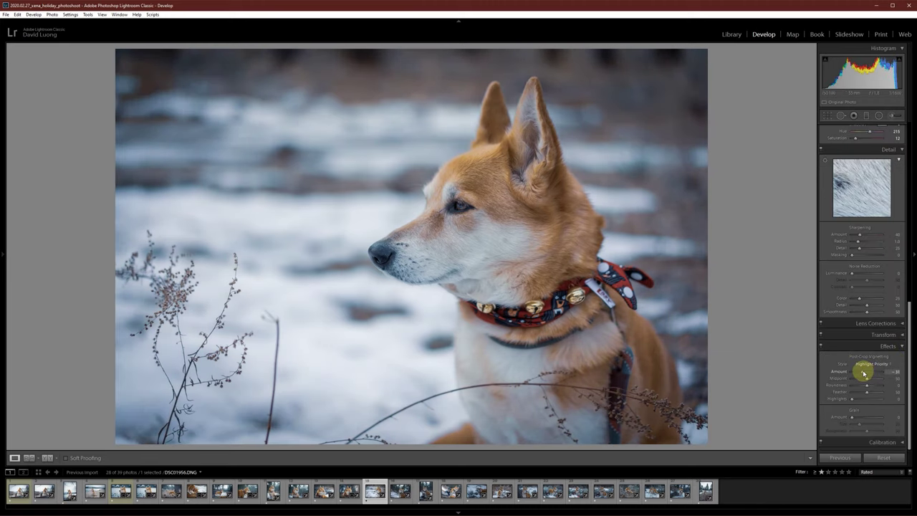
{"action": "left_click_drag", "start_coordinate": [911, 290], "coordinate": [901, 191]}
{"action": "left_click_drag", "start_coordinate": [868, 288], "coordinate": [866, 290]}
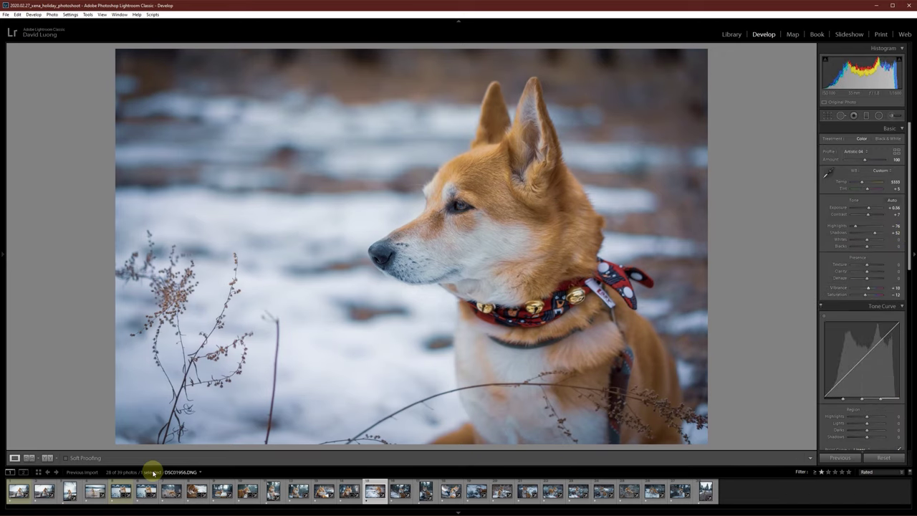
Show the picnic-table shot as reference in Reference View, then open forest photo DSC01960
{"action": "left_click", "coordinate": [29, 457]}
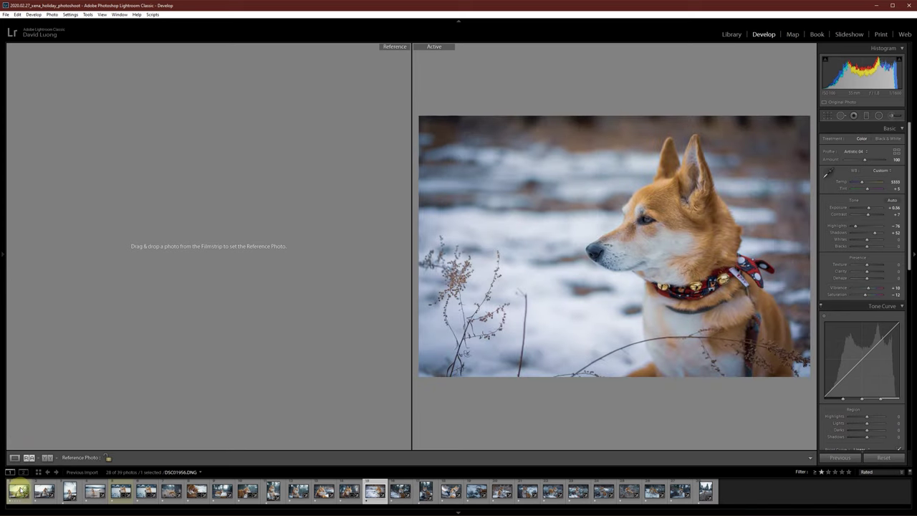
{"action": "left_click_drag", "start_coordinate": [18, 491], "coordinate": [81, 354]}
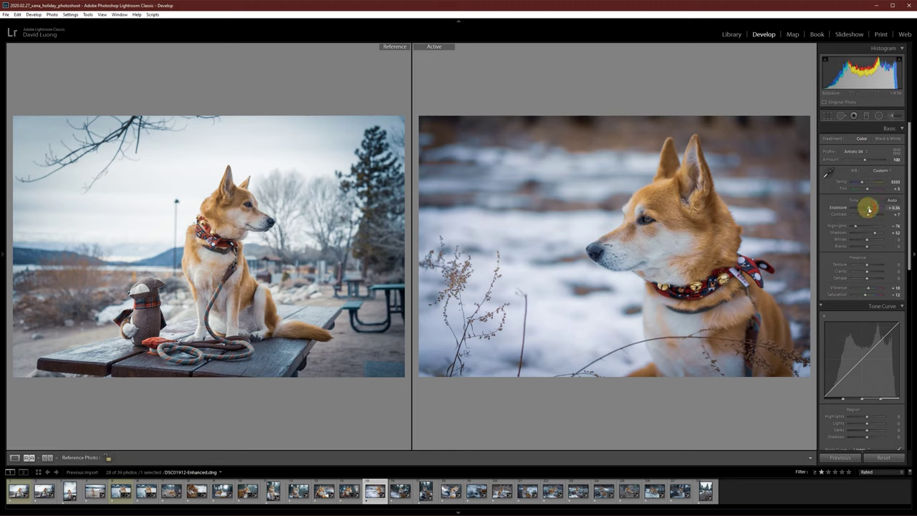
{"action": "scroll", "coordinate": [869, 209], "scroll_direction": "down", "scroll_amount": 2}
{"action": "scroll", "coordinate": [869, 209], "scroll_direction": "up", "scroll_amount": 4}
{"action": "scroll", "coordinate": [870, 209], "scroll_direction": "down", "scroll_amount": 2}
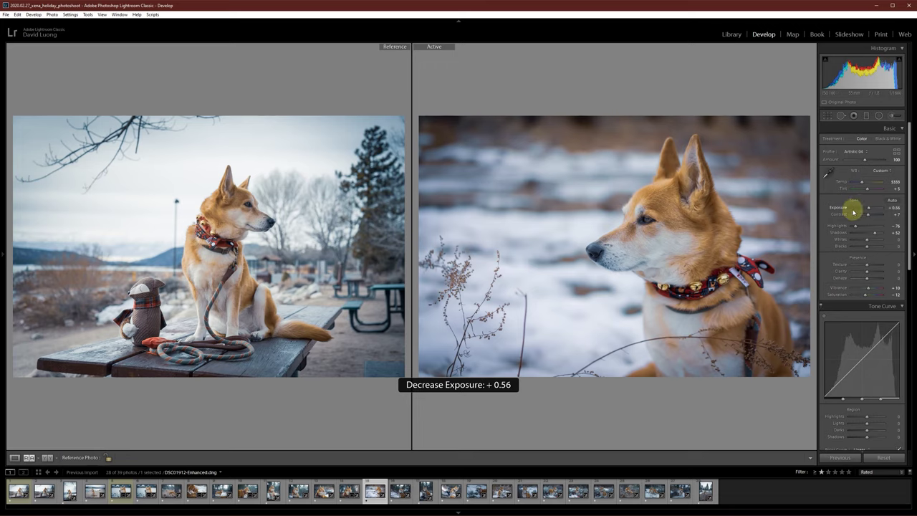
{"action": "left_click", "coordinate": [399, 491]}
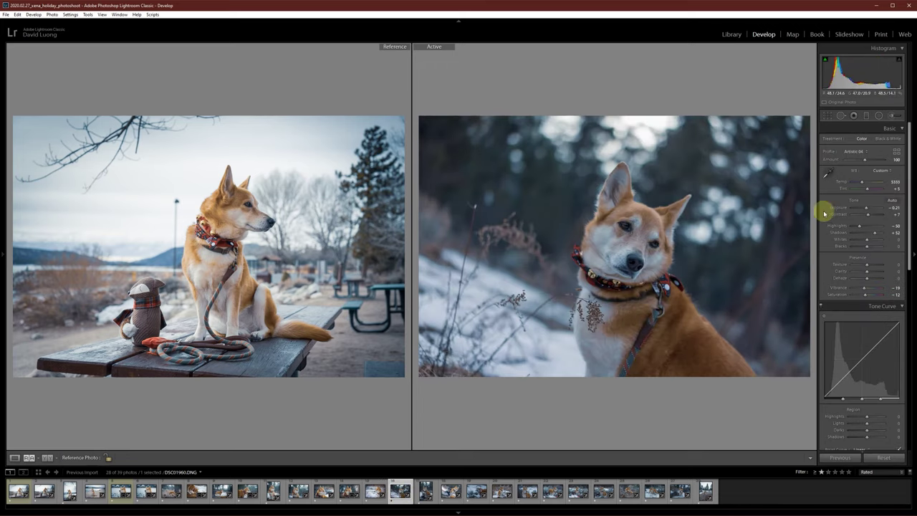
Tighten the forest photo's crop from the top-right corner
{"action": "key", "text": "r"}
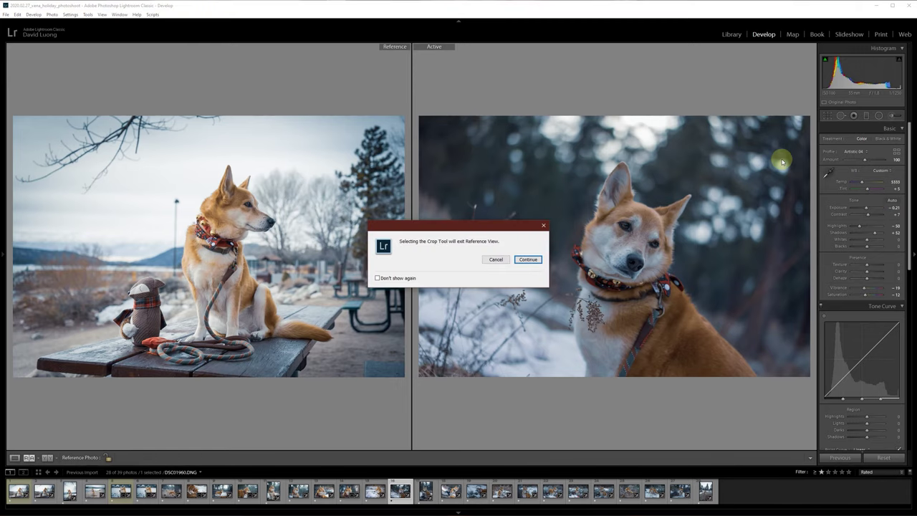
{"action": "left_click", "coordinate": [528, 260]}
{"action": "left_click_drag", "start_coordinate": [708, 50], "coordinate": [670, 75]}
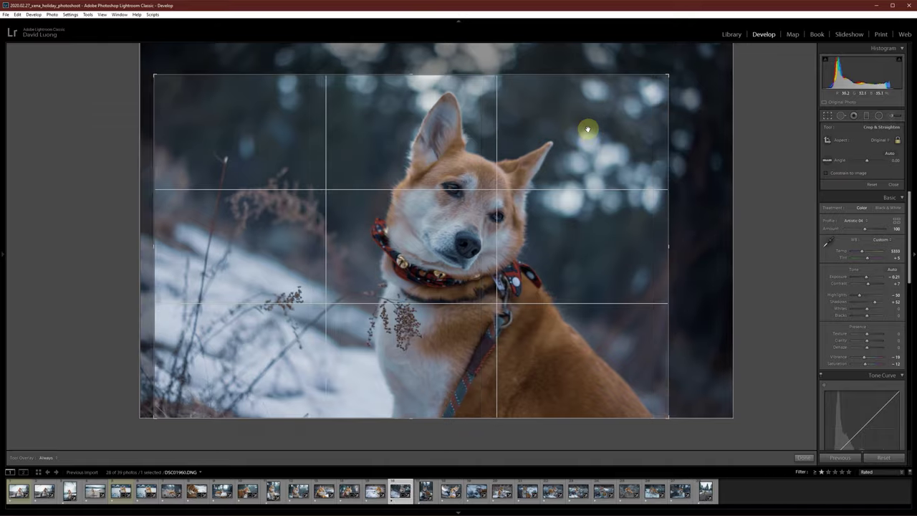
{"action": "key", "text": "r"}
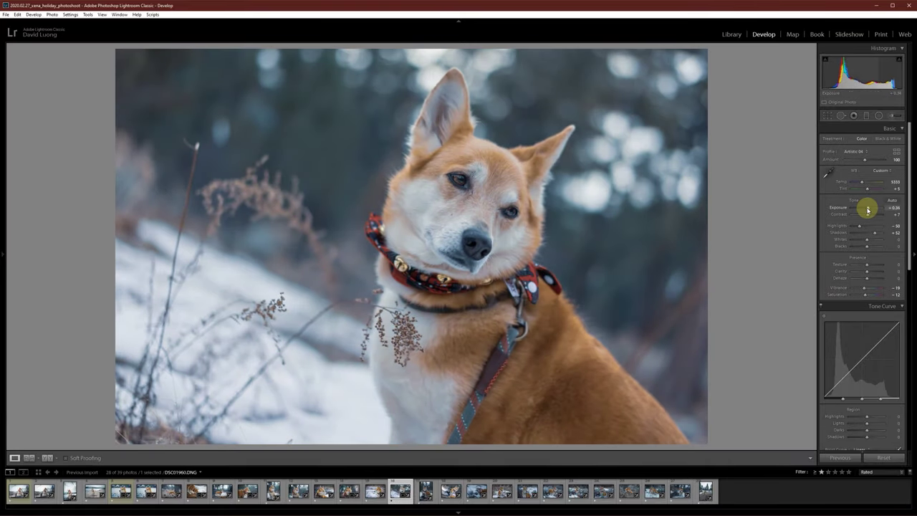
Raise exposure to +0.36 and heal the blemish on the dog's cheek
{"action": "left_click_drag", "start_coordinate": [909, 208], "coordinate": [911, 369]}
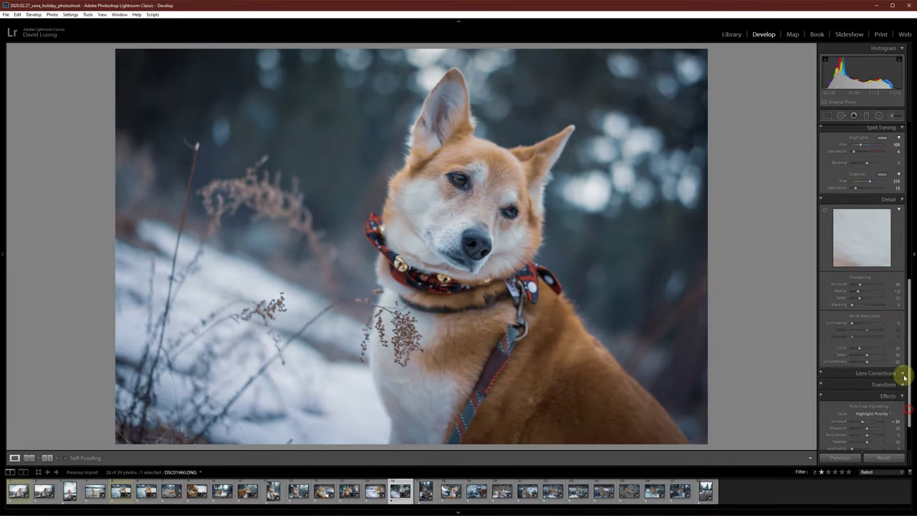
{"action": "scroll", "coordinate": [904, 377], "scroll_direction": "up", "scroll_amount": 10}
{"action": "left_click", "coordinate": [841, 115]}
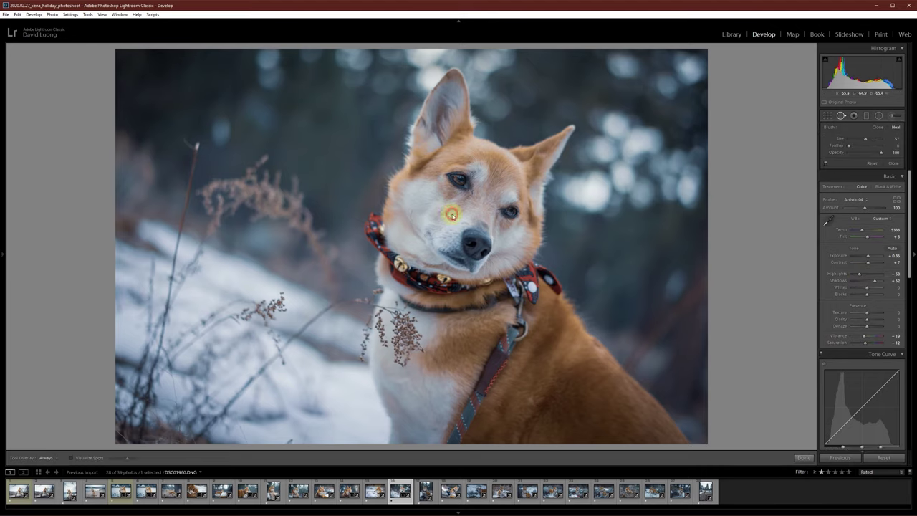
{"action": "left_click", "coordinate": [452, 214]}
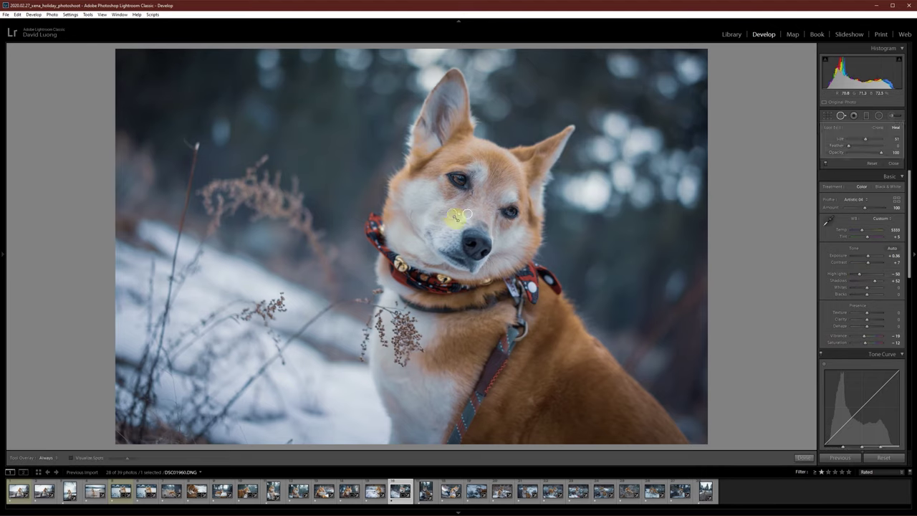
{"action": "left_click", "coordinate": [840, 115]}
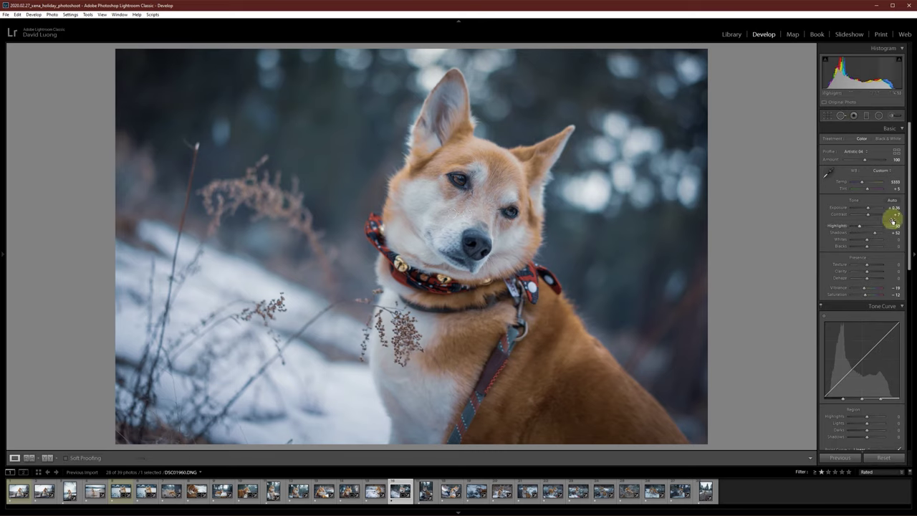
Add a brightening graduated filter over the photo's upper-right area
{"action": "left_click", "coordinate": [868, 115]}
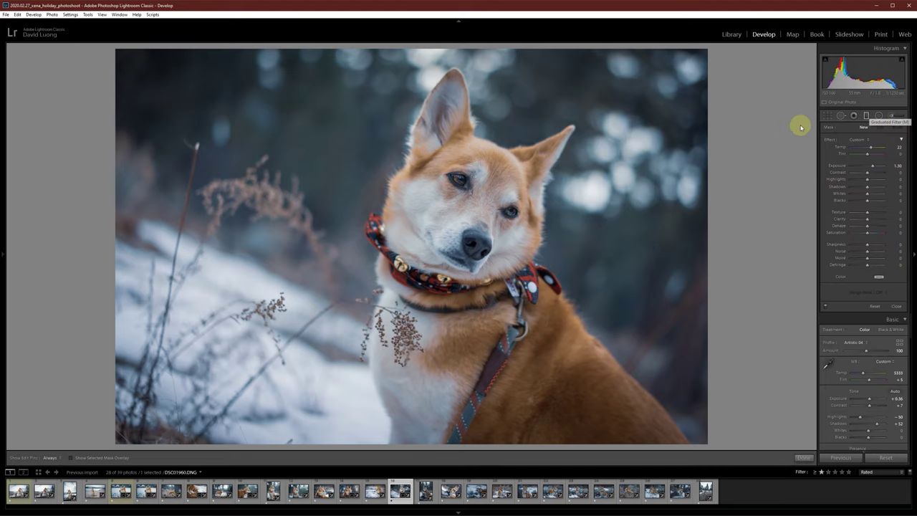
{"action": "left_click", "coordinate": [721, 79]}
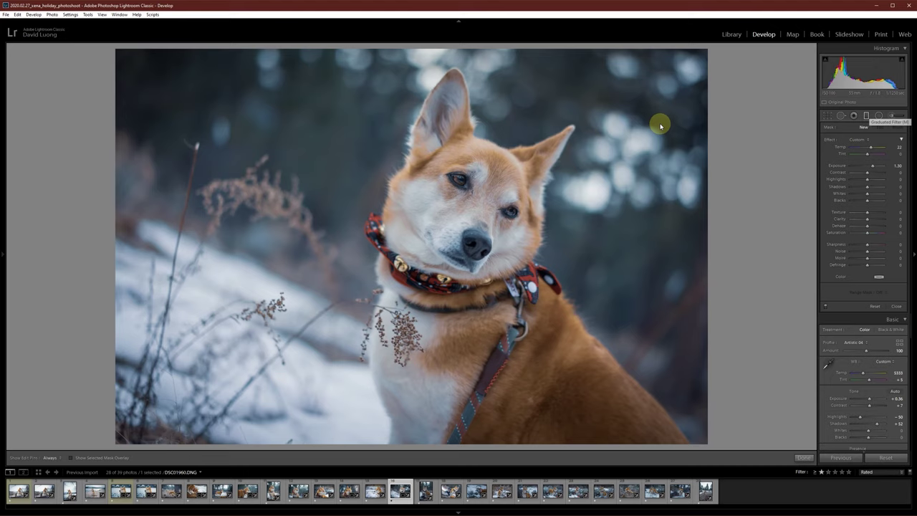
{"action": "left_click_drag", "start_coordinate": [661, 126], "coordinate": [686, 105]}
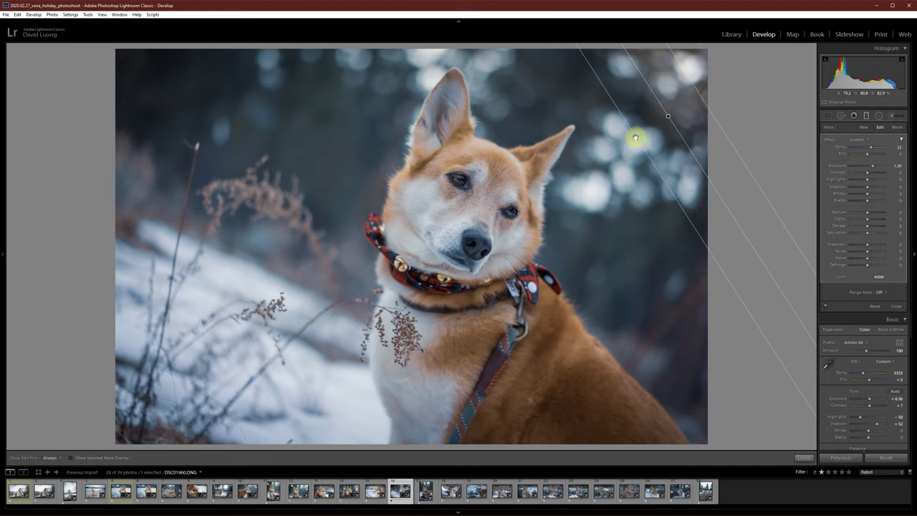
{"action": "left_click", "coordinate": [868, 117]}
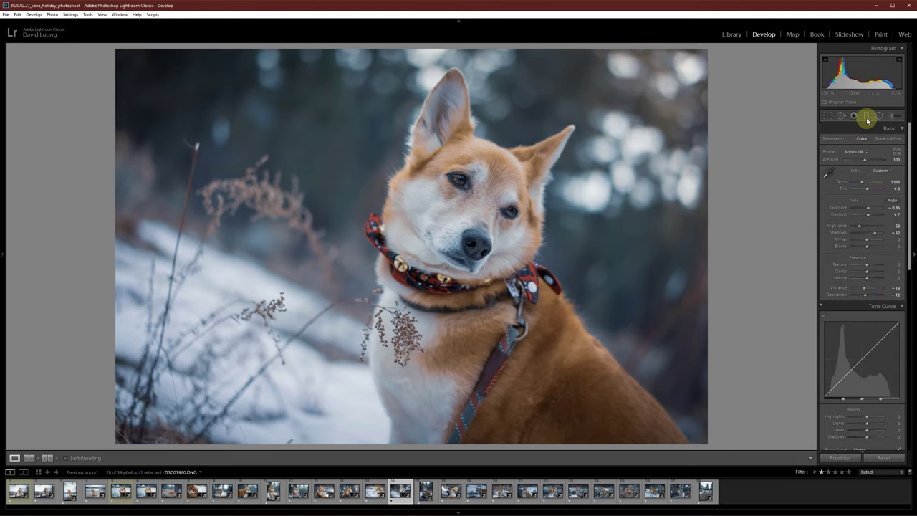
Set the vignette Amount to -45, check the dog's face zoomed in, then go to Library
{"action": "scroll", "coordinate": [862, 358], "scroll_direction": "down", "scroll_amount": 10}
{"action": "left_click_drag", "start_coordinate": [862, 406], "coordinate": [860, 409]}
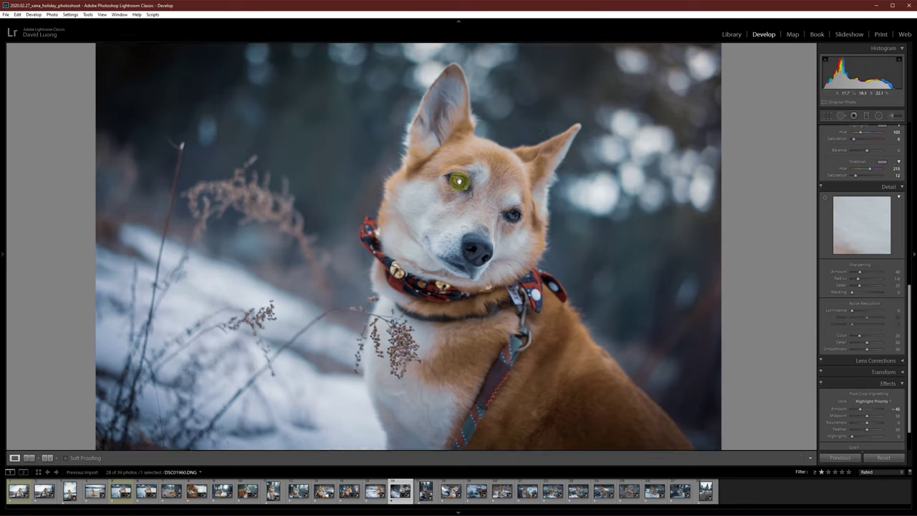
{"action": "left_click", "coordinate": [458, 181]}
{"action": "left_click_drag", "start_coordinate": [482, 213], "coordinate": [482, 214]}
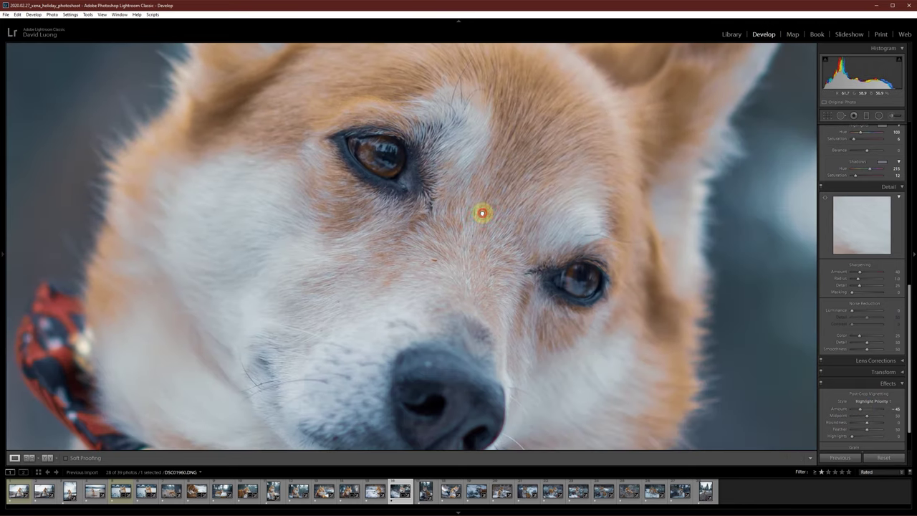
{"action": "left_click", "coordinate": [479, 286]}
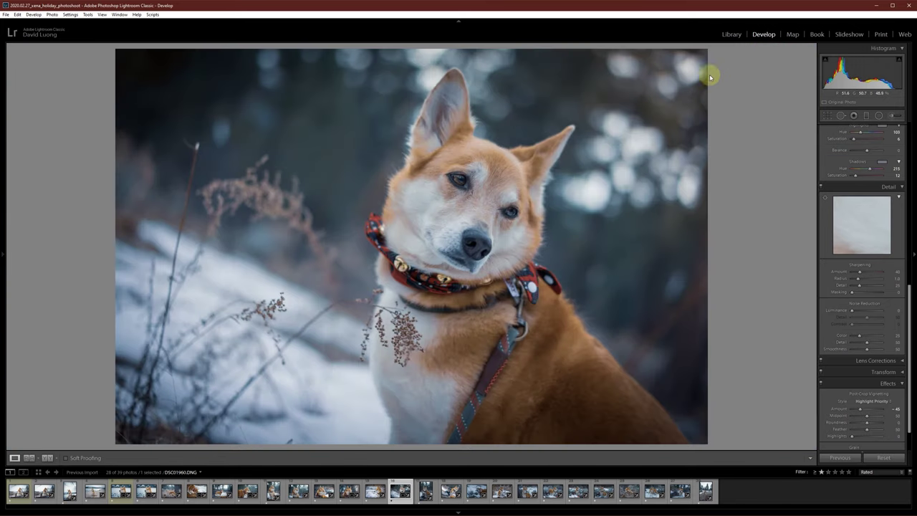
{"action": "left_click", "coordinate": [732, 34]}
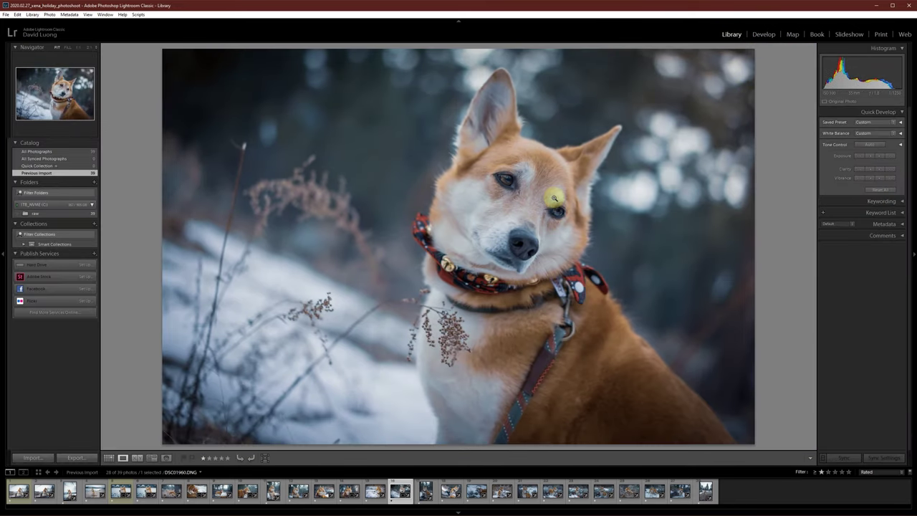
Back in Develop, use the red-bandana shot as reference and set exposure to +0.50
{"action": "key", "text": "g"}
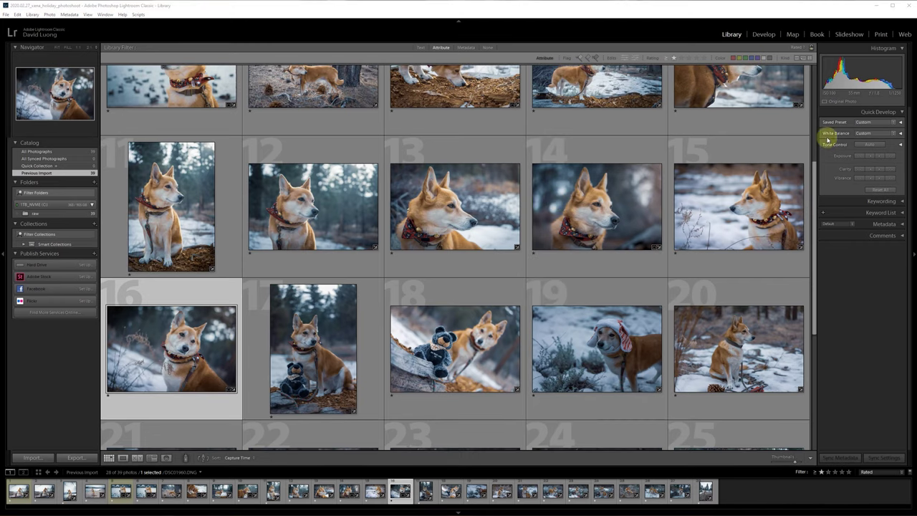
{"action": "left_click", "coordinate": [764, 36]}
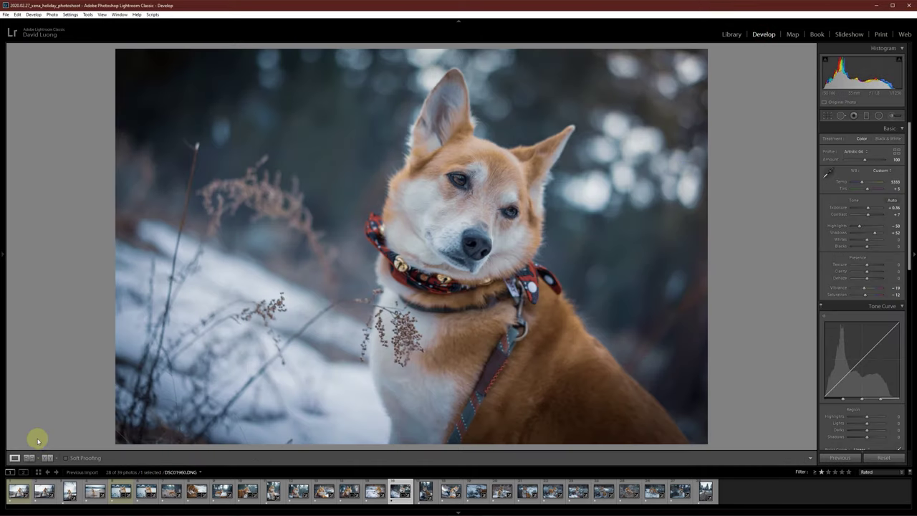
{"action": "left_click", "coordinate": [27, 457]}
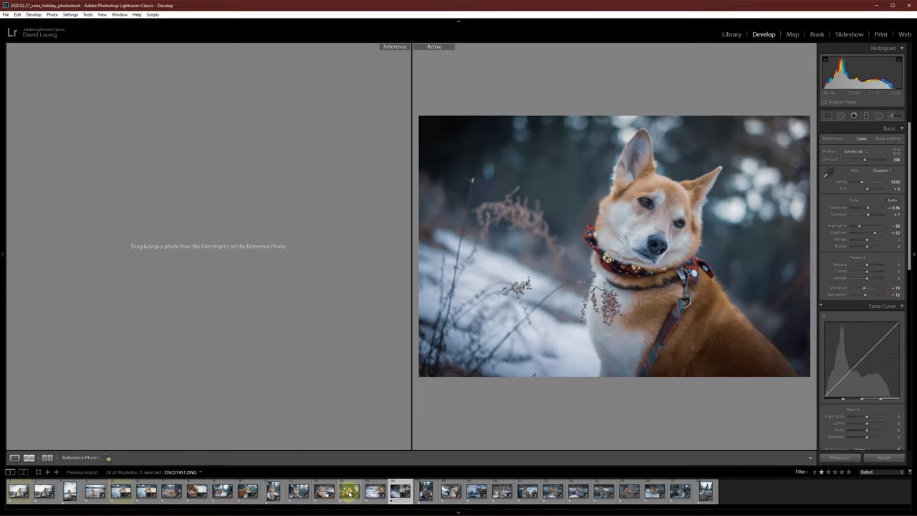
{"action": "left_click_drag", "start_coordinate": [348, 485], "coordinate": [294, 374]}
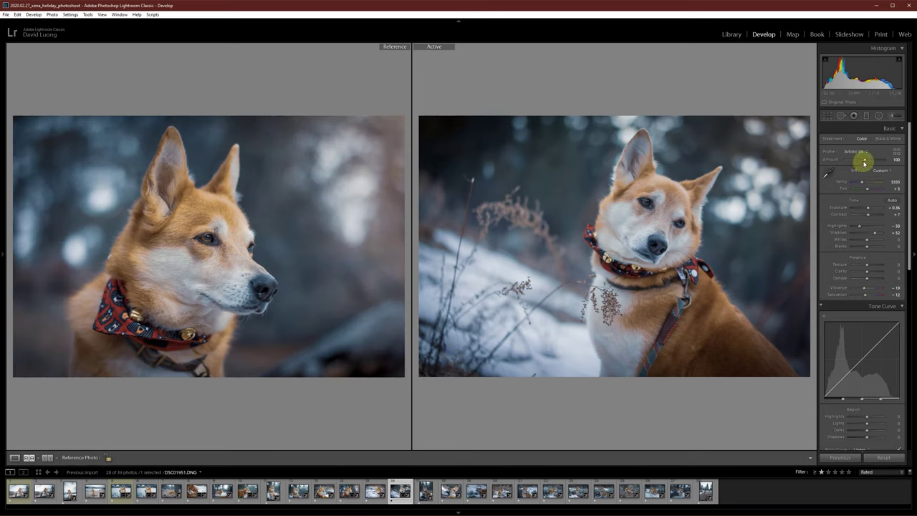
{"action": "left_click_drag", "start_coordinate": [868, 207], "coordinate": [870, 209]}
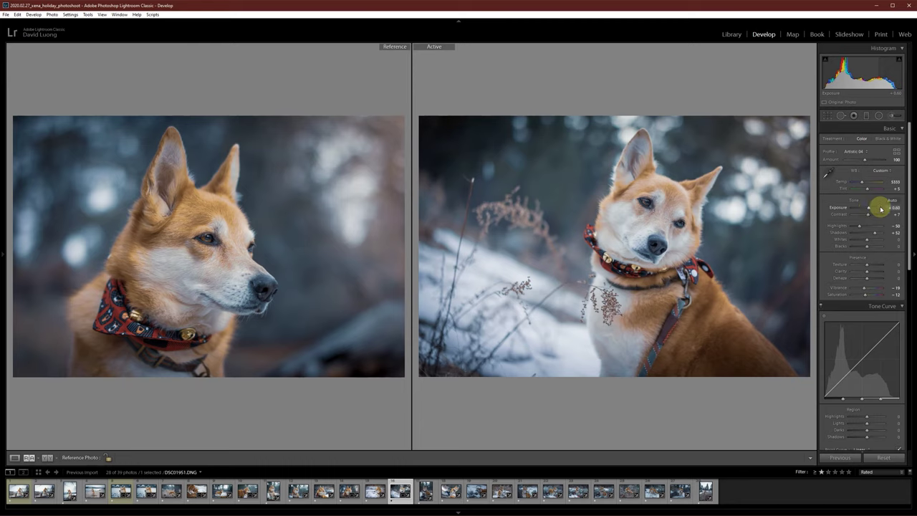
{"action": "key", "text": "minus"}
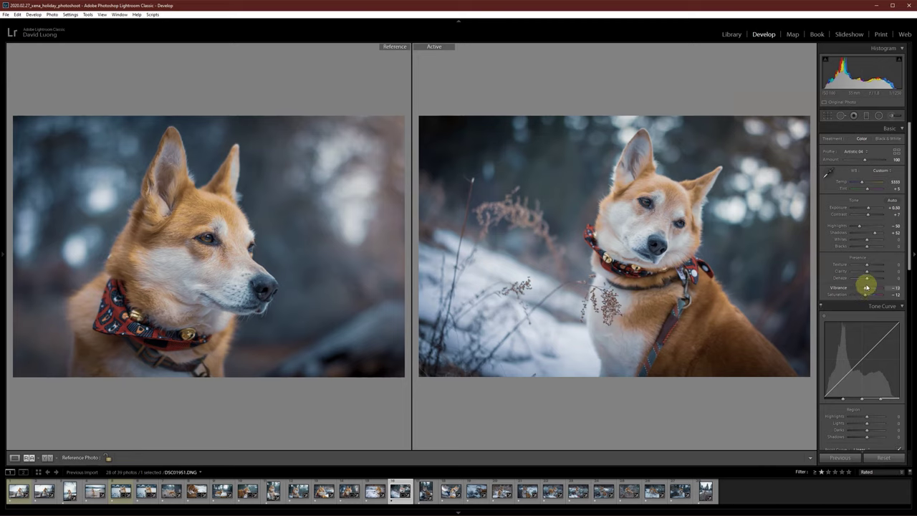
Add a graduated filter with raised exposure across the upper background of DSC01961
{"action": "left_click", "coordinate": [865, 117]}
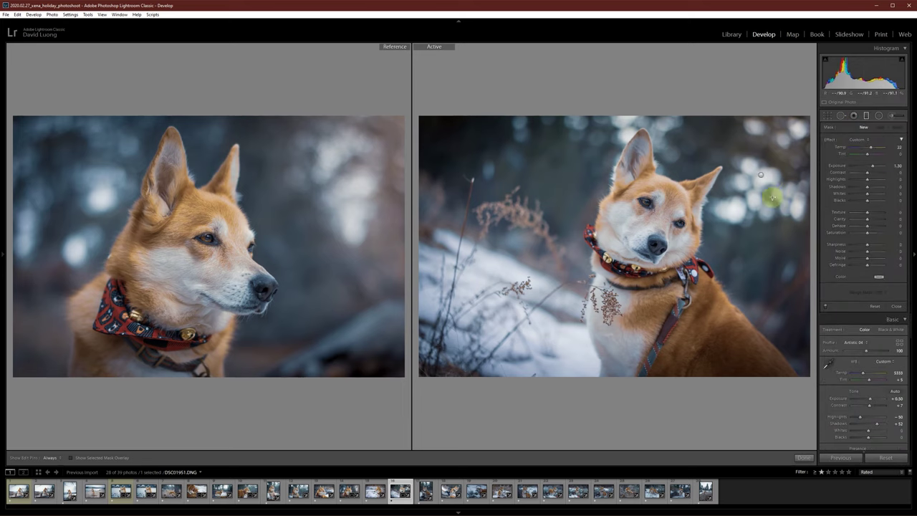
{"action": "left_click_drag", "start_coordinate": [761, 176], "coordinate": [799, 176]}
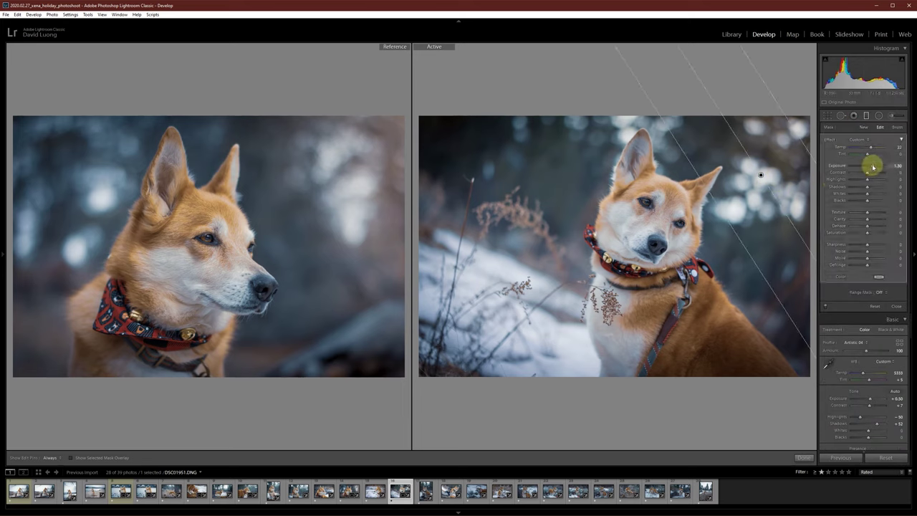
{"action": "left_click_drag", "start_coordinate": [872, 167], "coordinate": [876, 165]}
{"action": "left_click_drag", "start_coordinate": [759, 176], "coordinate": [746, 208]}
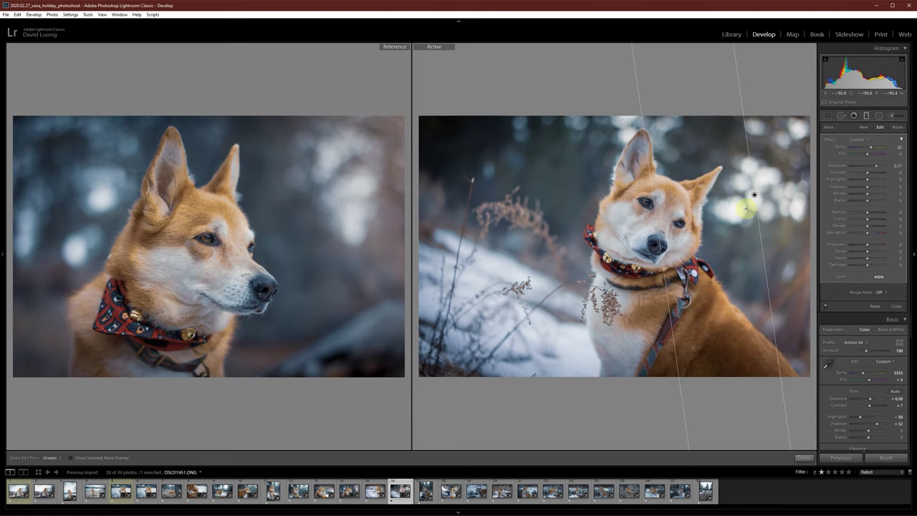
{"action": "left_click", "coordinate": [867, 116]}
{"action": "left_click_drag", "start_coordinate": [663, 147], "coordinate": [751, 300]}
{"action": "left_click", "coordinate": [673, 270]}
Crop the dog portrait tighter
{"action": "key", "text": "r"}
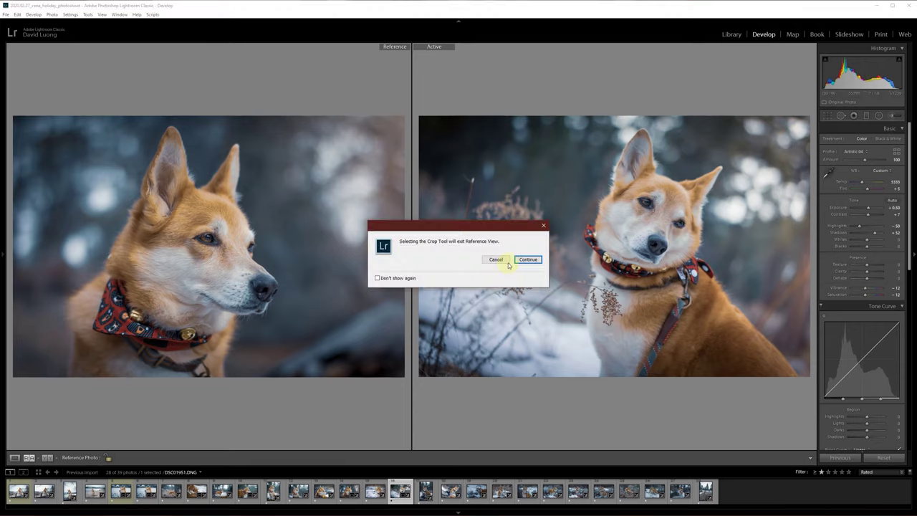
{"action": "left_click", "coordinate": [526, 261]}
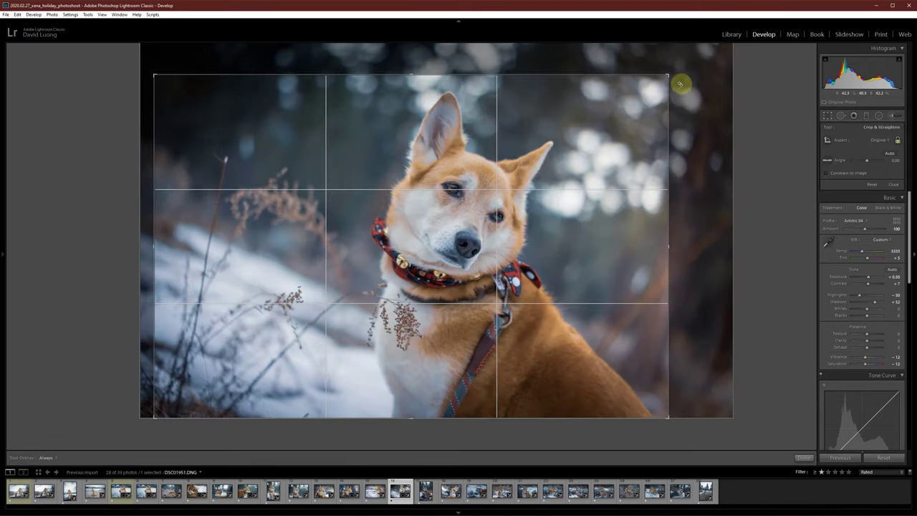
{"action": "left_click_drag", "start_coordinate": [667, 76], "coordinate": [622, 97]}
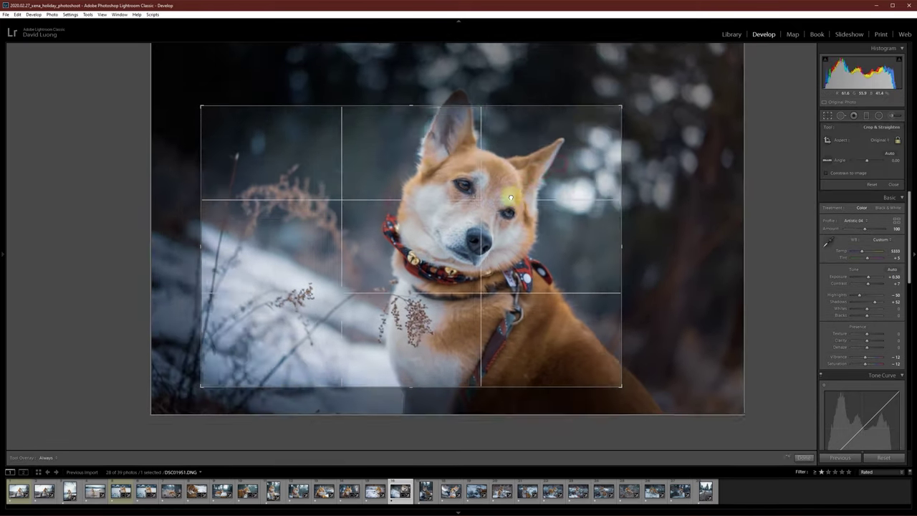
{"action": "key", "text": "Return"}
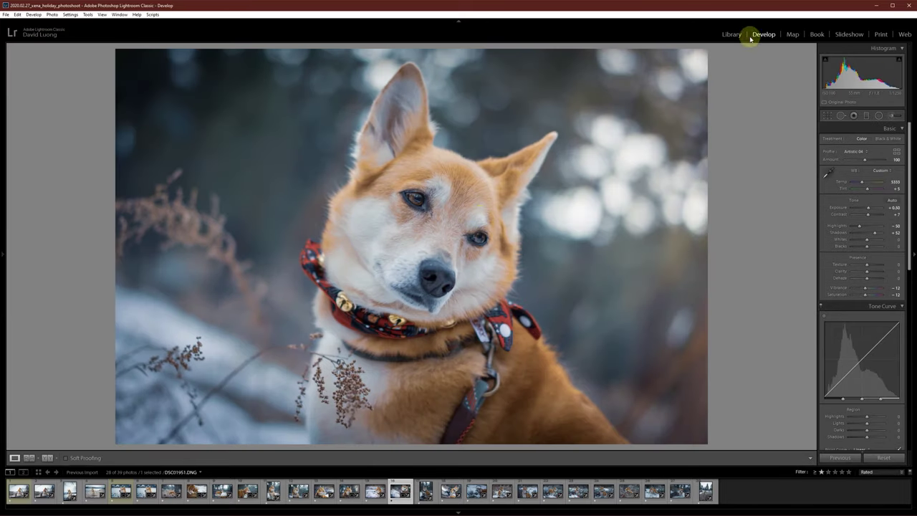
Return to Reference View with exposure at +0.40 and shadows lifted to +71
{"action": "left_click", "coordinate": [30, 457]}
{"action": "scroll", "coordinate": [866, 208], "scroll_direction": "down", "scroll_amount": 2}
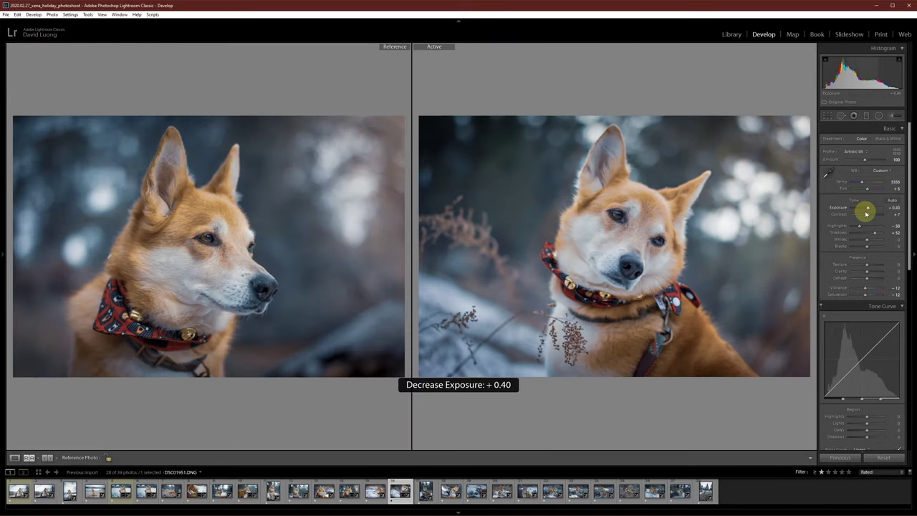
{"action": "scroll", "coordinate": [878, 234], "scroll_direction": "up", "scroll_amount": 2}
{"action": "left_click_drag", "start_coordinate": [878, 234], "coordinate": [879, 235]}
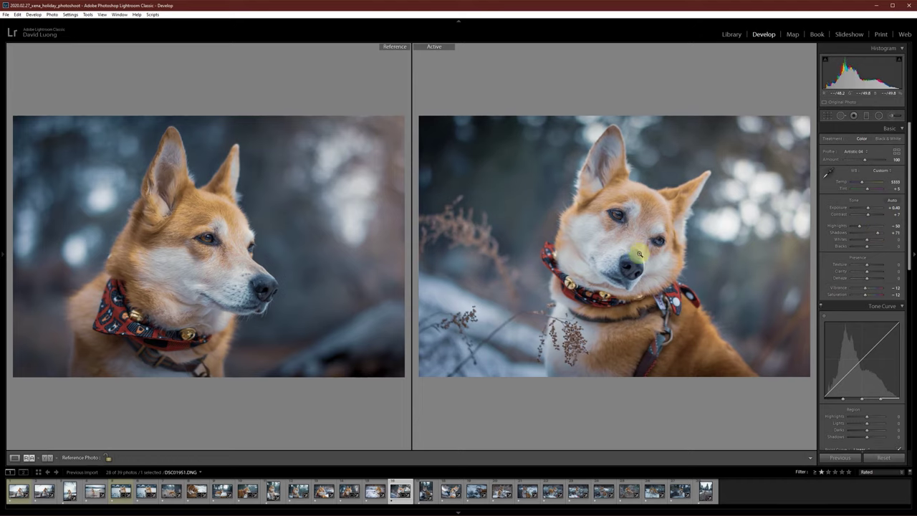
Open dog-and-bear photo DSC01962, raise its exposure, and make the picnic-table shot the reference
{"action": "left_click", "coordinate": [426, 491]}
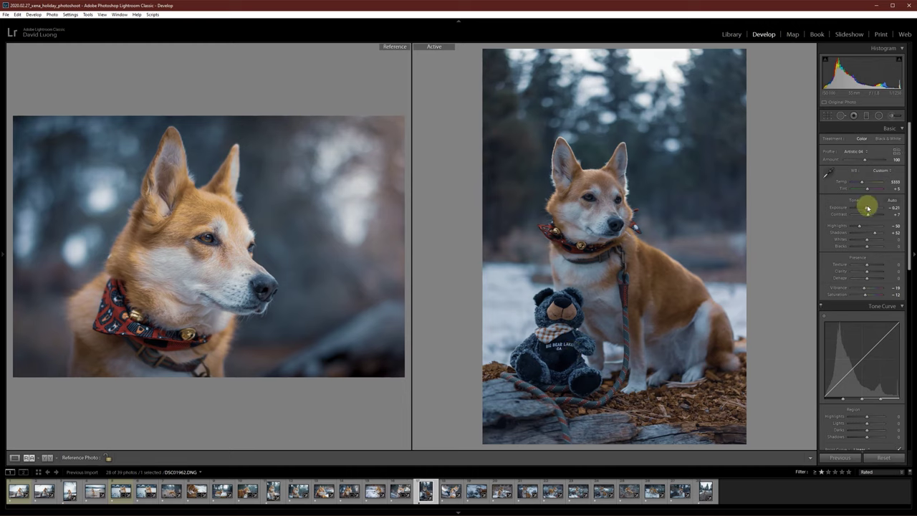
{"action": "left_click_drag", "start_coordinate": [868, 208], "coordinate": [869, 210]}
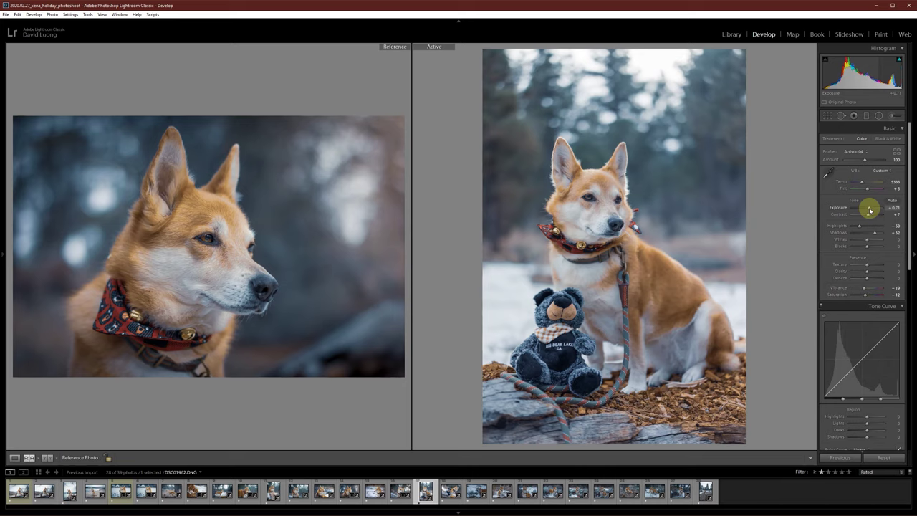
{"action": "left_click_drag", "start_coordinate": [14, 492], "coordinate": [190, 333]}
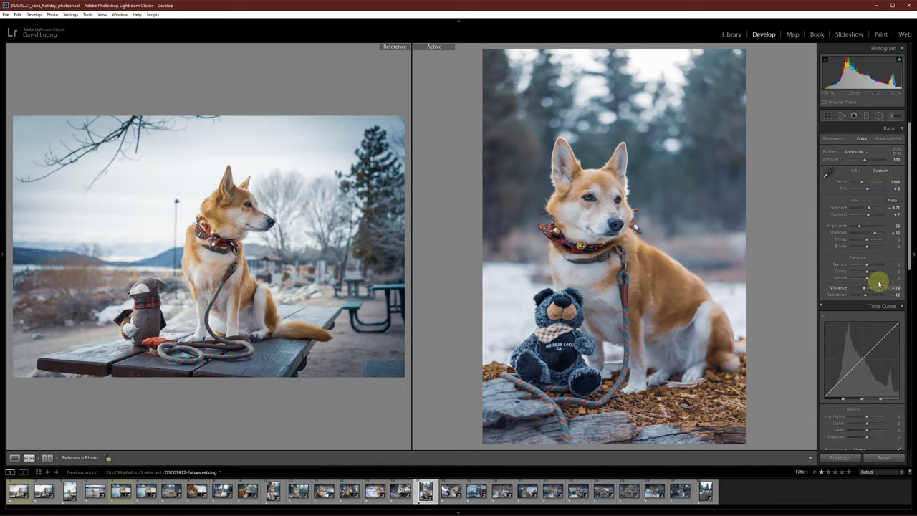
Darken the portrait's edges with a Post-Crop vignette
{"action": "scroll", "coordinate": [880, 278], "scroll_direction": "down", "scroll_amount": 2}
{"action": "scroll", "coordinate": [889, 286], "scroll_direction": "down", "scroll_amount": 10}
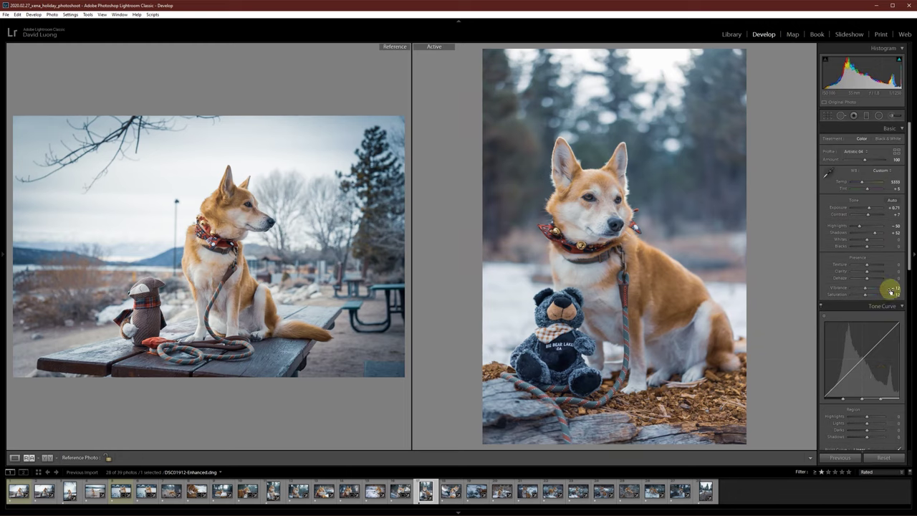
{"action": "left_click_drag", "start_coordinate": [868, 372], "coordinate": [865, 374]}
{"action": "scroll", "coordinate": [889, 366], "scroll_direction": "up", "scroll_amount": 10}
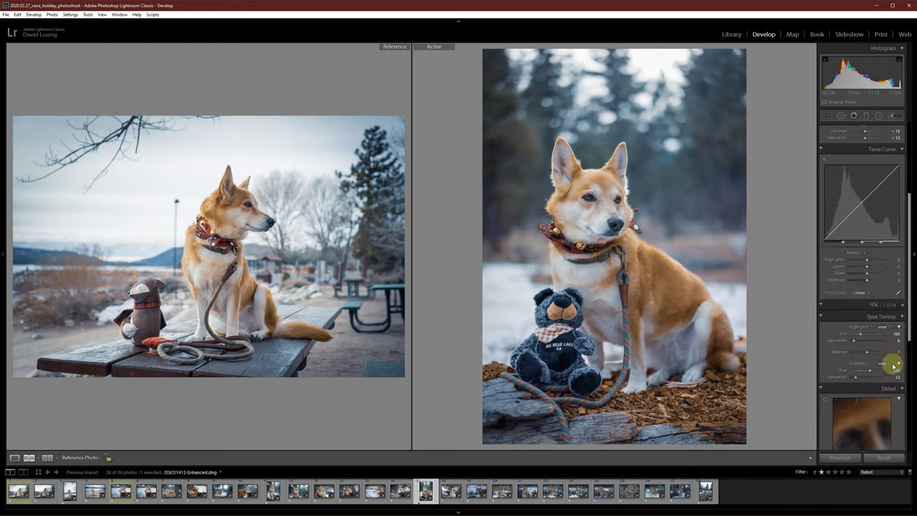
Add a graduated filter and nudge exposure up to +0.81
{"action": "left_click", "coordinate": [866, 115]}
{"action": "left_click_drag", "start_coordinate": [718, 44], "coordinate": [663, 150]}
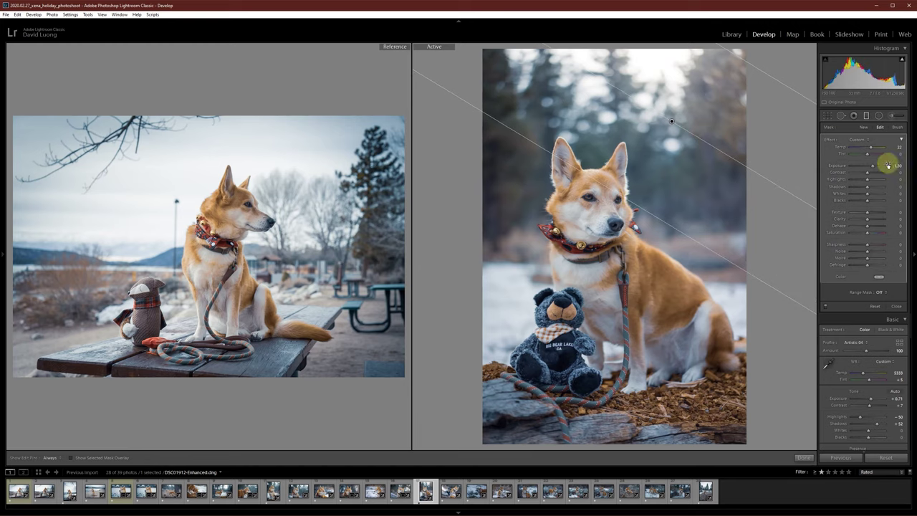
{"action": "left_click", "coordinate": [867, 115]}
{"action": "key", "text": "Up"}
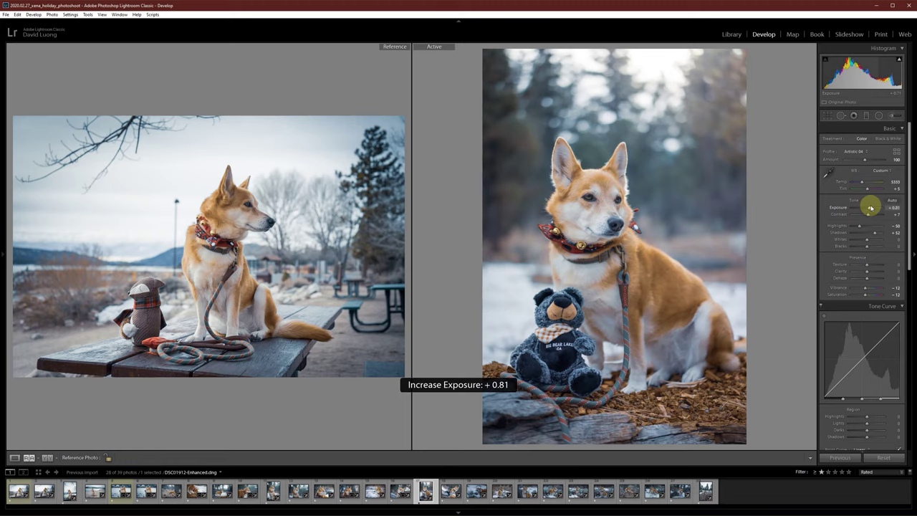
Crop bear close-up DSC01966 tighter and reposition its framing
{"action": "left_click", "coordinate": [450, 491]}
{"action": "key", "text": "r"}
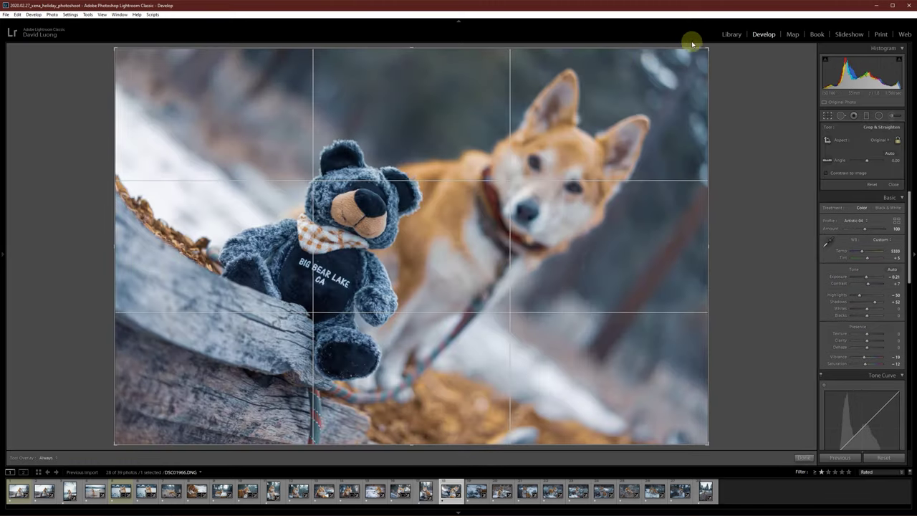
{"action": "left_click_drag", "start_coordinate": [709, 45], "coordinate": [667, 78]}
{"action": "left_click_drag", "start_coordinate": [574, 129], "coordinate": [504, 167]}
{"action": "key", "text": "Return"}
Back in Reference View, add an edge vignette, then advance to dog-in-hat photo DSC01968
{"action": "key", "text": "shift+r"}
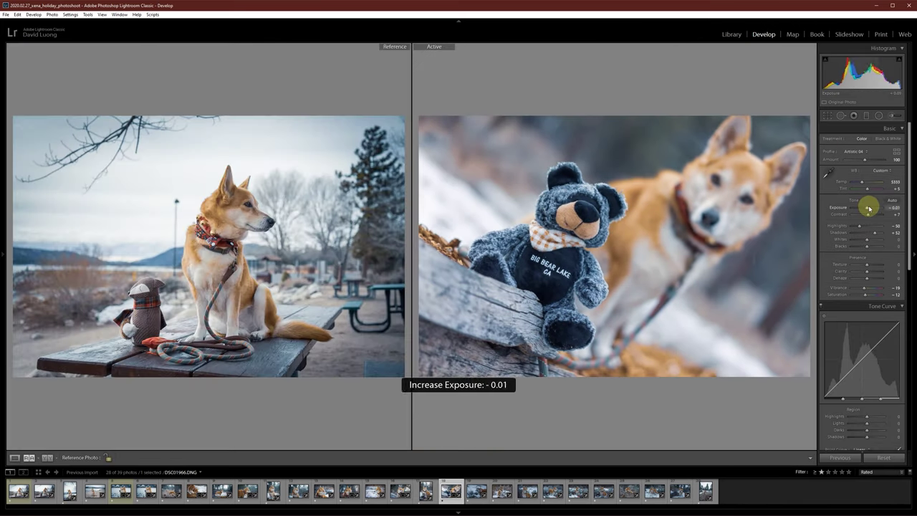
{"action": "scroll", "coordinate": [863, 287], "scroll_direction": "down", "scroll_amount": 5}
{"action": "left_click", "coordinate": [867, 117]}
{"action": "left_click", "coordinate": [870, 165]}
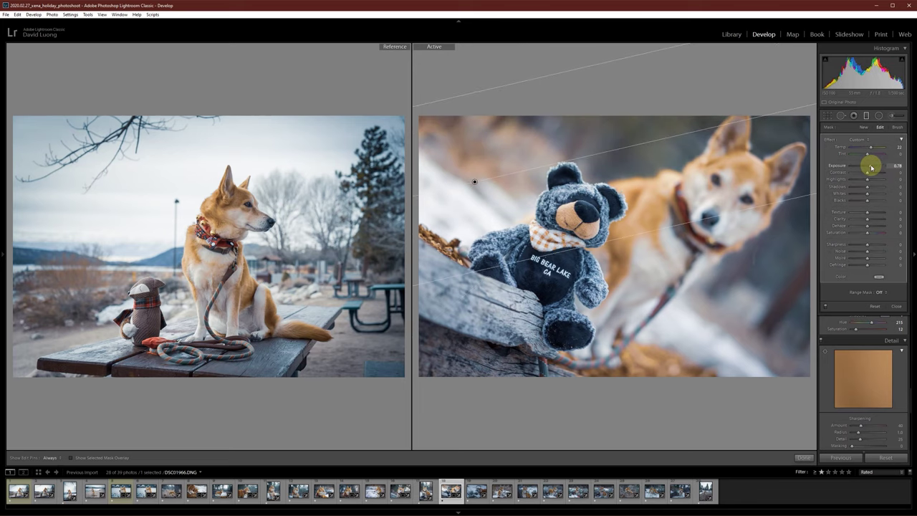
{"action": "left_click_drag", "start_coordinate": [857, 372], "coordinate": [847, 372]}
{"action": "key", "text": "Right"}
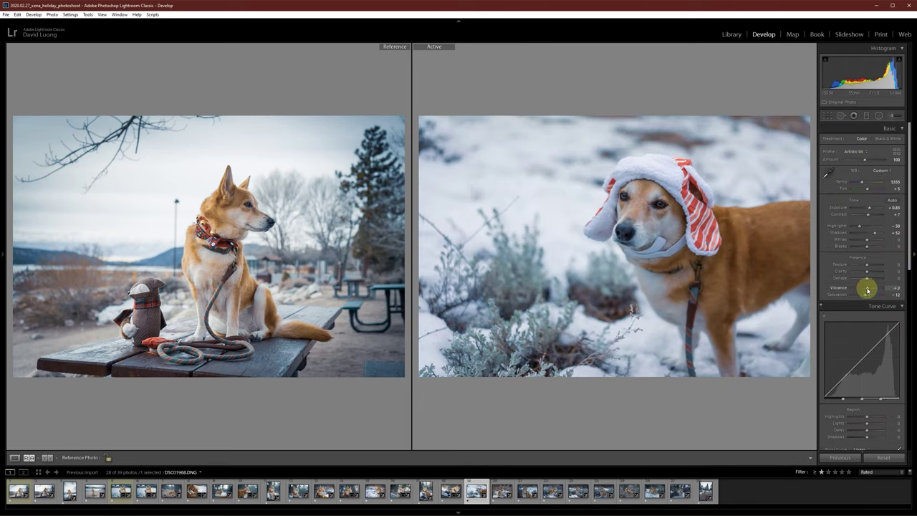
Straighten the dog-in-hat photo by rotating the crop 1.49°
{"action": "key", "text": "r"}
{"action": "left_click", "coordinate": [526, 261]}
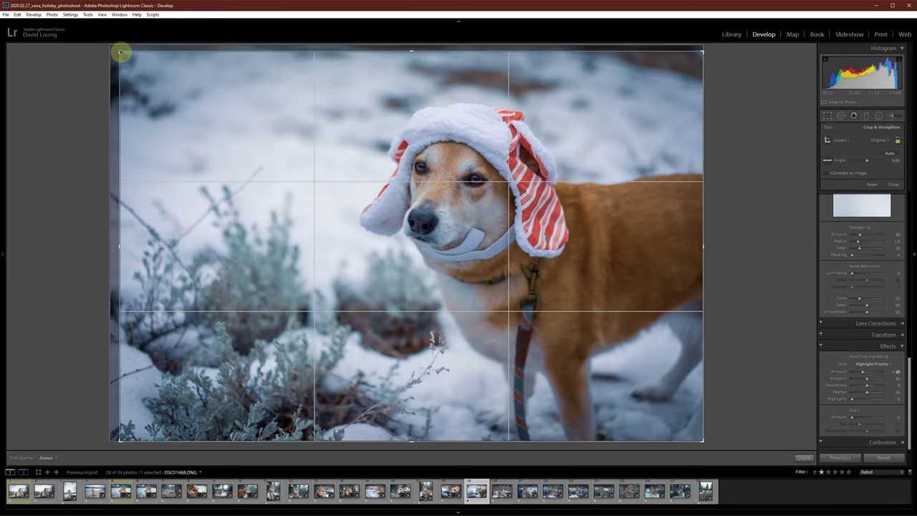
{"action": "left_click_drag", "start_coordinate": [731, 53], "coordinate": [748, 71]}
{"action": "key", "text": "Return"}
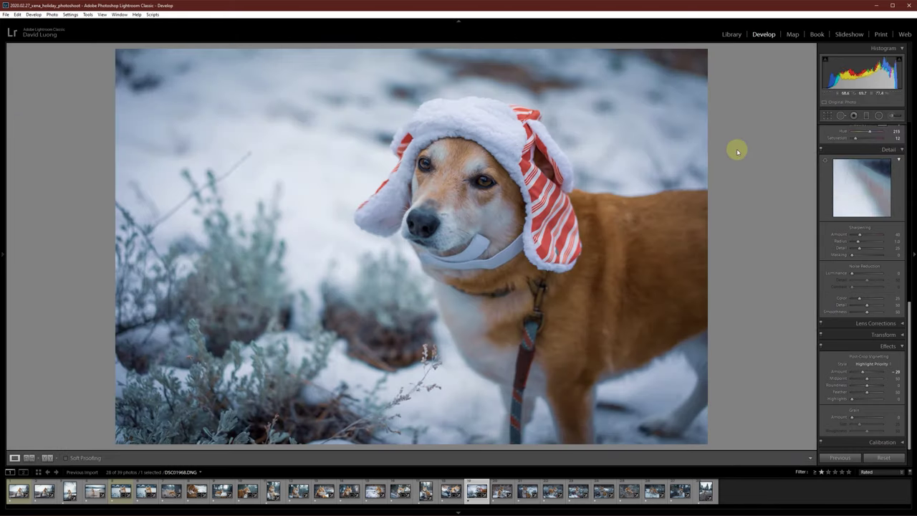
Return to Reference View, raise exposure to +1.03, and move to the next photo
{"action": "left_click", "coordinate": [28, 457]}
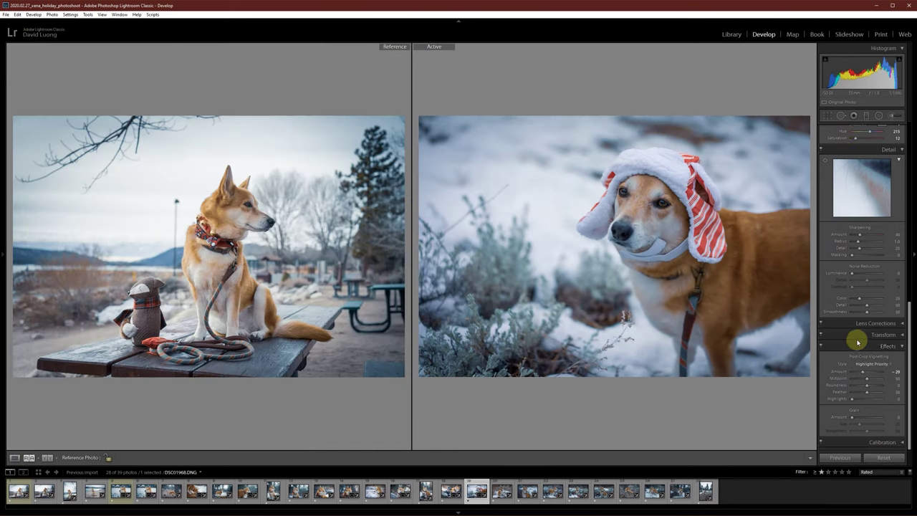
{"action": "scroll", "coordinate": [858, 337], "scroll_direction": "up", "scroll_amount": 5}
{"action": "scroll", "coordinate": [875, 354], "scroll_direction": "down", "scroll_amount": 3}
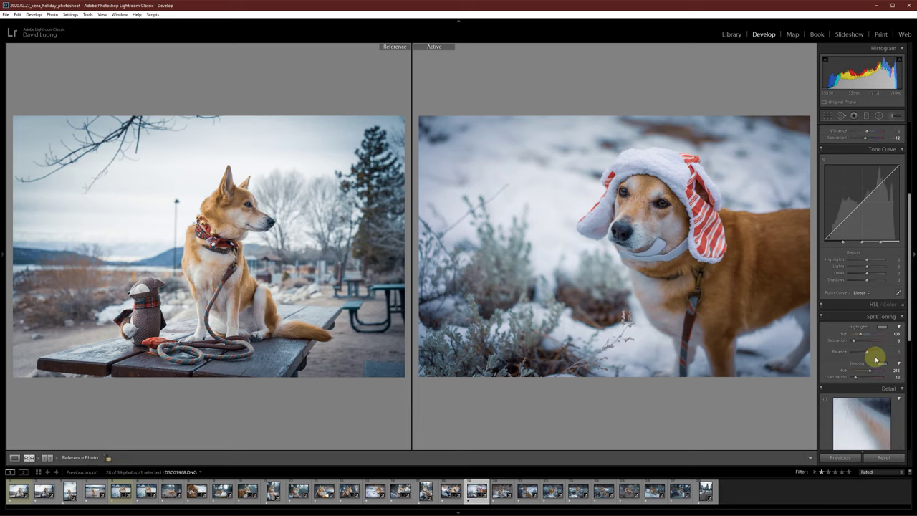
{"action": "scroll", "coordinate": [853, 363], "scroll_direction": "up", "scroll_amount": 3}
{"action": "key", "text": "equal"}
{"action": "key", "text": "equal"}
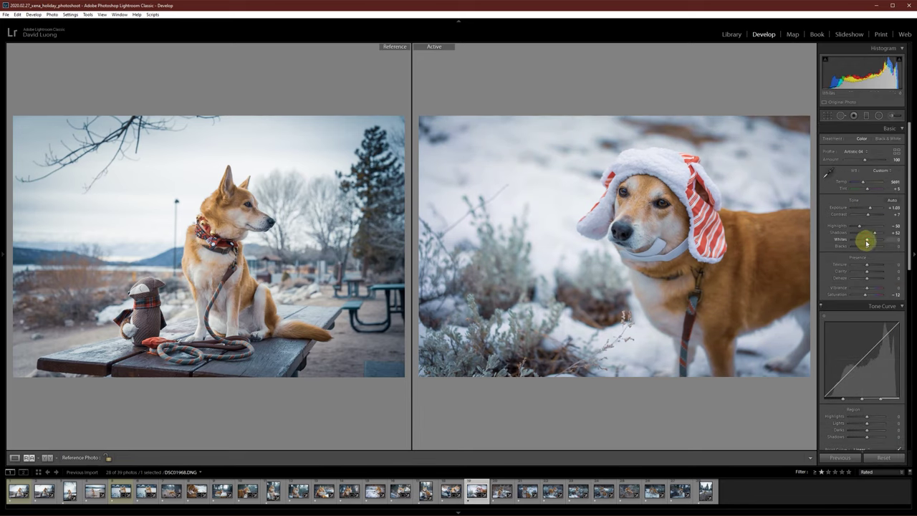
{"action": "key", "text": "Right"}
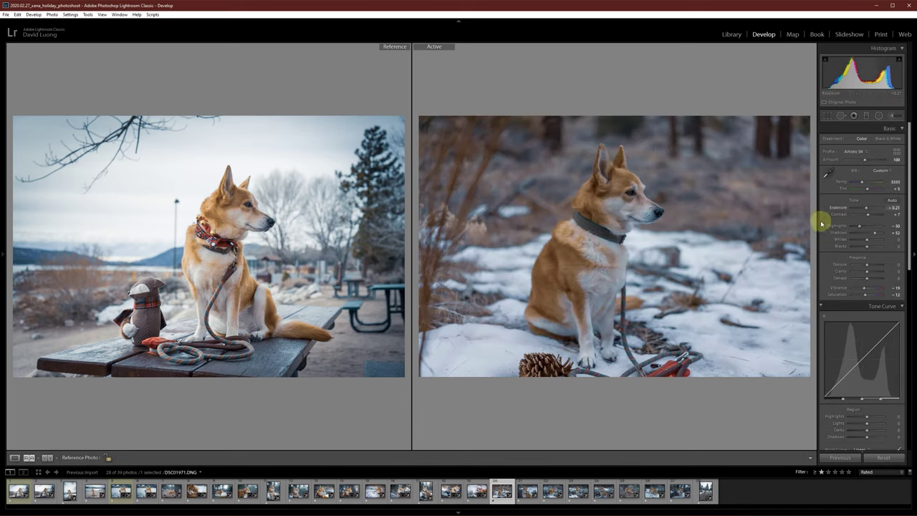
Brighten the pinecone photo to +0.24 exposure, add an upper-background gradient, then bump exposure to +0.44
{"action": "left_click_drag", "start_coordinate": [866, 209], "coordinate": [868, 209]}
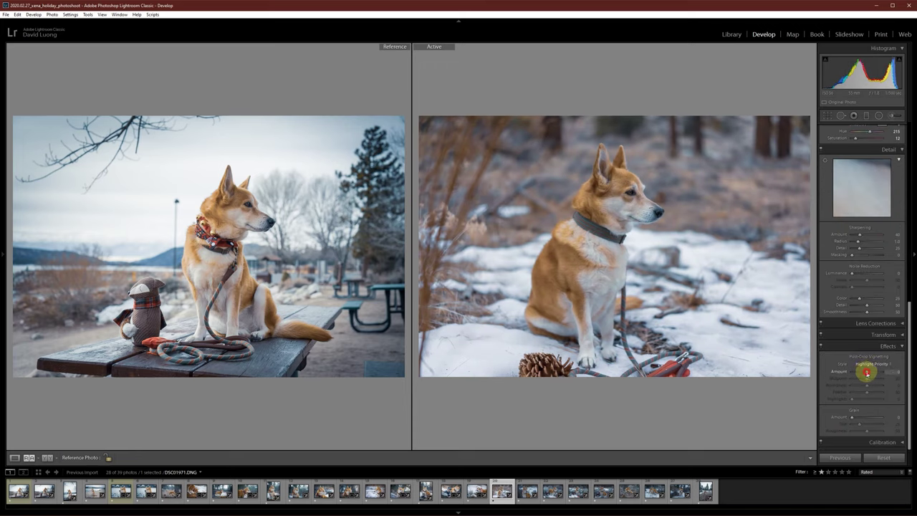
{"action": "left_click", "coordinate": [867, 114]}
{"action": "left_click_drag", "start_coordinate": [803, 114], "coordinate": [708, 252]}
{"action": "left_click_drag", "start_coordinate": [869, 165], "coordinate": [873, 168]}
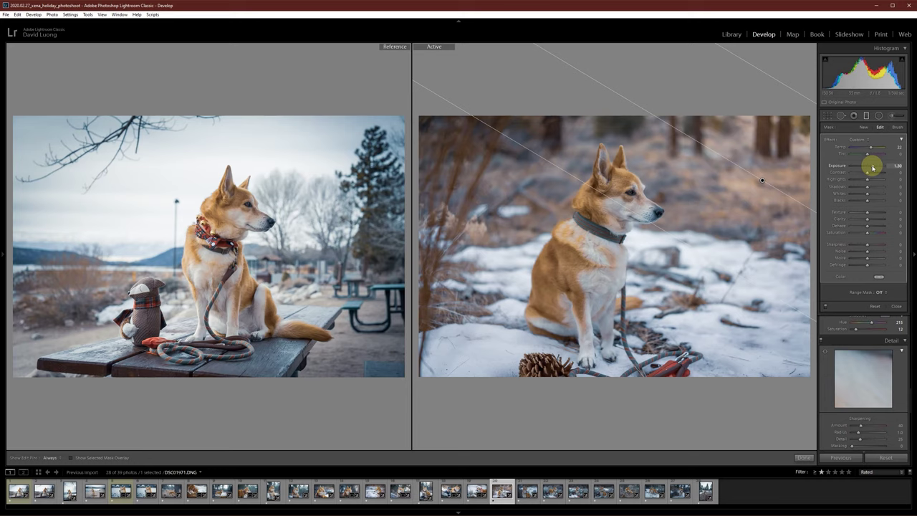
{"action": "key", "text": "m"}
{"action": "key", "text": "equal"}
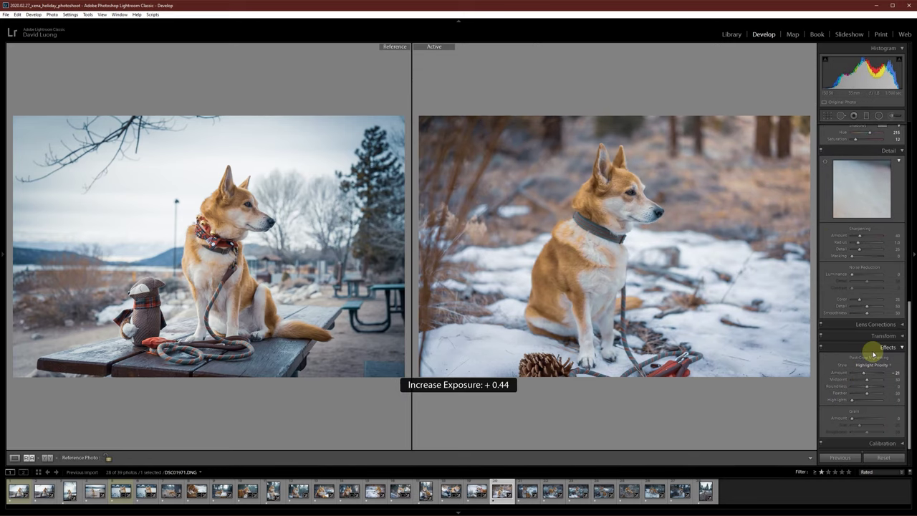
{"action": "scroll", "coordinate": [868, 329], "scroll_direction": "up", "scroll_amount": 10}
Open DSC01973 and draw a diagonal graduated filter across it
{"action": "left_click", "coordinate": [527, 482]}
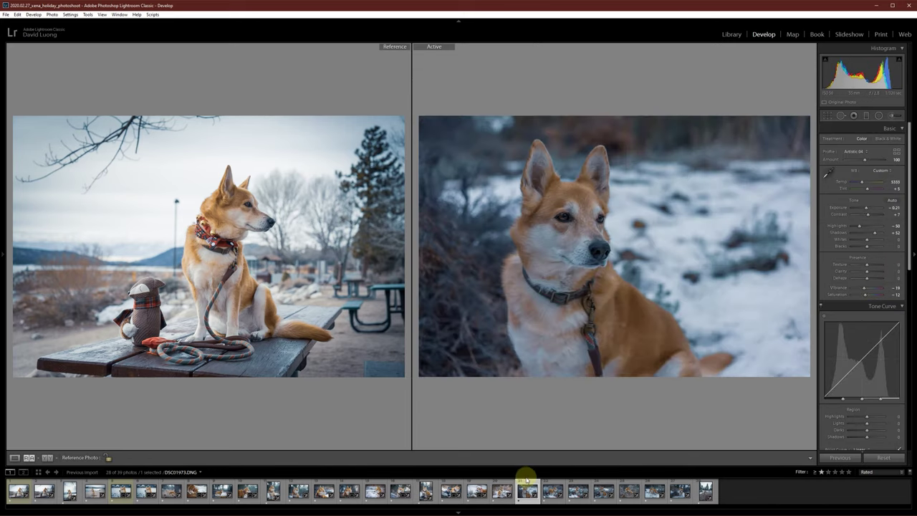
{"action": "scroll", "coordinate": [875, 323], "scroll_direction": "down", "scroll_amount": 5}
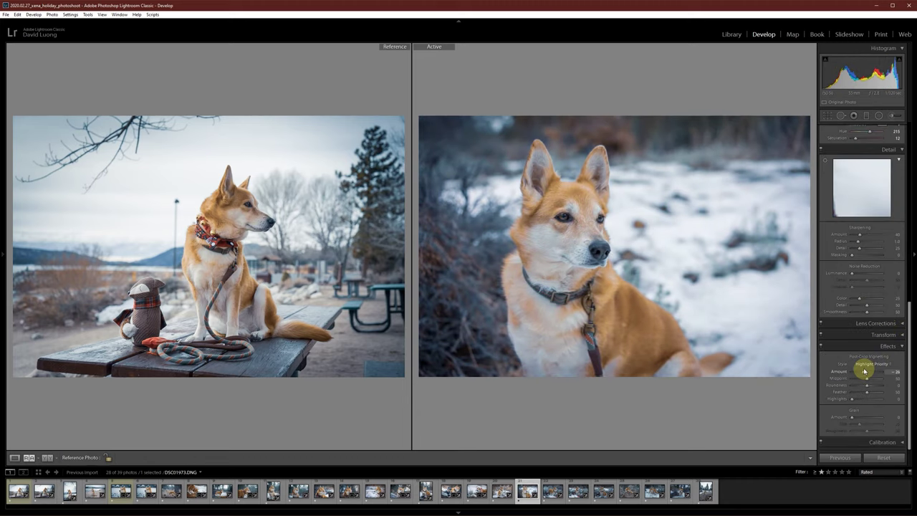
{"action": "scroll", "coordinate": [857, 286], "scroll_direction": "up", "scroll_amount": 5}
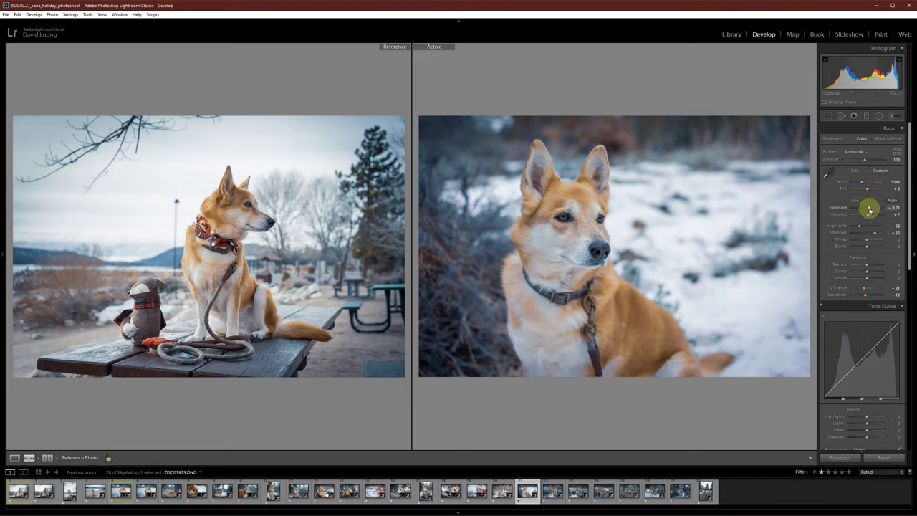
{"action": "key", "text": "m"}
{"action": "left_click_drag", "start_coordinate": [788, 93], "coordinate": [676, 215]}
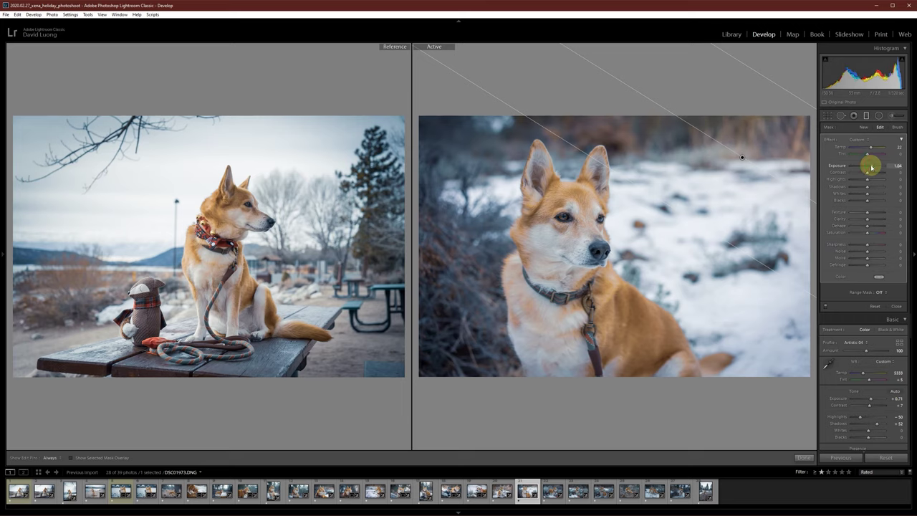
{"action": "key", "text": "m"}
Set highlights to -60 and shadows to +79, and darken the corners with a vignette
{"action": "left_click_drag", "start_coordinate": [859, 227], "coordinate": [856, 227]}
{"action": "left_click_drag", "start_coordinate": [873, 233], "coordinate": [879, 235]}
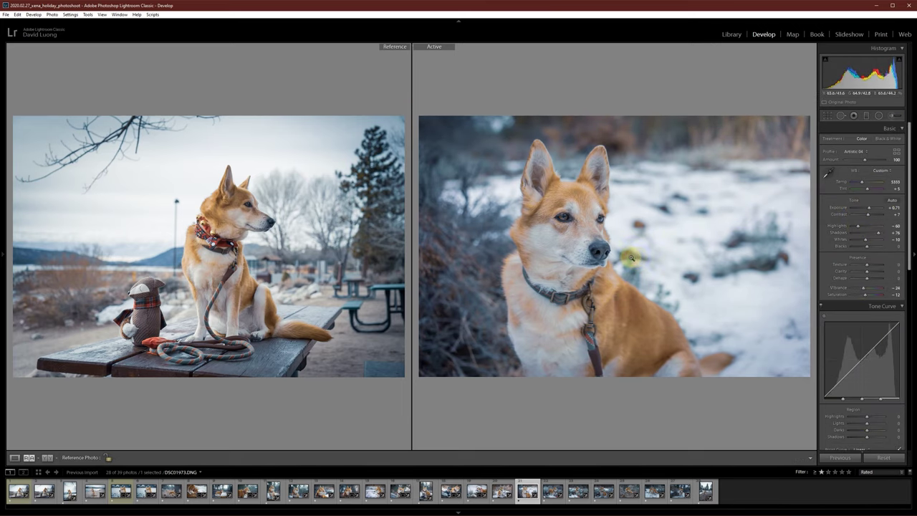
{"action": "scroll", "coordinate": [860, 322], "scroll_direction": "down", "scroll_amount": 15}
{"action": "left_click_drag", "start_coordinate": [861, 374], "coordinate": [864, 374]}
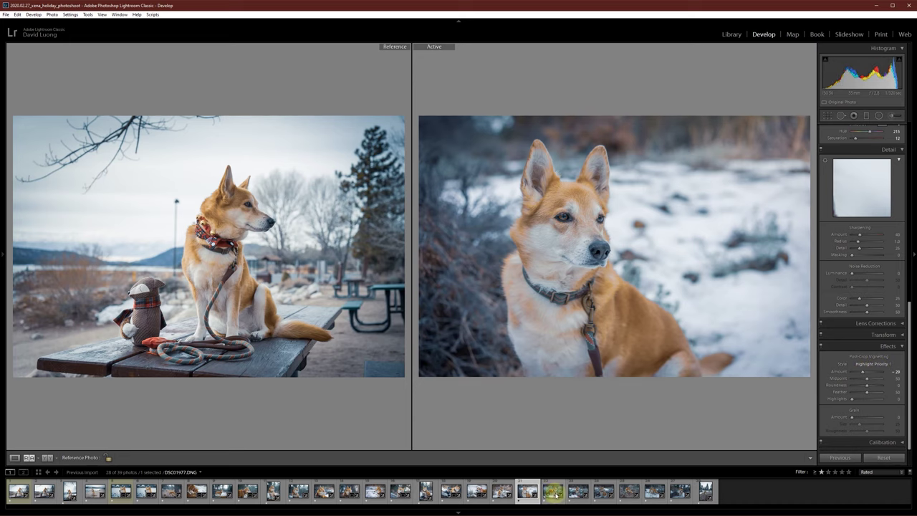
{"action": "key", "text": "Left"}
{"action": "scroll", "coordinate": [889, 222], "scroll_direction": "up", "scroll_amount": 15}
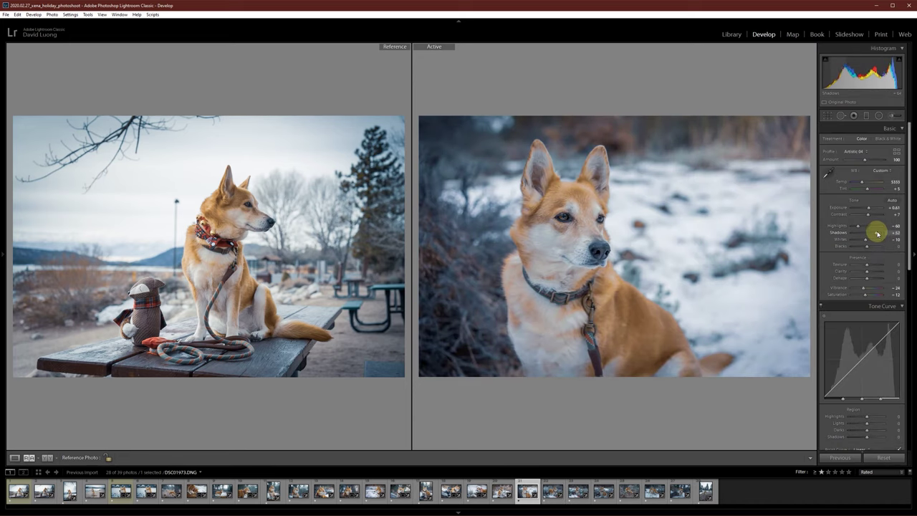
Open DSC01977 and brighten its exposure slightly
{"action": "left_click", "coordinate": [543, 491]}
{"action": "key", "text": "Up"}
{"action": "scroll", "coordinate": [866, 322], "scroll_direction": "down", "scroll_amount": 15}
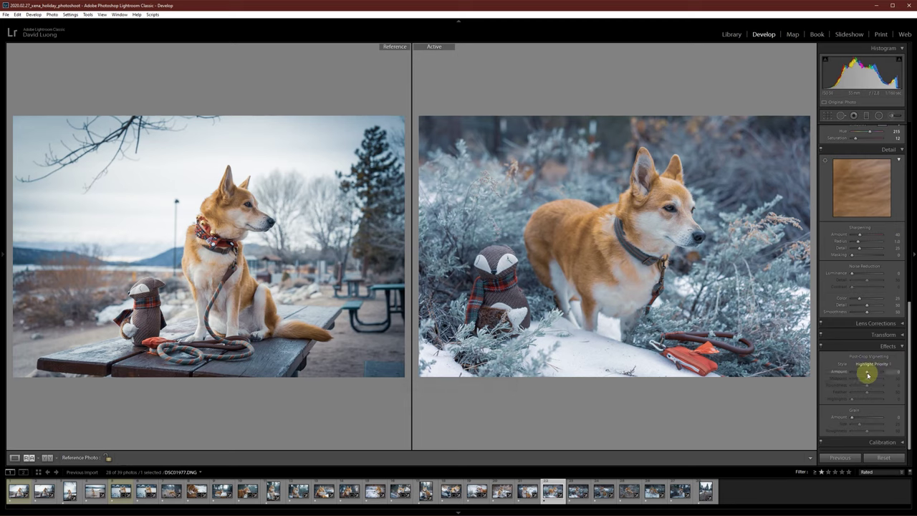
{"action": "left_click", "coordinate": [578, 492]}
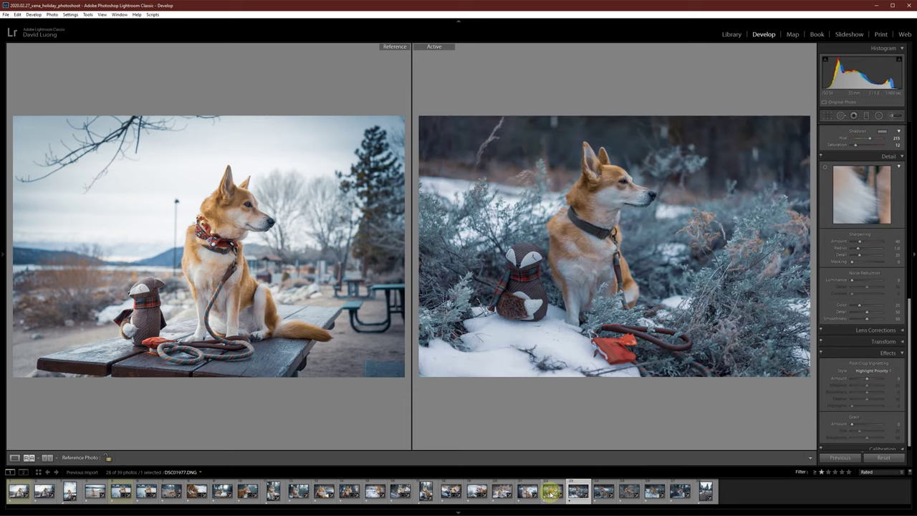
Copy DSC01977's develop settings via Develop Settings > Copy Settings
{"action": "right_click", "coordinate": [550, 493]}
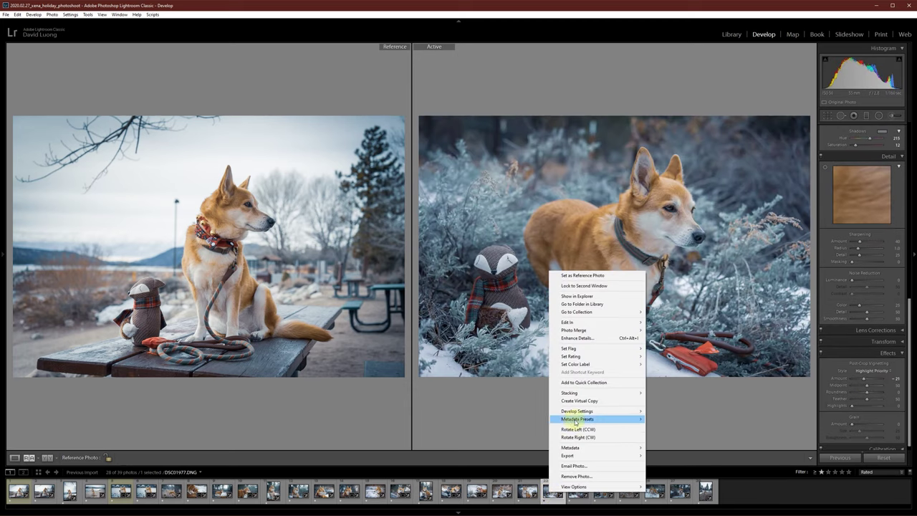
{"action": "mouse_move", "coordinate": [579, 410]}
{"action": "left_click", "coordinate": [664, 440]}
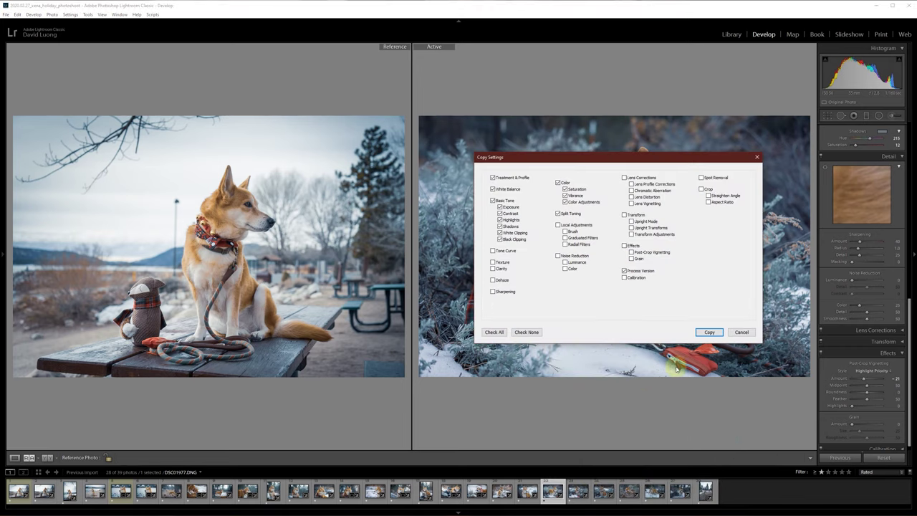
{"action": "left_click", "coordinate": [707, 334]}
Paste the copied settings onto another filmstrip photo, then open pine-cone photo DSC01982
{"action": "left_click", "coordinate": [629, 491]}
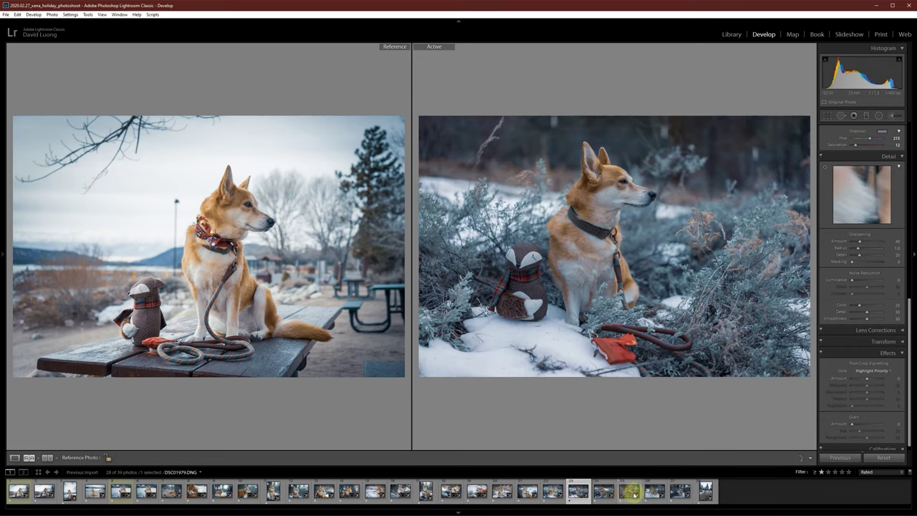
{"action": "right_click", "coordinate": [630, 492]}
{"action": "left_click", "coordinate": [610, 416]}
{"action": "left_click", "coordinate": [576, 493]}
{"action": "left_click", "coordinate": [605, 492]}
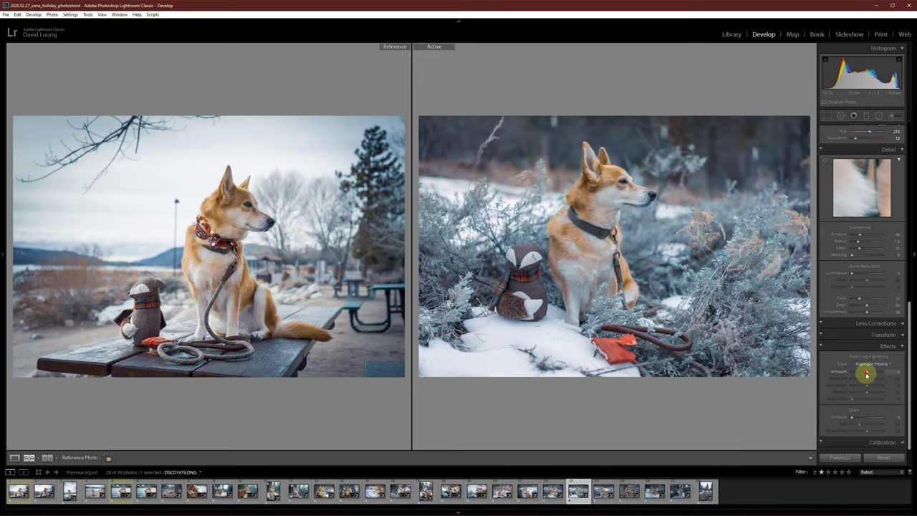
{"action": "scroll", "coordinate": [871, 363], "scroll_direction": "down", "scroll_amount": 10}
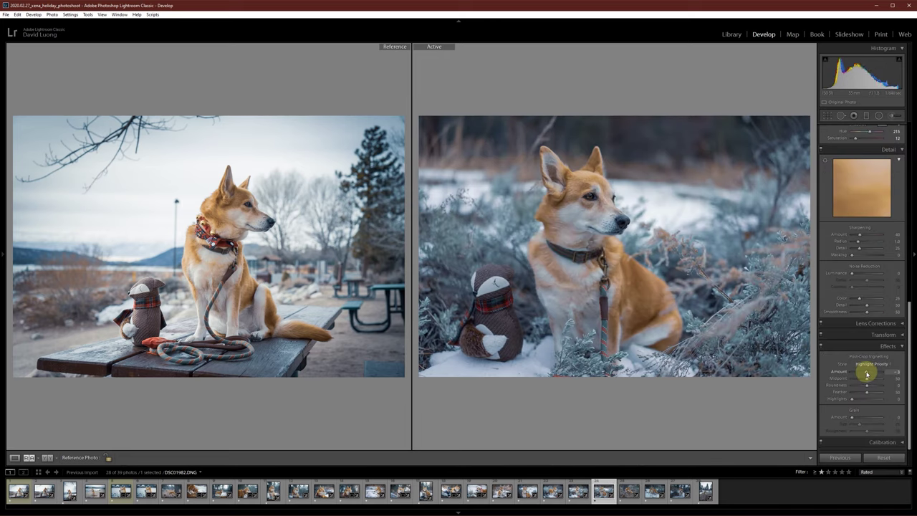
Open the pine-cone dog photo and raise its Exposure
{"action": "left_click", "coordinate": [628, 492]}
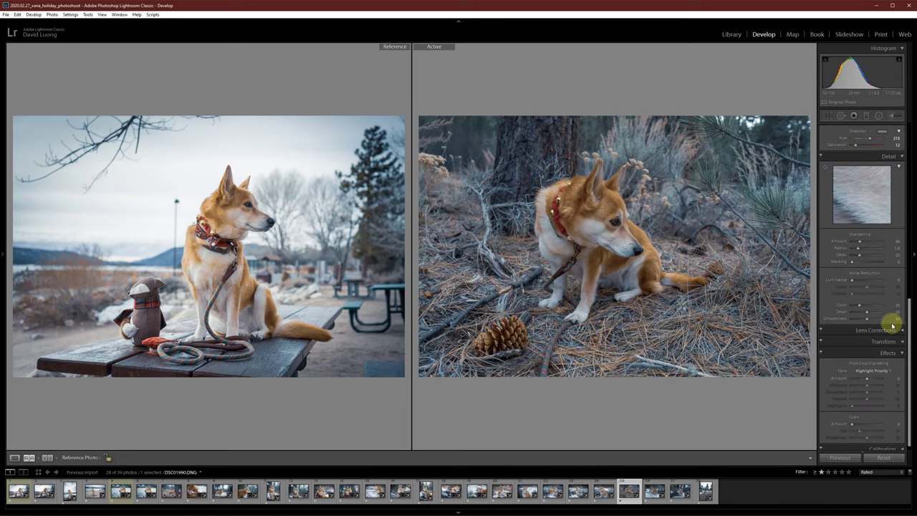
{"action": "scroll", "coordinate": [890, 323], "scroll_direction": "up", "scroll_amount": 10}
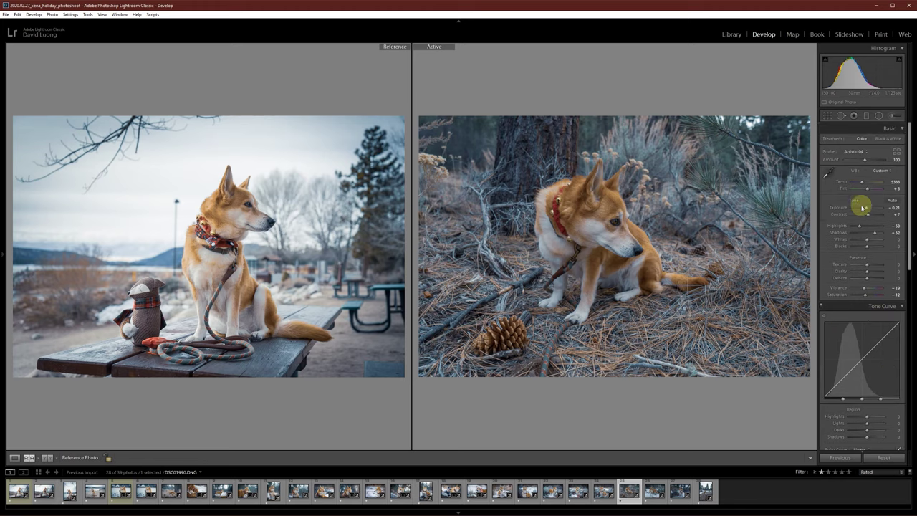
{"action": "scroll", "coordinate": [866, 358], "scroll_direction": "down", "scroll_amount": 10}
{"action": "scroll", "coordinate": [864, 385], "scroll_direction": "up", "scroll_amount": 10}
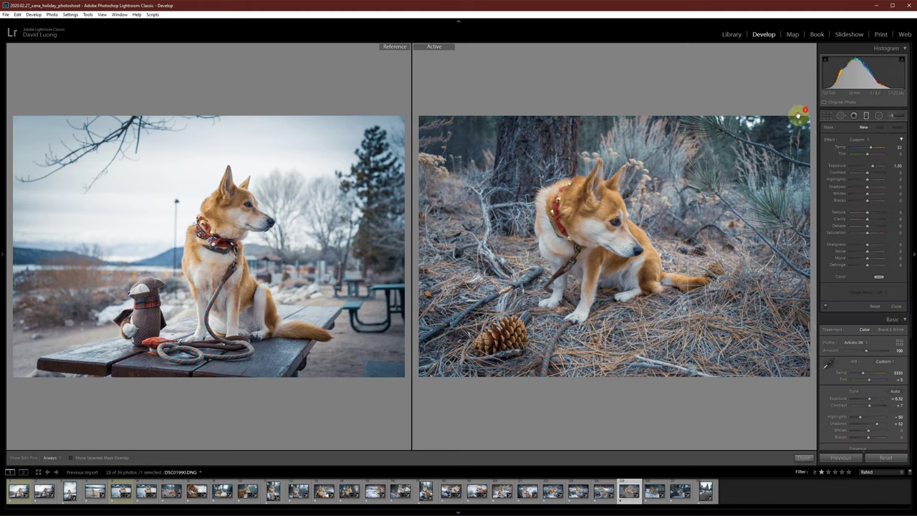
{"action": "scroll", "coordinate": [863, 370], "scroll_direction": "down", "scroll_amount": 10}
Enter Crop and shift the photo slightly within the crop frame
{"action": "key", "text": "r"}
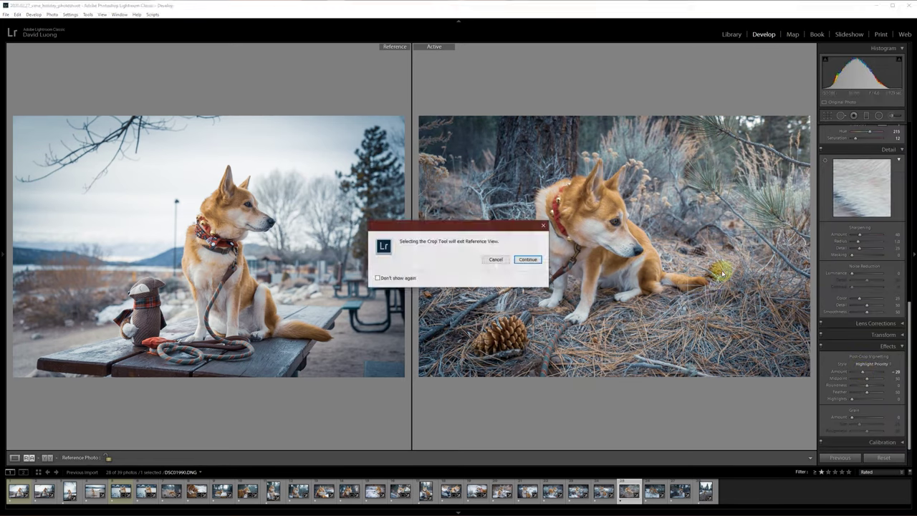
{"action": "key", "text": "Return"}
{"action": "left_click_drag", "start_coordinate": [452, 205], "coordinate": [440, 199]}
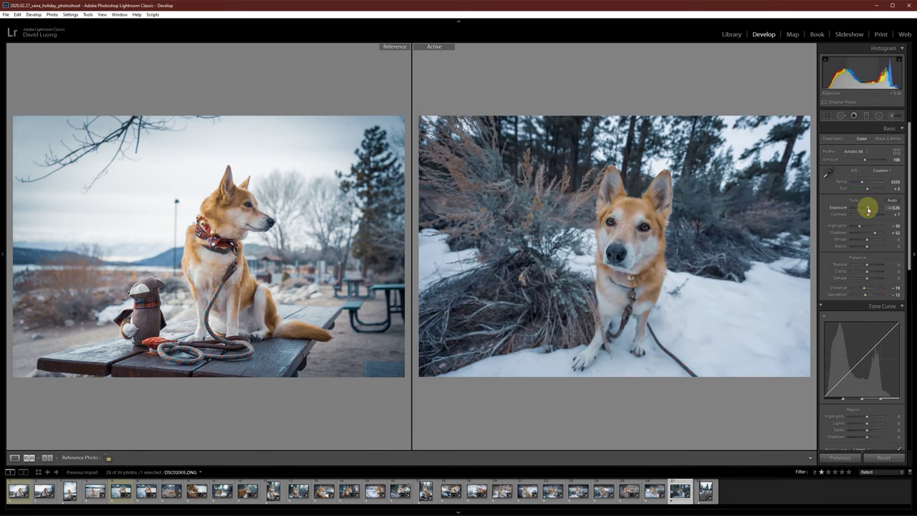
Add a graduated filter across DSC02005 and lower its exposure
{"action": "left_click", "coordinate": [867, 116]}
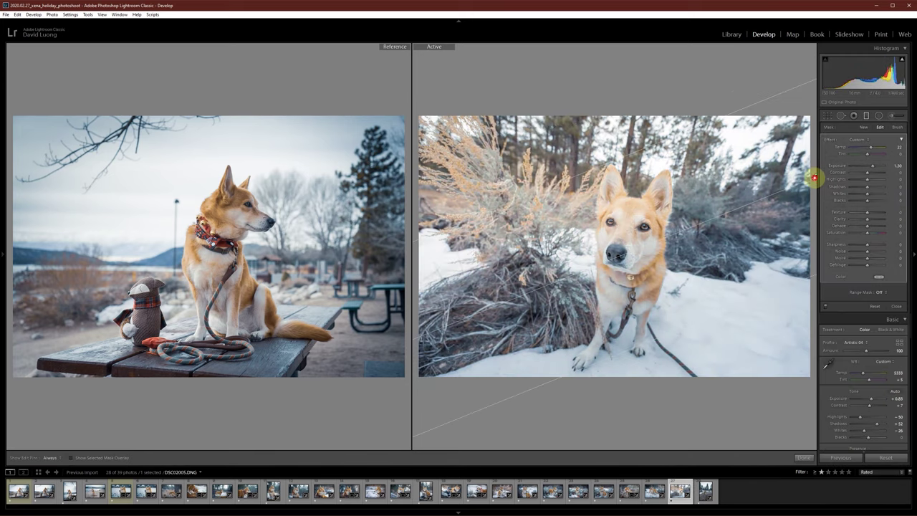
{"action": "left_click_drag", "start_coordinate": [506, 179], "coordinate": [500, 147]}
{"action": "left_click", "coordinate": [866, 115]}
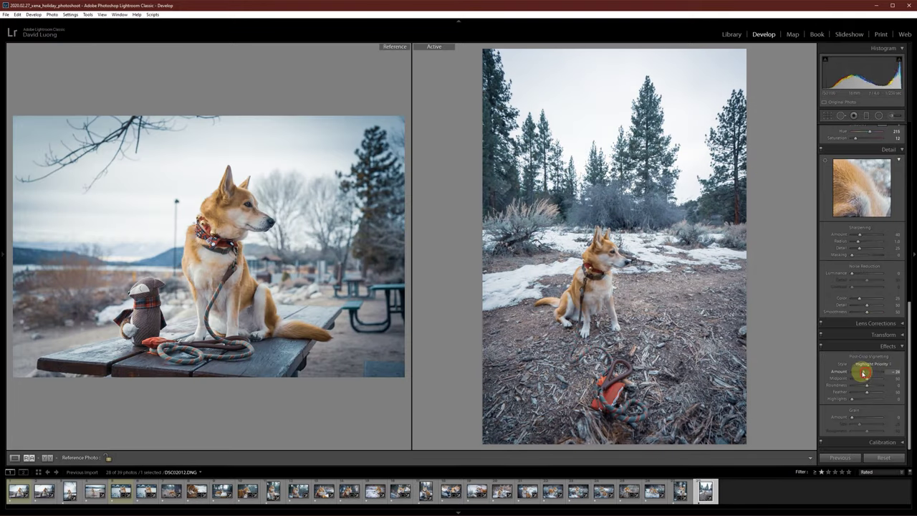
{"action": "left_click_drag", "start_coordinate": [864, 167], "coordinate": [867, 164]}
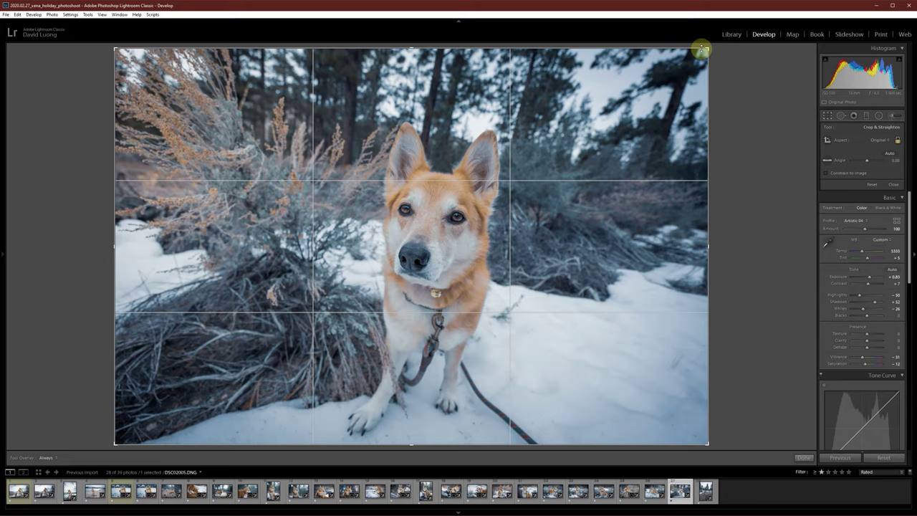
Crop DSC02005 to a tall portrait frame with the dog filling it
{"action": "left_click_drag", "start_coordinate": [702, 50], "coordinate": [610, 26]}
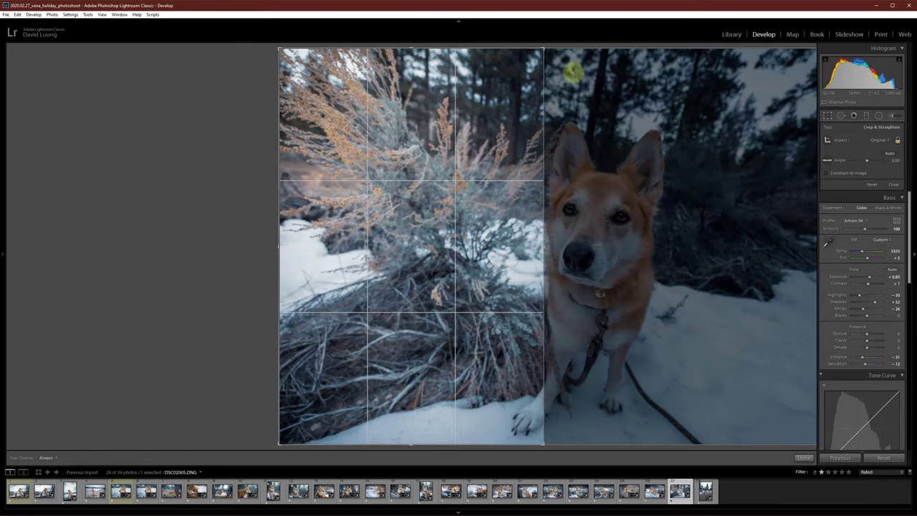
{"action": "left_click_drag", "start_coordinate": [514, 79], "coordinate": [367, 68]}
{"action": "key", "text": "Return"}
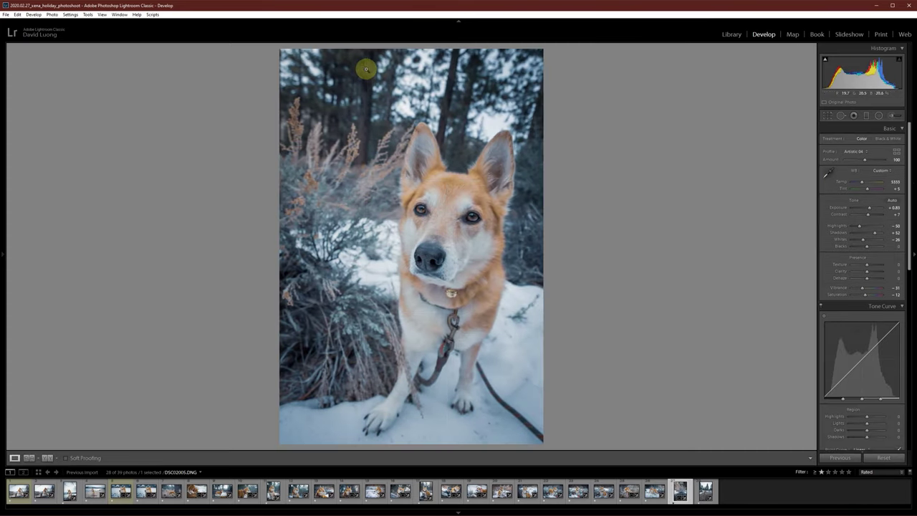
Check the cropped photo in the Library, then return to Develop's reference view
{"action": "left_click", "coordinate": [733, 34]}
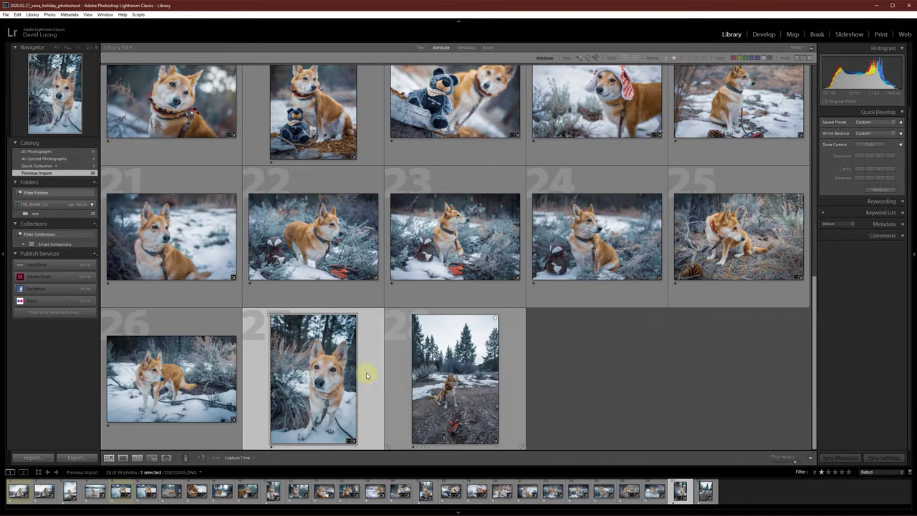
{"action": "double_click", "coordinate": [323, 371]}
{"action": "left_click", "coordinate": [762, 34]}
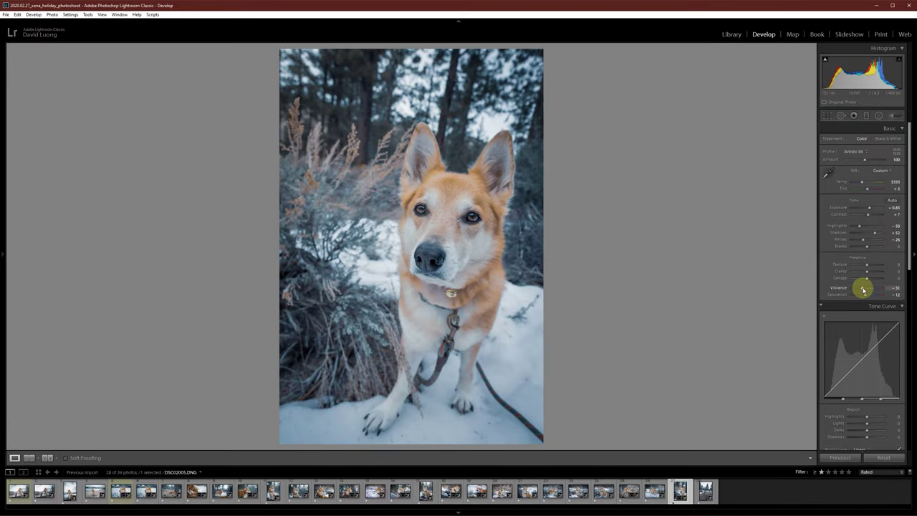
{"action": "left_click", "coordinate": [28, 458]}
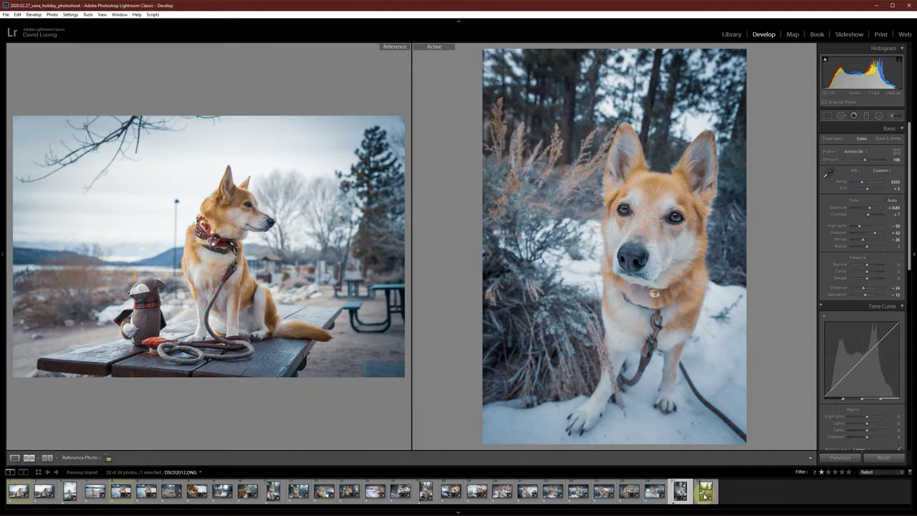
Raise DSC02012's exposure to +0.48, darken its sky with a -1.48 graduated filter, and view it in Library
{"action": "left_click", "coordinate": [705, 493]}
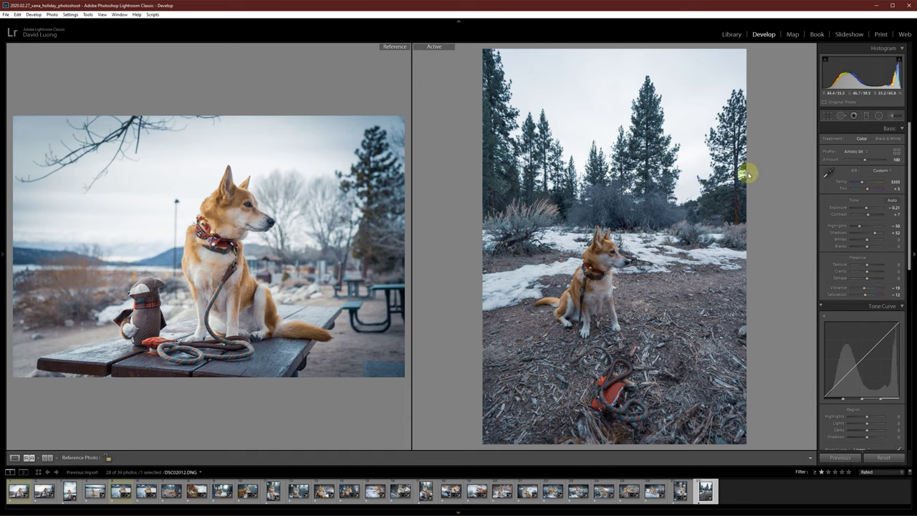
{"action": "left_click_drag", "start_coordinate": [867, 209], "coordinate": [869, 210]}
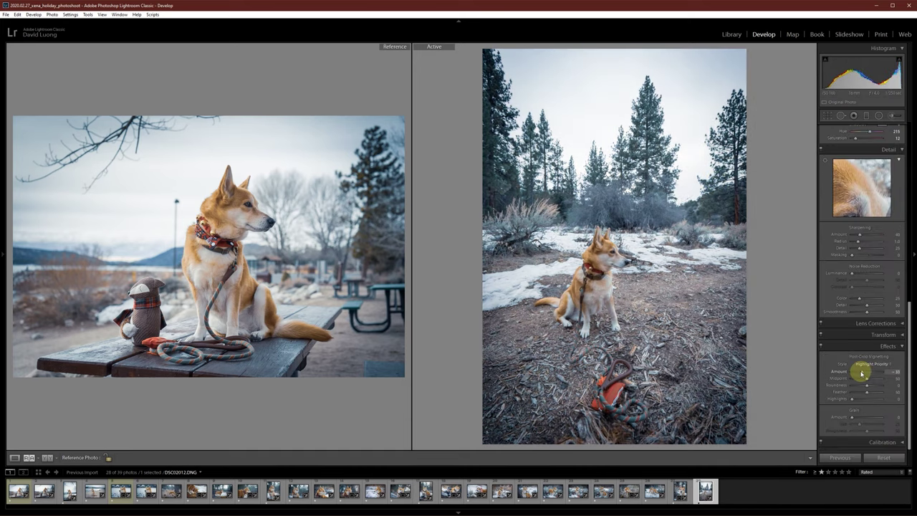
{"action": "key", "text": "m"}
{"action": "left_click_drag", "start_coordinate": [662, 55], "coordinate": [627, 228]}
{"action": "left_click_drag", "start_coordinate": [873, 165], "coordinate": [862, 167]}
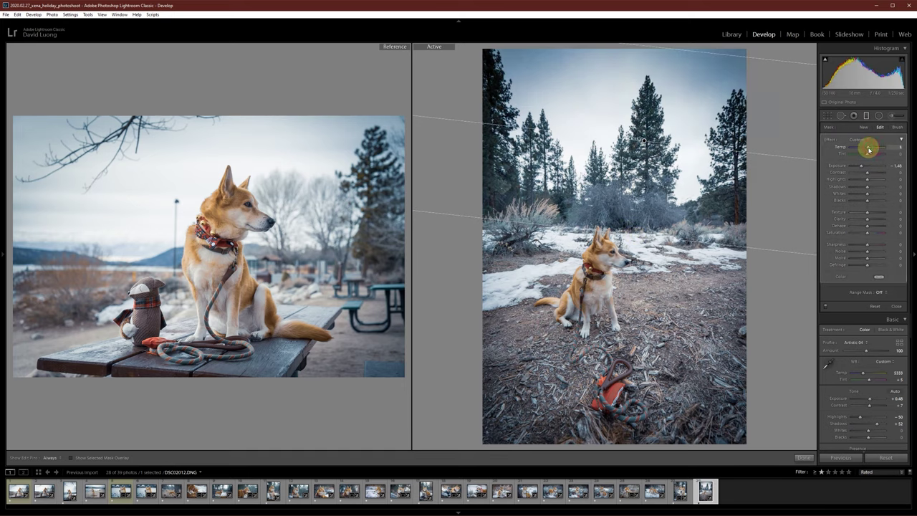
{"action": "left_click", "coordinate": [866, 117]}
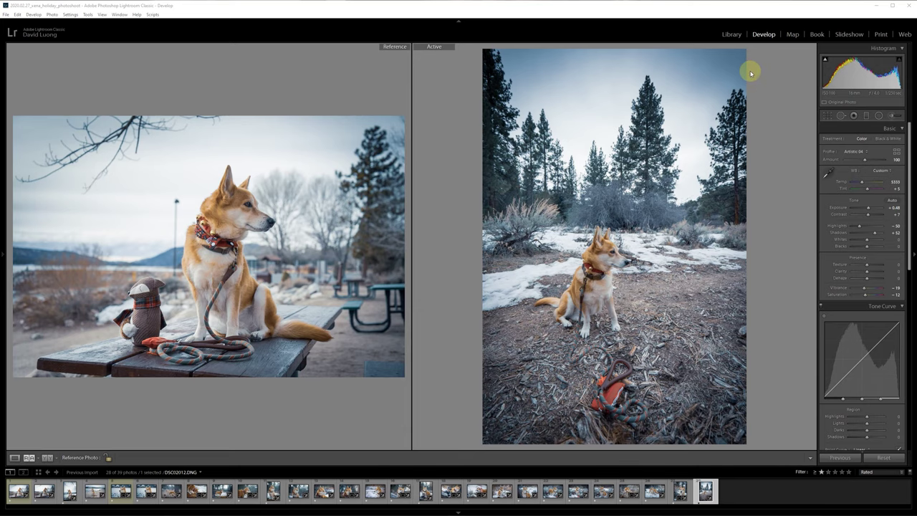
{"action": "left_click", "coordinate": [733, 34]}
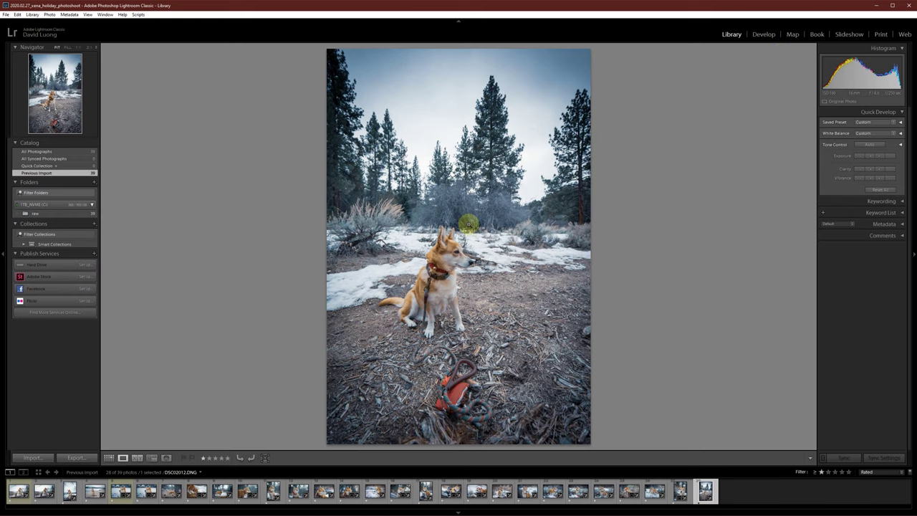
Return to the photo grid, clear the selection, and scroll to the top
{"action": "double_click", "coordinate": [469, 224]}
{"action": "left_click", "coordinate": [658, 380]}
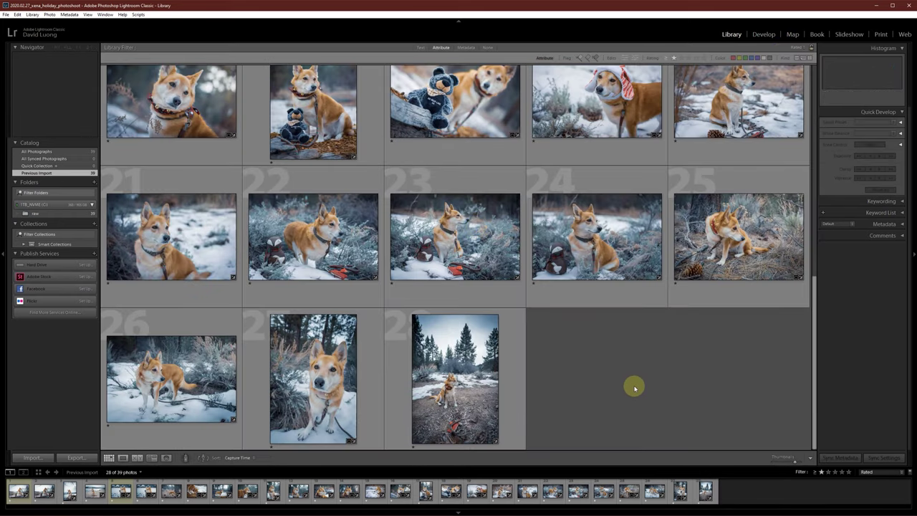
{"action": "scroll", "coordinate": [630, 391], "scroll_direction": "up", "scroll_amount": 1}
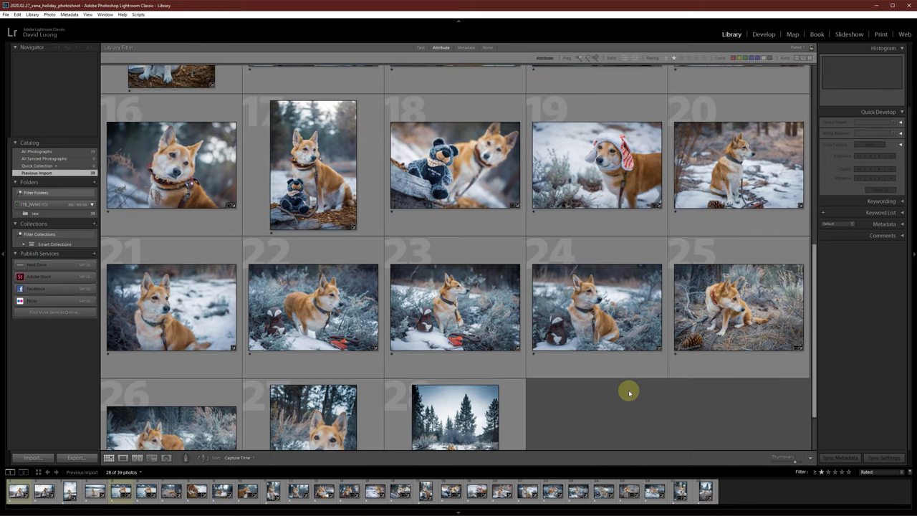
{"action": "scroll", "coordinate": [631, 398], "scroll_direction": "up", "scroll_amount": 4}
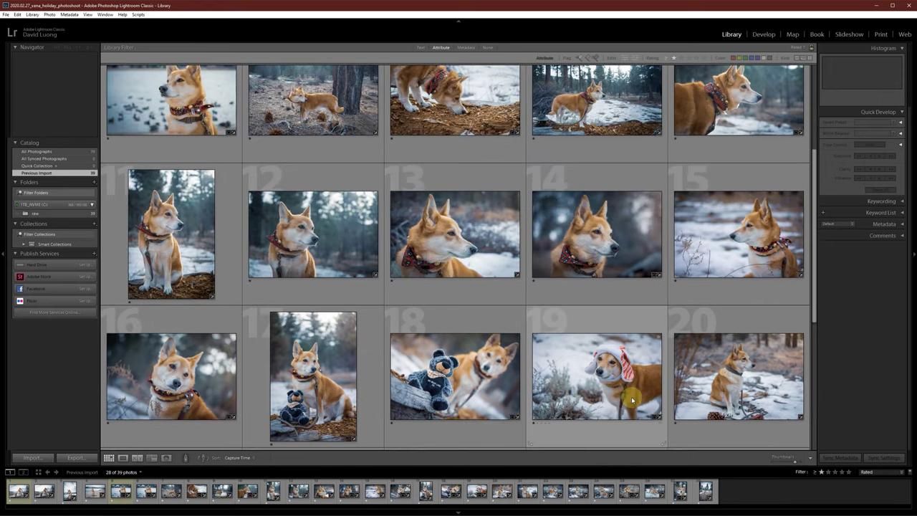
{"action": "scroll", "coordinate": [631, 398], "scroll_direction": "up", "scroll_amount": 1}
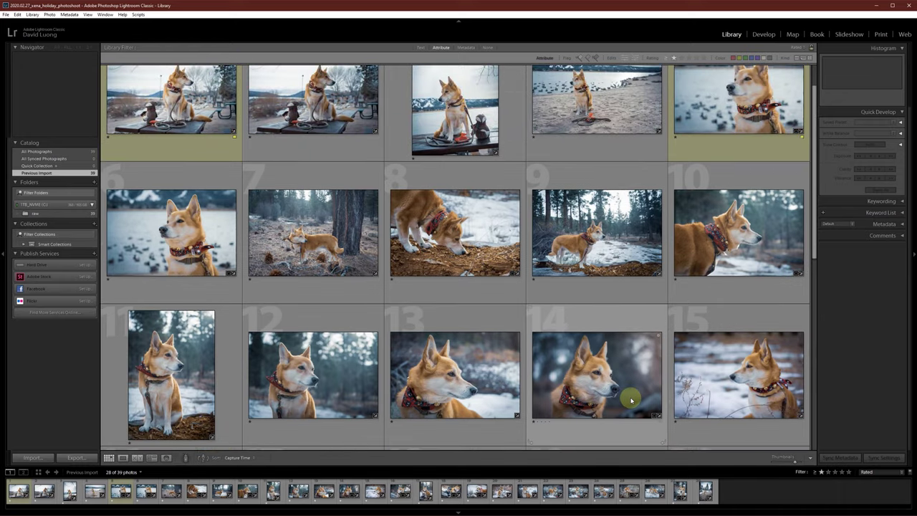
{"action": "scroll", "coordinate": [631, 399], "scroll_direction": "up", "scroll_amount": 1}
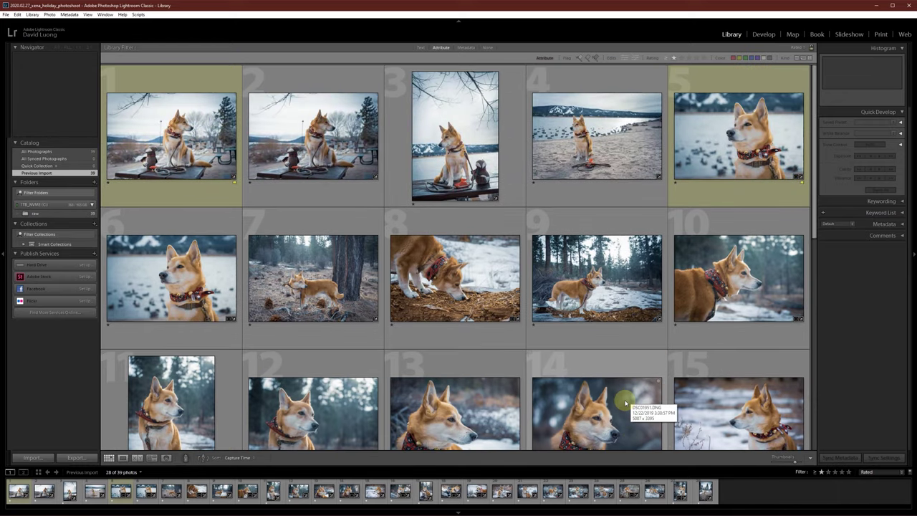
Give two-star ratings to photos 5, 1, 4 and 3
{"action": "left_click", "coordinate": [709, 161]}
{"action": "key", "text": "2"}
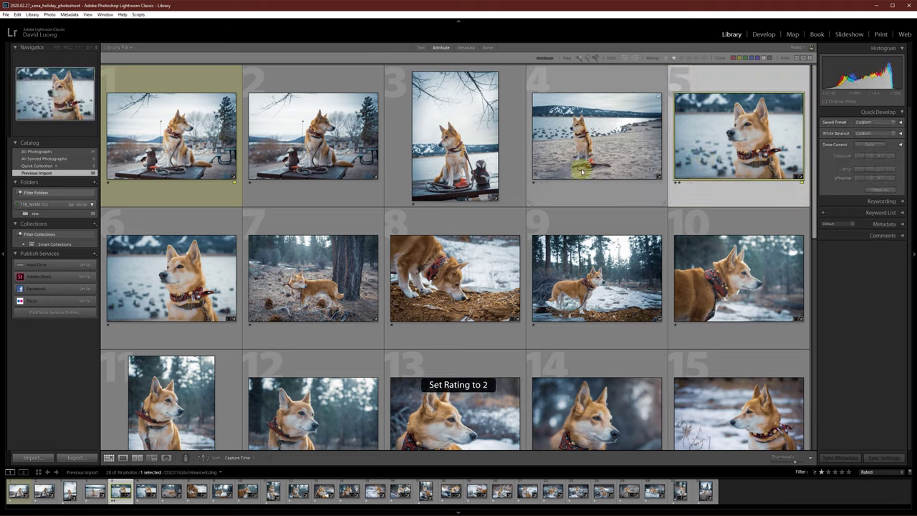
{"action": "left_click", "coordinate": [207, 147]}
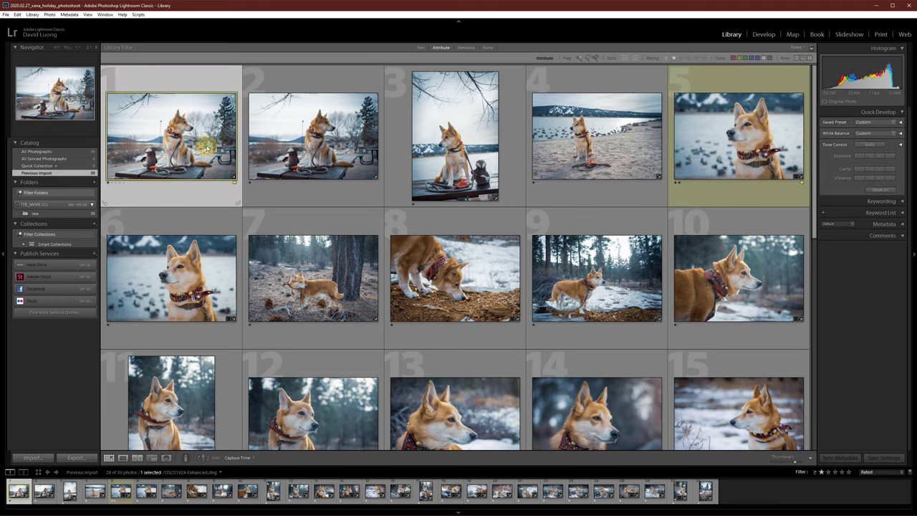
{"action": "key", "text": "2"}
{"action": "left_click", "coordinate": [443, 161]}
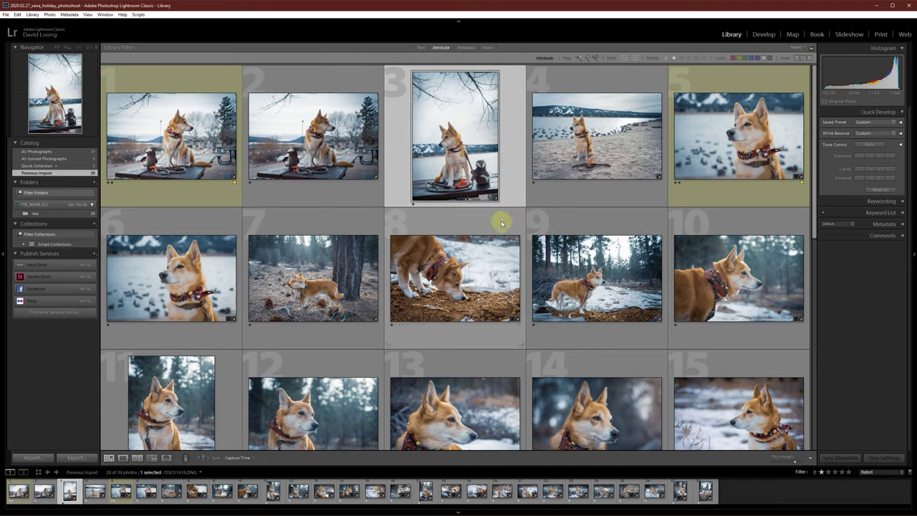
{"action": "left_click", "coordinate": [564, 152]}
{"action": "key", "text": "2"}
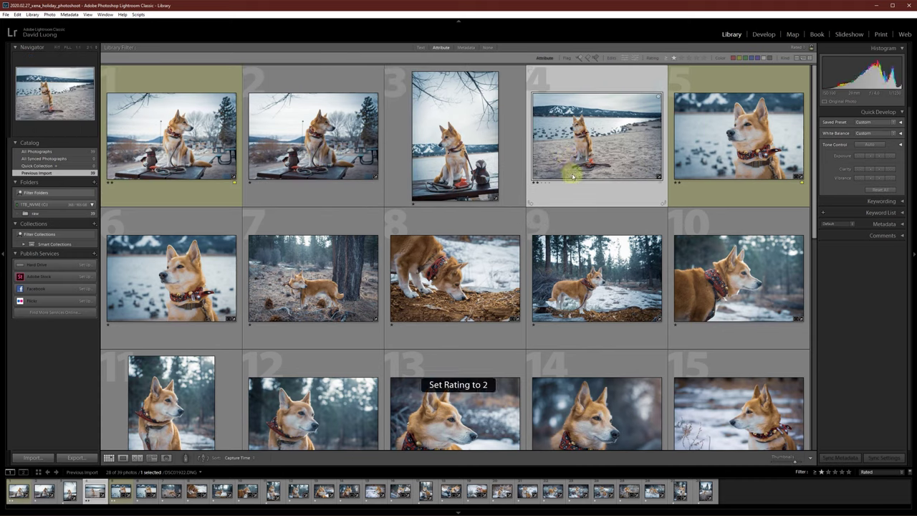
{"action": "left_click", "coordinate": [521, 196]}
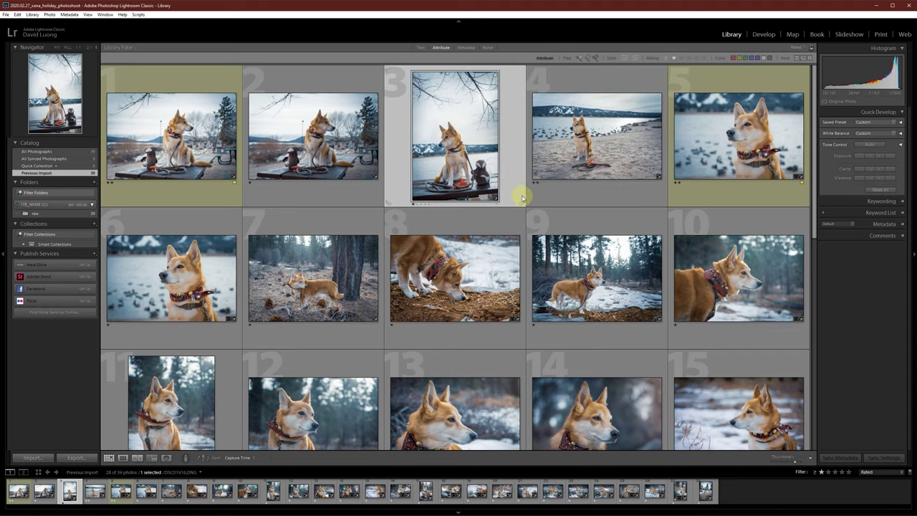
{"action": "key", "text": "2"}
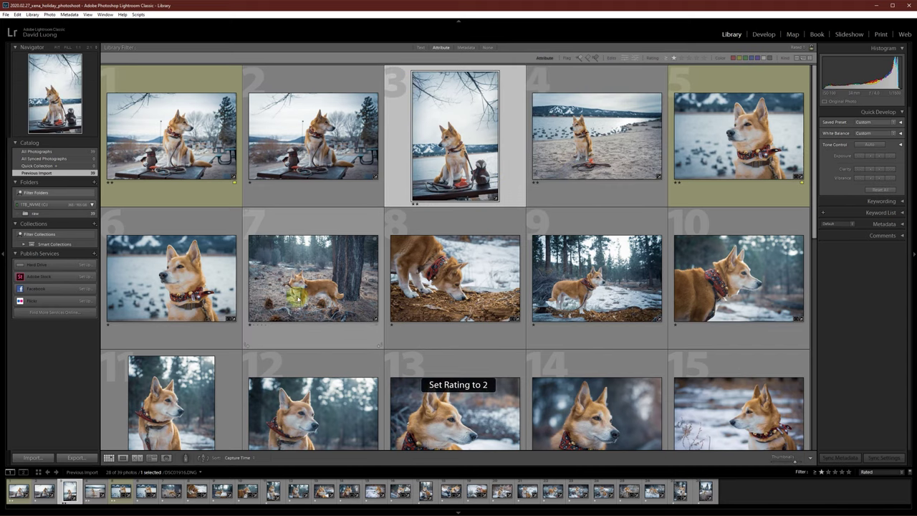
Give photos 7, 8 and 9 two stars
{"action": "left_click", "coordinate": [294, 297]}
{"action": "key", "text": "2"}
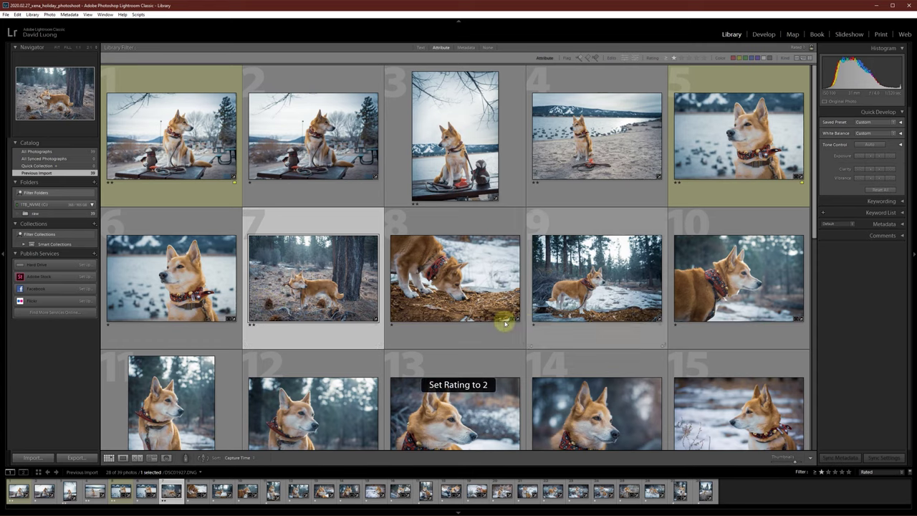
{"action": "left_click", "coordinate": [481, 302]}
{"action": "key", "text": "2"}
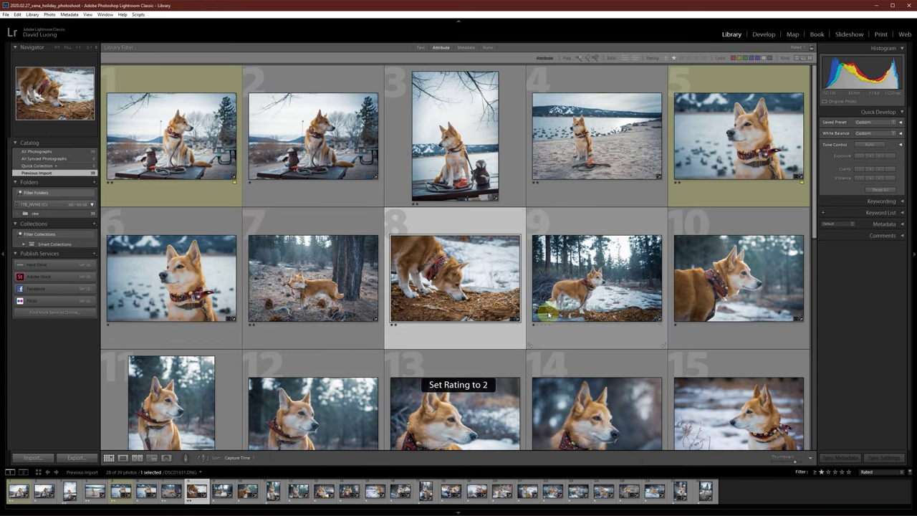
{"action": "left_click", "coordinate": [605, 294]}
{"action": "key", "text": "2"}
Give photos 14 and 13 two stars after browsing photos 10–12
{"action": "scroll", "coordinate": [675, 294], "scroll_direction": "down", "scroll_amount": 1}
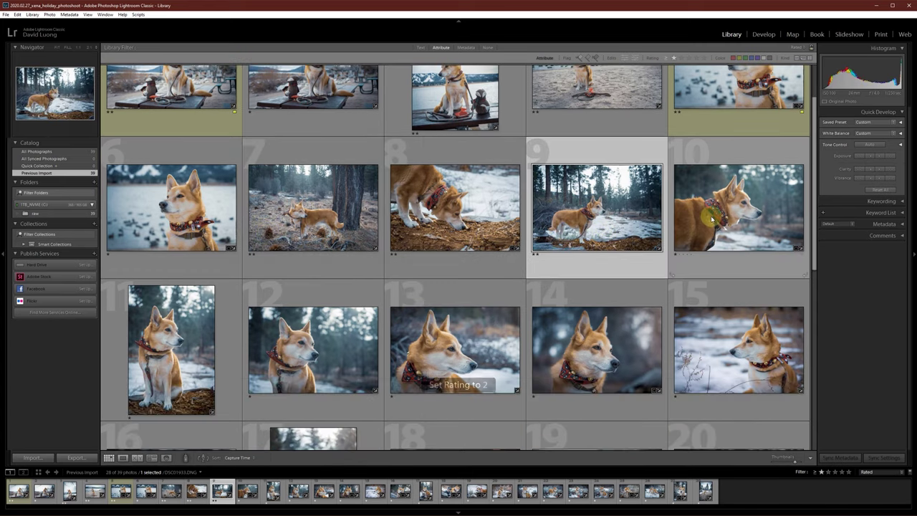
{"action": "left_click", "coordinate": [706, 244]}
{"action": "left_click", "coordinate": [209, 346]}
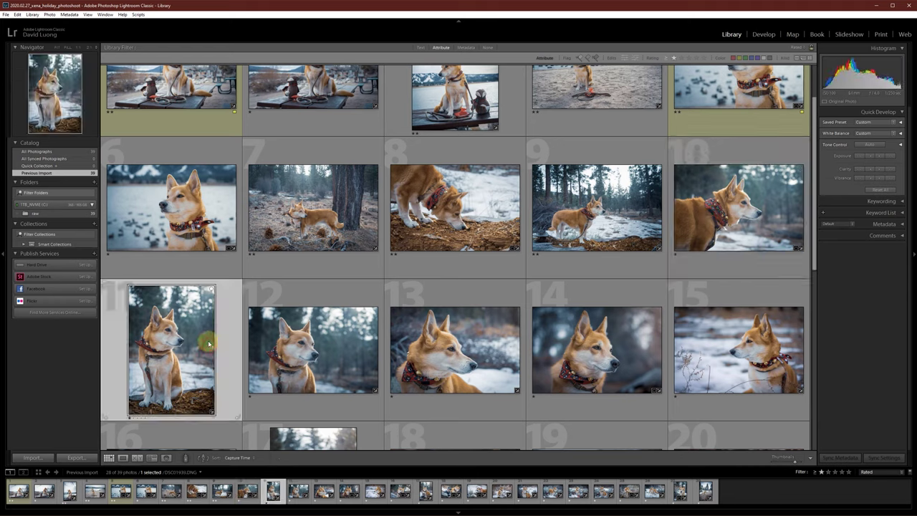
{"action": "left_click", "coordinate": [302, 351]}
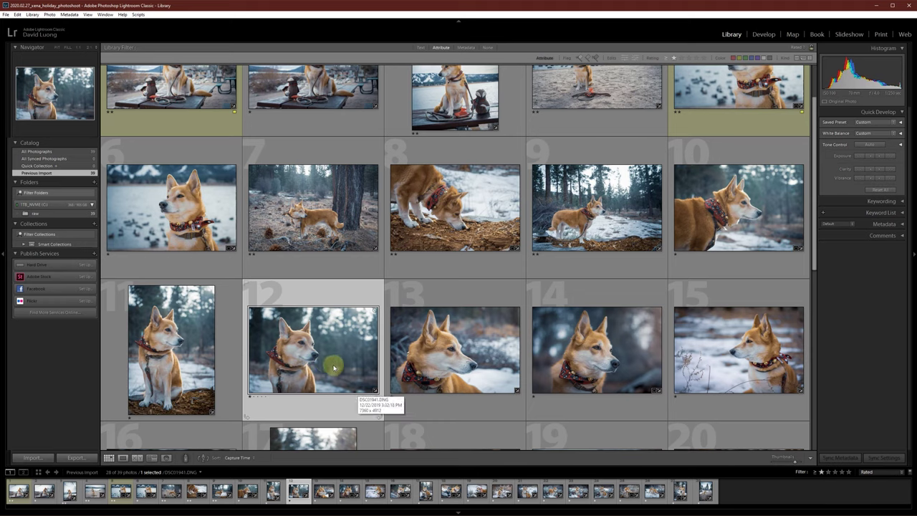
{"action": "left_click", "coordinate": [187, 359]}
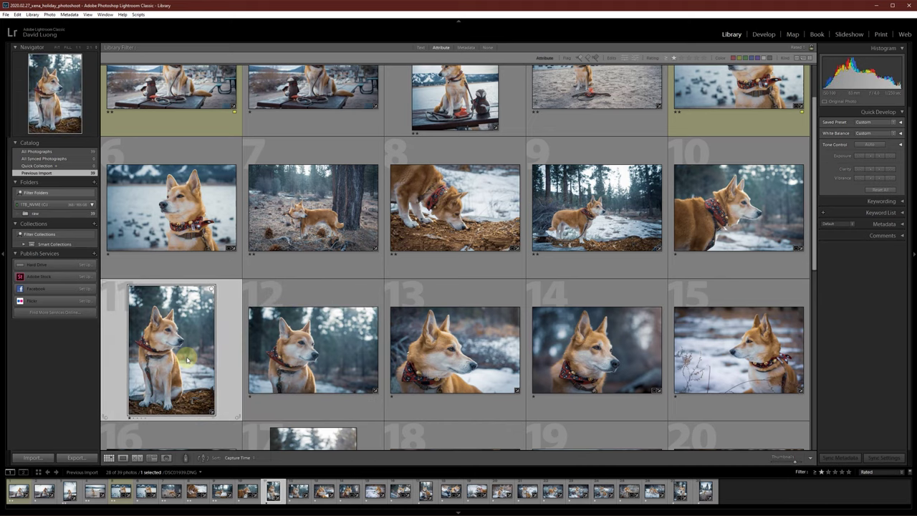
{"action": "left_click", "coordinate": [315, 365]}
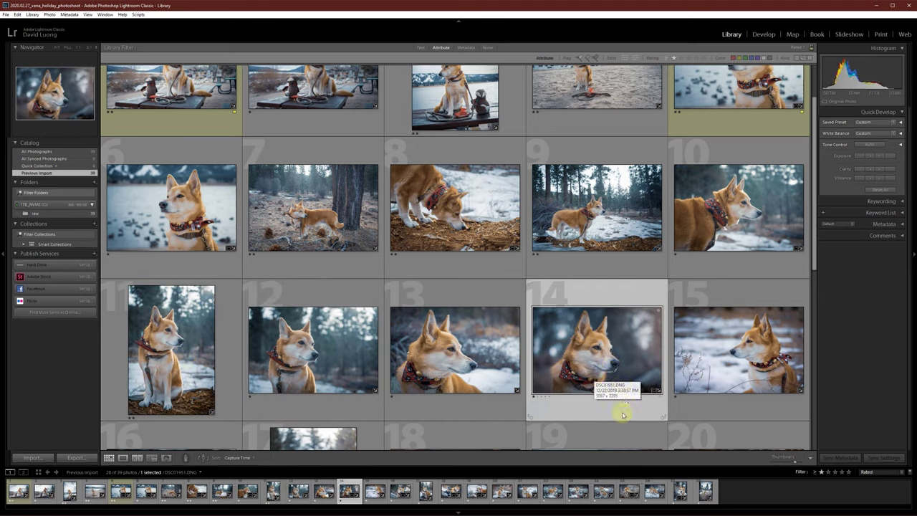
{"action": "key", "text": "2"}
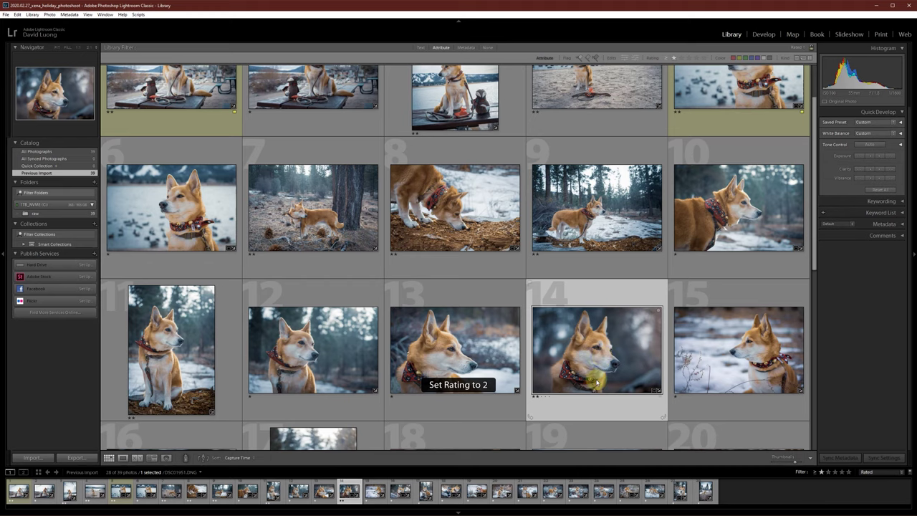
{"action": "left_click", "coordinate": [426, 369]}
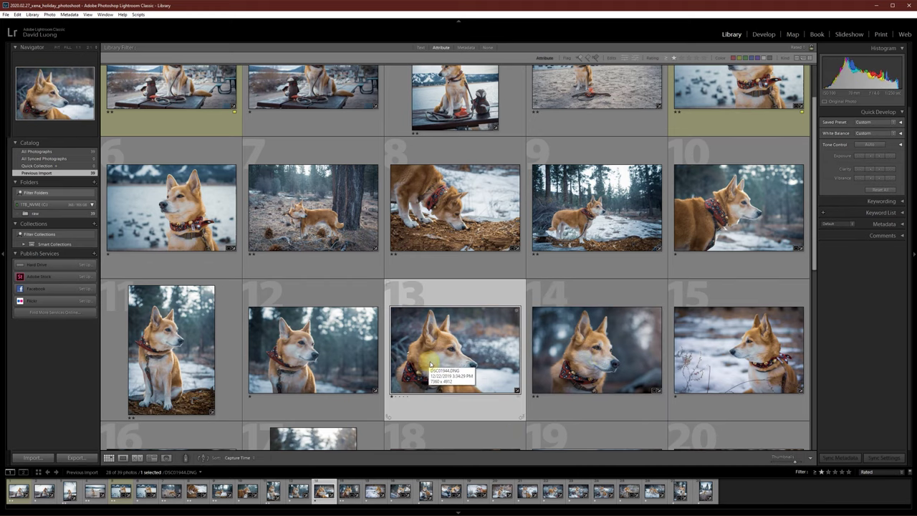
{"action": "key", "text": "2"}
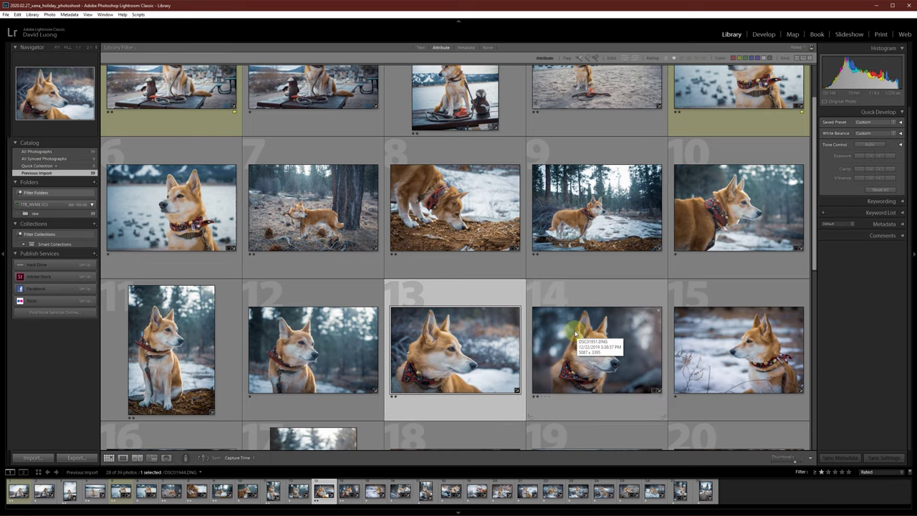
Give two stars to photos 15, 16, 18, 19 and 20
{"action": "scroll", "coordinate": [582, 331], "scroll_direction": "down", "scroll_amount": 2}
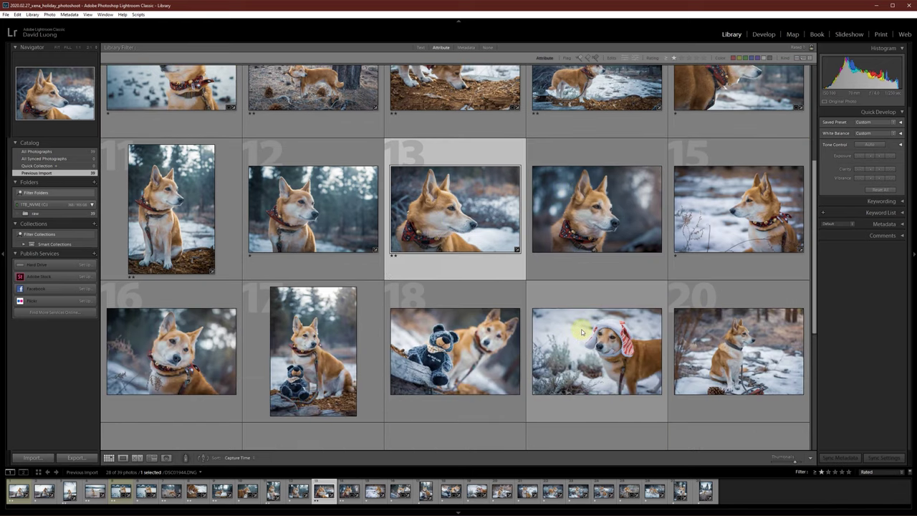
{"action": "left_click", "coordinate": [720, 226]}
{"action": "key", "text": "2"}
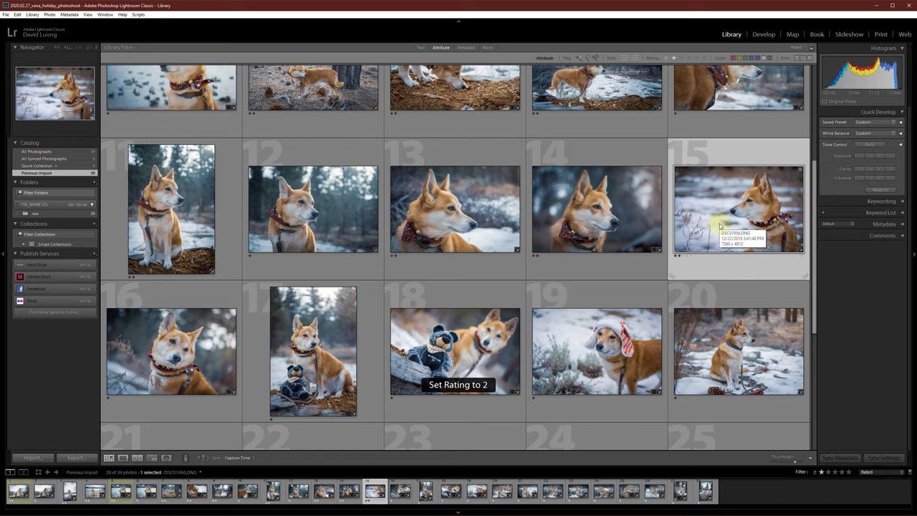
{"action": "left_click", "coordinate": [179, 358]}
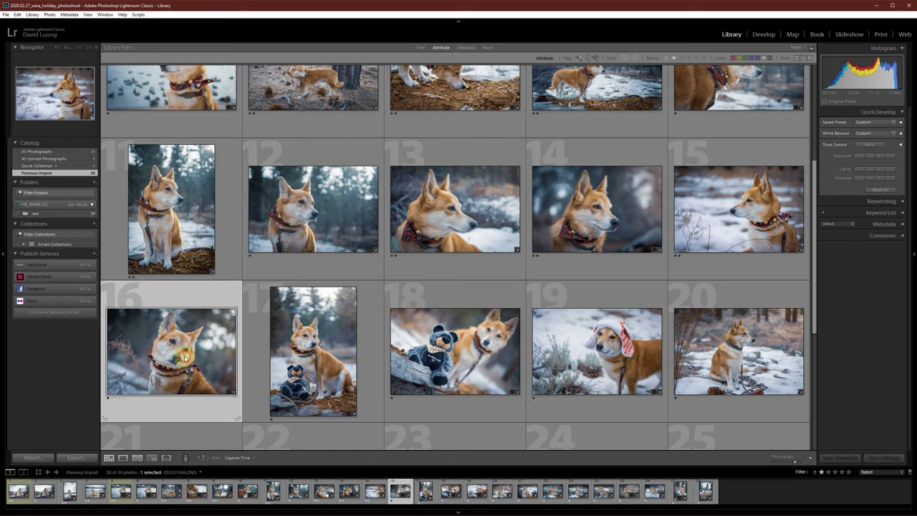
{"action": "key", "text": "2"}
{"action": "left_click", "coordinate": [404, 356]}
{"action": "key", "text": "2"}
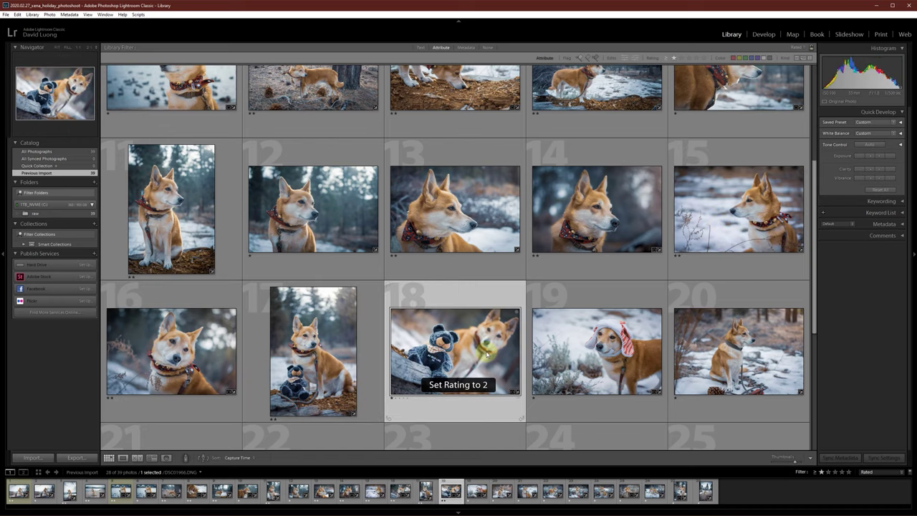
{"action": "scroll", "coordinate": [502, 322], "scroll_direction": "down", "scroll_amount": 2}
{"action": "left_click", "coordinate": [580, 289]}
{"action": "key", "text": "2"}
{"action": "scroll", "coordinate": [582, 288], "scroll_direction": "down", "scroll_amount": 2}
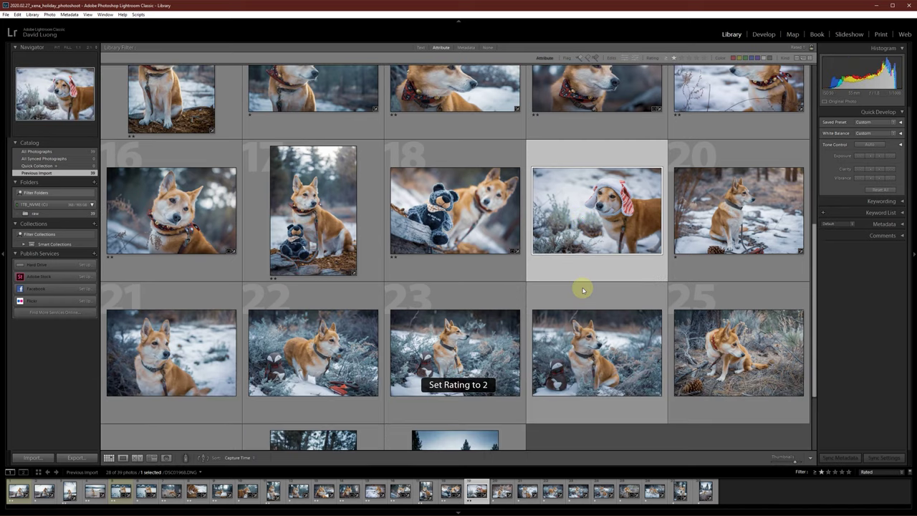
{"action": "left_click", "coordinate": [742, 228]}
{"action": "key", "text": "2"}
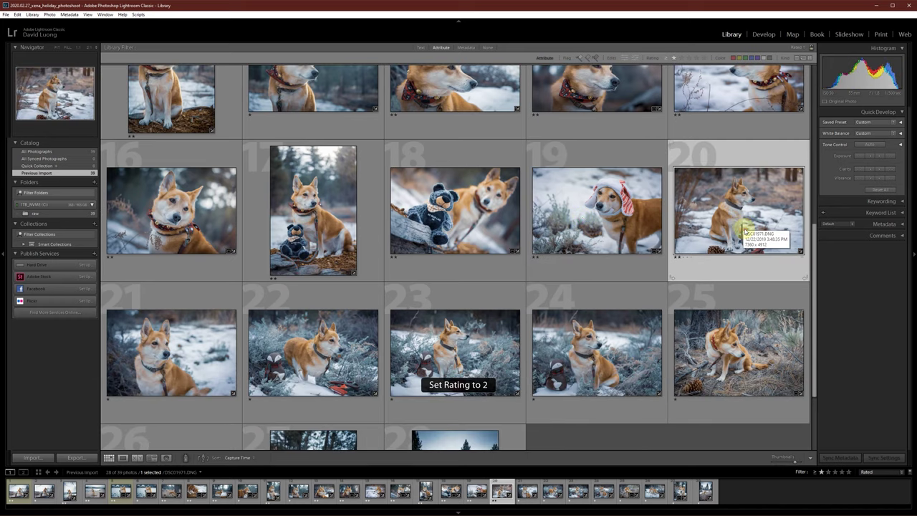
Give photos 22 and 23 two stars, then open photo 24 in Develop
{"action": "scroll", "coordinate": [743, 229], "scroll_direction": "up", "scroll_amount": 1}
{"action": "scroll", "coordinate": [744, 233], "scroll_direction": "down", "scroll_amount": 1}
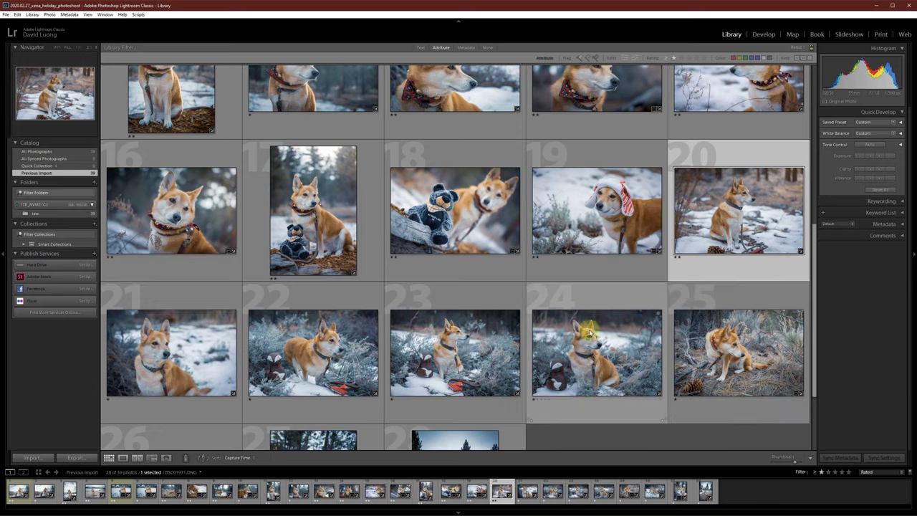
{"action": "left_click", "coordinate": [176, 377]}
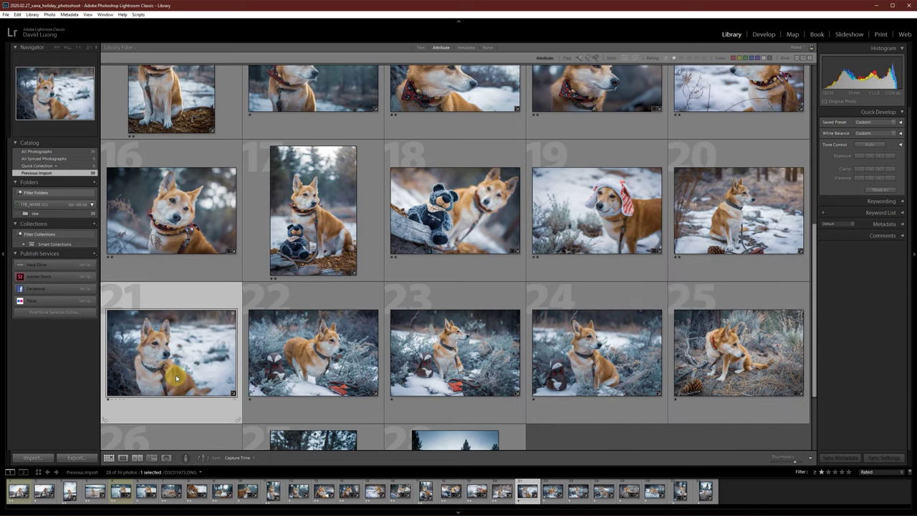
{"action": "scroll", "coordinate": [176, 377], "scroll_direction": "up", "scroll_amount": 3}
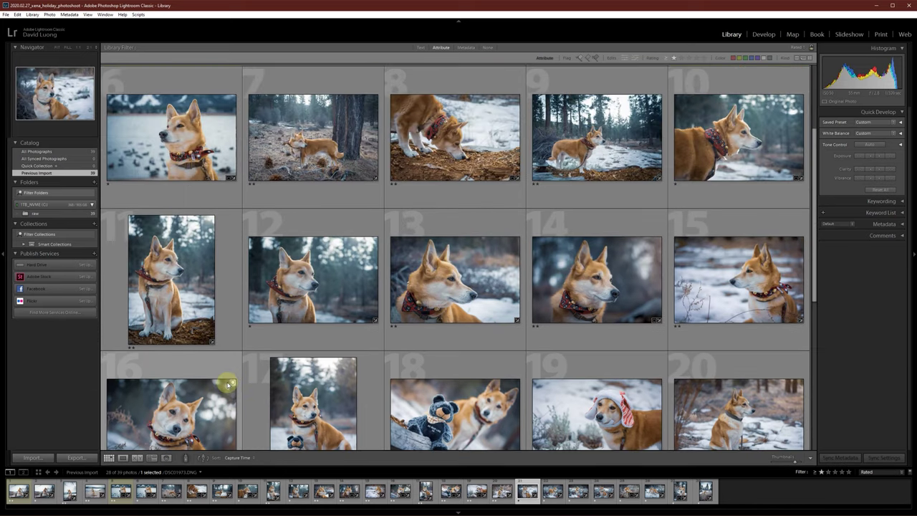
{"action": "scroll", "coordinate": [228, 385], "scroll_direction": "down", "scroll_amount": 3}
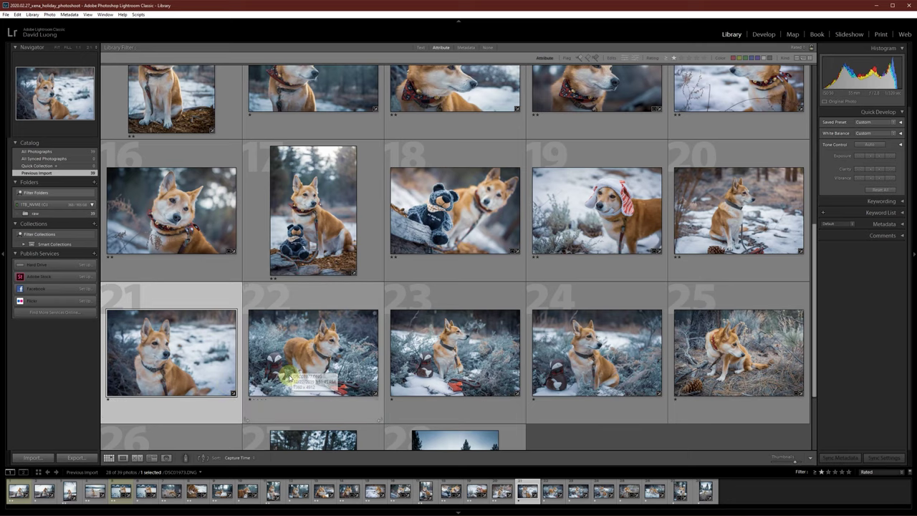
{"action": "left_click", "coordinate": [344, 367]}
{"action": "key", "text": "2"}
{"action": "scroll", "coordinate": [430, 293], "scroll_direction": "down", "scroll_amount": 1}
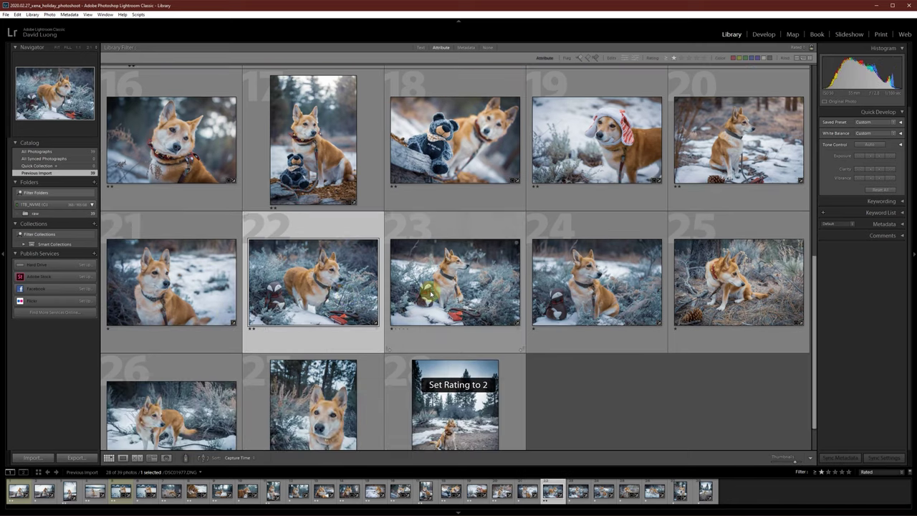
{"action": "left_click", "coordinate": [430, 293]}
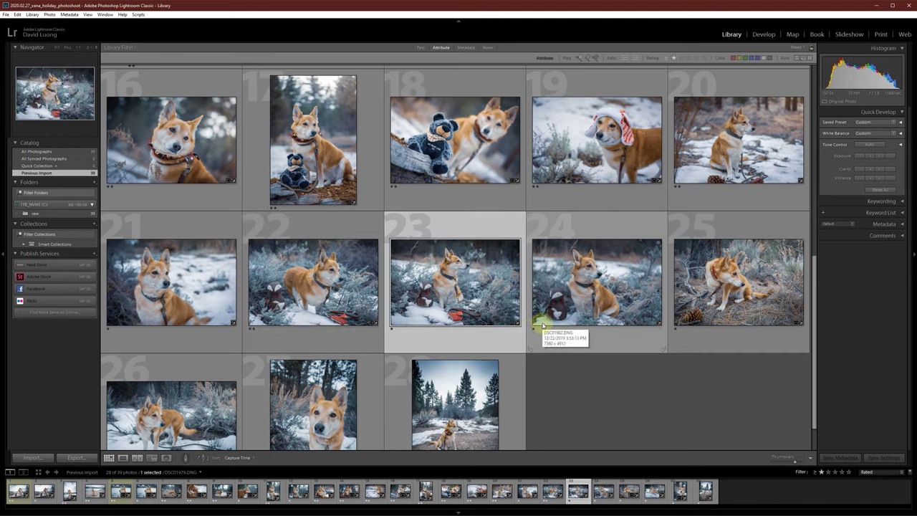
{"action": "key", "text": "2"}
{"action": "left_click", "coordinate": [577, 301]}
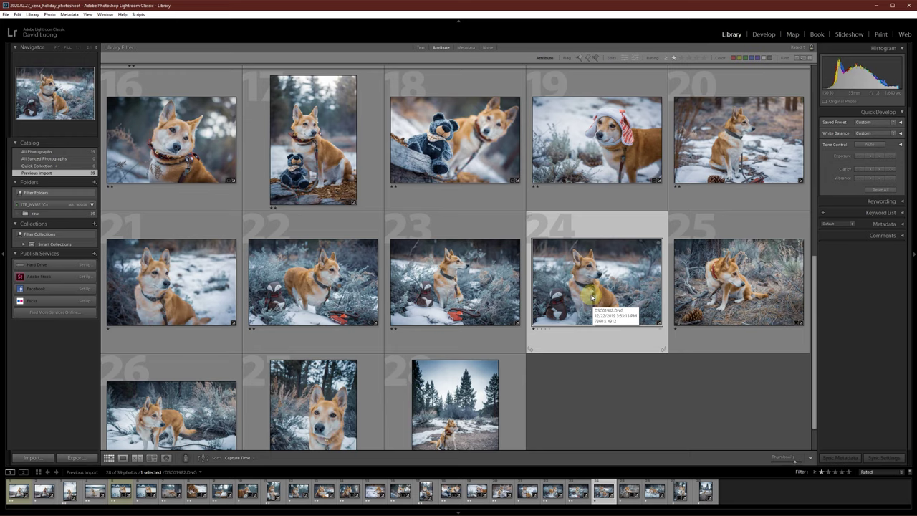
{"action": "left_click", "coordinate": [765, 34]}
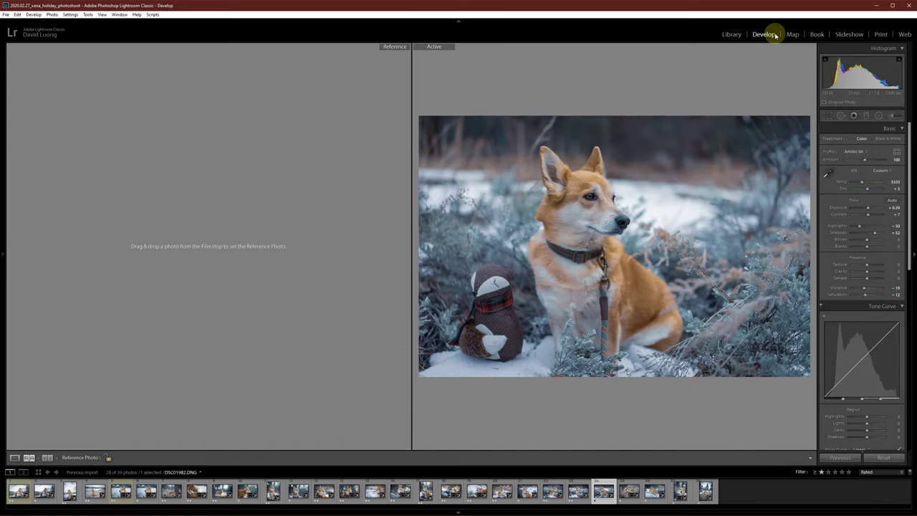
Raise photo 24's exposure to +0.59 and give it two stars in the Library
{"action": "key", "text": "equal"}
{"action": "key", "text": "equal"}
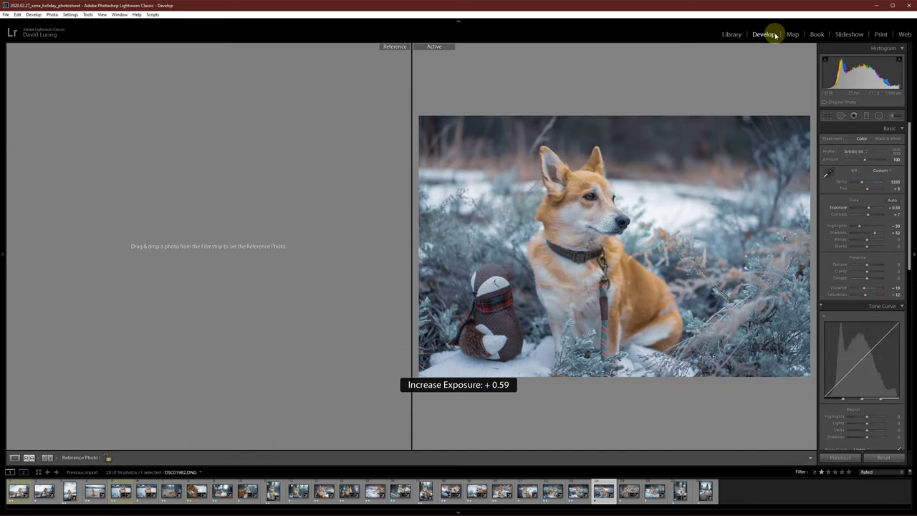
{"action": "left_click", "coordinate": [734, 35]}
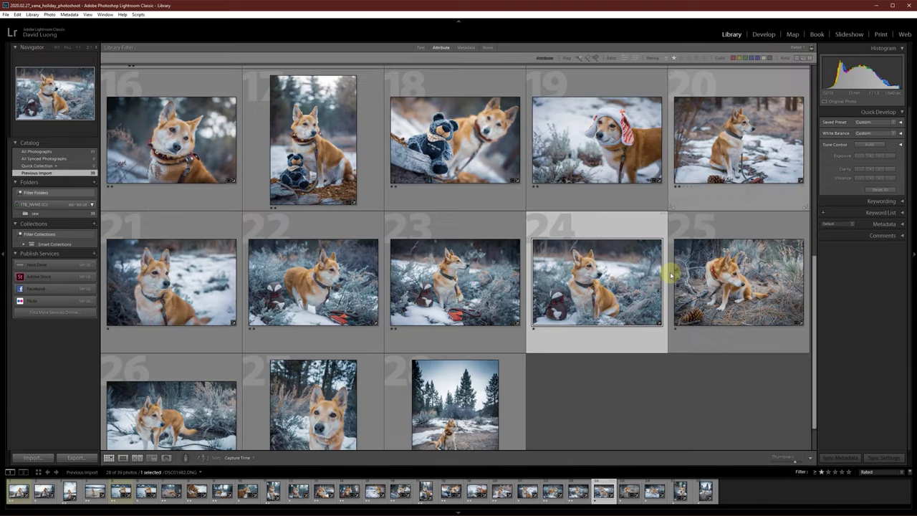
{"action": "key", "text": "2"}
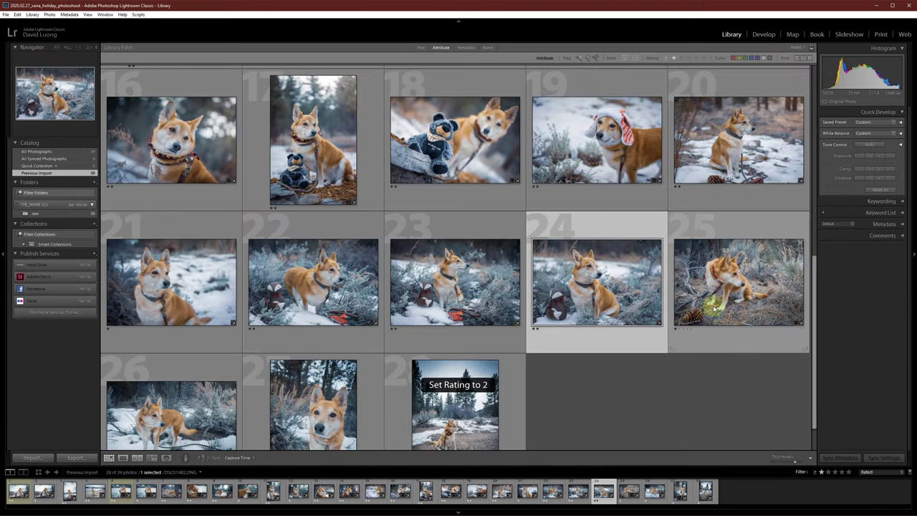
Give photos 25 through 28 two stars, then deselect everything
{"action": "left_click", "coordinate": [738, 315]}
{"action": "scroll", "coordinate": [690, 356], "scroll_direction": "down", "scroll_amount": 1}
{"action": "key", "text": "2"}
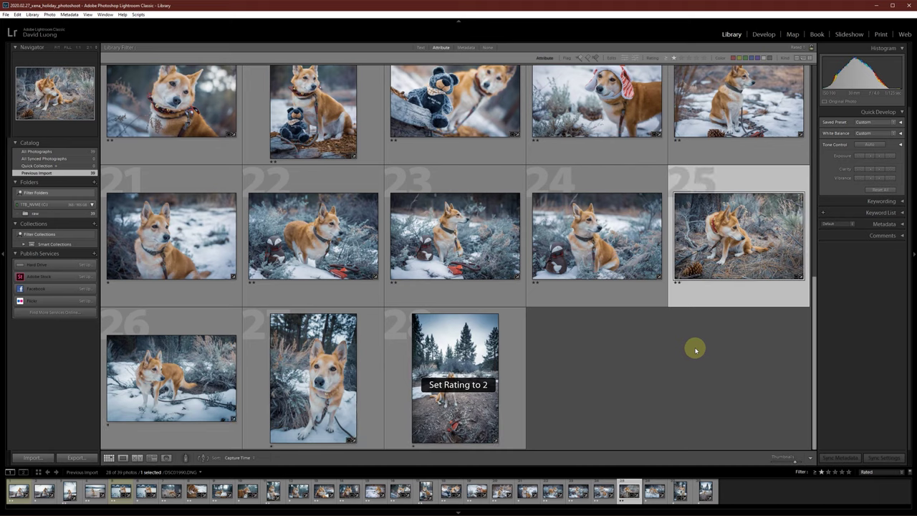
{"action": "left_click", "coordinate": [165, 383]}
{"action": "left_click", "coordinate": [435, 389]}
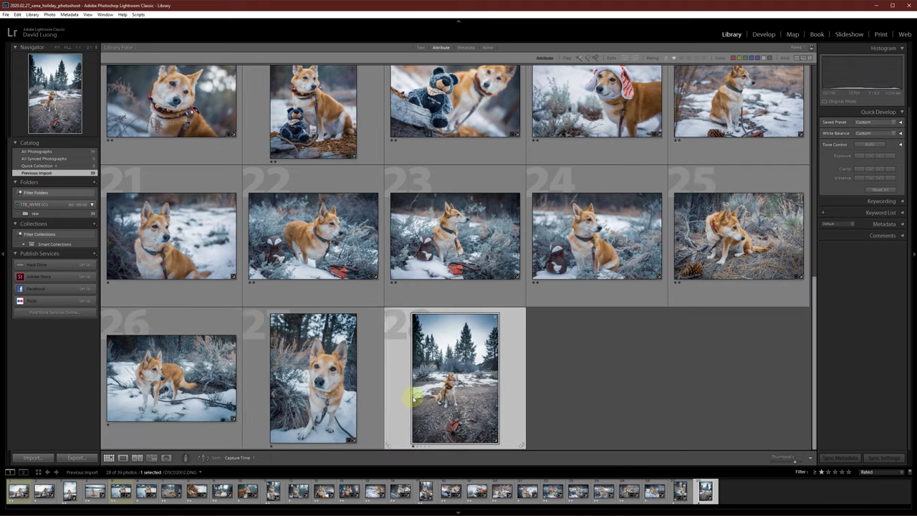
{"action": "key", "text": "2"}
{"action": "left_click", "coordinate": [332, 394]}
{"action": "key", "text": "2"}
{"action": "left_click", "coordinate": [189, 389]}
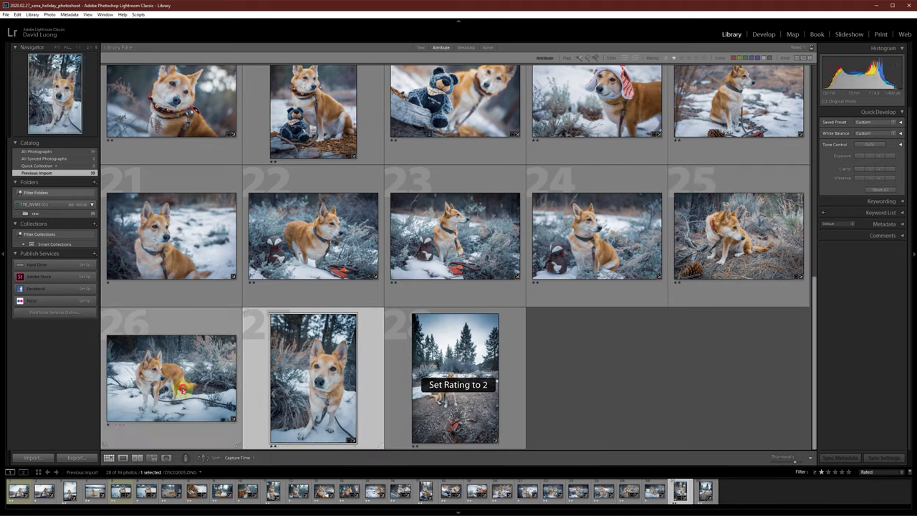
{"action": "key", "text": "2"}
{"action": "left_click", "coordinate": [597, 367]}
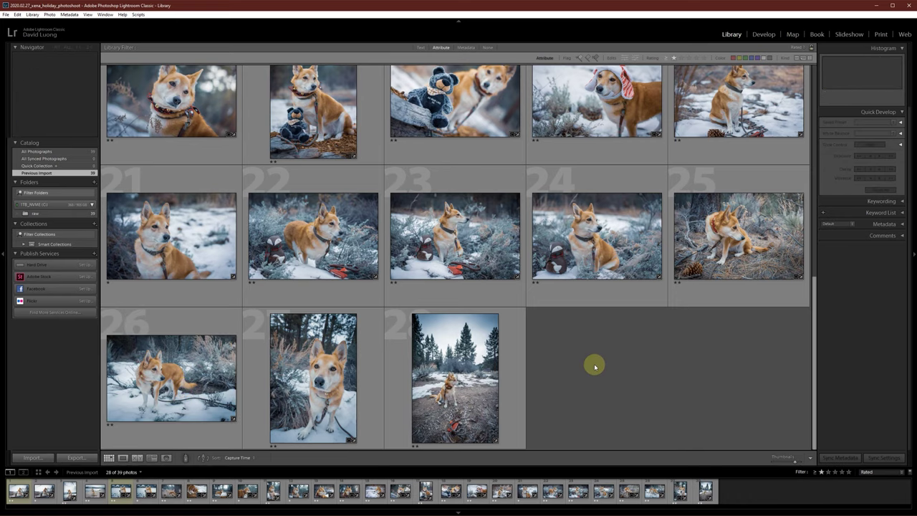
{"action": "scroll", "coordinate": [608, 388], "scroll_direction": "up", "scroll_amount": 5}
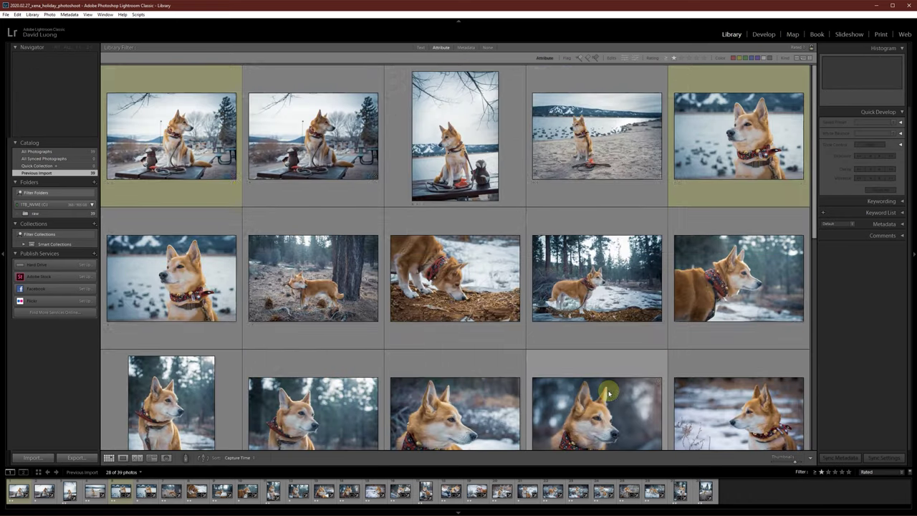
Filter the grid to photos rated two stars or more and shrink thumbnails so all 23 fit
{"action": "left_click", "coordinate": [682, 59]}
{"action": "scroll", "coordinate": [641, 274], "scroll_direction": "down", "scroll_amount": 5}
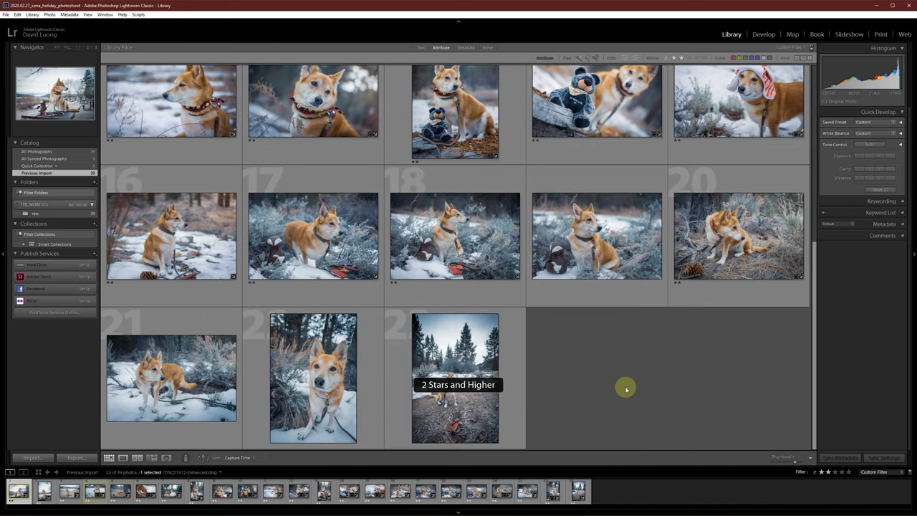
{"action": "left_click", "coordinate": [623, 391]}
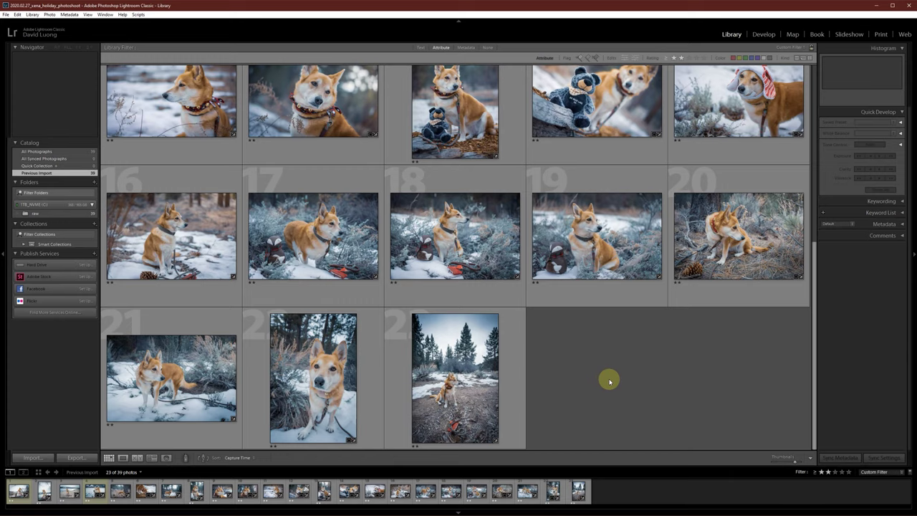
{"action": "scroll", "coordinate": [610, 384], "scroll_direction": "up", "scroll_amount": 5}
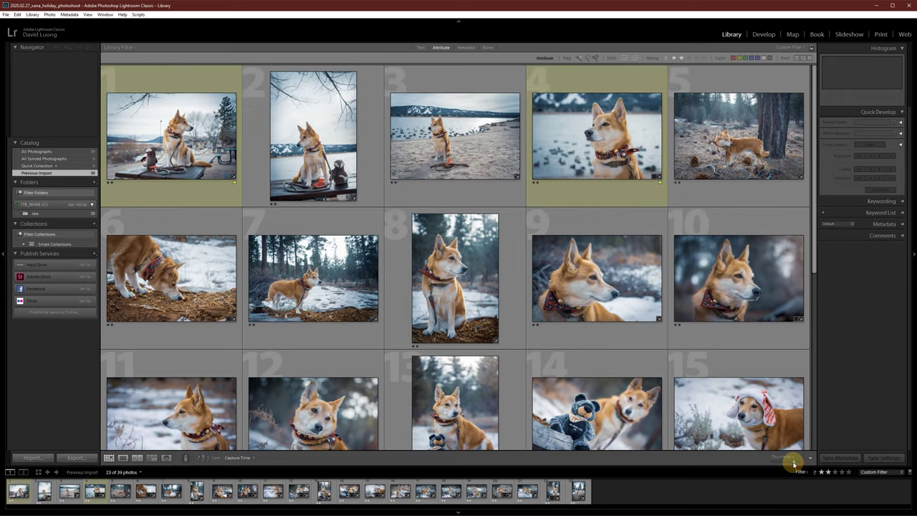
{"action": "left_click_drag", "start_coordinate": [794, 465], "coordinate": [788, 465]}
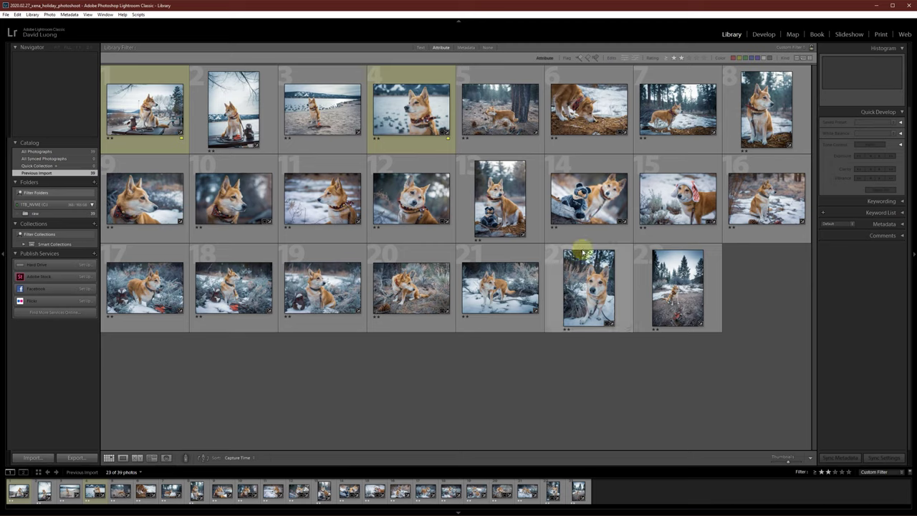
Lower photo 14's exposure with Quick Develop and check it at full view
{"action": "left_click", "coordinate": [586, 204]}
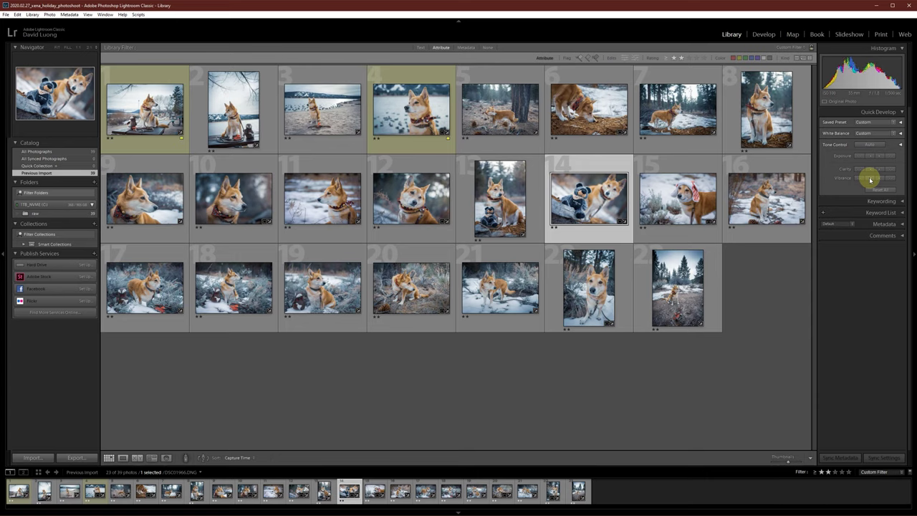
{"action": "left_click", "coordinate": [869, 157]}
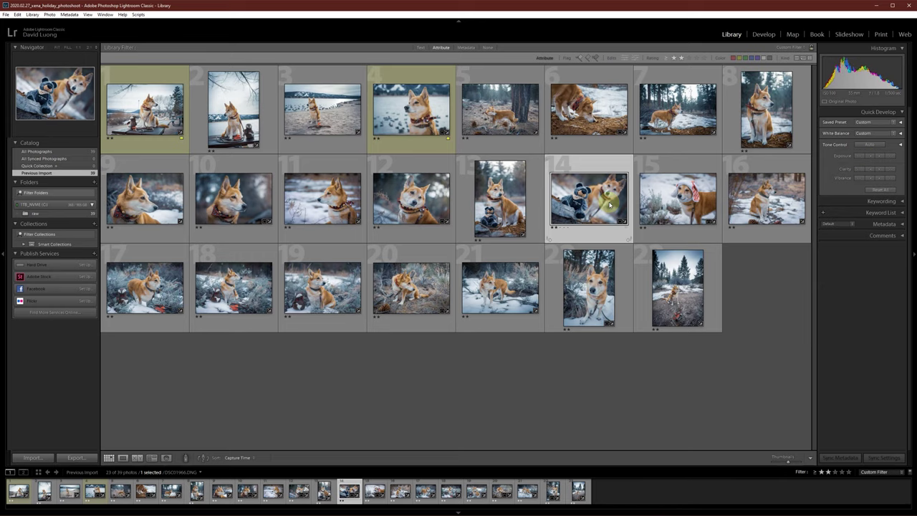
{"action": "double_click", "coordinate": [589, 200]}
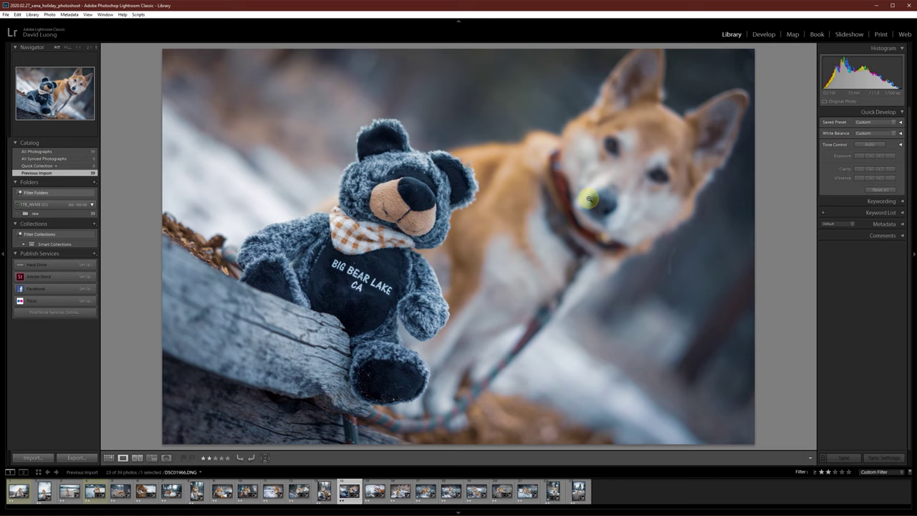
{"action": "double_click", "coordinate": [589, 199]}
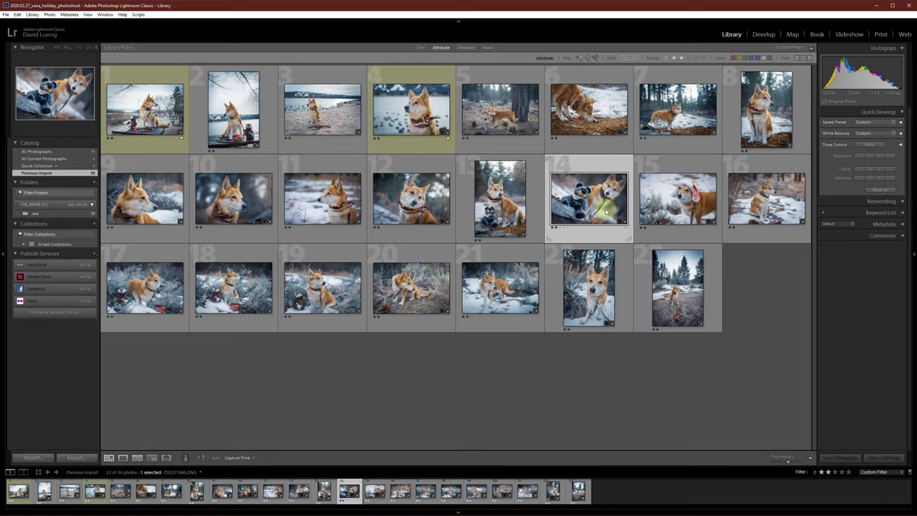
{"action": "left_click", "coordinate": [557, 416]}
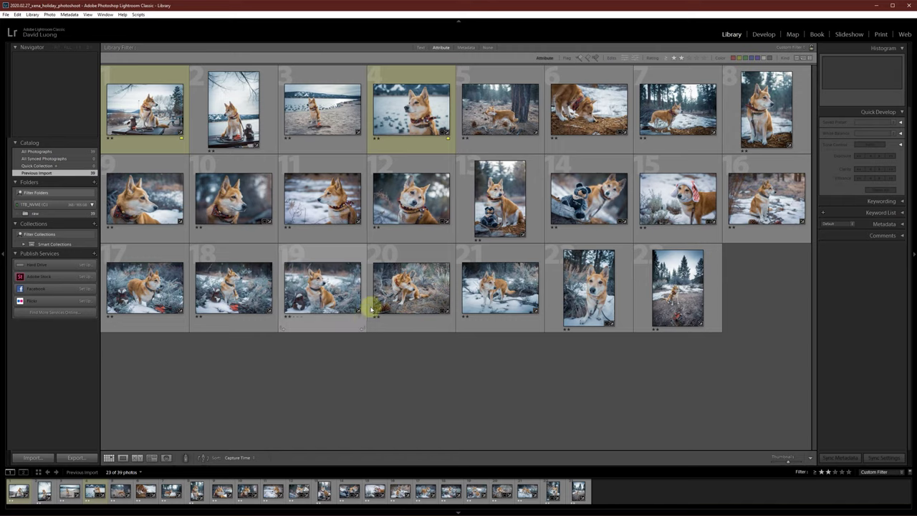
Open photo 10 in Loupe and zoom 1:1 on the dog's eye
{"action": "left_click", "coordinate": [401, 279]}
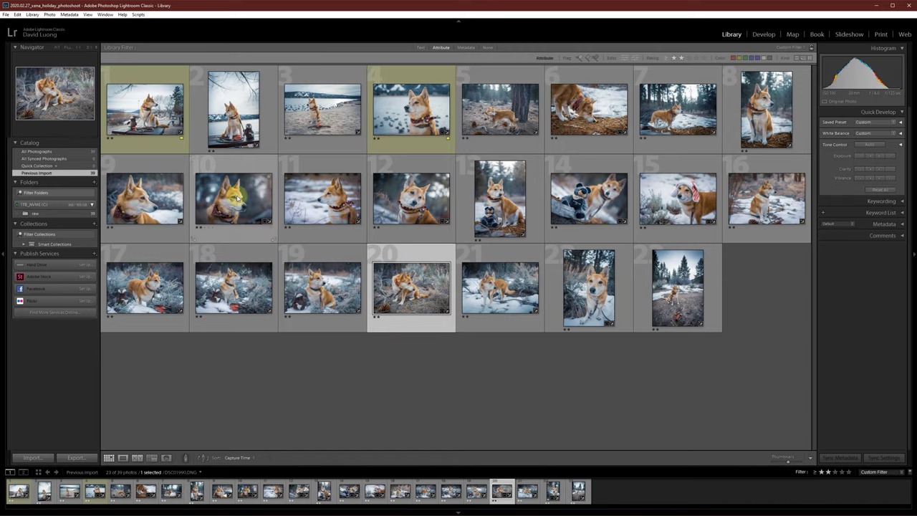
{"action": "double_click", "coordinate": [235, 195]}
{"action": "left_click", "coordinate": [462, 235]}
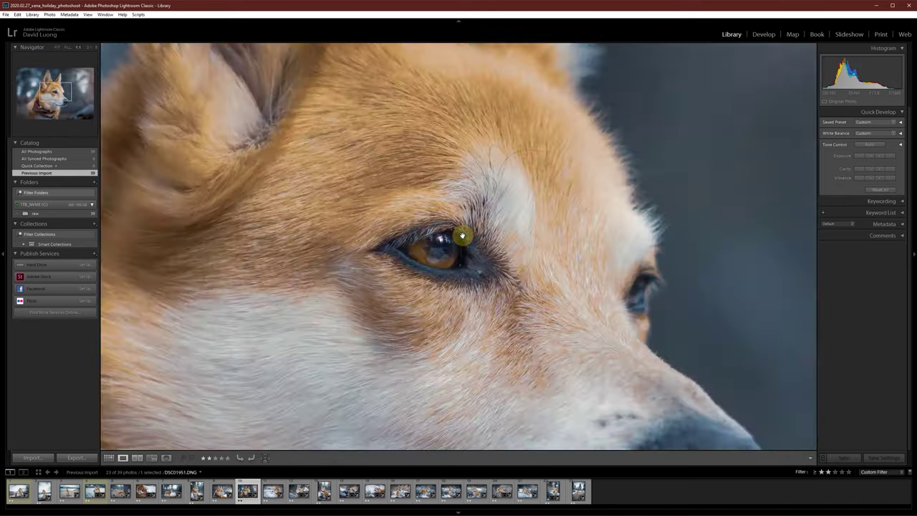
{"action": "right_click", "coordinate": [466, 236]}
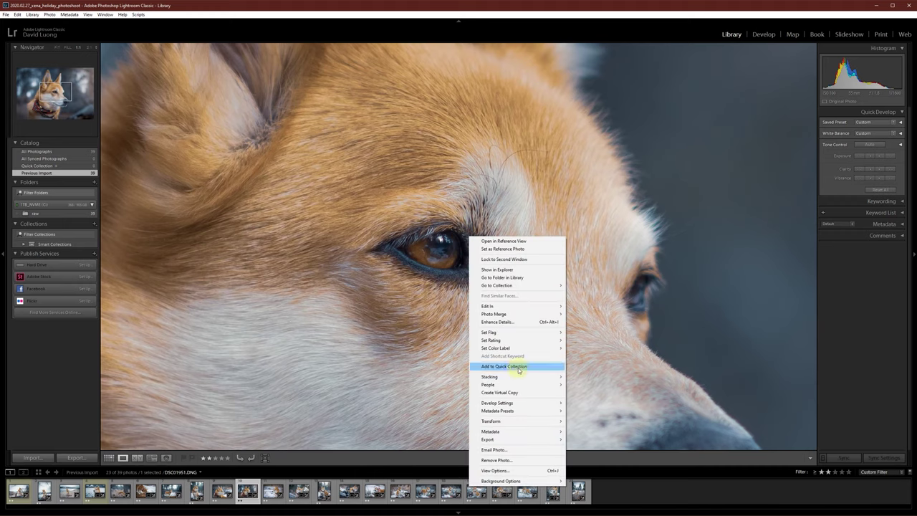
Run Enhance Details on photo 10 after comparing eye and fur detail in the preview
{"action": "left_click", "coordinate": [528, 325]}
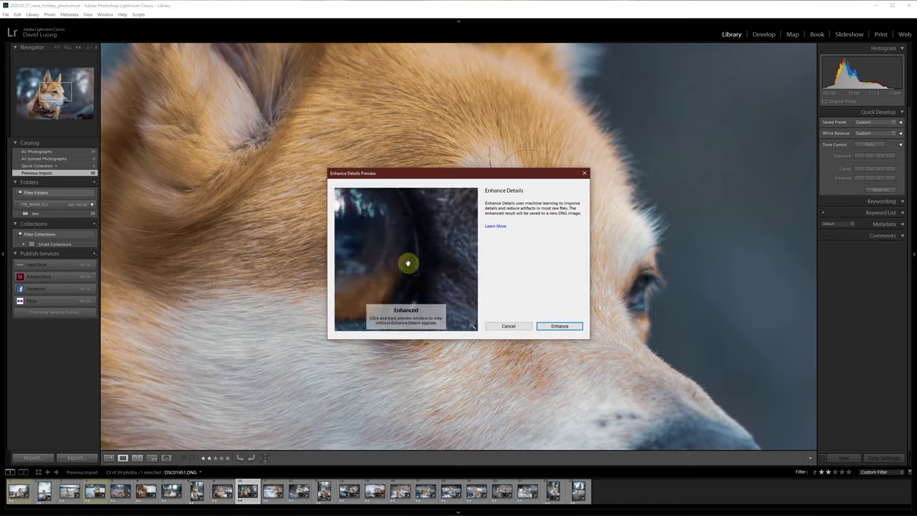
{"action": "left_click_drag", "start_coordinate": [382, 242], "coordinate": [424, 255]}
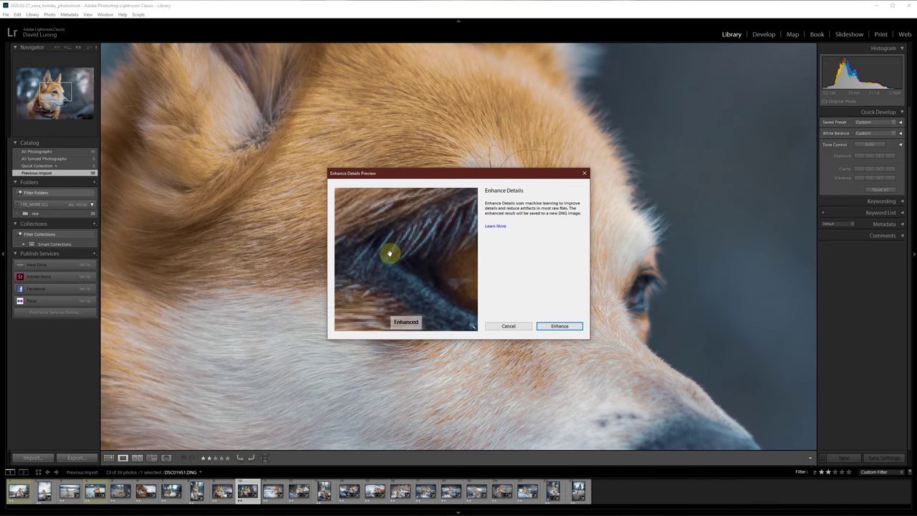
{"action": "left_click_drag", "start_coordinate": [389, 253], "coordinate": [438, 210]}
{"action": "left_click_drag", "start_coordinate": [427, 294], "coordinate": [447, 232]}
{"action": "left_click_drag", "start_coordinate": [442, 288], "coordinate": [371, 239]}
{"action": "left_click", "coordinate": [544, 327]}
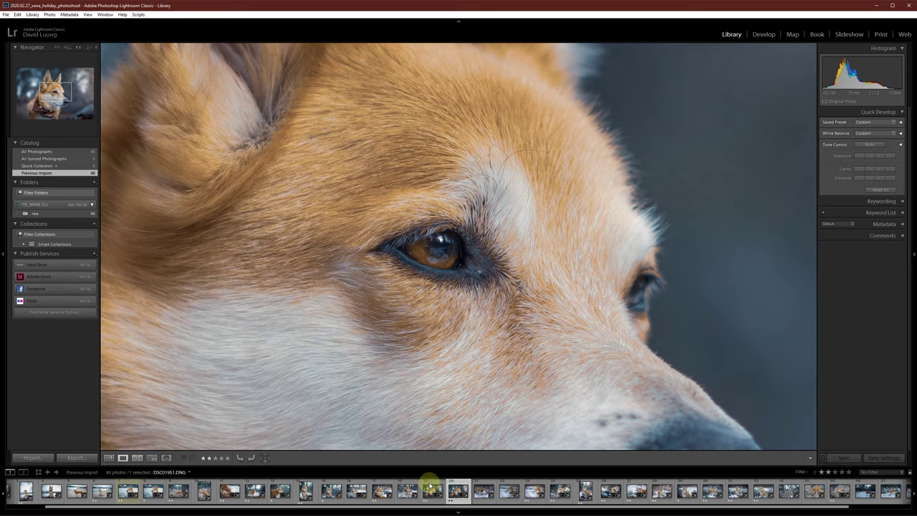
Flip between the enhanced copy and the original DNG, then show both in Compare view
{"action": "left_click", "coordinate": [429, 490]}
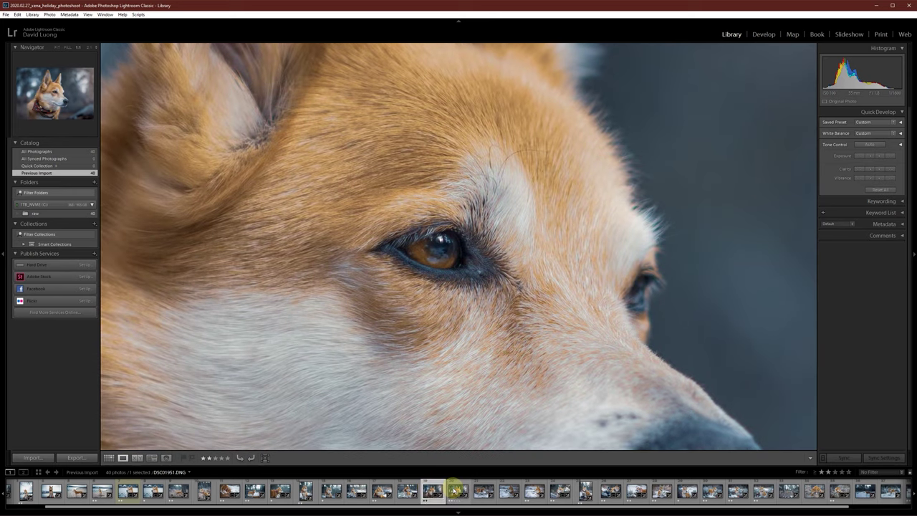
{"action": "left_click", "coordinate": [454, 491]}
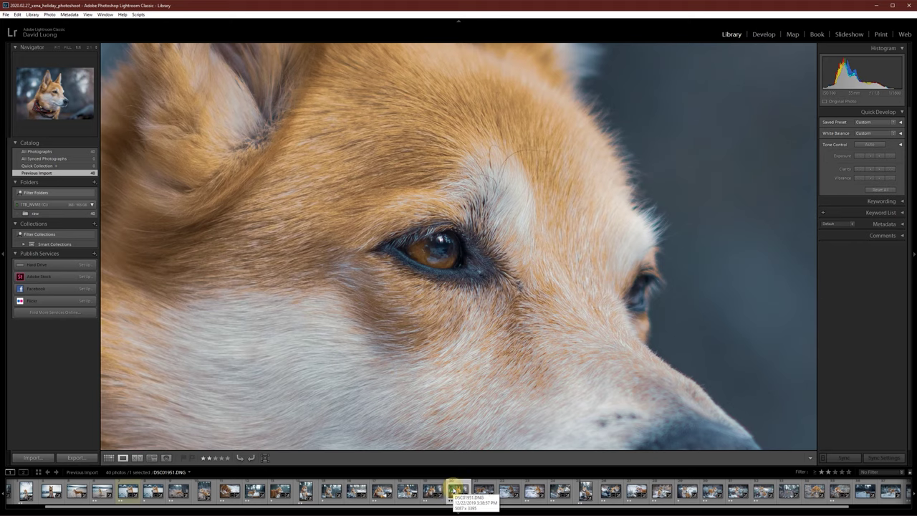
{"action": "left_click", "coordinate": [432, 491]}
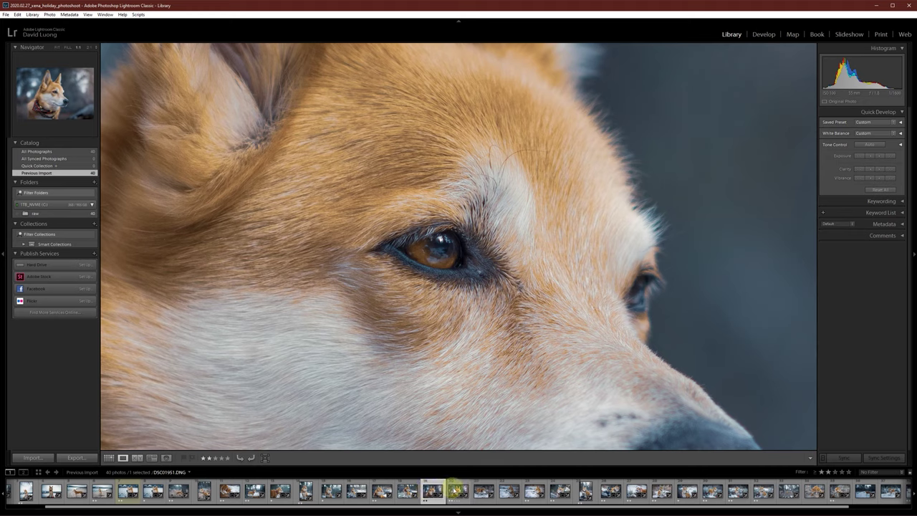
{"action": "left_click", "coordinate": [456, 491]}
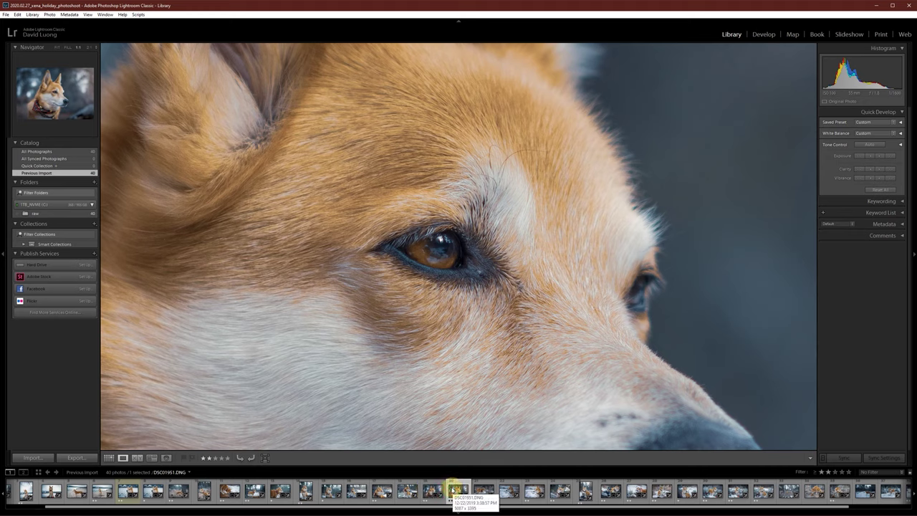
{"action": "left_click", "coordinate": [432, 491]}
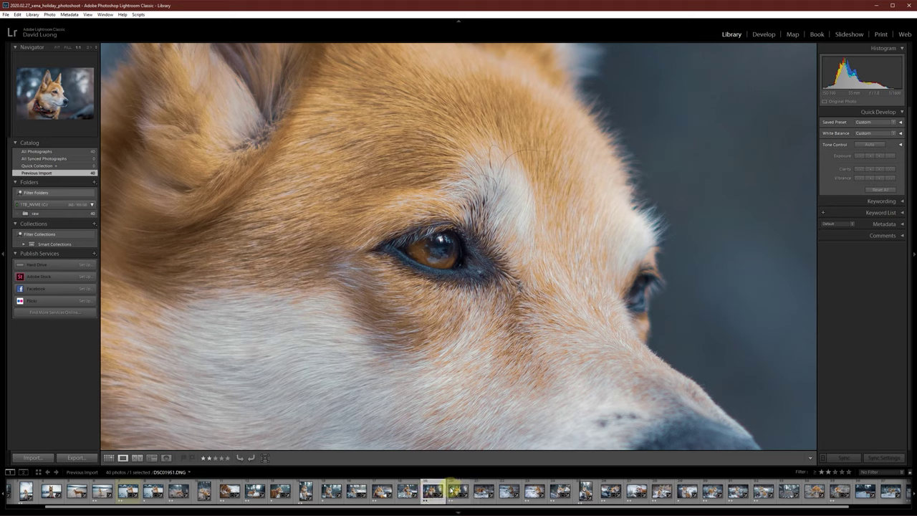
{"action": "left_click", "coordinate": [456, 491]}
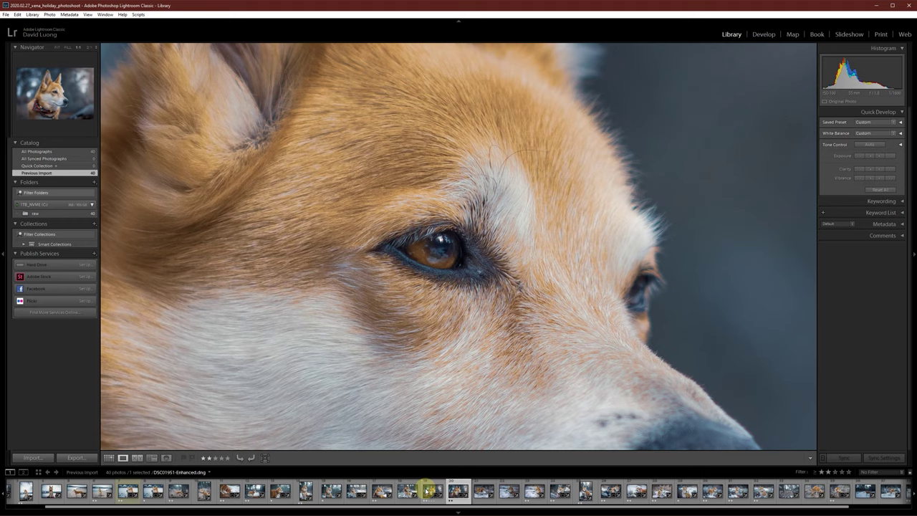
{"action": "left_click", "coordinate": [429, 491]}
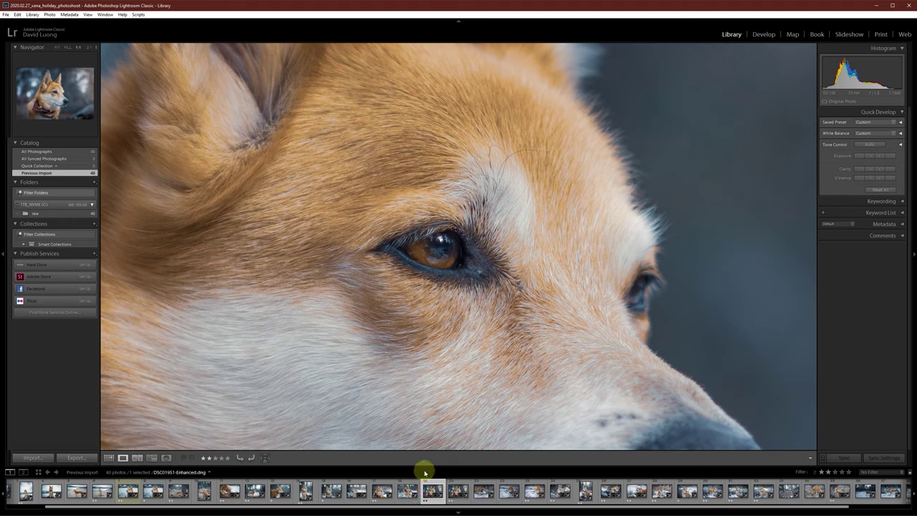
{"action": "left_click", "coordinate": [456, 491]}
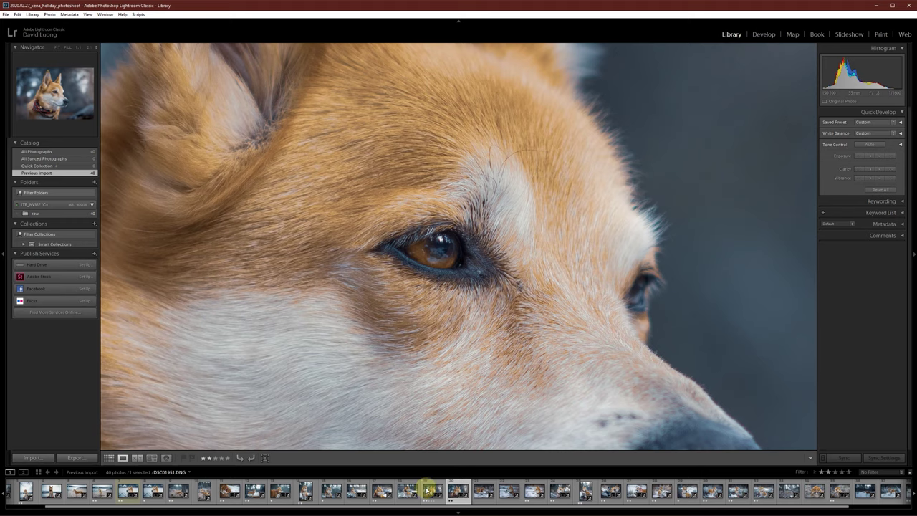
{"action": "left_click", "coordinate": [429, 490], "text": "ctrl"}
{"action": "left_click", "coordinate": [137, 457]}
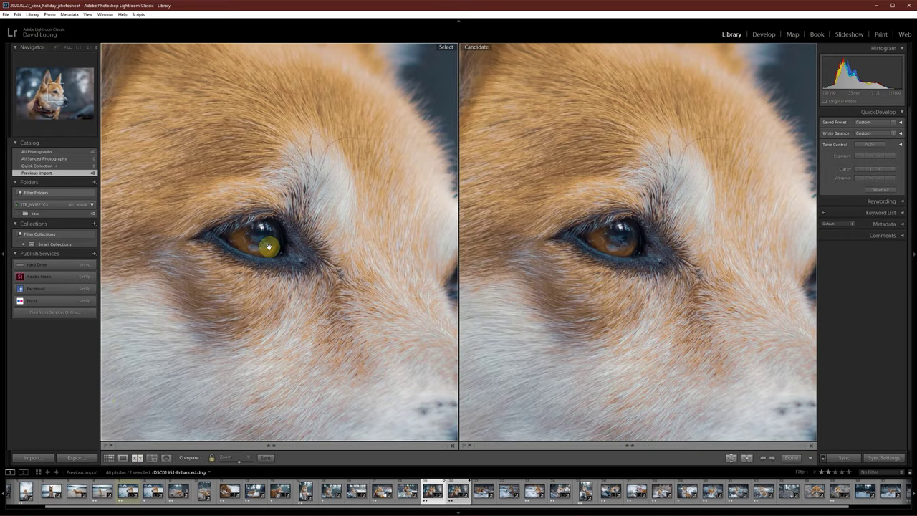
Pan both compared versions across the dog's ears, face, collar bell and nose
{"action": "left_click_drag", "start_coordinate": [268, 247], "coordinate": [332, 337]}
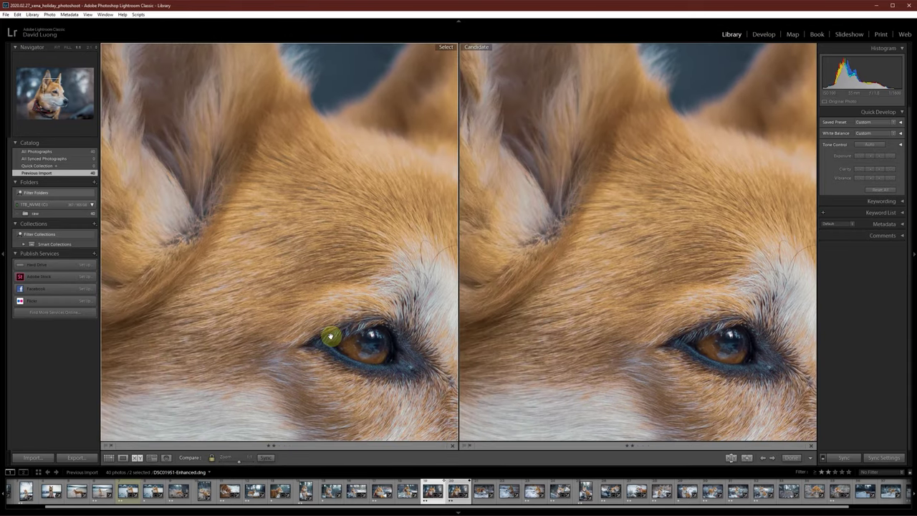
{"action": "left_click_drag", "start_coordinate": [221, 303], "coordinate": [323, 164]}
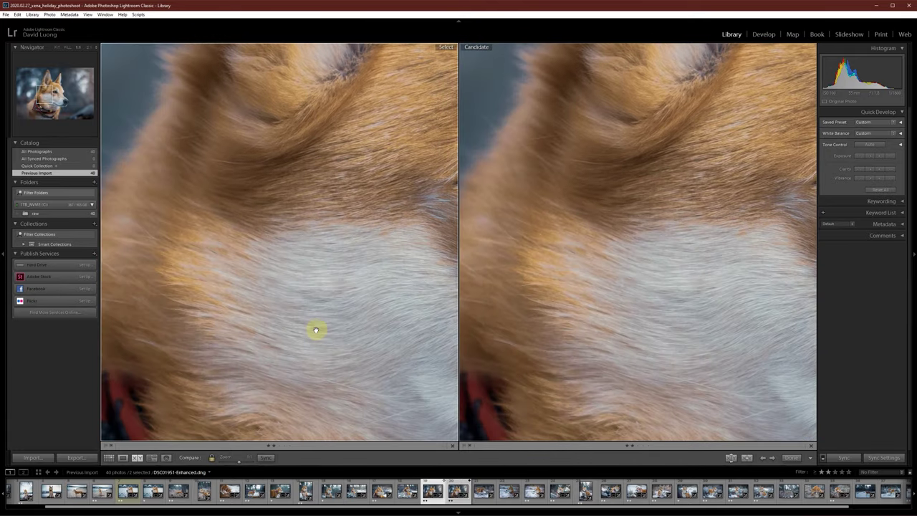
{"action": "left_click_drag", "start_coordinate": [320, 352], "coordinate": [356, 190]}
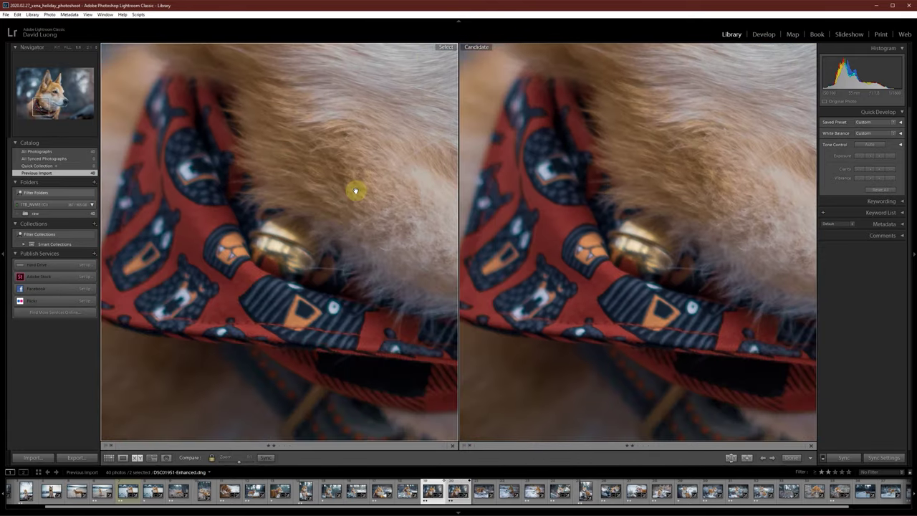
{"action": "left_click_drag", "start_coordinate": [359, 250], "coordinate": [323, 310]}
{"action": "left_click_drag", "start_coordinate": [403, 286], "coordinate": [262, 301]}
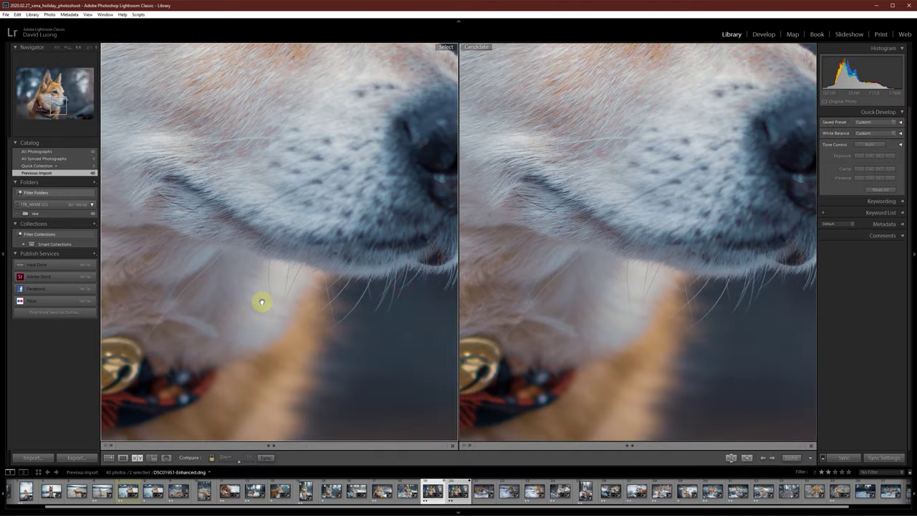
{"action": "left_click_drag", "start_coordinate": [380, 307], "coordinate": [284, 311]}
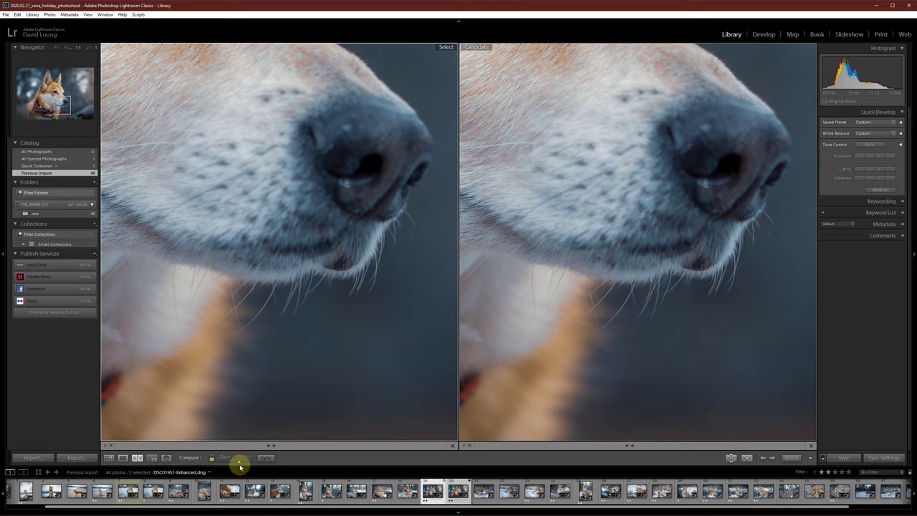
Magnify both versions further to inspect the nose and muzzle, then return to Grid view
{"action": "left_click_drag", "start_coordinate": [238, 459], "coordinate": [240, 458]}
{"action": "left_click_drag", "start_coordinate": [266, 395], "coordinate": [280, 328]}
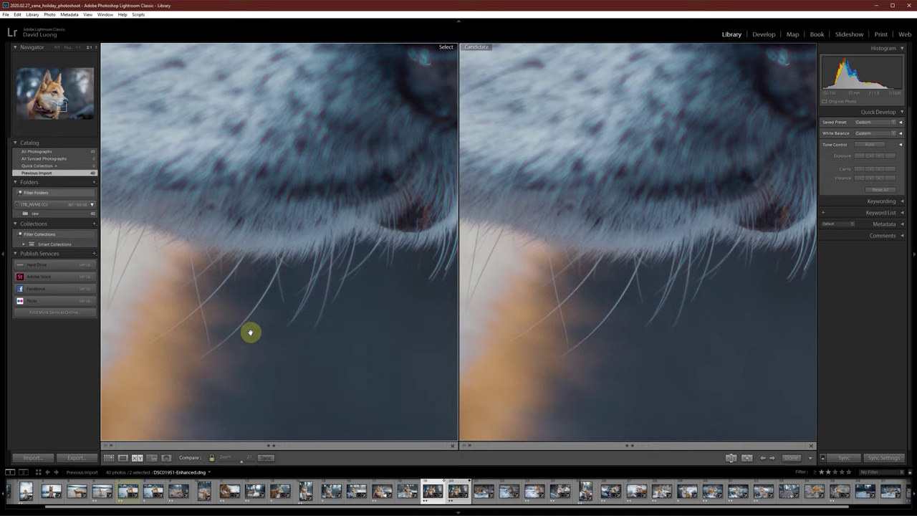
{"action": "left_click_drag", "start_coordinate": [362, 295], "coordinate": [205, 337]}
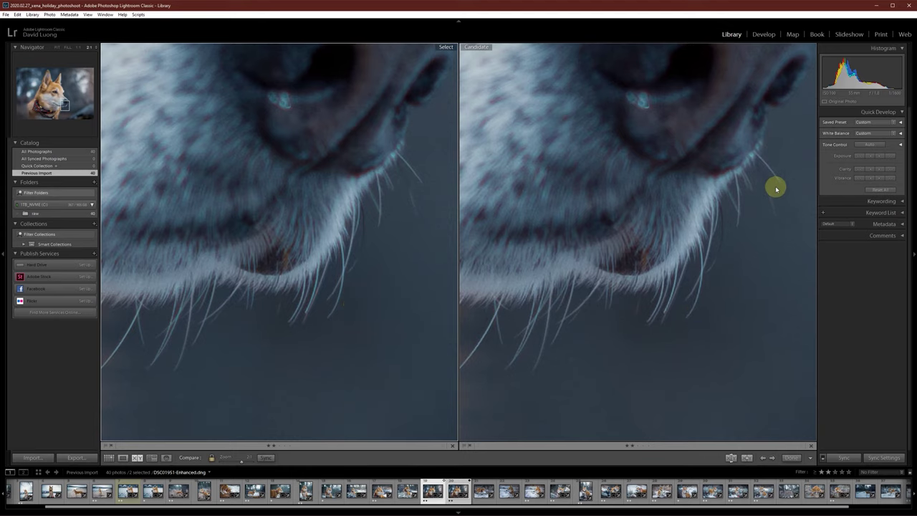
{"action": "left_click_drag", "start_coordinate": [692, 178], "coordinate": [653, 258]}
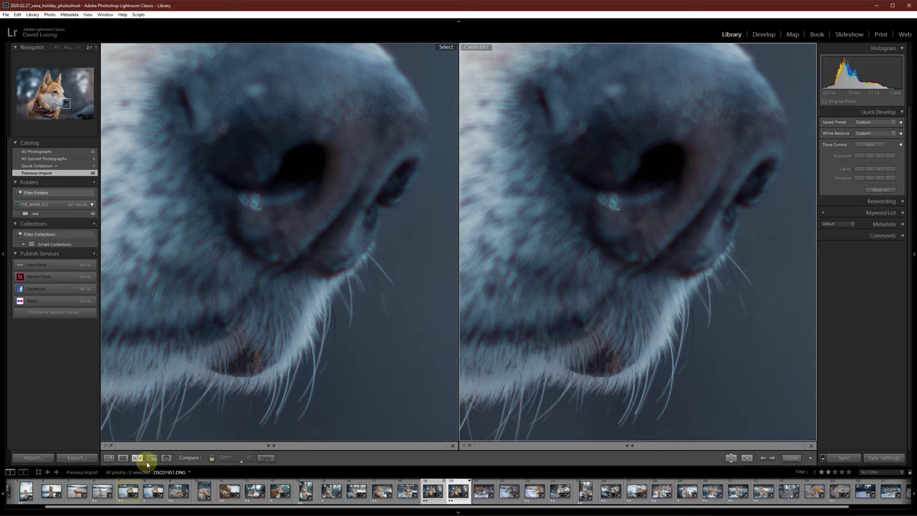
{"action": "left_click", "coordinate": [109, 458]}
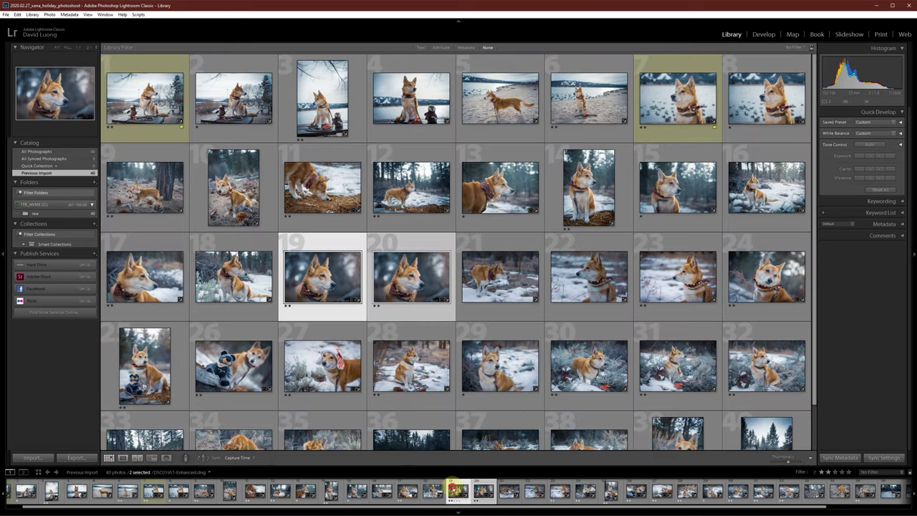
Rate the original DSC01951.DNG one star
{"action": "left_click", "coordinate": [483, 491]}
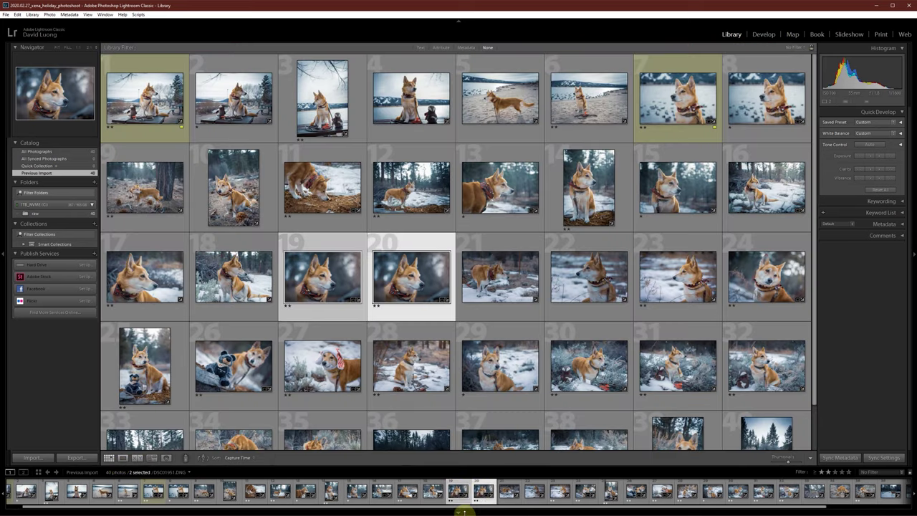
{"action": "left_click", "coordinate": [433, 492]}
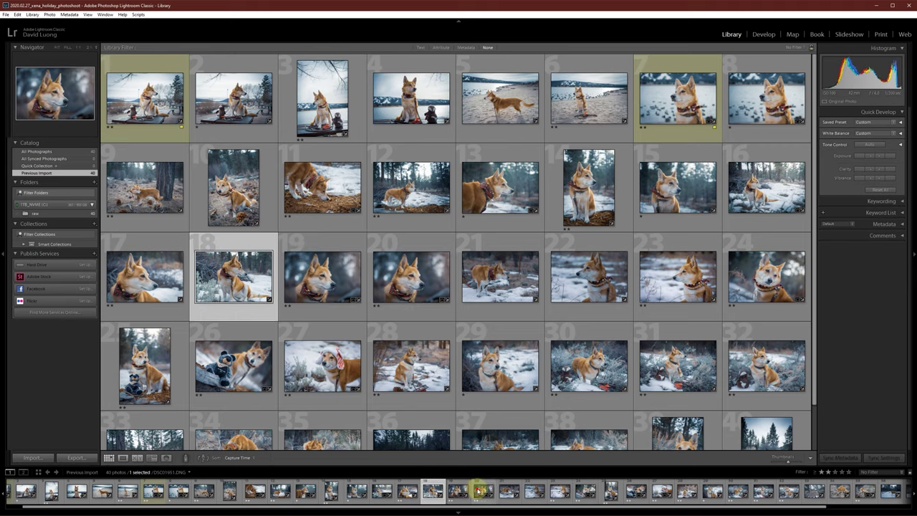
{"action": "left_click", "coordinate": [479, 492]}
{"action": "key", "text": "1"}
Give the enhanced copy of DSC01951 a yellow color label
{"action": "left_click", "coordinate": [456, 491]}
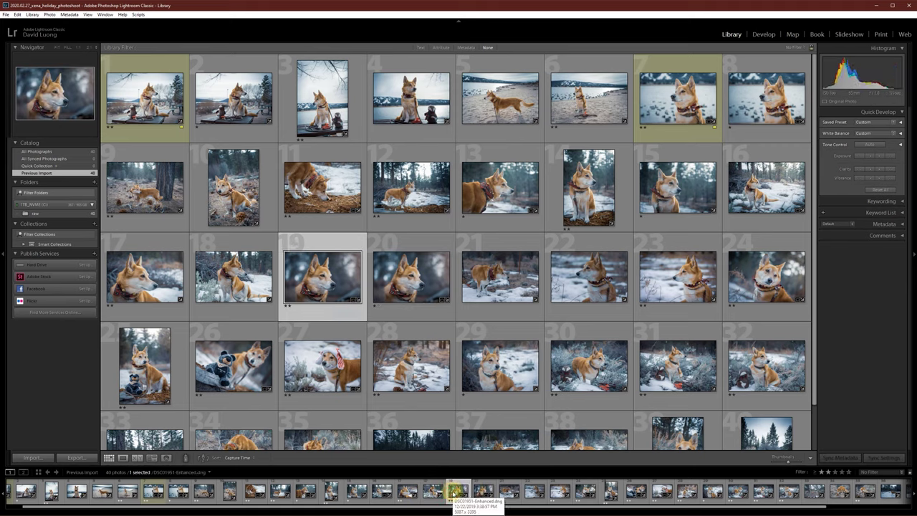
{"action": "right_click", "coordinate": [454, 491]}
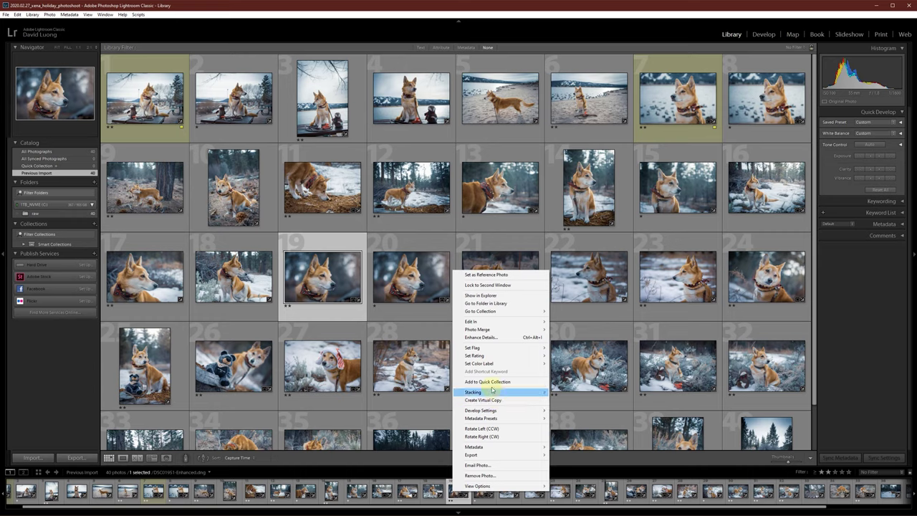
{"action": "mouse_move", "coordinate": [487, 363]}
{"action": "left_click", "coordinate": [562, 372]}
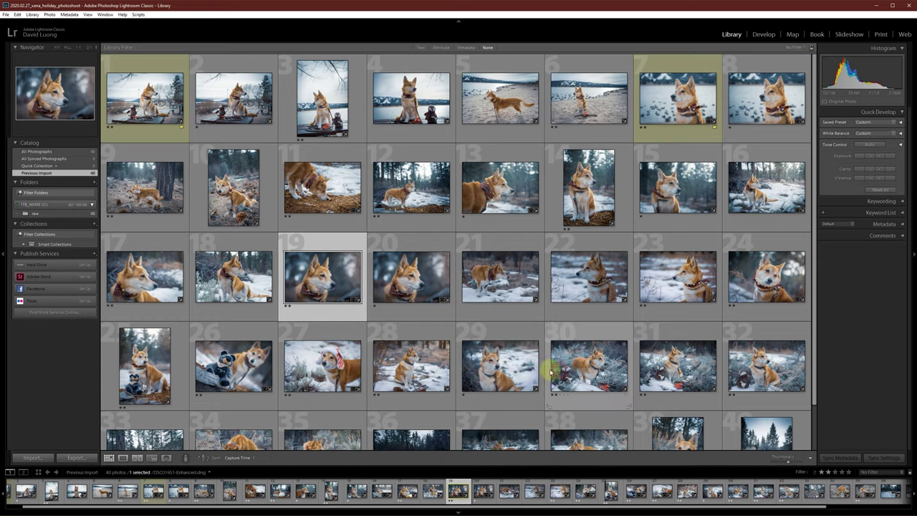
Filter the grid with the Rated preset to show photos rated two stars or more
{"action": "left_click", "coordinate": [793, 47]}
{"action": "left_click", "coordinate": [749, 140]}
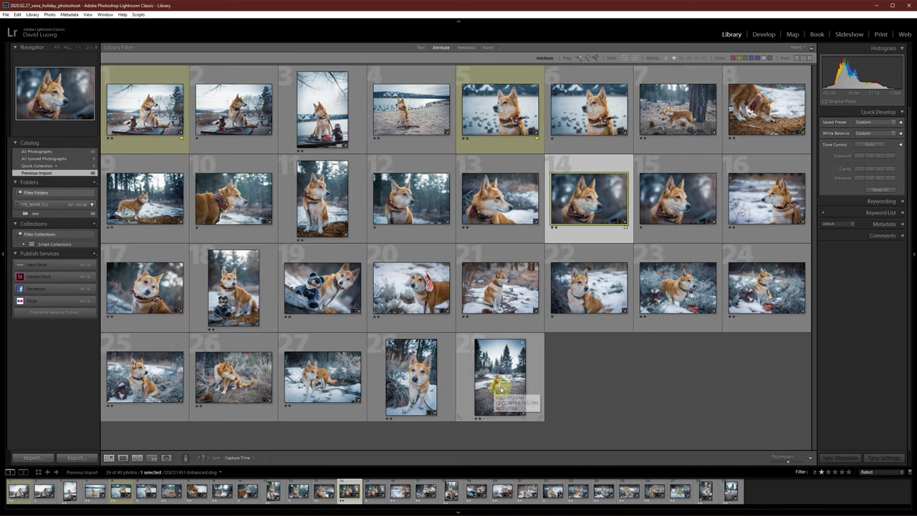
{"action": "left_click", "coordinate": [680, 58]}
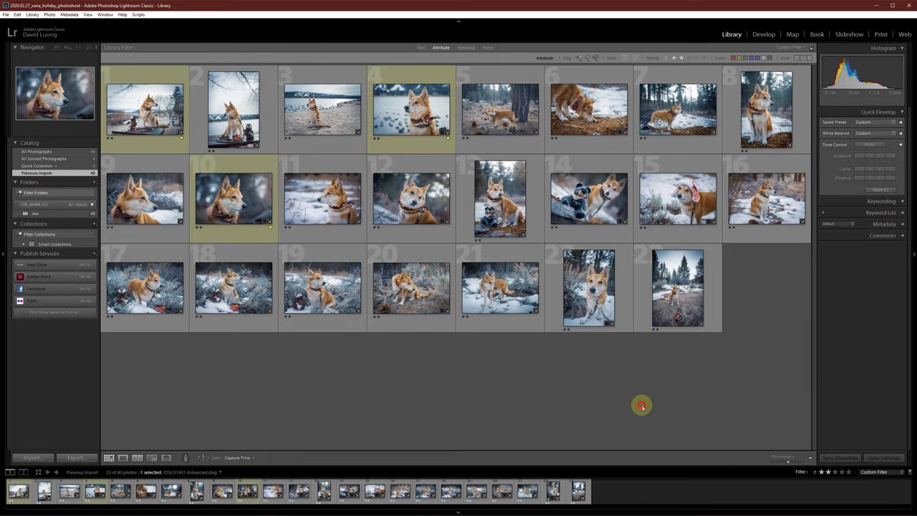
{"action": "left_click", "coordinate": [683, 391]}
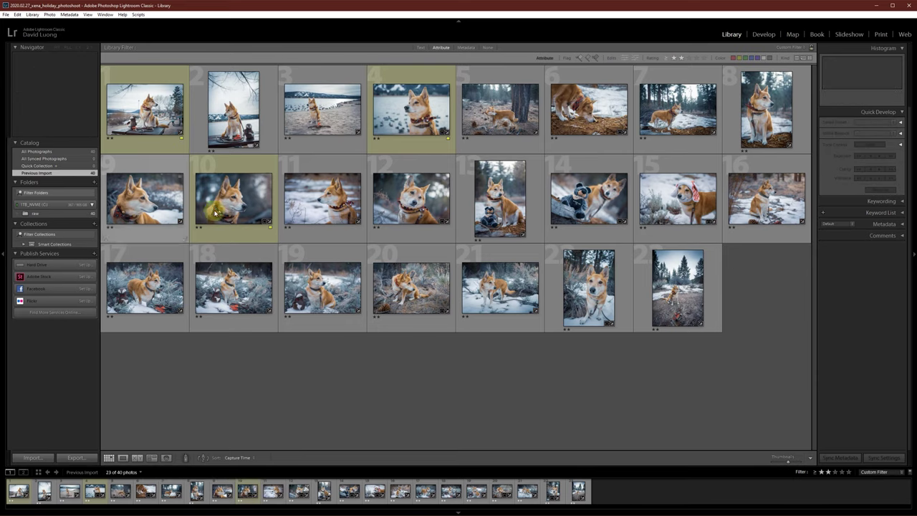
{"action": "left_click", "coordinate": [662, 421]}
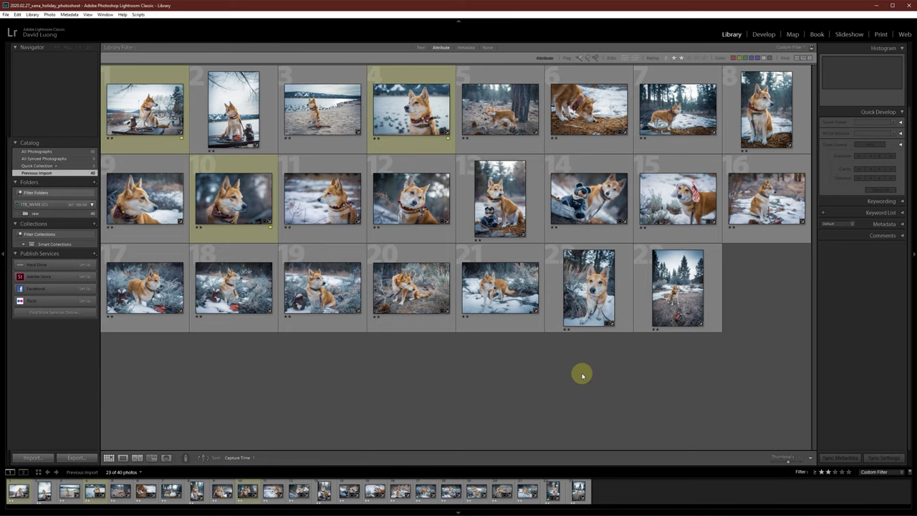
View DSC01982 enlarged and zoom in on the dog's eye to check sharpness
{"action": "double_click", "coordinate": [328, 290]}
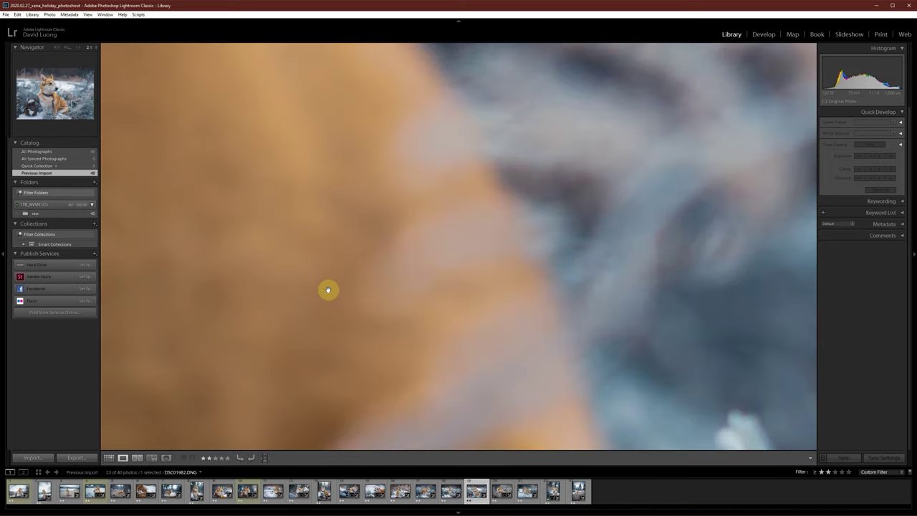
{"action": "left_click", "coordinate": [333, 290]}
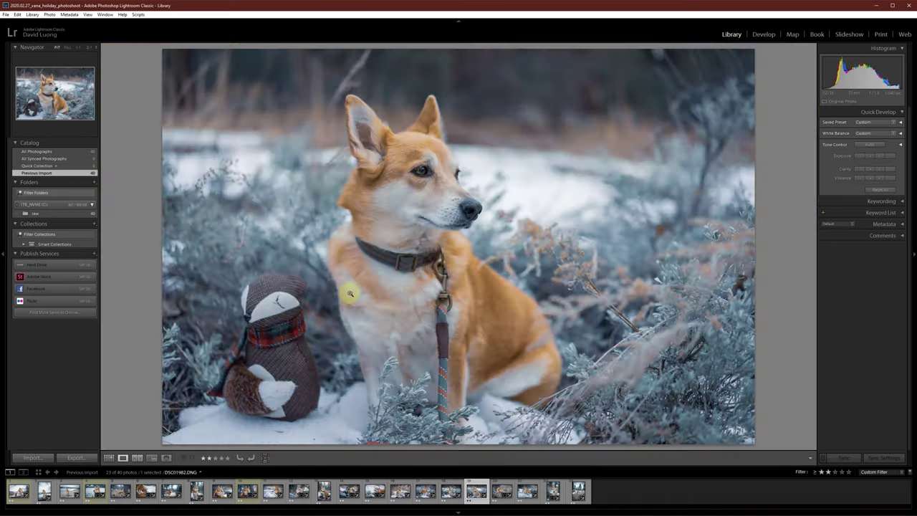
{"action": "left_click", "coordinate": [476, 491]}
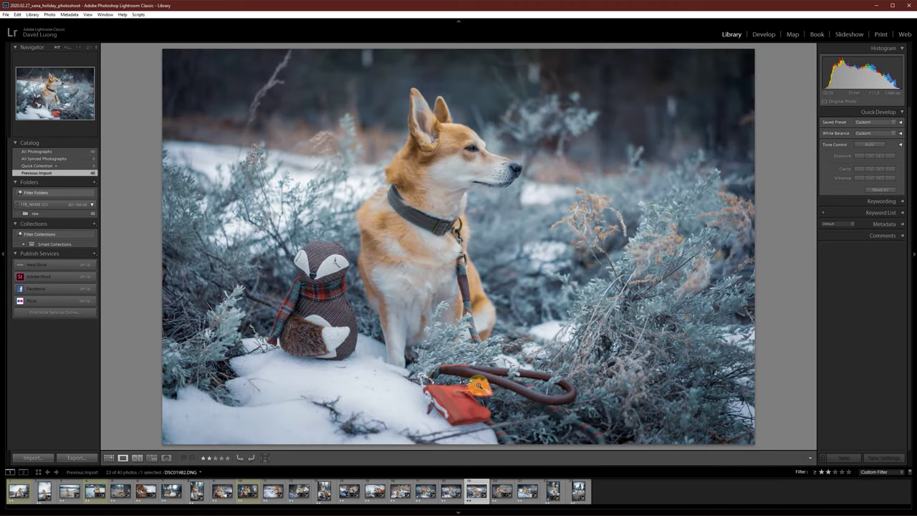
{"action": "key", "text": "Left"}
{"action": "key", "text": "Left"}
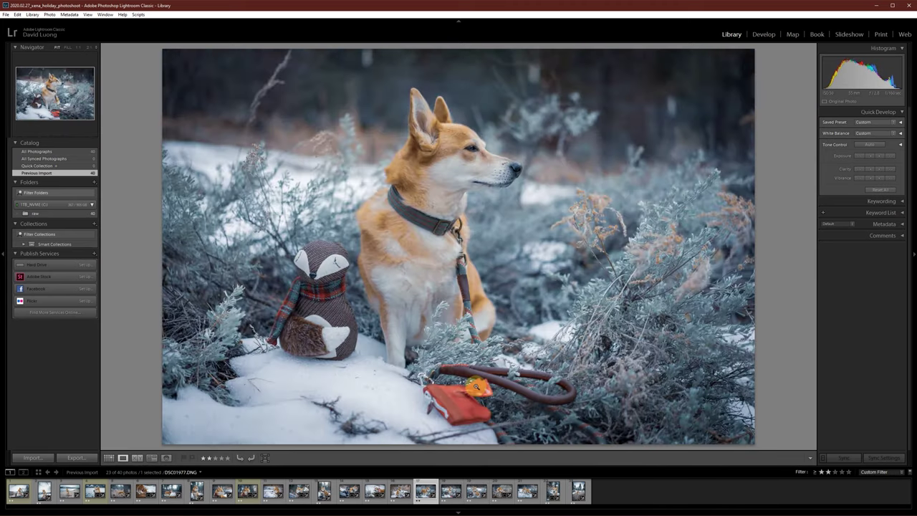
{"action": "key", "text": "Right"}
{"action": "key", "text": "Right"}
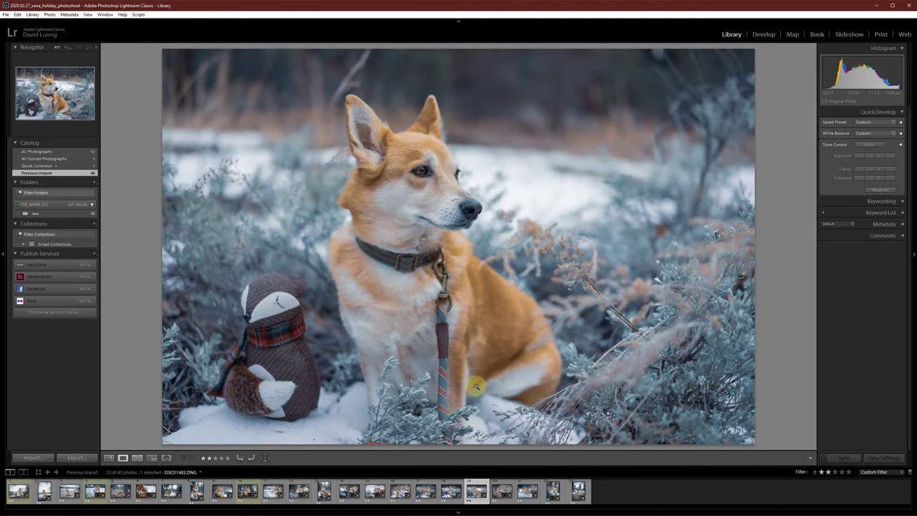
{"action": "left_click", "coordinate": [418, 175]}
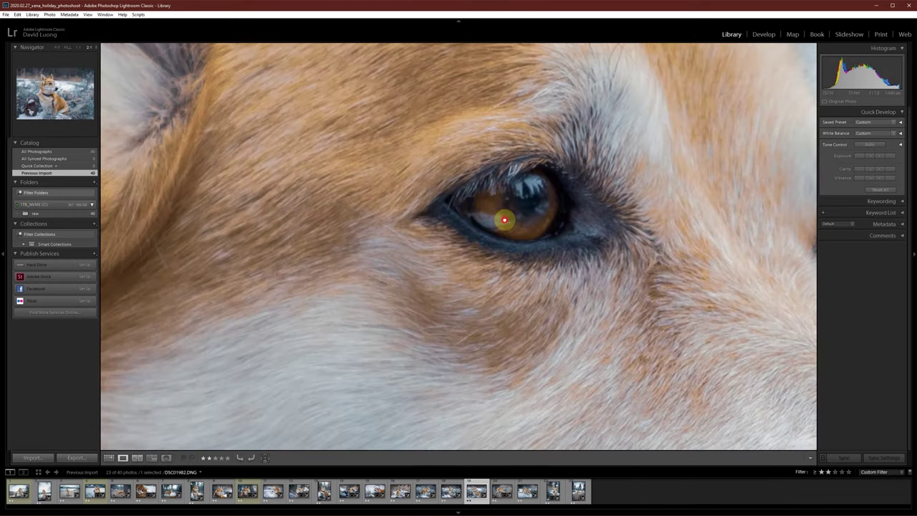
{"action": "left_click", "coordinate": [505, 220]}
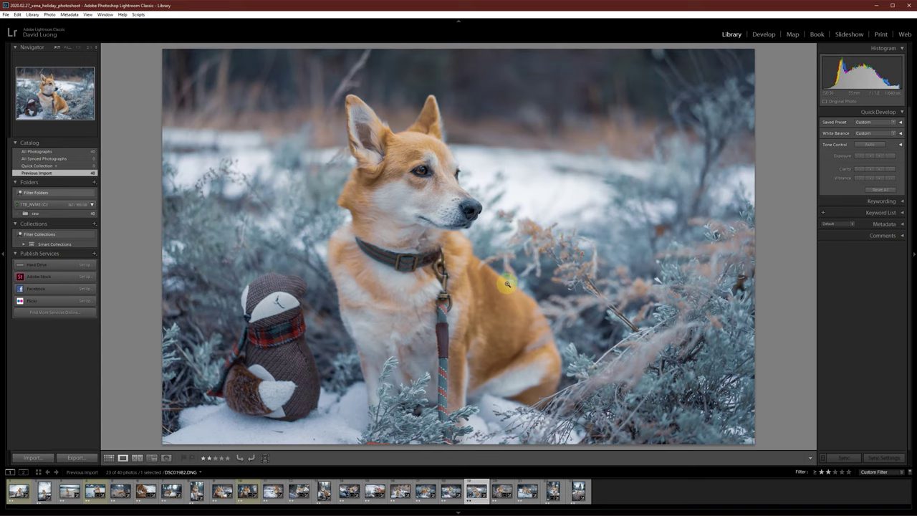
Drop DSC01982 out of the rated filter, then return to the deselected Grid view
{"action": "key", "text": "Right"}
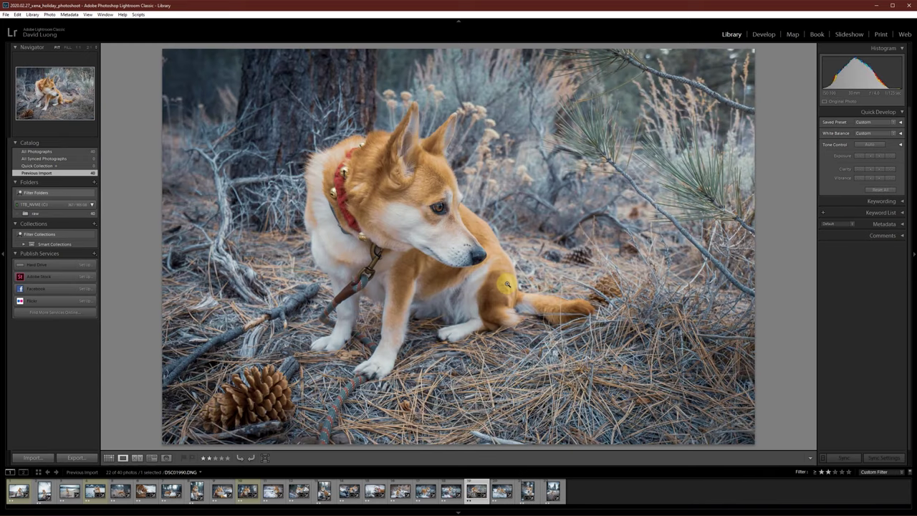
{"action": "key", "text": "g"}
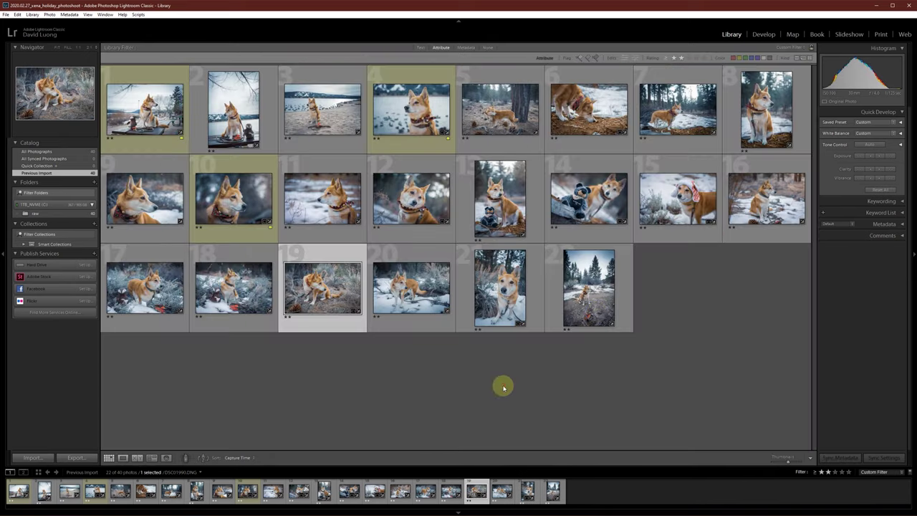
{"action": "left_click", "coordinate": [502, 385]}
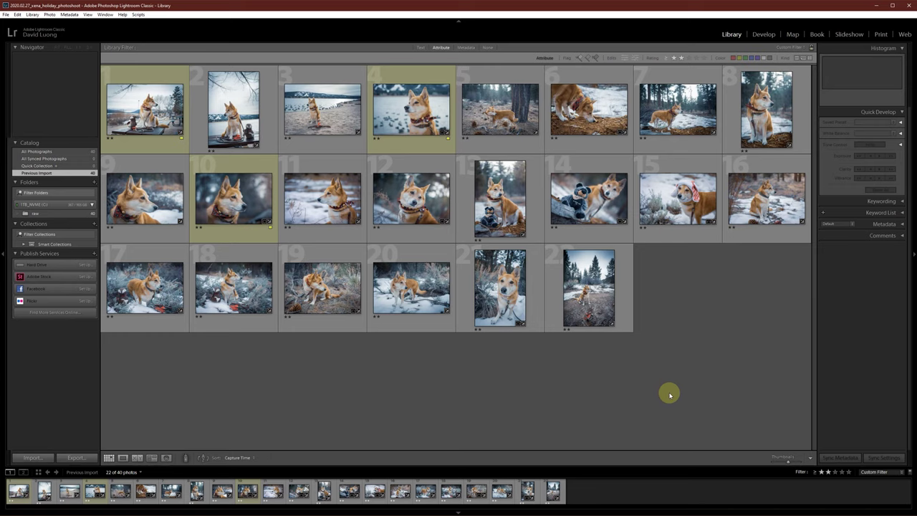
Resize the grid thumbnails to show seven per row
{"action": "left_click", "coordinate": [791, 464]}
{"action": "left_click", "coordinate": [792, 464]}
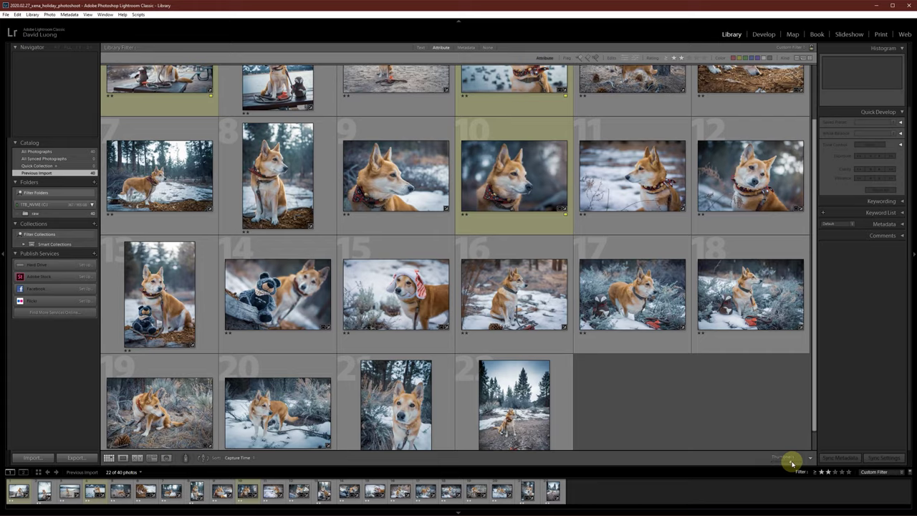
{"action": "left_click", "coordinate": [790, 463]}
{"action": "scroll", "coordinate": [606, 383], "scroll_direction": "up", "scroll_amount": 3}
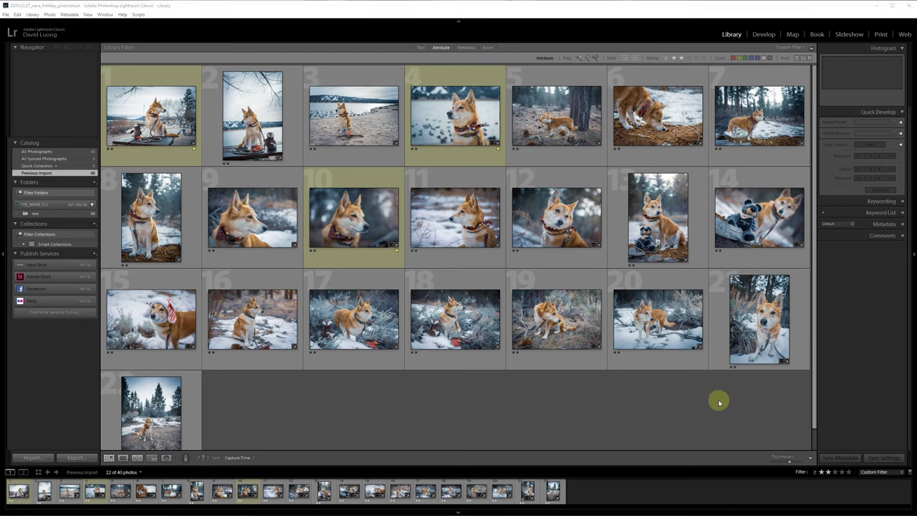
Select all 22 filtered photos for export
{"action": "left_click", "coordinate": [403, 413]}
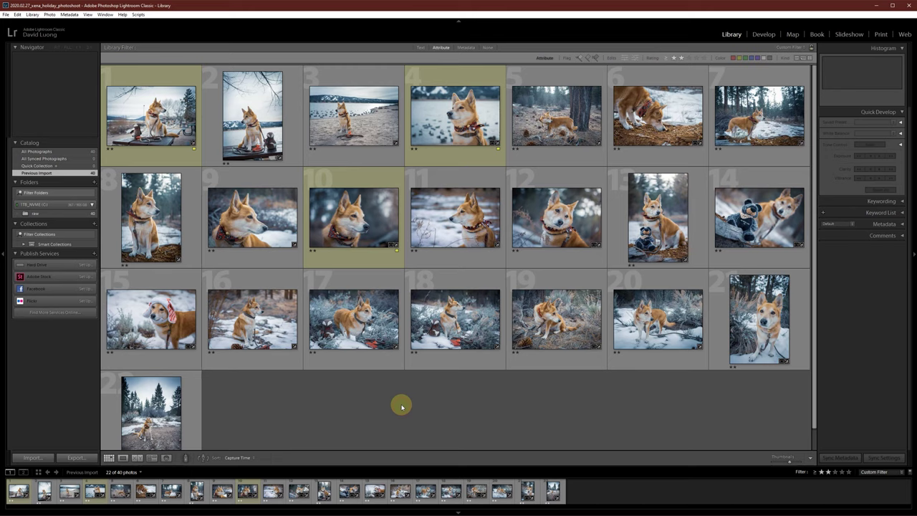
{"action": "key", "text": "ctrl+a"}
{"action": "right_click", "coordinate": [457, 217]}
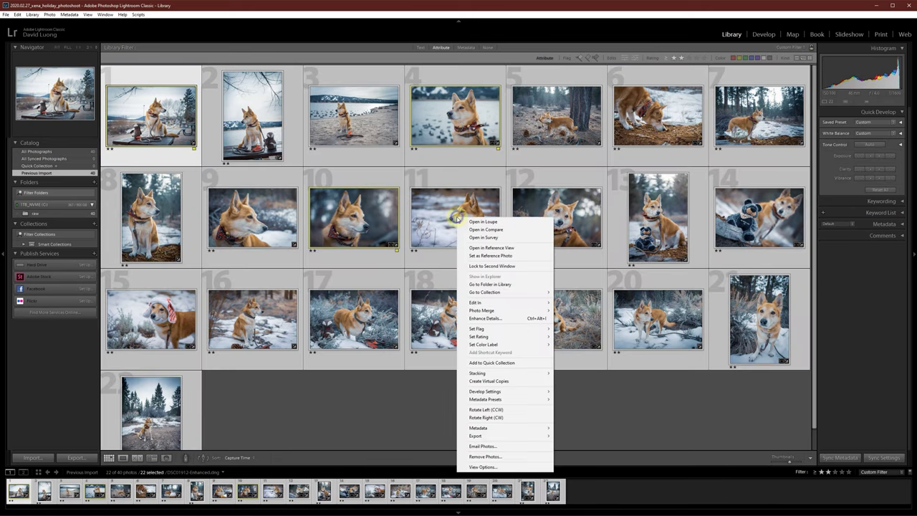
{"action": "left_click", "coordinate": [520, 438]}
Point the Specific folder export destination to a new jpg folder inside 2020.02.27_xena_holiday_photoshoot
{"action": "left_click", "coordinate": [577, 338]}
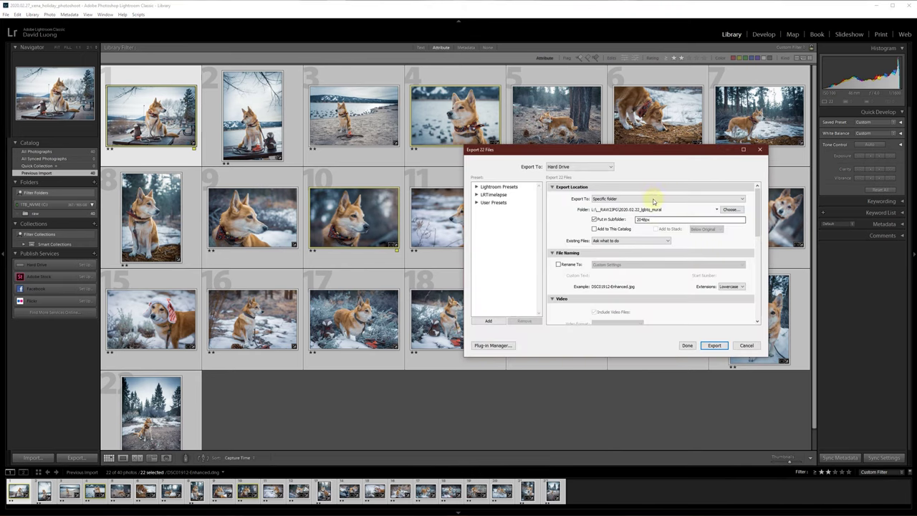
{"action": "left_click", "coordinate": [654, 200]}
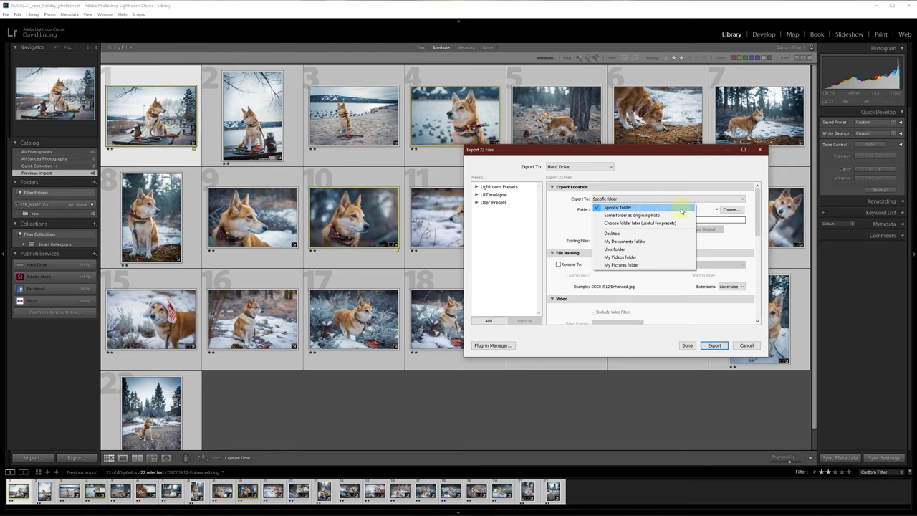
{"action": "left_click", "coordinate": [681, 210]}
{"action": "left_click", "coordinate": [729, 209]}
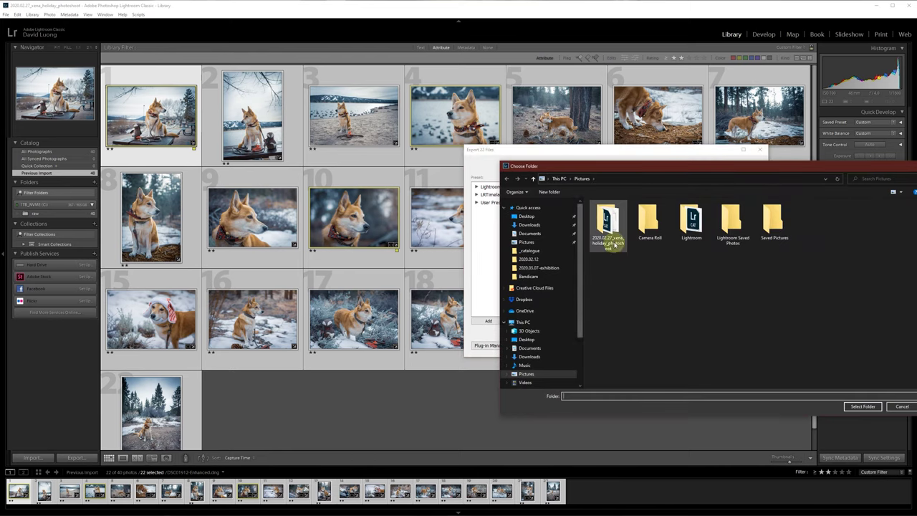
{"action": "left_click", "coordinate": [609, 224]}
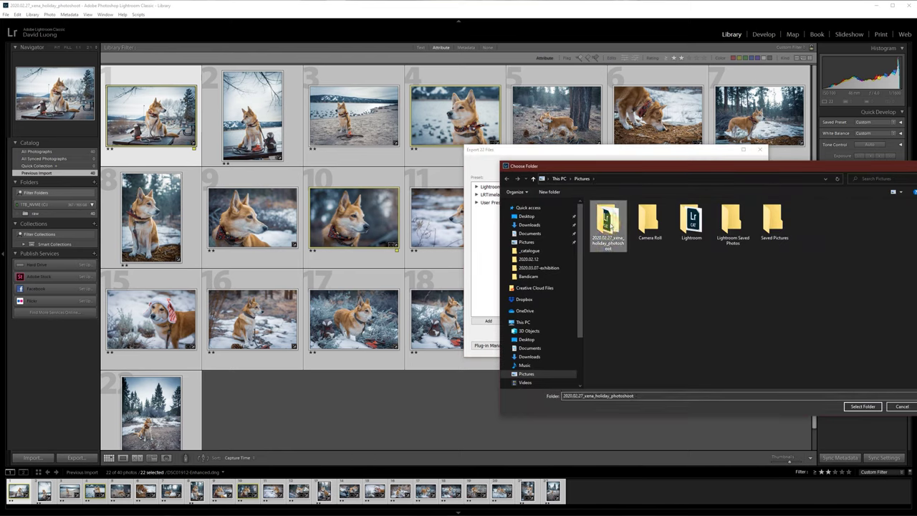
{"action": "double_click", "coordinate": [609, 225]}
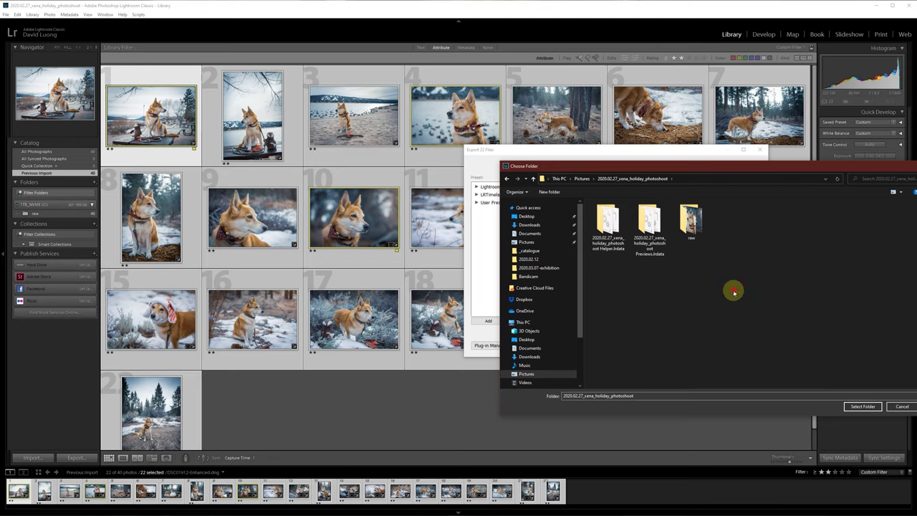
{"action": "left_click", "coordinate": [550, 193]}
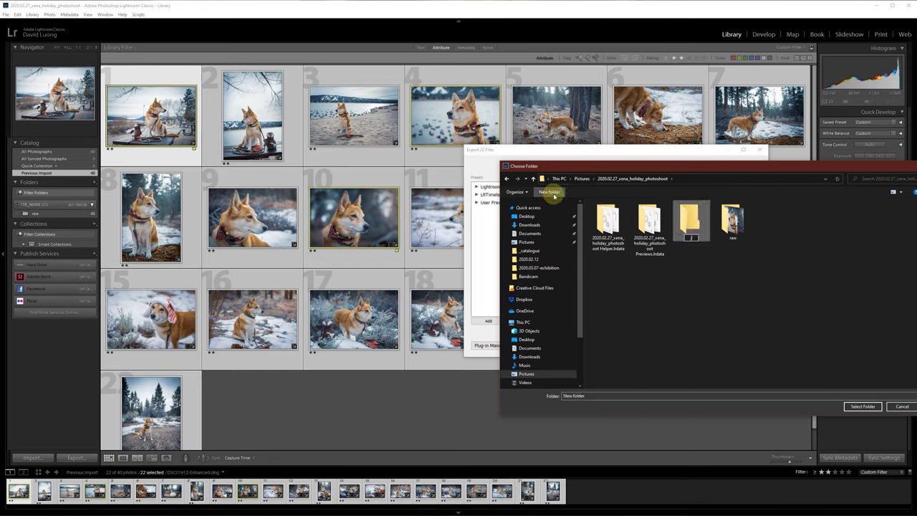
{"action": "key", "text": "Return"}
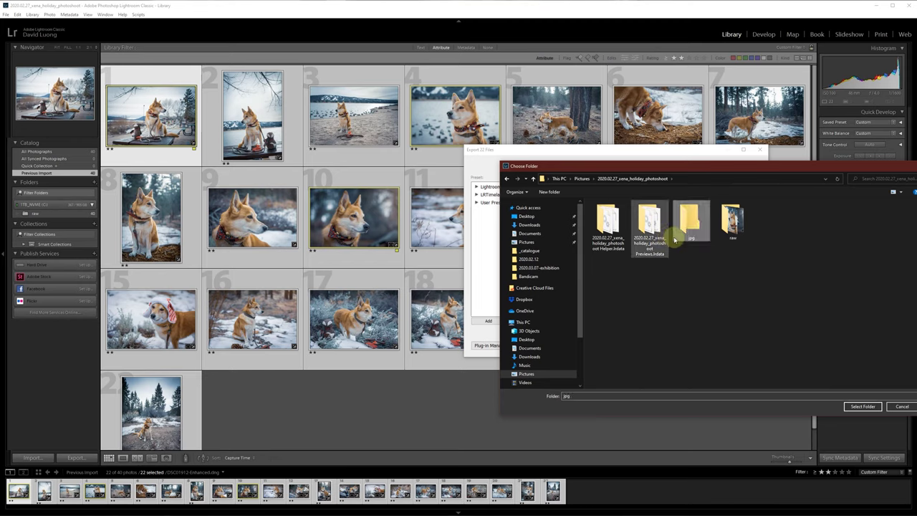
{"action": "left_click", "coordinate": [854, 407]}
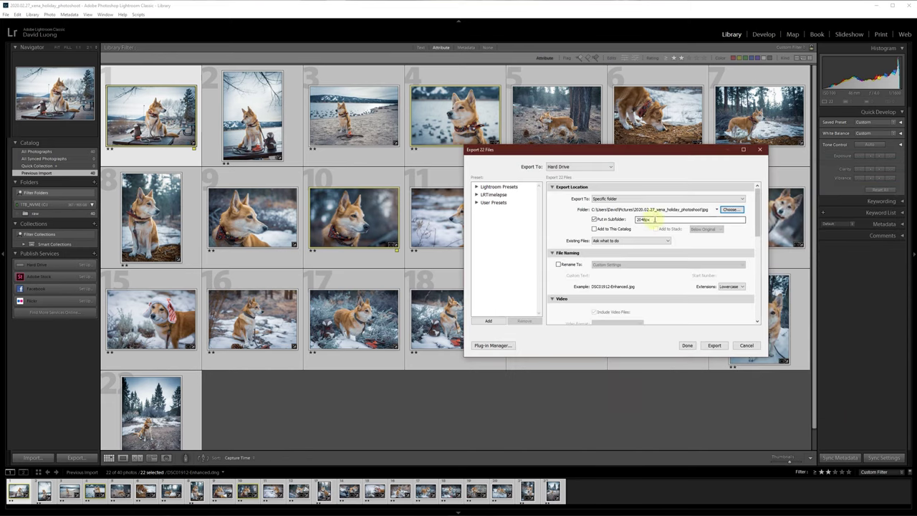
Check the 2048px subfolder name in the export location
{"action": "double_click", "coordinate": [655, 219]}
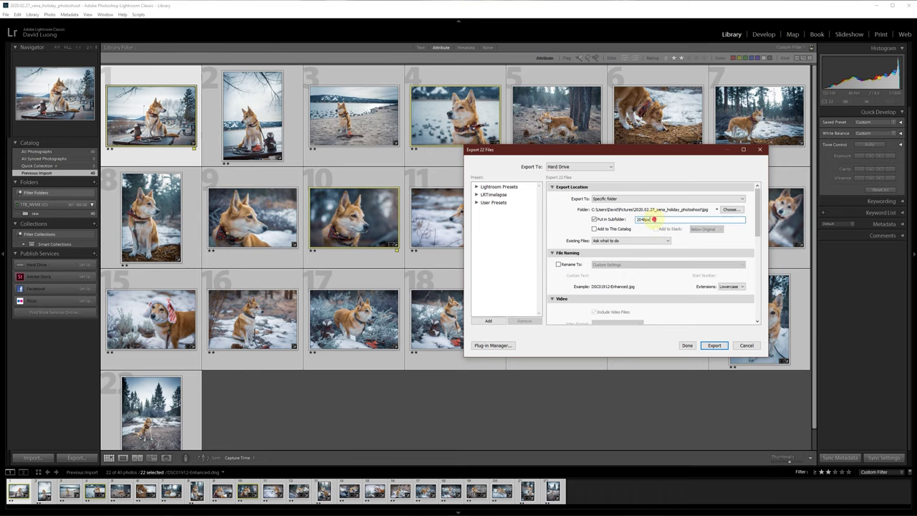
{"action": "scroll", "coordinate": [761, 225], "scroll_direction": "down", "scroll_amount": 1}
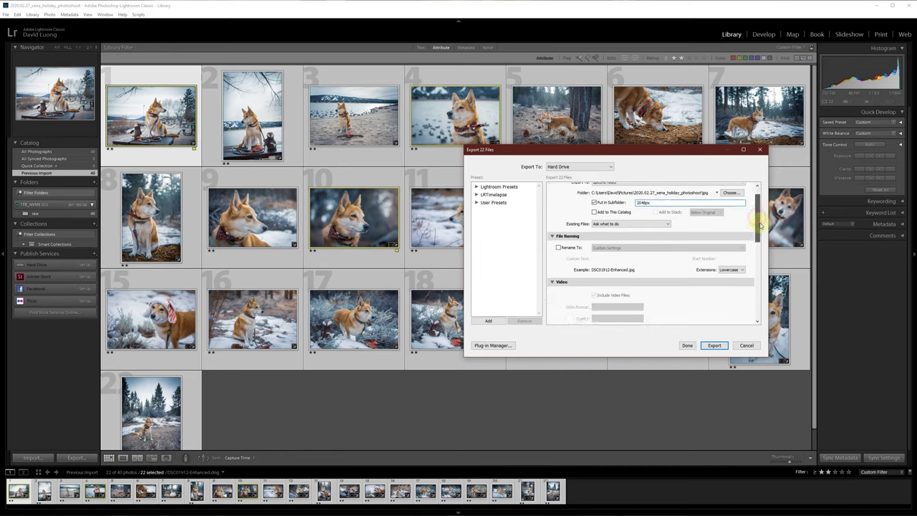
{"action": "scroll", "coordinate": [761, 225], "scroll_direction": "up", "scroll_amount": 1}
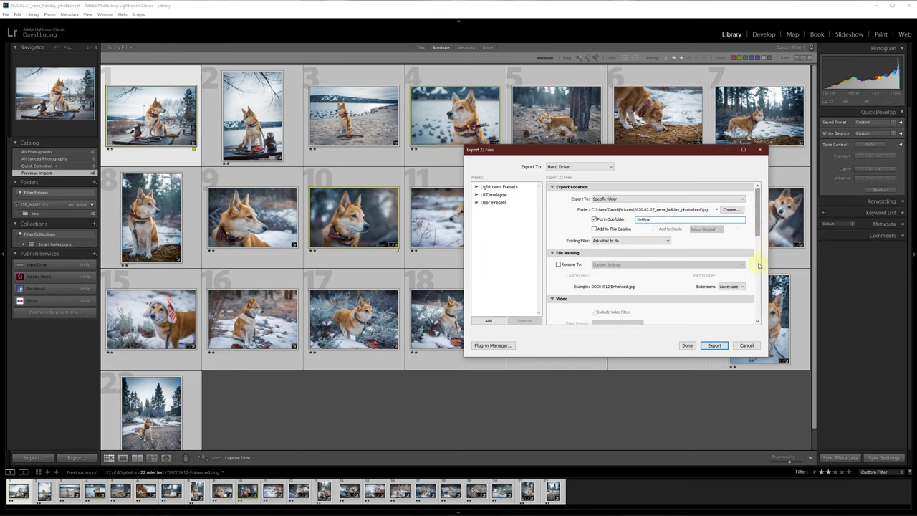
{"action": "left_click_drag", "start_coordinate": [758, 222], "coordinate": [759, 243]}
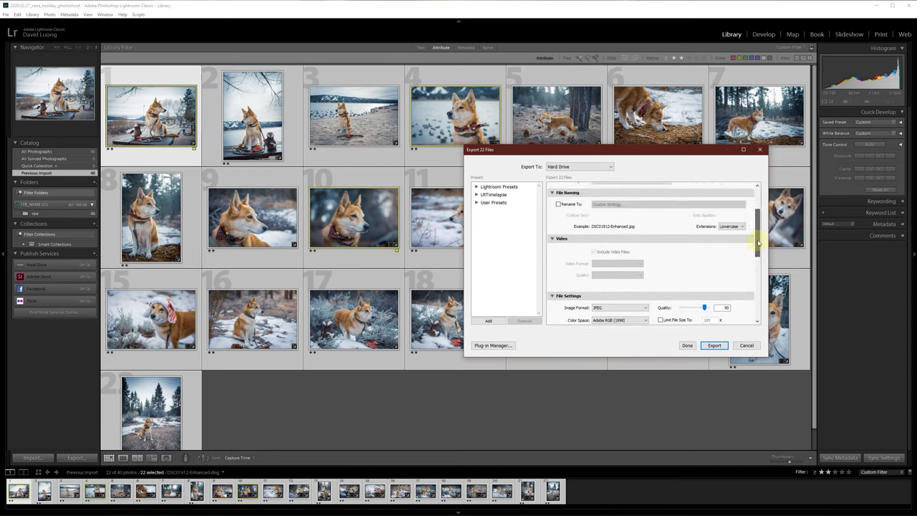
Rename exported files with custom text 2048px, e.g. DSC01912-Enhanced_2048px.jpg
{"action": "left_click", "coordinate": [559, 204]}
{"action": "left_click", "coordinate": [641, 215]}
{"action": "type", "text": "2048px"}
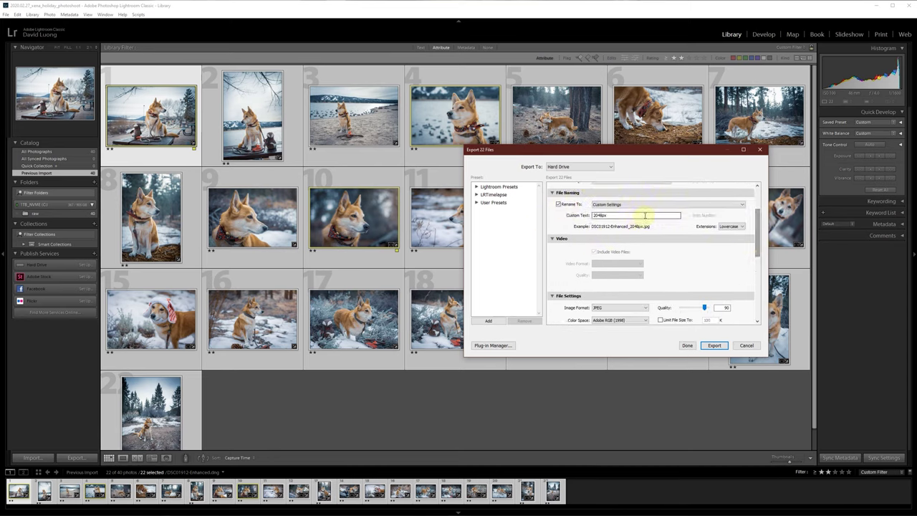
{"action": "double_click", "coordinate": [645, 215]}
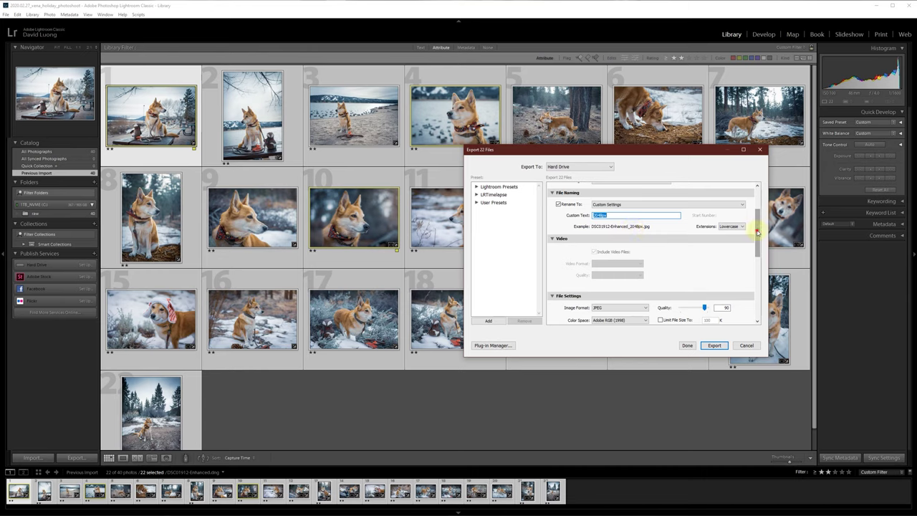
{"action": "scroll", "coordinate": [758, 233], "scroll_direction": "down", "scroll_amount": 3}
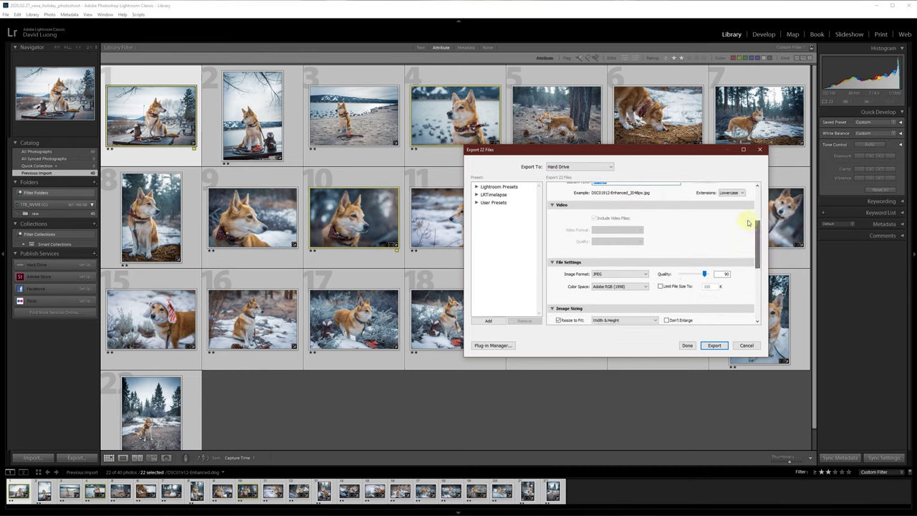
{"action": "scroll", "coordinate": [755, 254], "scroll_direction": "down", "scroll_amount": 3}
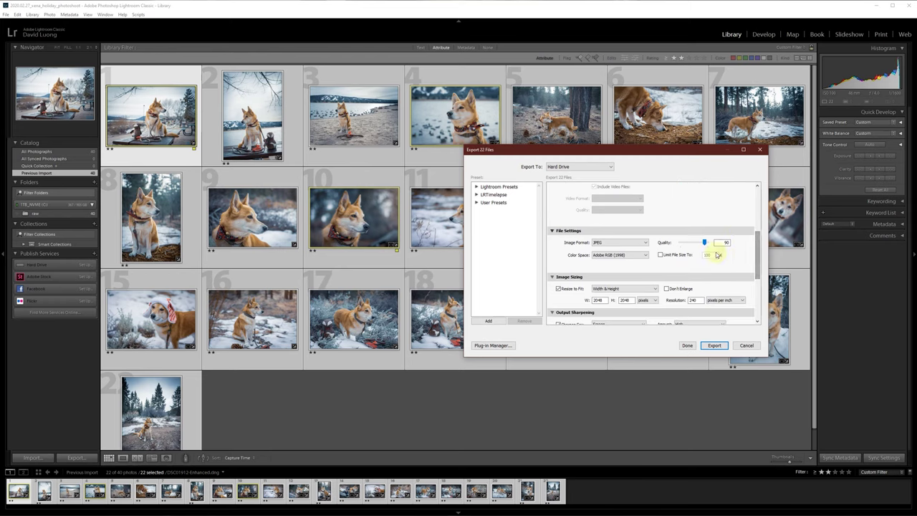
Keep Adobe RGB (1998) colour space and Width & Height resizing at 2048px
{"action": "left_click", "coordinate": [623, 256]}
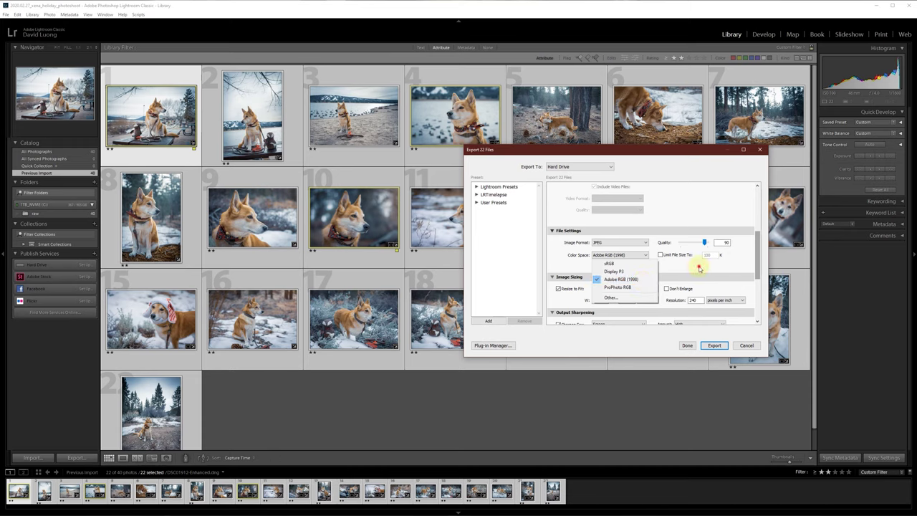
{"action": "left_click", "coordinate": [700, 268]}
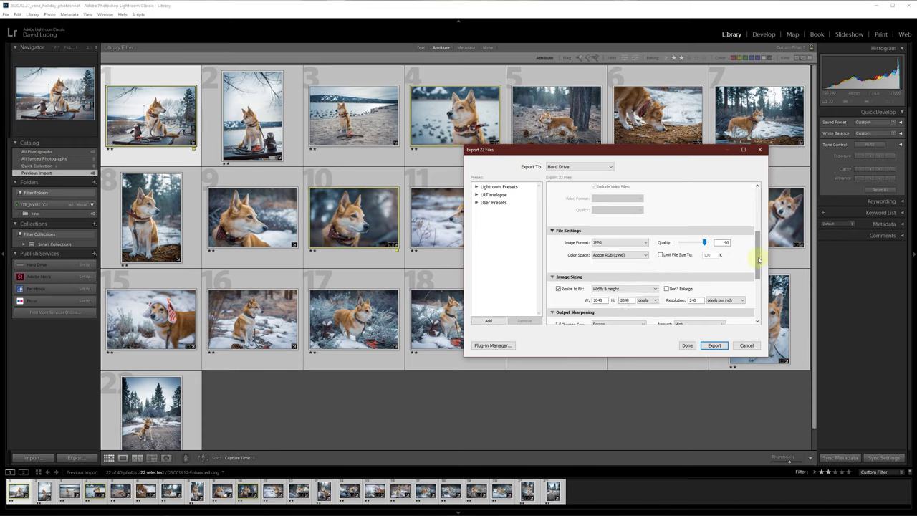
{"action": "scroll", "coordinate": [628, 262], "scroll_direction": "down", "scroll_amount": 2}
{"action": "left_click", "coordinate": [609, 243]}
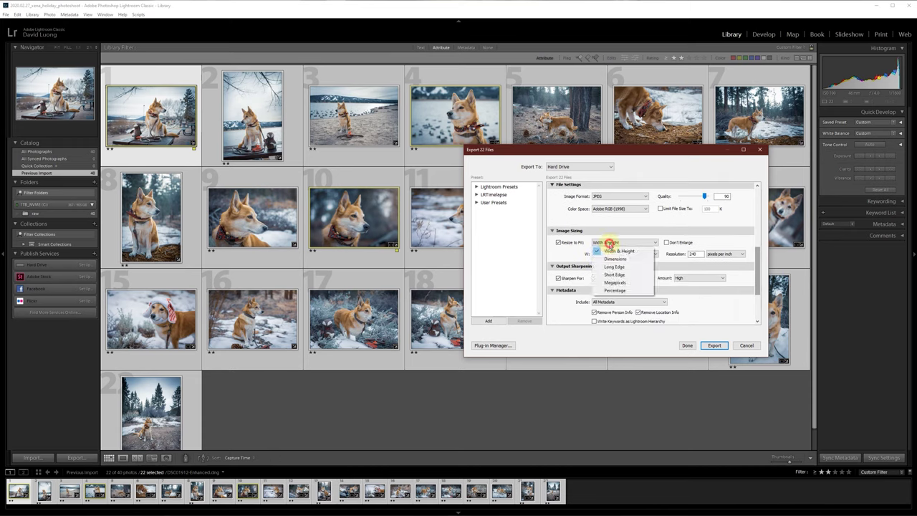
{"action": "left_click", "coordinate": [616, 250]}
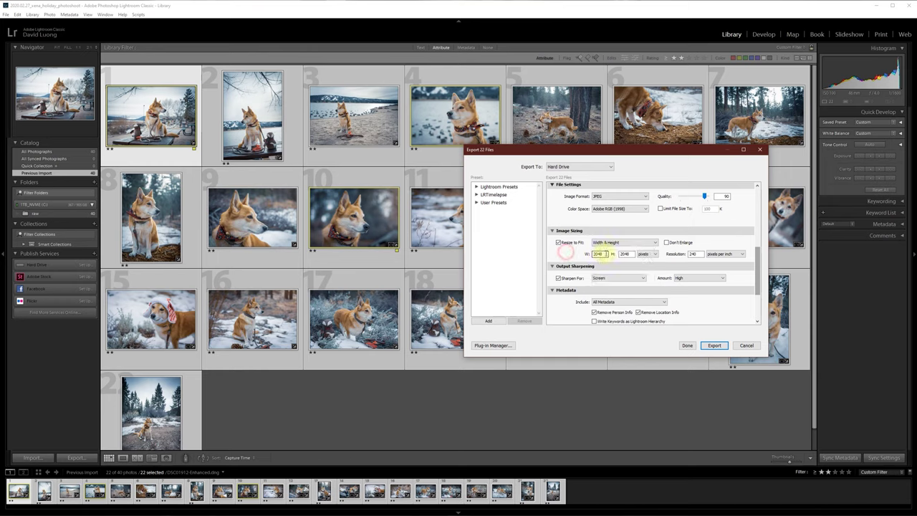
Keep Screen sharpening at High and export the 22 photos at 2048px
{"action": "left_click", "coordinate": [634, 279]}
{"action": "left_click", "coordinate": [625, 285]}
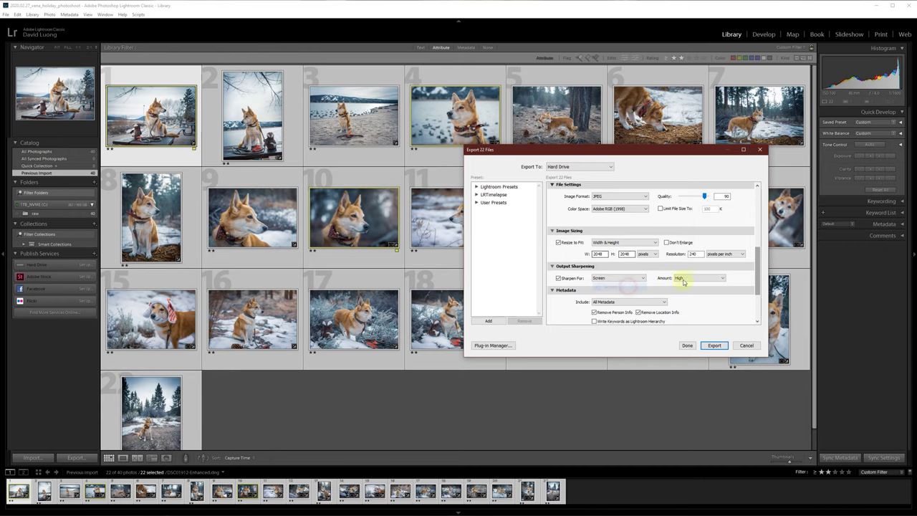
{"action": "left_click", "coordinate": [684, 282]}
{"action": "left_click", "coordinate": [688, 299]}
{"action": "left_click_drag", "start_coordinate": [757, 272], "coordinate": [759, 300]}
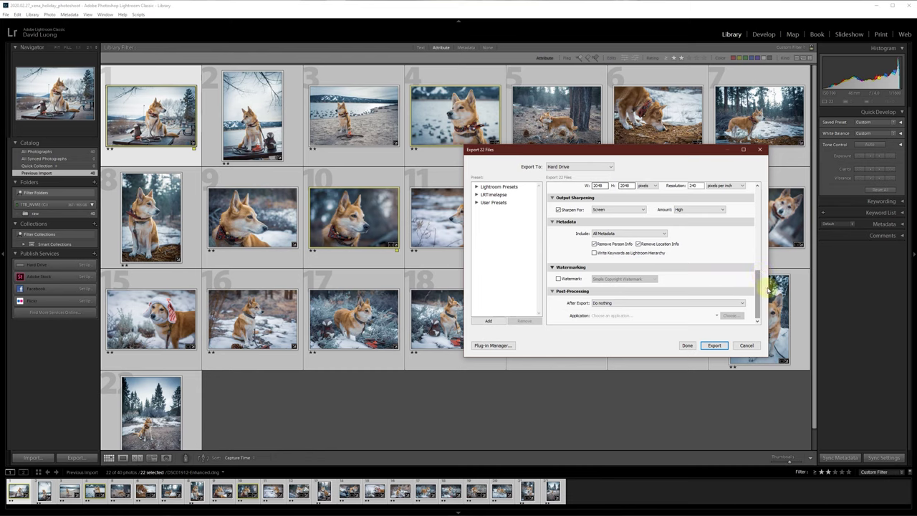
{"action": "left_click_drag", "start_coordinate": [758, 294], "coordinate": [754, 199]}
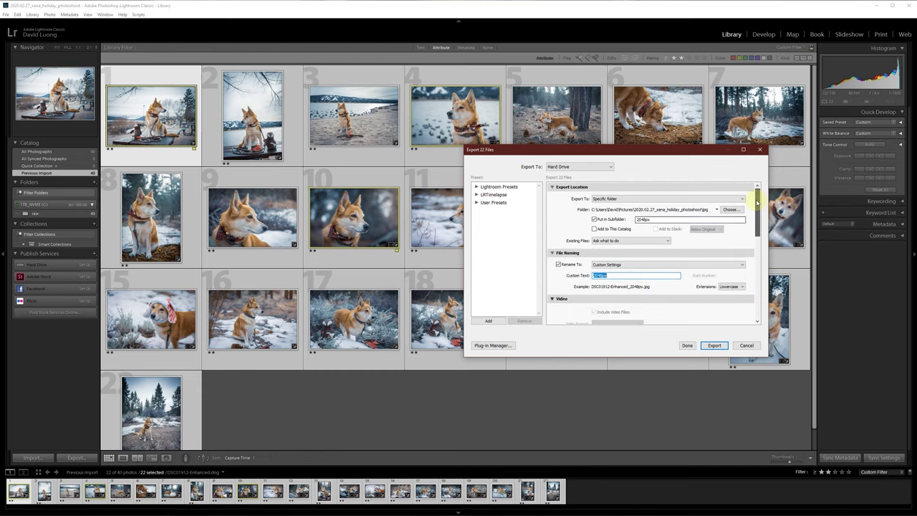
{"action": "left_click", "coordinate": [715, 345]}
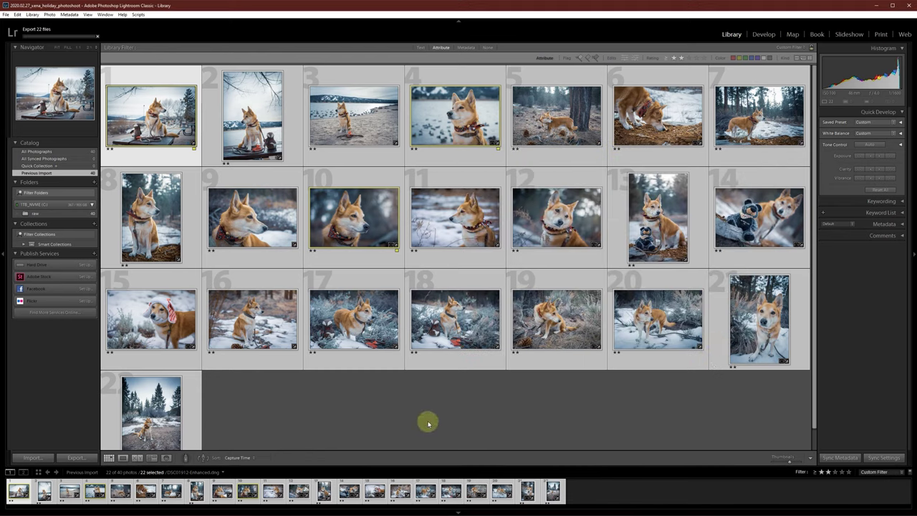
Reopen export settings to save straight into jpg with no subfolder and original file names
{"action": "right_click", "coordinate": [462, 315]}
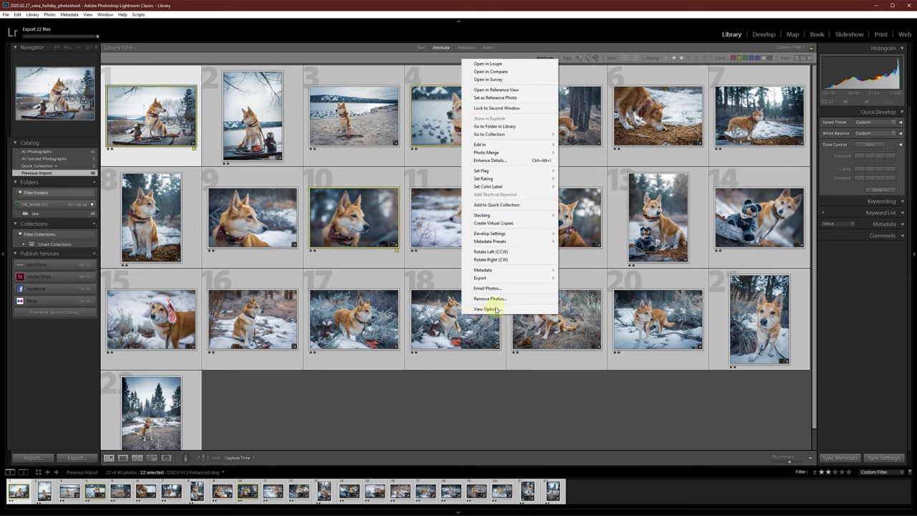
{"action": "mouse_move", "coordinate": [491, 277]}
{"action": "left_click", "coordinate": [569, 282]}
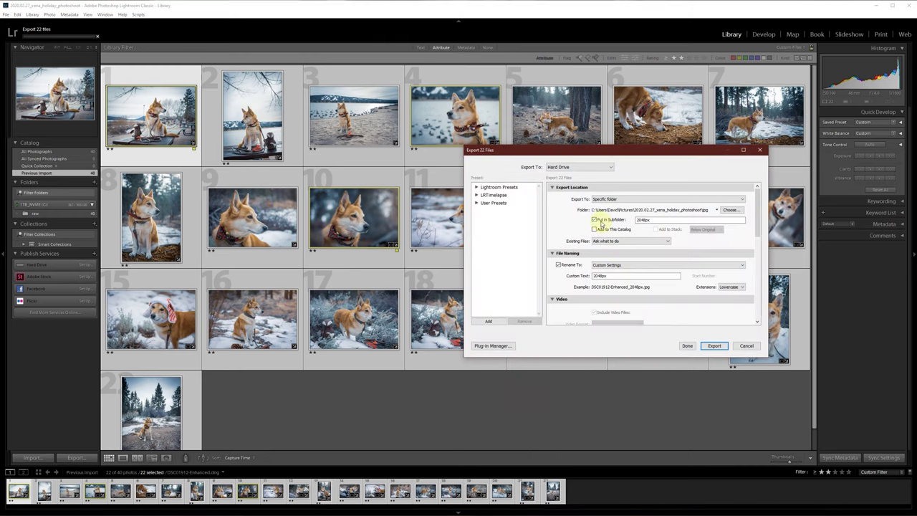
{"action": "left_click", "coordinate": [599, 220]}
{"action": "left_click", "coordinate": [571, 266]}
Export the 22 photos at full size with Standard sharpening
{"action": "left_click_drag", "start_coordinate": [760, 230], "coordinate": [765, 284]}
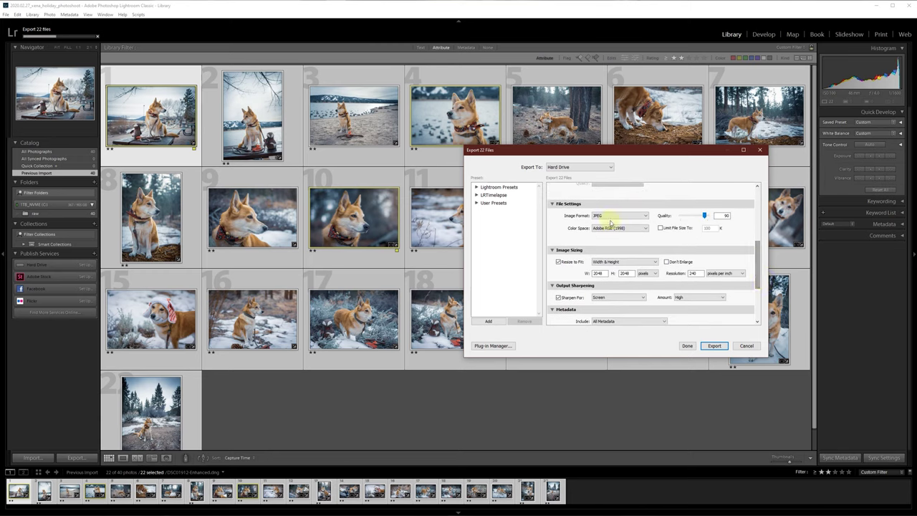
{"action": "left_click", "coordinate": [559, 262]}
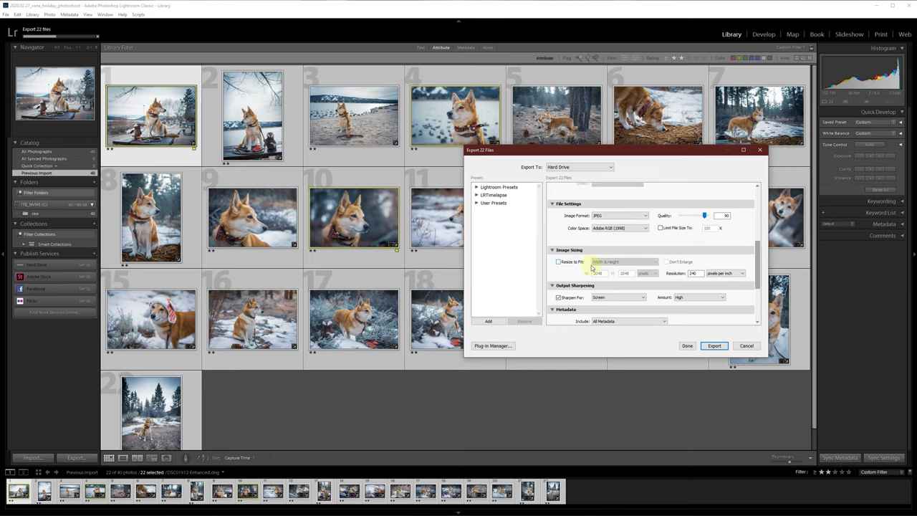
{"action": "left_click", "coordinate": [689, 297]}
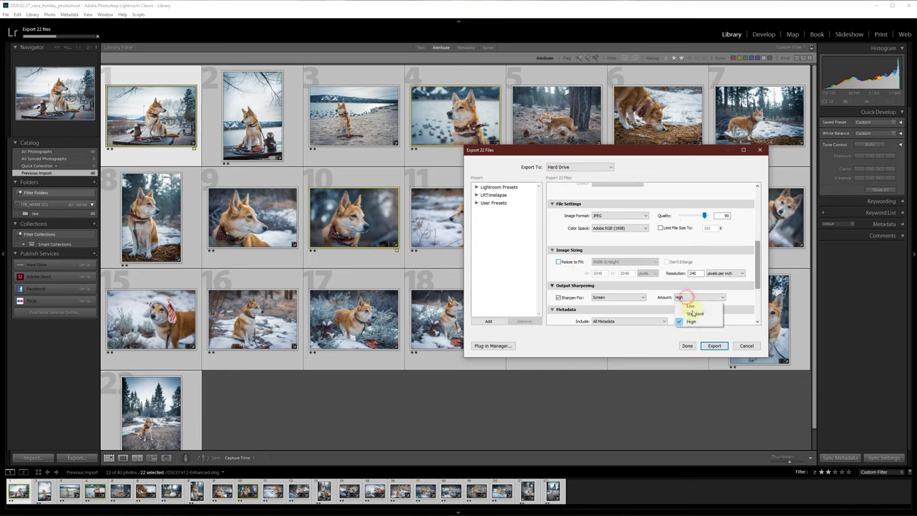
{"action": "left_click", "coordinate": [693, 310]}
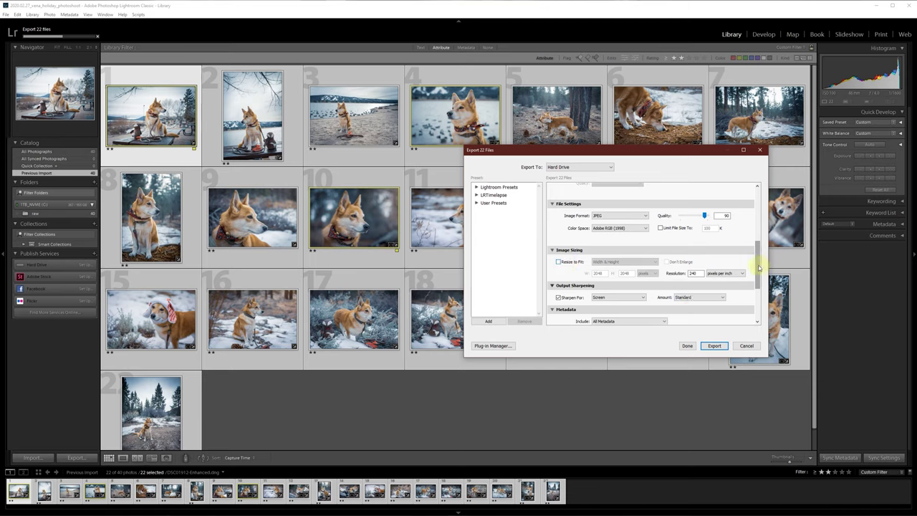
{"action": "left_click_drag", "start_coordinate": [758, 265], "coordinate": [762, 295]}
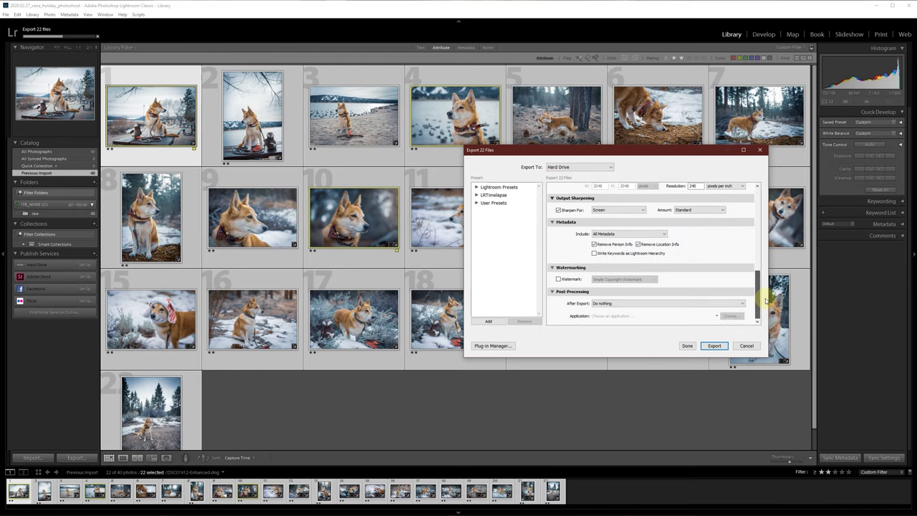
{"action": "left_click", "coordinate": [715, 346]}
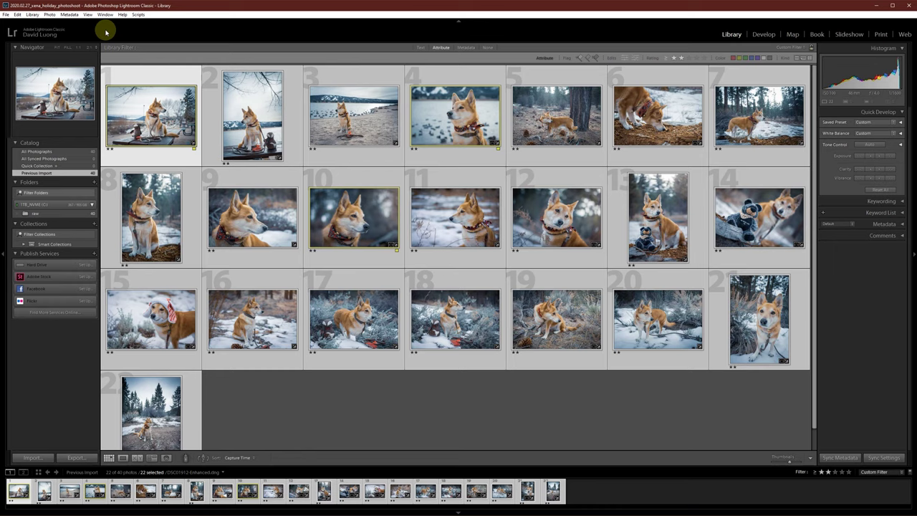
Deselect the 22 photos by clicking empty grid space
{"action": "left_click", "coordinate": [609, 396]}
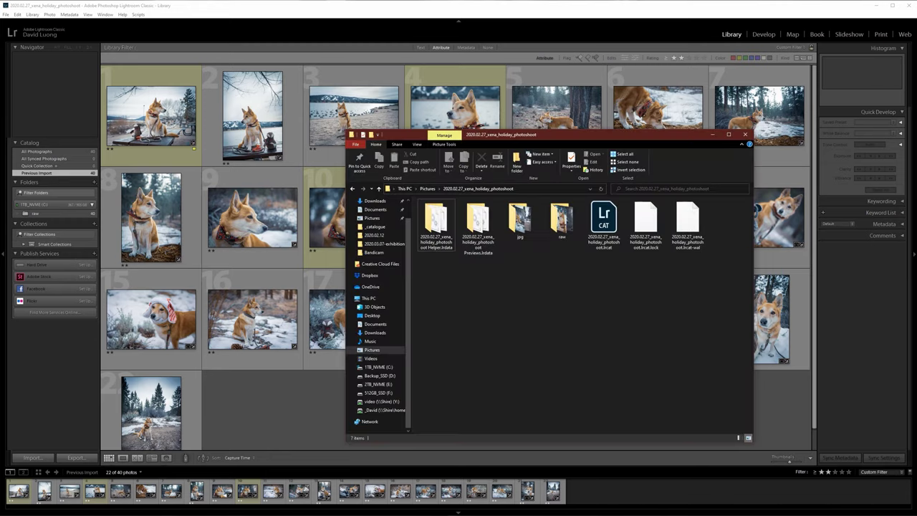
Open the jpg then 2048px folders and view DSC01912-Enhanced_2048px.jpg in Photos
{"action": "double_click", "coordinate": [523, 219]}
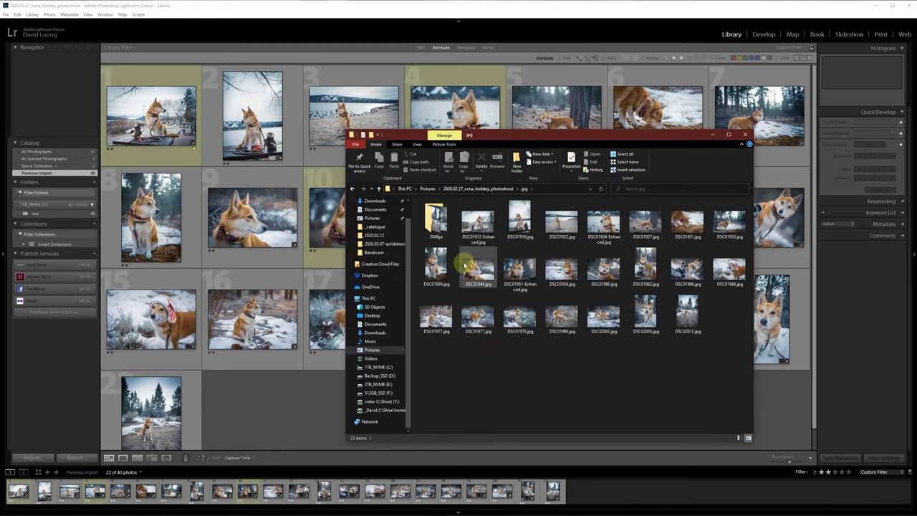
{"action": "left_click_drag", "start_coordinate": [733, 350], "coordinate": [458, 215]}
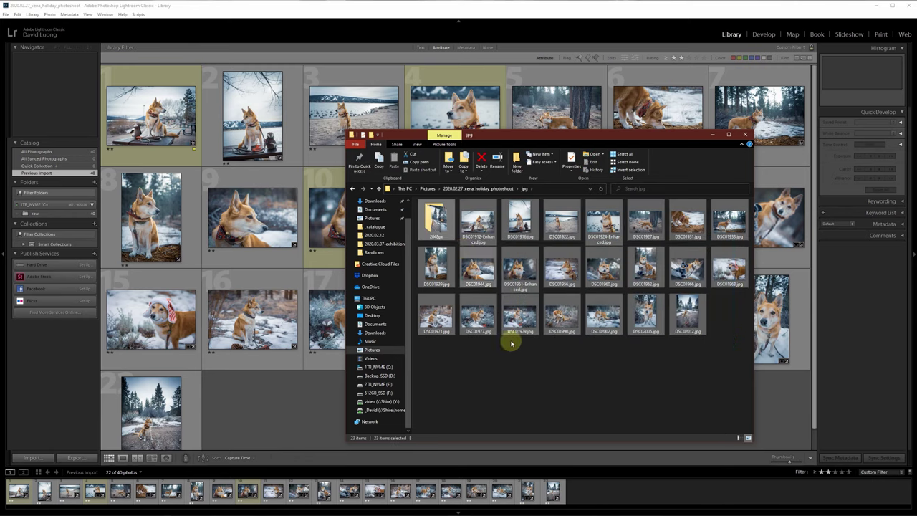
{"action": "left_click", "coordinate": [512, 342]}
{"action": "double_click", "coordinate": [437, 228]}
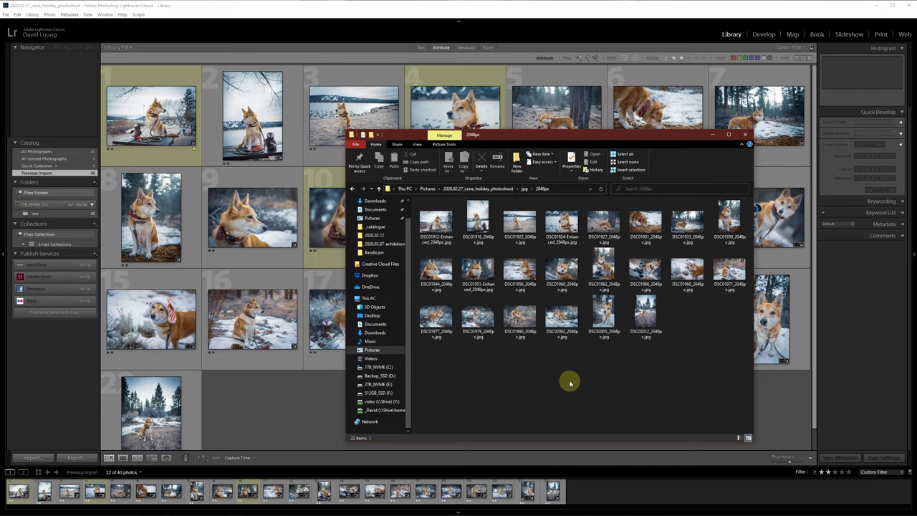
{"action": "double_click", "coordinate": [435, 222]}
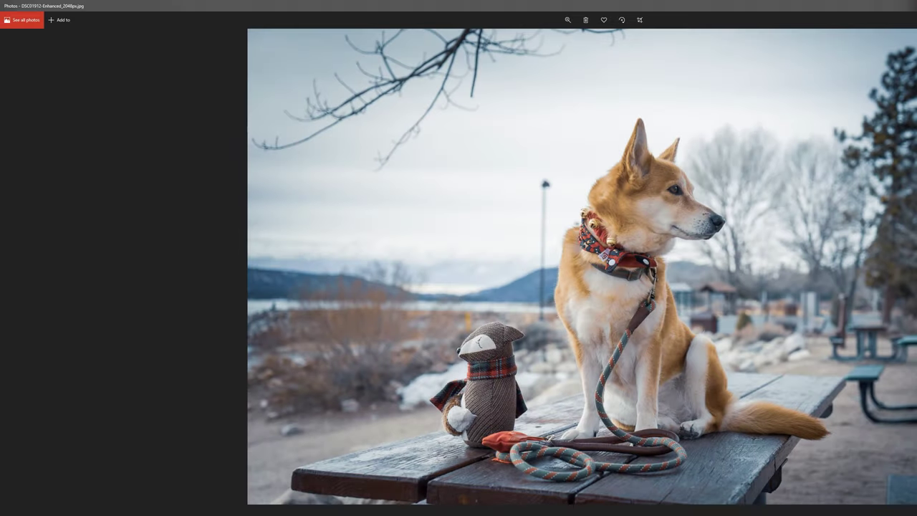
{"action": "left_click_drag", "start_coordinate": [747, 5], "coordinate": [427, 79]}
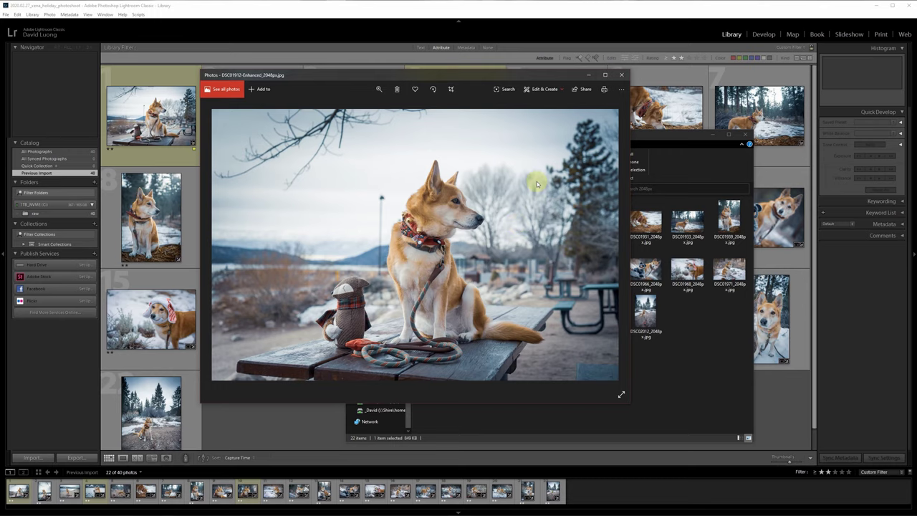
View the DSC01916 image in a second Photos window, side by side
{"action": "left_click", "coordinate": [689, 270]}
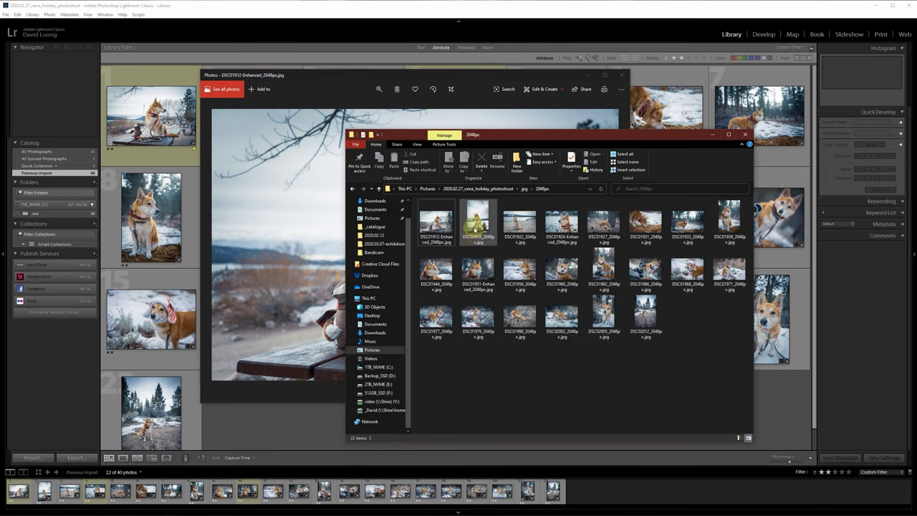
{"action": "left_click", "coordinate": [478, 223]}
{"action": "double_click", "coordinate": [478, 223]}
{"action": "left_click_drag", "start_coordinate": [809, 4], "coordinate": [666, 139]}
{"action": "left_click_drag", "start_coordinate": [501, 79], "coordinate": [409, 90]}
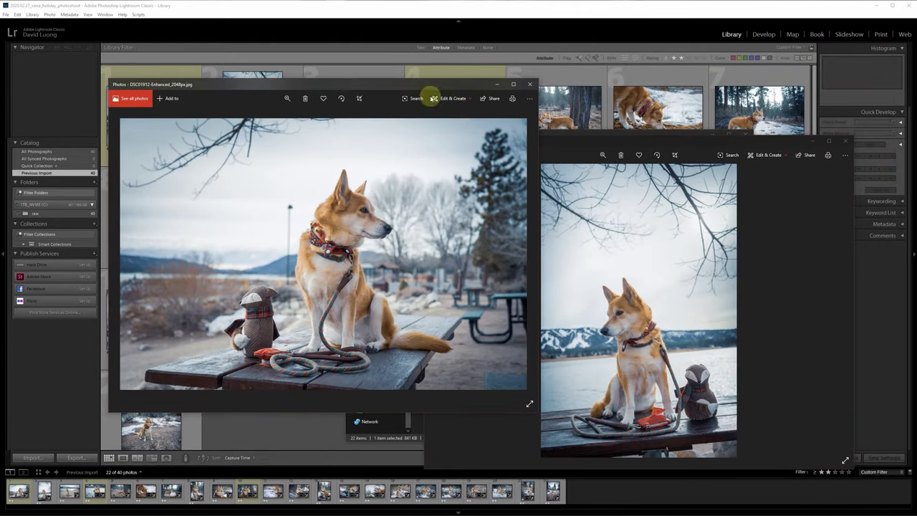
Close both photo viewers and go back up to the jpg folder
{"action": "left_click", "coordinate": [530, 84]}
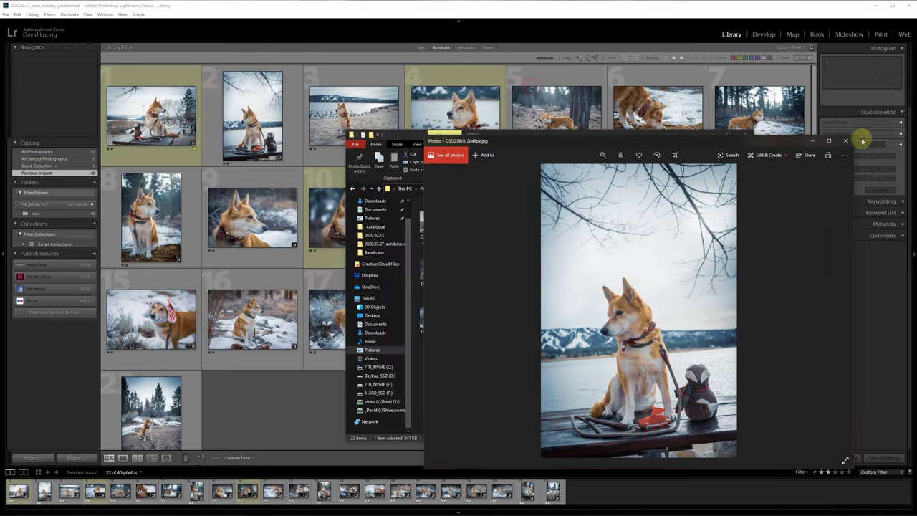
{"action": "left_click", "coordinate": [847, 140]}
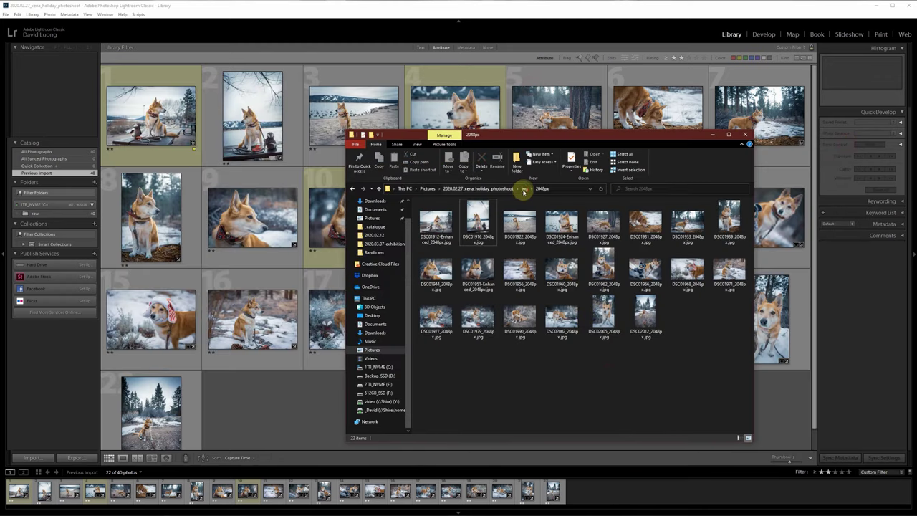
{"action": "left_click", "coordinate": [523, 188]}
{"action": "double_click", "coordinate": [481, 226]}
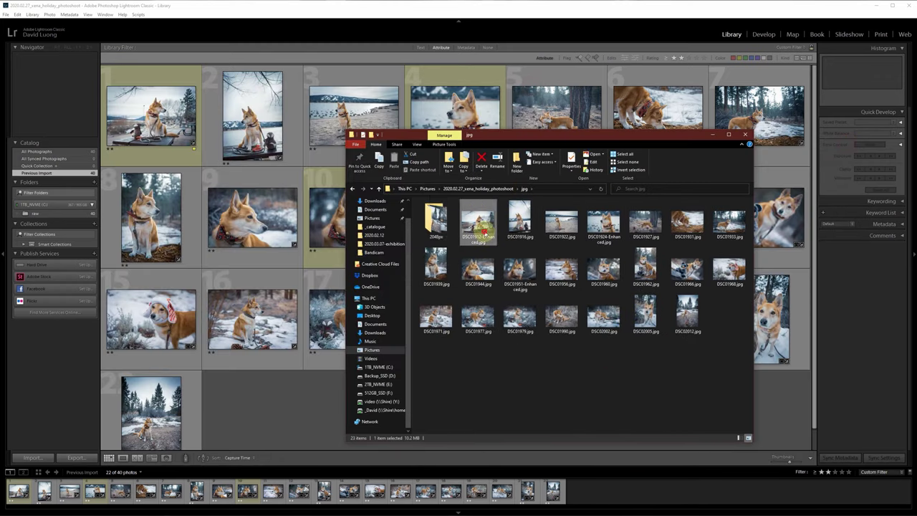
{"action": "left_click_drag", "start_coordinate": [684, 141], "coordinate": [571, 92]}
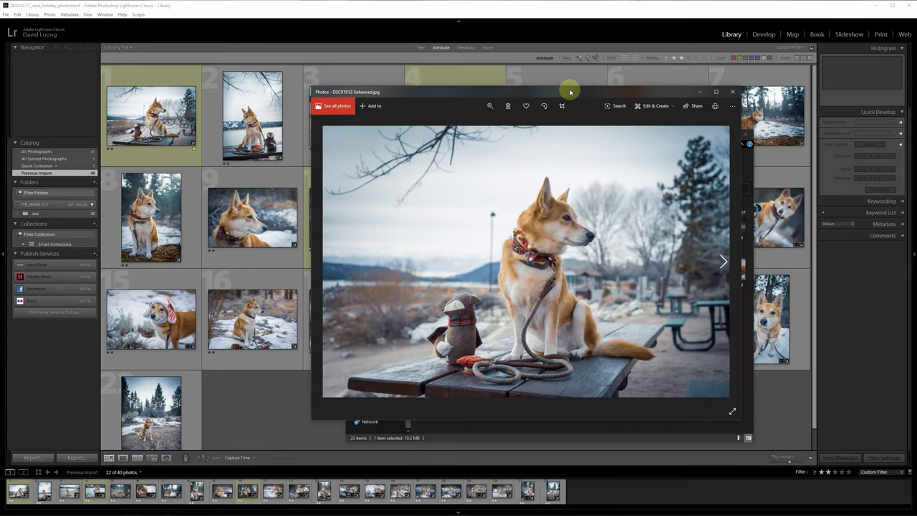
{"action": "left_click", "coordinate": [490, 105]}
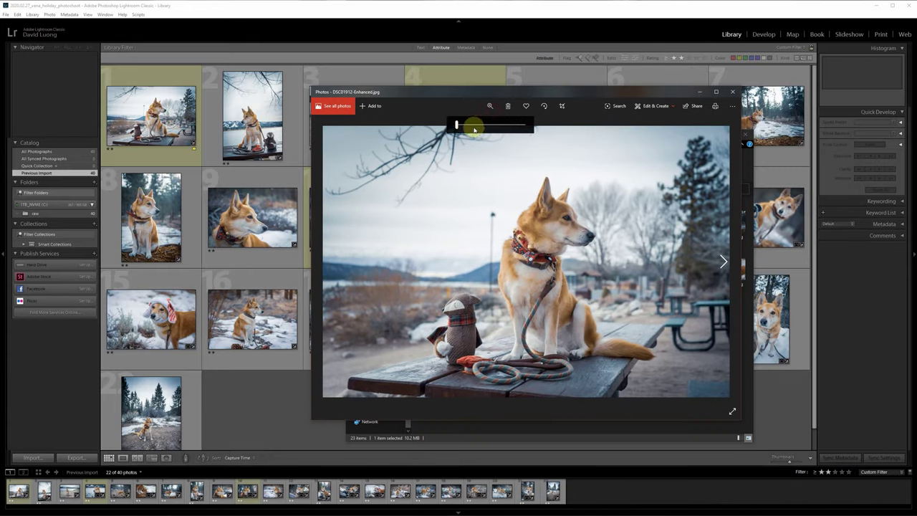
{"action": "left_click_drag", "start_coordinate": [475, 129], "coordinate": [463, 124]}
{"action": "left_click_drag", "start_coordinate": [494, 301], "coordinate": [544, 294]}
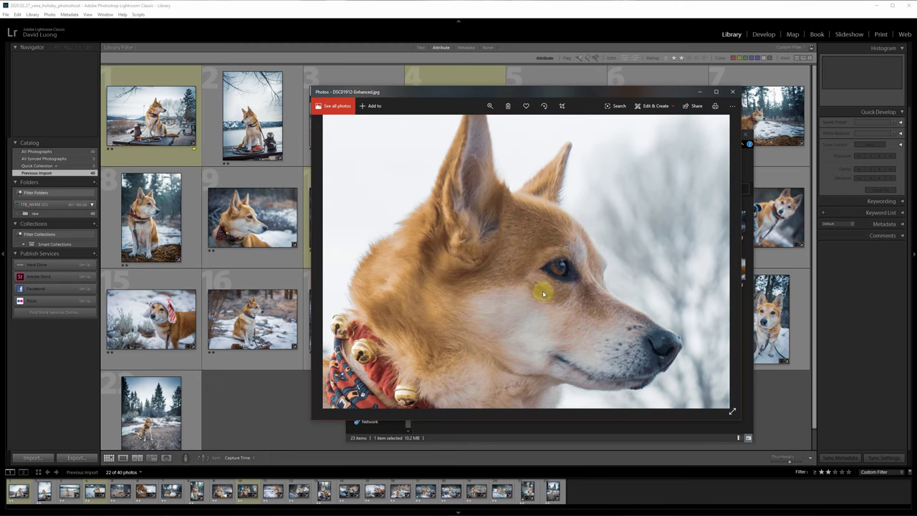
{"action": "left_click", "coordinate": [490, 107]}
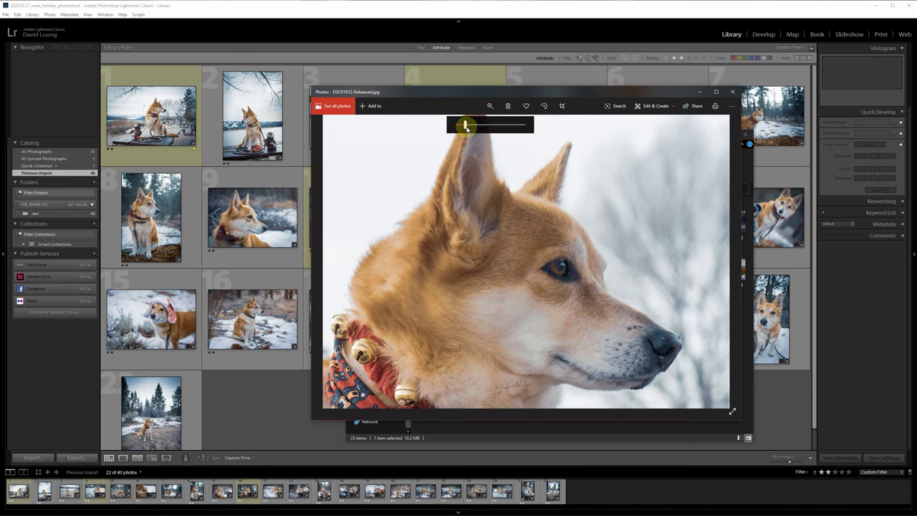
{"action": "left_click_drag", "start_coordinate": [466, 127], "coordinate": [454, 127]}
{"action": "left_click", "coordinate": [732, 91]}
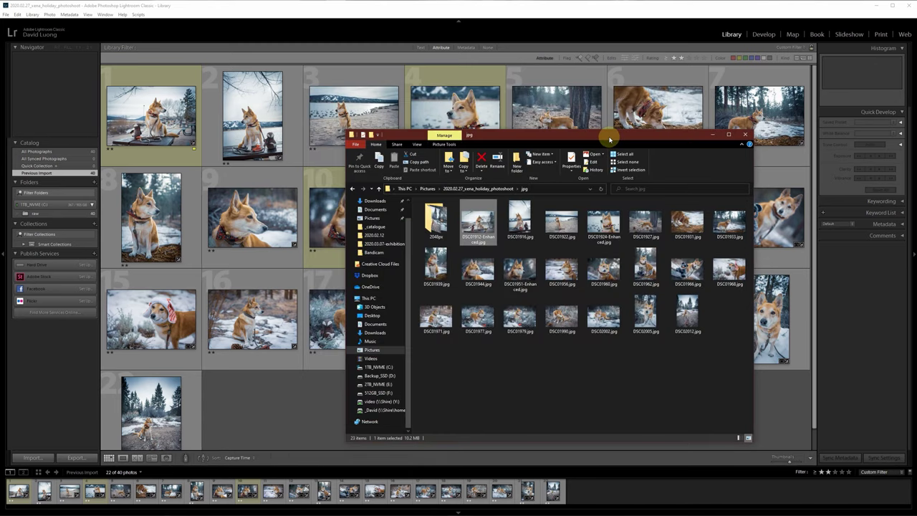
{"action": "left_click_drag", "start_coordinate": [610, 139], "coordinate": [594, 112]}
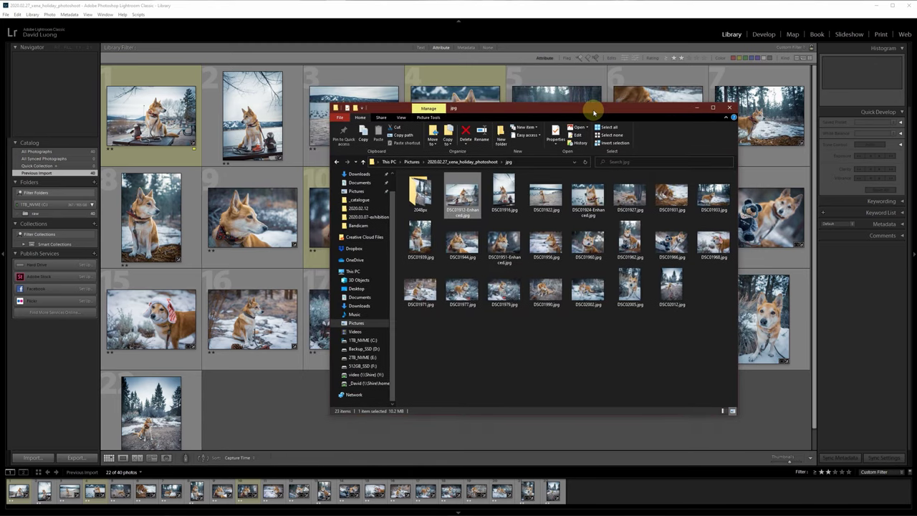